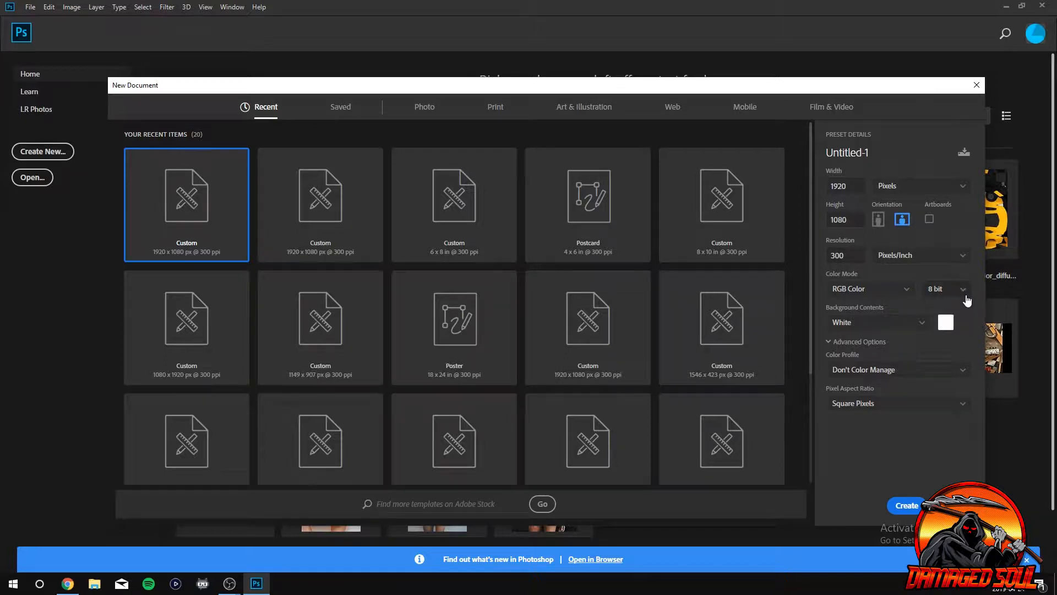
Create a 1920 x 1080 px document at 300 ppi and place the webcam Overlay pic image embedded across the canvas.
click(903, 506)
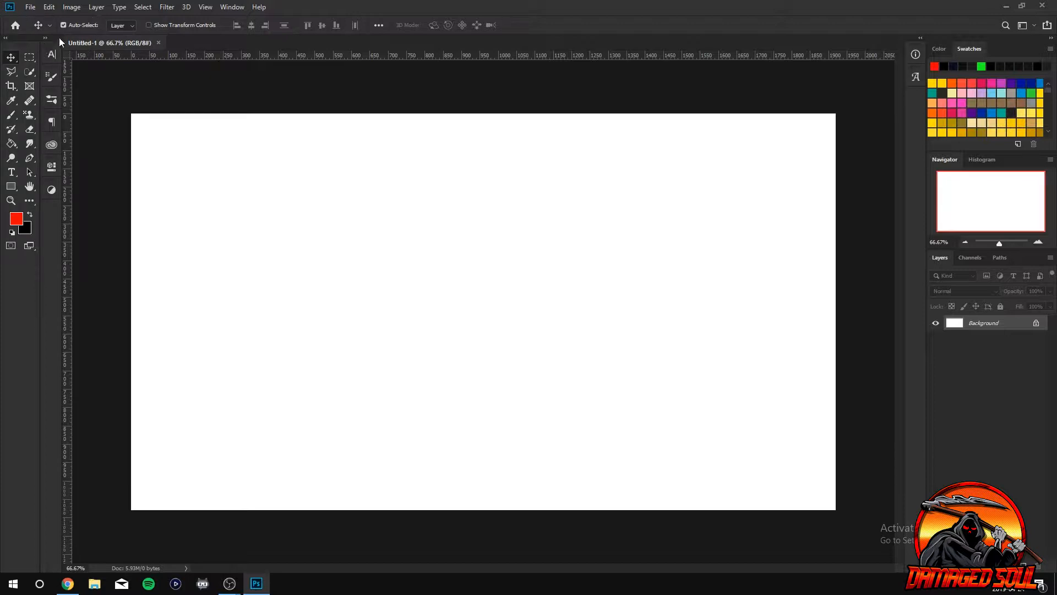
click(30, 7)
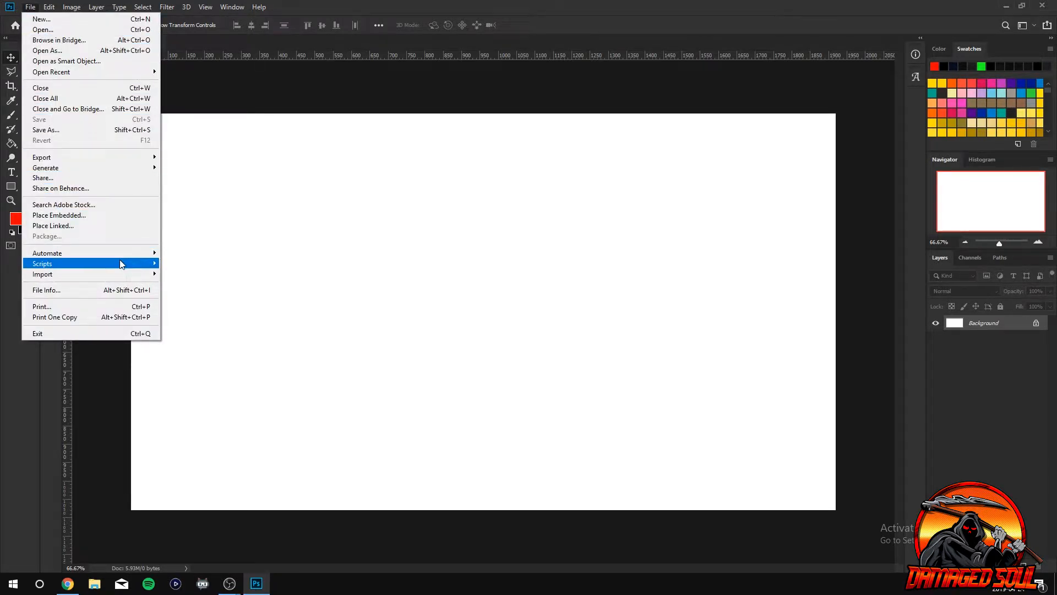
click(119, 215)
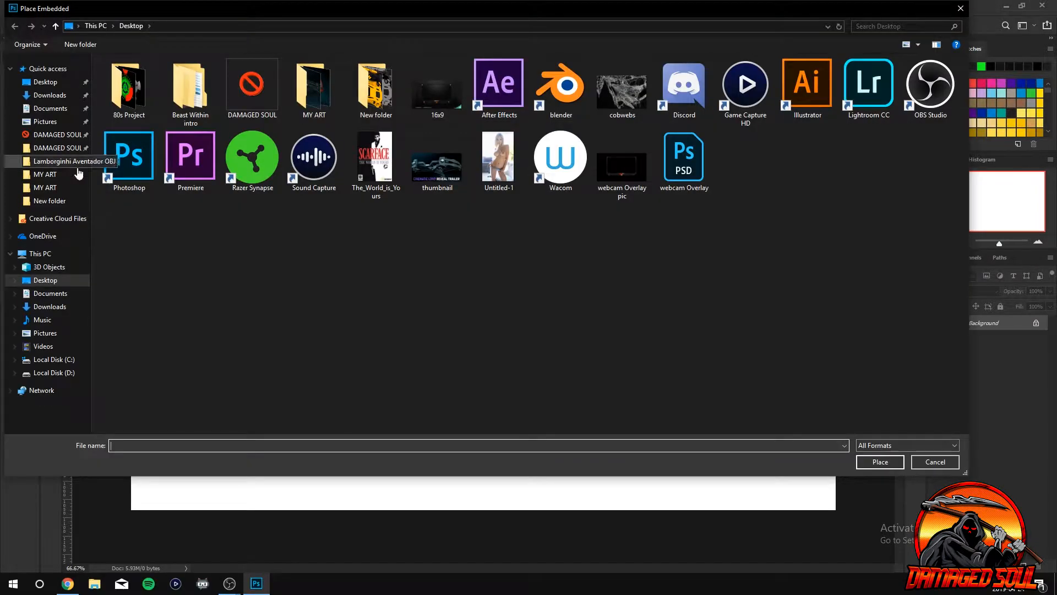
click(619, 175)
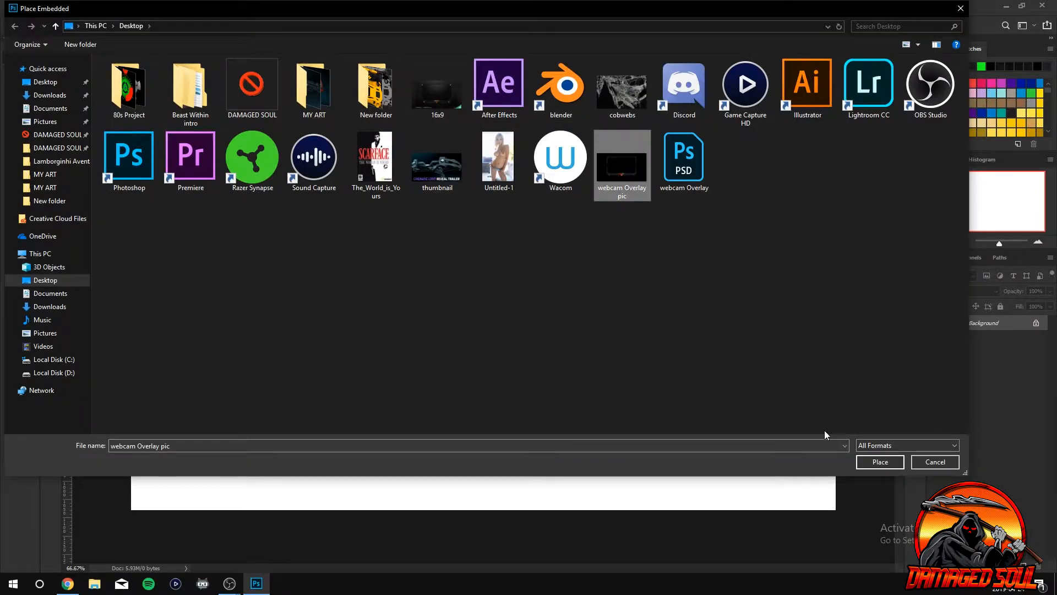
click(884, 462)
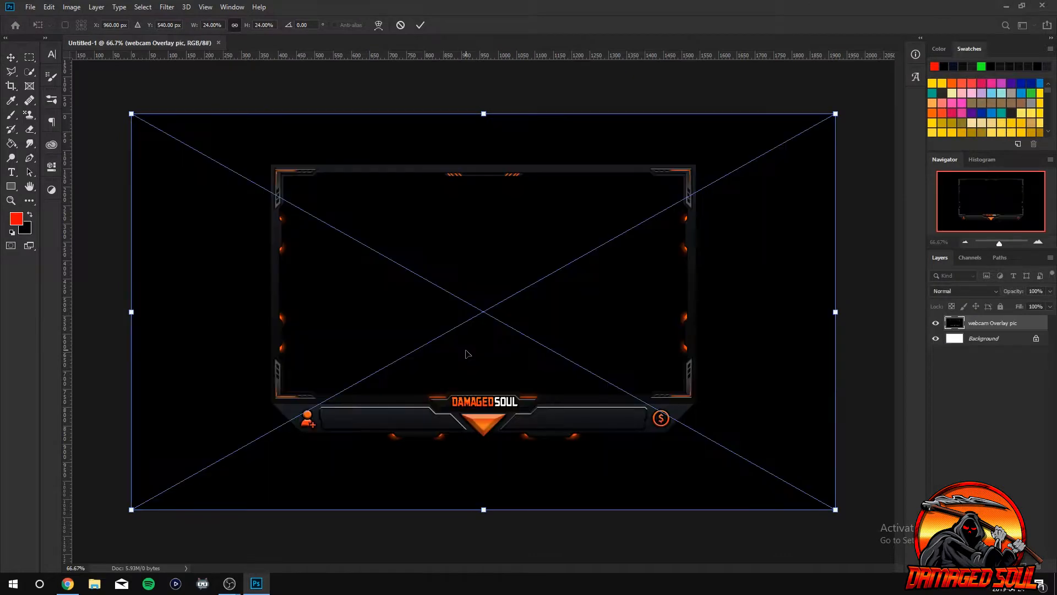
click(420, 25)
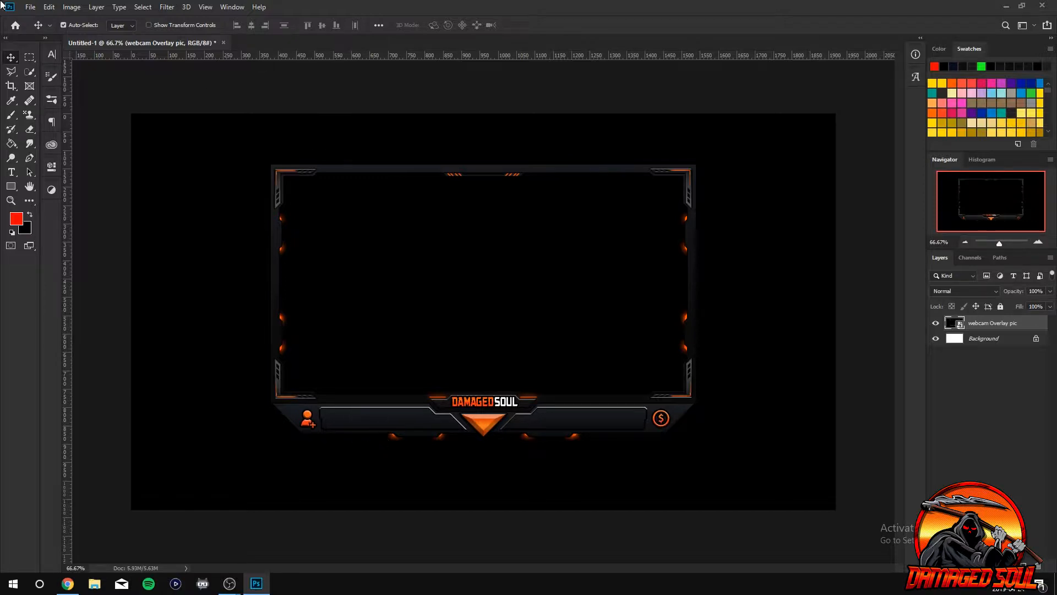
click(31, 7)
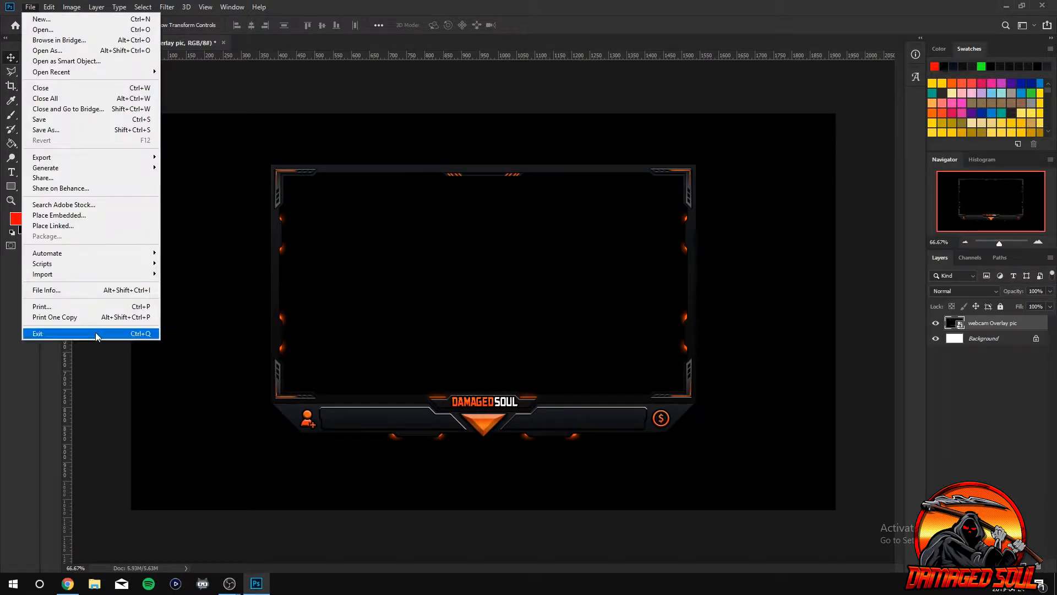
click(99, 215)
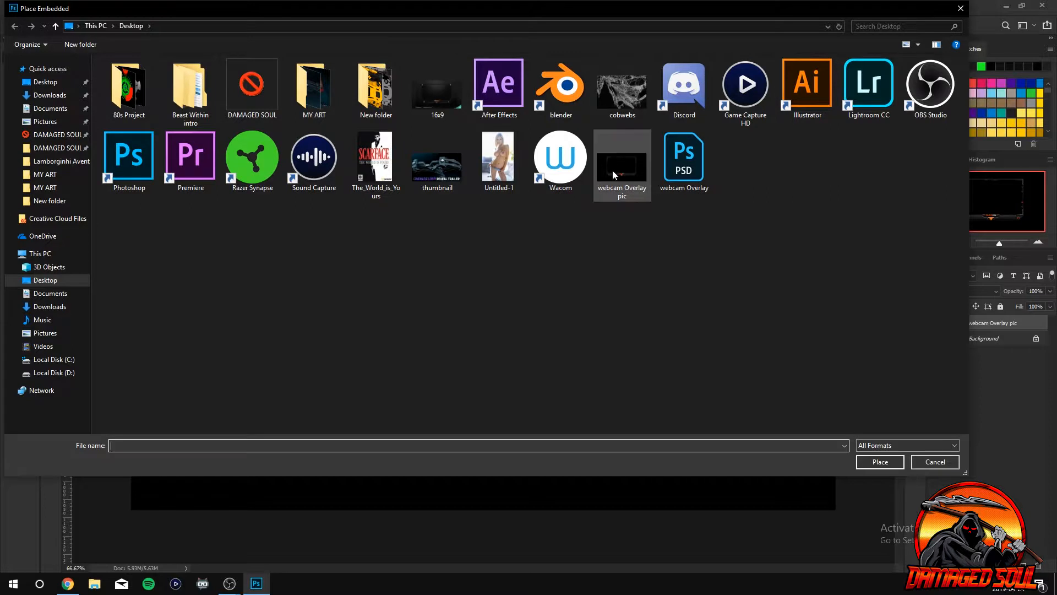
click(620, 174)
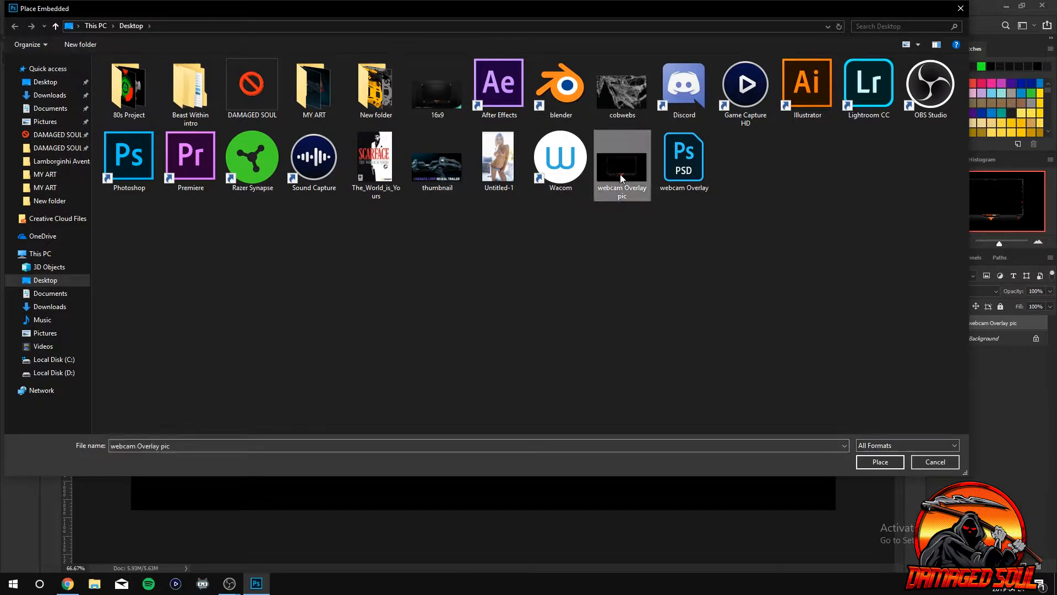
click(961, 8)
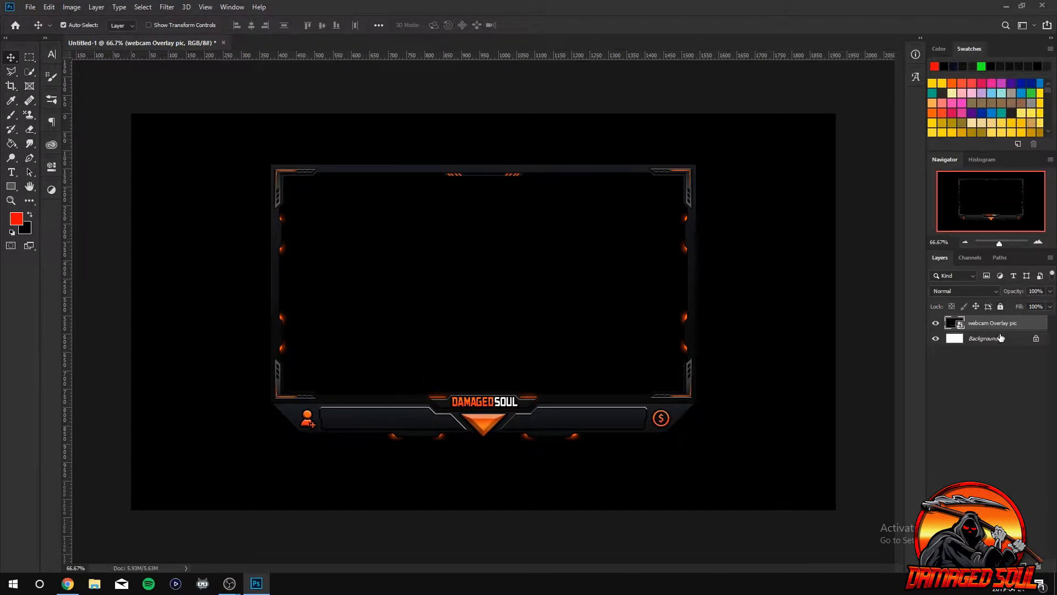
Add an empty layer above the placed overlay image and rename the image's layer Reference.
key(ctrl+shift+alt+n)
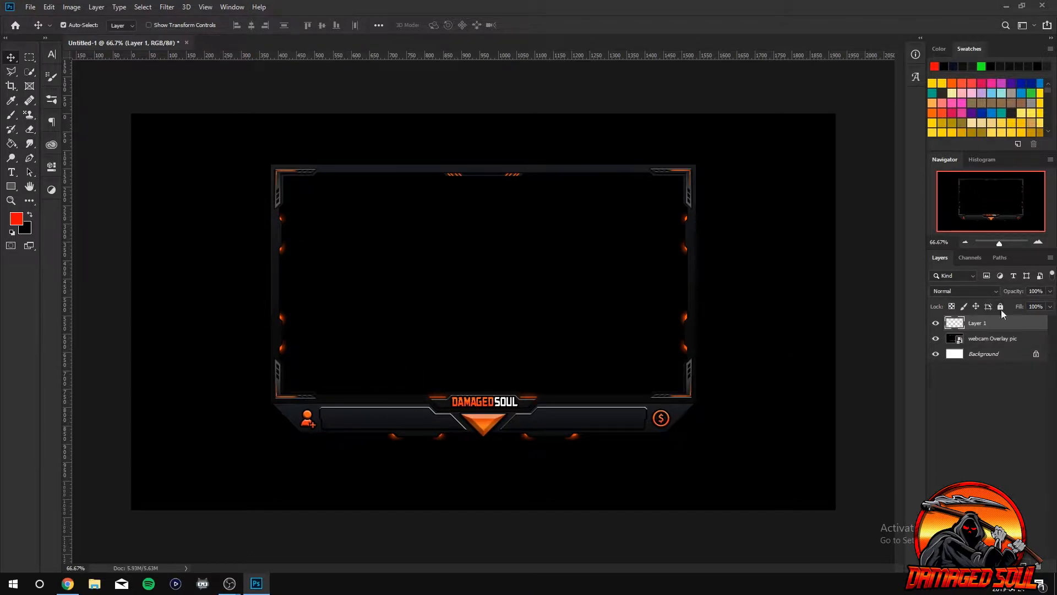
double_click(990, 340)
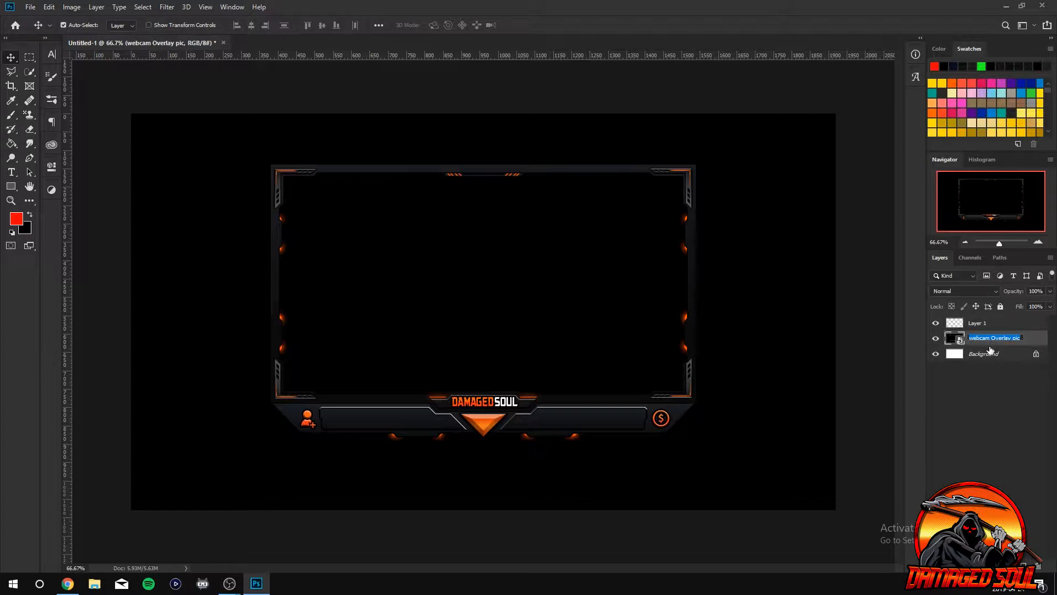
text(Reference)
key(Return)
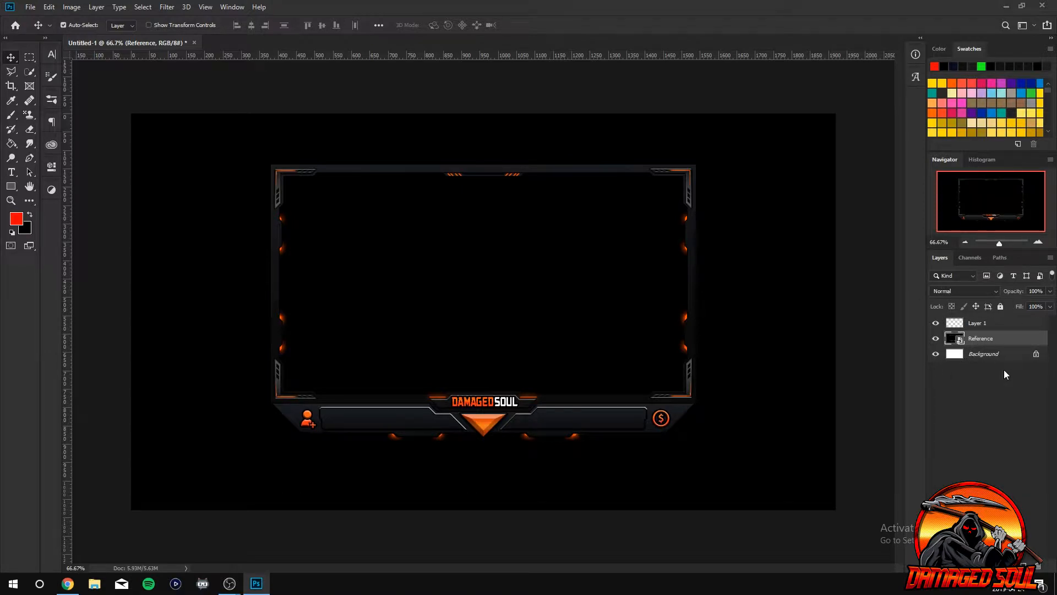
click(980, 326)
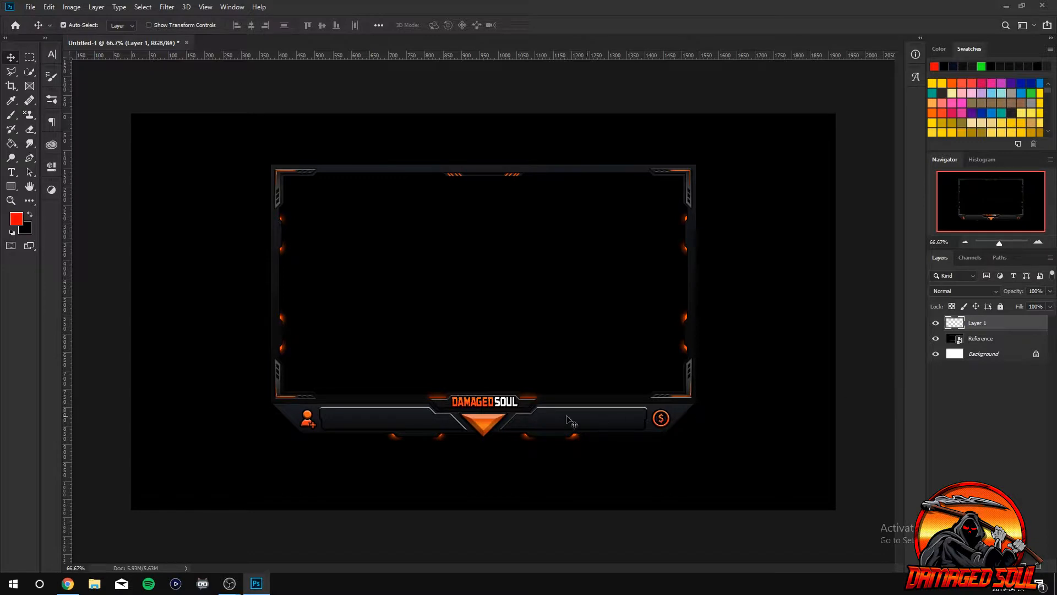
scroll(444, 408, up, 2)
scroll(444, 407, up, 2)
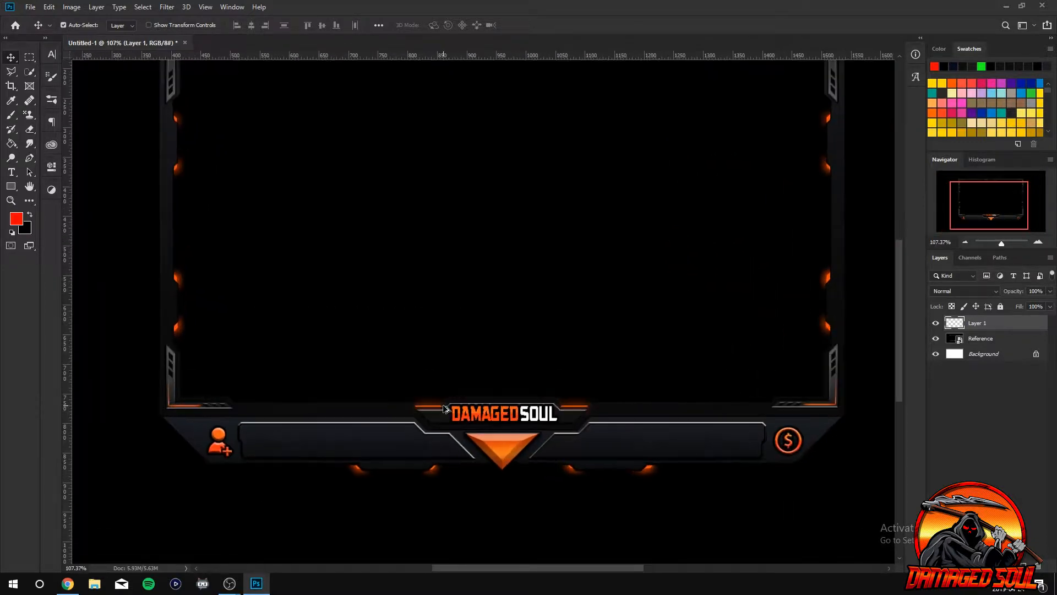
scroll(475, 424, down, 1)
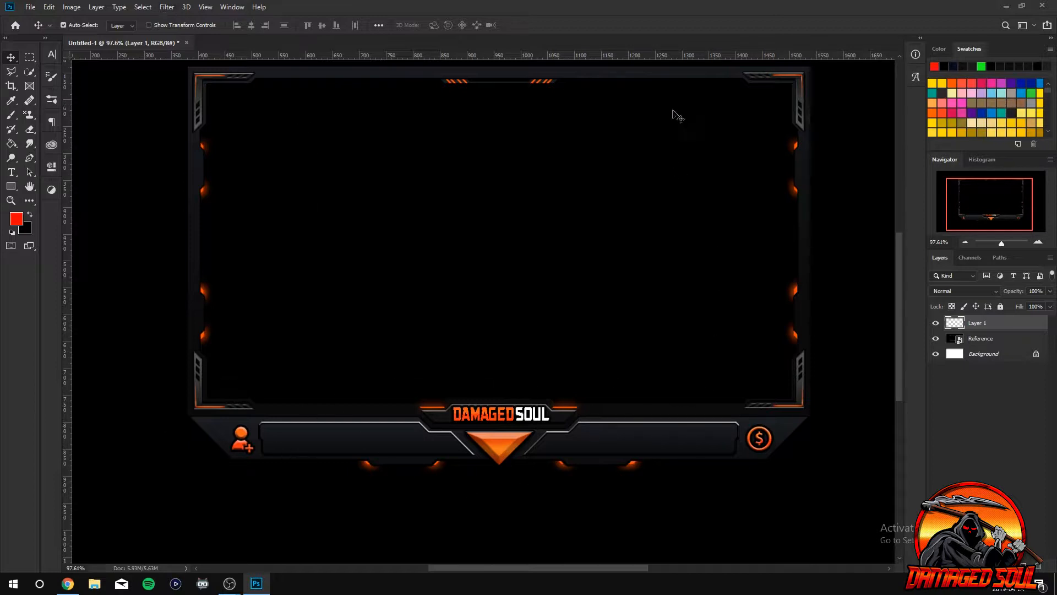
scroll(408, 347, down, 3)
scroll(444, 350, up, 2)
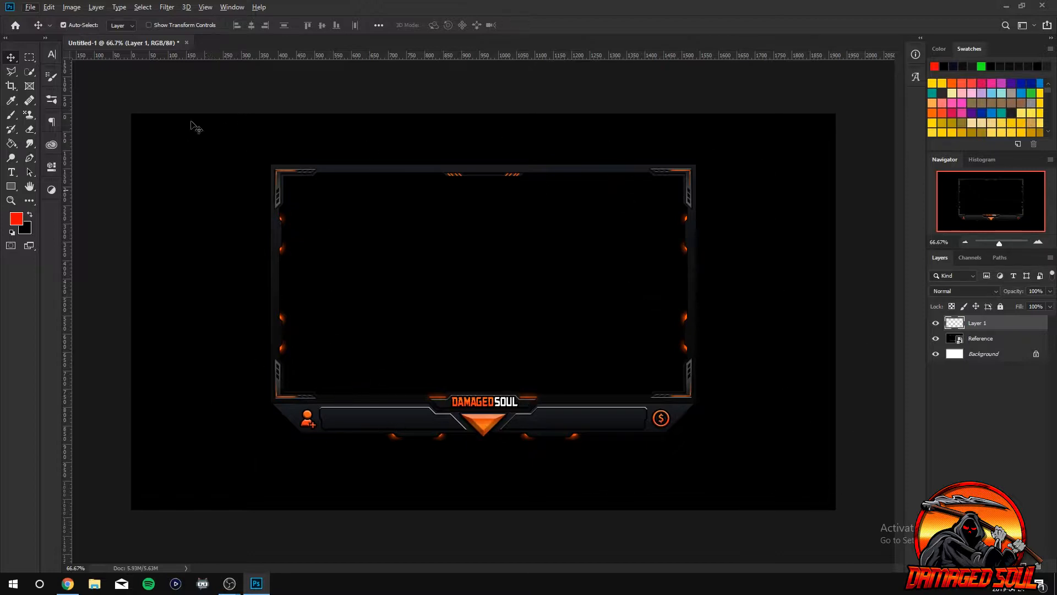
Scale the Reference image down proportionally to about 12% and position it near the centre of the canvas.
click(984, 340)
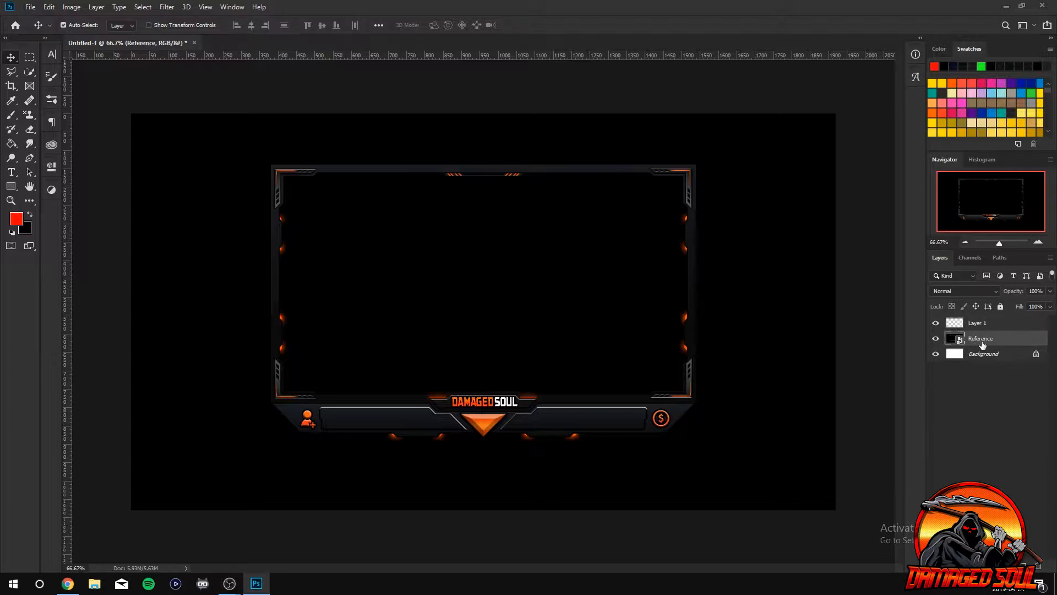
key(ctrl+t)
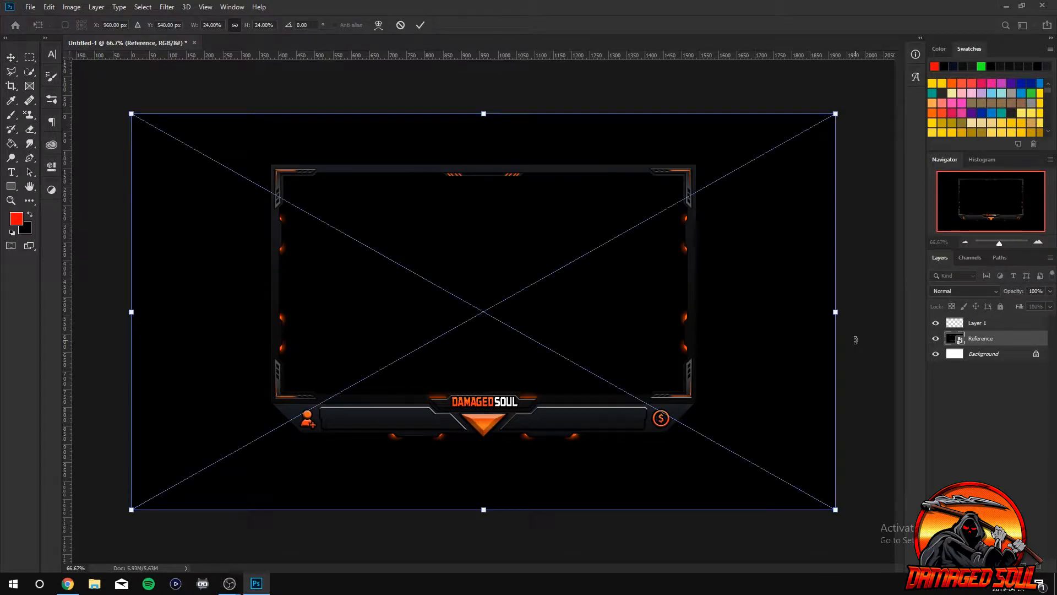
drag(833, 115, 558, 356)
drag(250, 474, 617, 390)
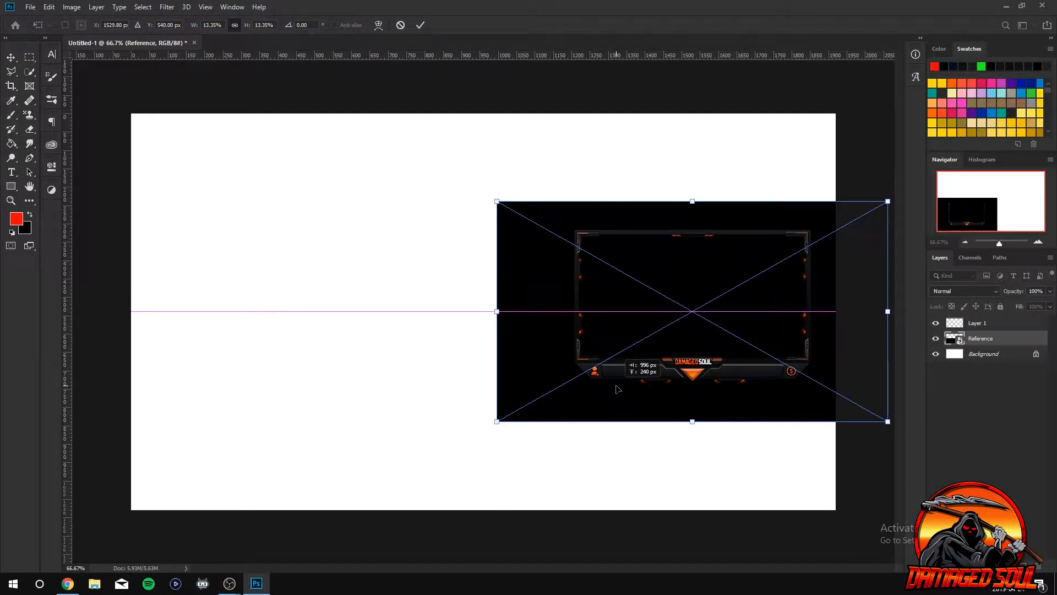
drag(617, 390, 628, 302)
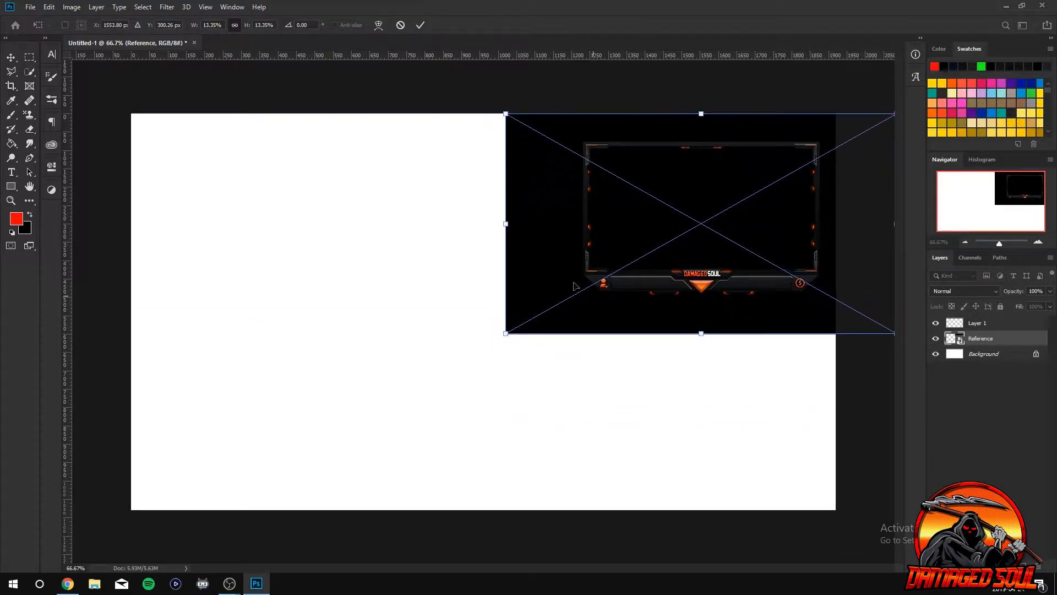
drag(500, 108, 539, 130)
drag(698, 261, 226, 323)
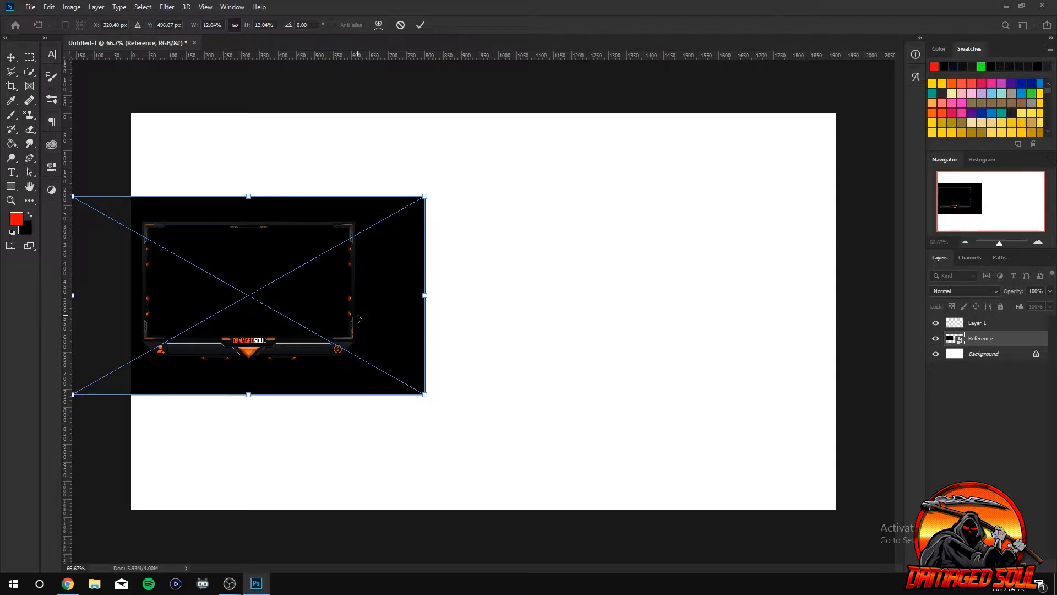
drag(256, 311, 282, 328)
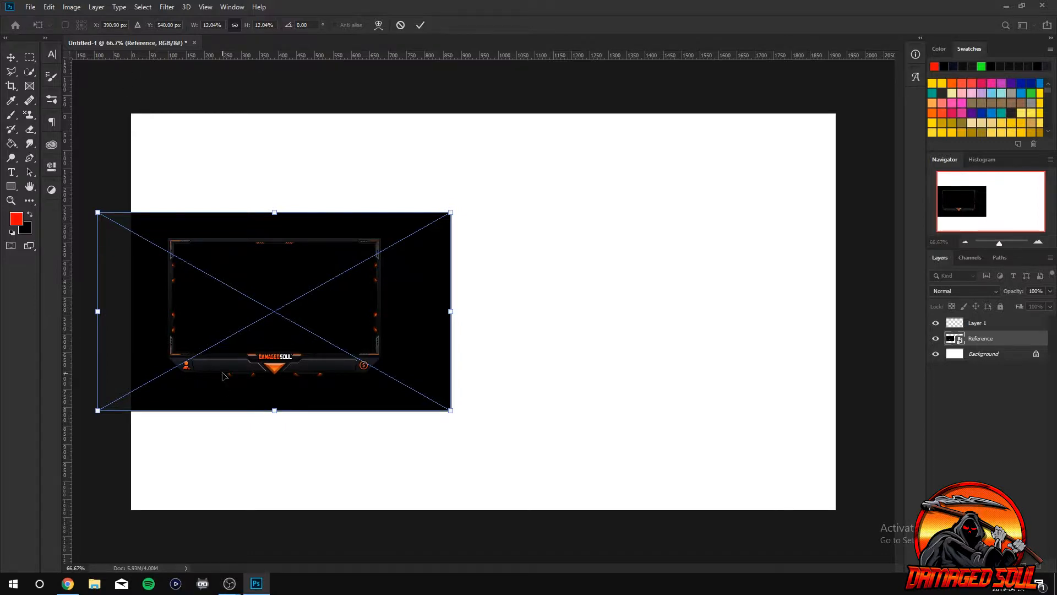
drag(219, 377, 326, 344)
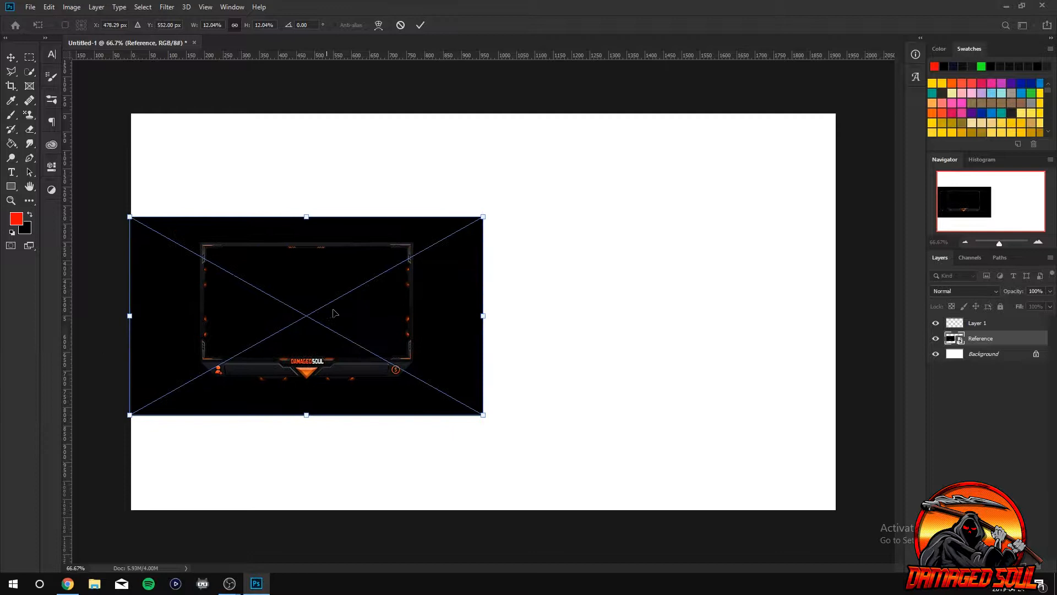
click(420, 25)
drag(332, 304, 515, 302)
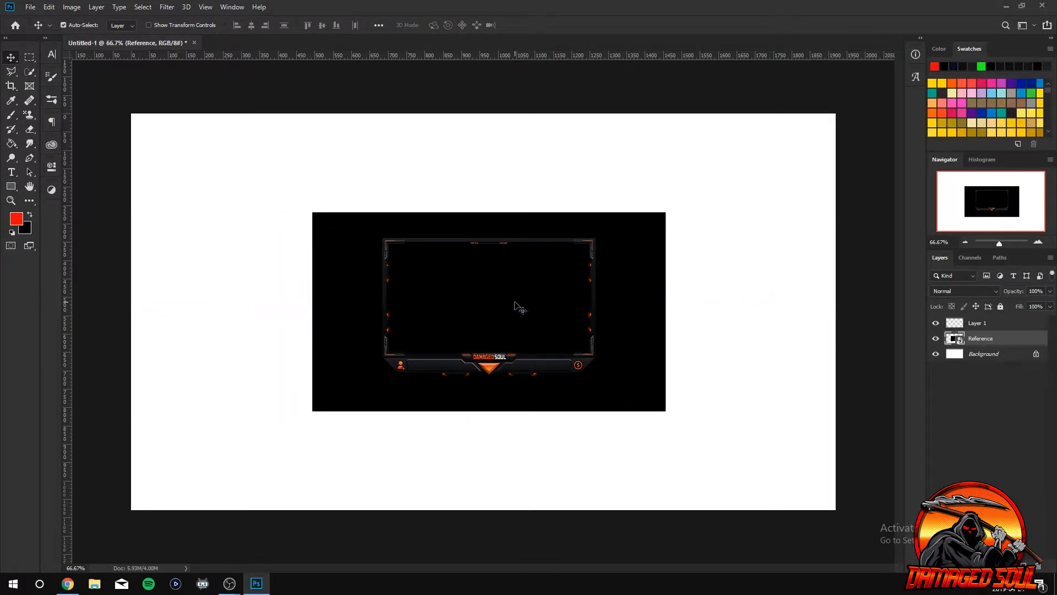
click(662, 466)
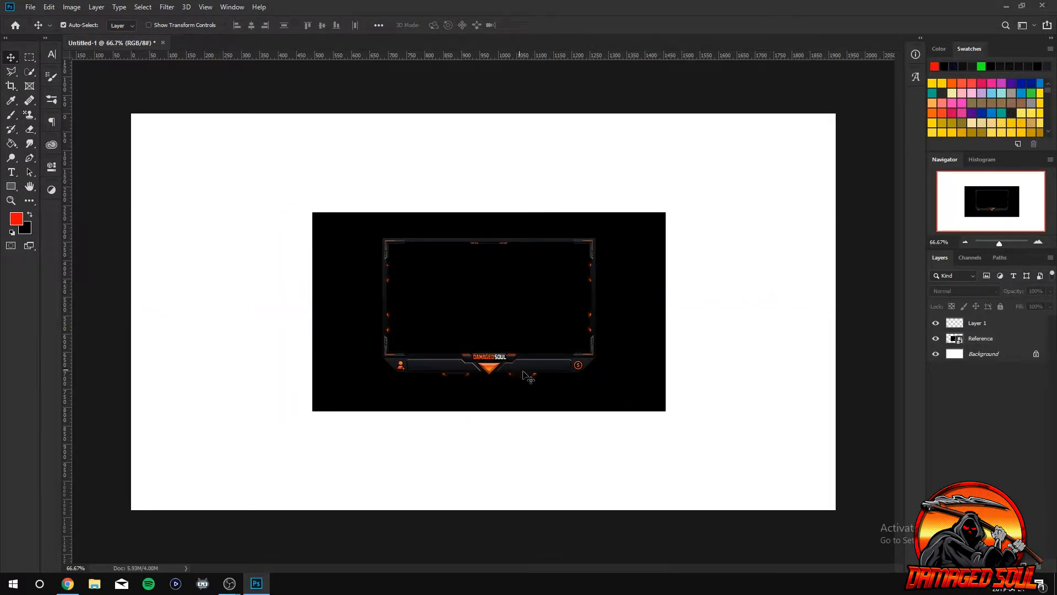
Examine the frame, corner details and lower name bars of the reference overlay up close.
scroll(488, 378, up, 4)
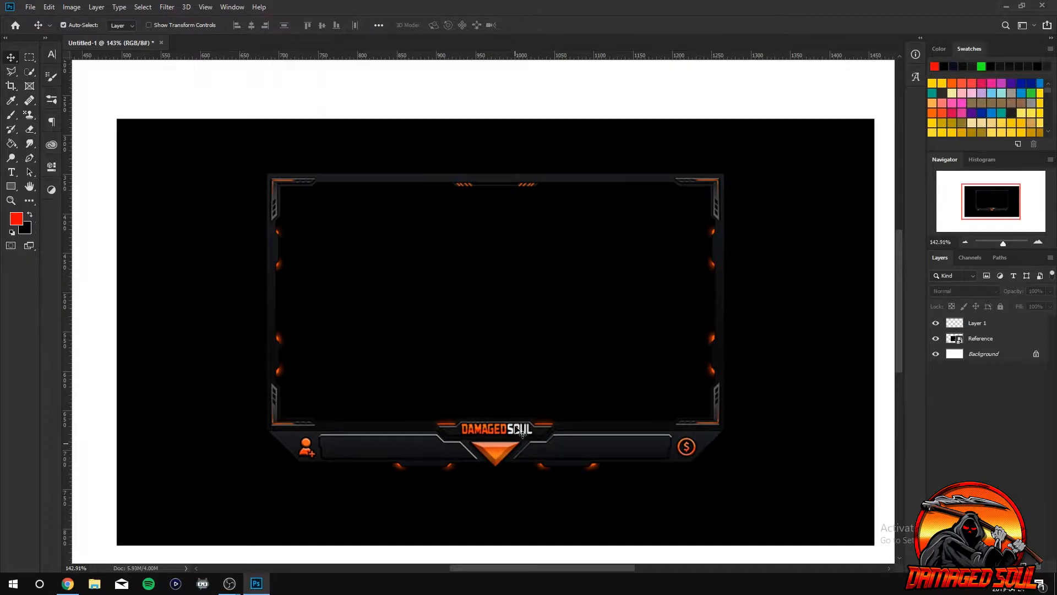
scroll(521, 431, up, 4)
scroll(519, 429, down, 3)
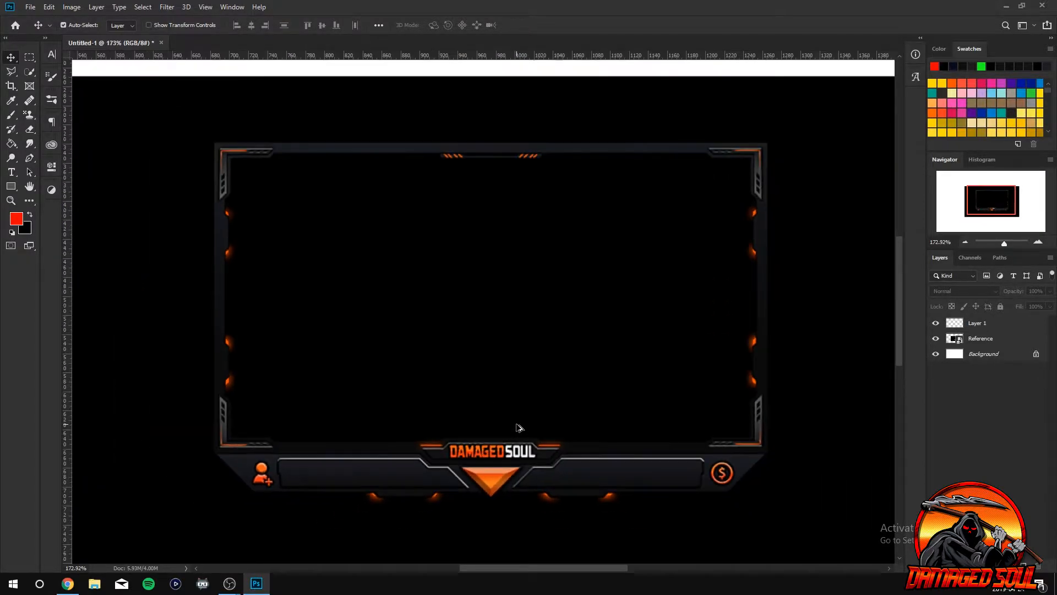
scroll(519, 428, up, 2)
scroll(519, 428, down, 5)
scroll(519, 428, up, 5)
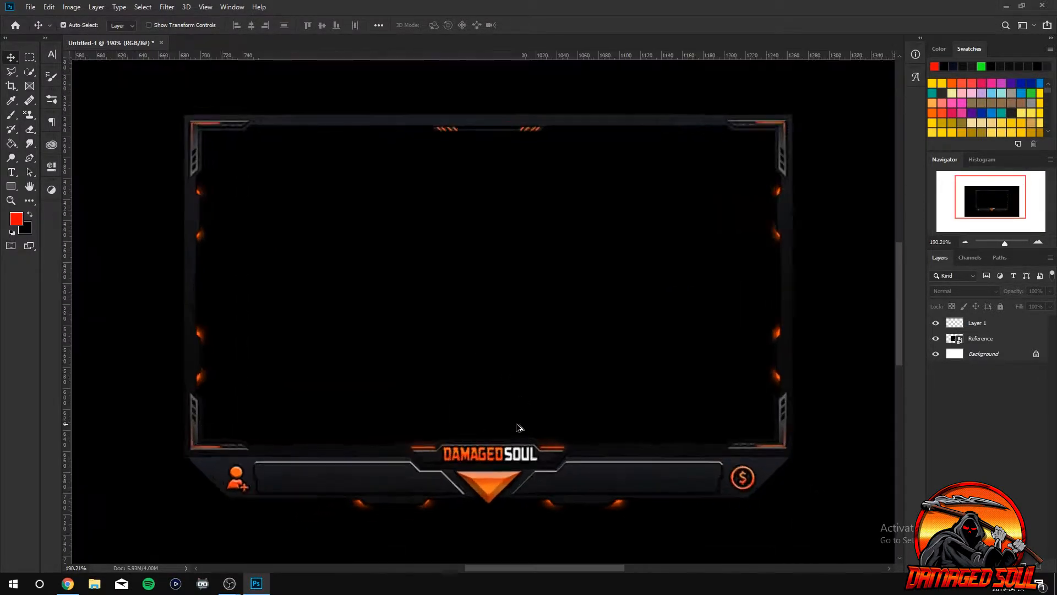
scroll(519, 428, up, 1)
scroll(519, 428, down, 4)
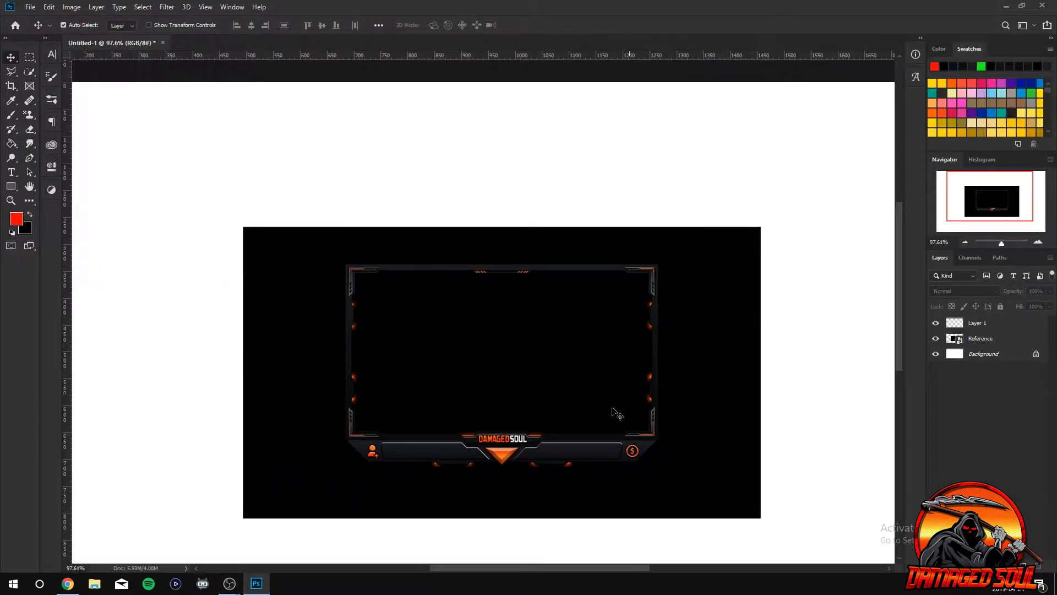
scroll(448, 455, up, 3)
scroll(406, 472, up, 1)
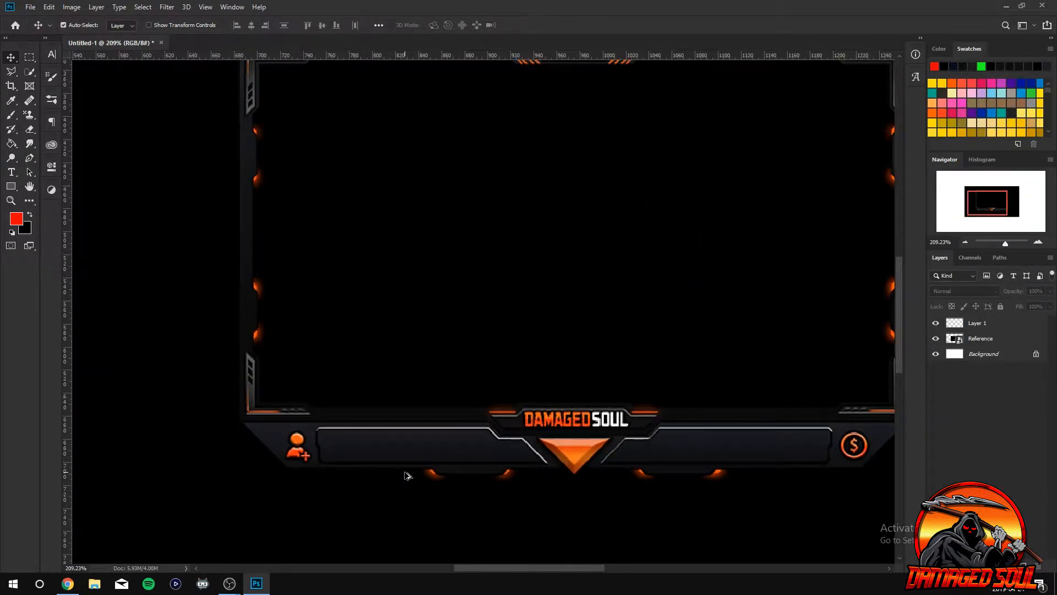
scroll(411, 471, down, 2)
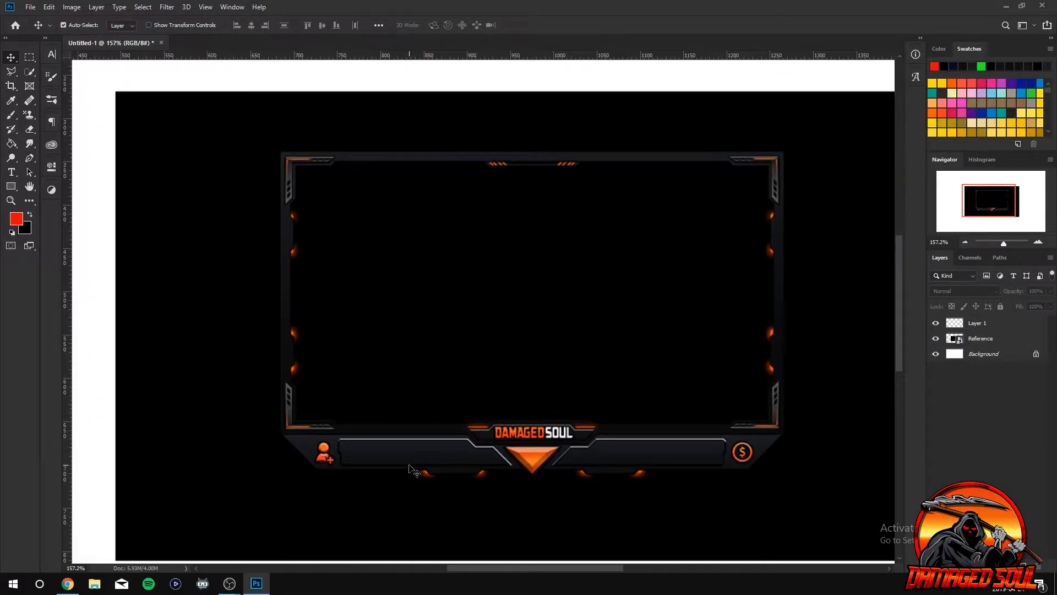
scroll(509, 376, up, 1)
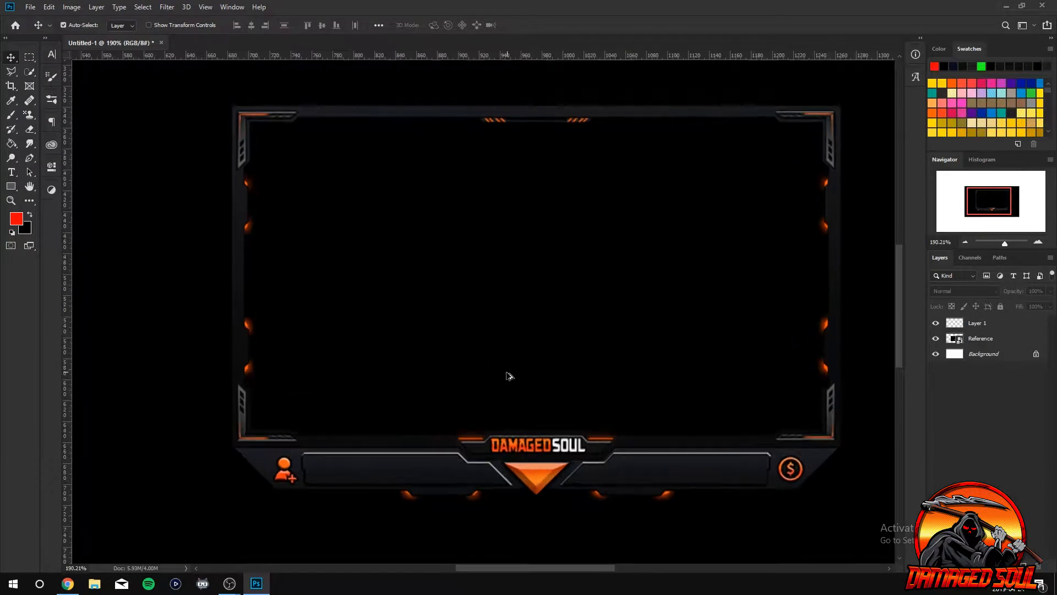
Make Layer 1 active and place a vertical guide through the centre of the reference overlay.
click(987, 328)
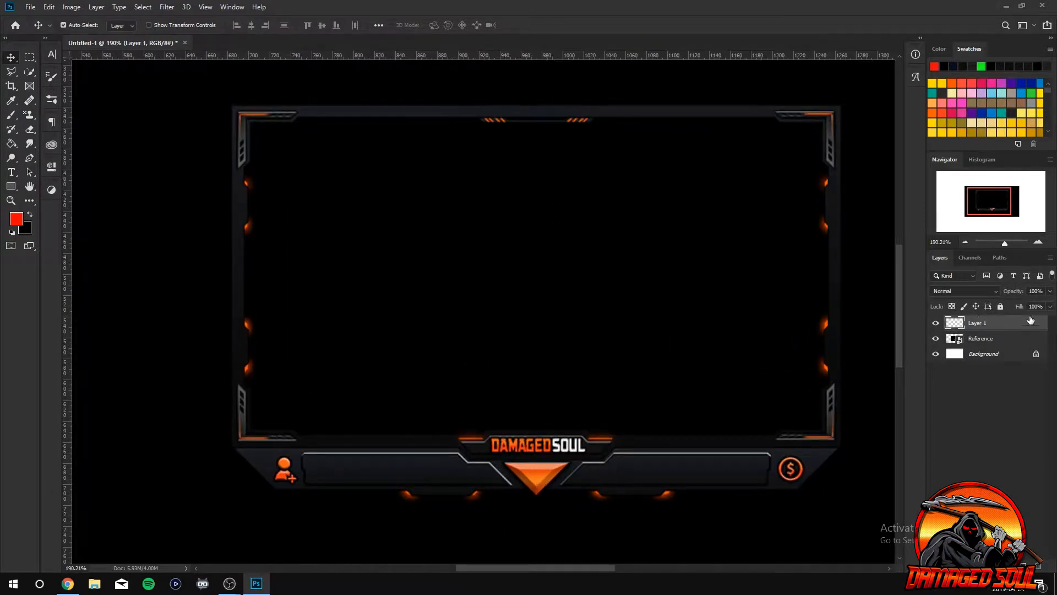
click(32, 159)
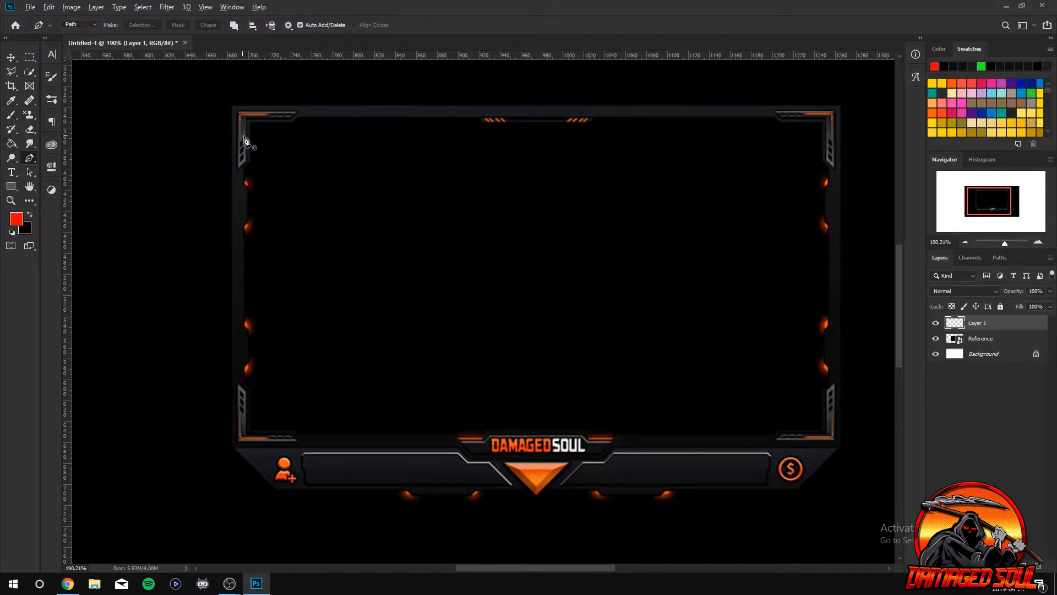
scroll(246, 139, up, 1)
scroll(310, 199, down, 1)
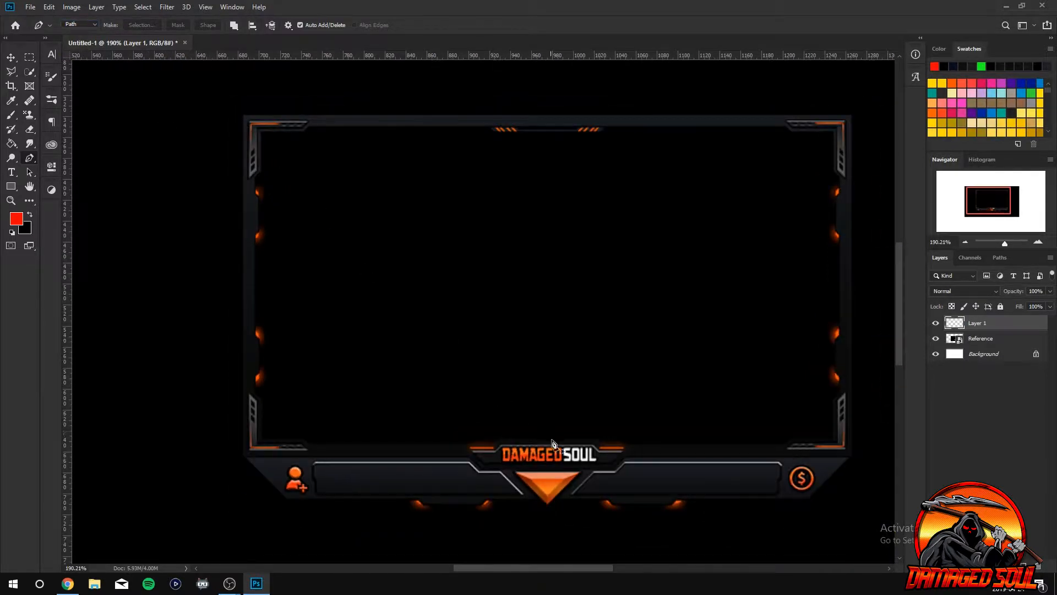
click(11, 58)
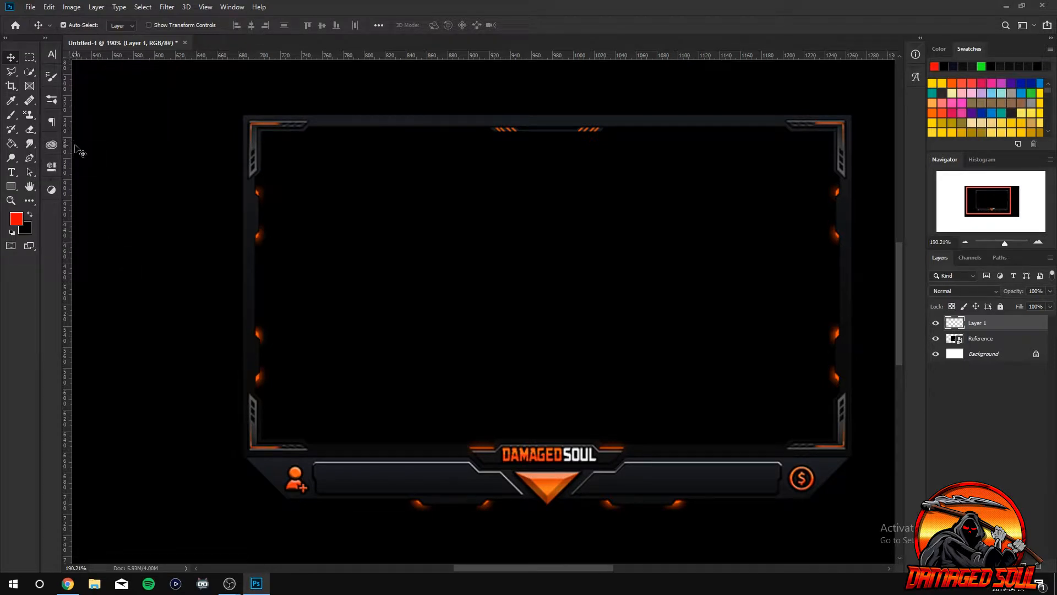
drag(69, 152, 549, 200)
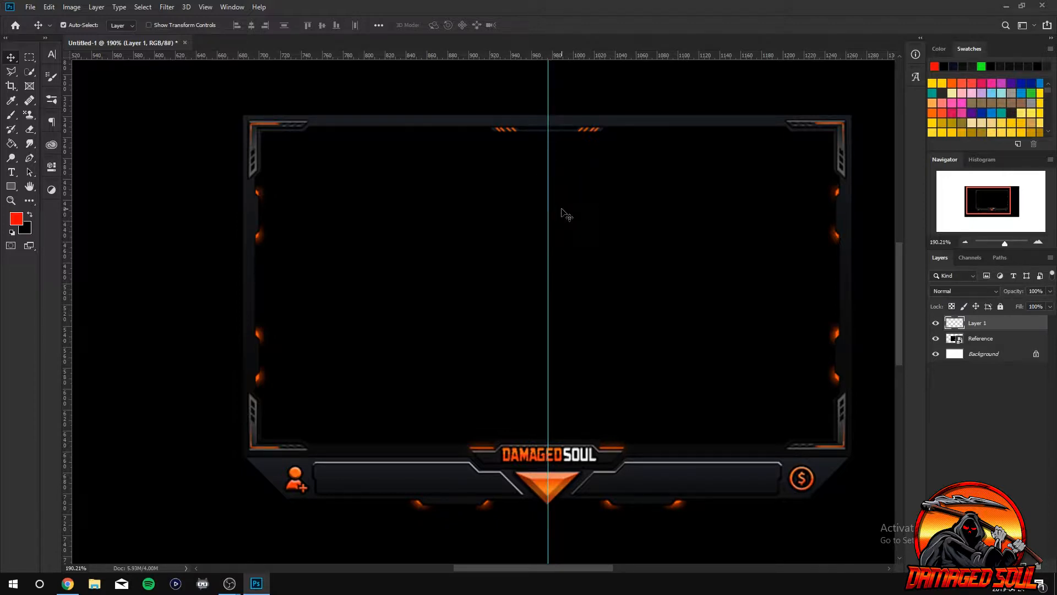
Start a Pen path on the centre guide just below the DAMAGEDSOUL plate and trace the left half of the plate's top outline.
click(29, 159)
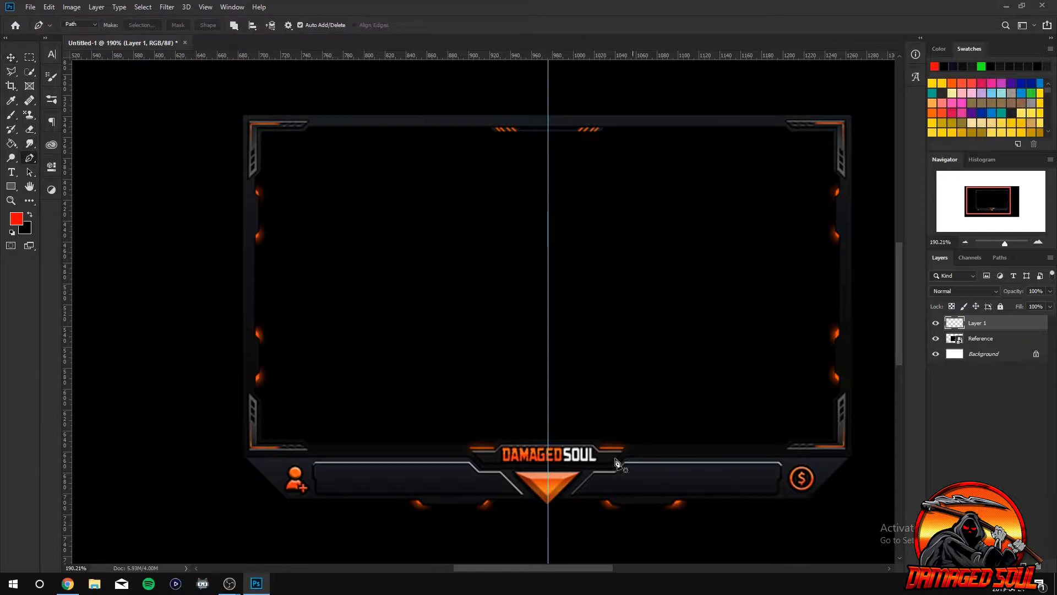
scroll(557, 482, up, 5)
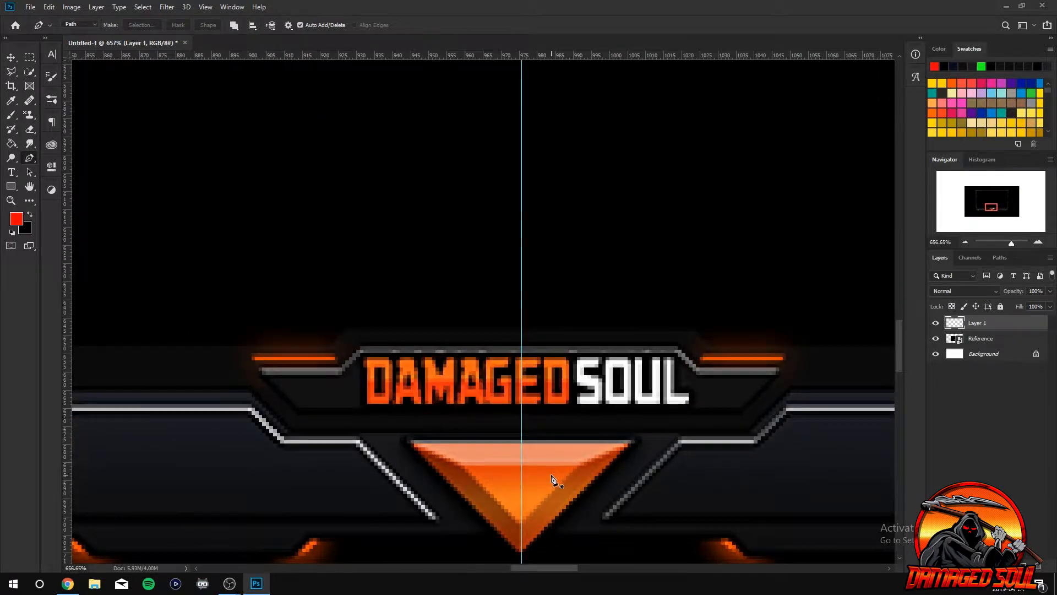
click(521, 429)
key(ctrl+z)
click(521, 433)
click(522, 328)
click(375, 292)
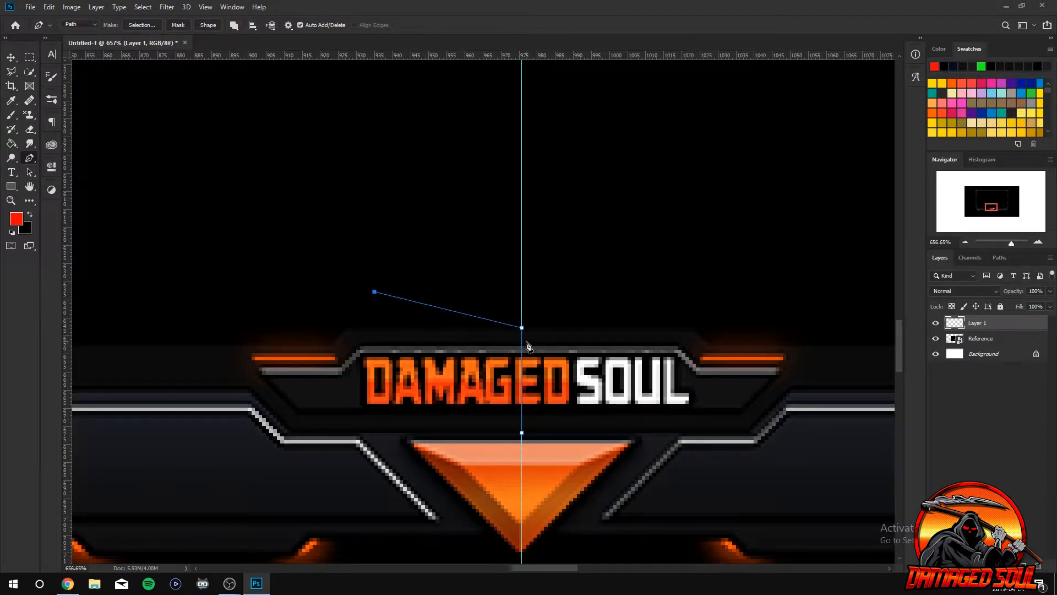
key(ctrl+z)
click(348, 328)
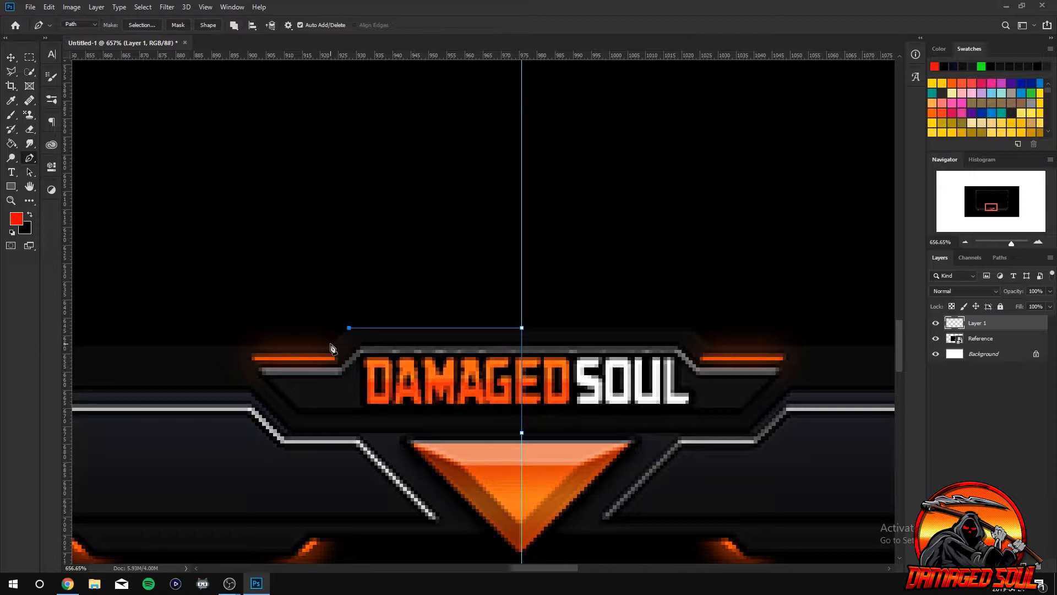
click(331, 345)
Continue the path along the frame's bottom inner edge and around the lower-left corner bracket.
drag(540, 568, 498, 573)
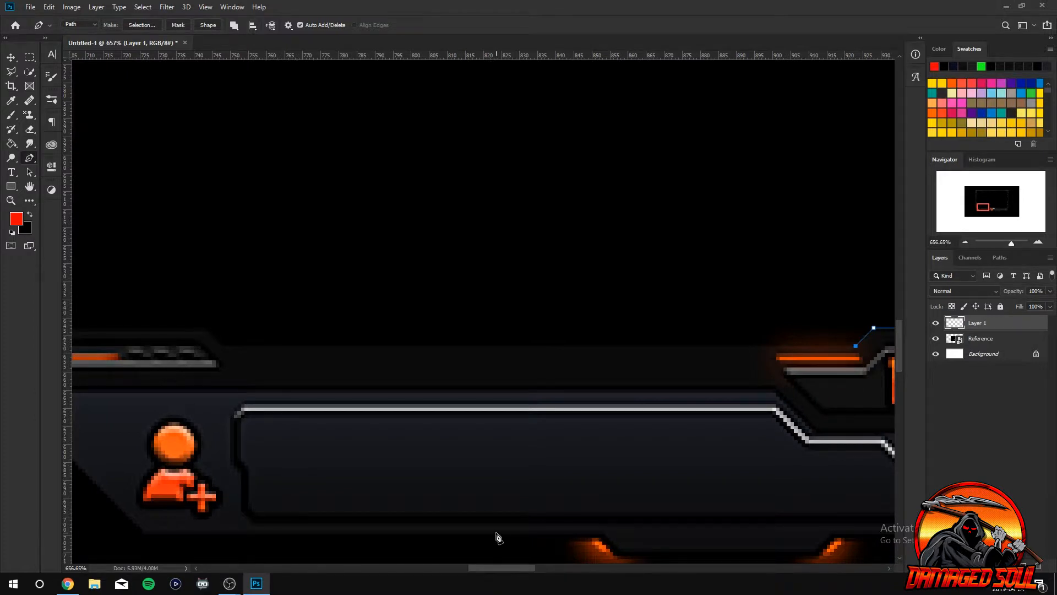
click(223, 345)
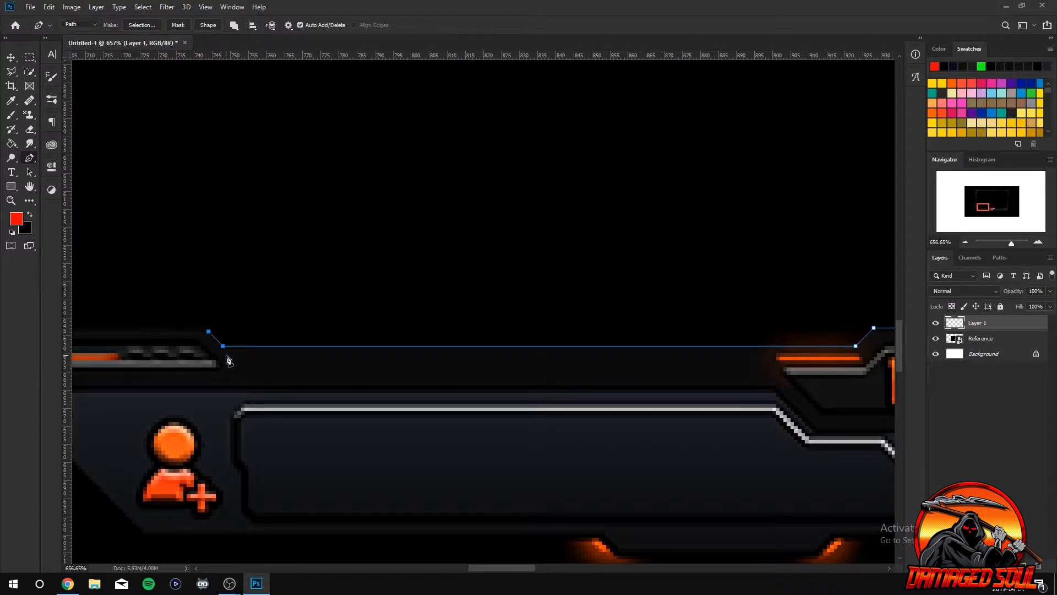
drag(506, 567, 492, 567)
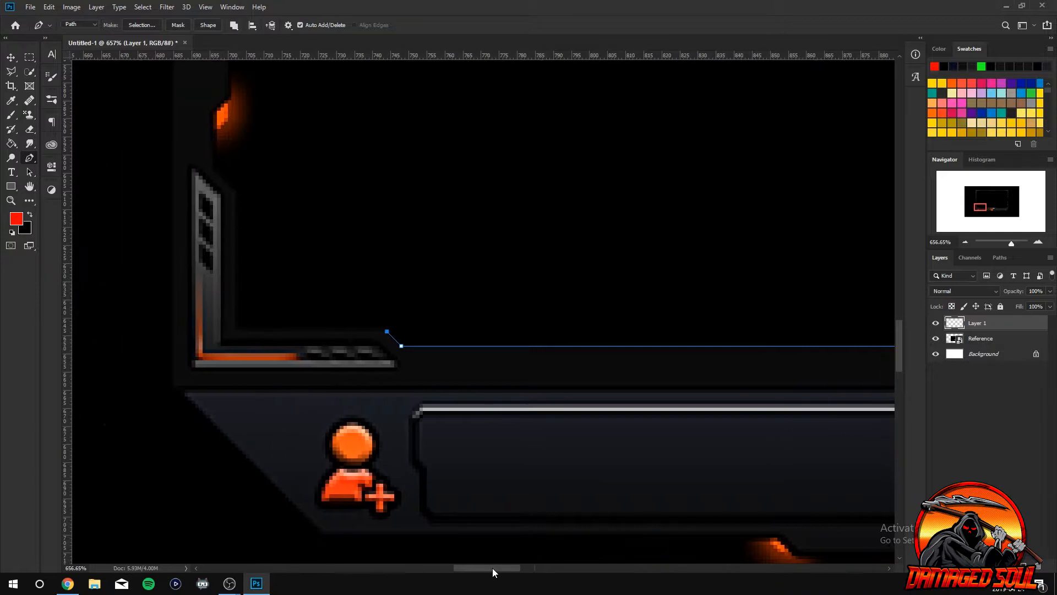
click(236, 331)
click(235, 194)
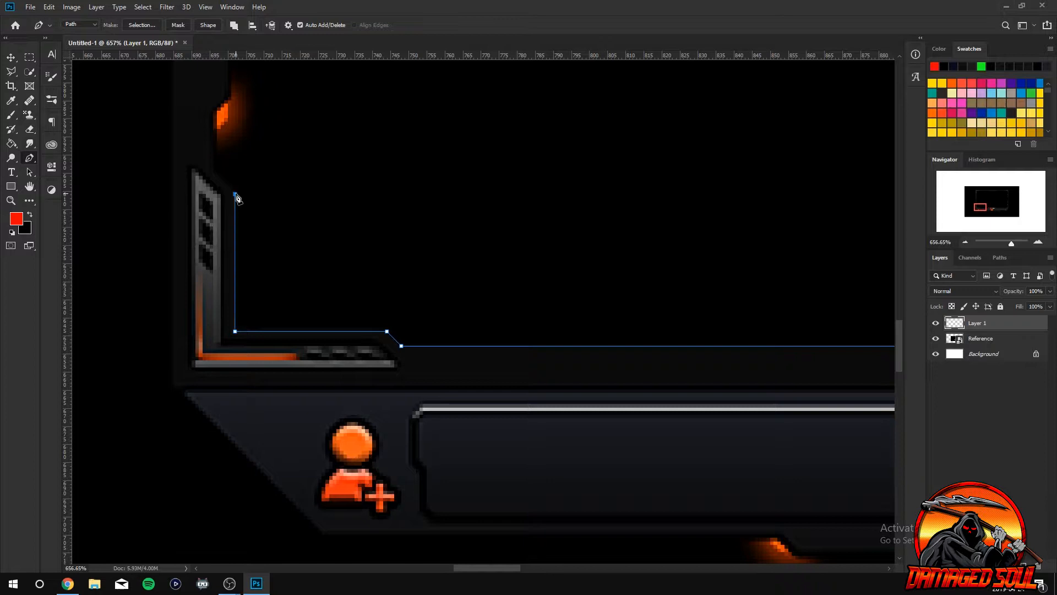
click(213, 172)
Extend the path up the left inner edge, tracing the lower bump between its two orange lights.
scroll(273, 229, up, 5)
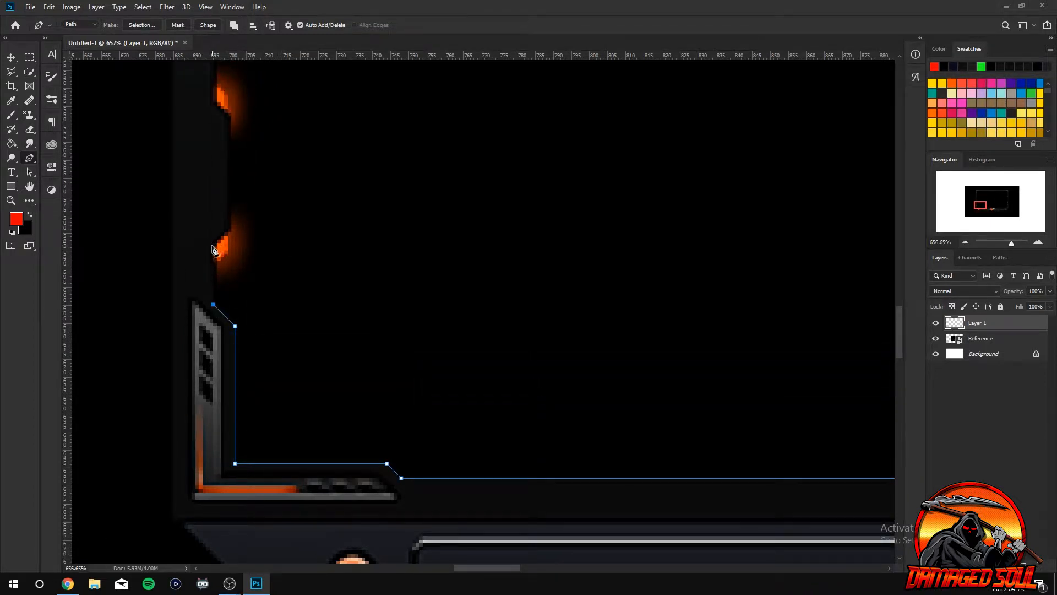
click(213, 246)
click(231, 228)
scroll(247, 258, up, 2)
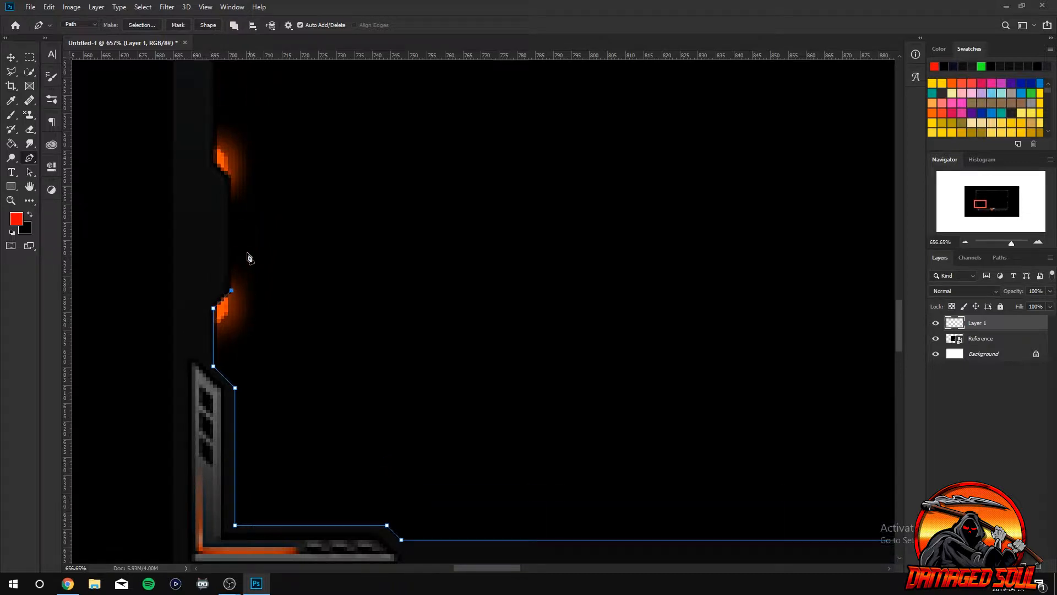
click(231, 181)
click(214, 164)
Carry the path up the left inner edge and trace the upper bump between its two orange lights.
scroll(283, 228, up, 8)
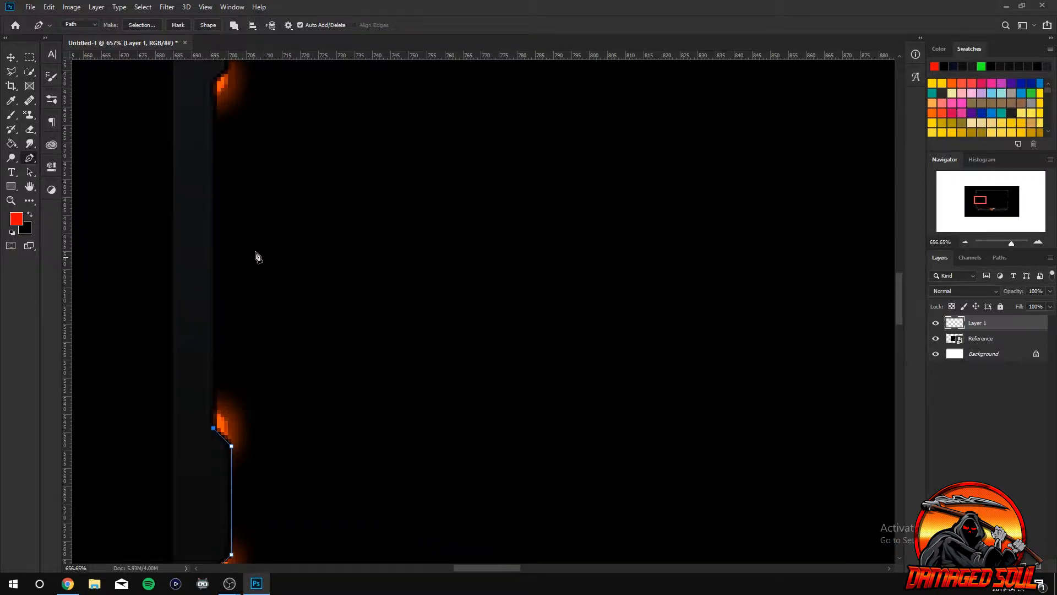
scroll(280, 273, down, 4)
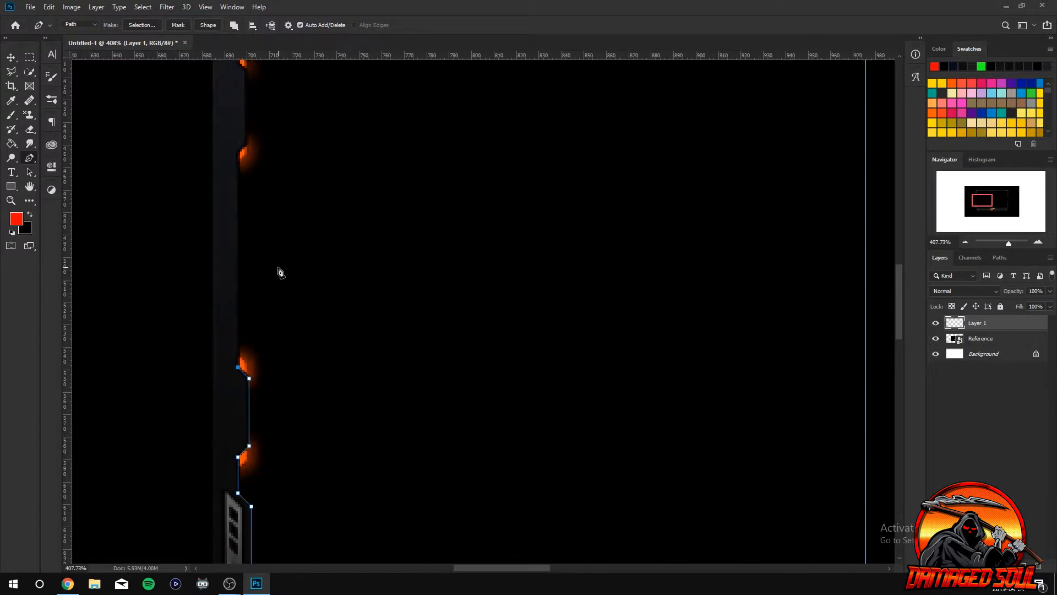
scroll(303, 297, up, 6)
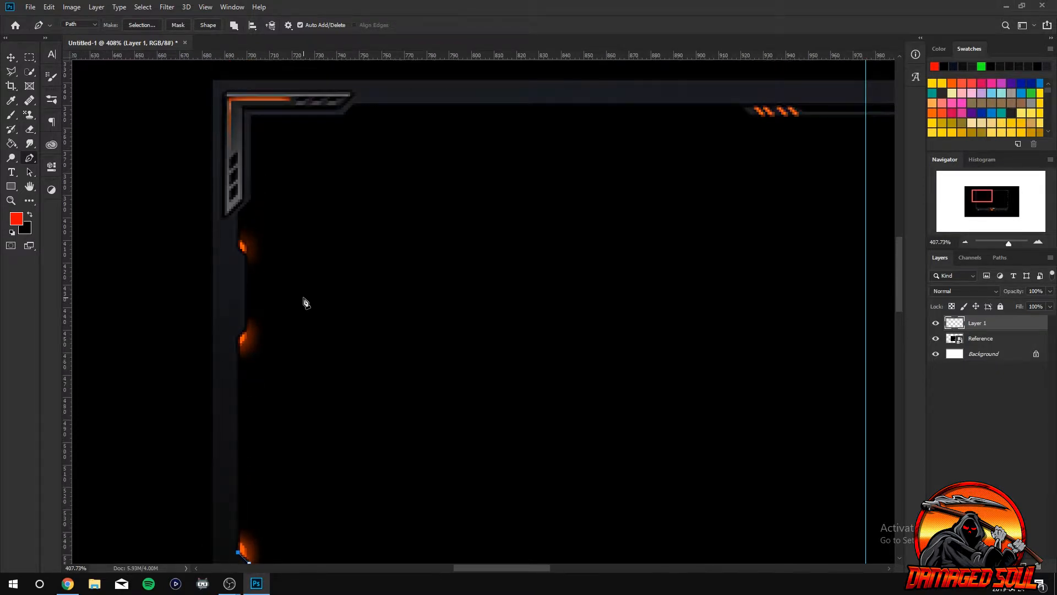
scroll(303, 301, down, 1)
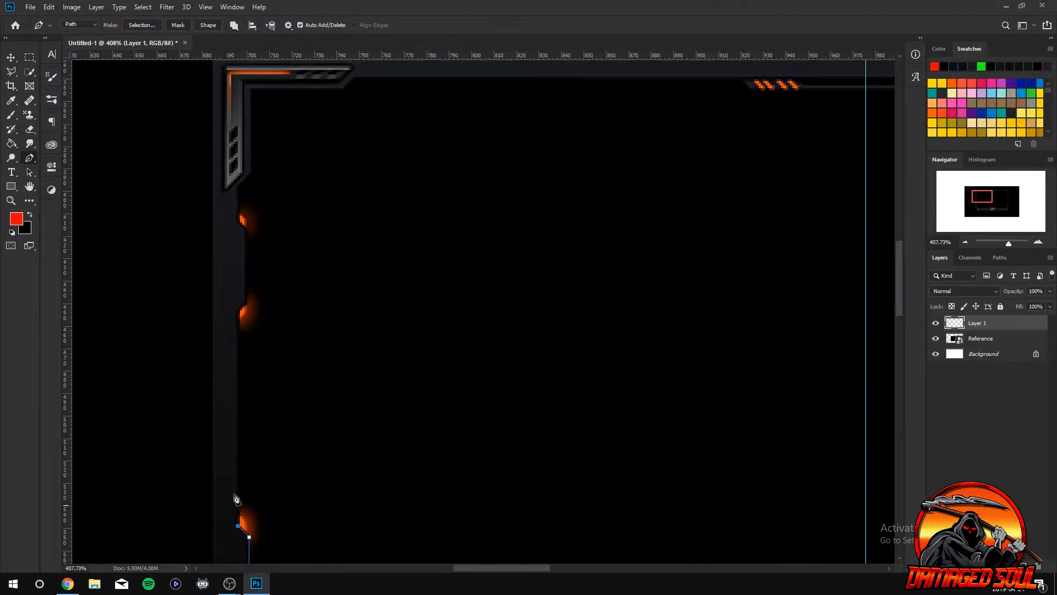
click(238, 312)
click(247, 229)
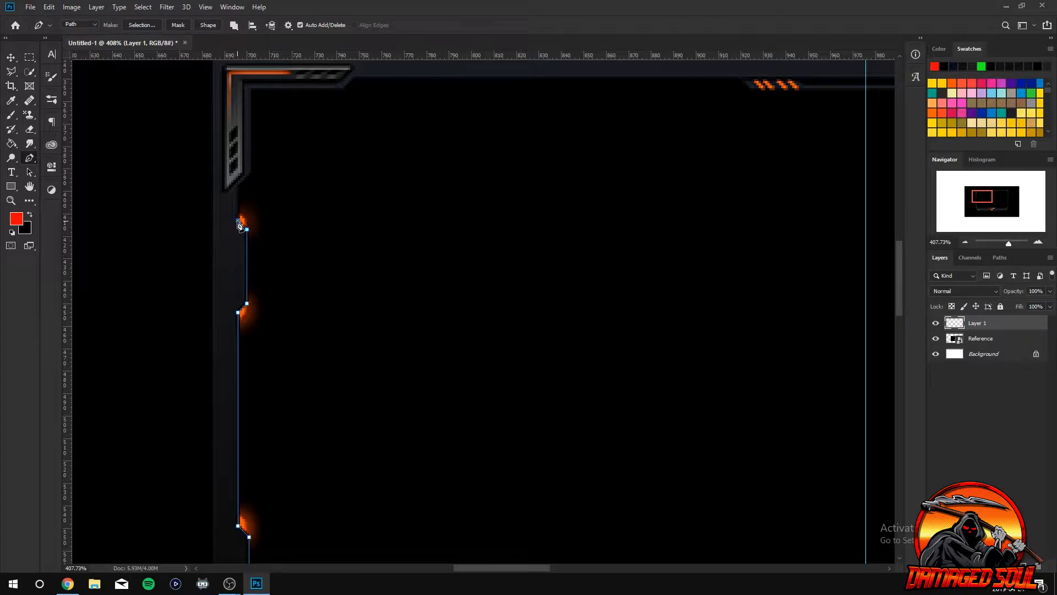
click(238, 221)
Trace the path around the inner outline of the upper-left corner bracket.
click(238, 186)
click(251, 89)
click(343, 90)
Extend the path along the top inner edge, down around the orange striped detail and across to the centre guide.
drag(471, 568, 475, 566)
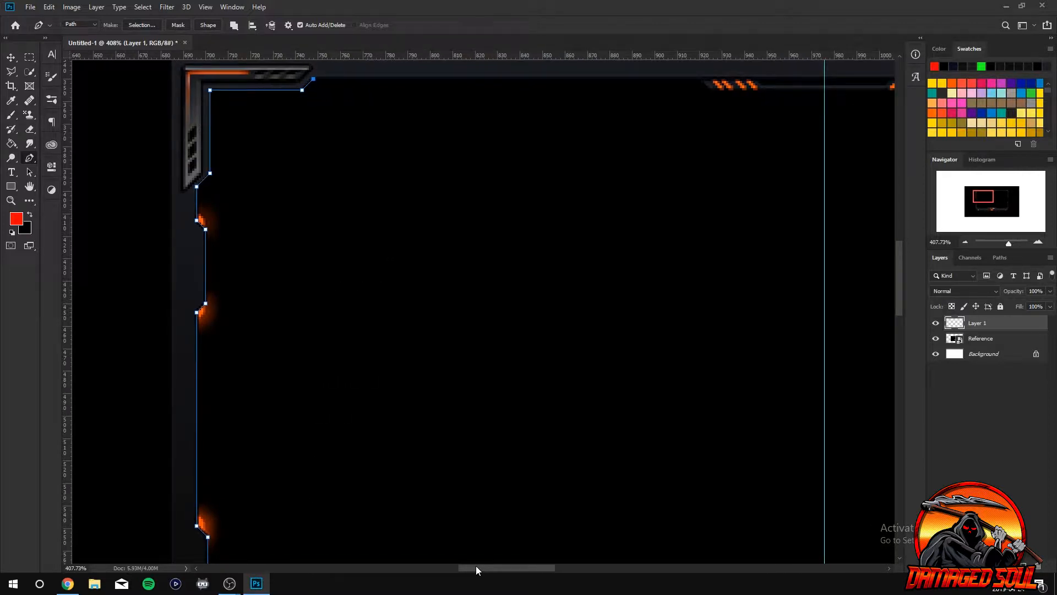
drag(477, 569, 486, 564)
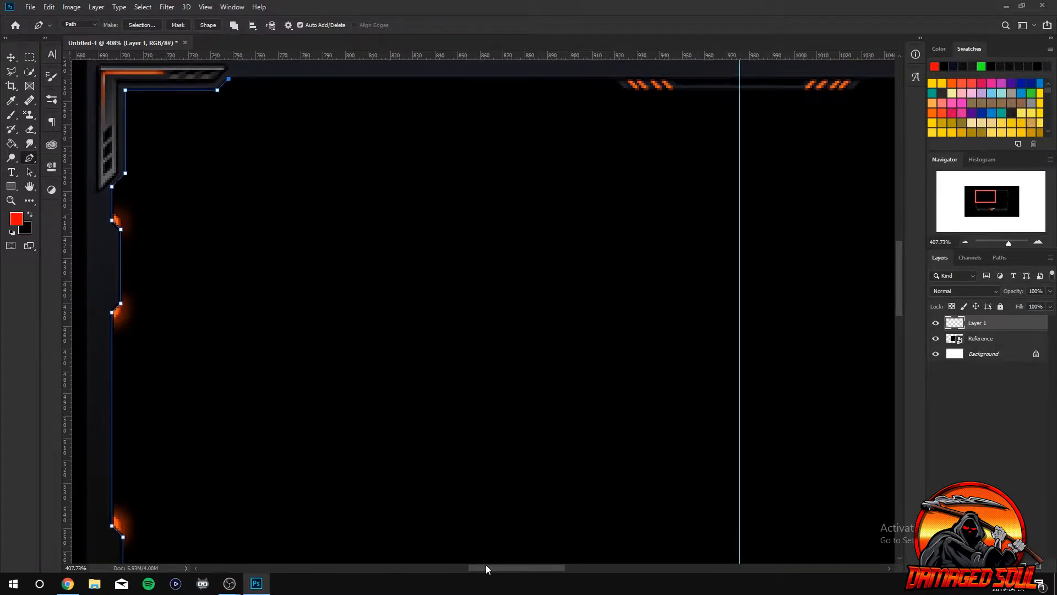
click(615, 79)
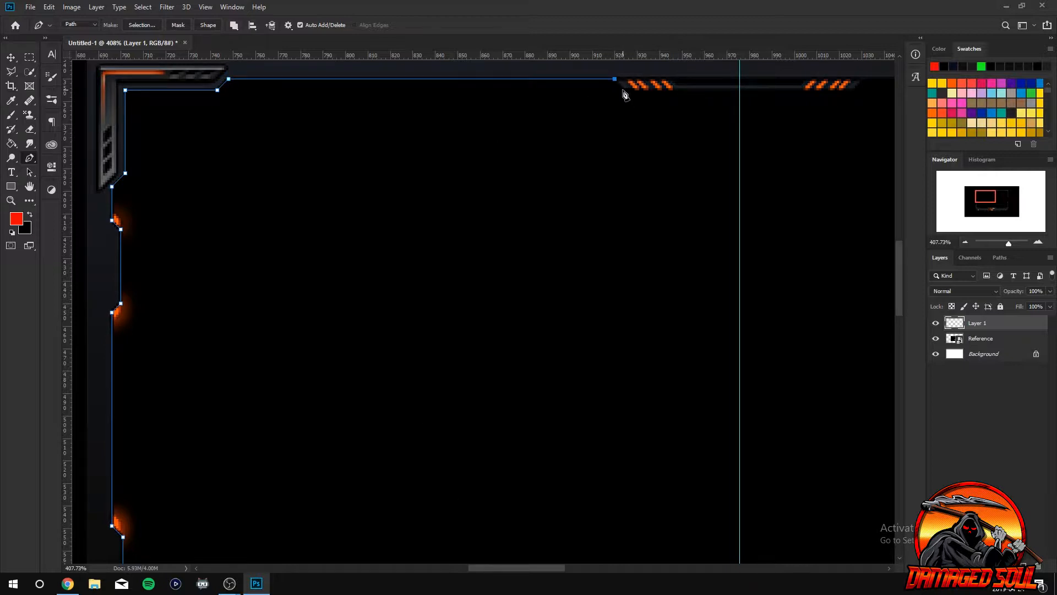
click(624, 88)
click(740, 88)
Trace the frame's outer edge from the centre guide around its left side, then along the lower name bar's top edge to the DAMAGEDSOUL plate.
scroll(710, 193, up, 2)
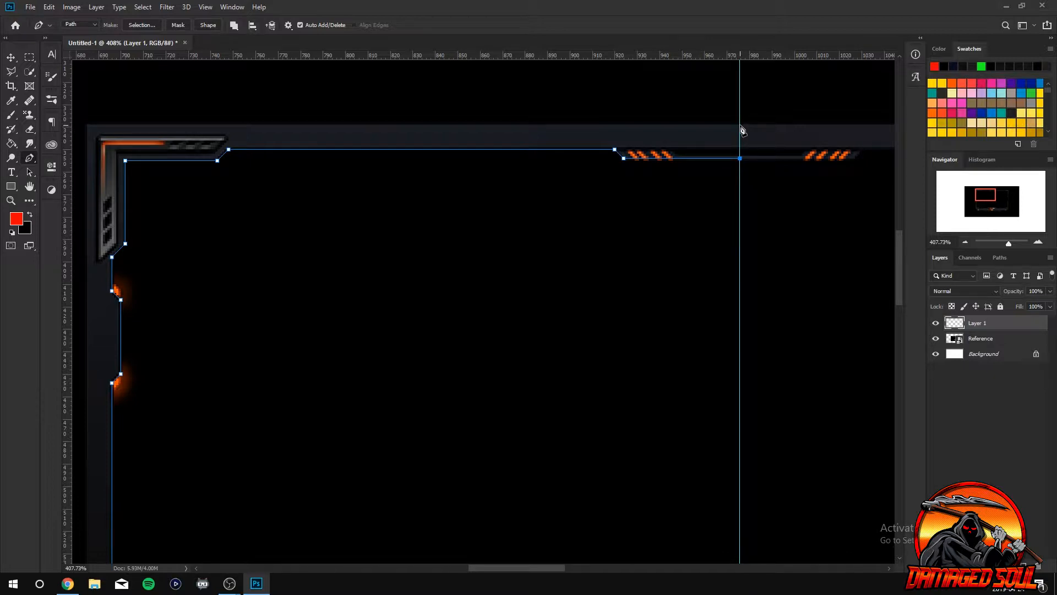
click(740, 125)
drag(494, 570, 479, 570)
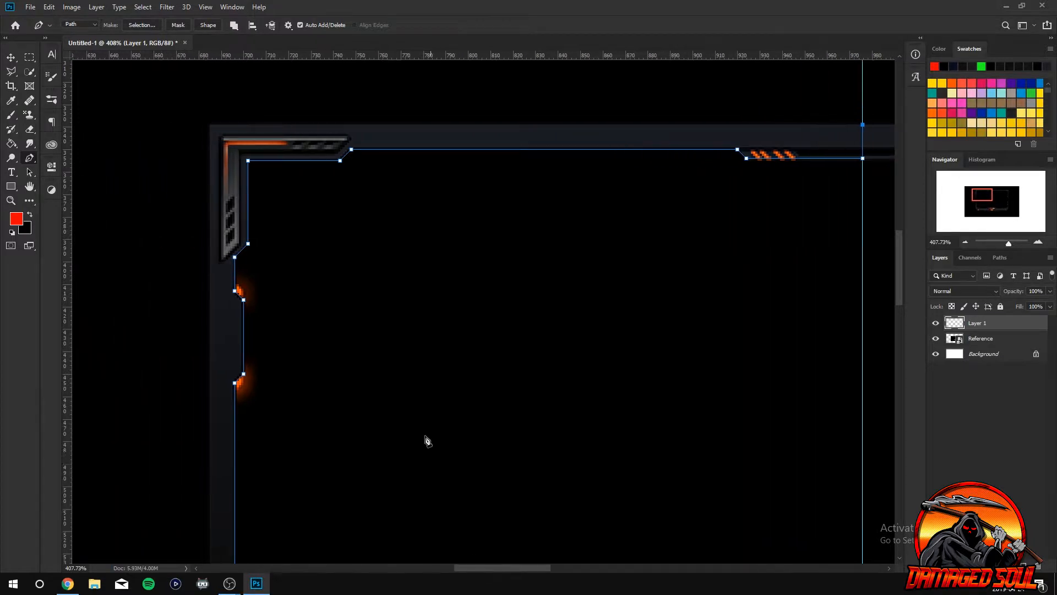
click(212, 125)
scroll(234, 265, down, 10)
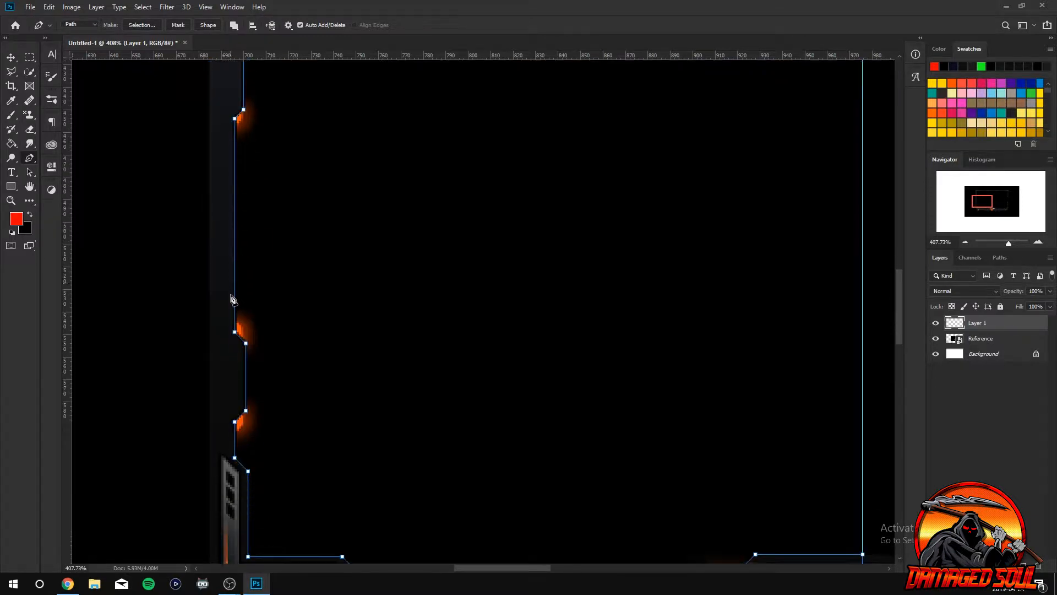
scroll(232, 300, down, 8)
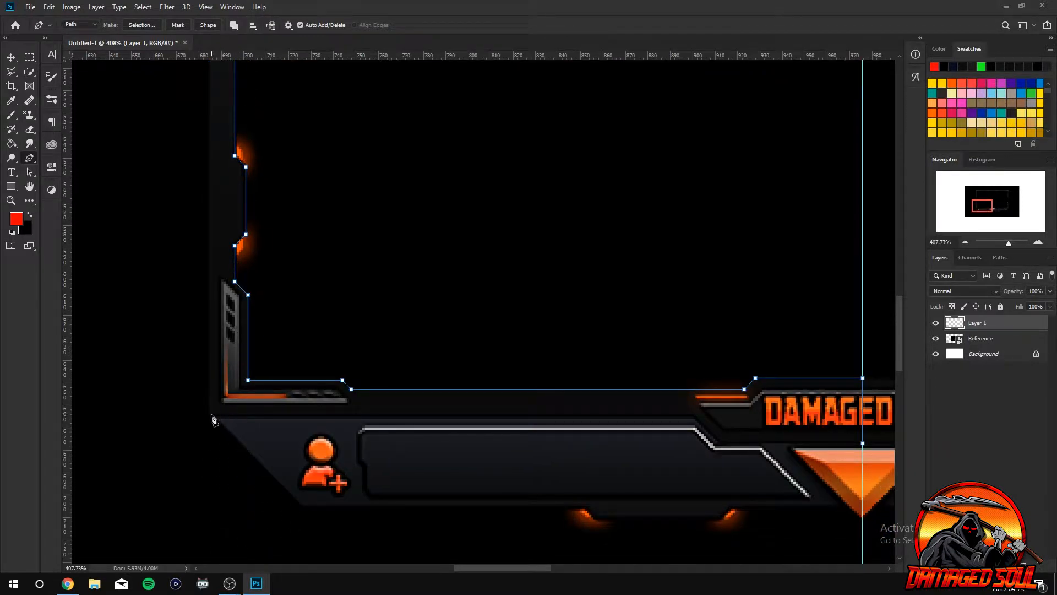
click(210, 415)
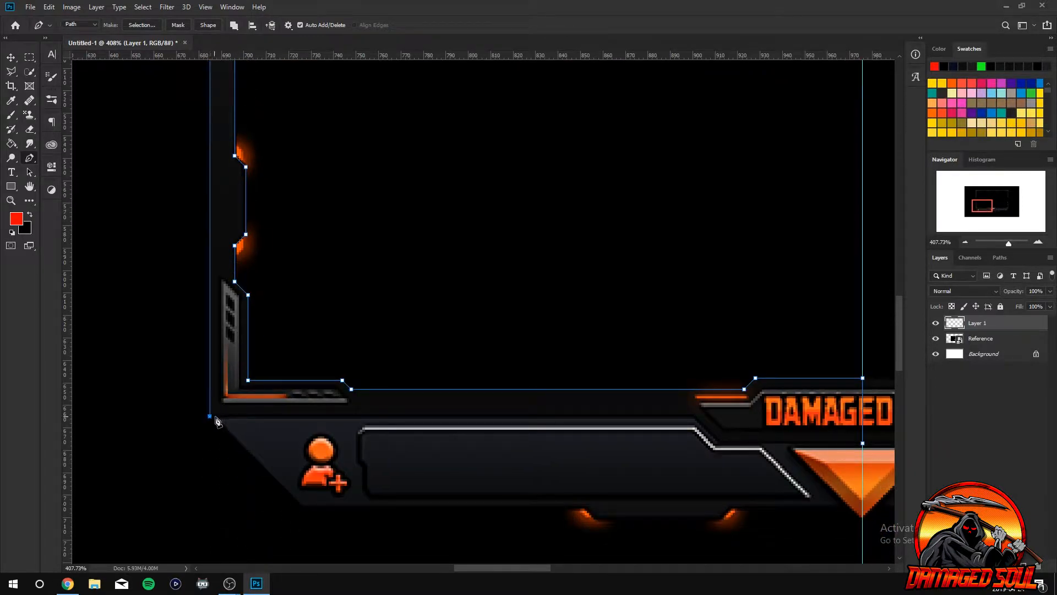
click(695, 416)
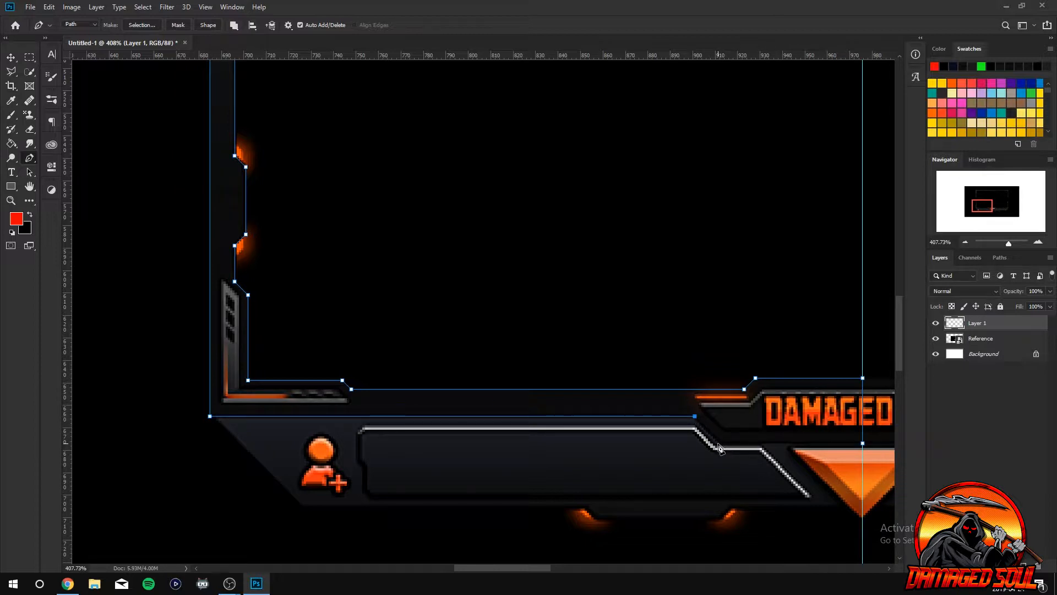
drag(501, 567, 554, 568)
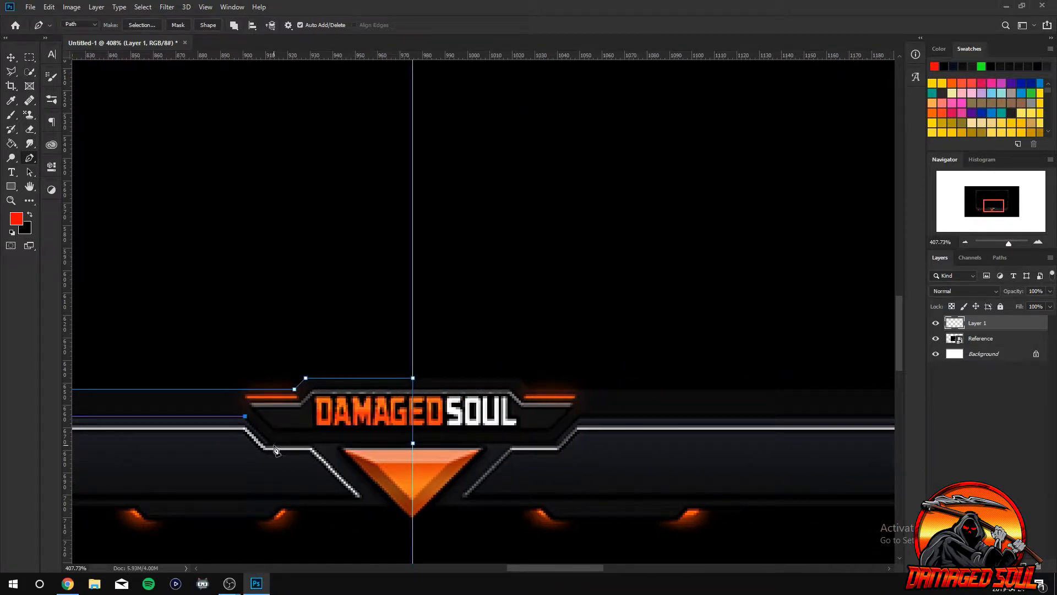
click(413, 443)
click(274, 445)
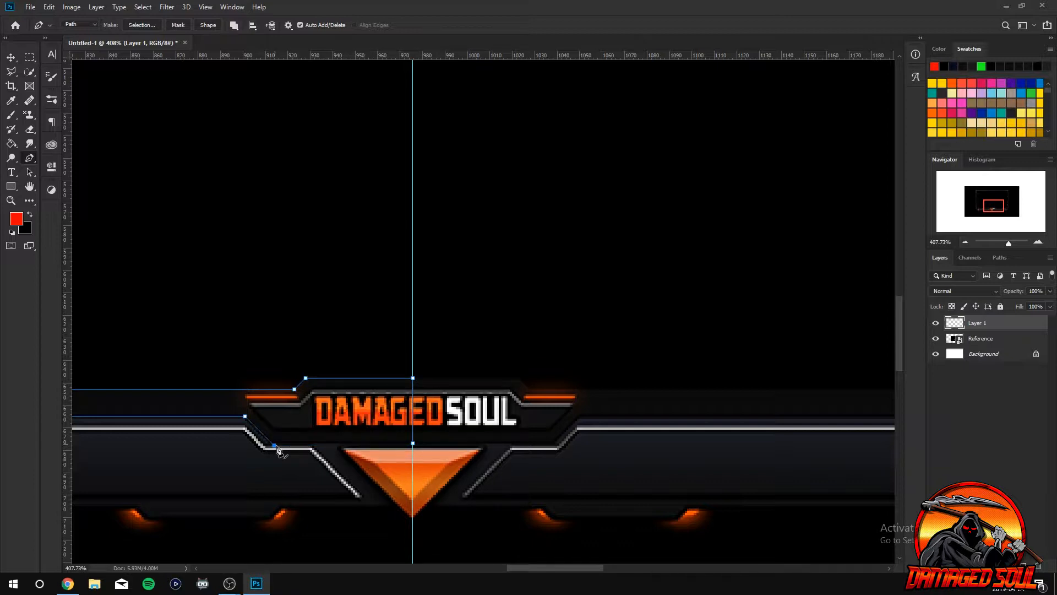
click(413, 444)
key(ctrl+z)
key(ctrl+z)
Add a horizontal guide along the DAMAGEDSOUL plate's lower edge, trace the plate's slanted corner to it and close the path at the centre guide.
scroll(385, 479, down, 2)
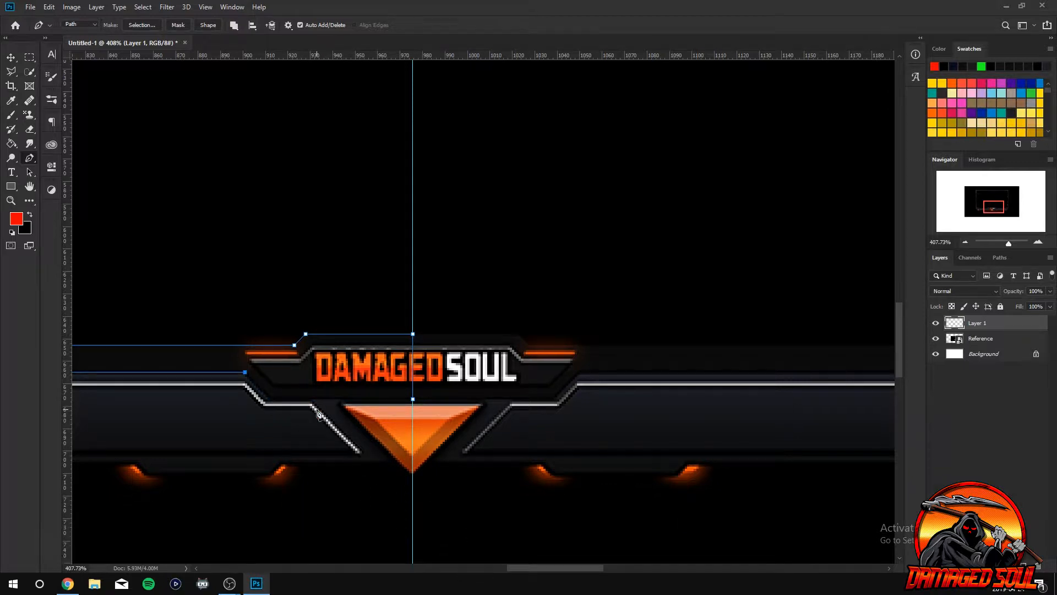
alt+scroll(319, 413, up, 3)
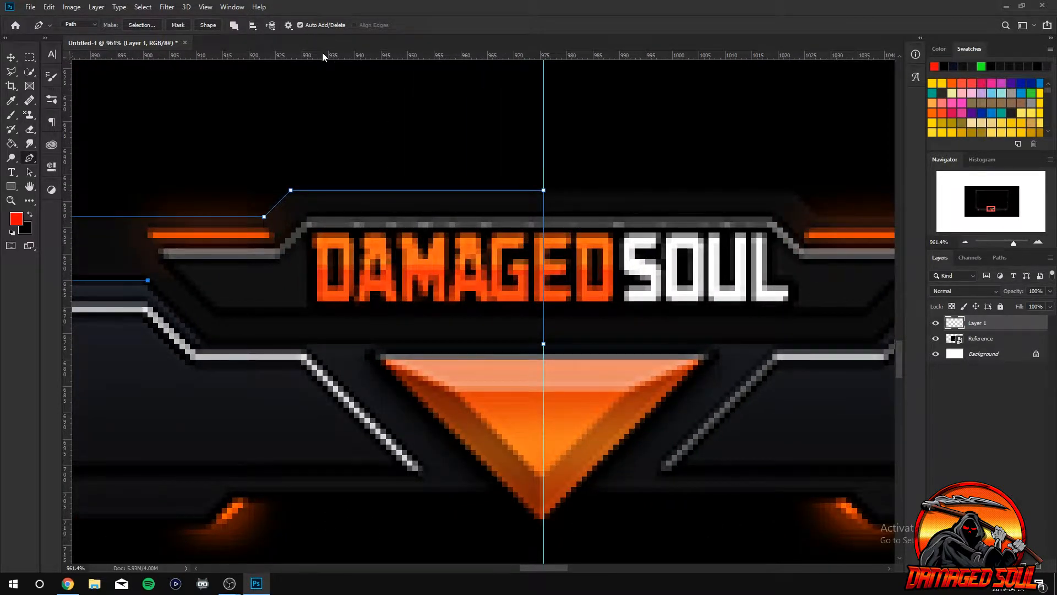
drag(323, 54, 358, 344)
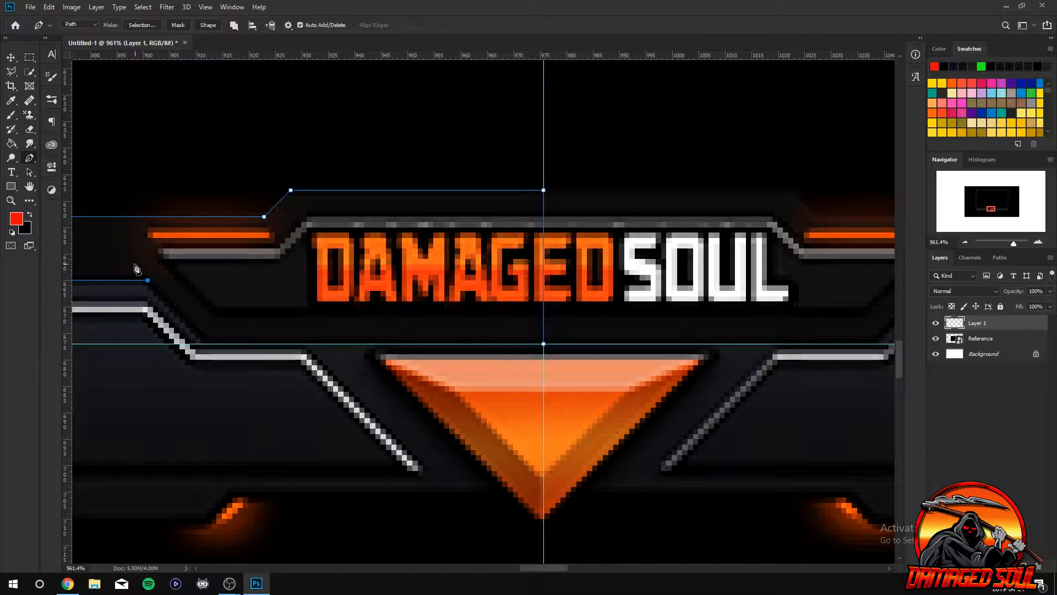
click(212, 344)
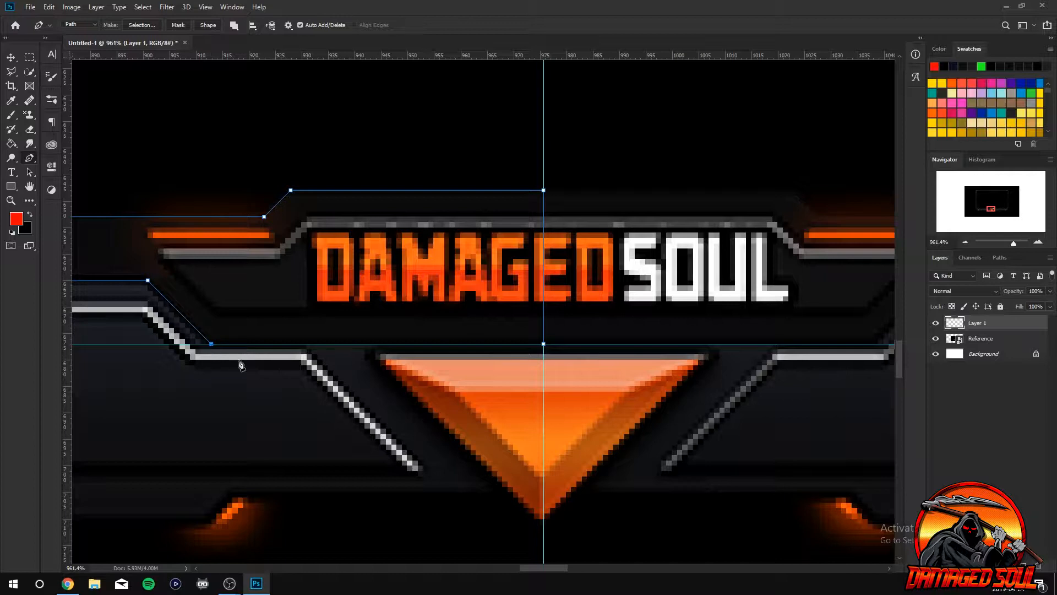
click(544, 344)
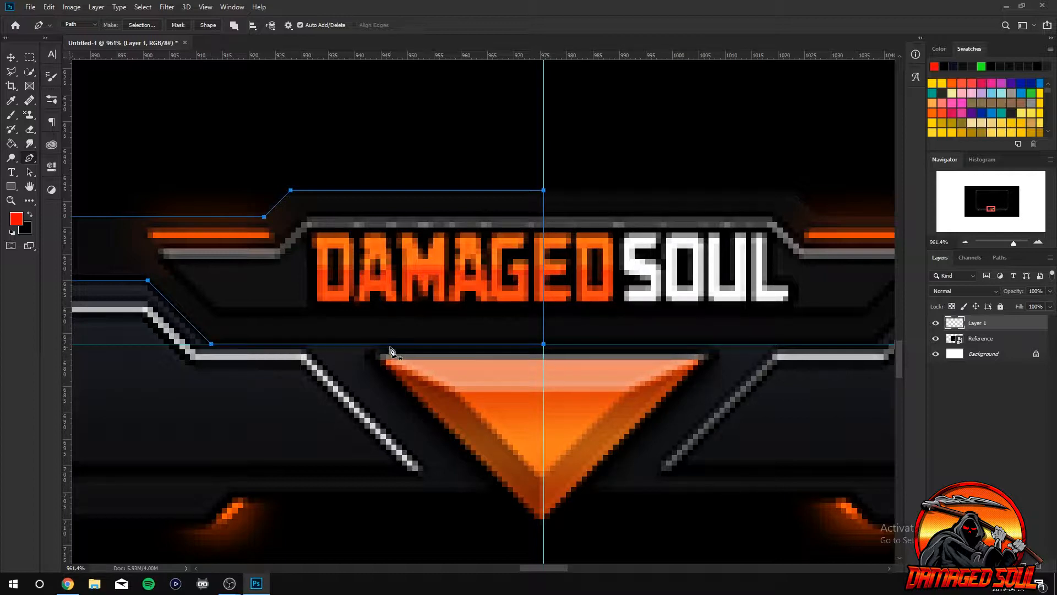
Fill the closed frame path on Layer 1 with the dark colour 1a1d22 sampled from the reference frame's upper edge.
scroll(389, 337, down, 5)
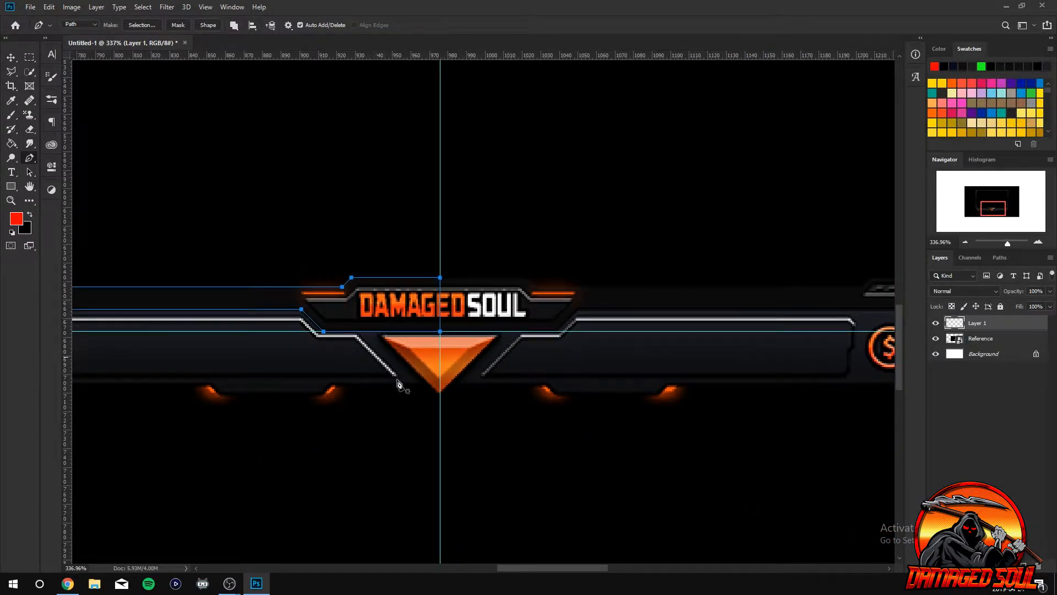
drag(561, 570, 534, 570)
scroll(432, 432, up, 4)
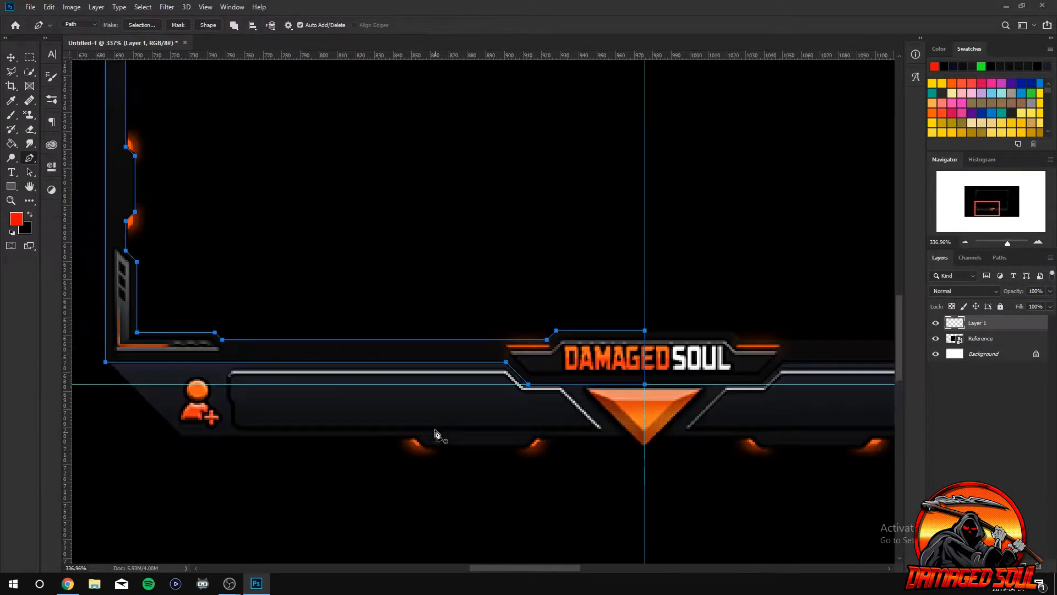
scroll(431, 429, up, 5)
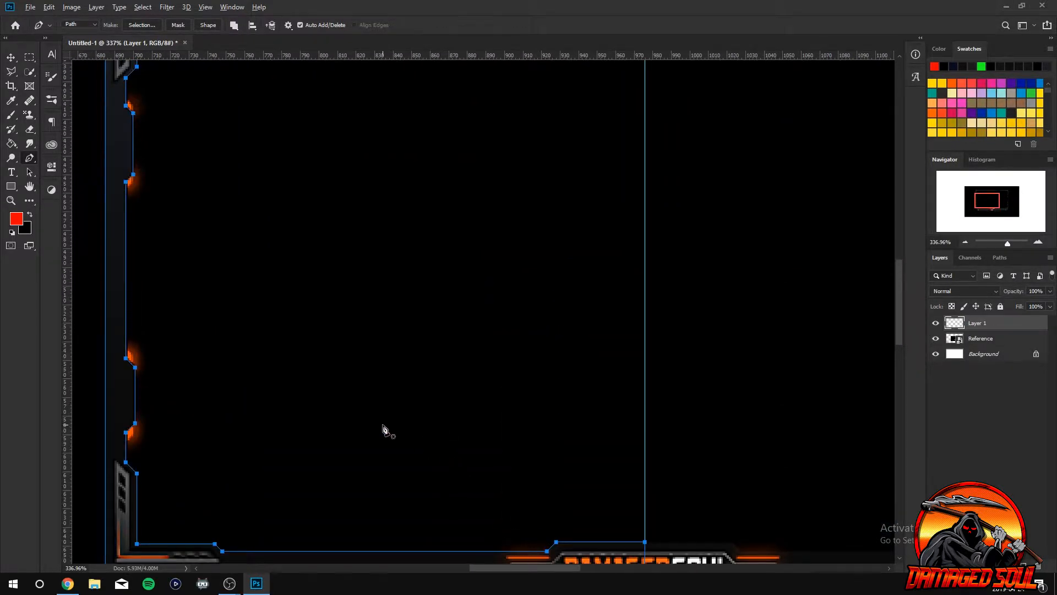
scroll(383, 428, down, 2)
scroll(388, 431, up, 2)
scroll(389, 430, down, 2)
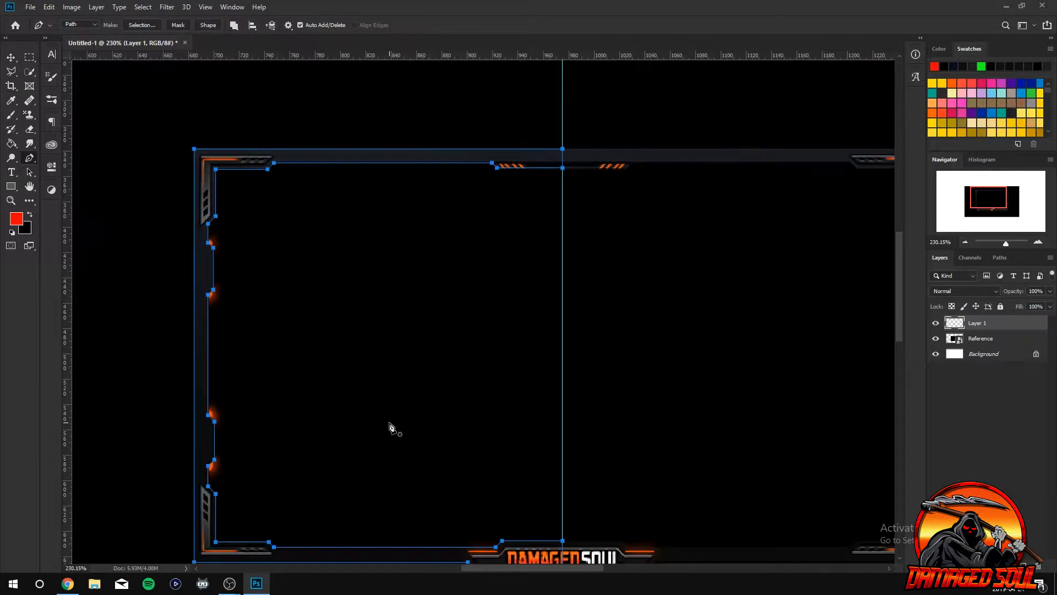
scroll(440, 496, down, 2)
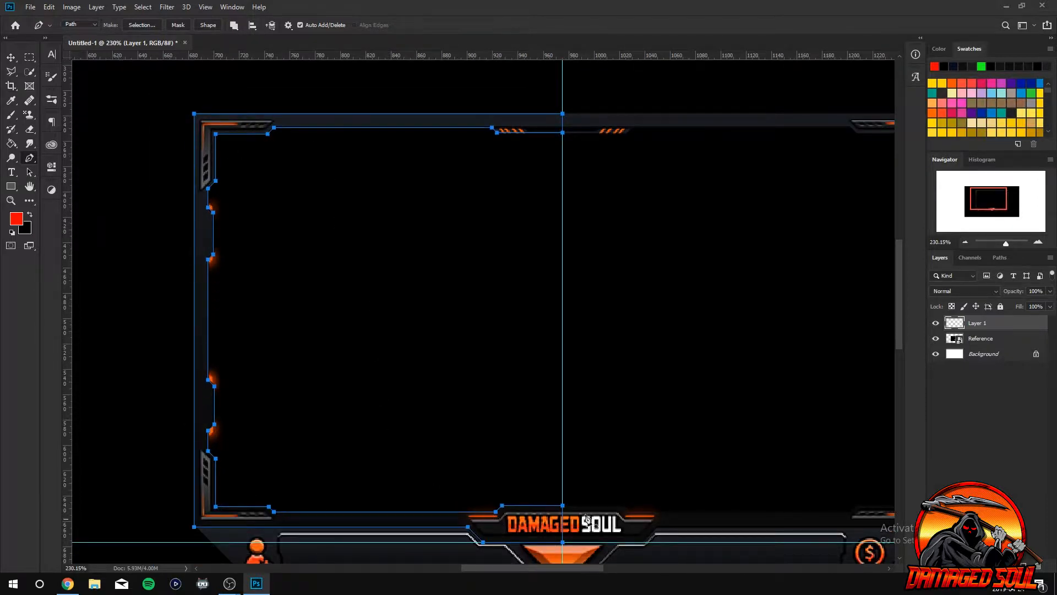
right_click(212, 130)
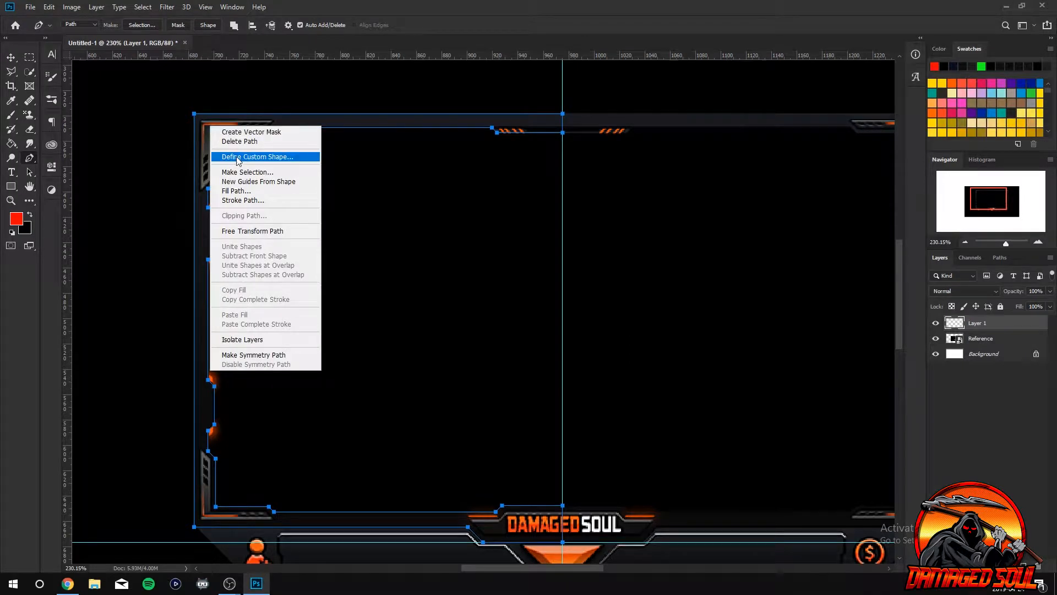
click(245, 193)
click(528, 148)
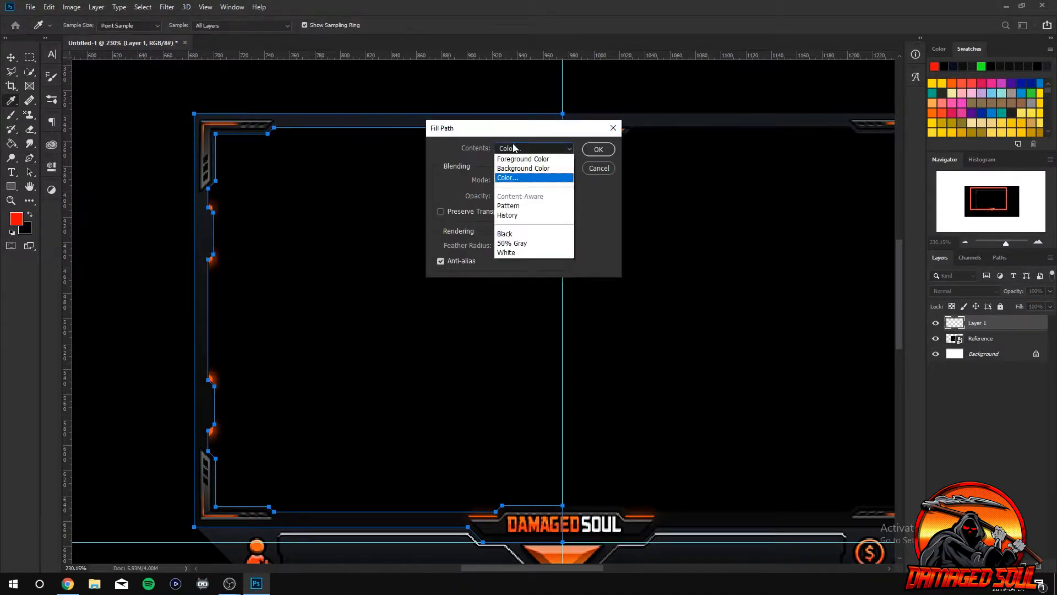
click(511, 182)
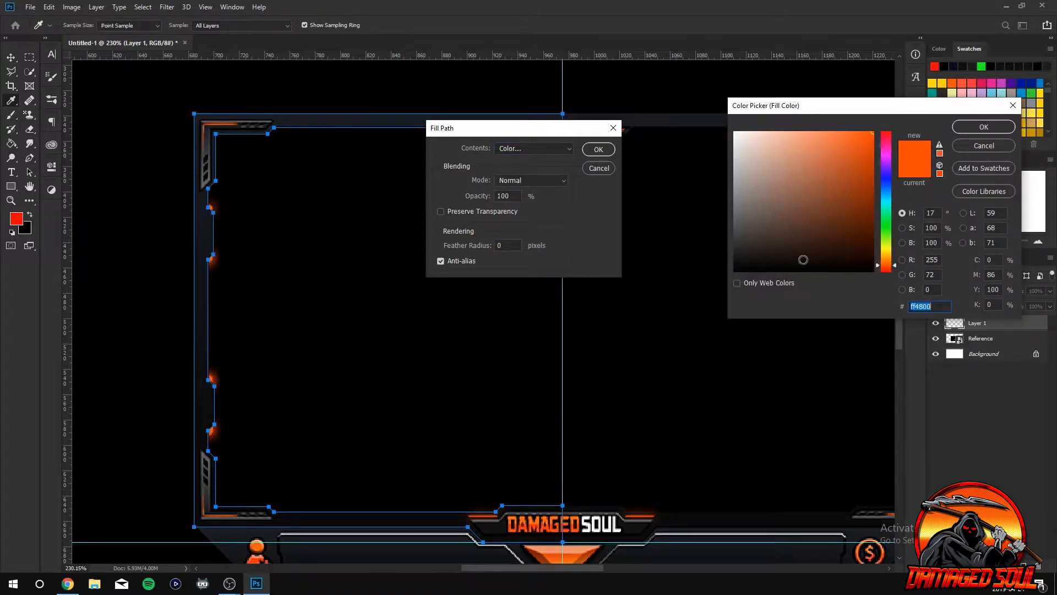
click(341, 115)
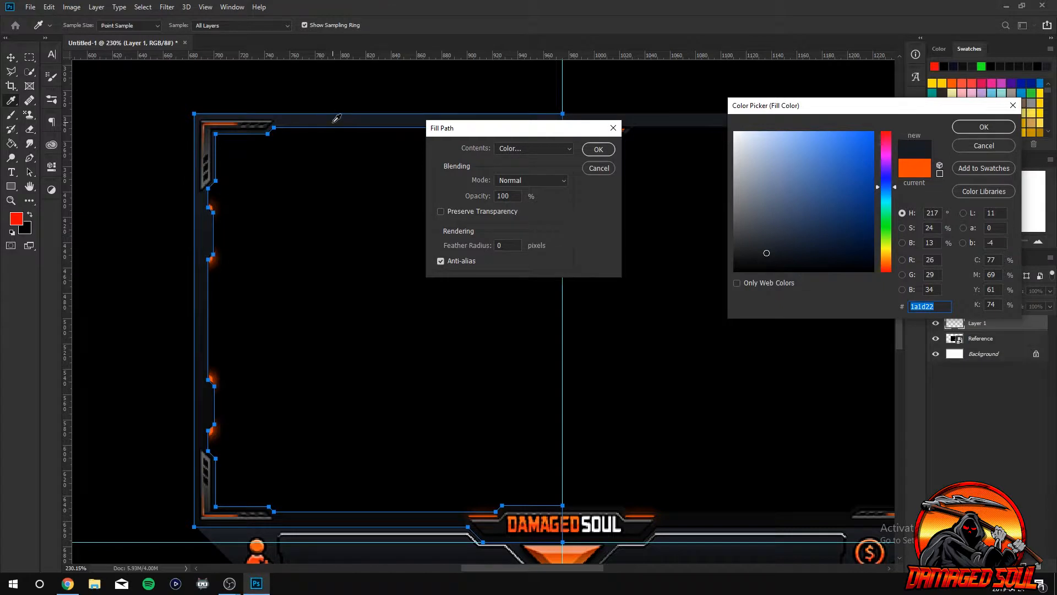
key(Return)
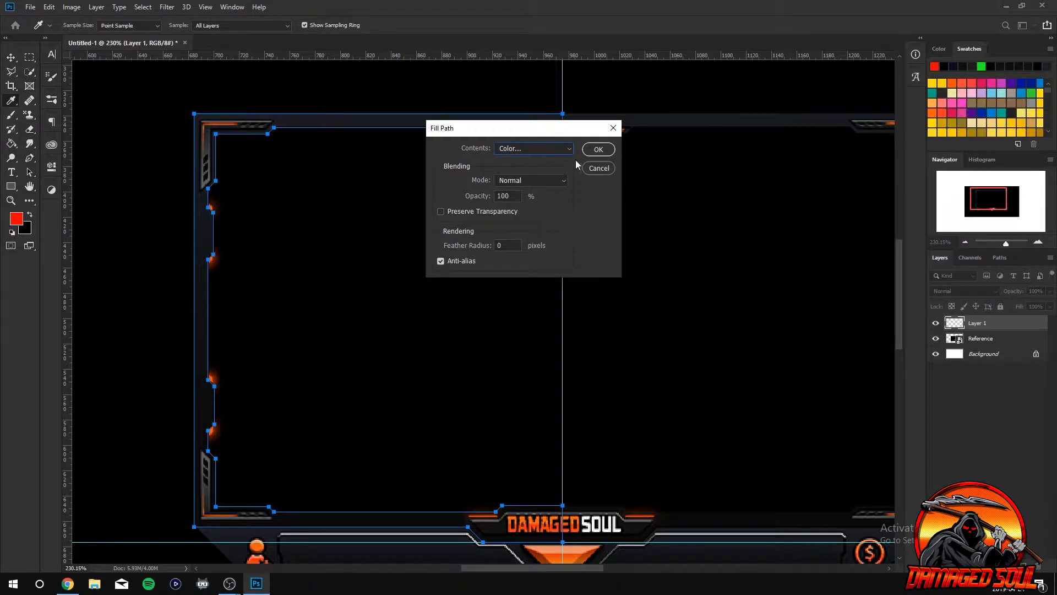
click(593, 150)
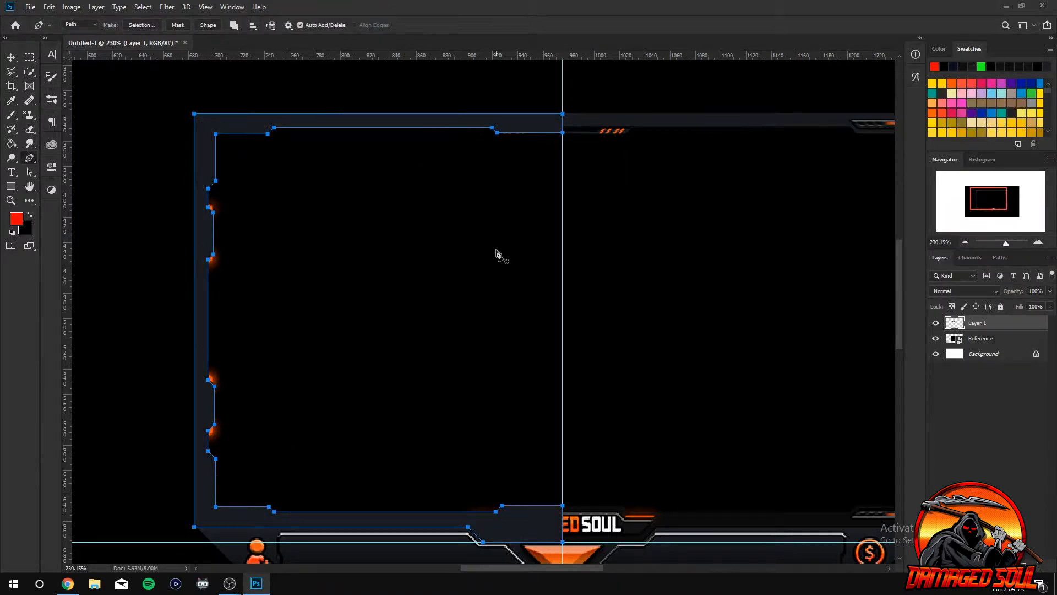
Delete the frame path and hide the Reference layer.
right_click(220, 129)
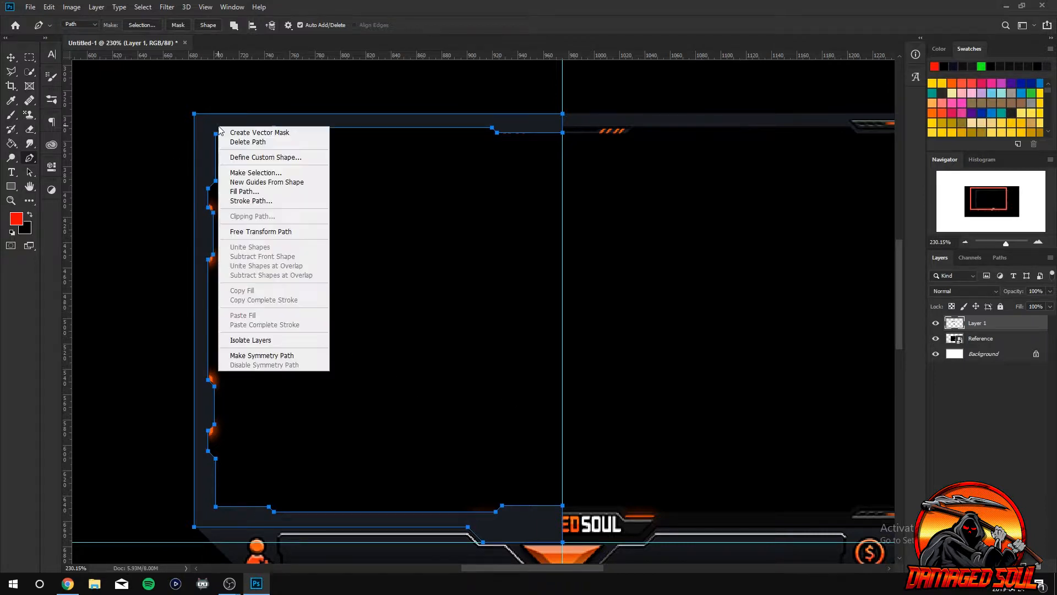
click(245, 142)
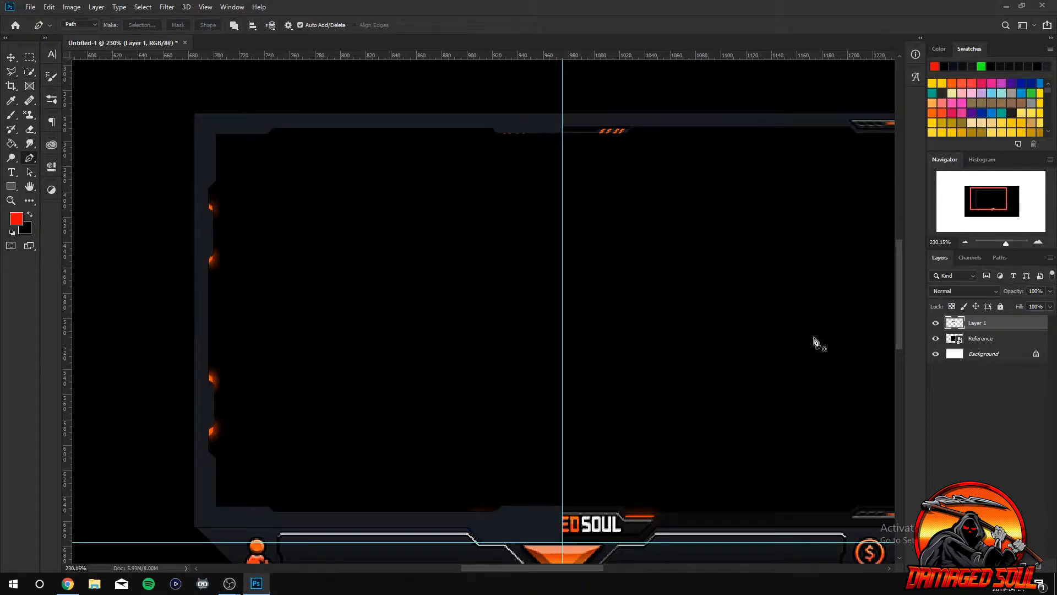
click(935, 340)
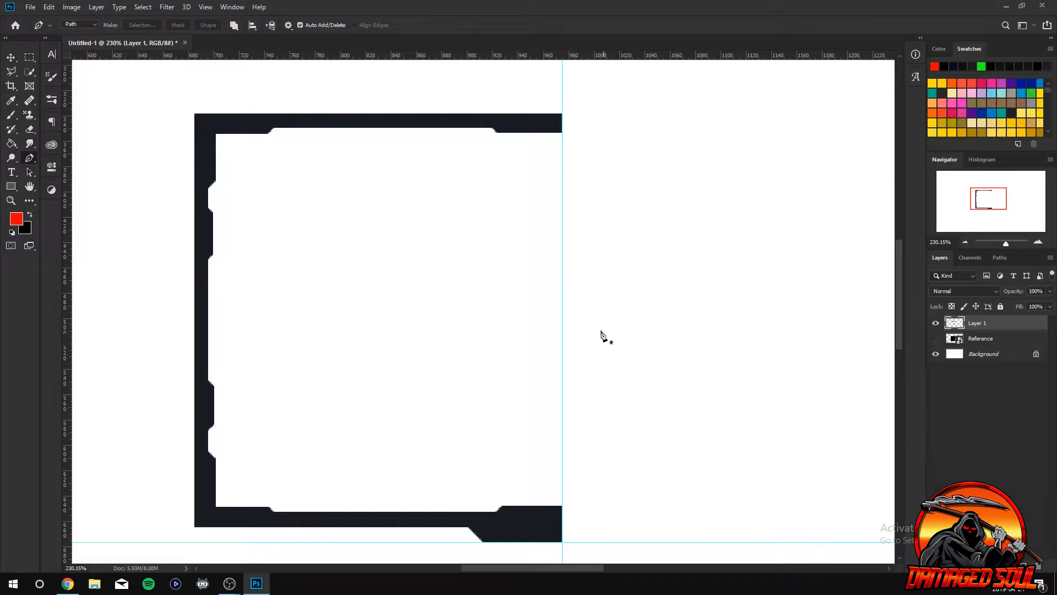
Duplicate Layer 1 and flip the copy horizontally with Free Transform.
scroll(534, 372, down, 1)
scroll(534, 372, down, 6)
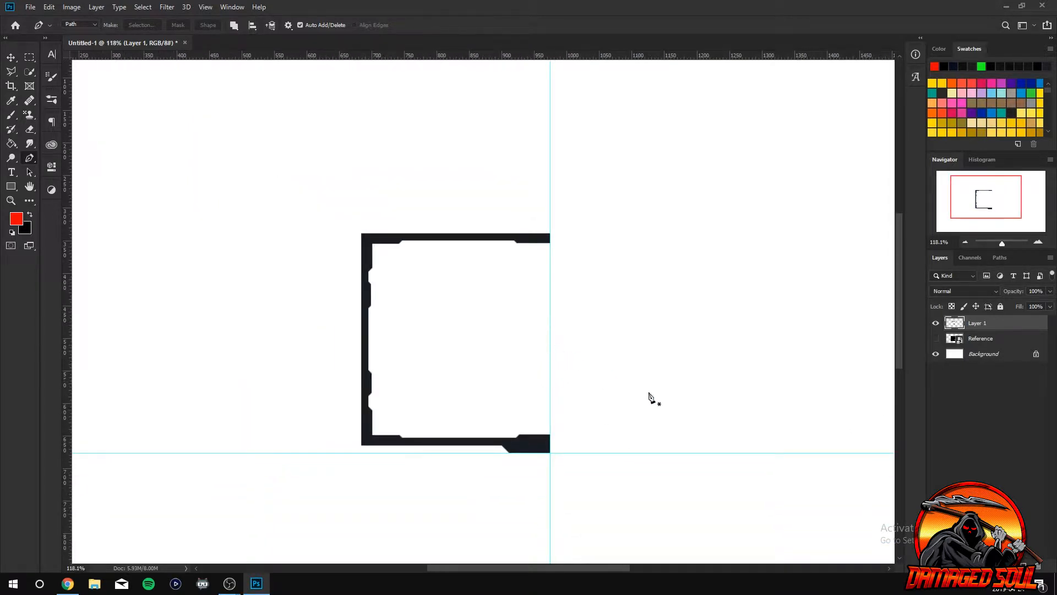
mouse_move(552, 569)
mouse_down()
mouse_move(594, 570)
mouse_move(560, 569)
mouse_up()
scroll(541, 467, up, 4)
scroll(523, 472, up, 1)
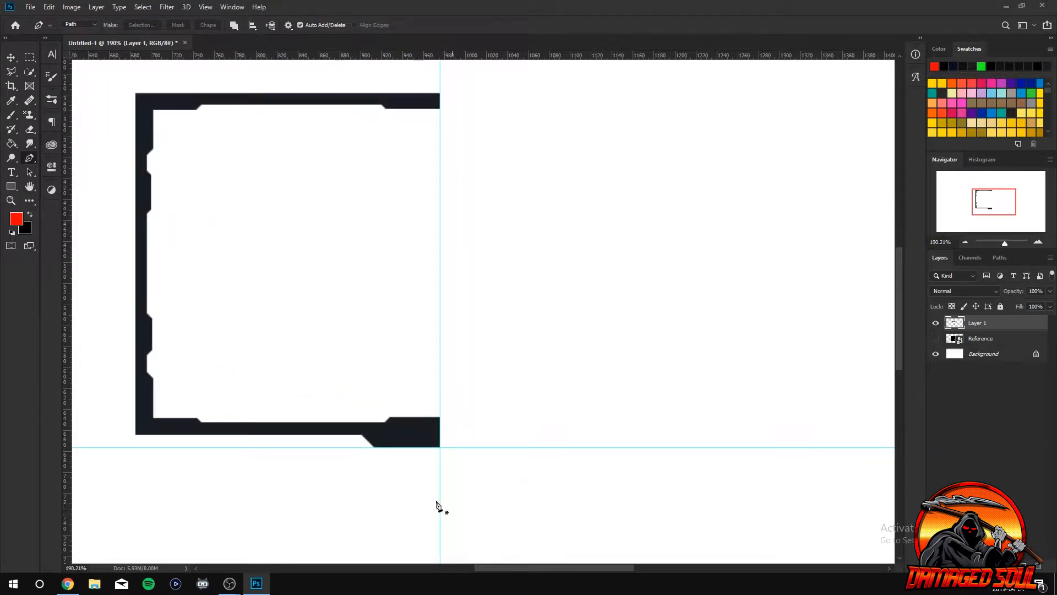
scroll(396, 474, up, 2)
click(10, 58)
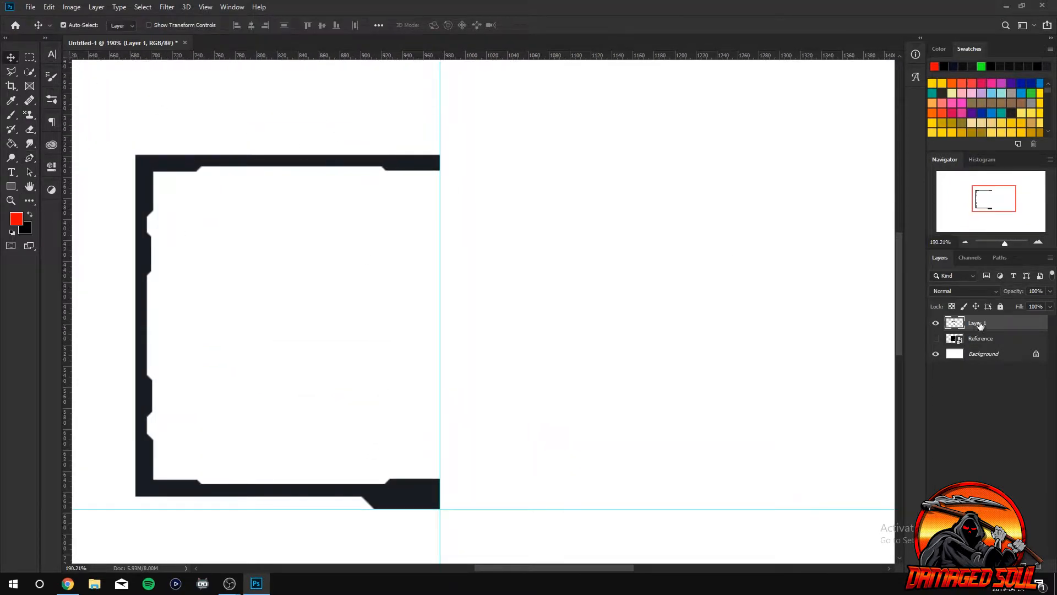
key(ctrl+j)
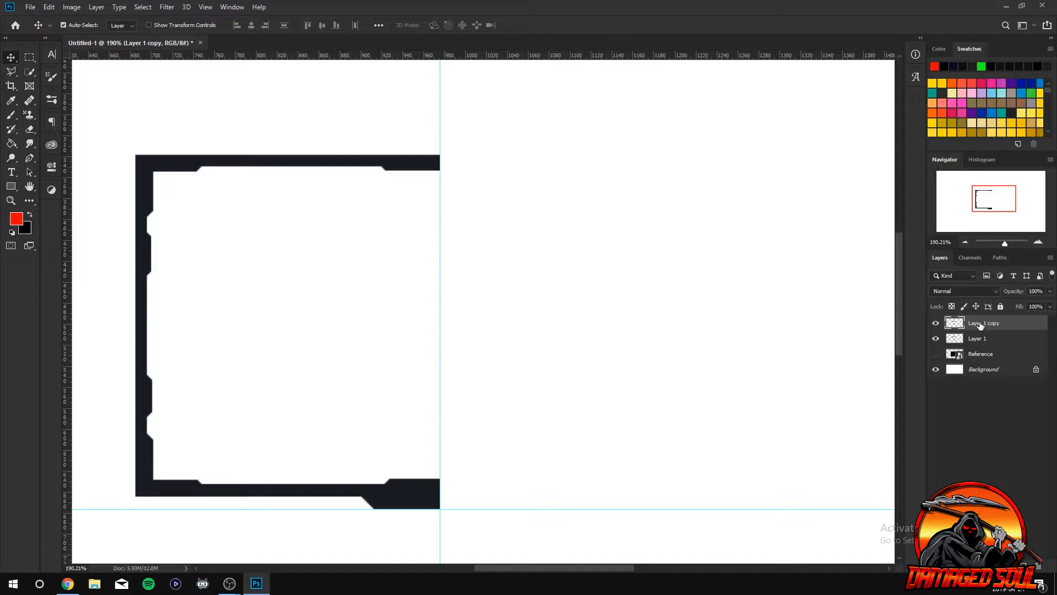
key(ctrl+t)
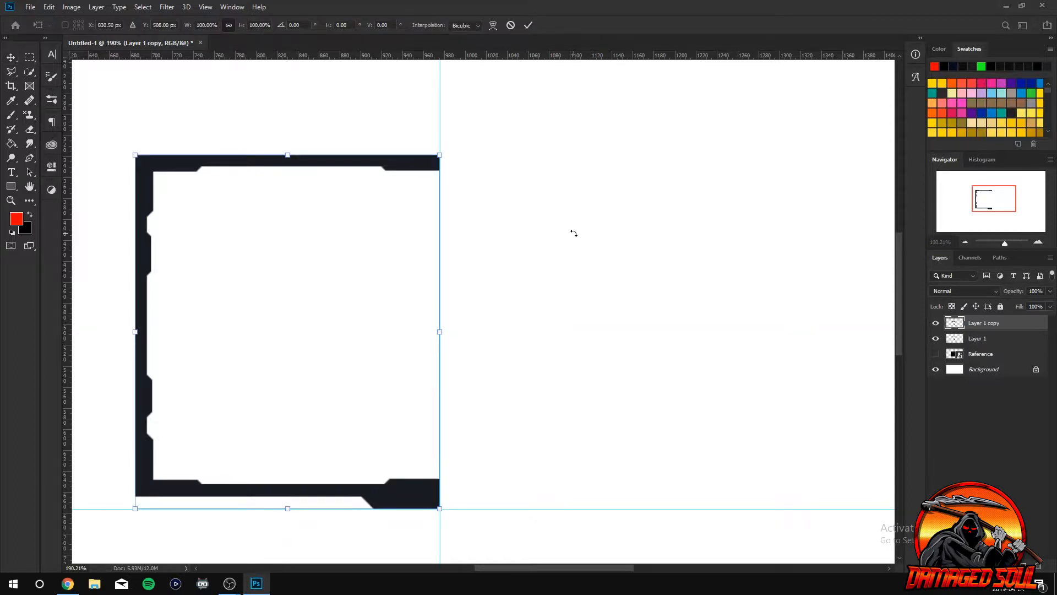
right_click(404, 165)
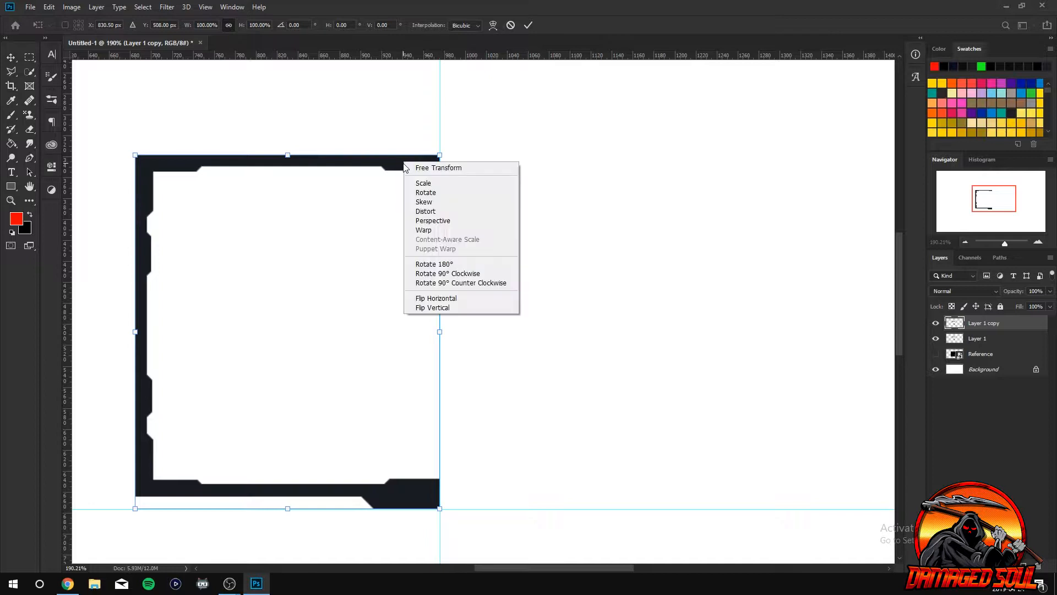
click(436, 298)
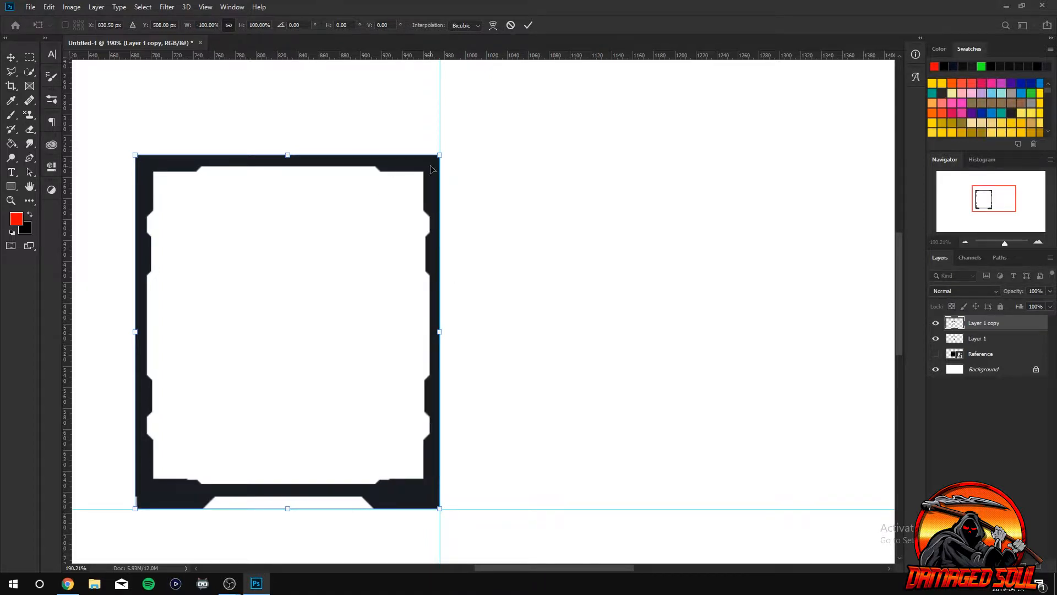
Move the flipped half across the centre guide so it meets the original half, and apply the transform.
drag(431, 169, 667, 197)
drag(747, 204, 733, 210)
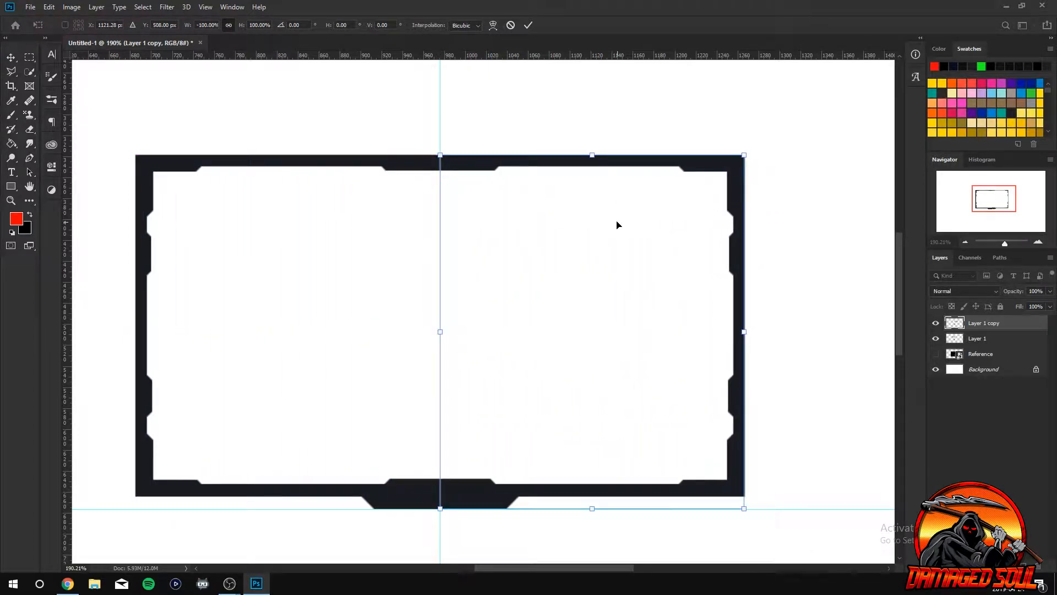
click(528, 25)
click(487, 123)
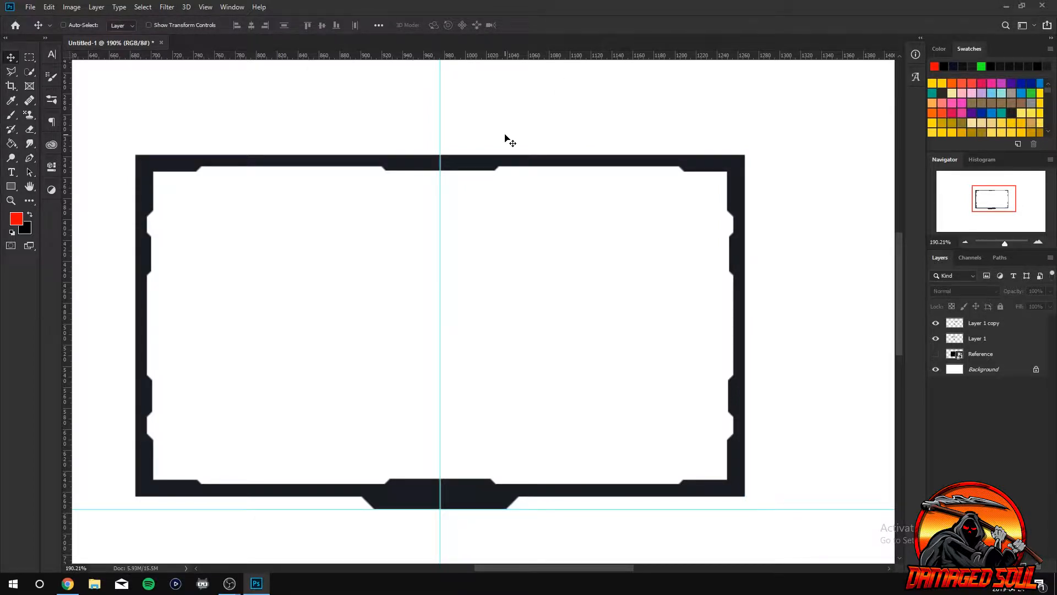
Hide the guides and nudge the flipped half 2 px left to close the gap at the frame's centre.
key(ctrl+semicolon)
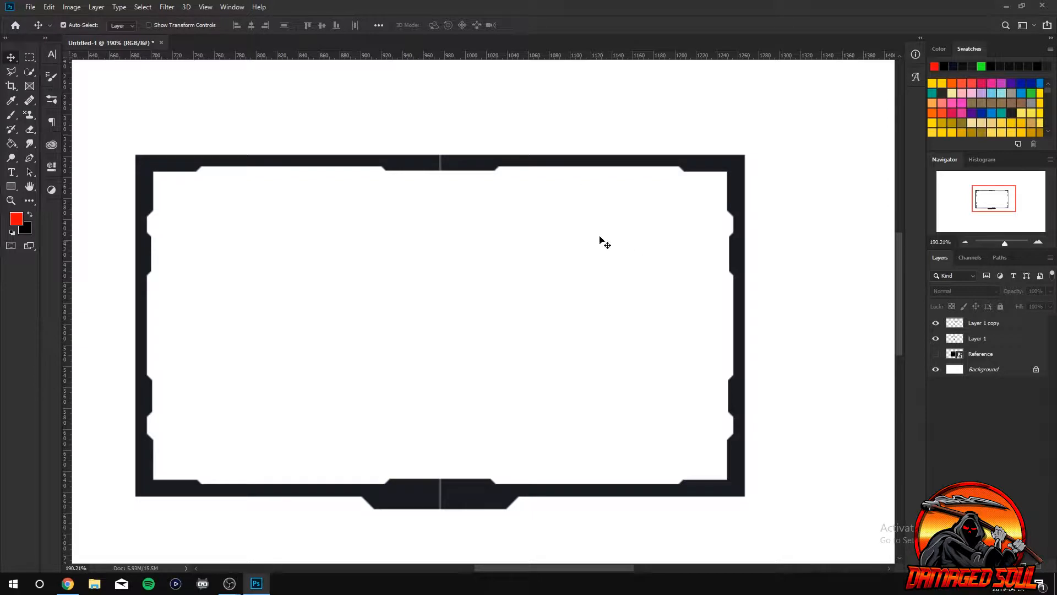
click(476, 166)
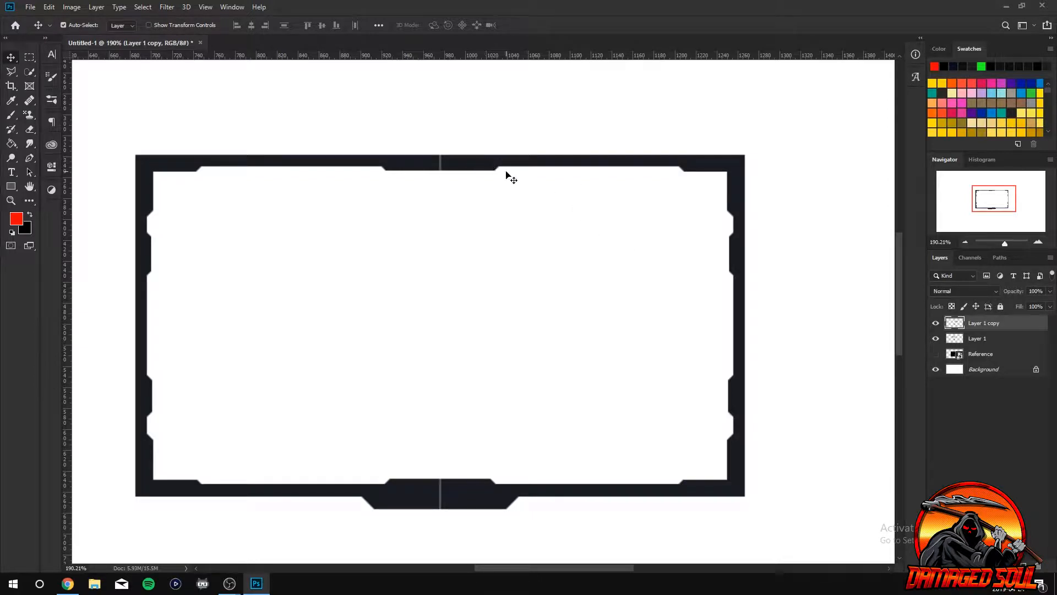
key(Left)
key(Left)
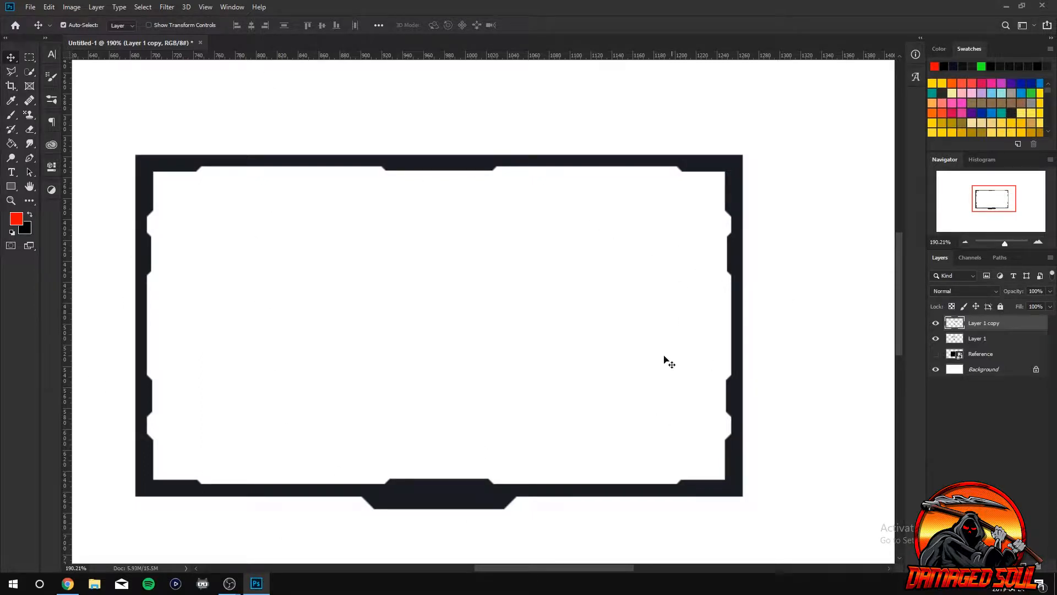
Merge Layer 1 with its flipped copy and rename the merged layer Webcam Overlay Box.
click(979, 339)
ctrl+click(981, 324)
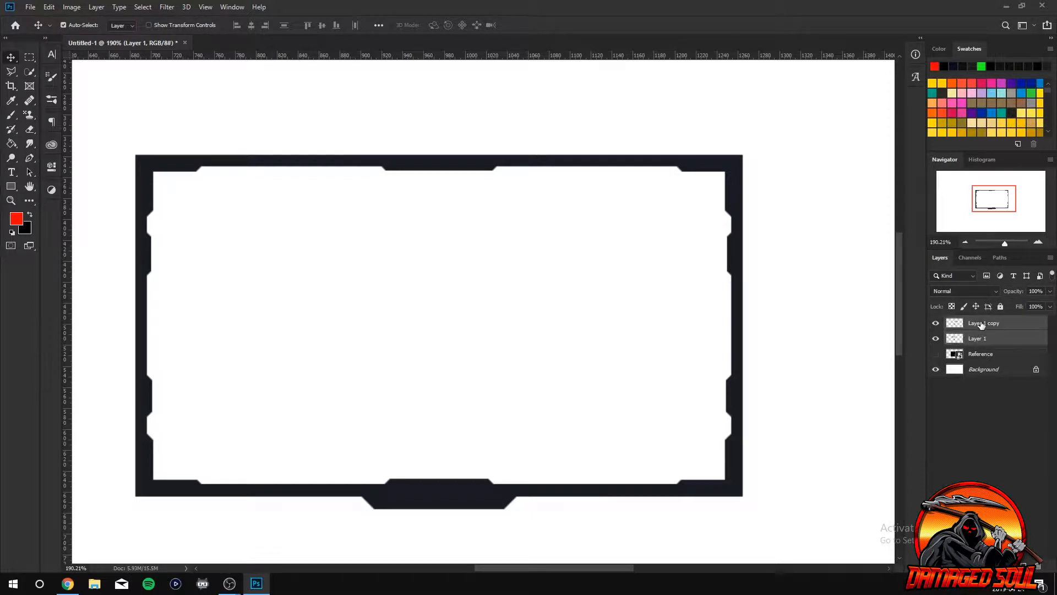
right_click(989, 324)
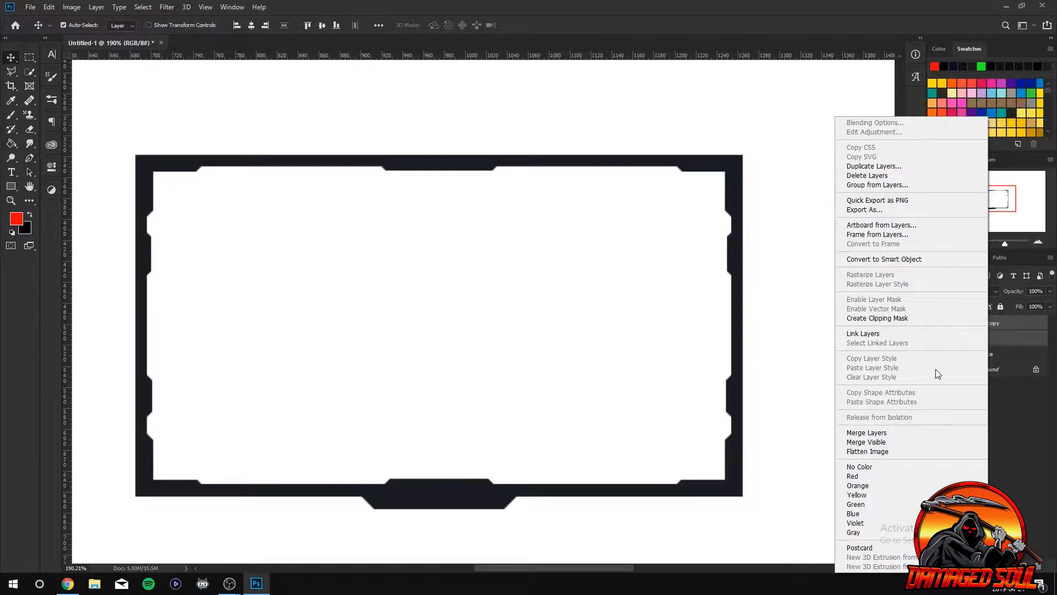
click(886, 433)
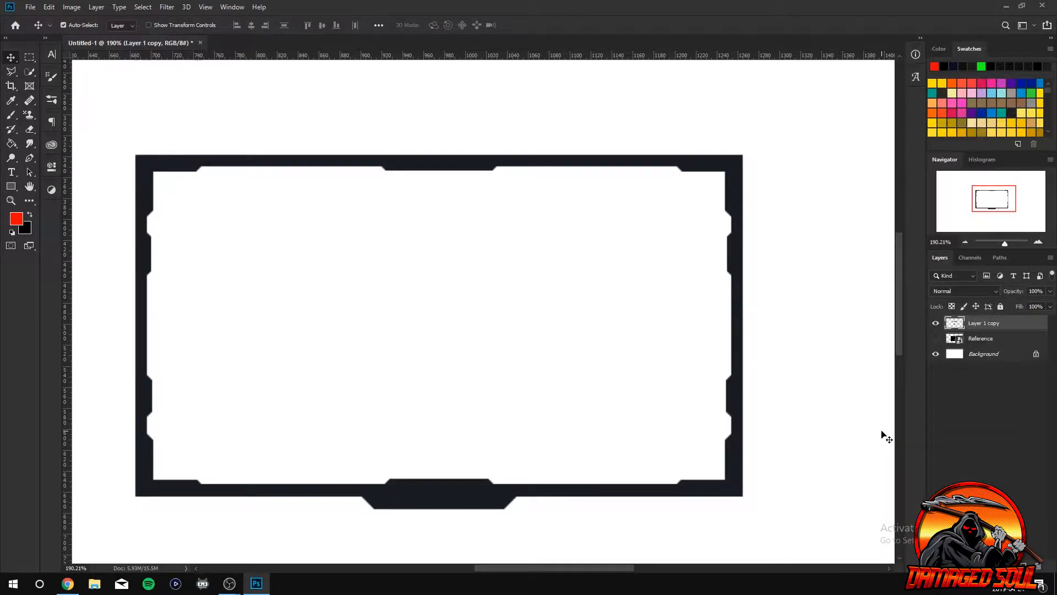
double_click(980, 323)
text(Webcam Overlay Box)
key(Return)
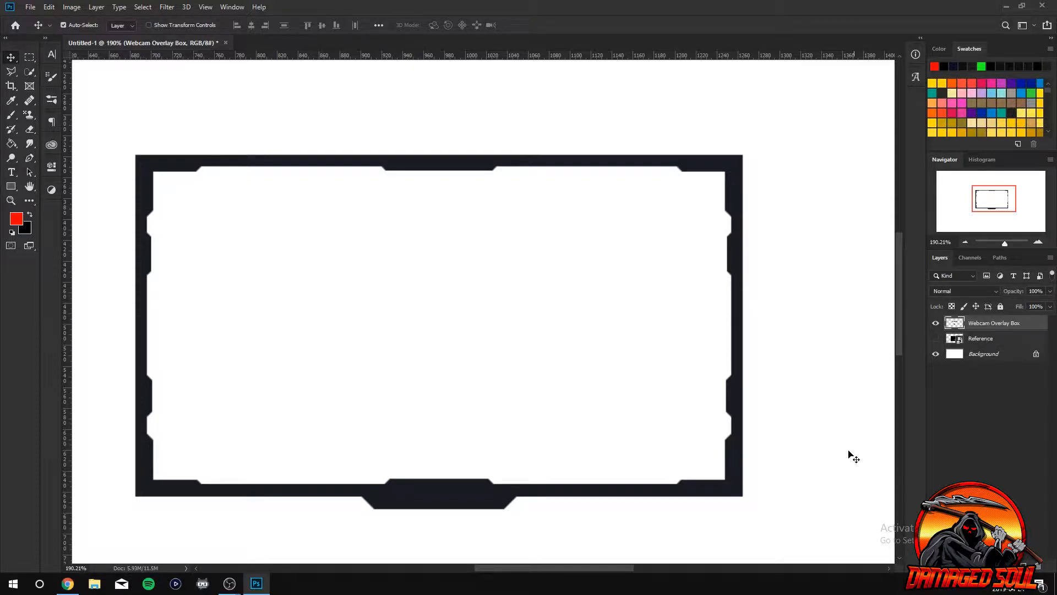
Show the Reference layer, hide Webcam Overlay Box, and add a new empty layer above it.
scroll(427, 345, down, 1)
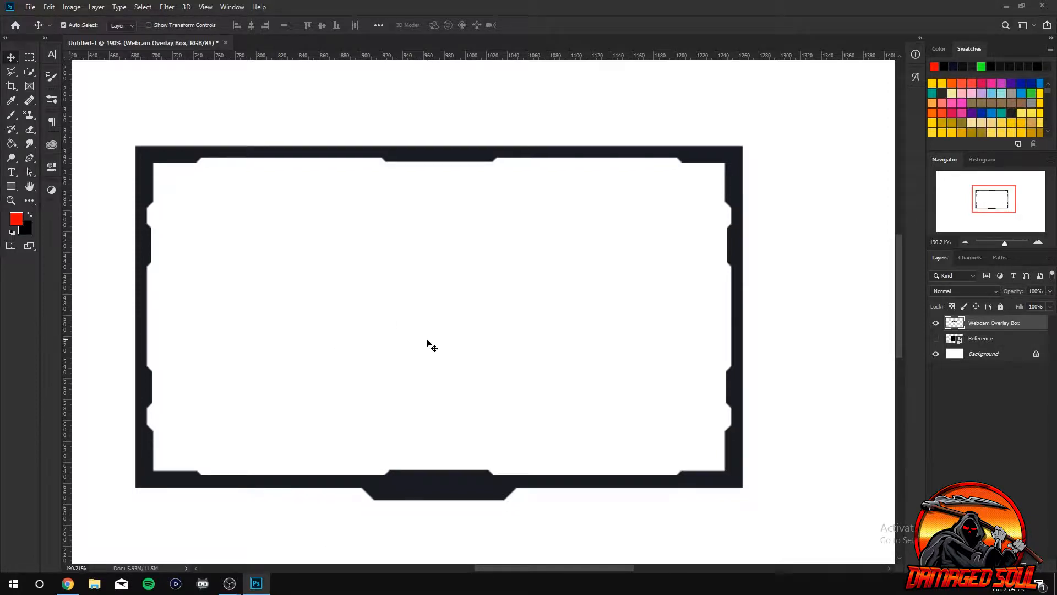
click(936, 338)
scroll(316, 338, down, 5)
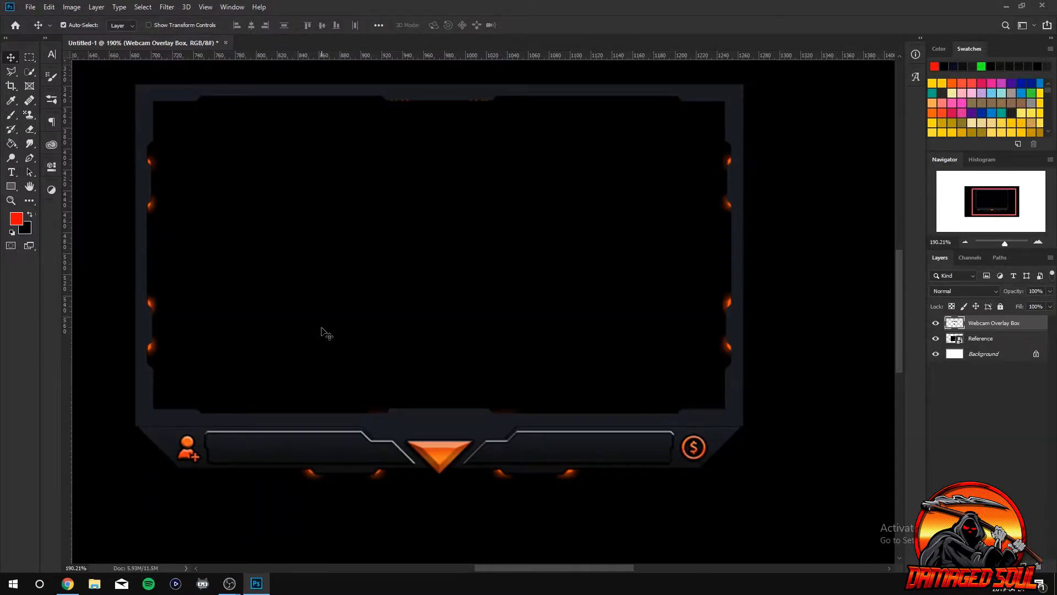
scroll(334, 332, down, 3)
scroll(591, 358, up, 4)
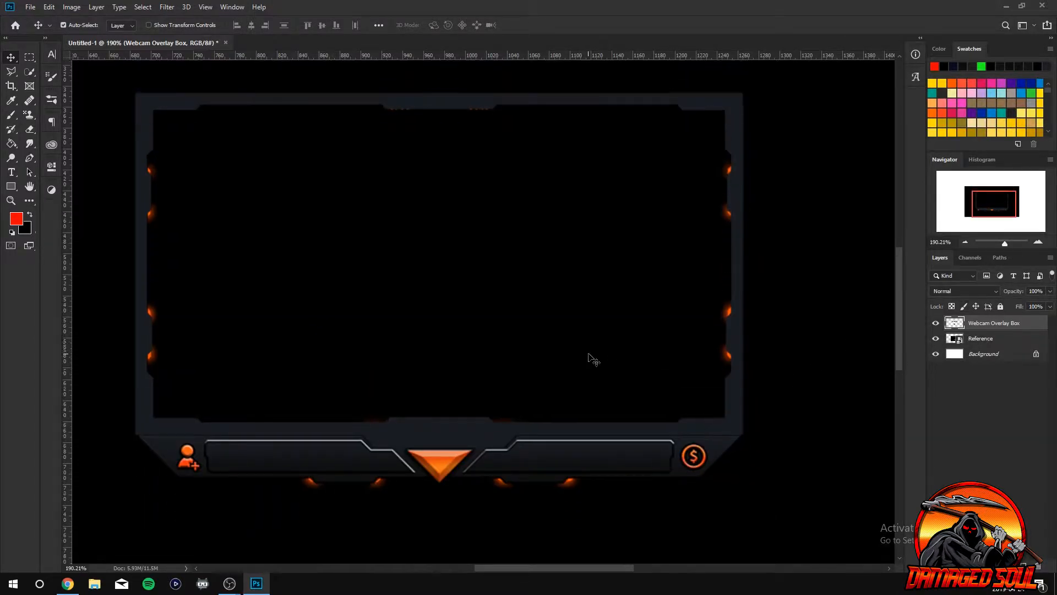
scroll(592, 358, up, 1)
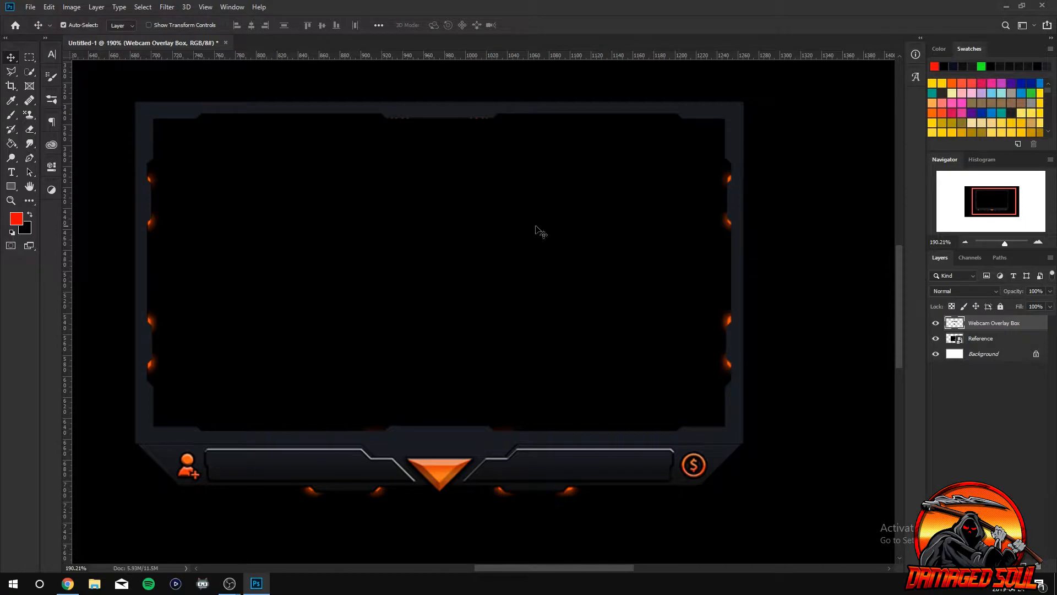
click(936, 325)
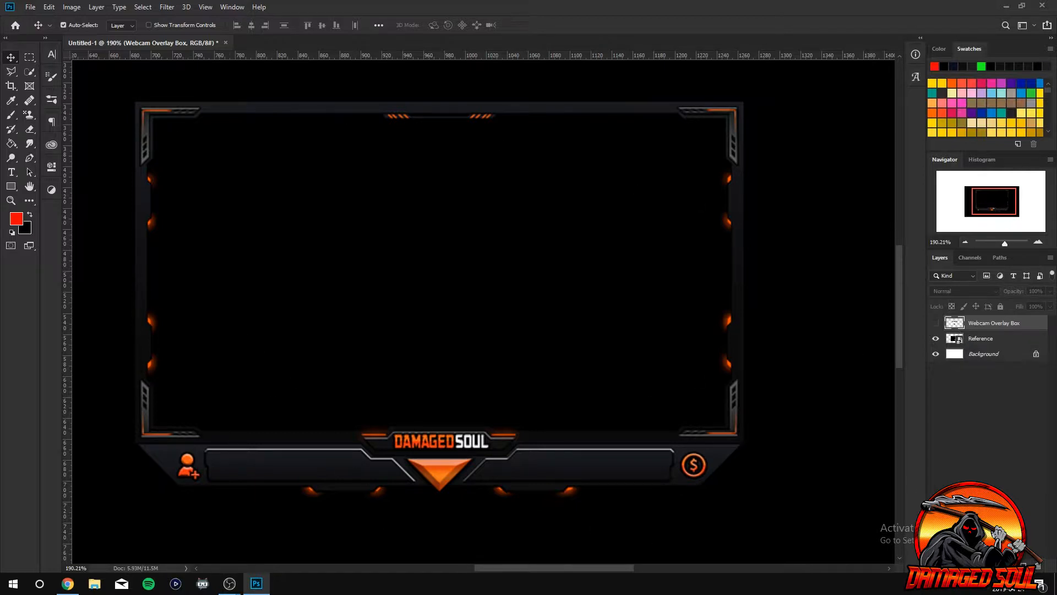
key(ctrl+shift+alt+n)
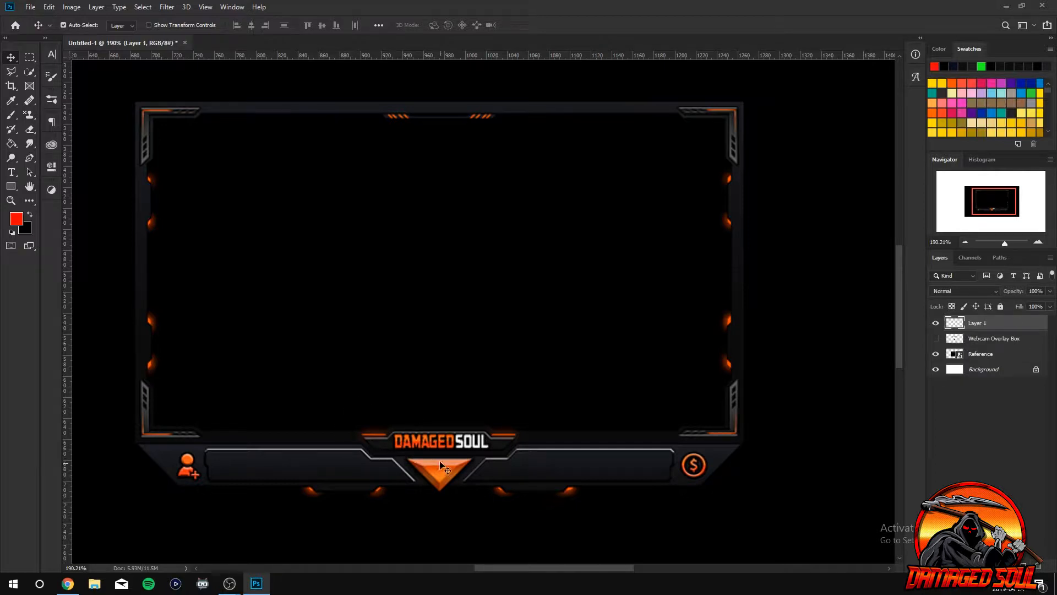
Trace the lower outline of the reference's bottom-centre name plate with the Pen tool, adding a horizontal guide to level both side corners.
scroll(438, 469, up, 2)
scroll(432, 460, up, 5)
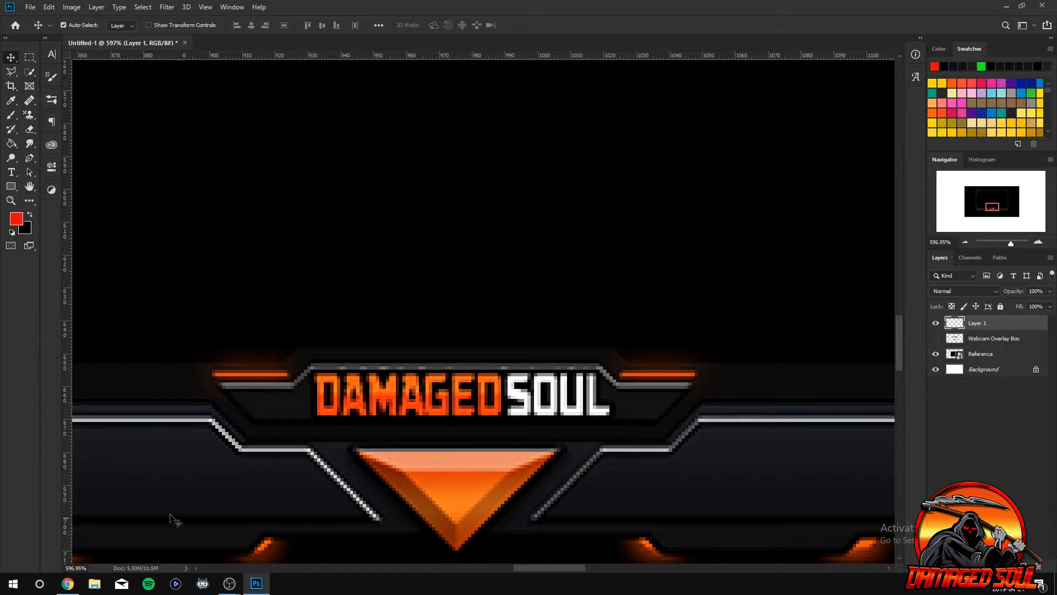
click(30, 159)
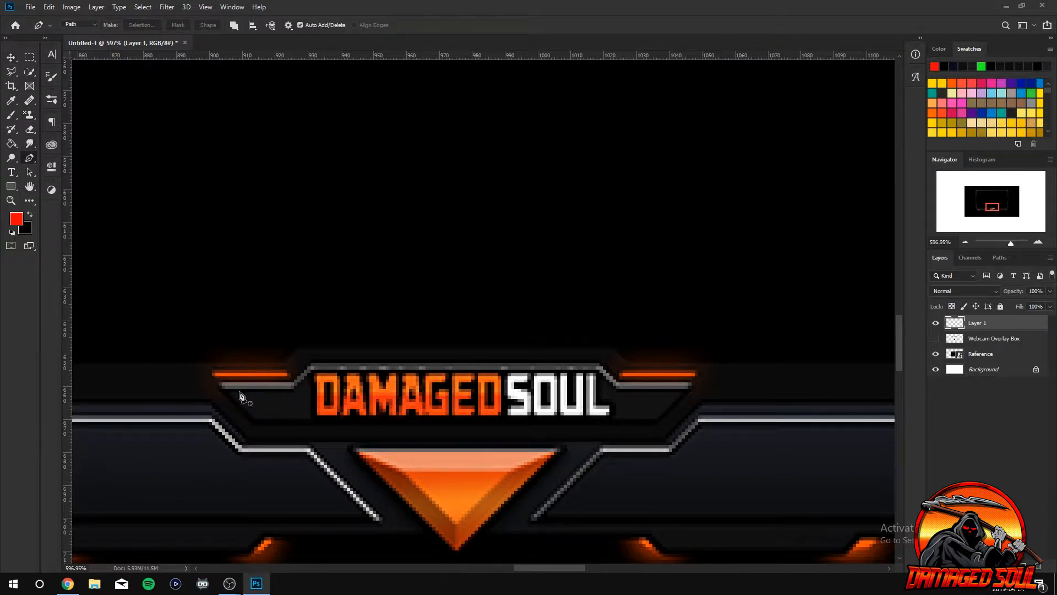
click(215, 382)
click(258, 425)
key(ctrl+z)
click(261, 429)
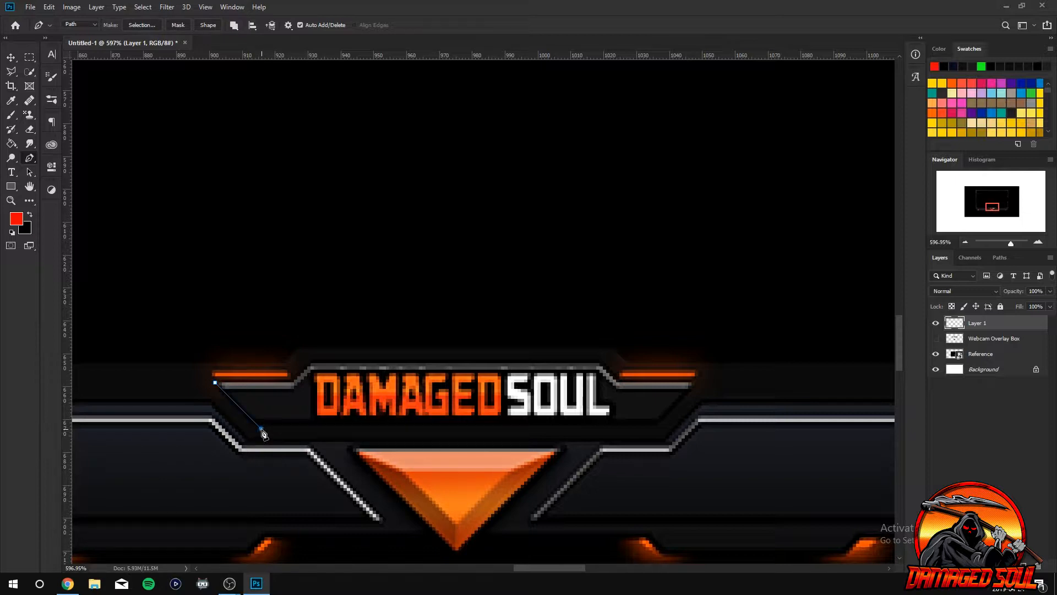
click(652, 428)
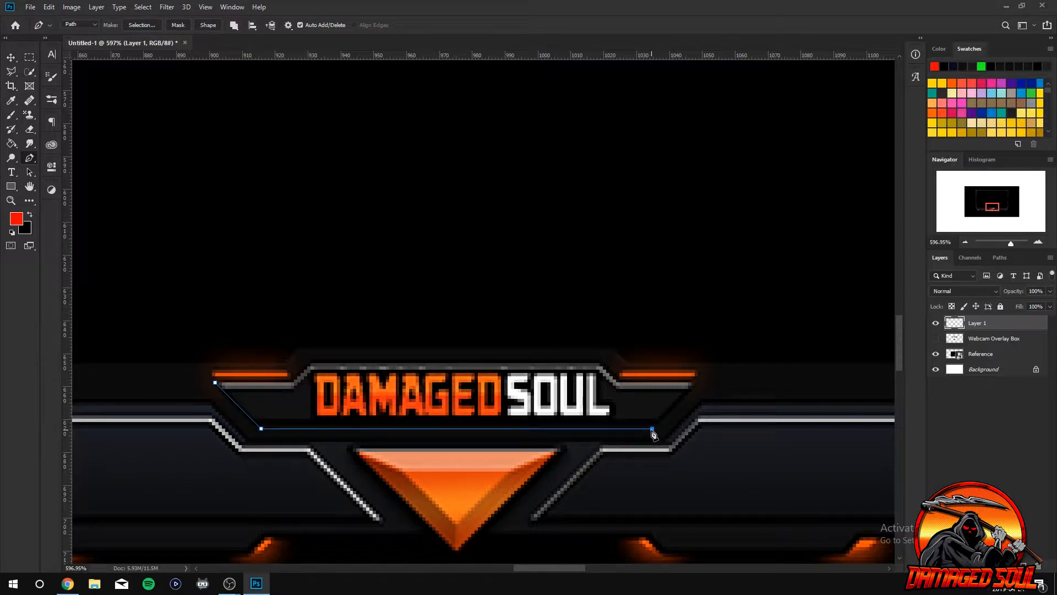
click(695, 385)
drag(355, 57, 346, 383)
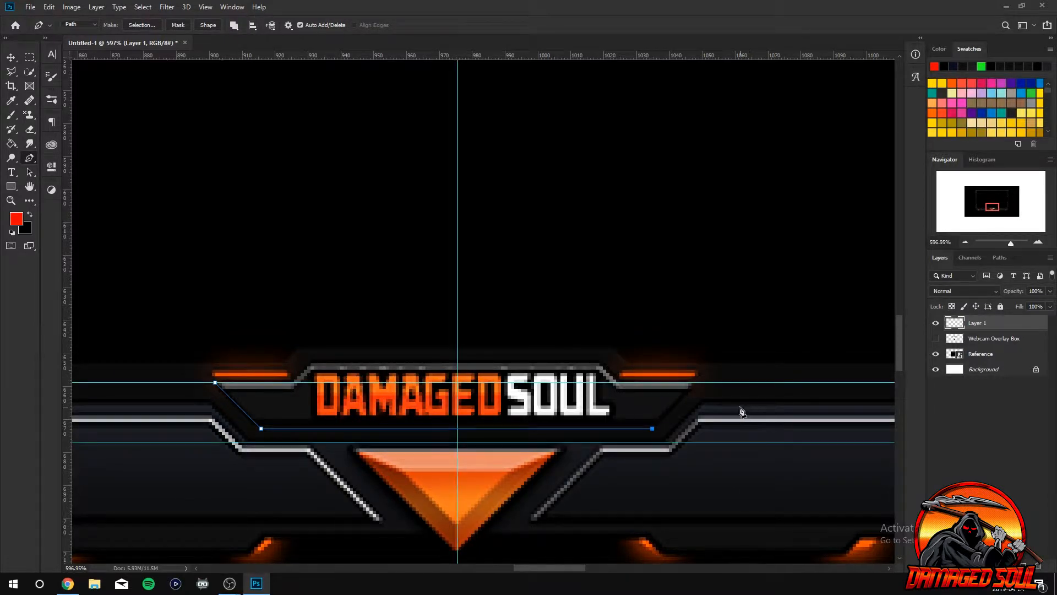
click(699, 382)
Continue the path along the name plate's stepped upper edge and close it at the starting point.
click(619, 383)
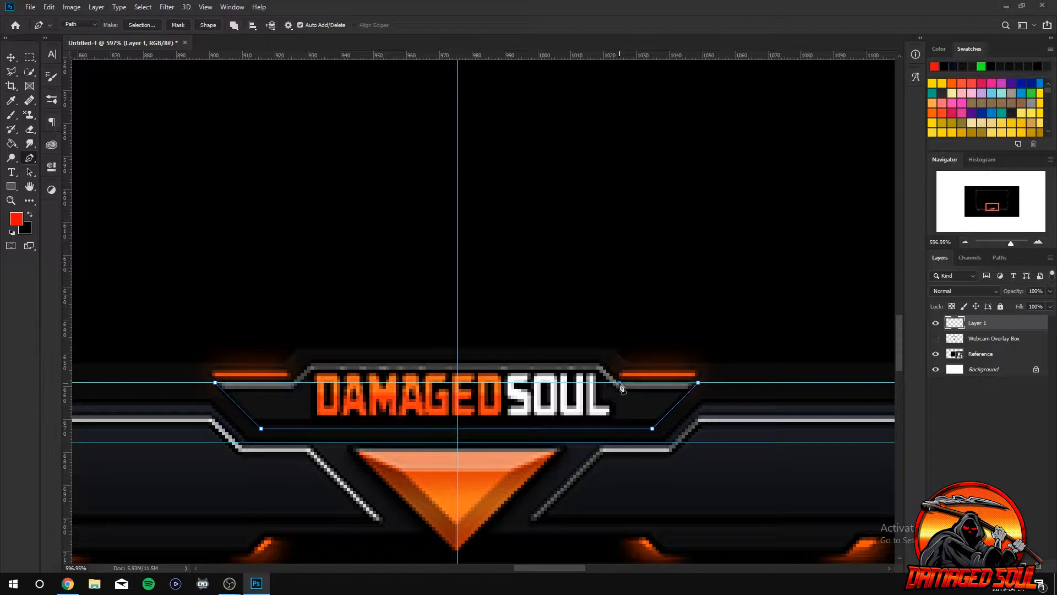
click(600, 363)
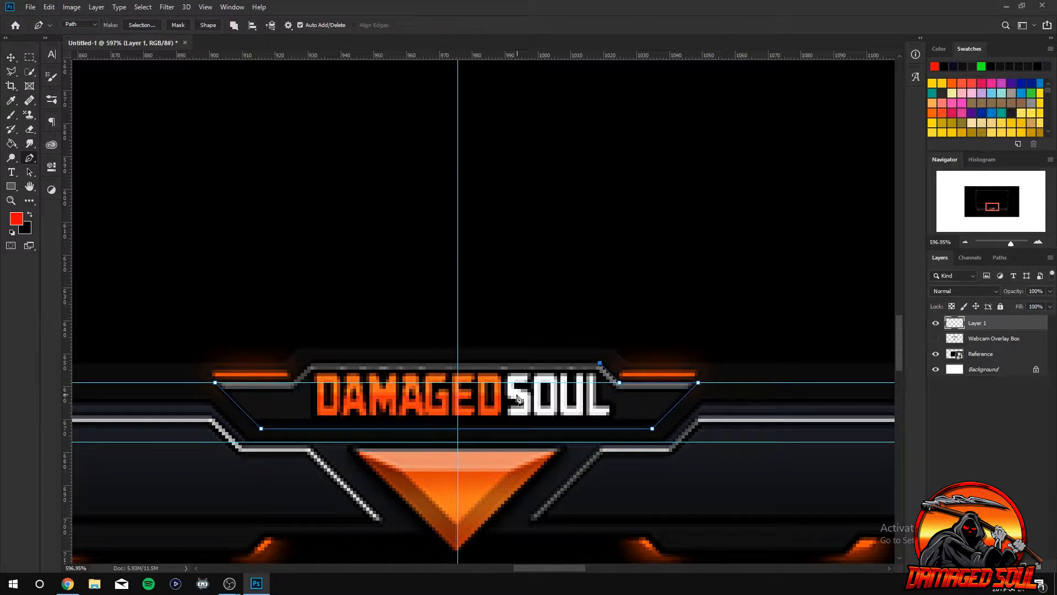
click(310, 364)
click(292, 383)
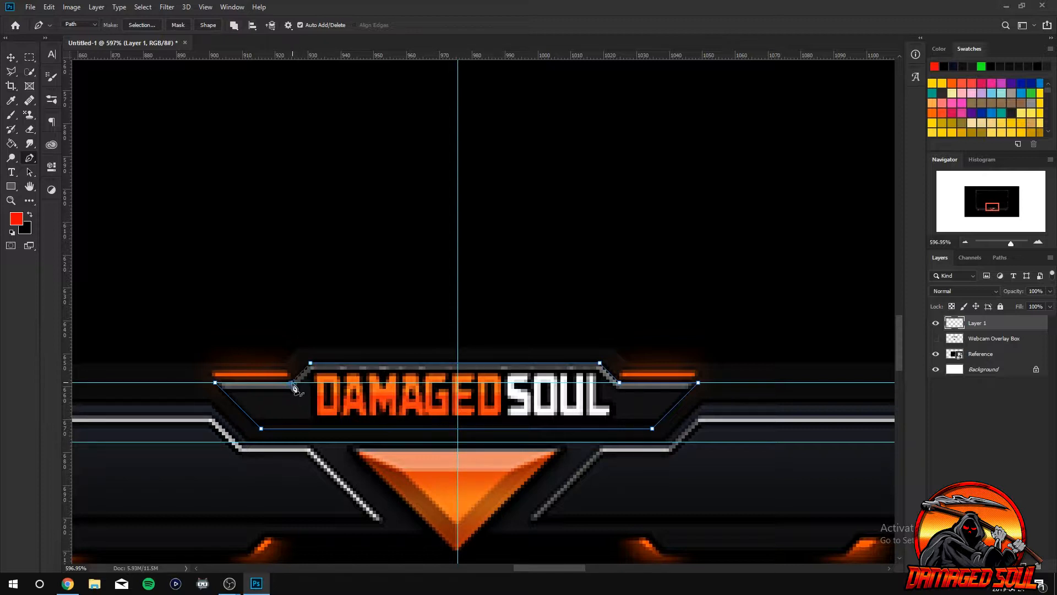
click(215, 382)
Fill the name plate path on Layer 1 using Color contents at 100% opacity, and hide the path and guides.
key(ctrl+h)
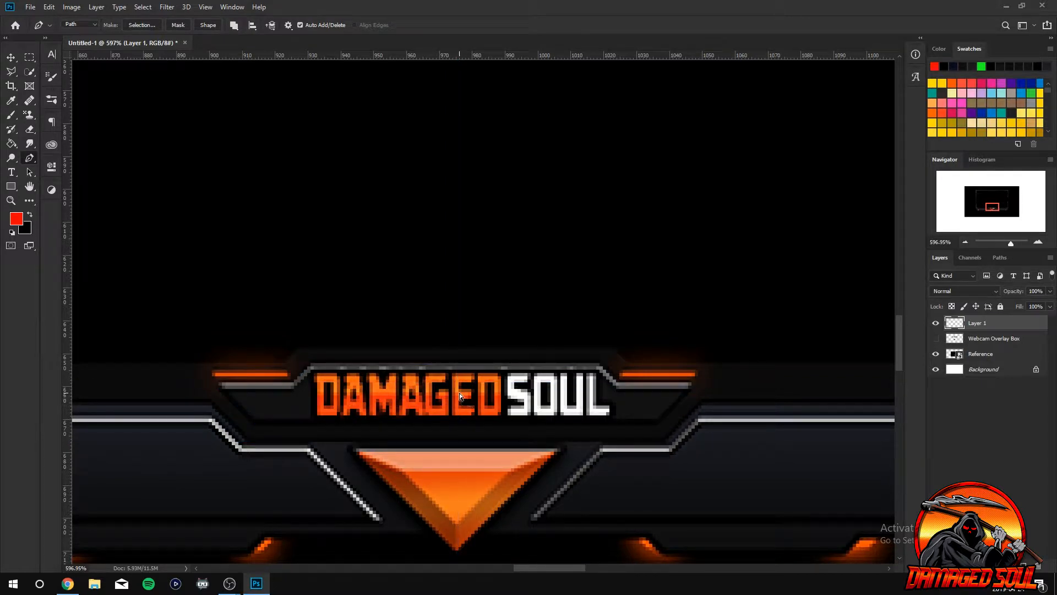
key(ctrl+h)
right_click(396, 407)
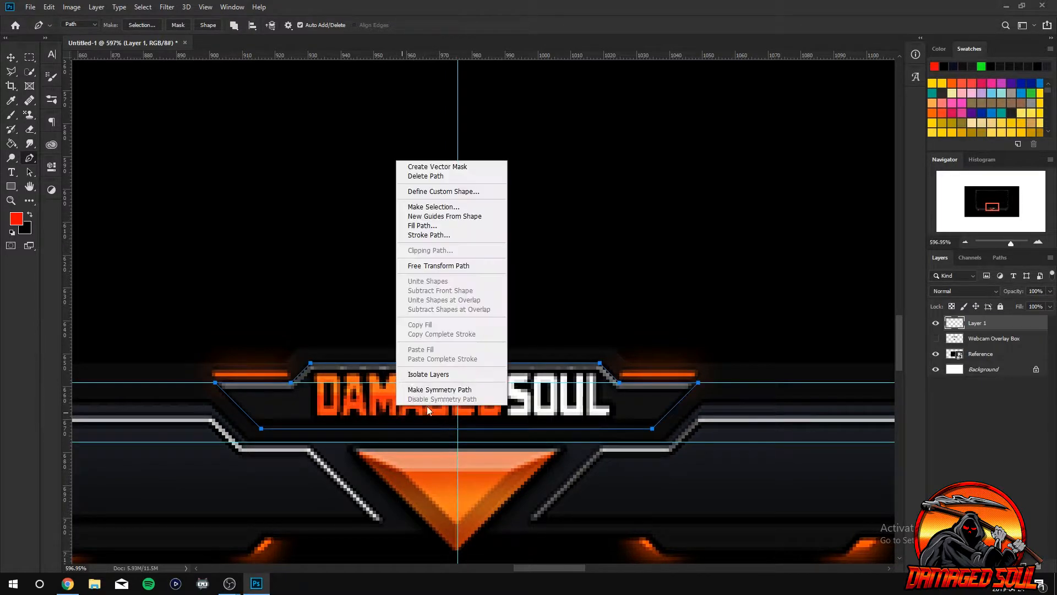
click(427, 226)
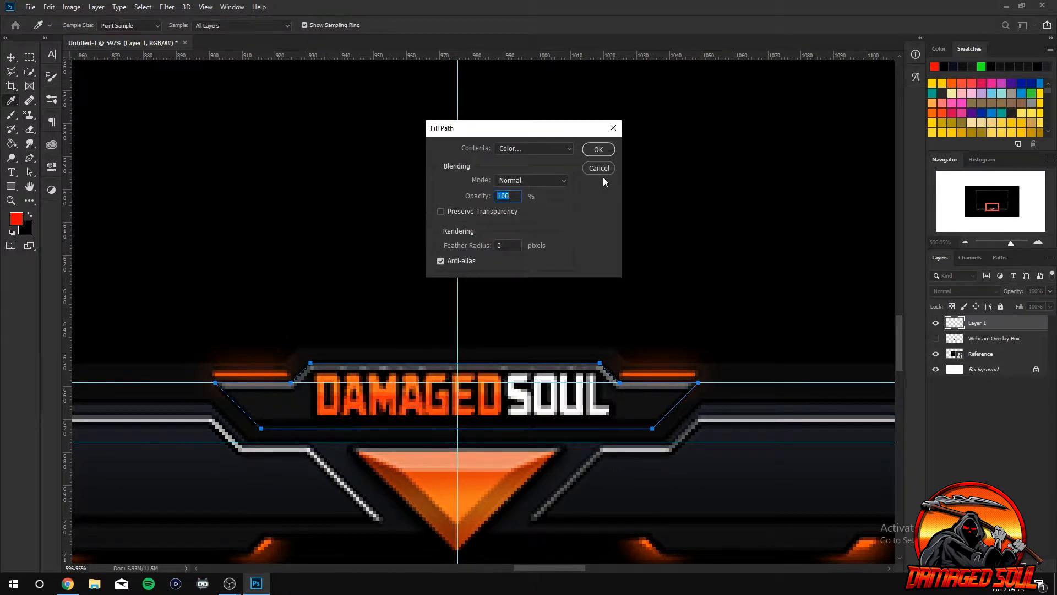
click(281, 406)
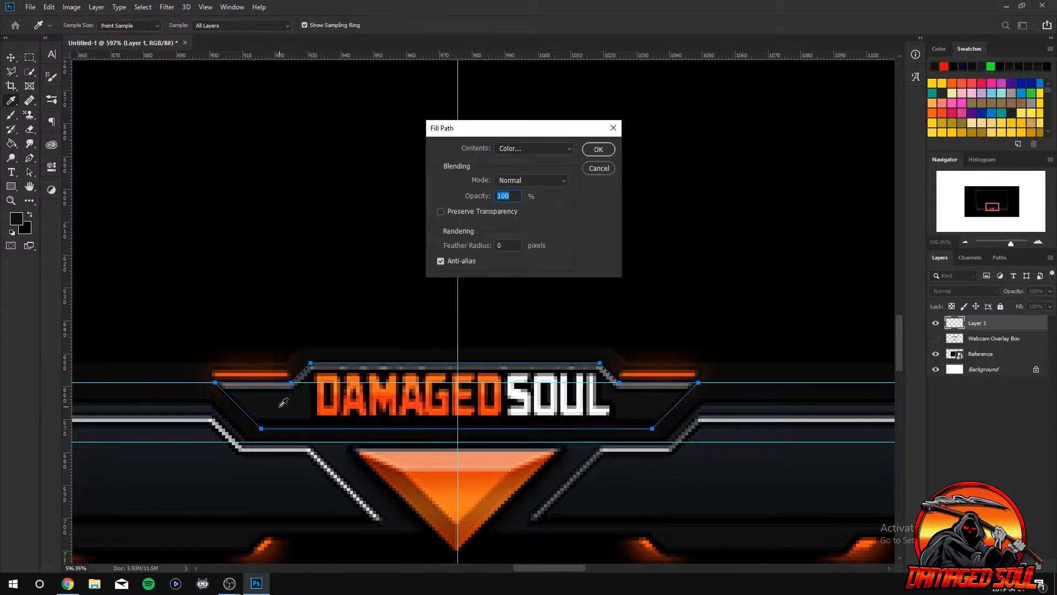
click(598, 150)
key(p)
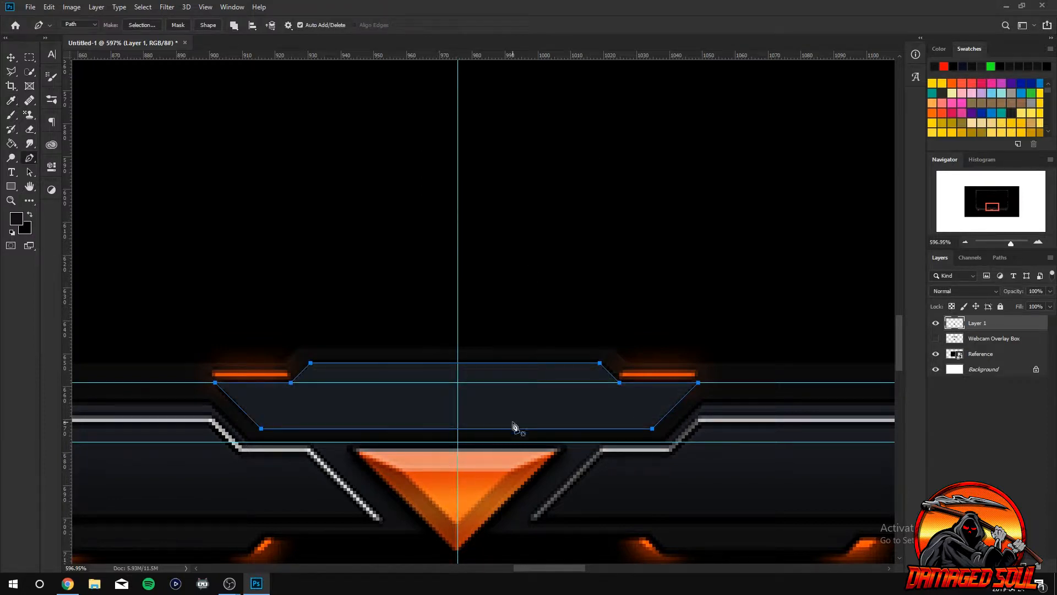
key(super)
key(super)
key(ctrl+h)
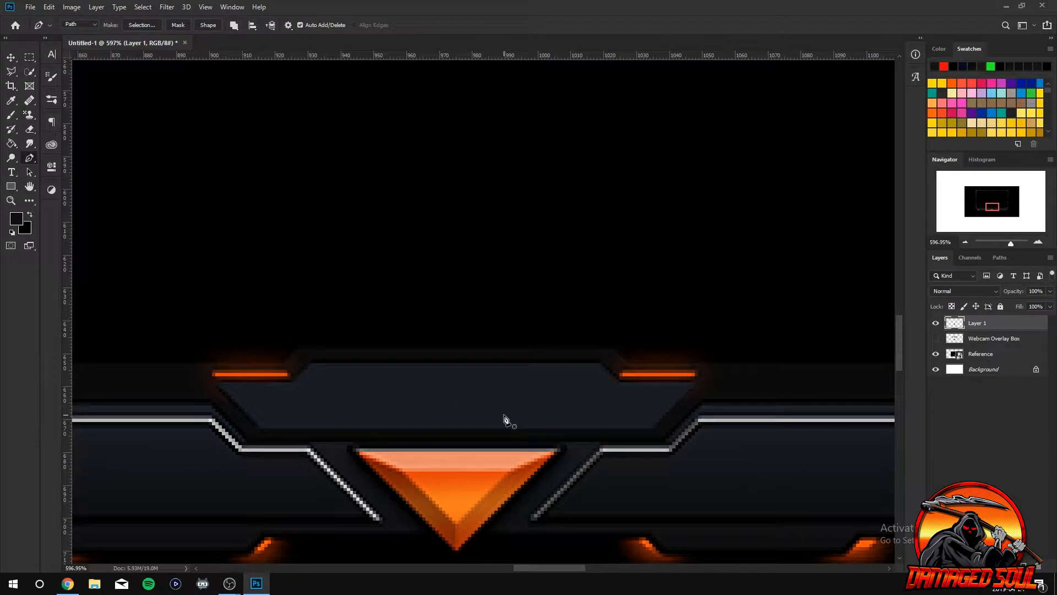
Set the foreground colour to #090909 and recolour the name plate on Layer 1 with the Paint Bucket.
click(936, 338)
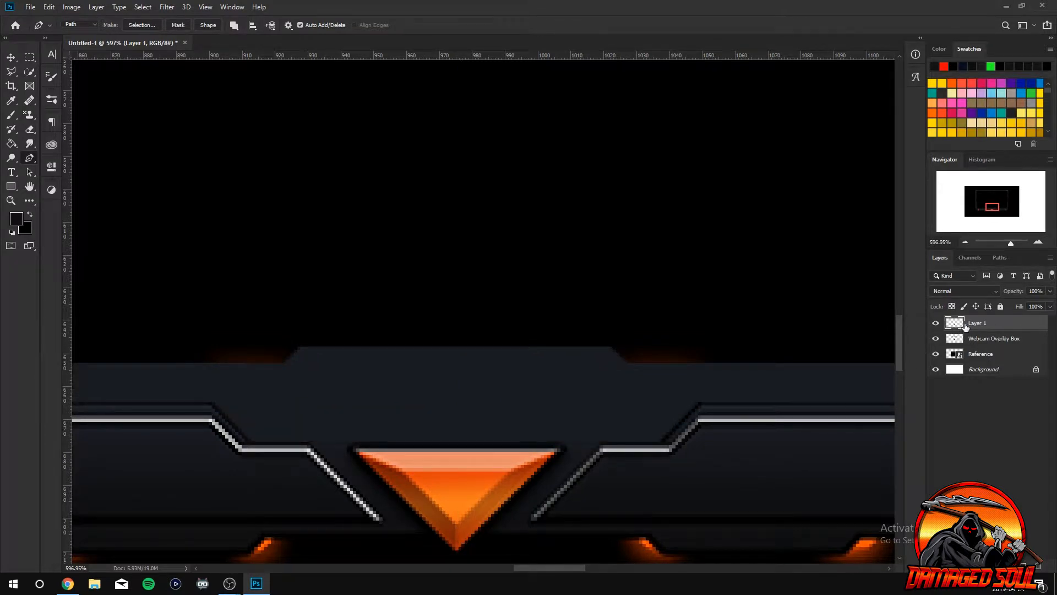
click(936, 338)
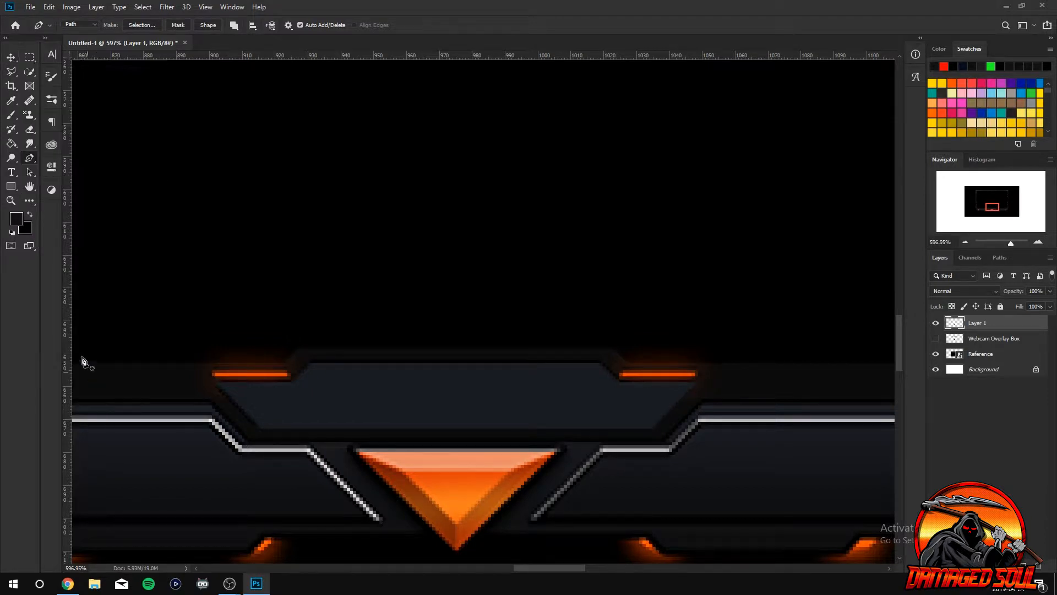
click(16, 218)
double_click(929, 306)
text(090909)
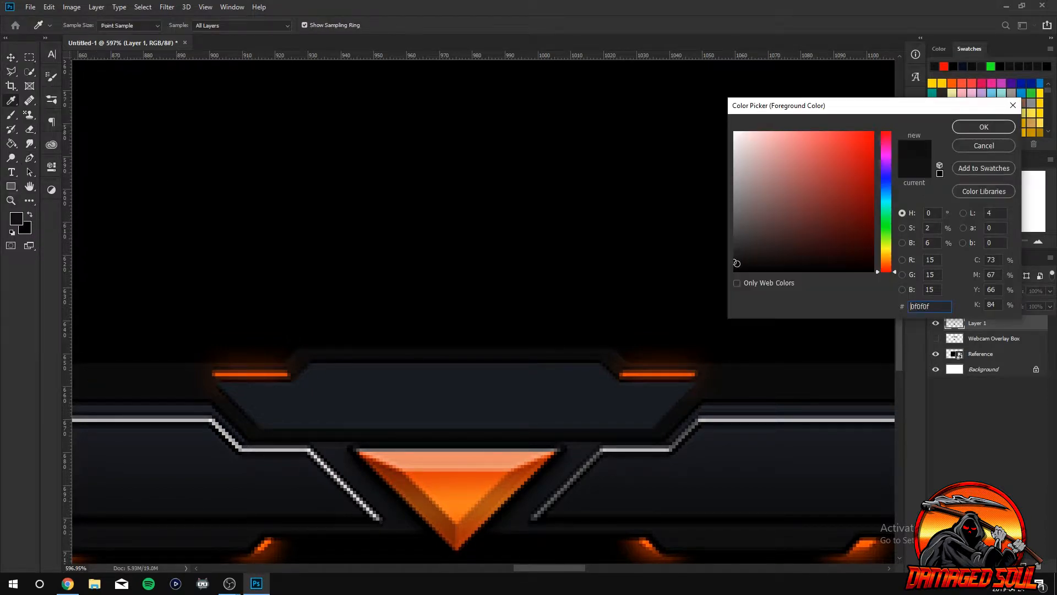
click(976, 132)
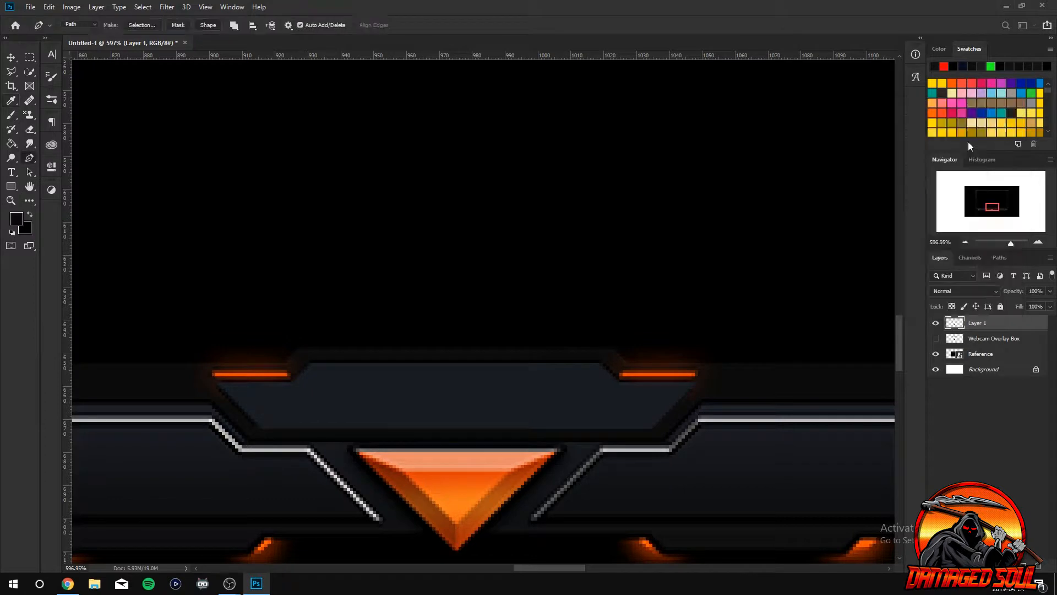
click(30, 158)
click(10, 143)
click(402, 388)
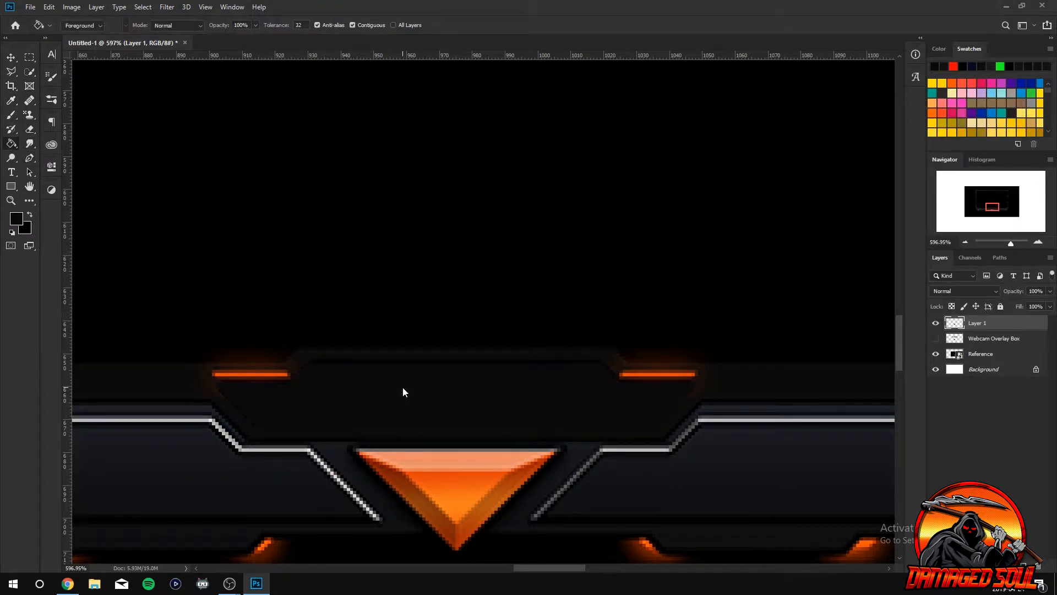
Show Webcam Overlay Box with the Reference layer hidden, and set the foreground colour to black.
click(935, 341)
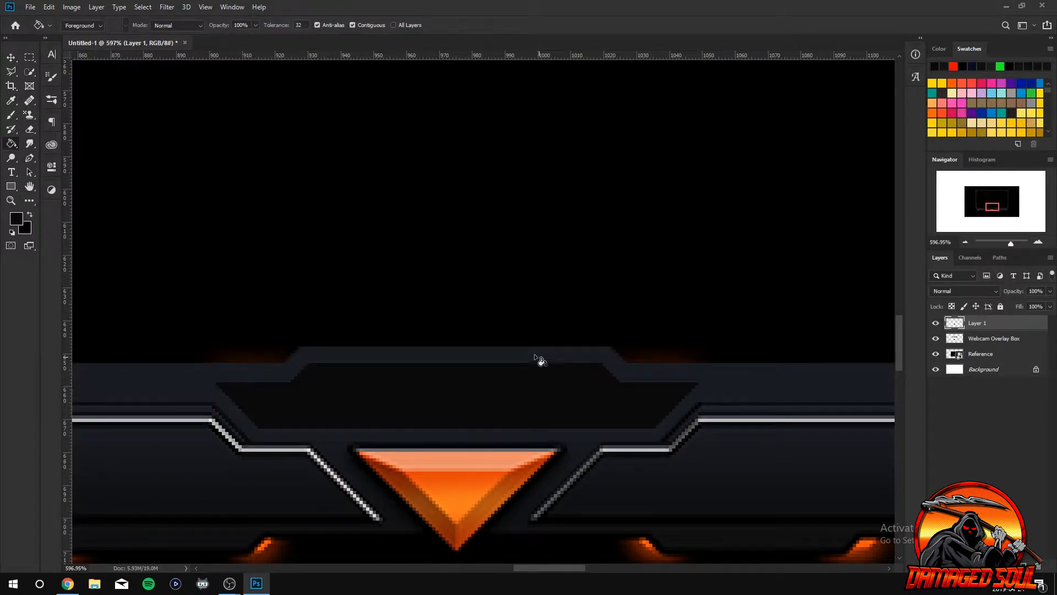
scroll(550, 347, down, 5)
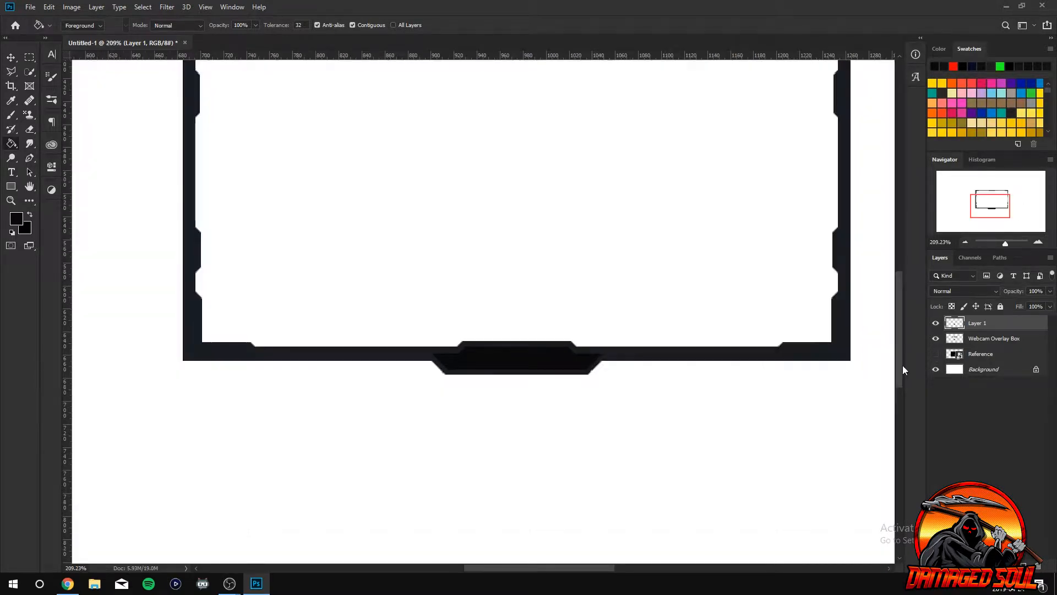
click(936, 354)
click(16, 219)
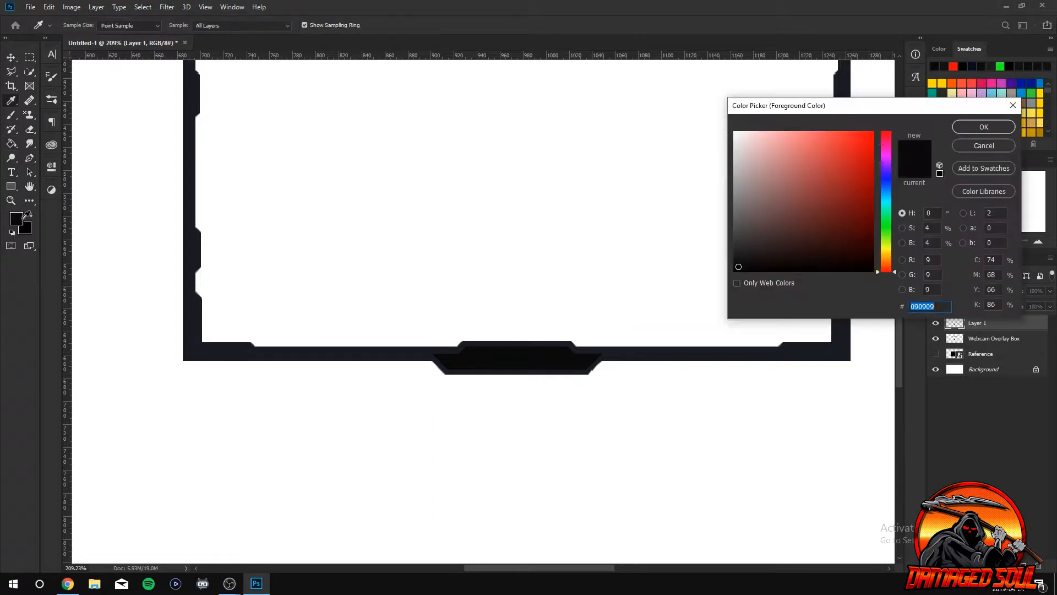
click(967, 127)
key(g)
click(202, 503)
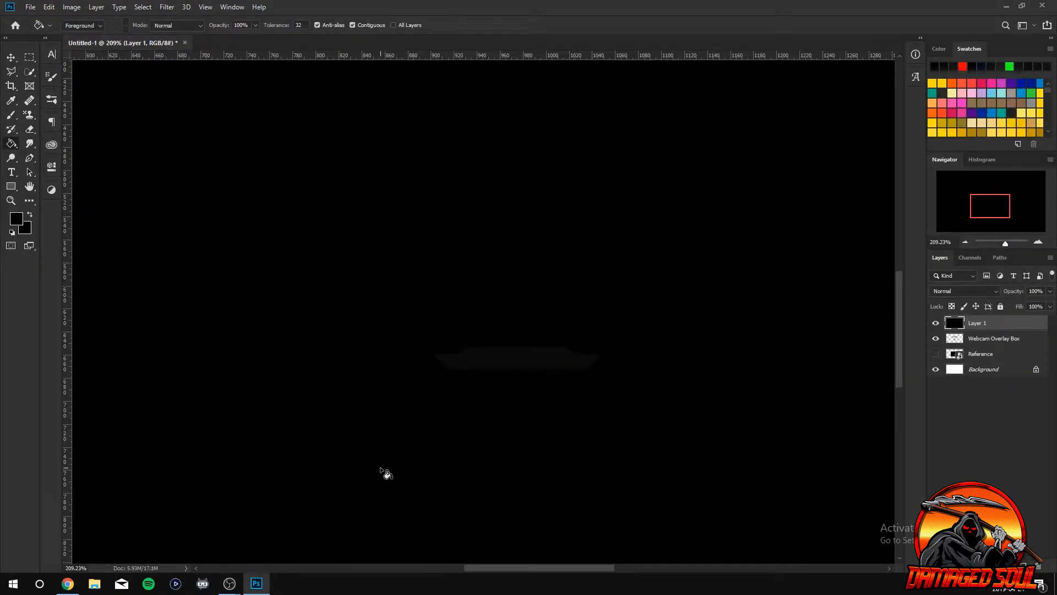
scroll(385, 463, up, 2)
scroll(384, 457, down, 4)
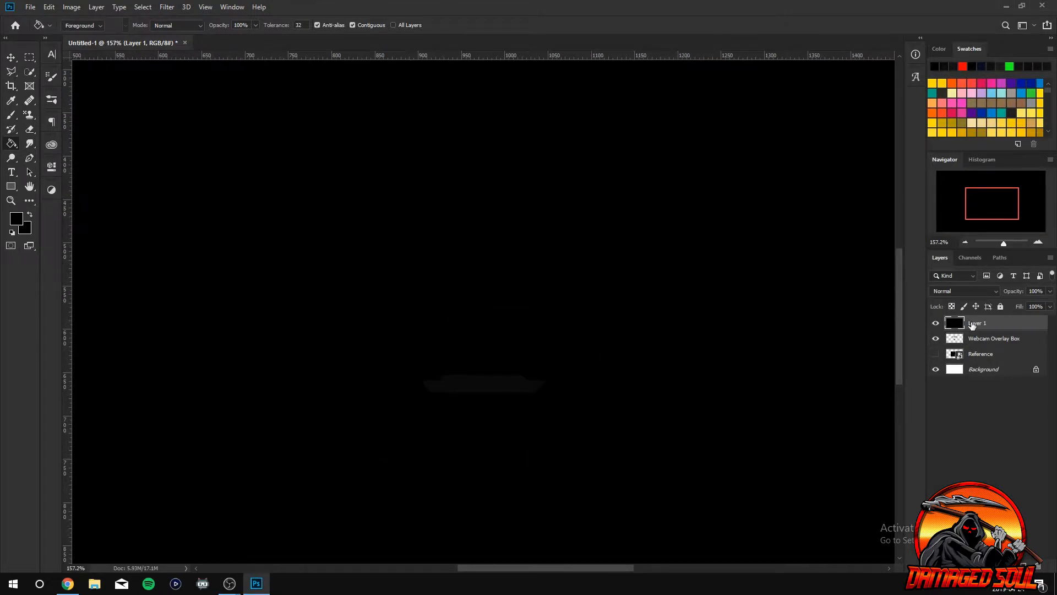
key(ctrl+z)
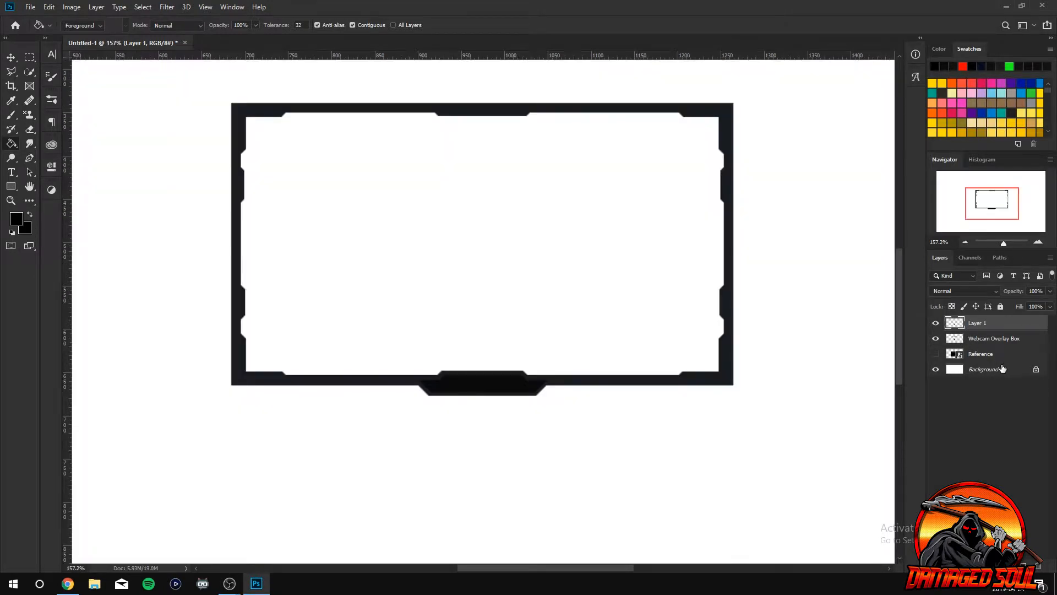
Unlock the Background layer and fill it with the black foreground colour.
click(991, 369)
click(1035, 372)
click(650, 459)
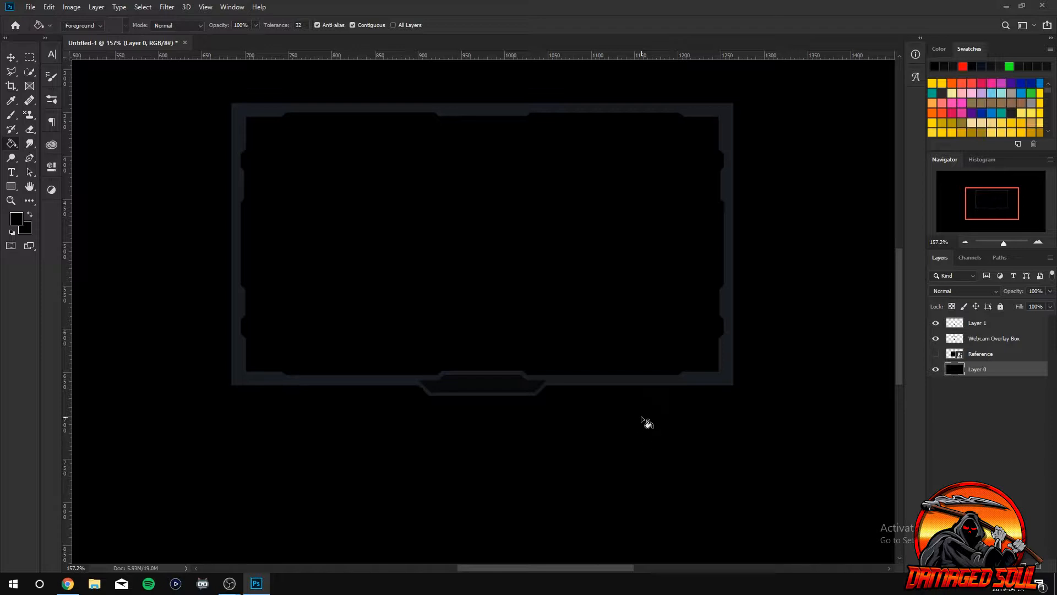
scroll(613, 416, up, 2)
scroll(612, 315, up, 2)
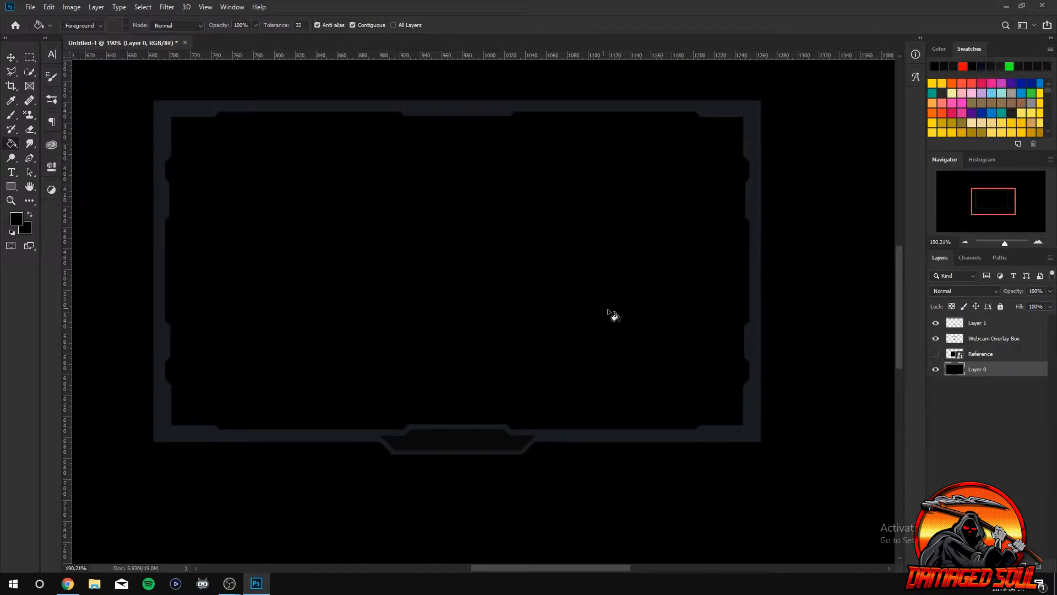
Rename the black background layer as B/G.
double_click(978, 372)
text(B/G)
key(Return)
Show the Reference layer and hide both Webcam Overlay Box and Layer 1.
click(936, 353)
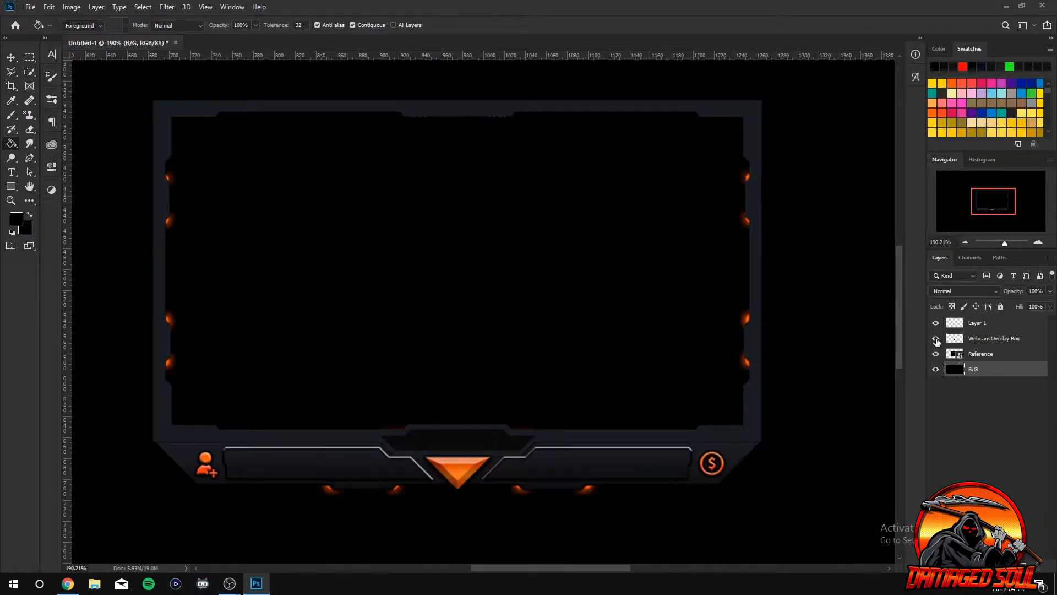
click(936, 339)
click(936, 324)
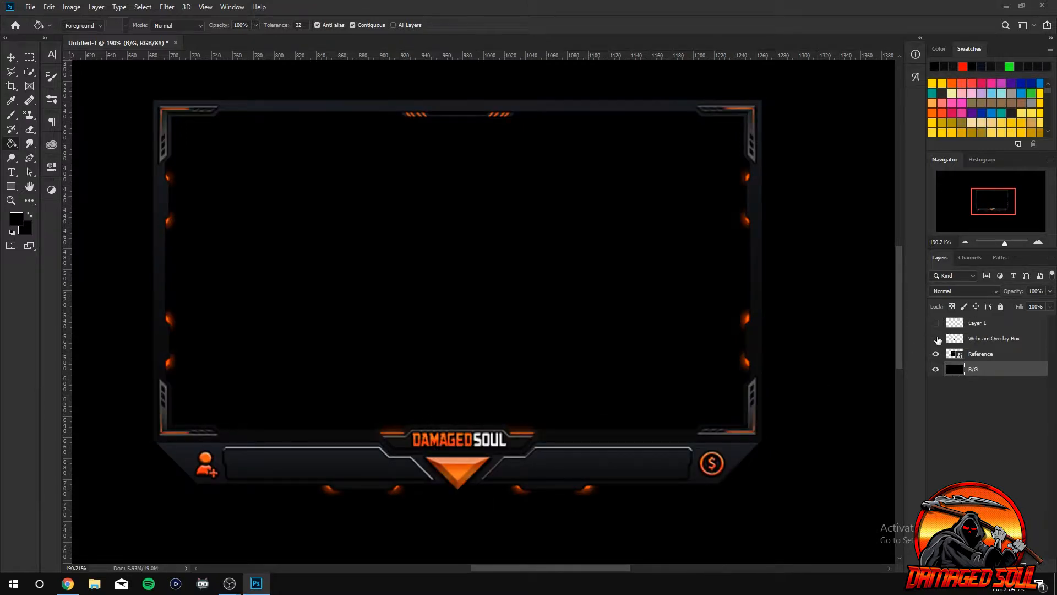
Rename Layer 1 as Name Box, and keep both it and Webcam Overlay Box hidden.
click(937, 339)
click(936, 324)
double_click(978, 323)
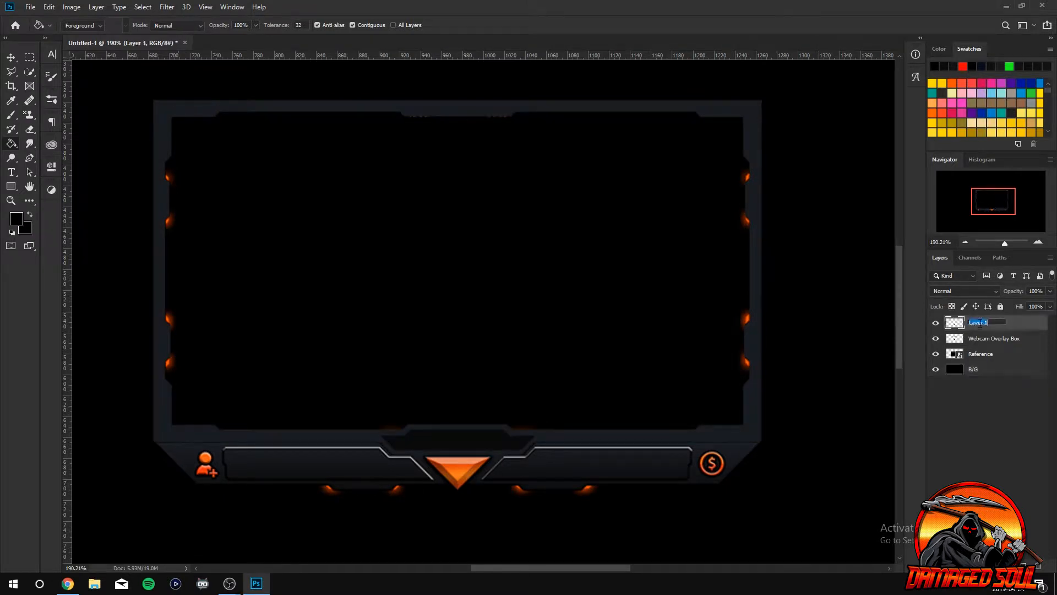
text(Name Box)
click(937, 338)
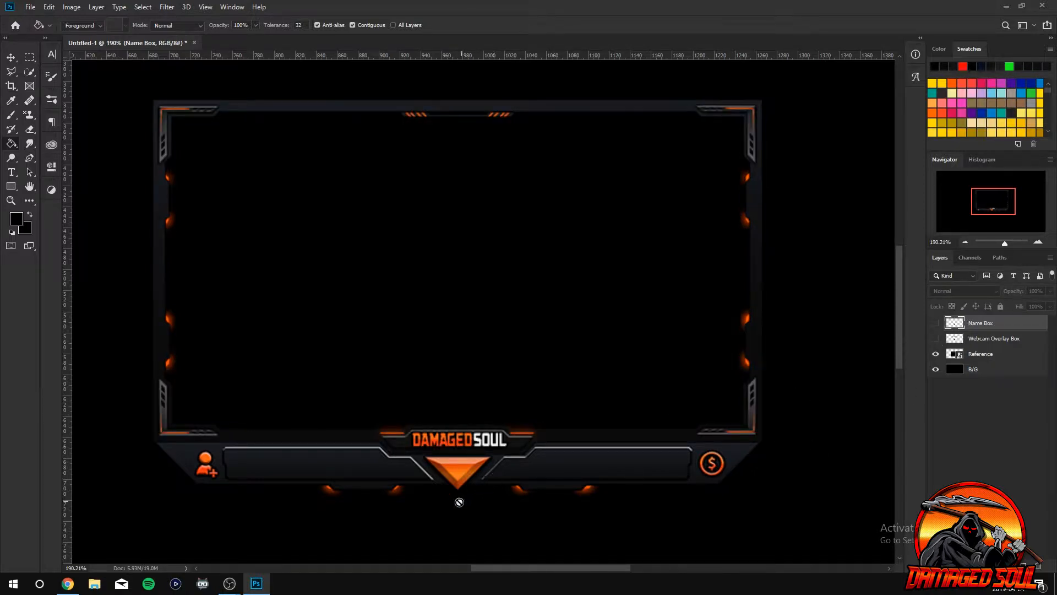
Start a Pen path at the bottom bar's upper-left corner, following its slanted left end and lower edge to the first tab.
scroll(466, 502, up, 3)
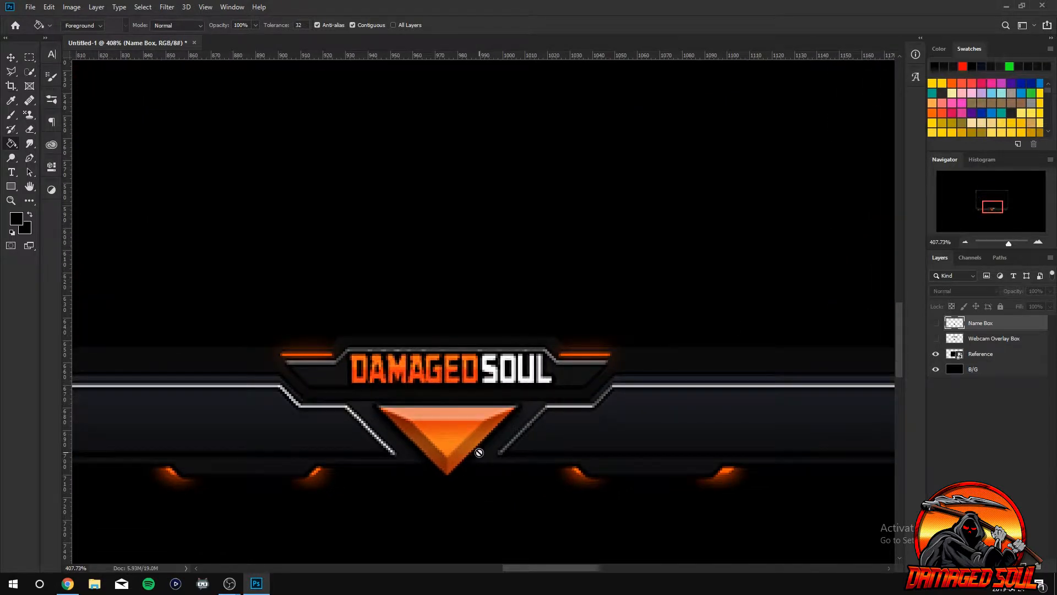
scroll(479, 452, up, 2)
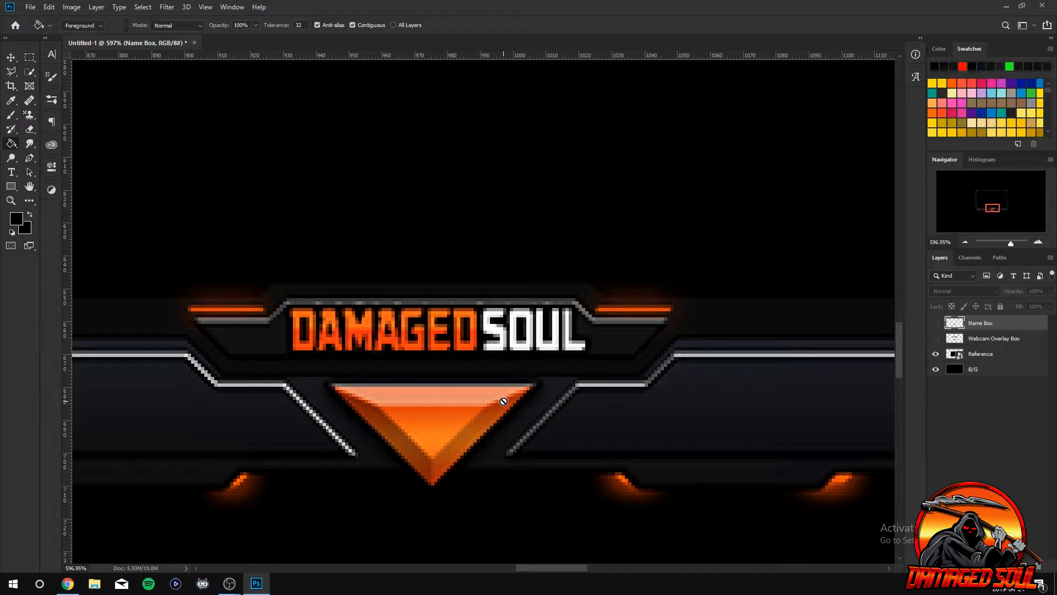
scroll(493, 438, down, 4)
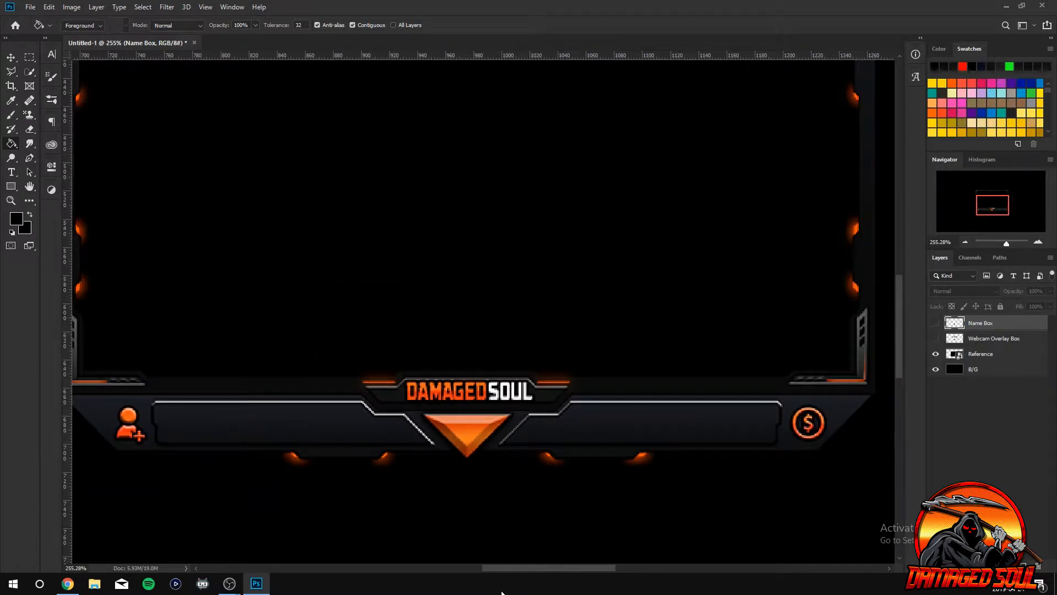
scroll(530, 569, left, 3)
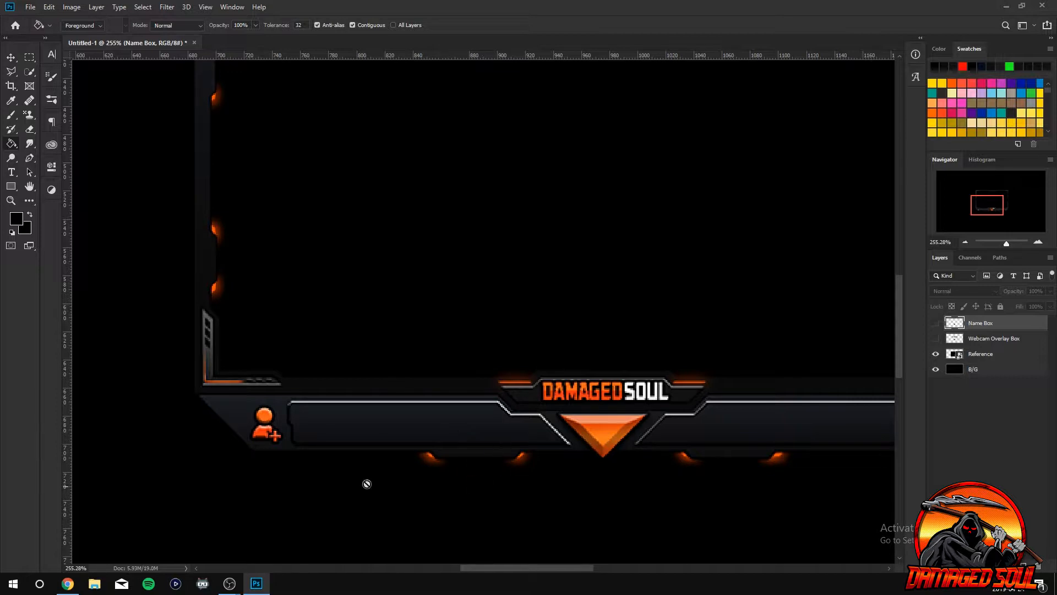
scroll(211, 439, up, 1)
scroll(210, 439, up, 2)
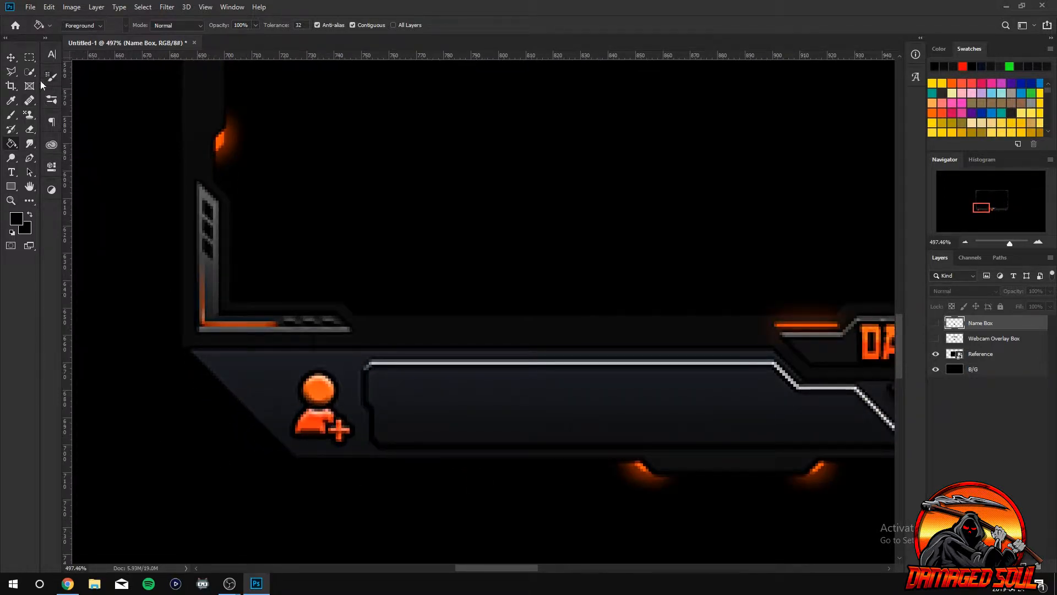
click(30, 158)
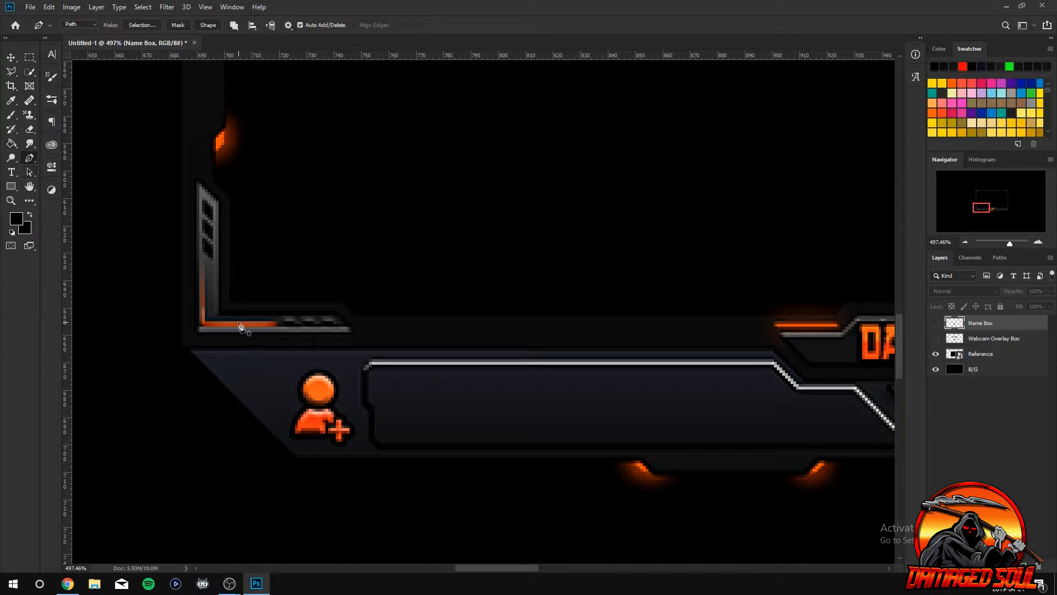
click(187, 345)
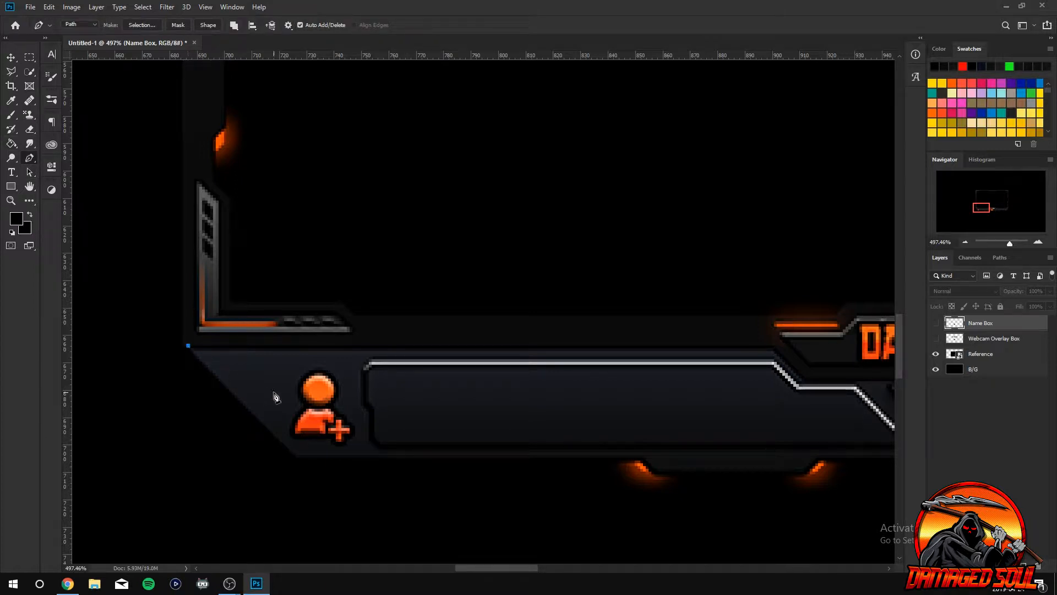
click(298, 455)
click(646, 455)
Add horizontal guides along the bar's top and bottom edges, and continue the path around the lower tab to the vertical centre guide.
drag(266, 57, 286, 346)
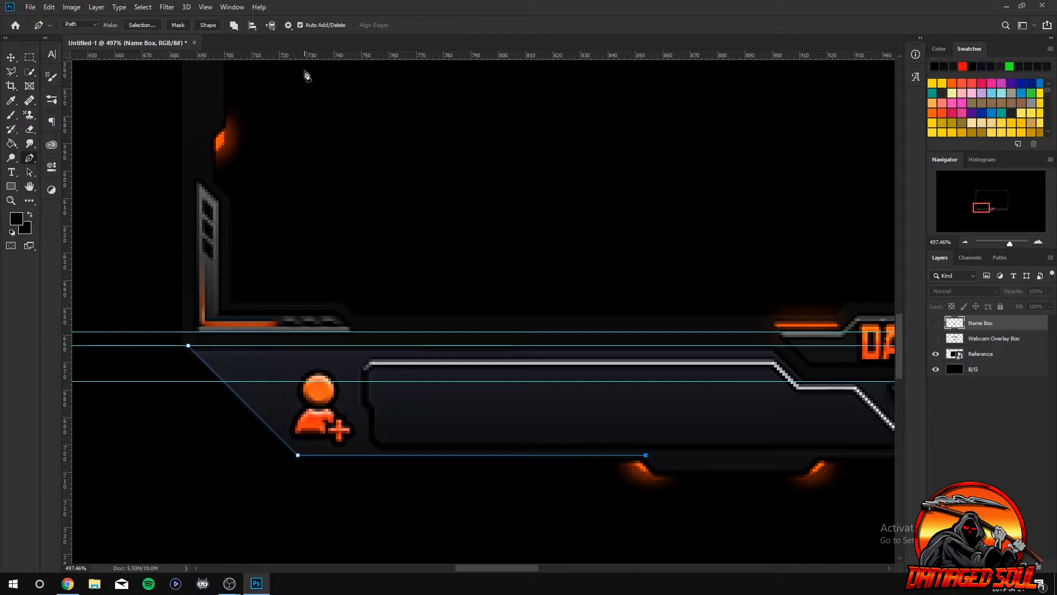
drag(312, 57, 327, 456)
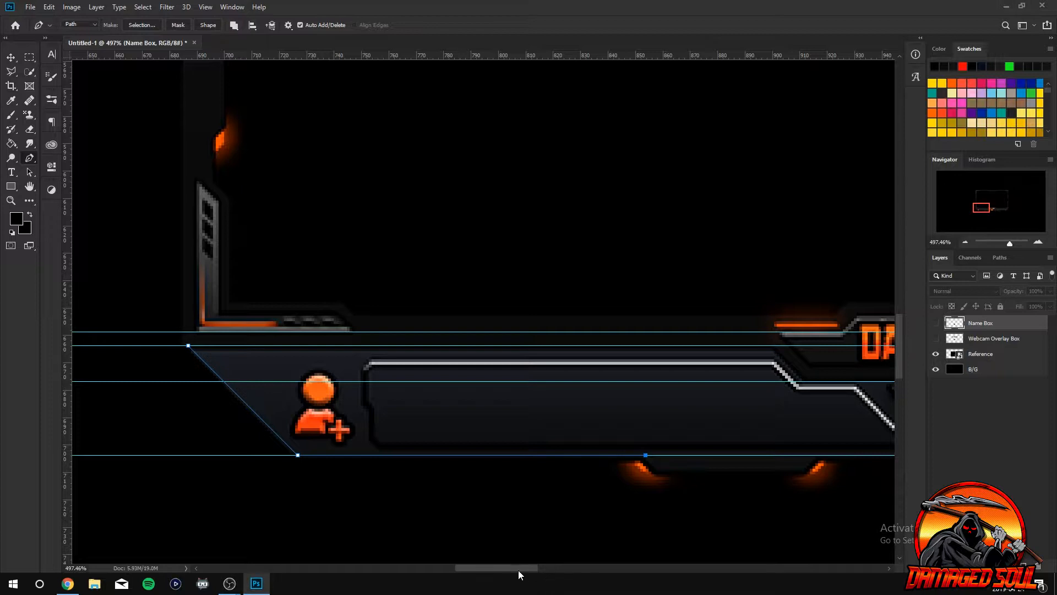
drag(517, 569, 556, 571)
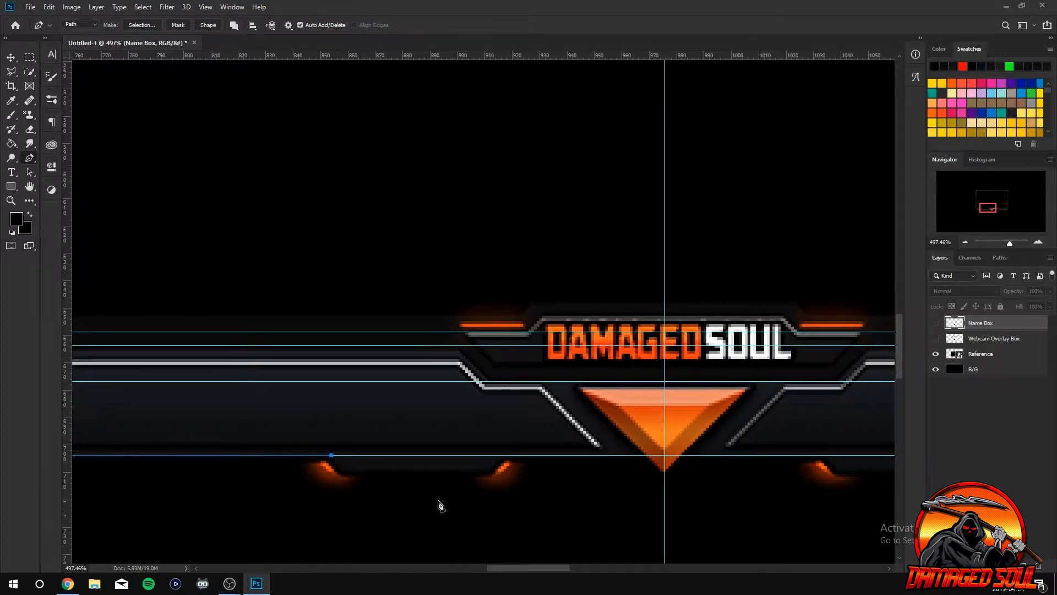
click(347, 471)
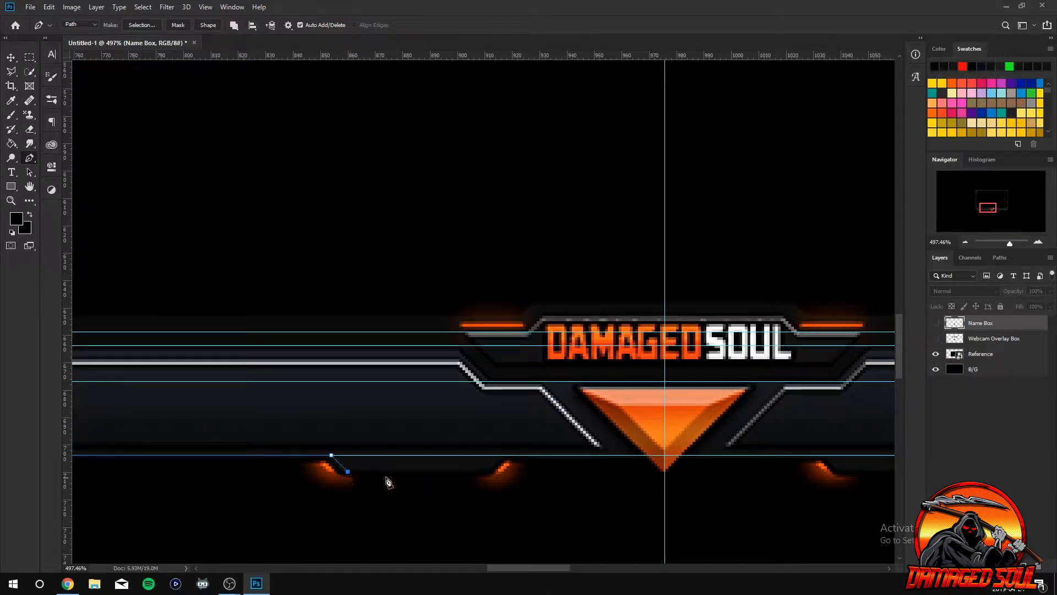
click(489, 471)
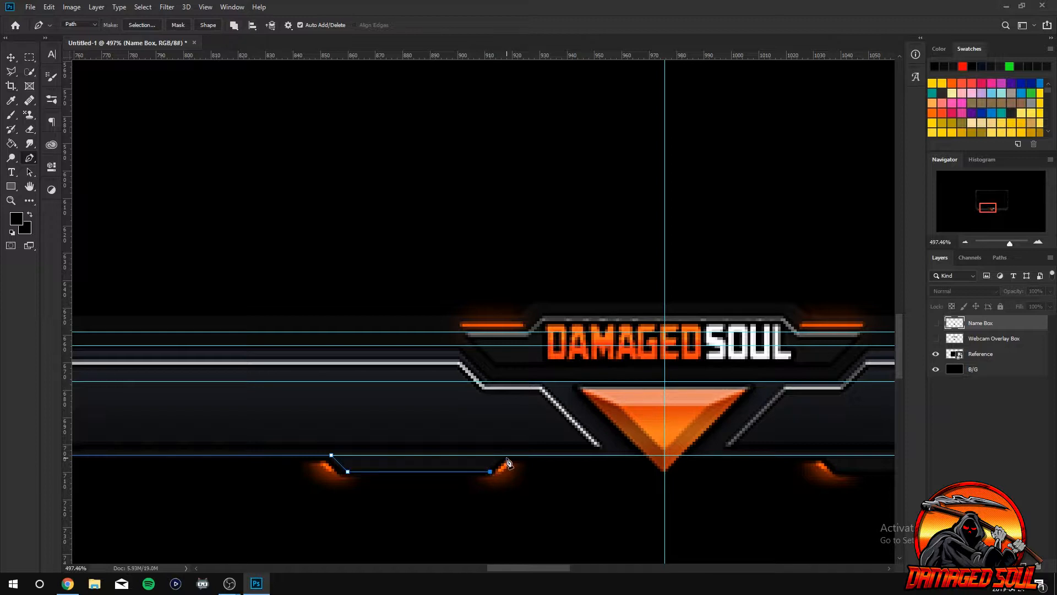
click(665, 455)
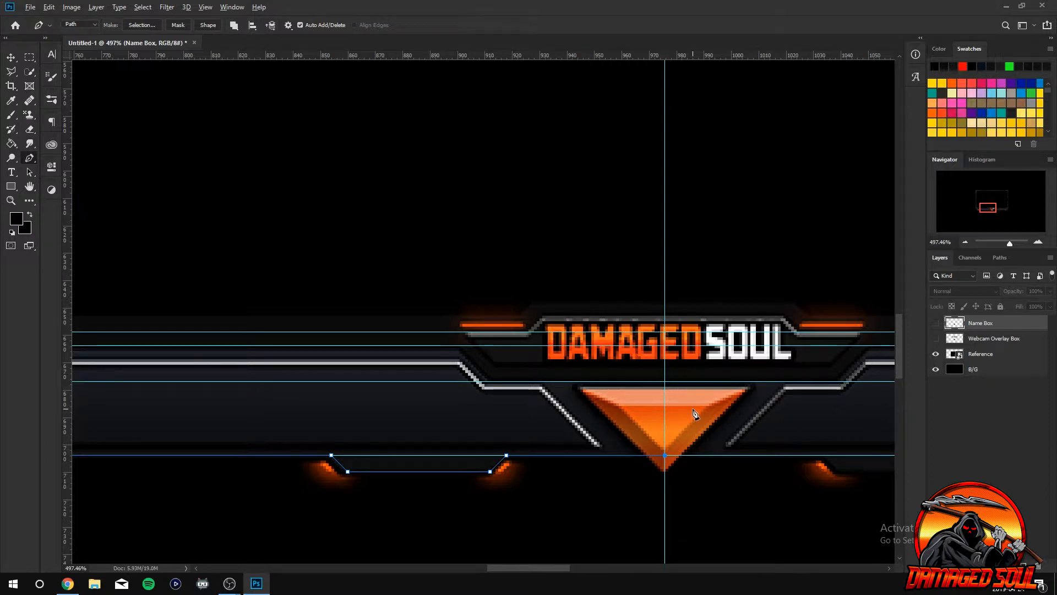
Trace up the centre guide, beneath the name plate and along the bar's top guide, closing the path at the upper-left corner.
scroll(694, 410, up, 3)
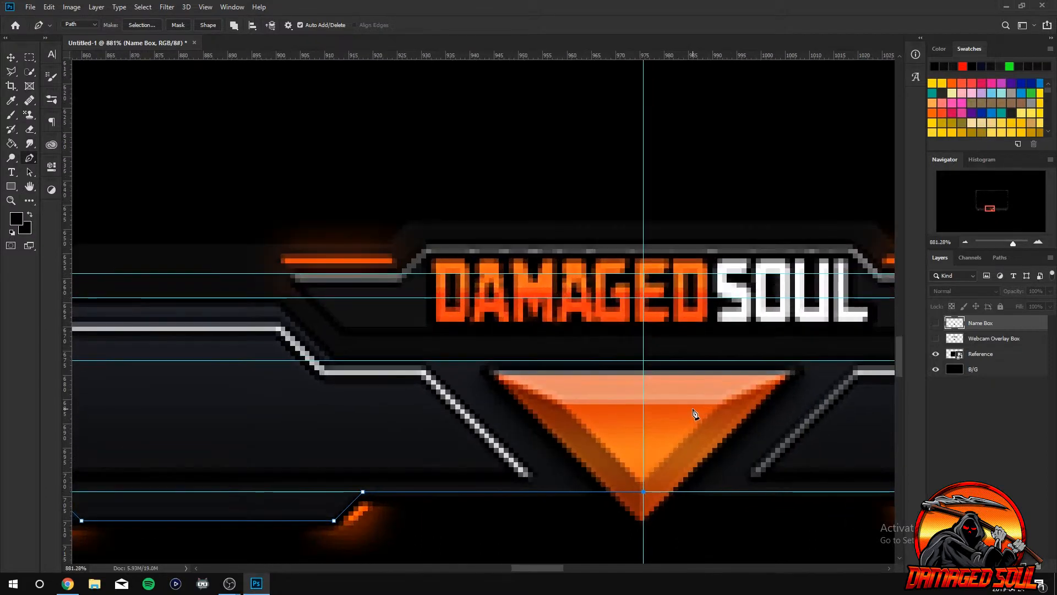
click(643, 356)
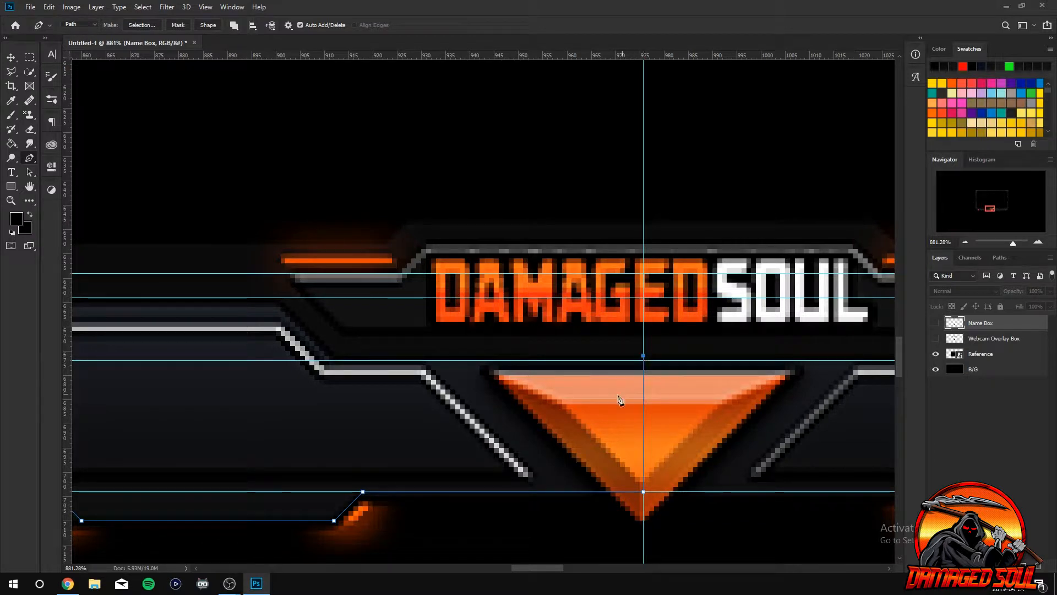
click(334, 355)
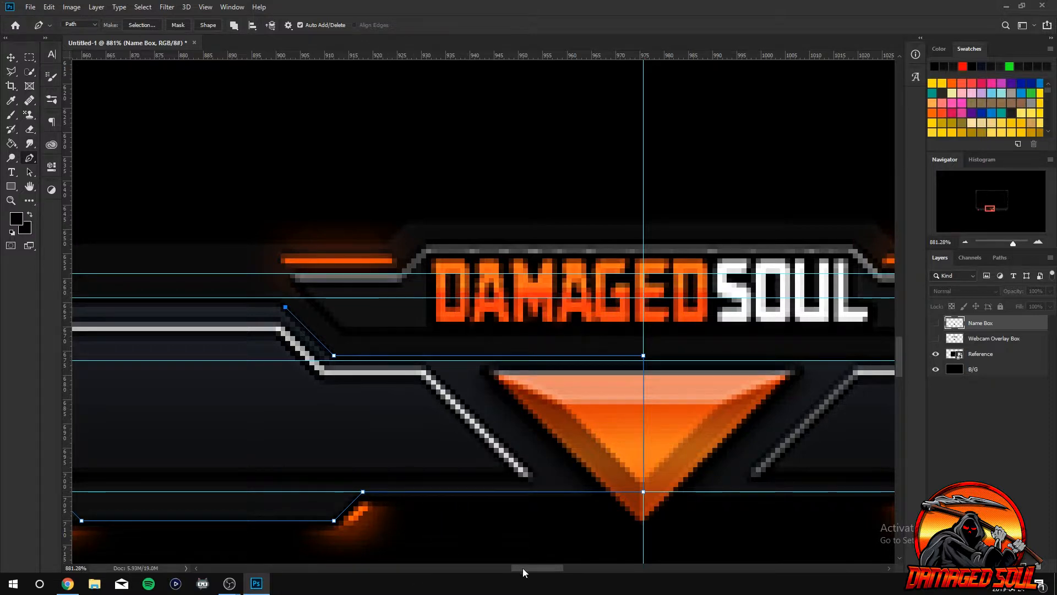
mouse_move(523, 567)
mouse_down()
mouse_move(459, 565)
mouse_move(528, 566)
mouse_up()
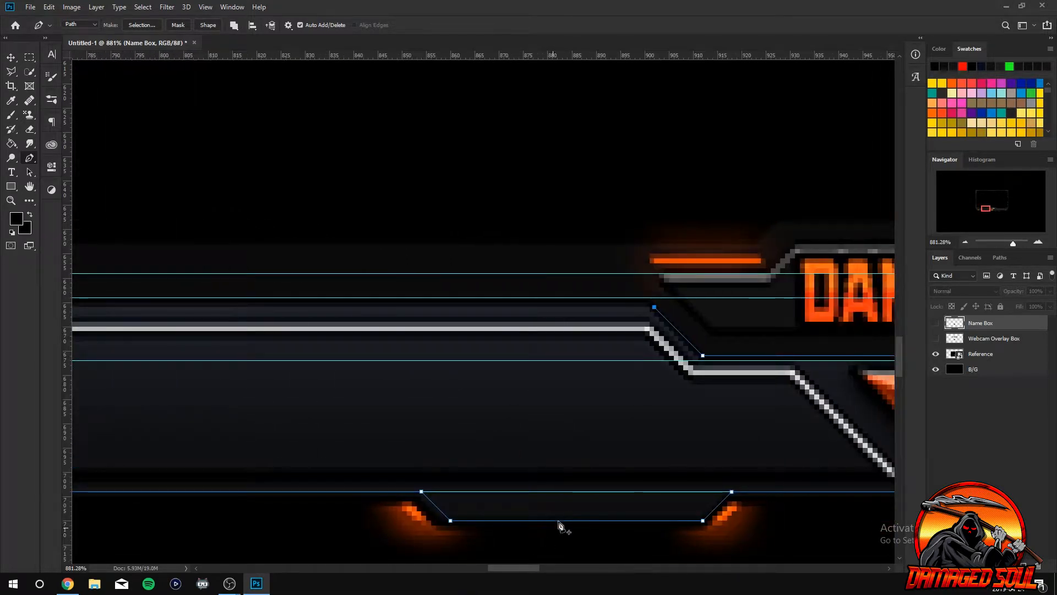
key(ctrl+z)
click(645, 297)
drag(517, 571, 475, 567)
click(301, 299)
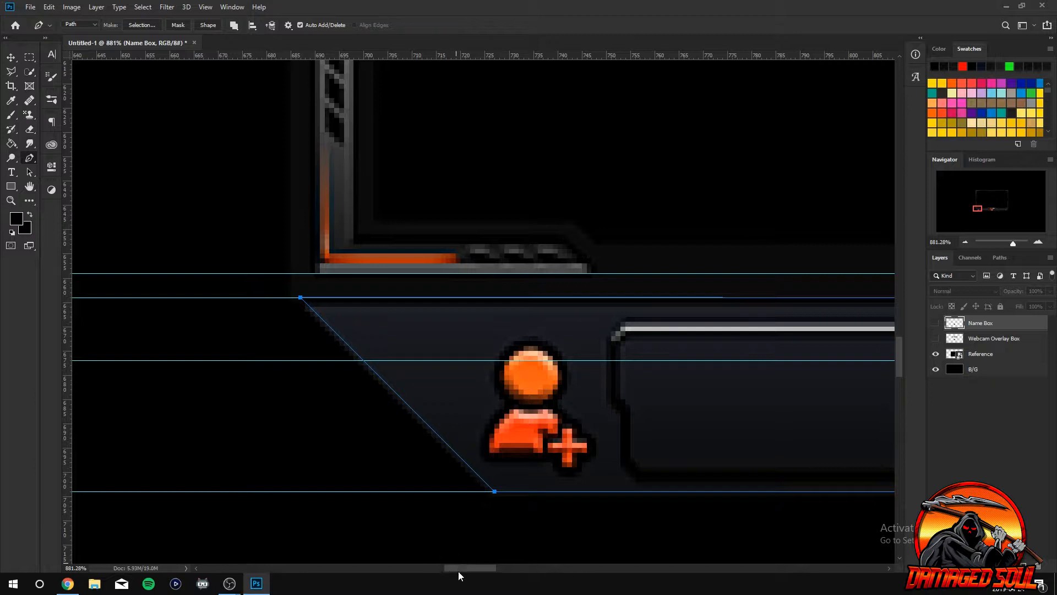
Create a new layer above Name Box to hold the bottom bar's fill.
drag(459, 571, 482, 571)
right_click(429, 424)
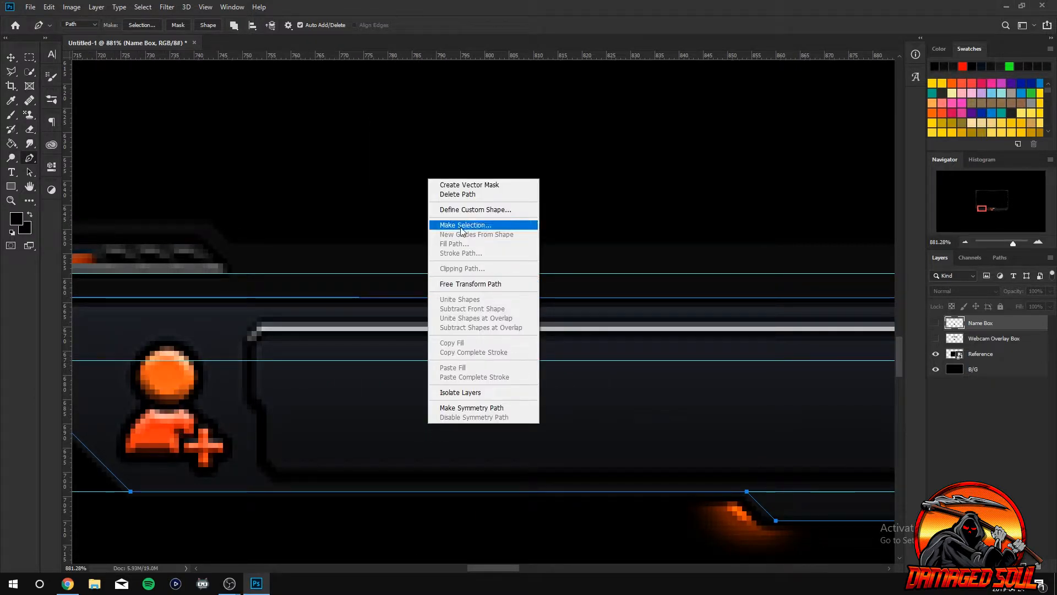
click(331, 455)
right_click(329, 453)
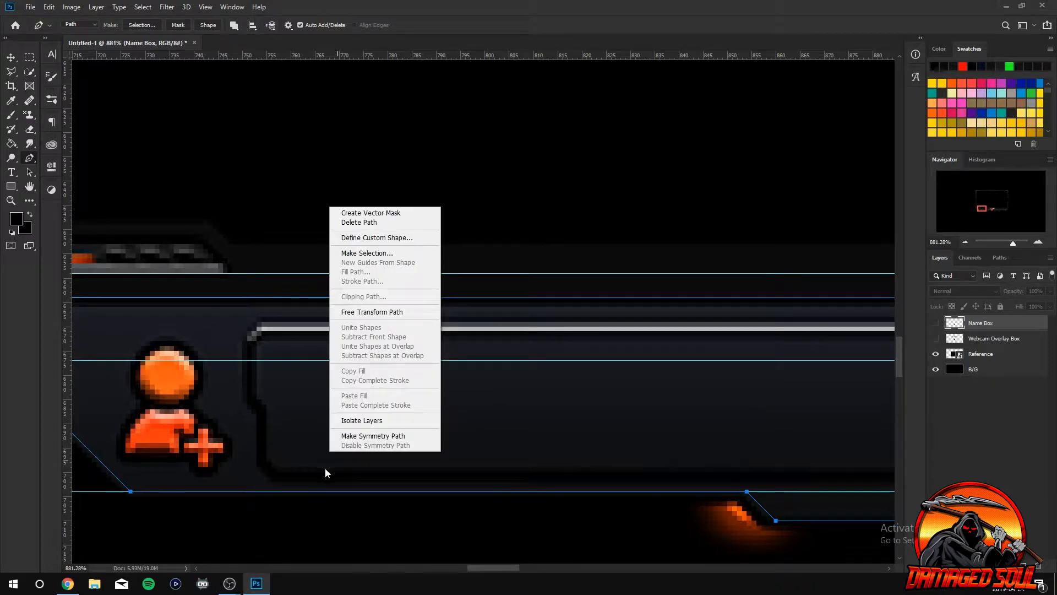
right_click(206, 442)
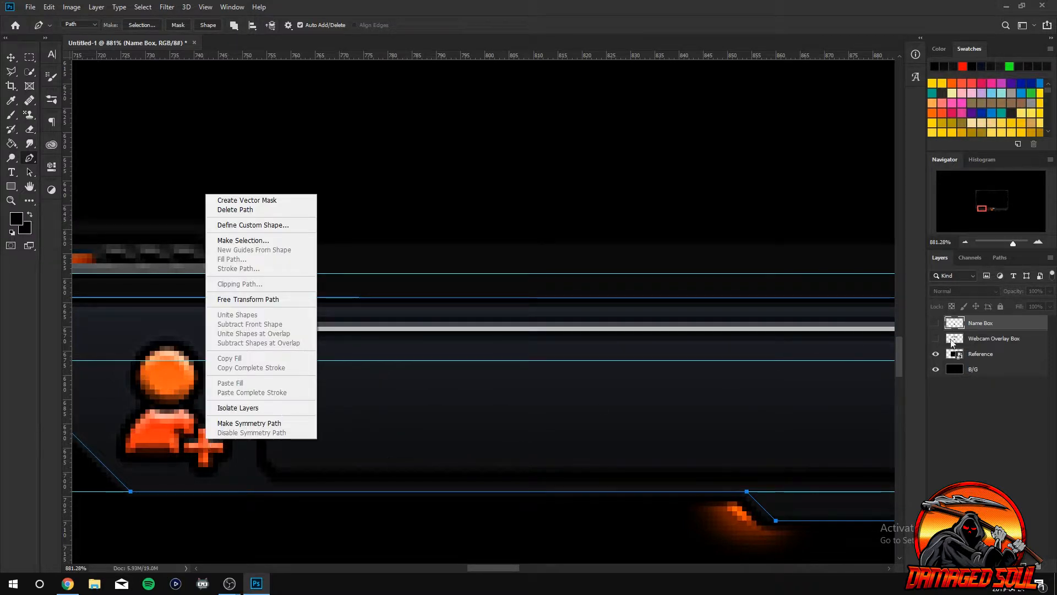
click(980, 323)
click(1026, 565)
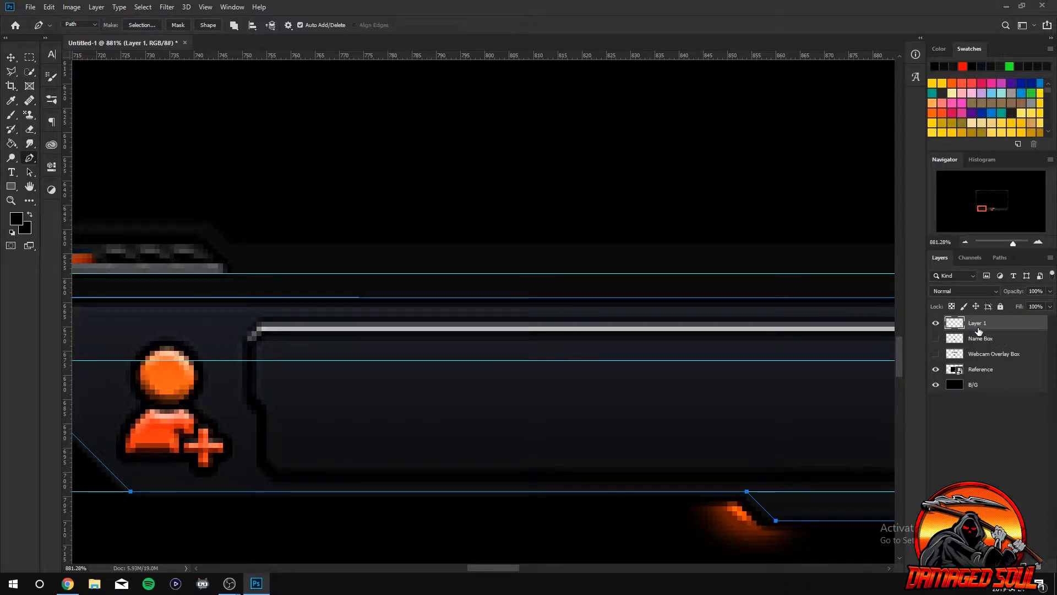
Fill the traced left half of the bottom bar with colour #1a1d22 at 100% opacity using Fill Path.
right_click(530, 433)
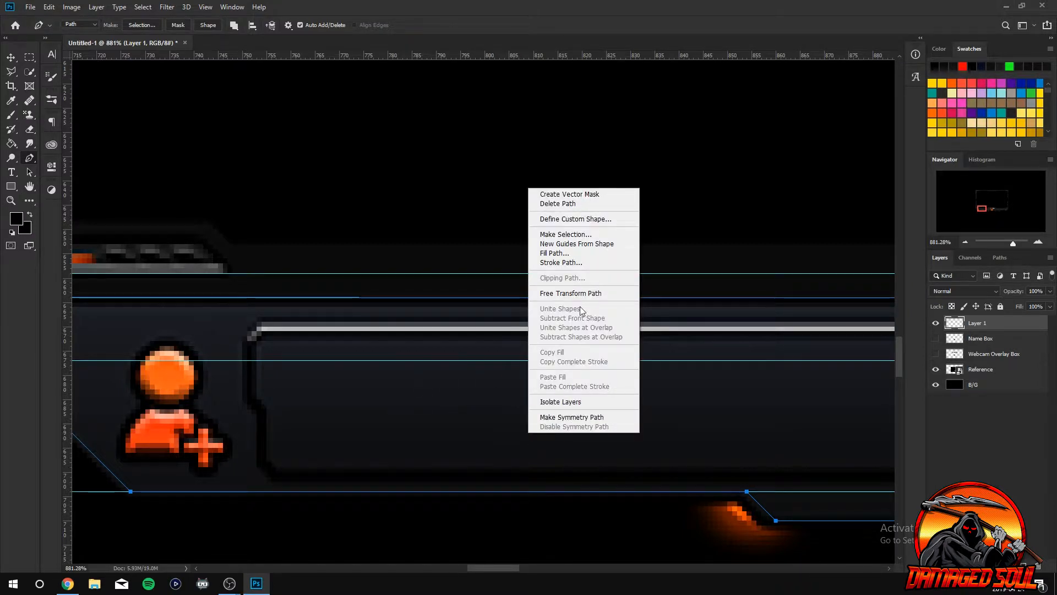
click(556, 254)
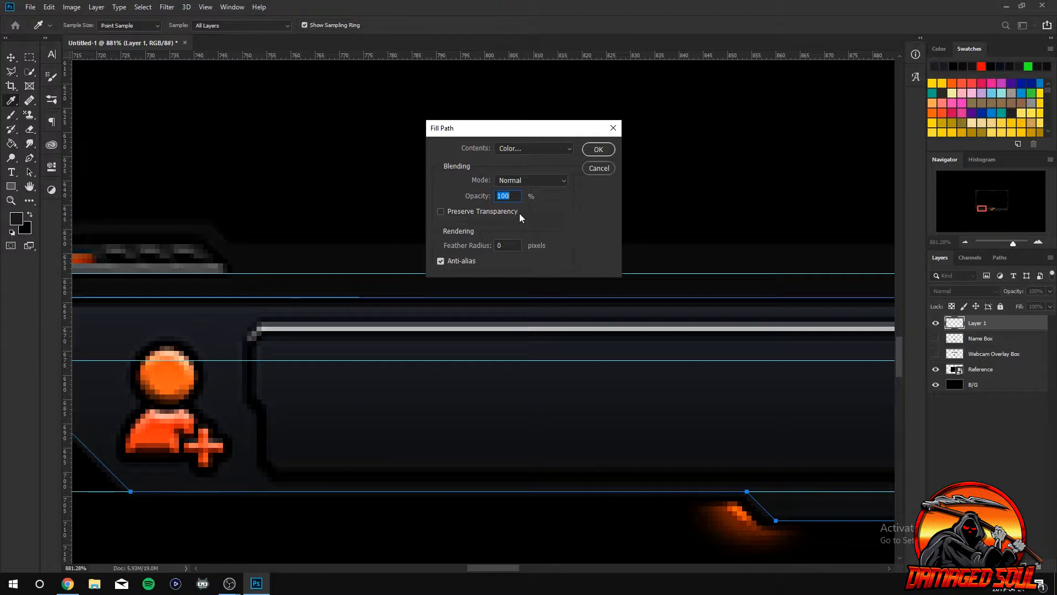
click(527, 150)
click(525, 178)
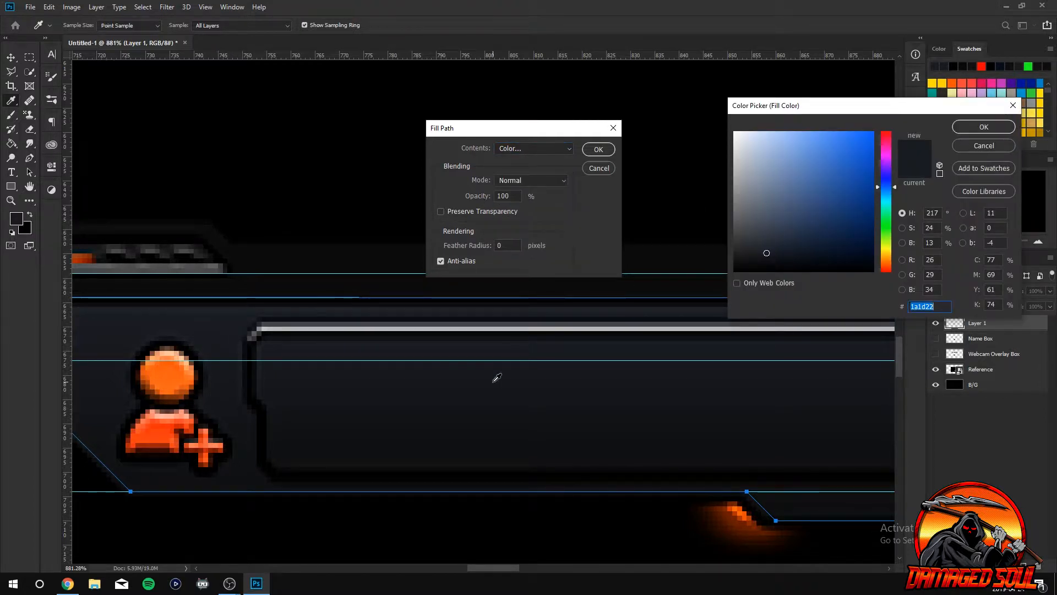
click(980, 128)
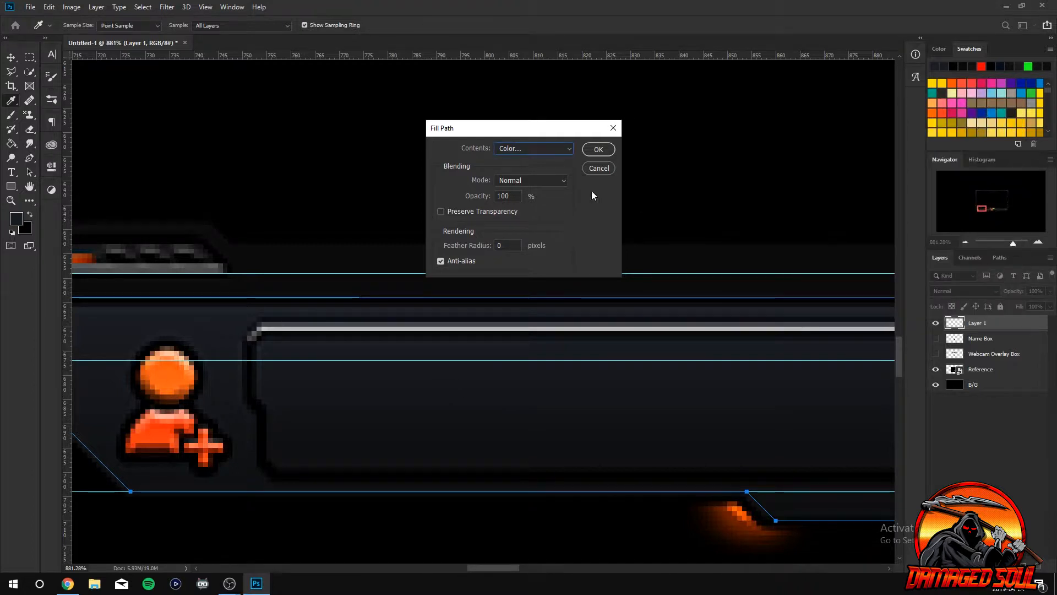
click(608, 153)
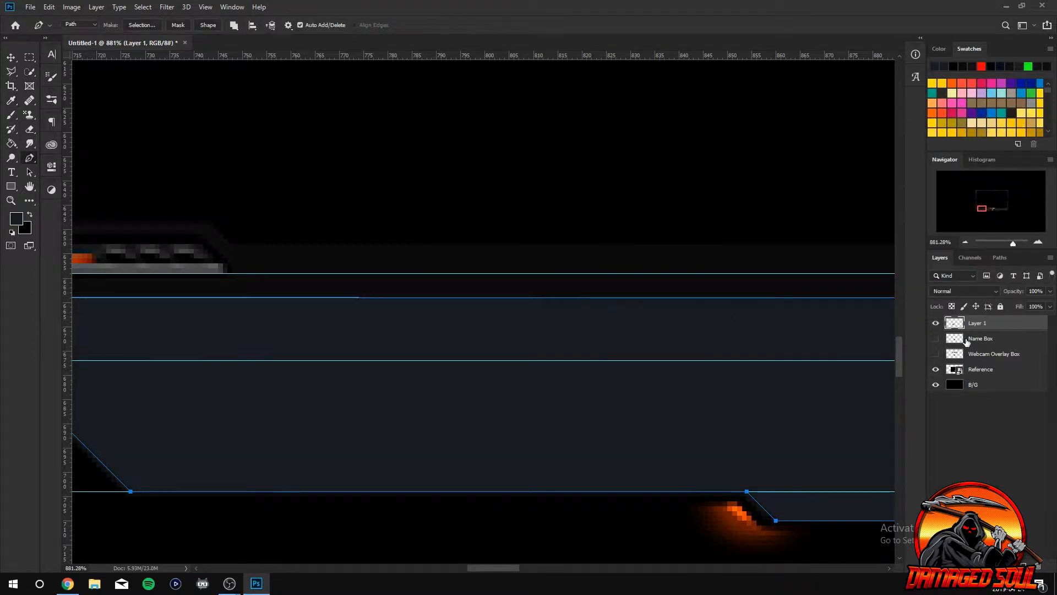
Move the filled bar layer below Webcam Overlay Box, and hide the guides and path.
drag(975, 325, 977, 360)
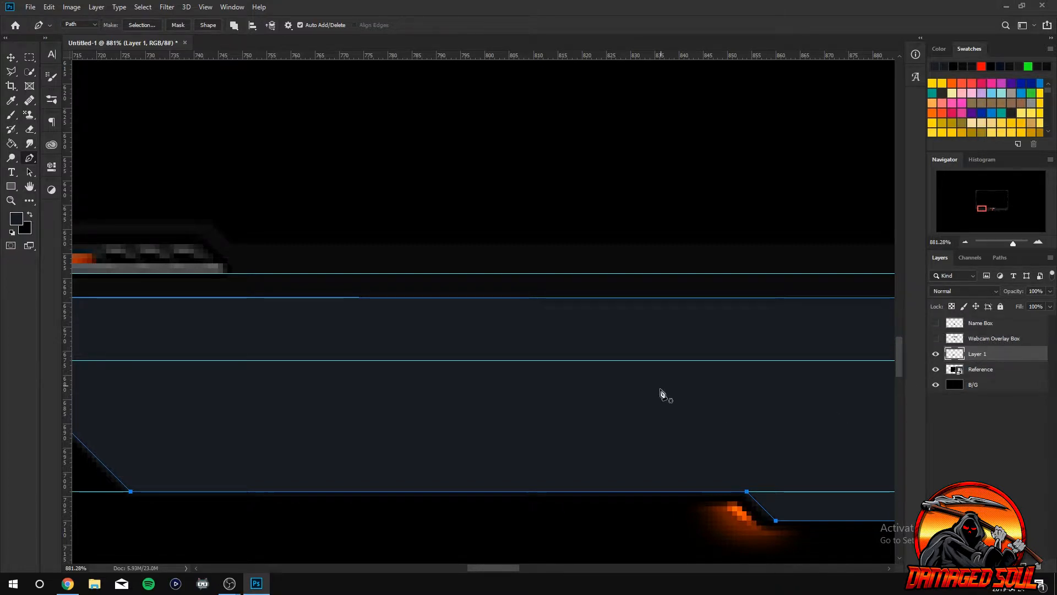
scroll(418, 378, down, 6)
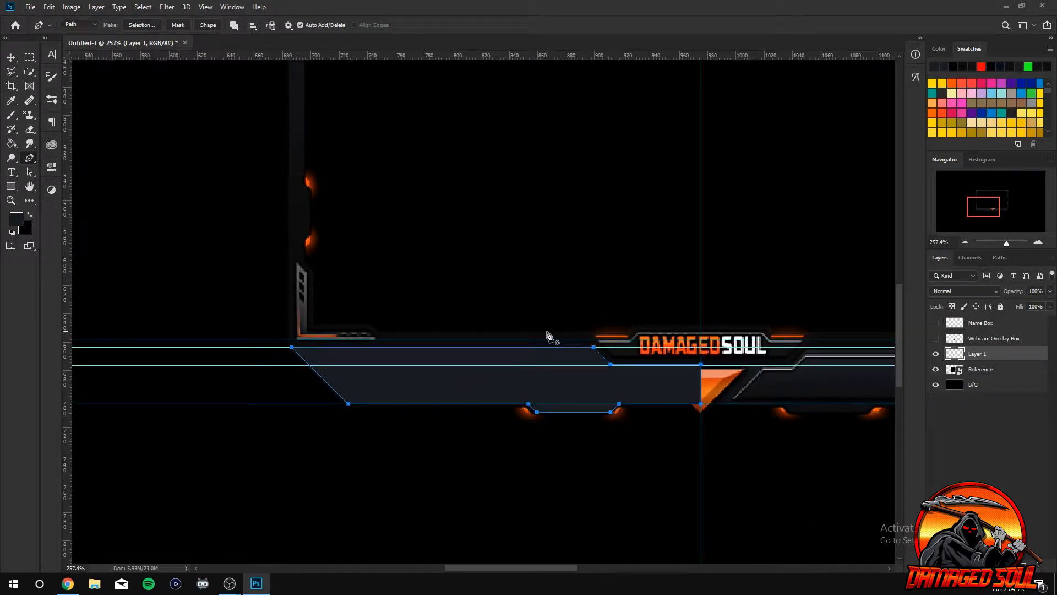
key(ctrl+h)
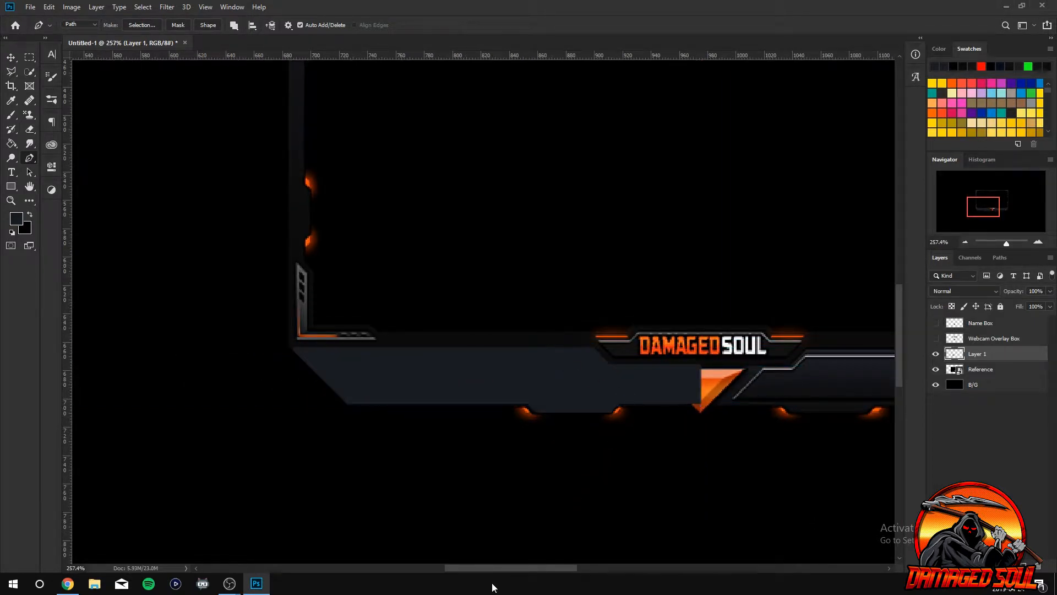
Show the Name Box and Webcam Overlay Box layers together with the filled bar.
drag(520, 567, 552, 567)
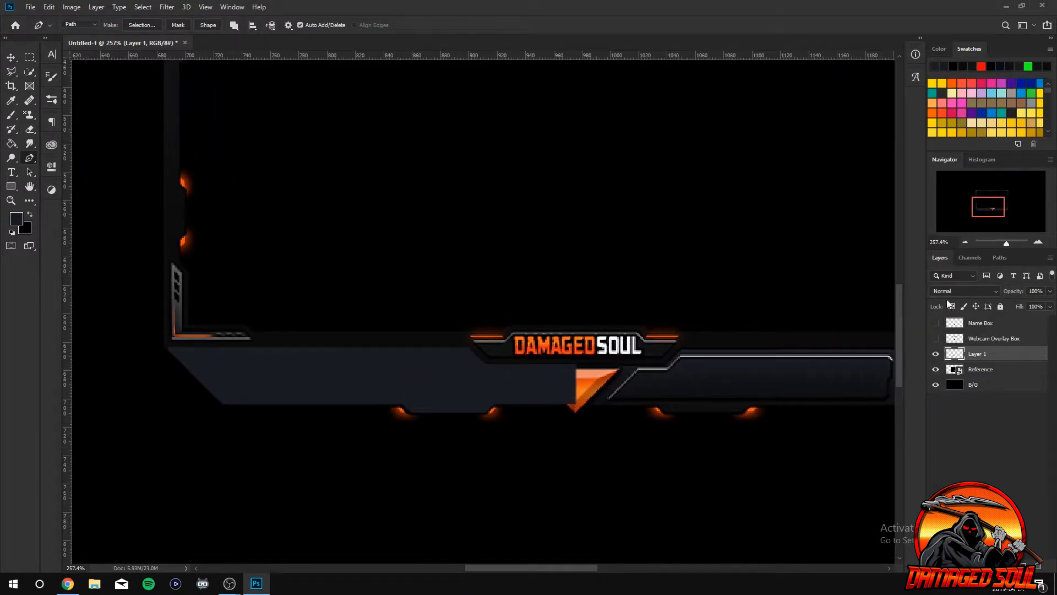
drag(936, 323, 936, 338)
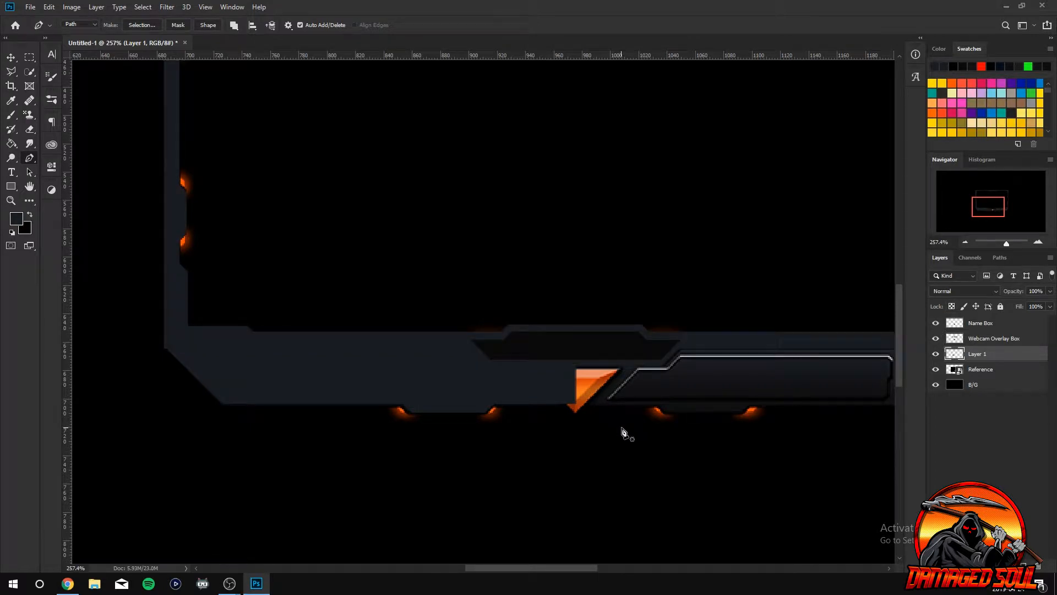
scroll(457, 421, up, 2)
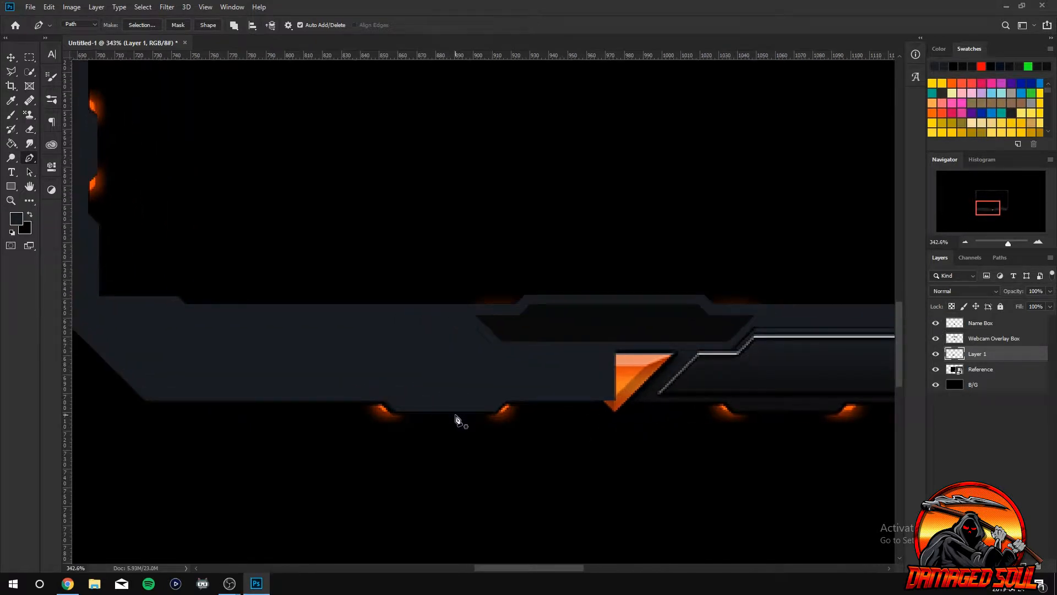
Undo the bottom bar's left-half fill, its path and its layer, keeping the Name Box and Webcam Overlay Box layers shown.
scroll(482, 435, down, 1)
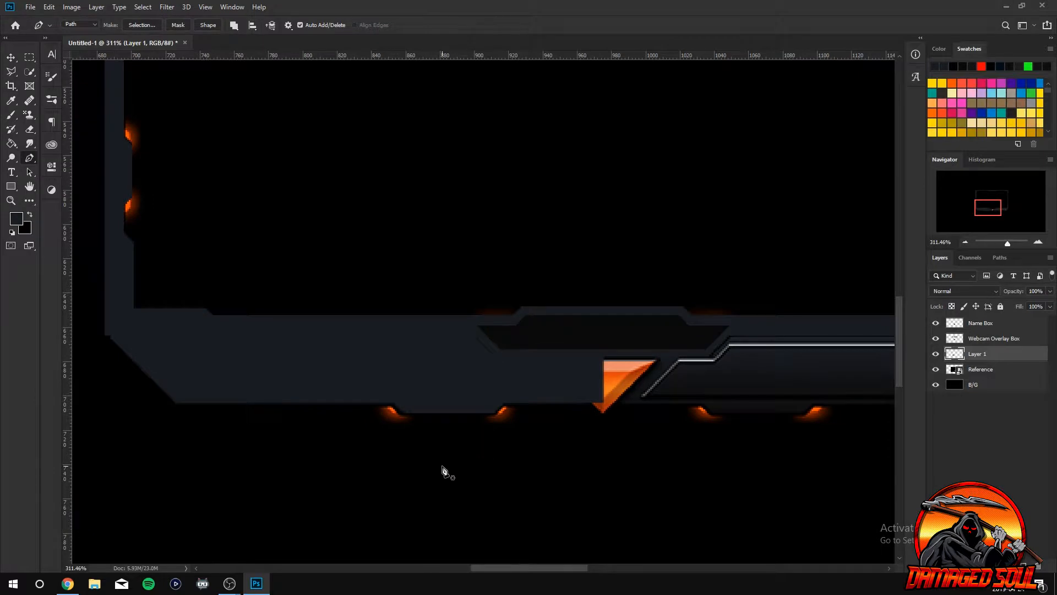
scroll(455, 424, up, 2)
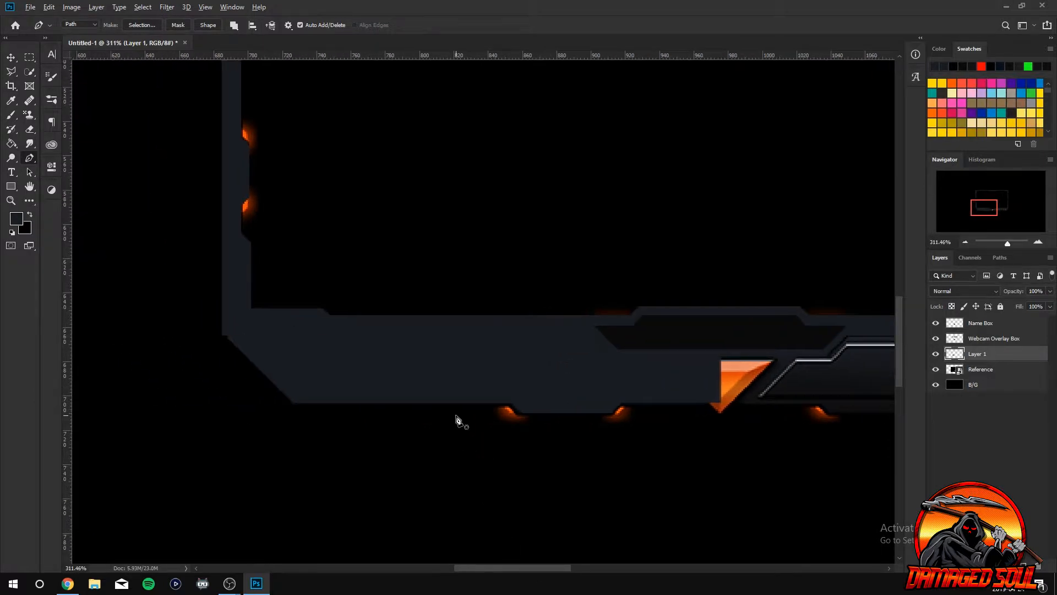
scroll(446, 427, up, 1)
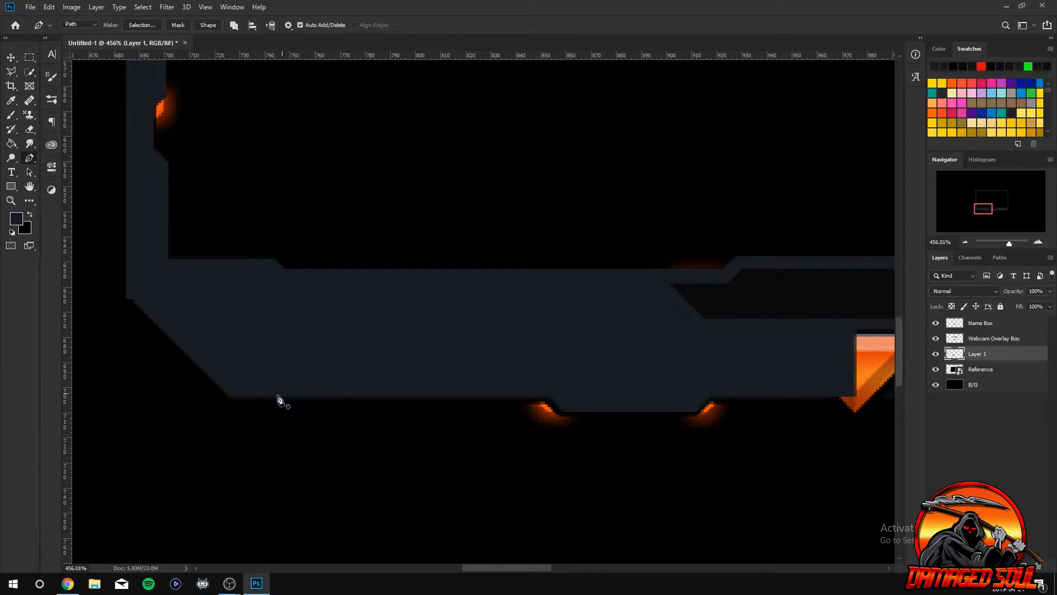
key(ctrl+z)
key(ctrl+z)
key(ctrl+z)
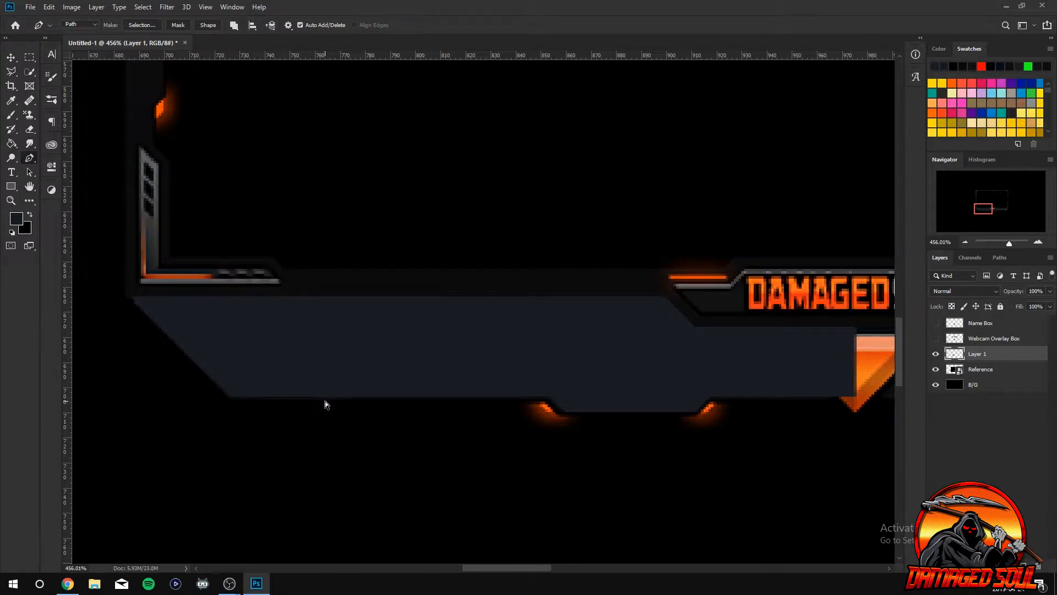
key(ctrl+z)
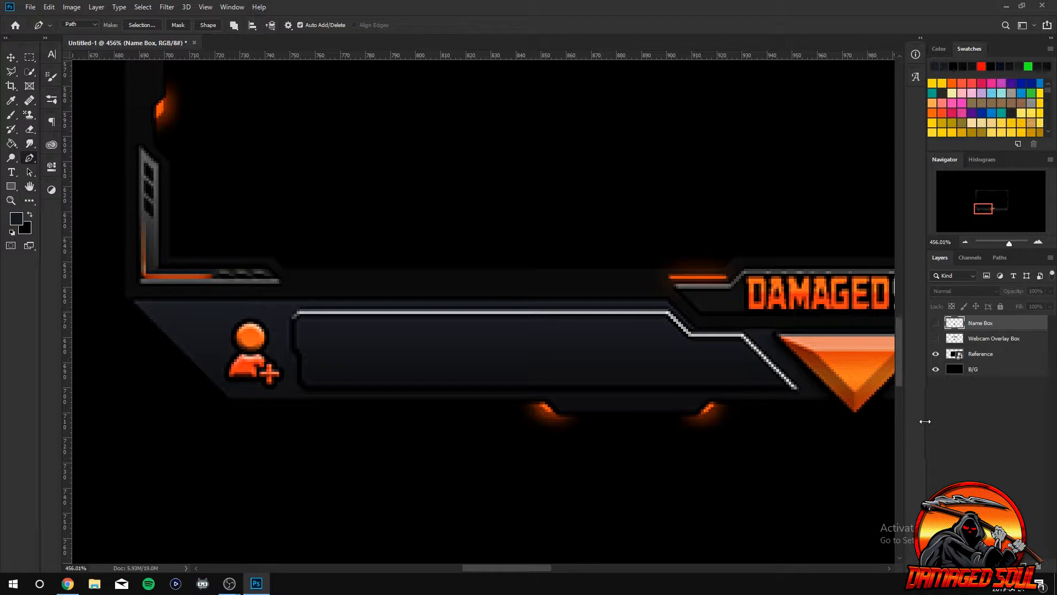
key(ctrl+shift+z)
key(ctrl+shift+z)
key(ctrl+shift+z)
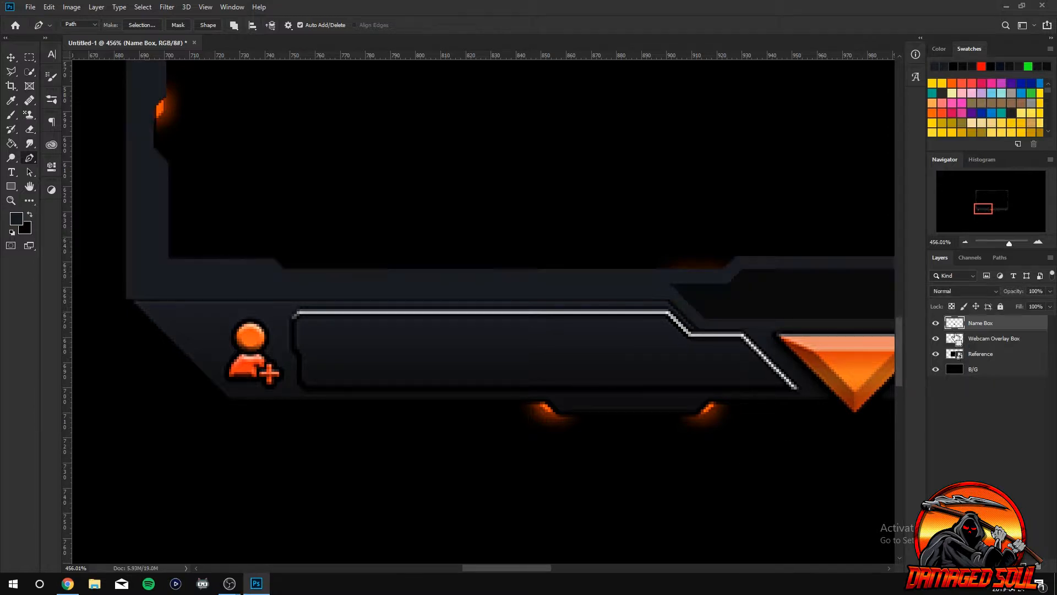
mouse_move(506, 567)
mouse_down()
mouse_move(558, 567)
mouse_move(510, 568)
mouse_up()
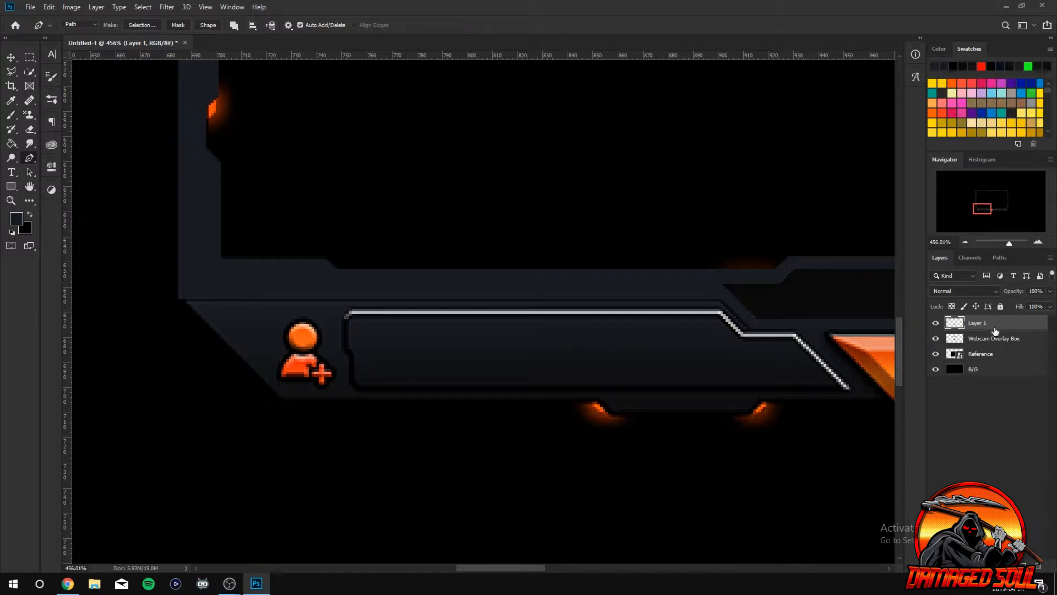
Create a new layer above Name Box and delete the old name plate path.
click(58, 7)
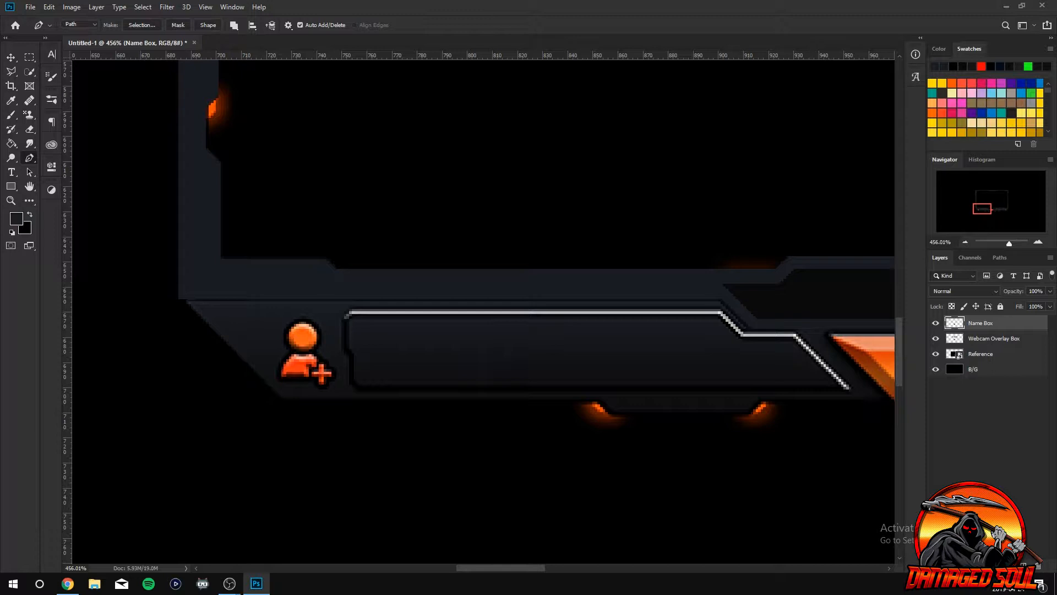
key(ctrl+shift+alt+n)
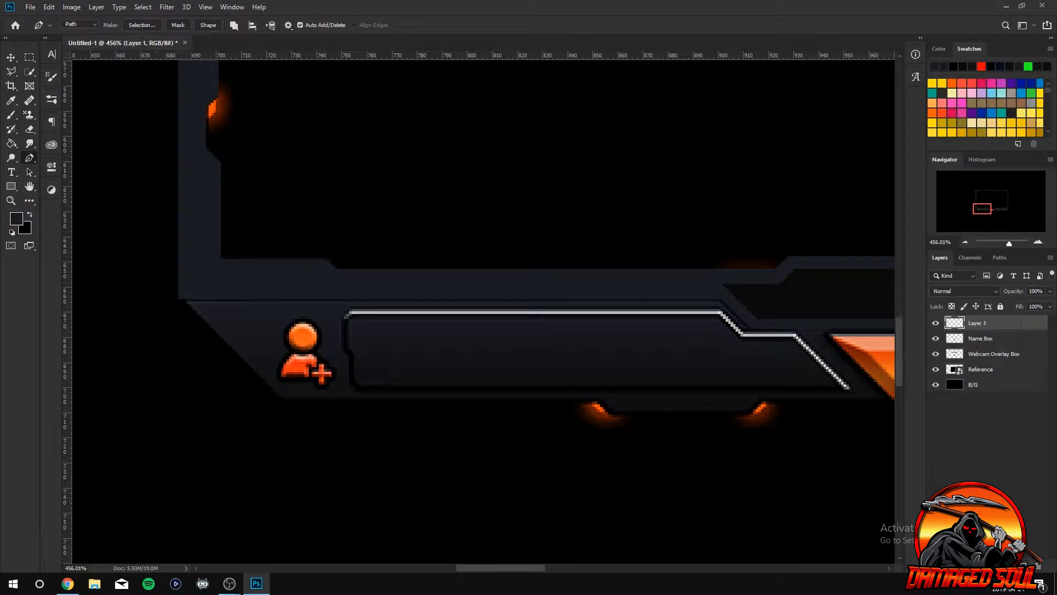
mouse_move(485, 570)
mouse_down()
mouse_move(505, 576)
mouse_move(490, 568)
mouse_up()
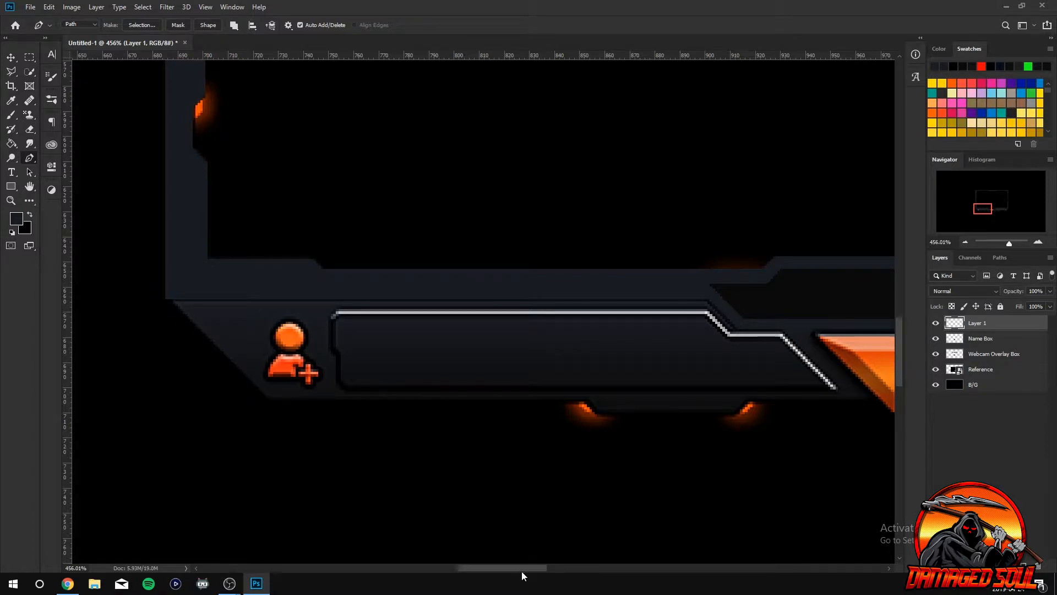
drag(522, 572, 562, 555)
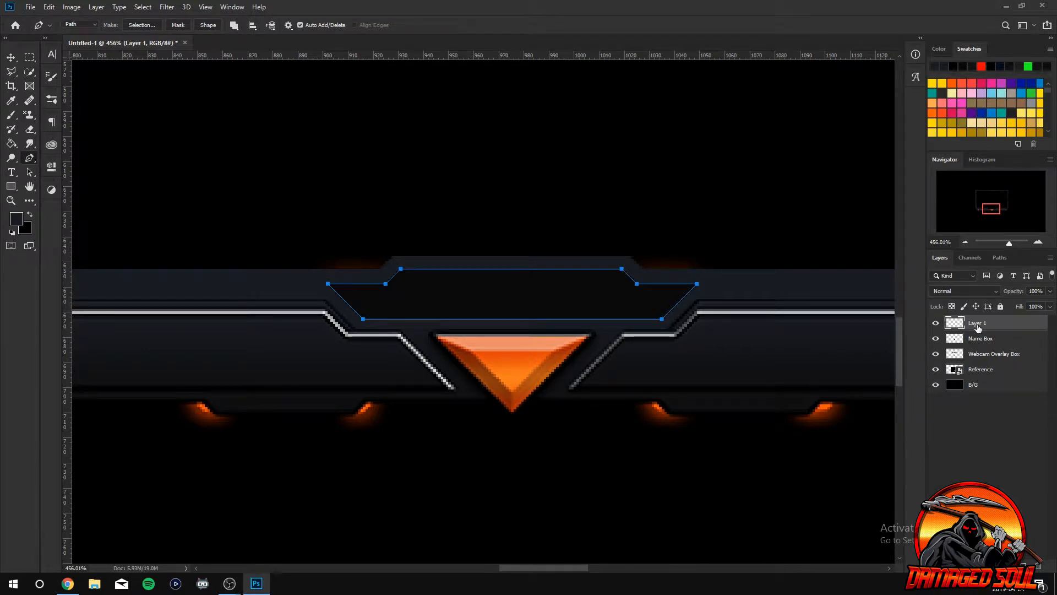
click(54, 6)
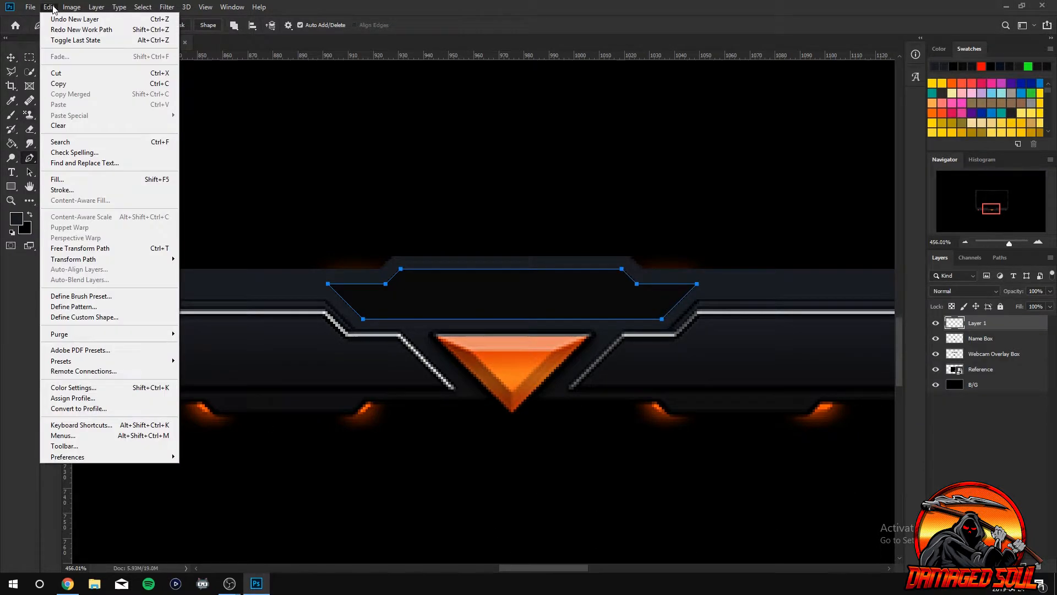
right_click(463, 302)
click(510, 319)
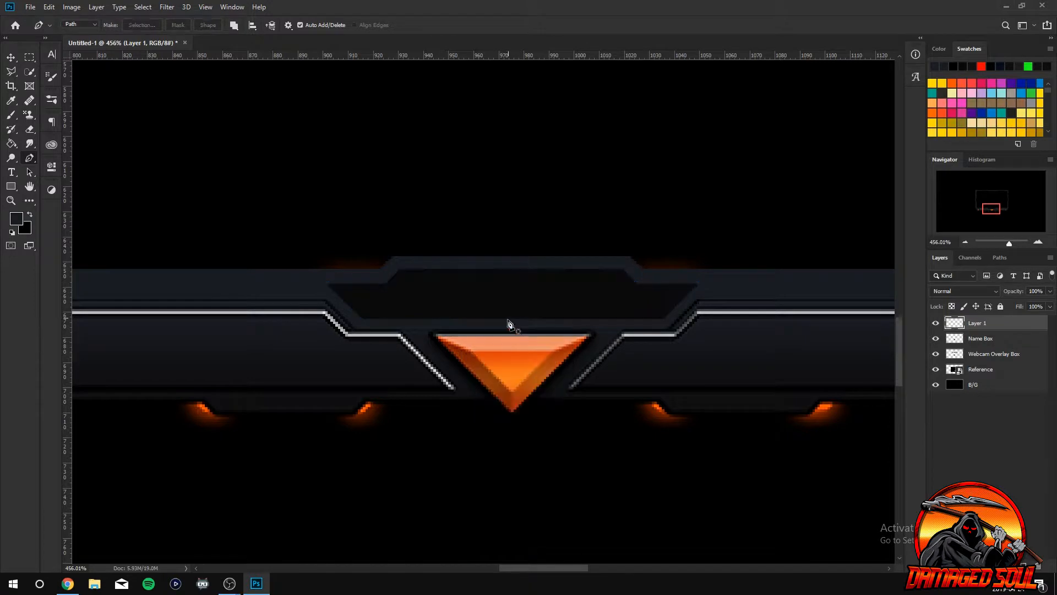
Start a Pen path at the bottom bar's upper left corner and trace the diagonal down to its lower edge.
drag(531, 570, 491, 565)
scroll(492, 565, up, 1)
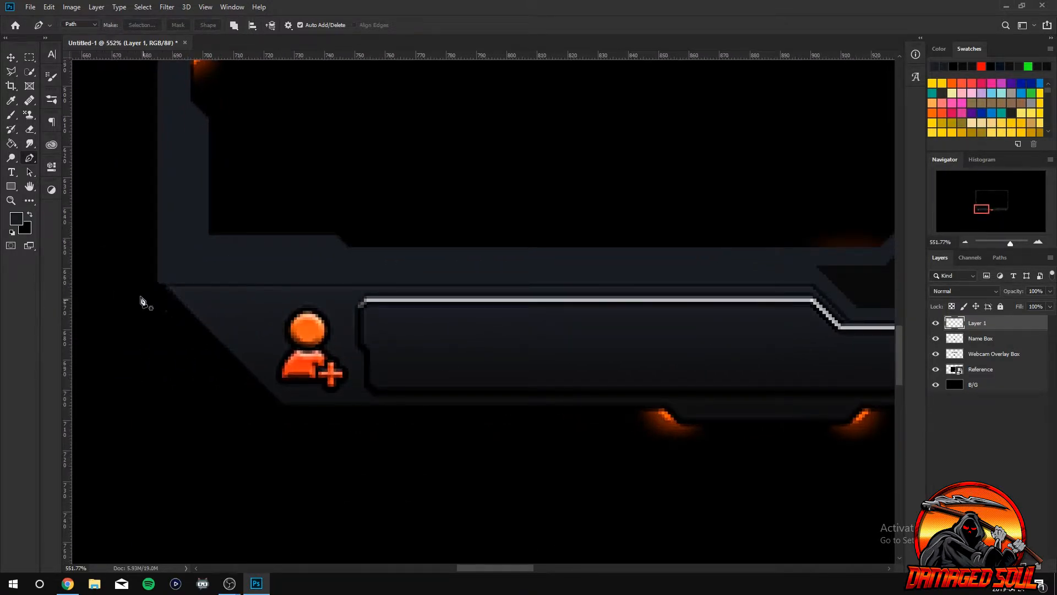
scroll(171, 295, up, 2)
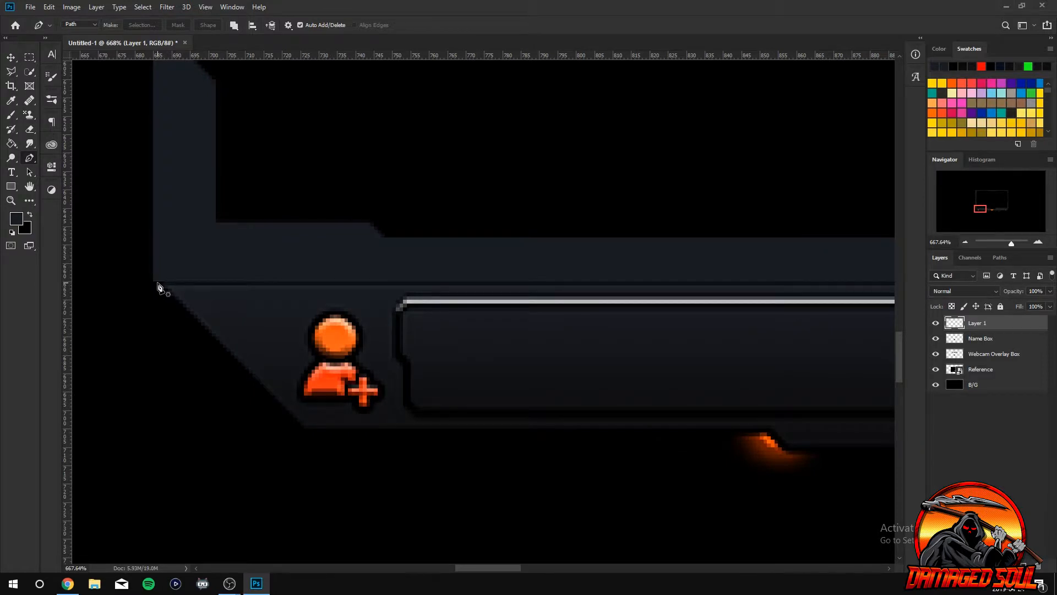
click(154, 282)
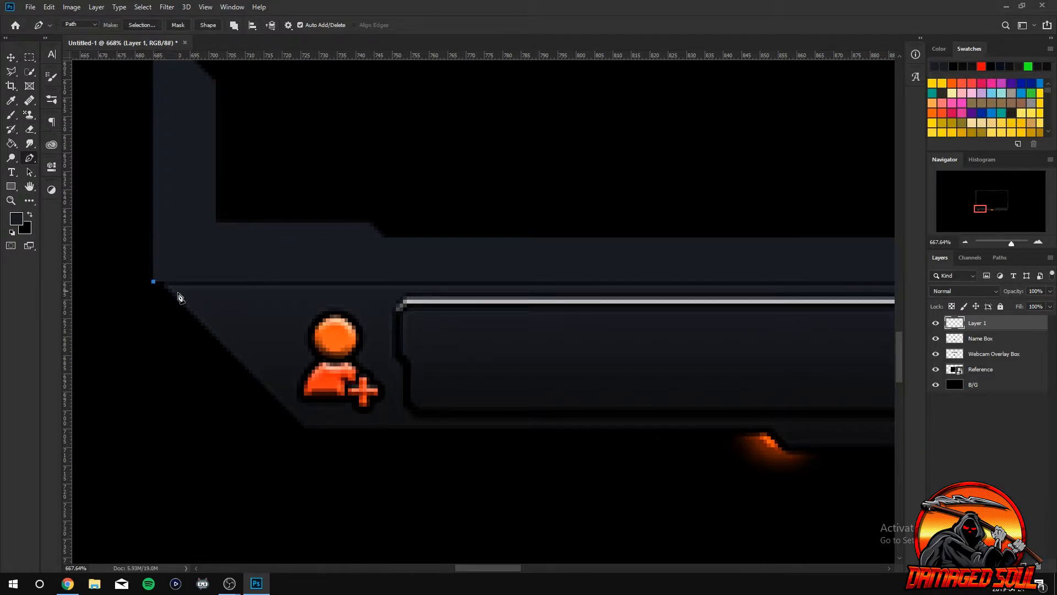
click(304, 432)
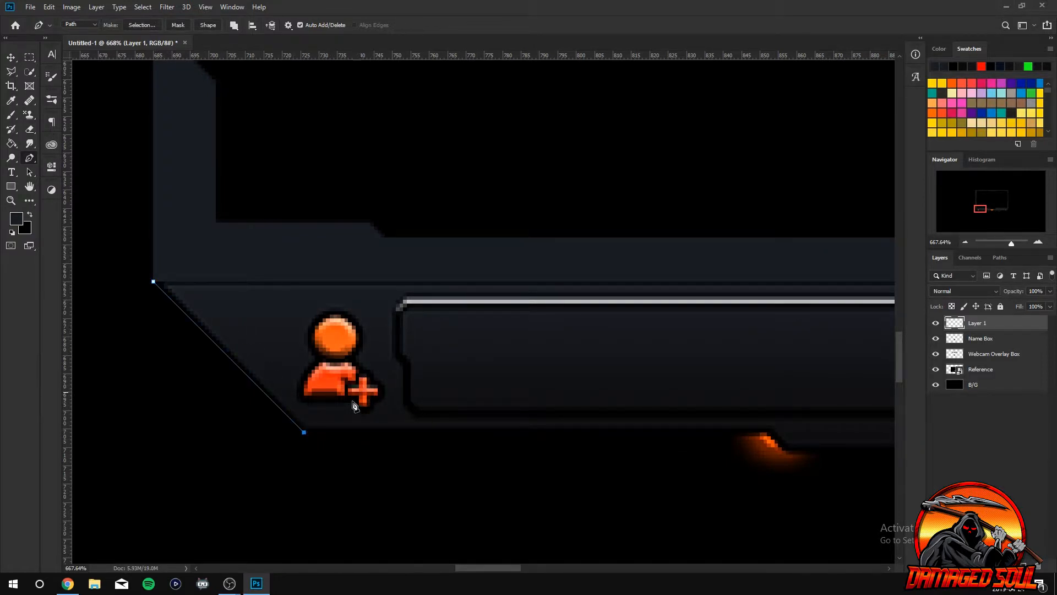
Continue the path along the bar's lower edge and around the left protruding tab between the orange glows.
drag(501, 567, 541, 569)
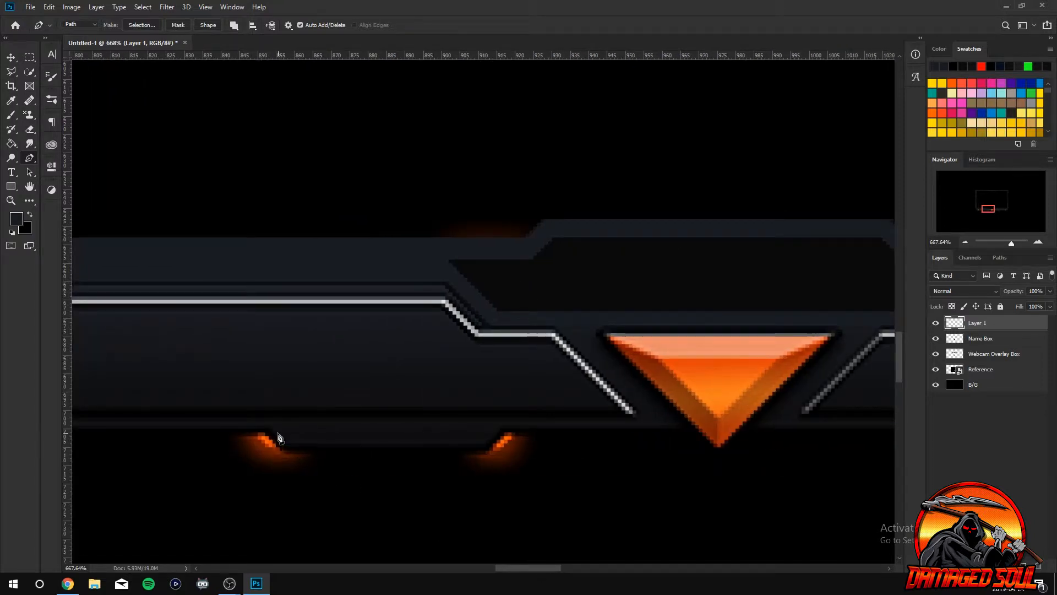
click(272, 433)
click(290, 451)
click(490, 451)
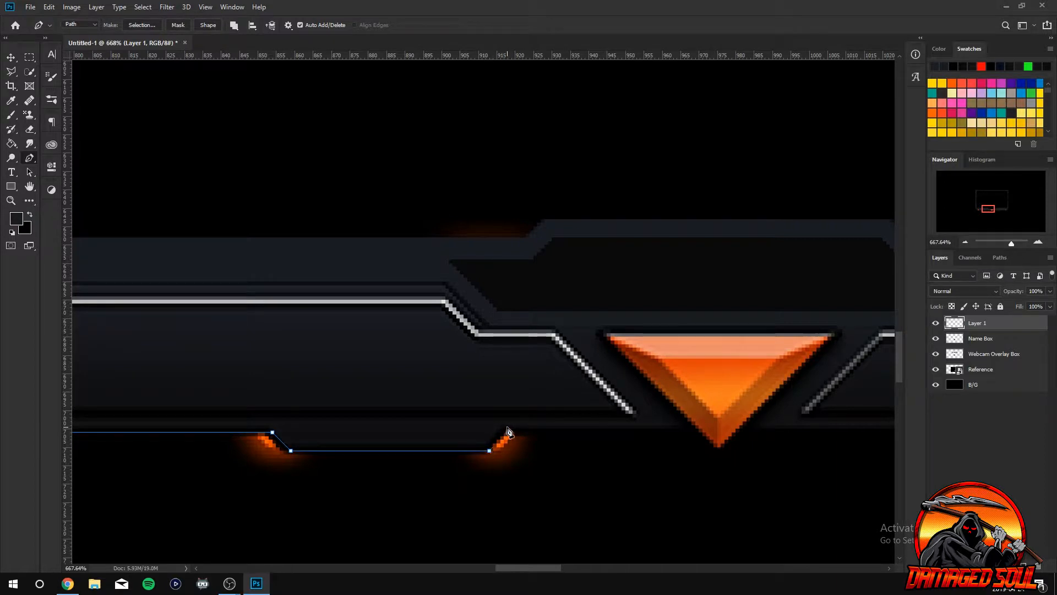
click(507, 432)
key(ctrl+z)
click(508, 432)
Extend the path beneath the orange triangle and trace the right tab's first slope and base, aligned to a new horizontal guide.
scroll(543, 570, right, 5)
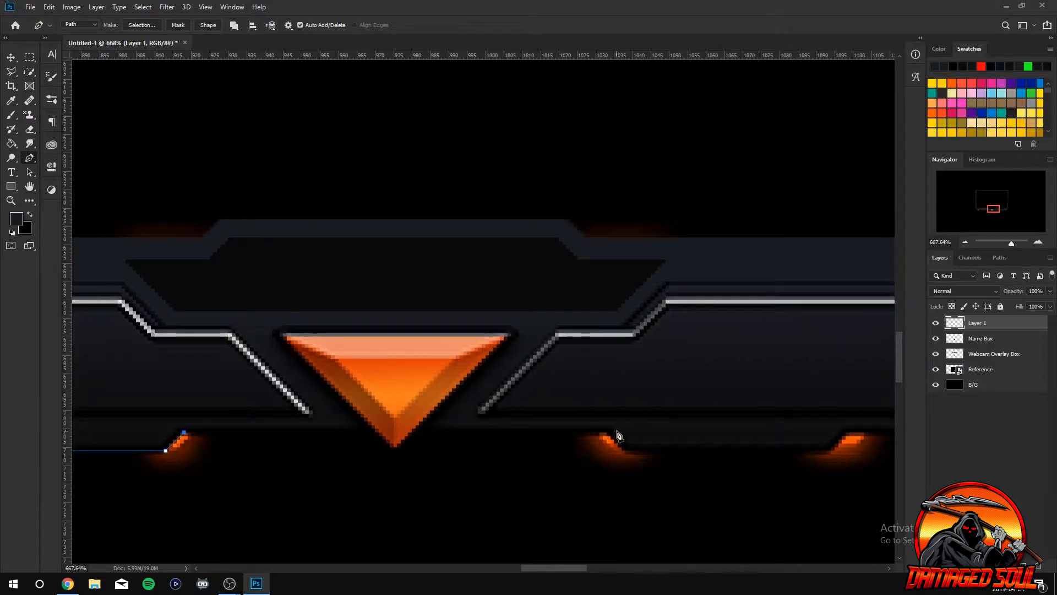
click(610, 432)
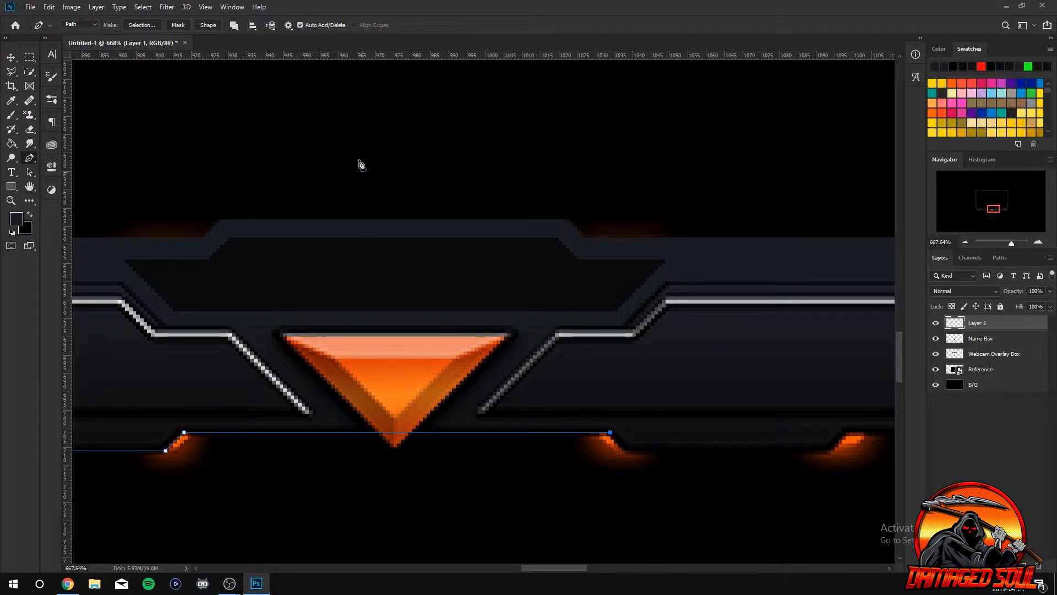
drag(359, 58, 358, 451)
key(ctrl+semicolon)
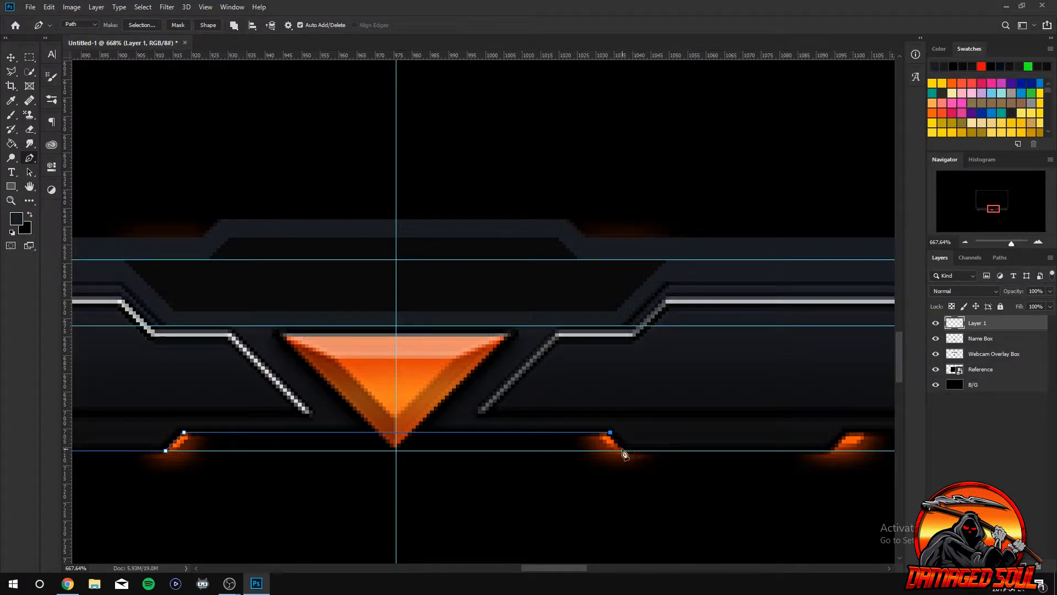
drag(625, 447, 628, 450)
drag(558, 569, 583, 569)
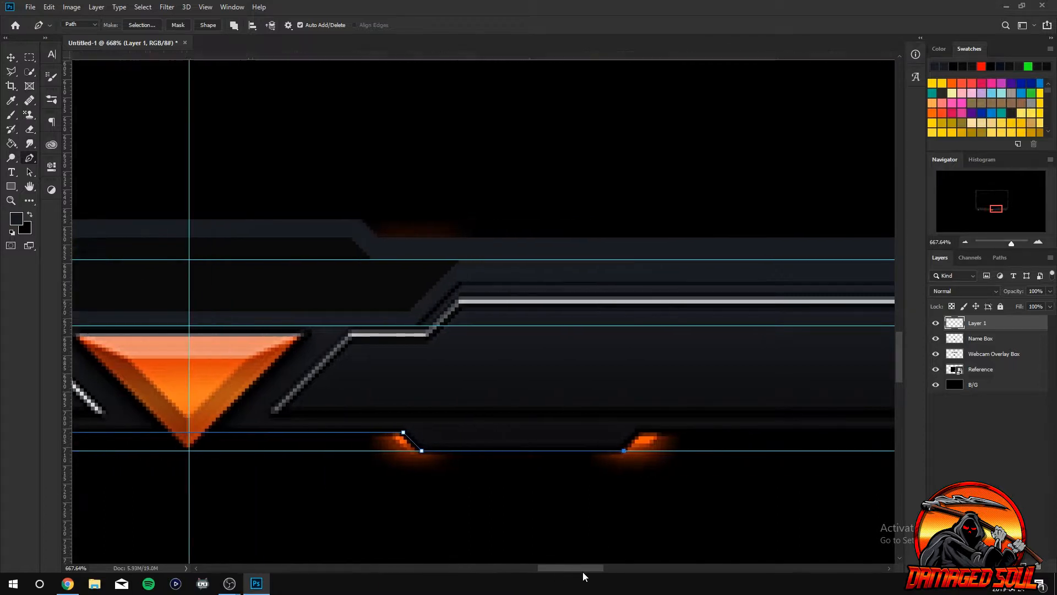
Add a horizontal guide along the bar's lower edge, finish the right tab, and extend the path to the bar's lower right corner.
click(642, 432)
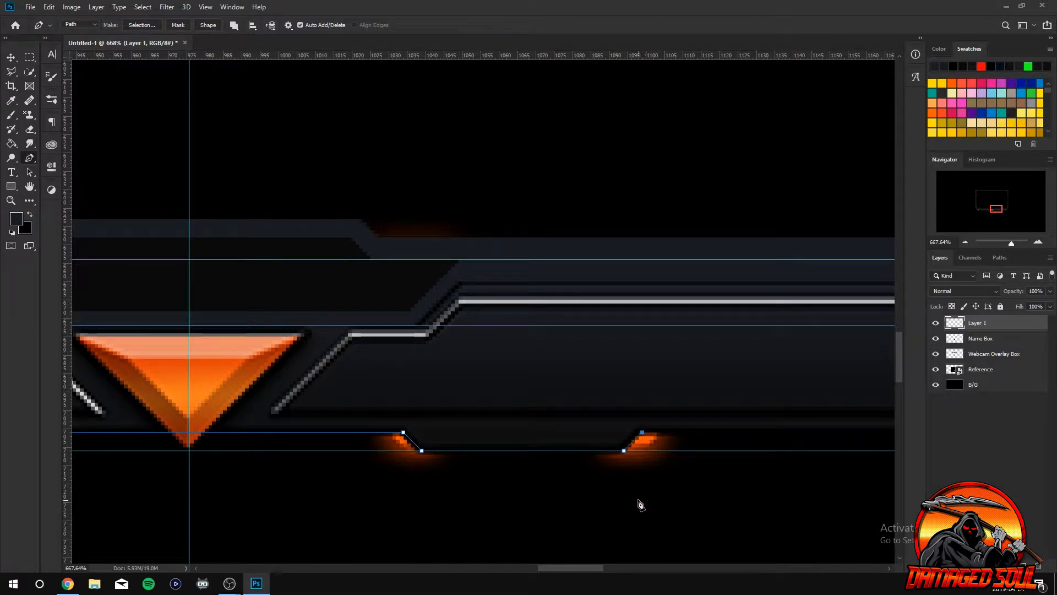
key(ctrl+z)
drag(471, 54, 510, 432)
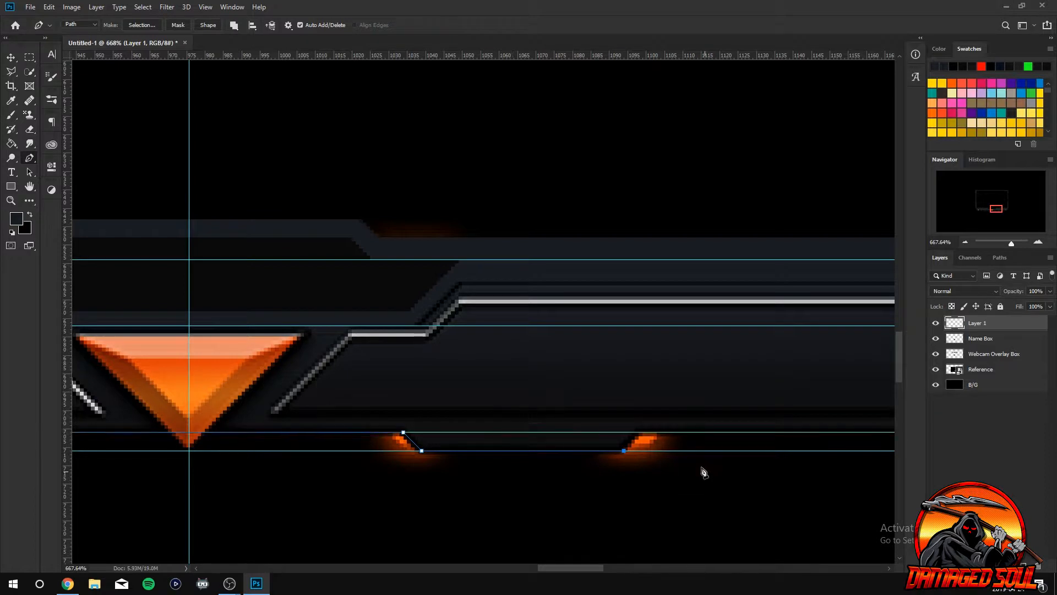
click(642, 432)
drag(567, 568, 594, 573)
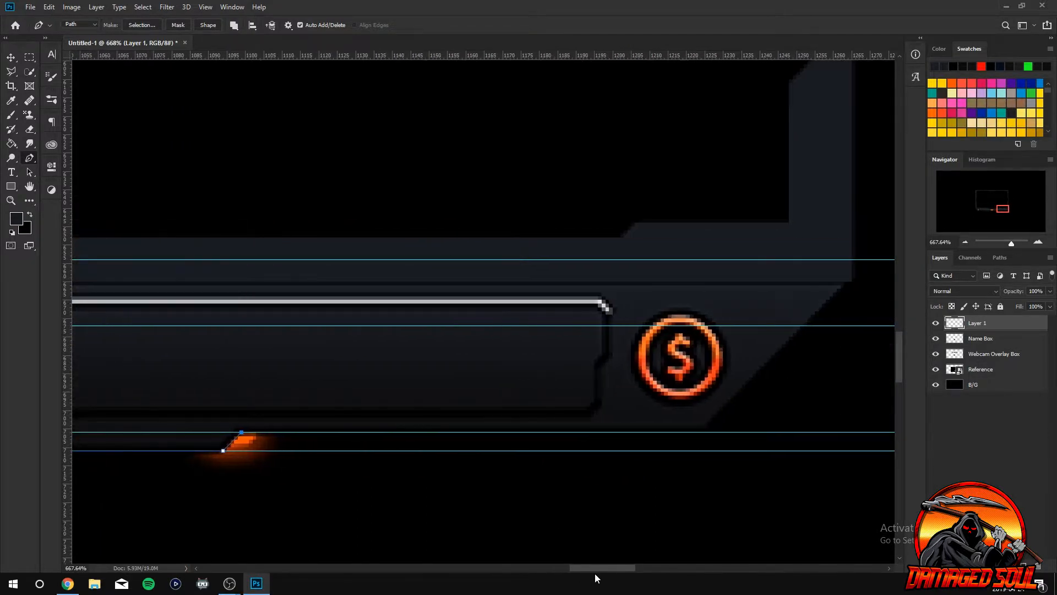
click(700, 432)
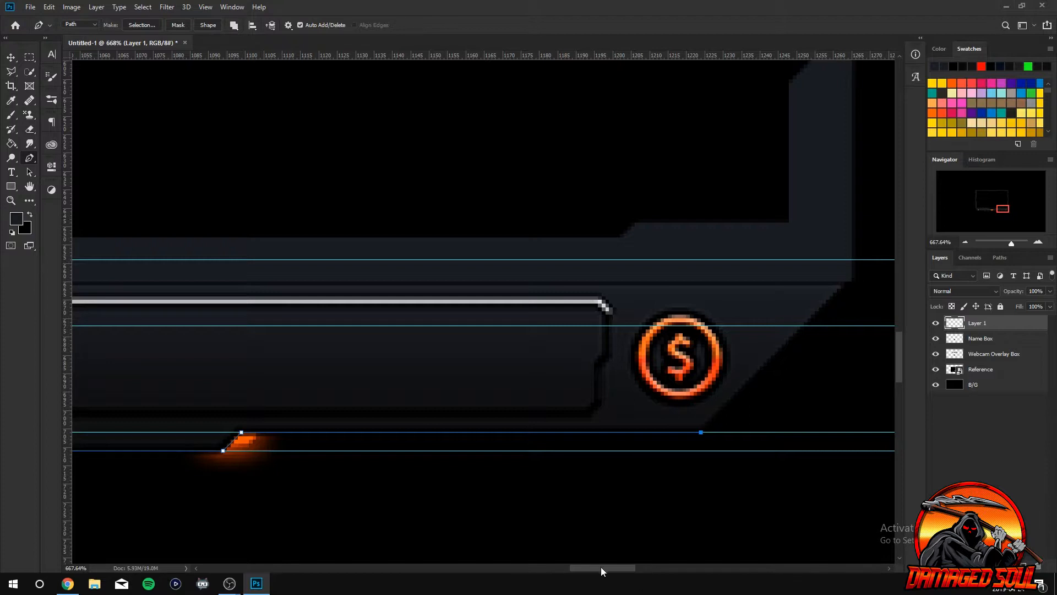
Place a horizontal guide at the path's starting corner and trace the right diagonal up to the bar's upper right corner.
drag(600, 570, 477, 570)
drag(464, 56, 472, 282)
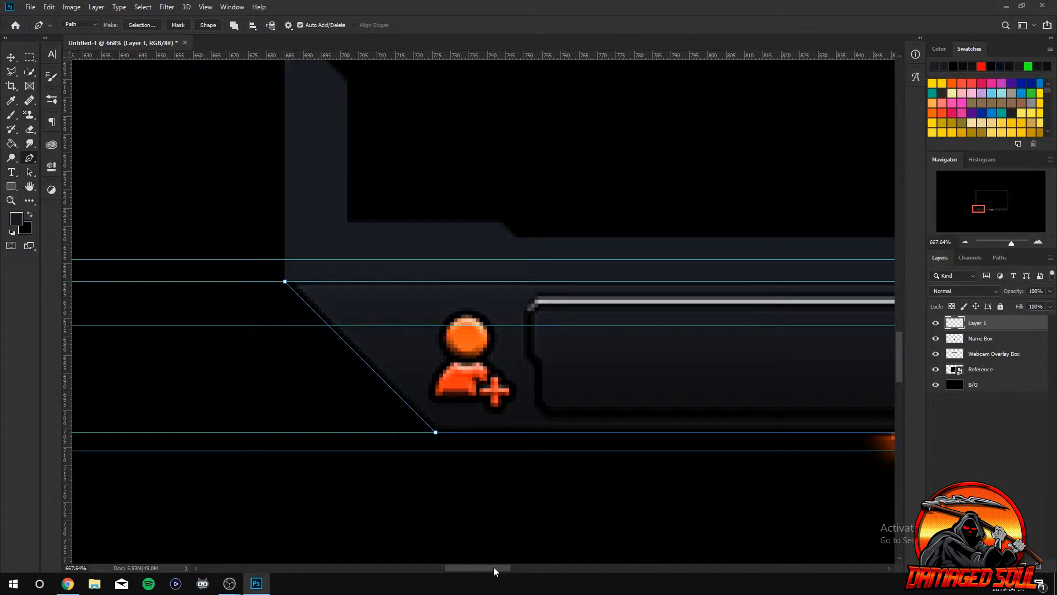
drag(493, 566, 656, 561)
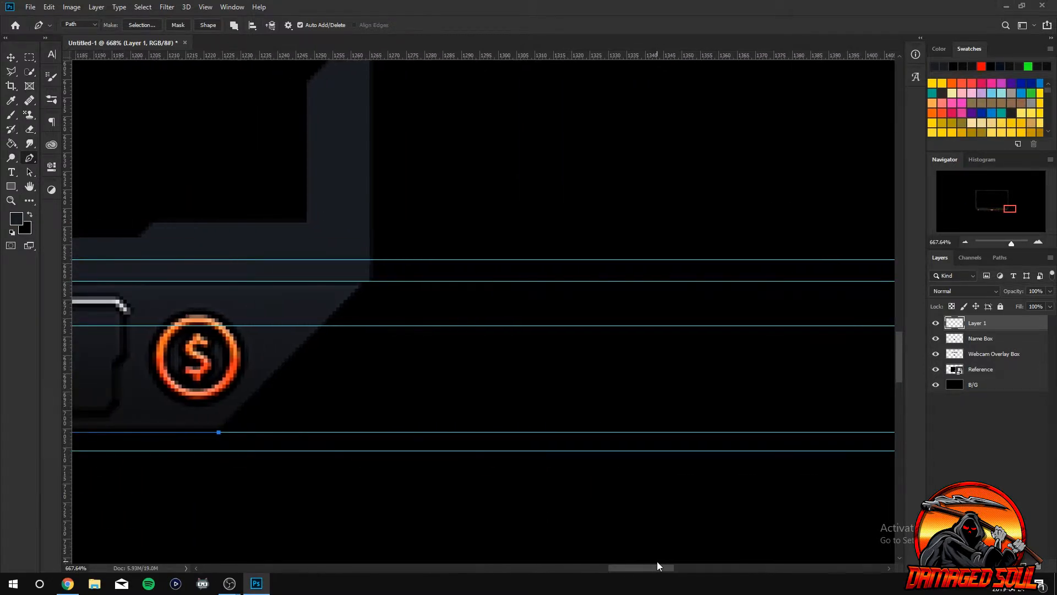
click(370, 282)
Trace the bar's upper edge back around the underside of the name plate and close the path at its starting corner.
drag(615, 571, 555, 570)
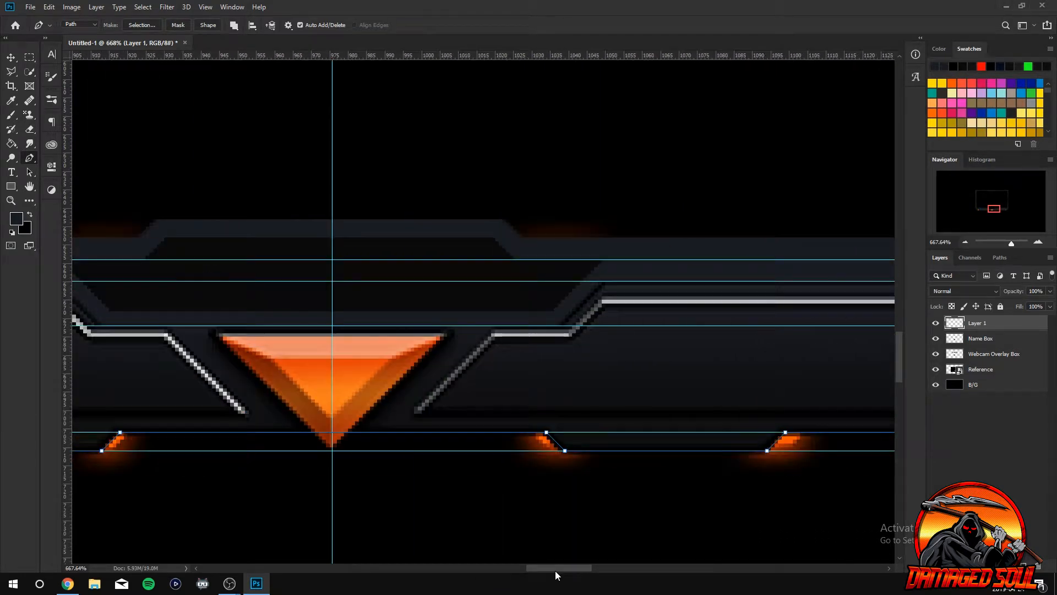
click(602, 282)
click(558, 326)
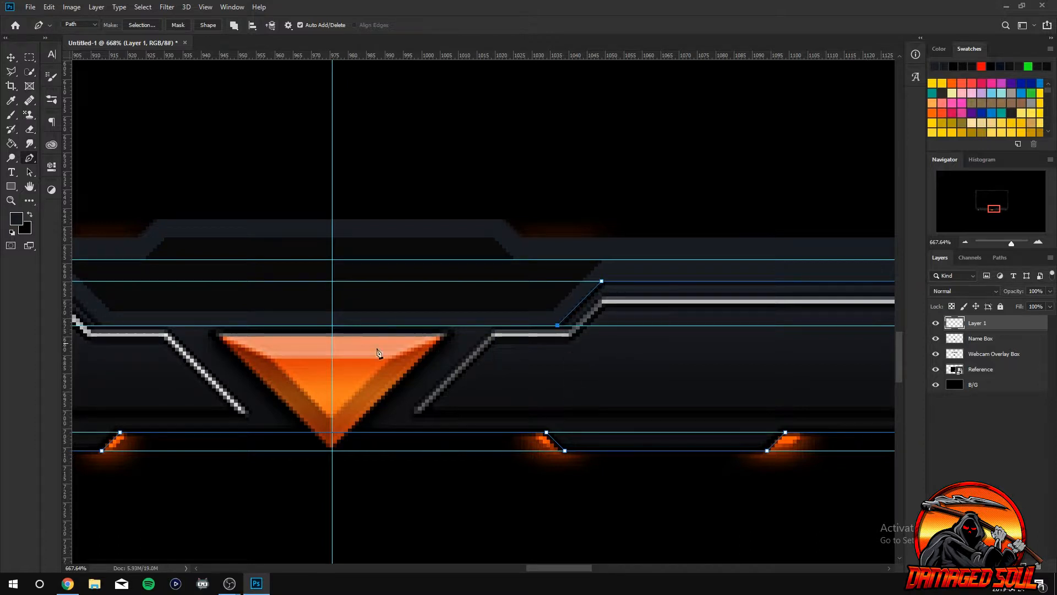
click(101, 325)
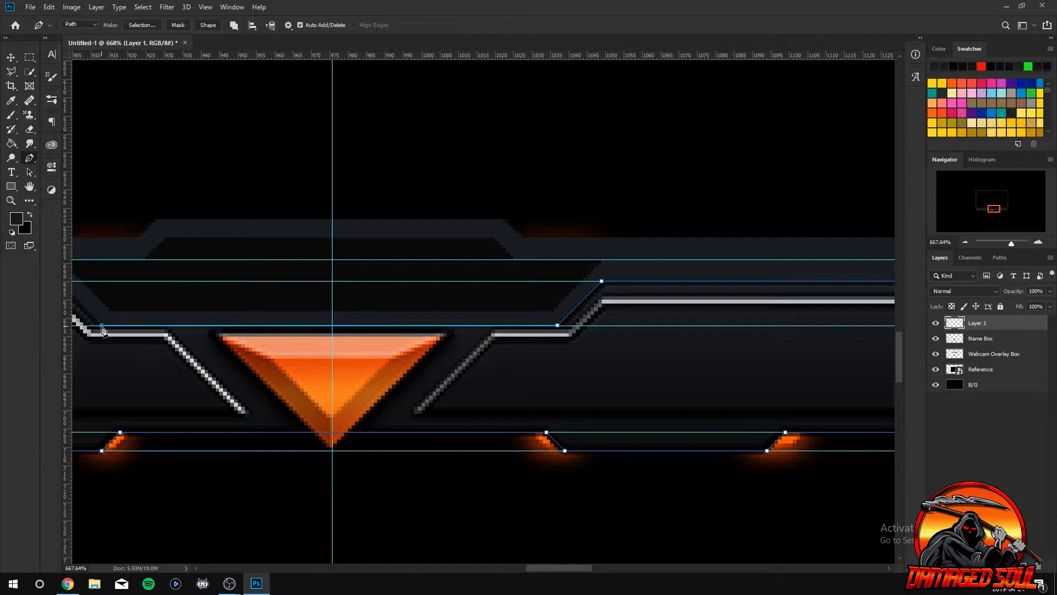
drag(579, 565, 539, 566)
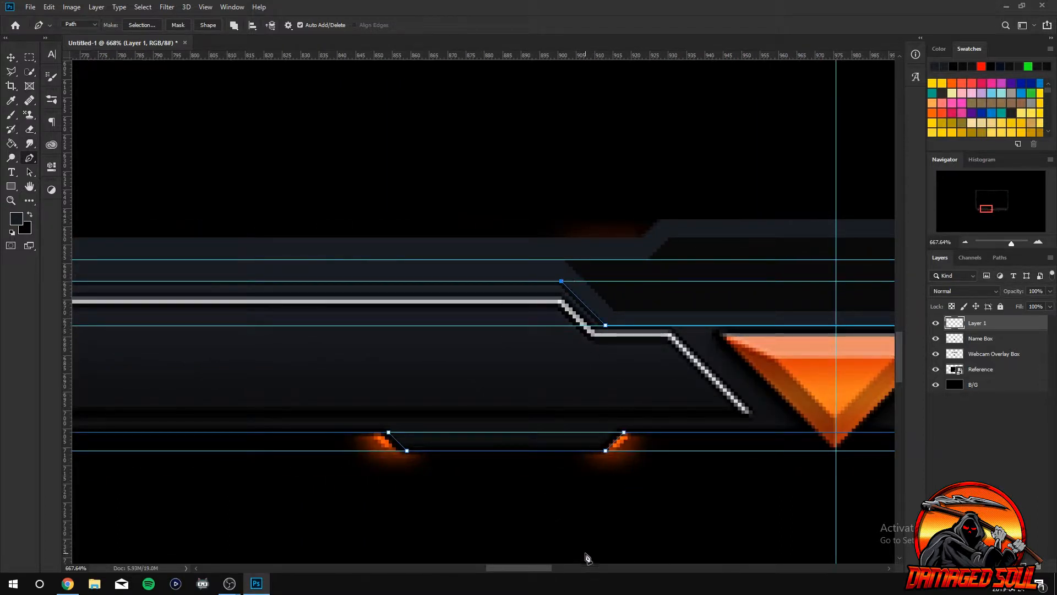
drag(545, 571, 495, 567)
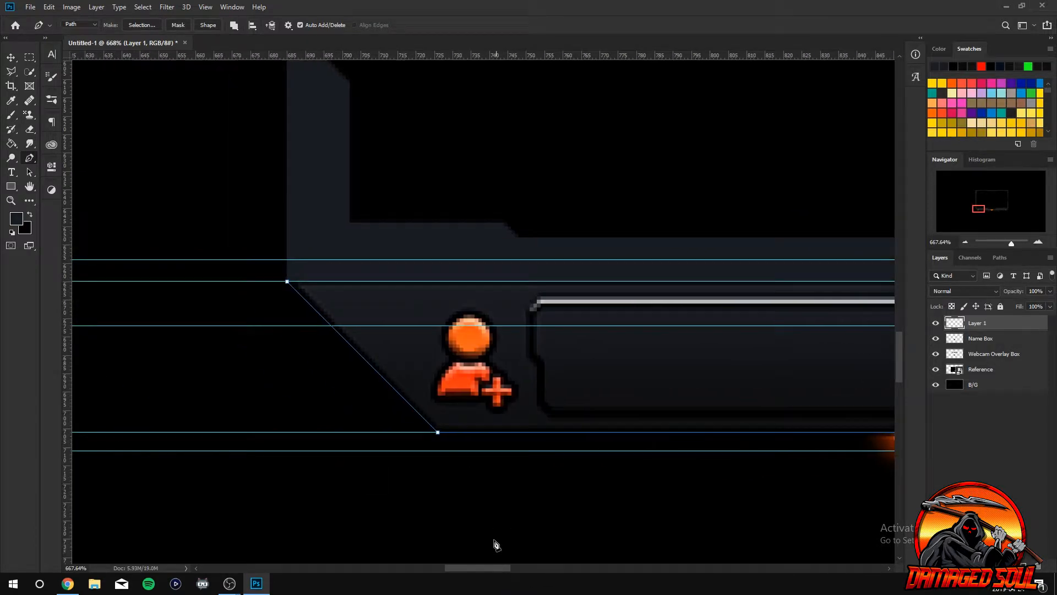
click(287, 281)
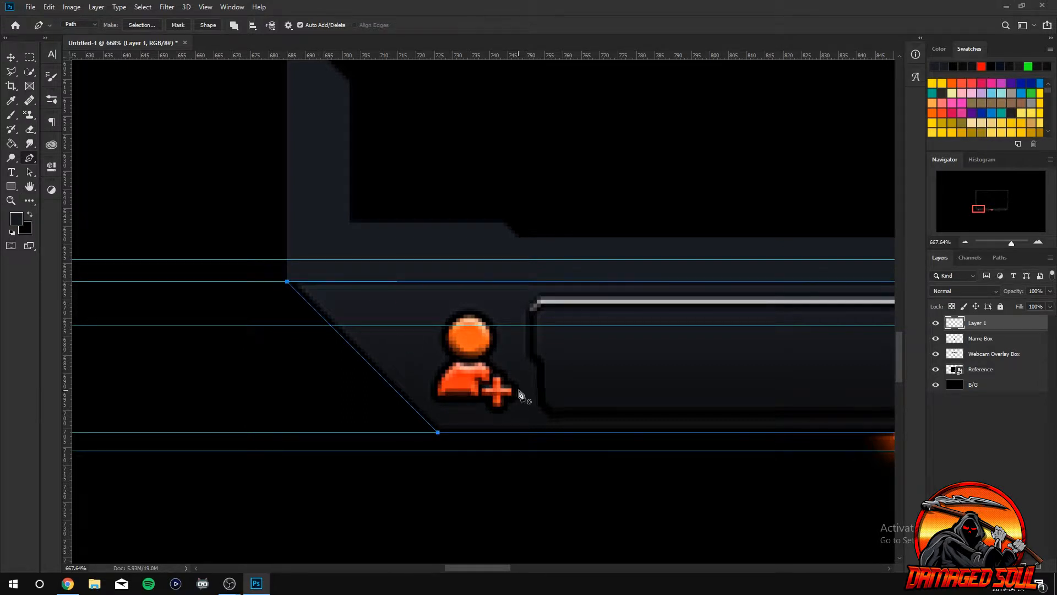
Fill the closed bottom bar path with the dark frame colour, and hide the path and guides.
right_click(573, 388)
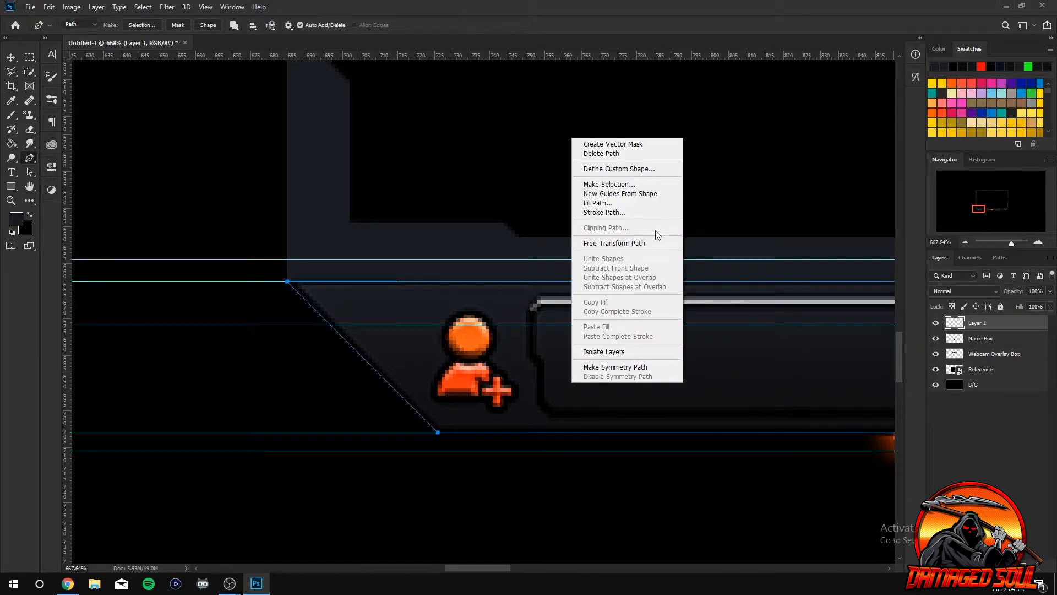
click(623, 203)
click(597, 150)
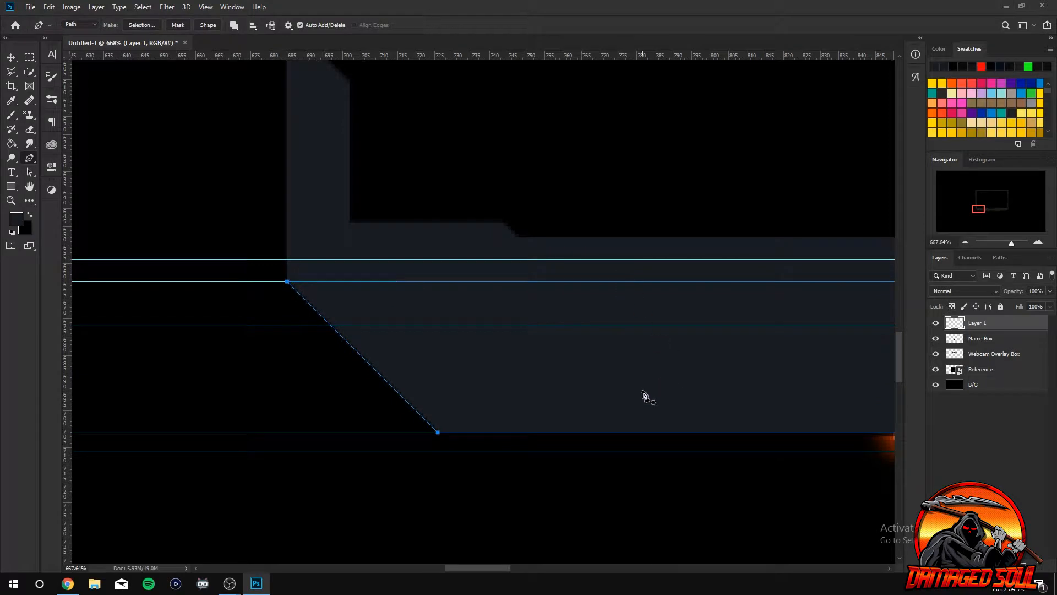
key(ctrl+h)
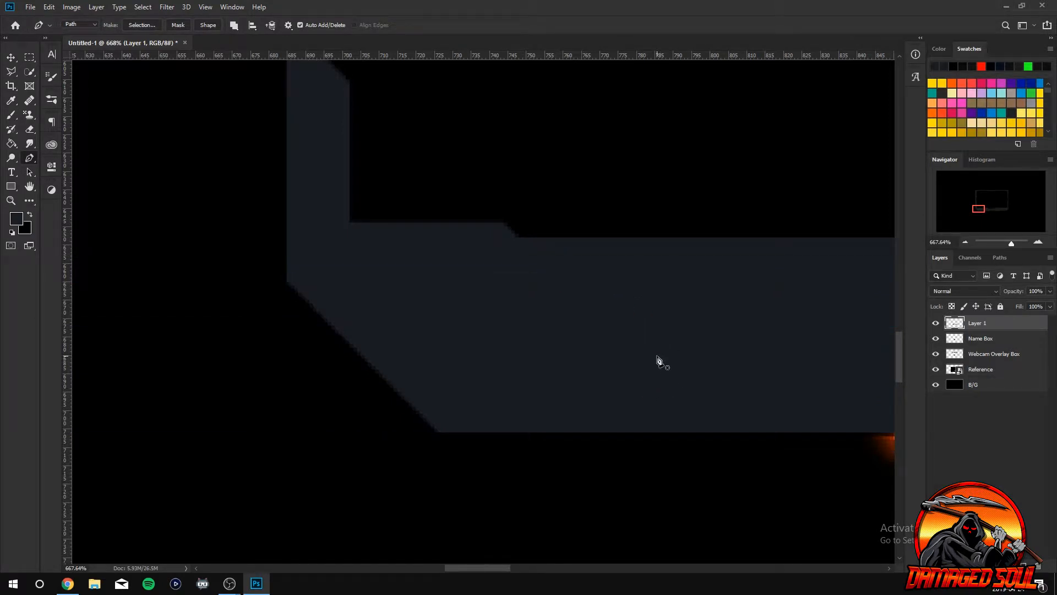
Hide the Reference layer to view the traced shapes alone, and rename the bottom bar's layer "ALert Box".
scroll(667, 388, down, 3)
scroll(682, 384, down, 1)
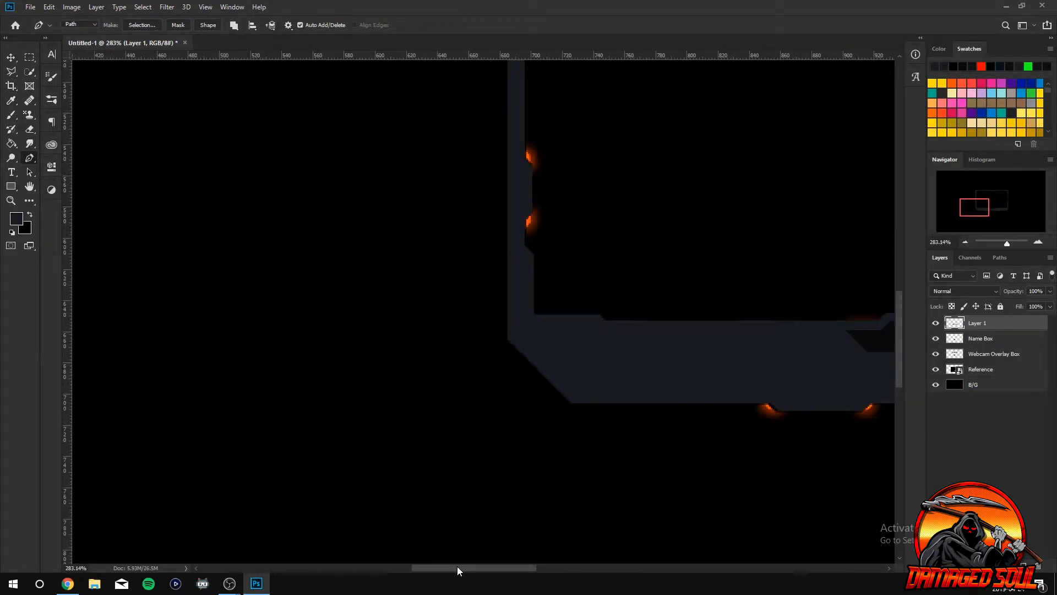
drag(457, 566, 540, 569)
scroll(478, 488, down, 1)
click(936, 369)
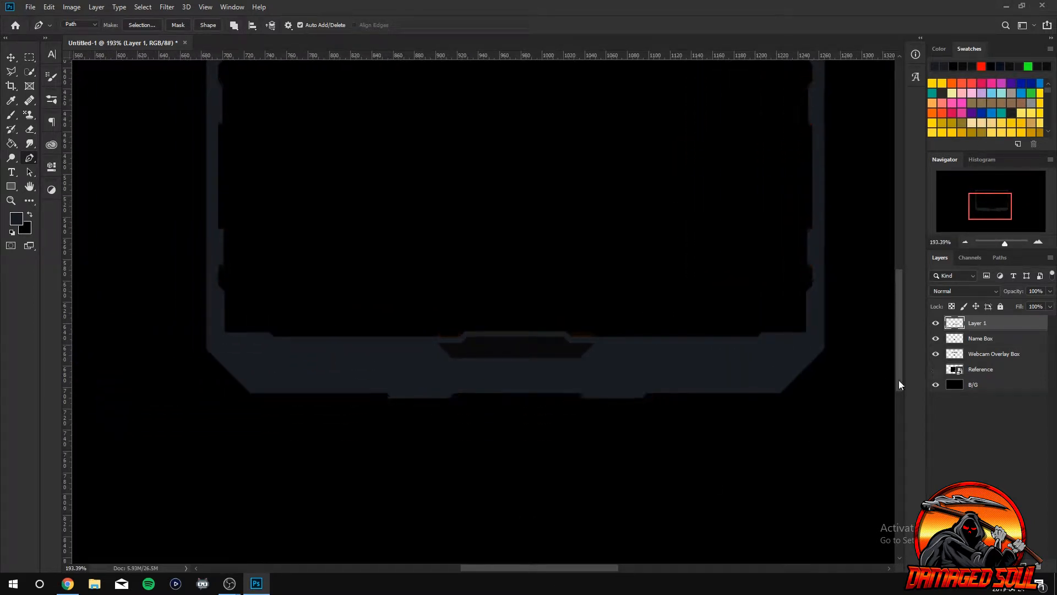
scroll(639, 431, down, 2)
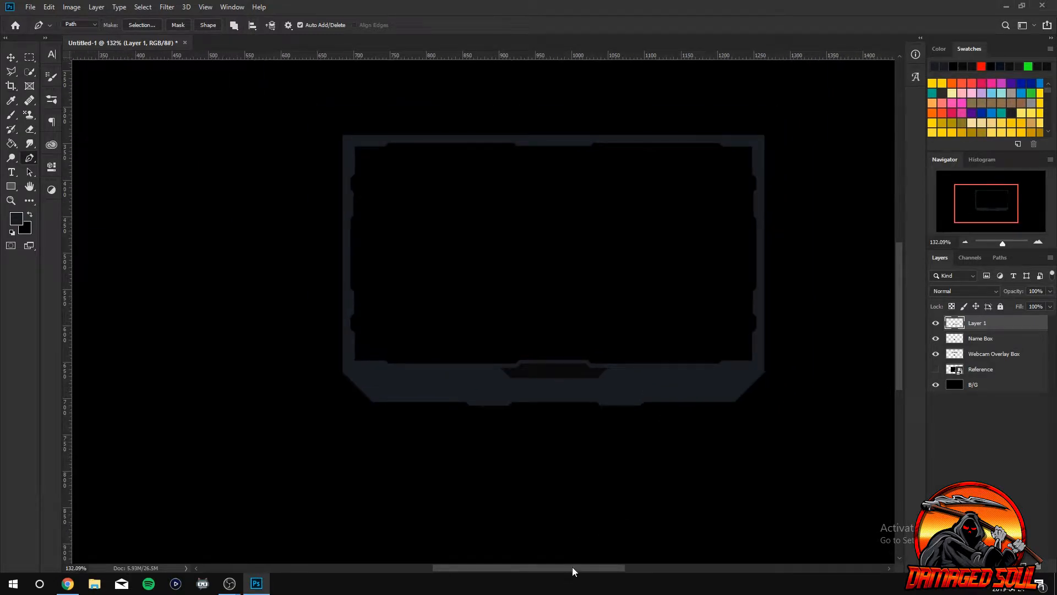
drag(572, 569, 599, 567)
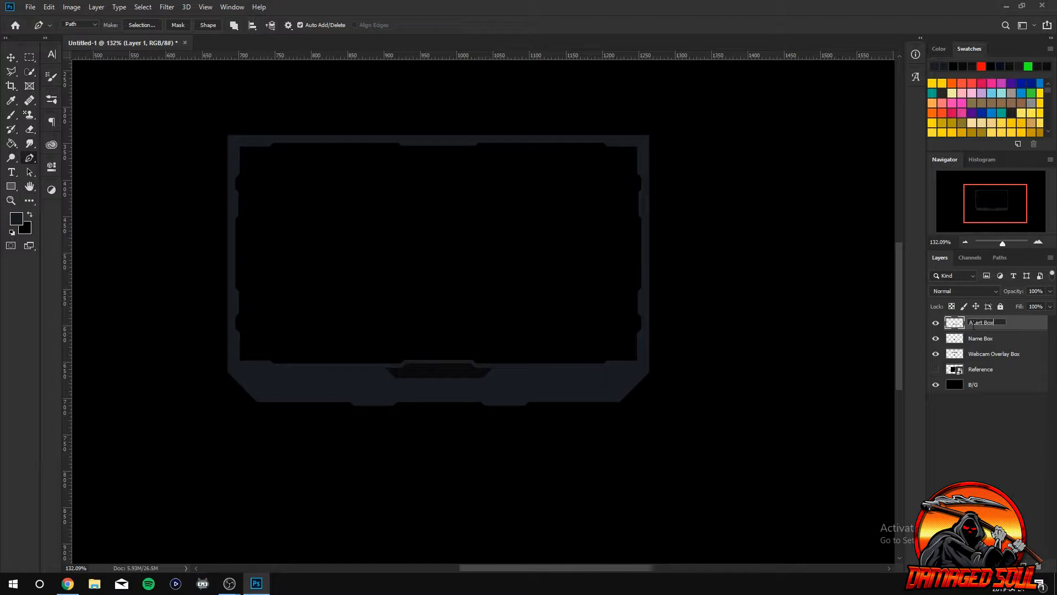
key(Return)
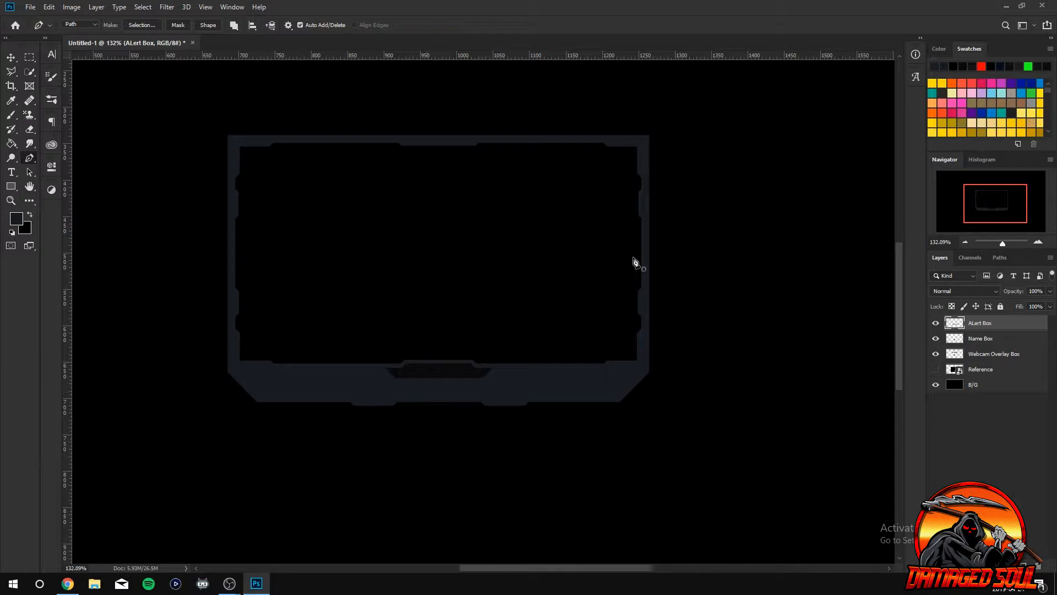
Show the Reference layer again and hide the ALert Box, Name Box and Webcam Overlay Box layers.
scroll(494, 380, up, 1)
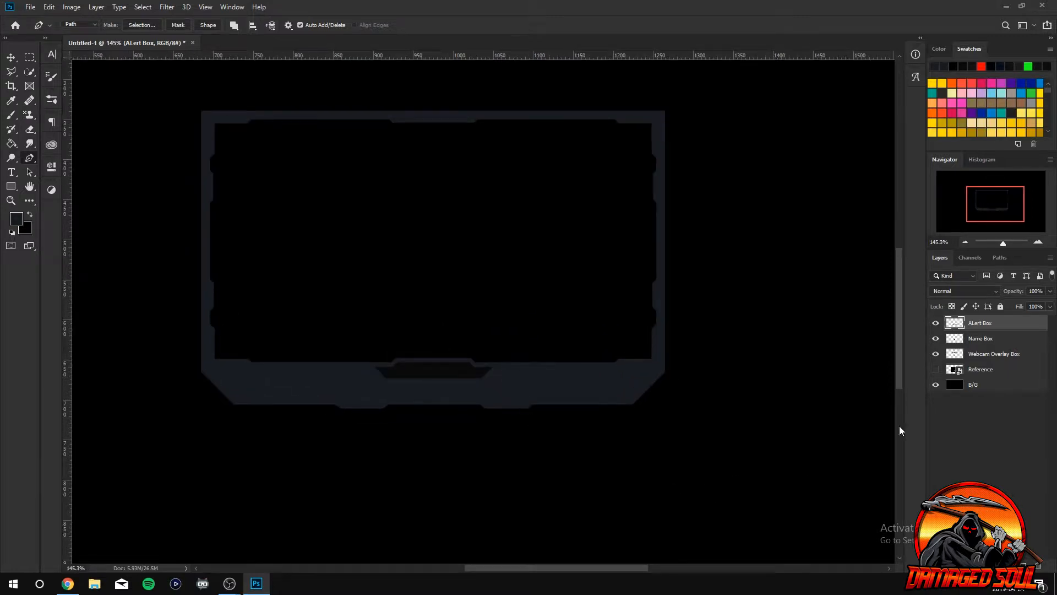
click(936, 369)
drag(936, 323, 936, 354)
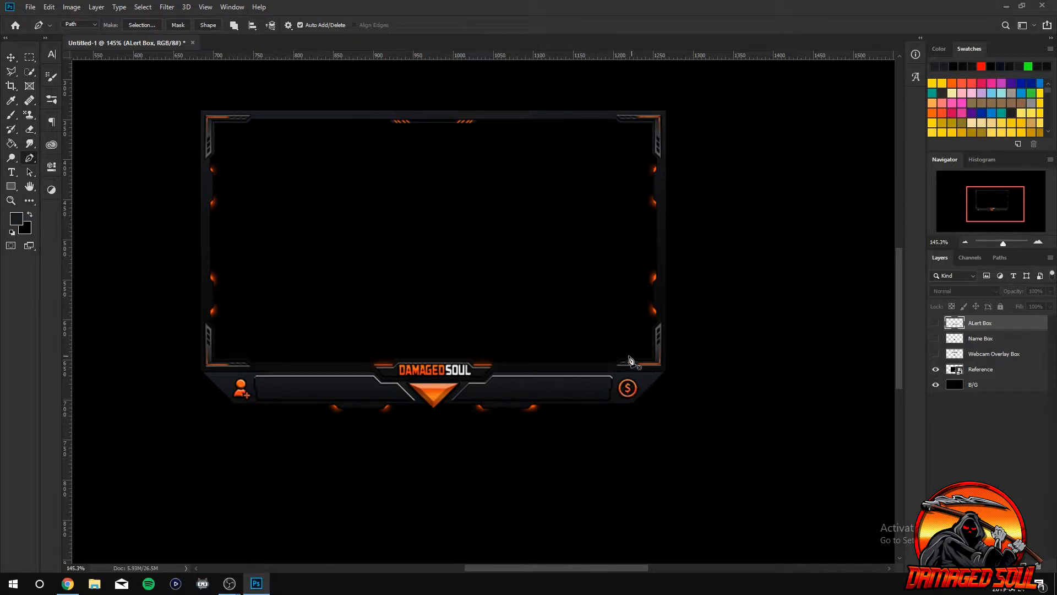
scroll(546, 401, up, 2)
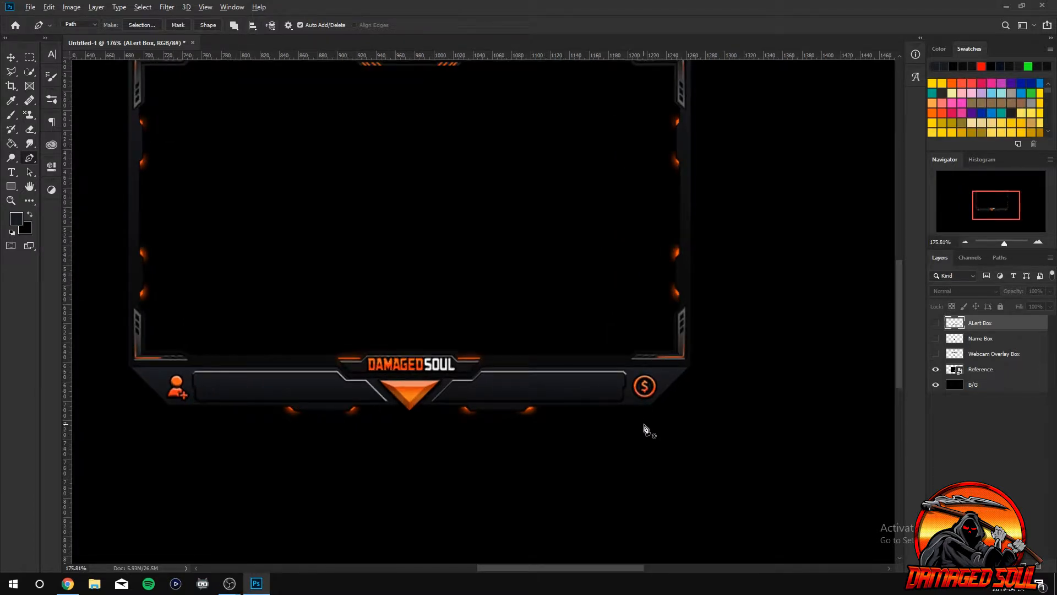
scroll(645, 429, up, 3)
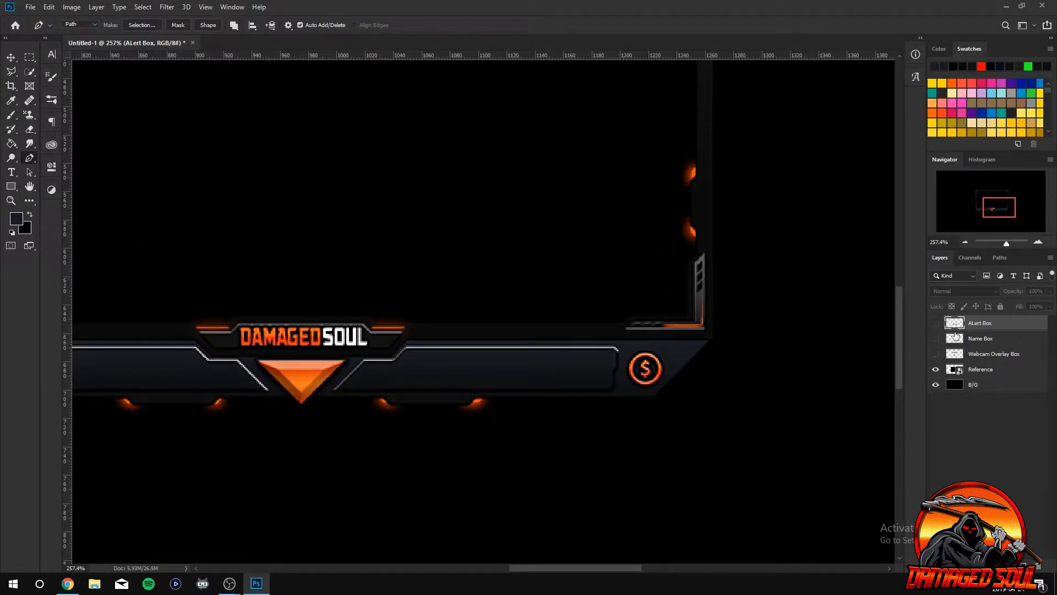
Add a new layer, move ALert Box beneath Webcam Overlay Box, and make the new layer active.
click(1026, 562)
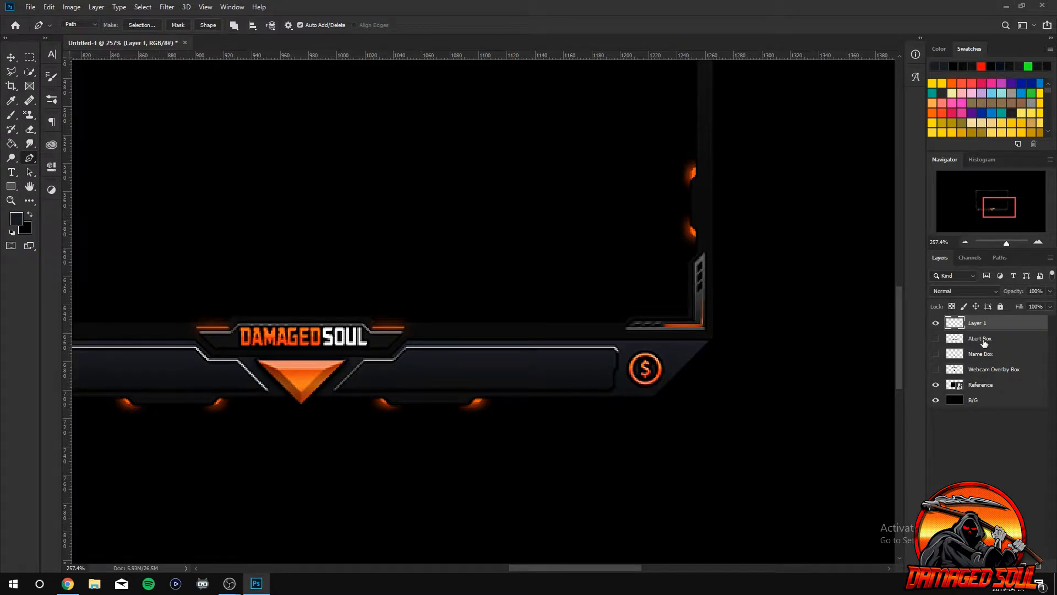
drag(984, 343, 993, 380)
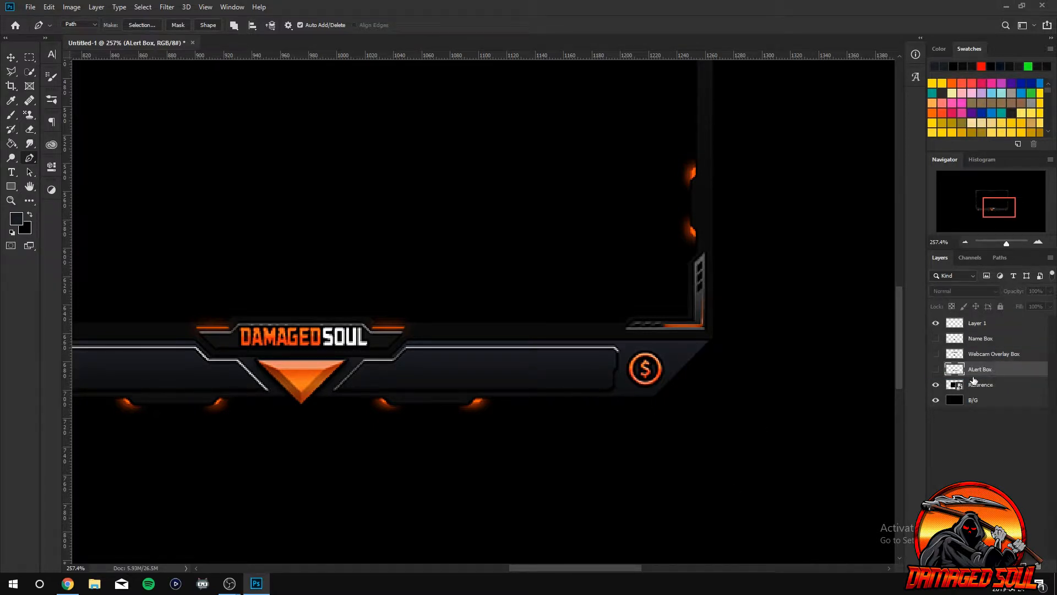
click(985, 329)
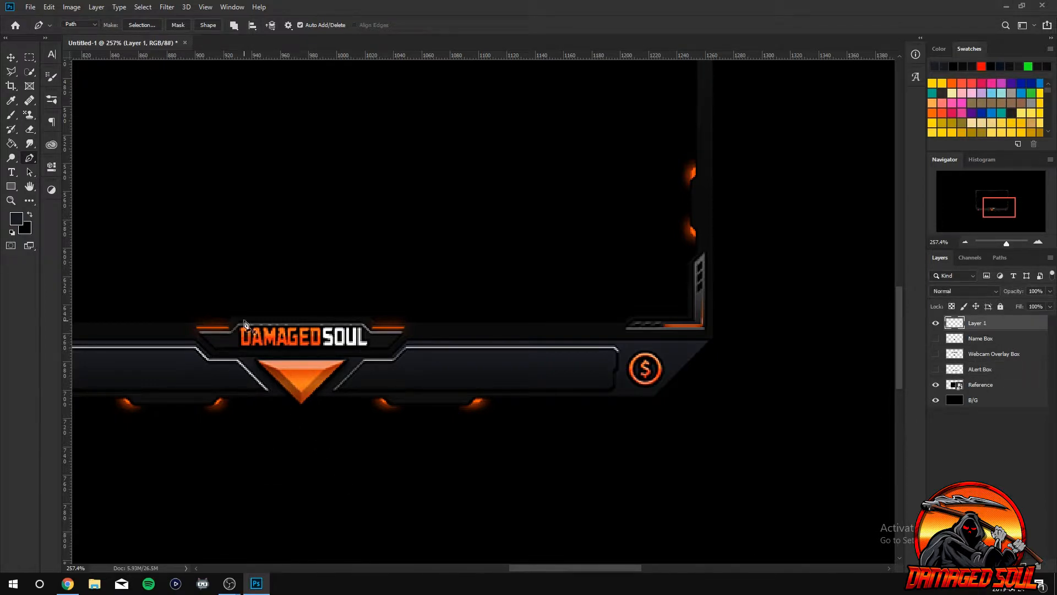
Trace the orange triangle below the name plate as a closed three-point path, aligning its upper corners to a horizontal guide.
drag(580, 570, 553, 570)
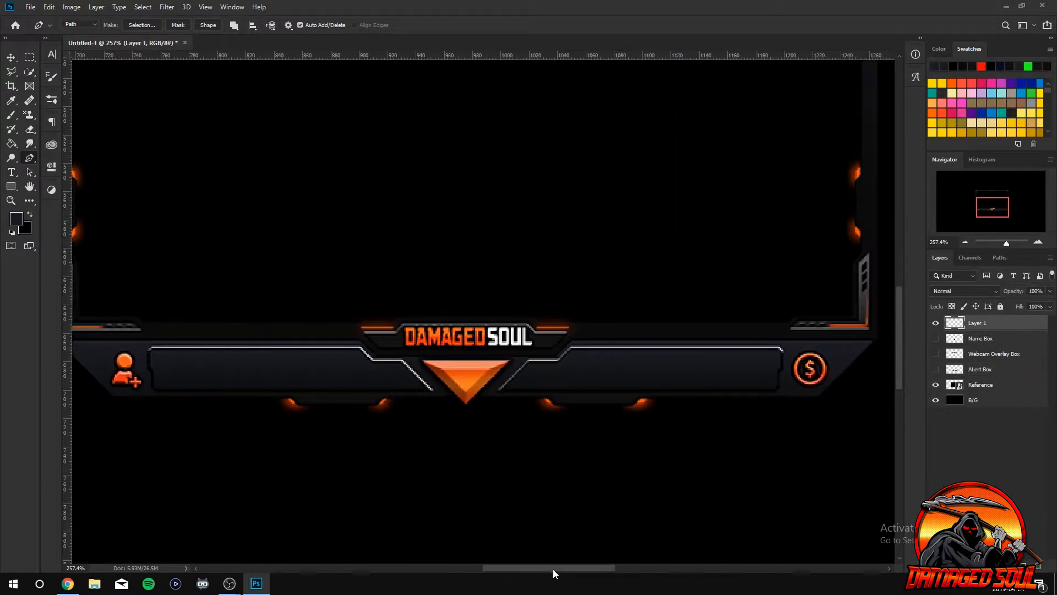
scroll(518, 425, up, 3)
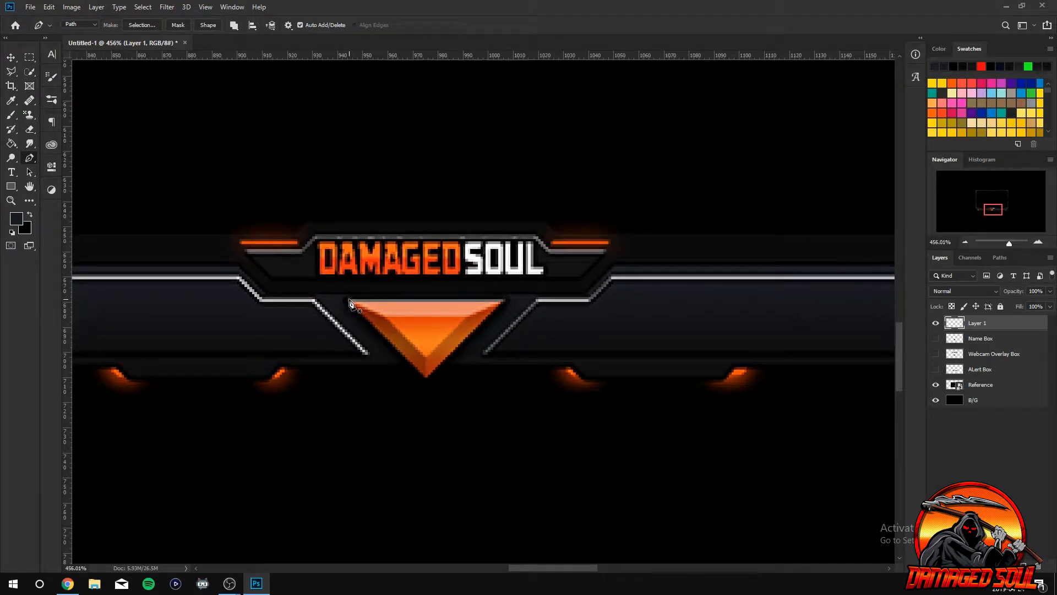
click(344, 300)
click(428, 381)
drag(334, 57, 400, 298)
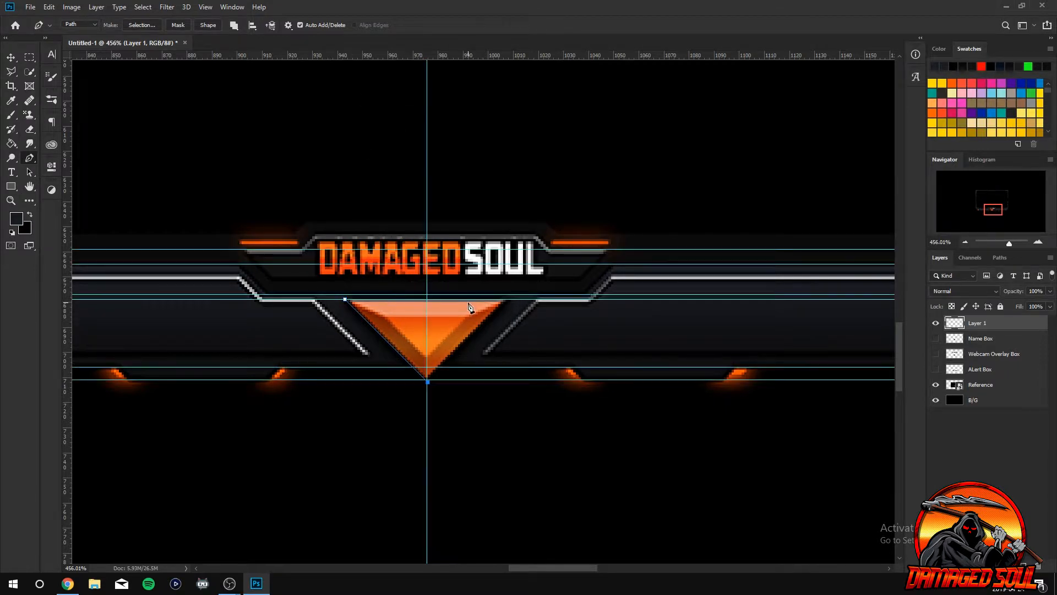
click(507, 302)
key(ctrl+z)
click(511, 299)
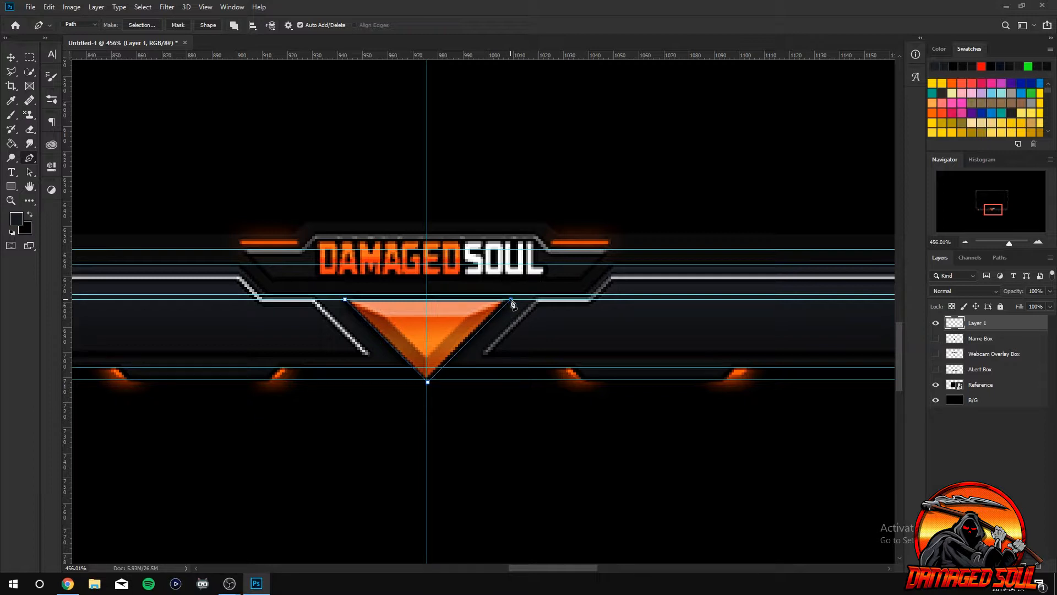
click(345, 299)
Try to fill the triangle path after sampling orange from the reference triangle.
right_click(429, 334)
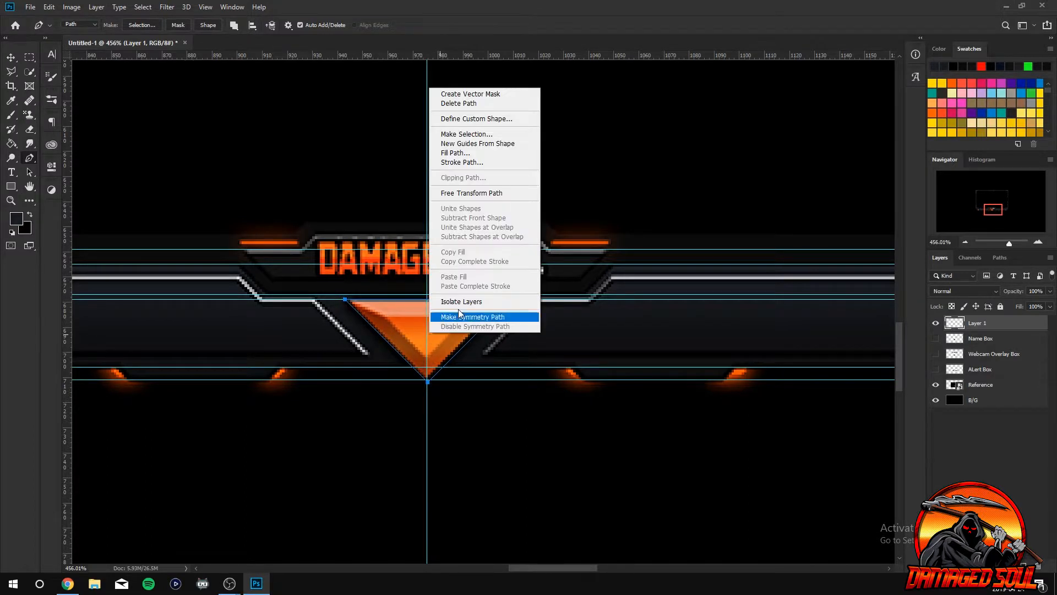
click(470, 153)
click(435, 331)
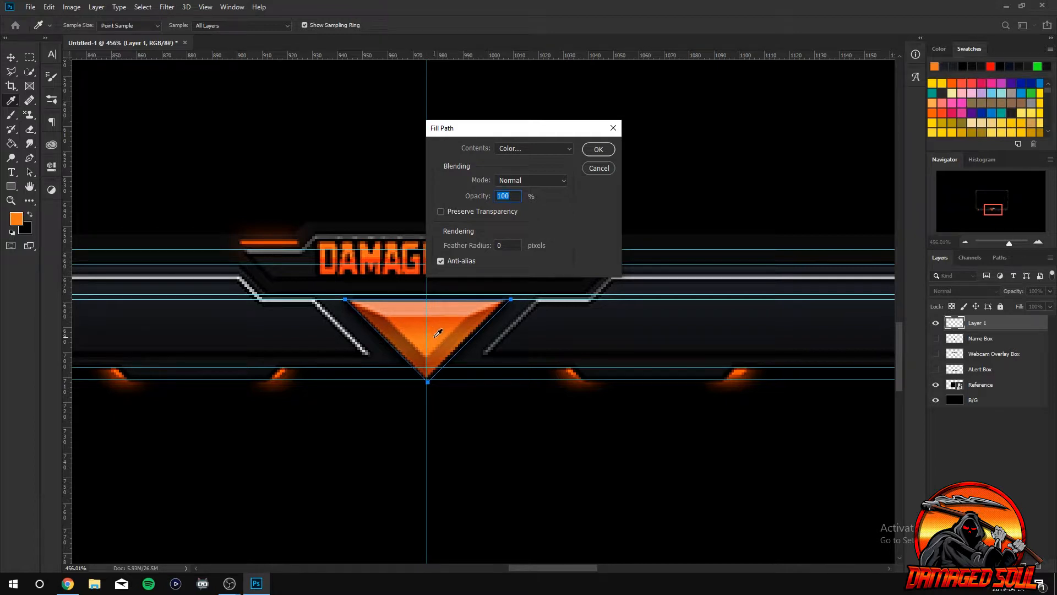
click(596, 149)
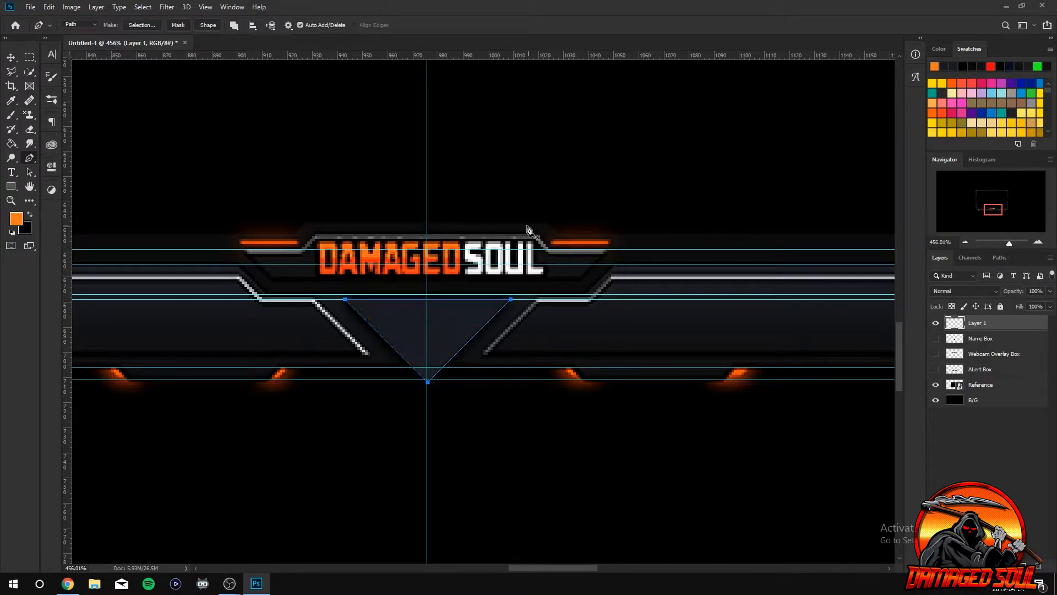
Fill the triangle path with a custom bright orange chosen in the colour picker, and hide the path and guides.
right_click(441, 319)
click(474, 384)
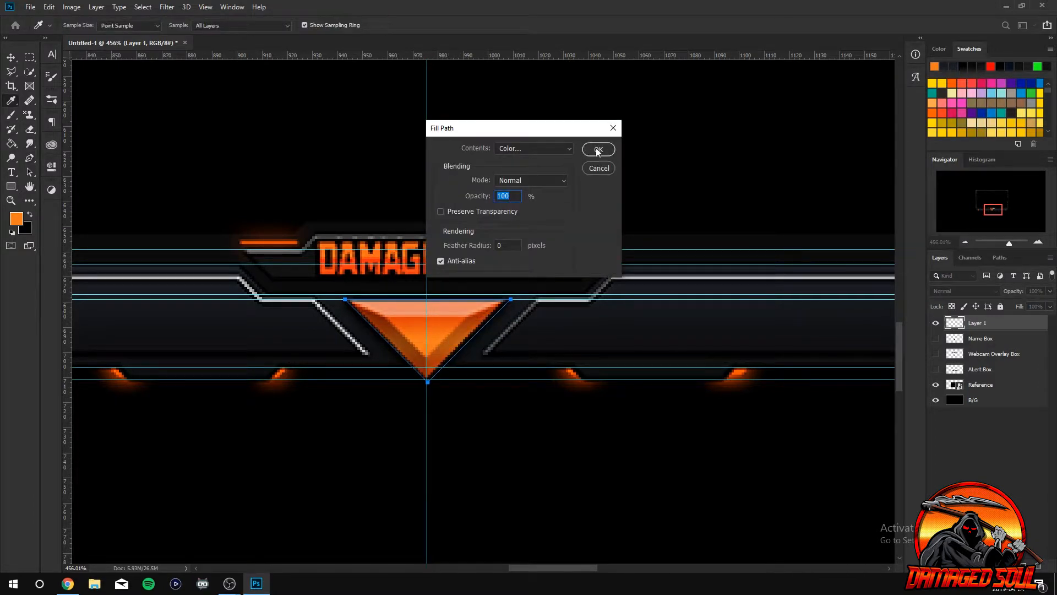
click(557, 150)
click(537, 177)
drag(441, 329, 437, 343)
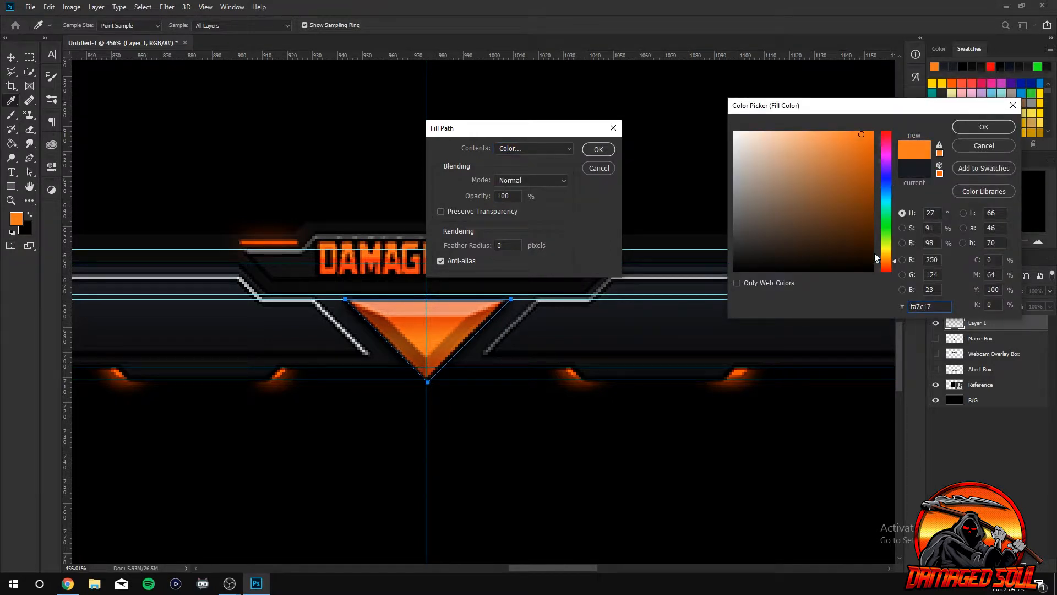
text(ff6000)
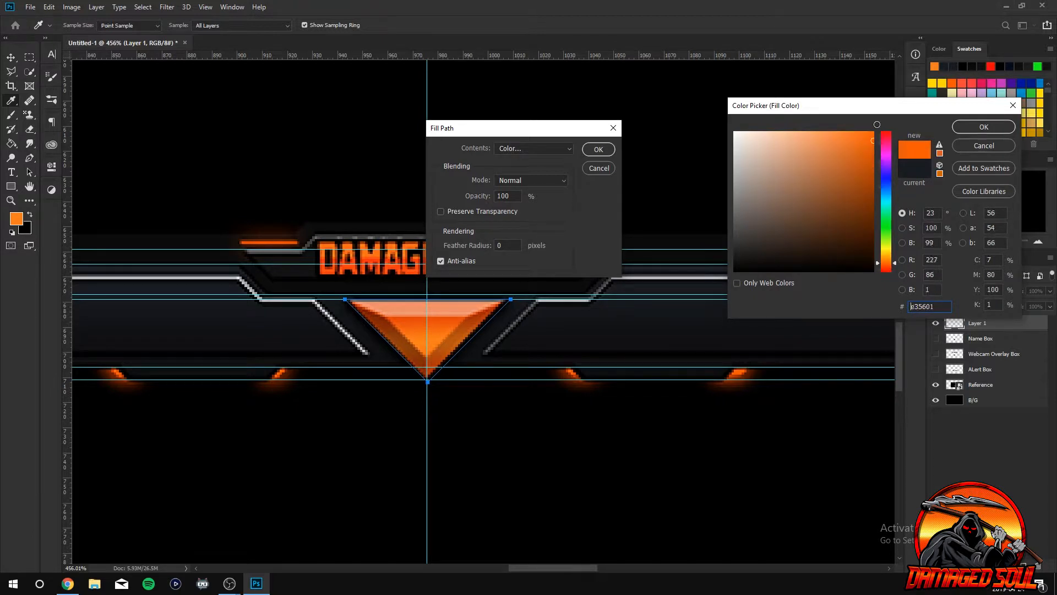
click(984, 127)
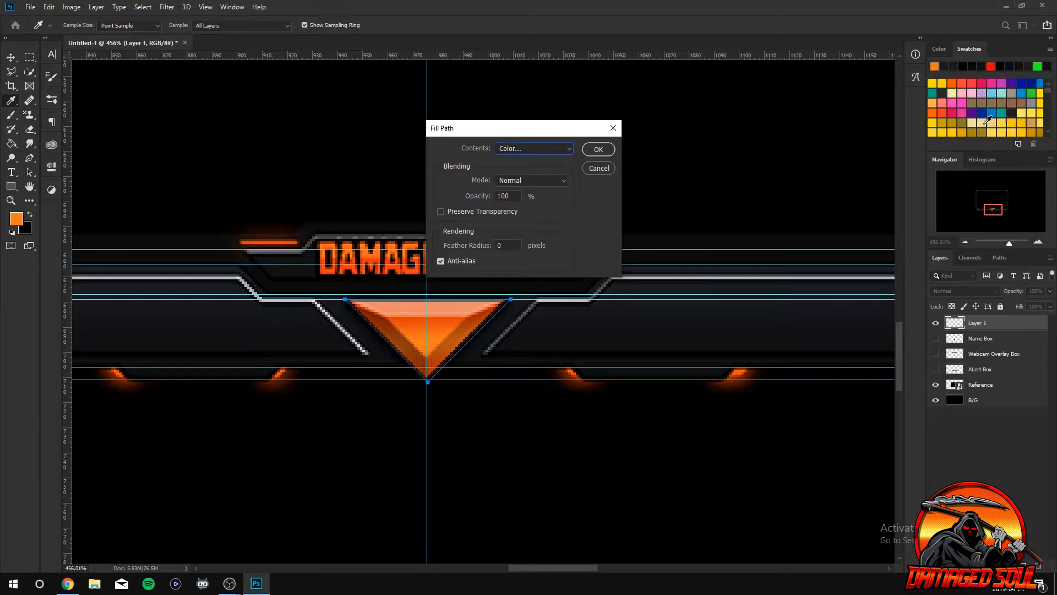
click(598, 149)
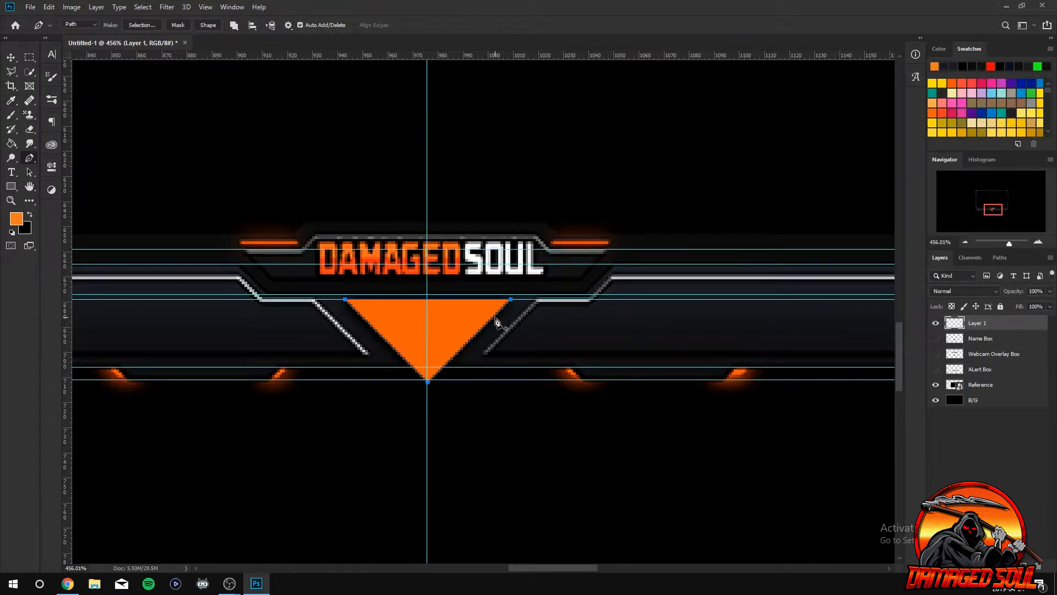
key(ctrl+h)
Make the Name Box, Webcam Overlay Box and ALert Box layers visible again.
scroll(529, 358, down, 5)
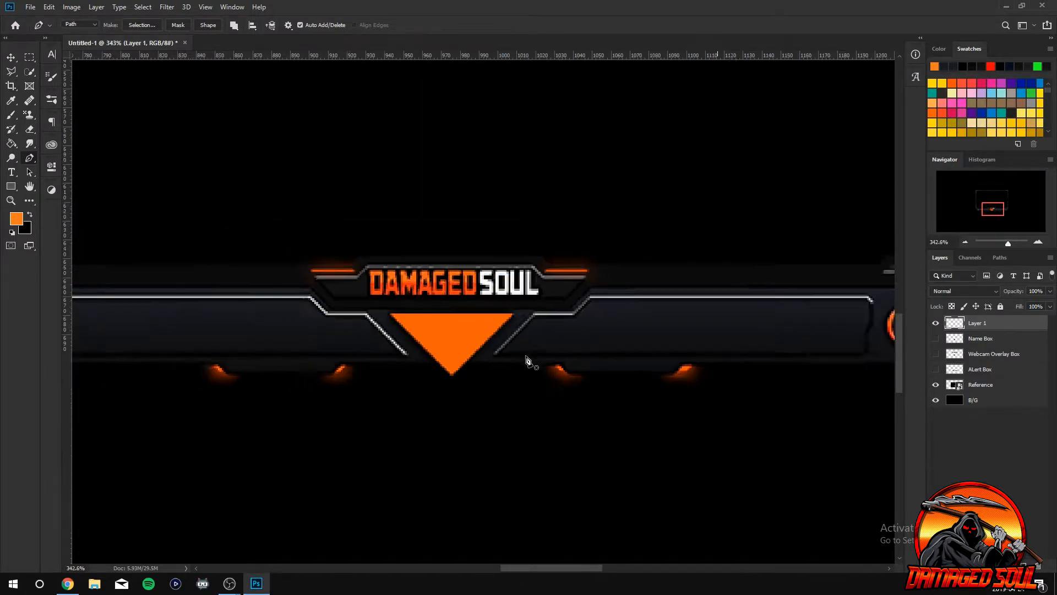
scroll(538, 359, down, 1)
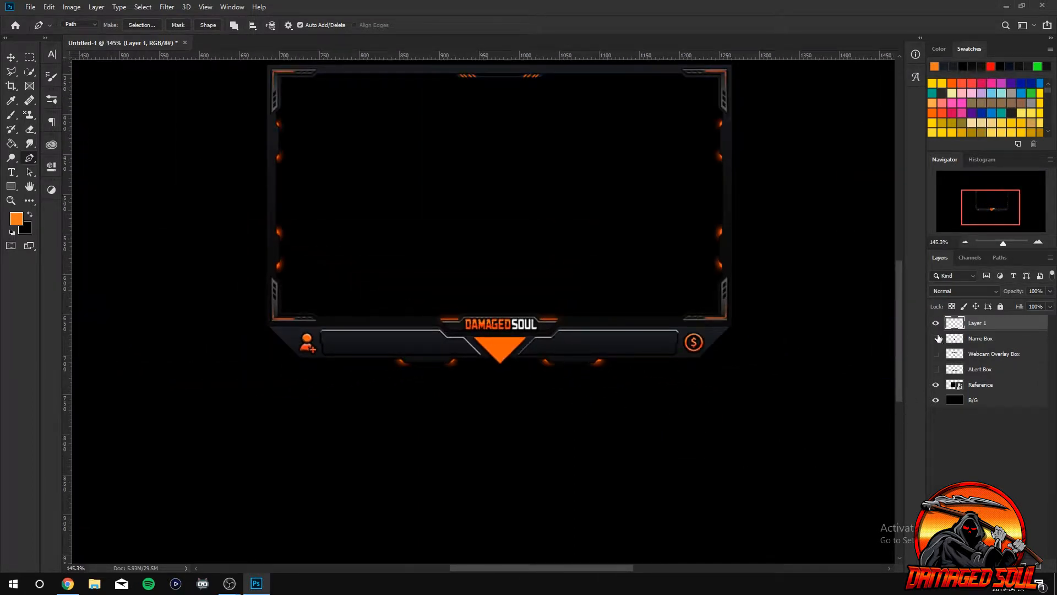
drag(936, 338, 941, 367)
click(940, 382)
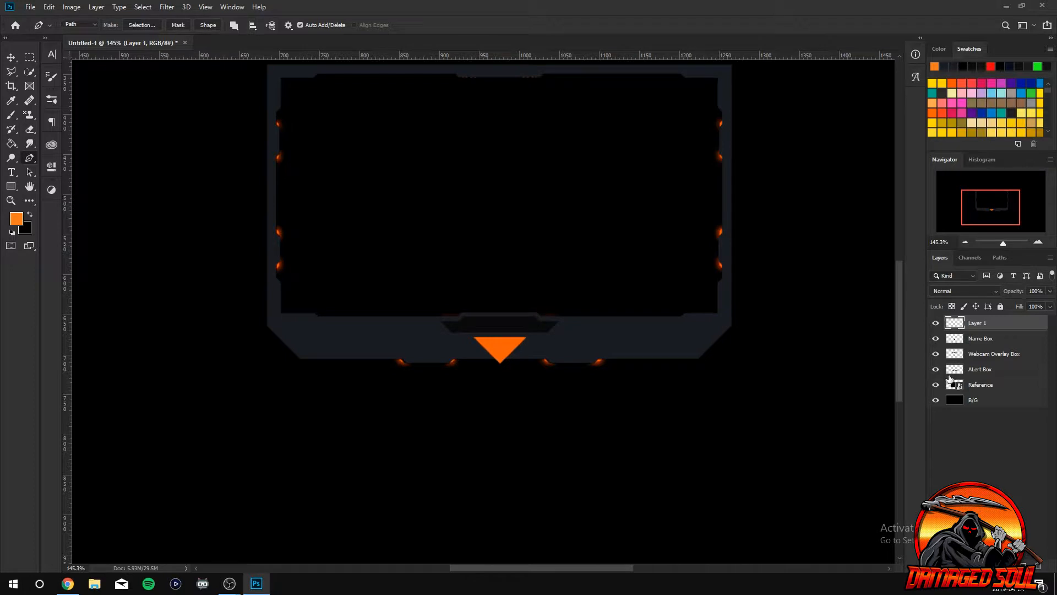
Rename the orange triangle's layer "Diamond".
right_click(983, 325)
click(989, 327)
text(Diamond)
key(Return)
Hide the Diamond, Name Box, Webcam Overlay Box and ALert Box layers to expose the reference's bottom bar.
scroll(494, 439, up, 2)
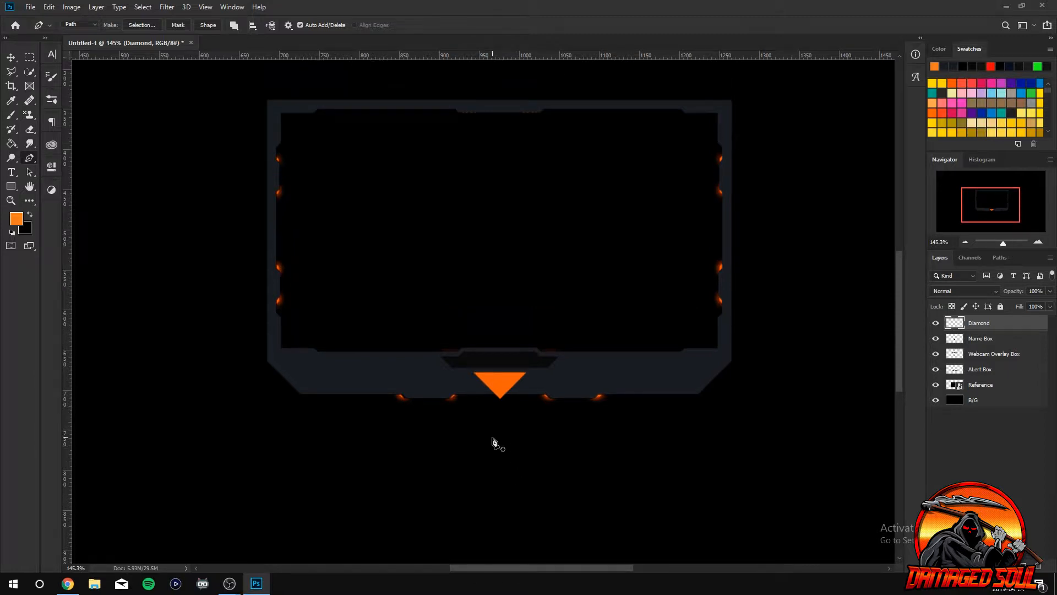
scroll(538, 446, up, 1)
scroll(539, 445, up, 2)
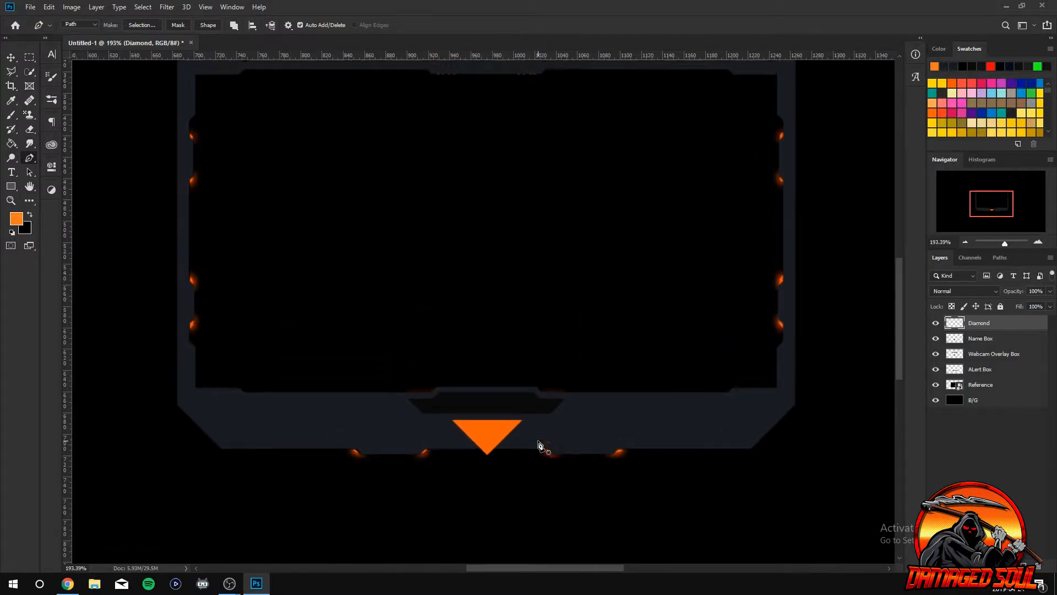
scroll(560, 483, up, 1)
scroll(543, 498, up, 1)
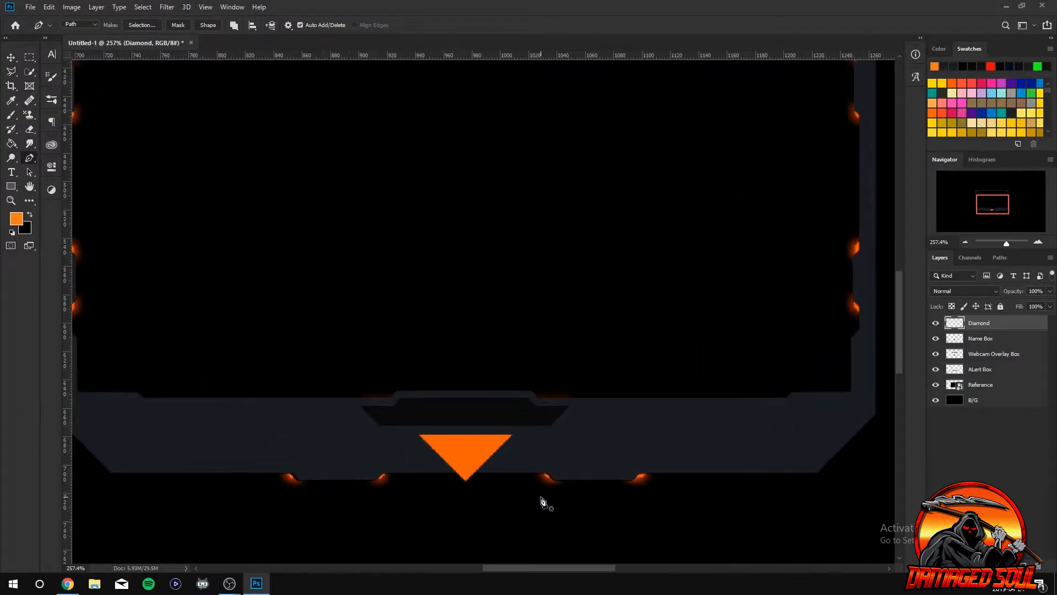
scroll(540, 495, up, 2)
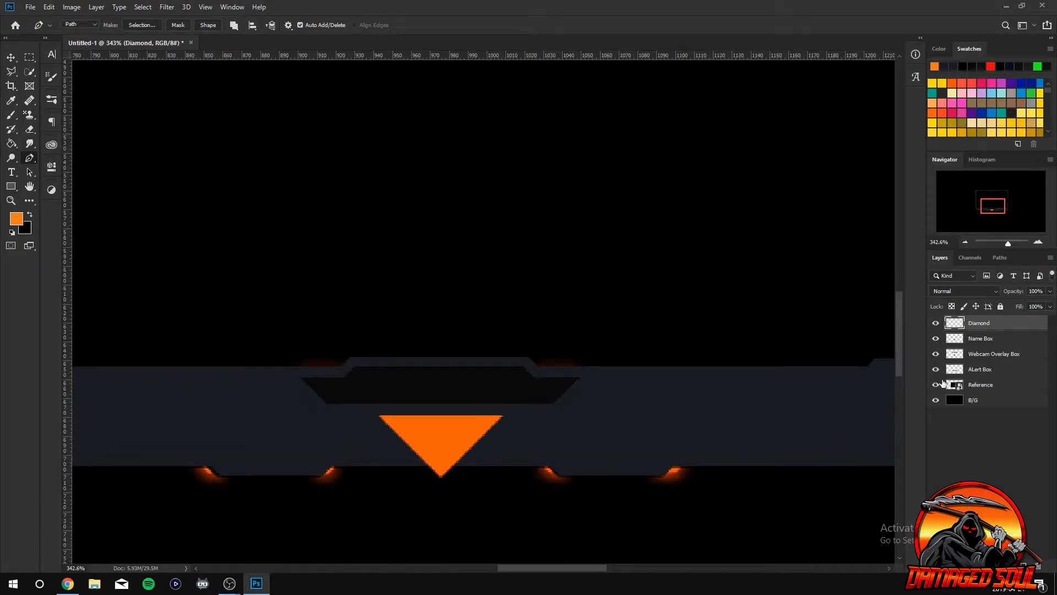
drag(936, 370, 934, 338)
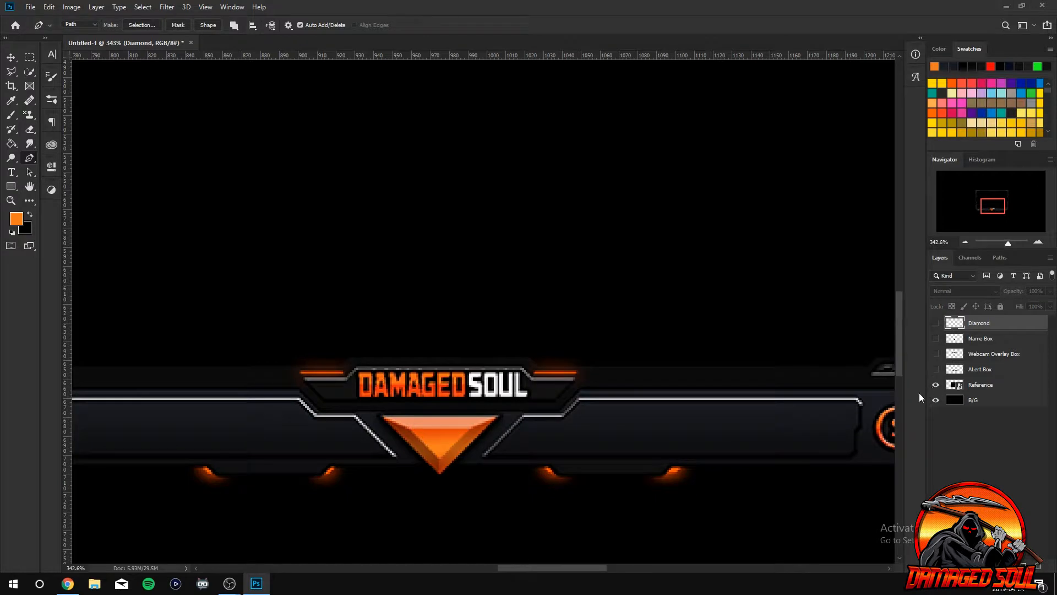
On a new layer, trace a path along the diagonal, stepped and long upper edges of the reference's inset box beside the triangle.
mouse_move(572, 570)
mouse_down()
mouse_move(524, 573)
mouse_move(551, 570)
mouse_up()
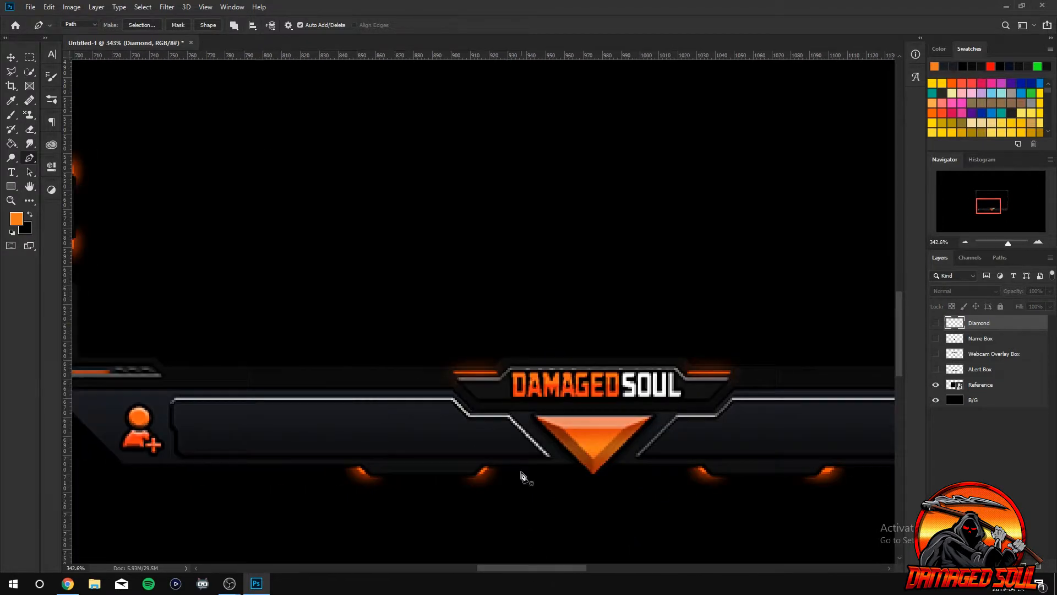
scroll(264, 474, up, 4)
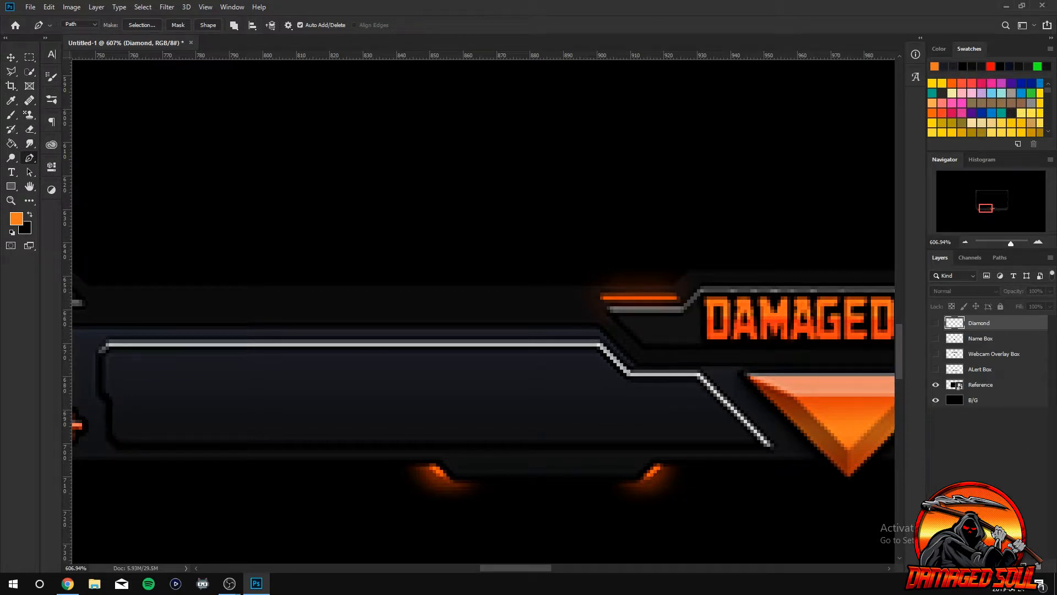
key(ctrl+shift+alt+n)
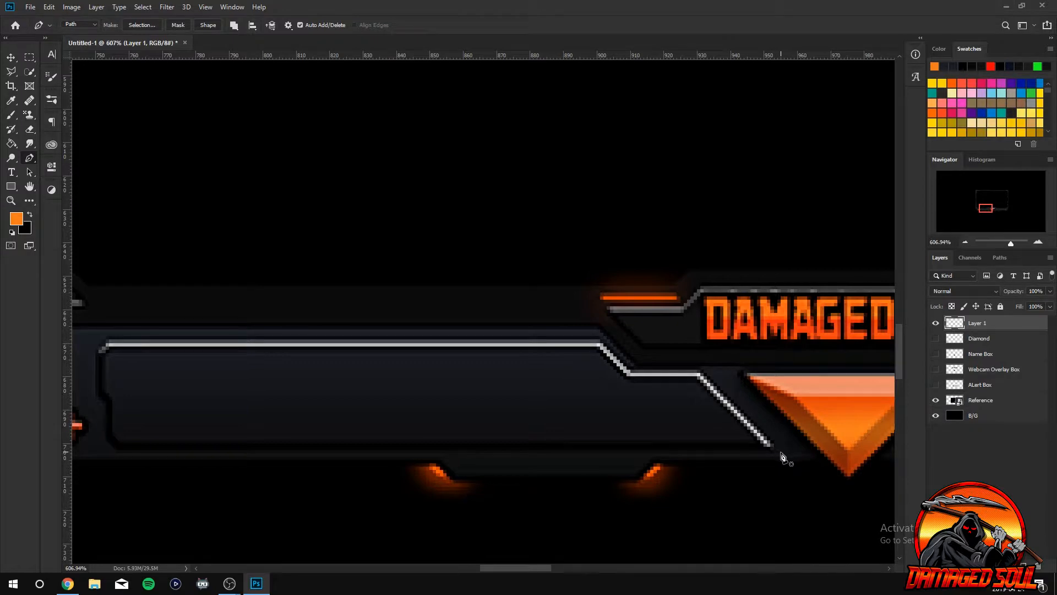
click(703, 376)
click(703, 376)
click(705, 379)
click(636, 380)
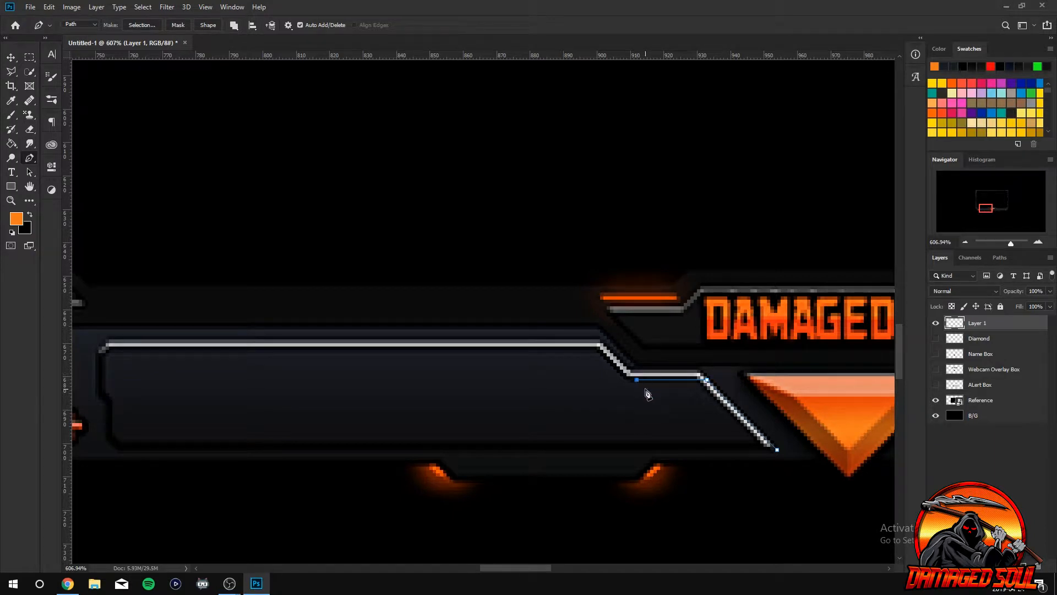
click(596, 340)
click(109, 339)
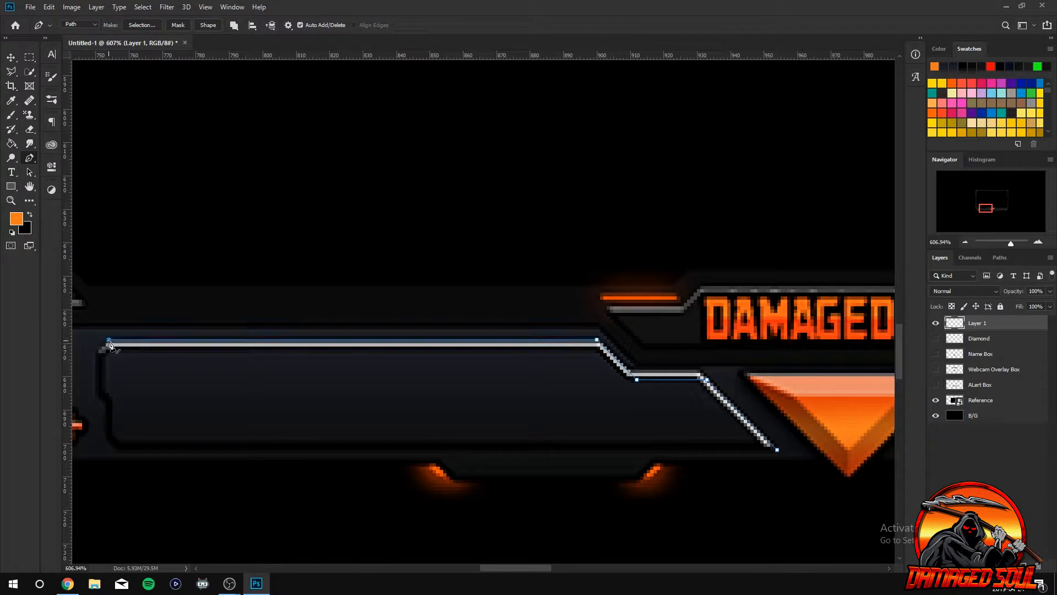
Trace the inset box's notched outer end, show the guides, and close the path along the box's lower edge.
click(95, 353)
click(102, 402)
key(ctrl+z)
click(112, 396)
key(ctrl+z)
click(109, 410)
click(108, 436)
drag(273, 58, 459, 450)
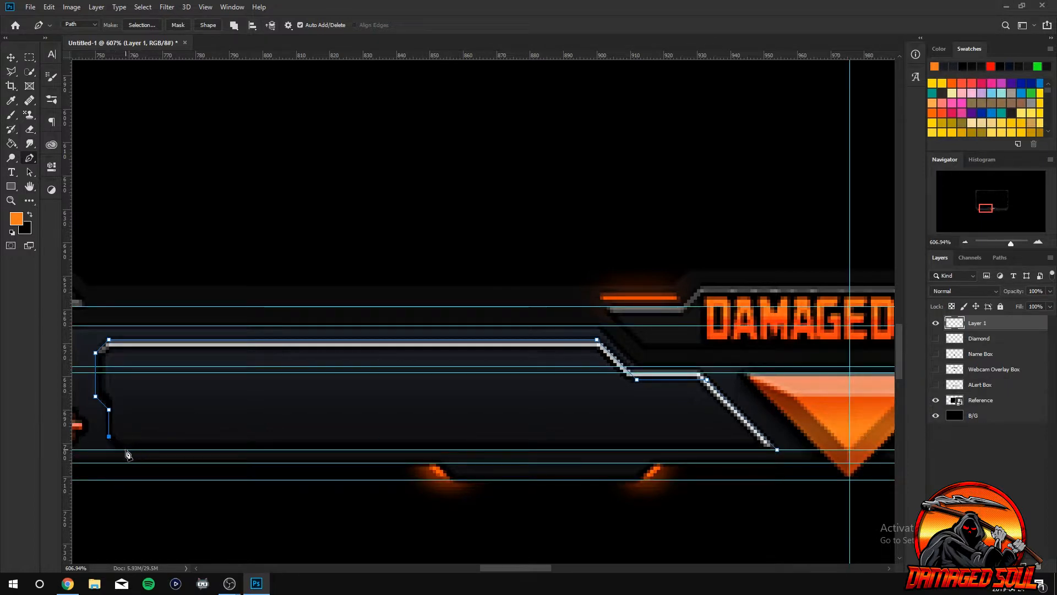
click(121, 449)
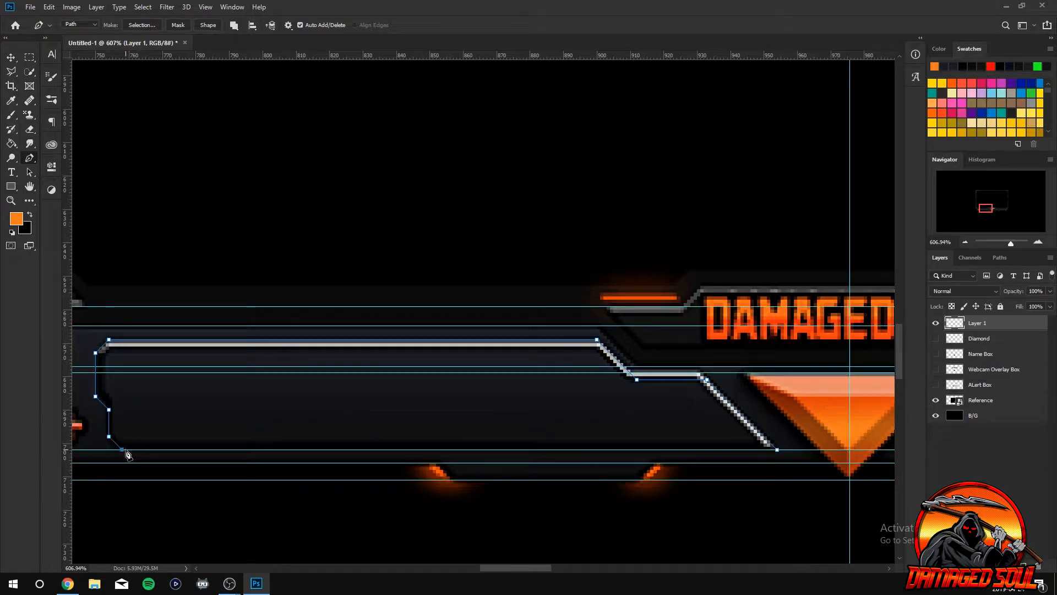
click(777, 450)
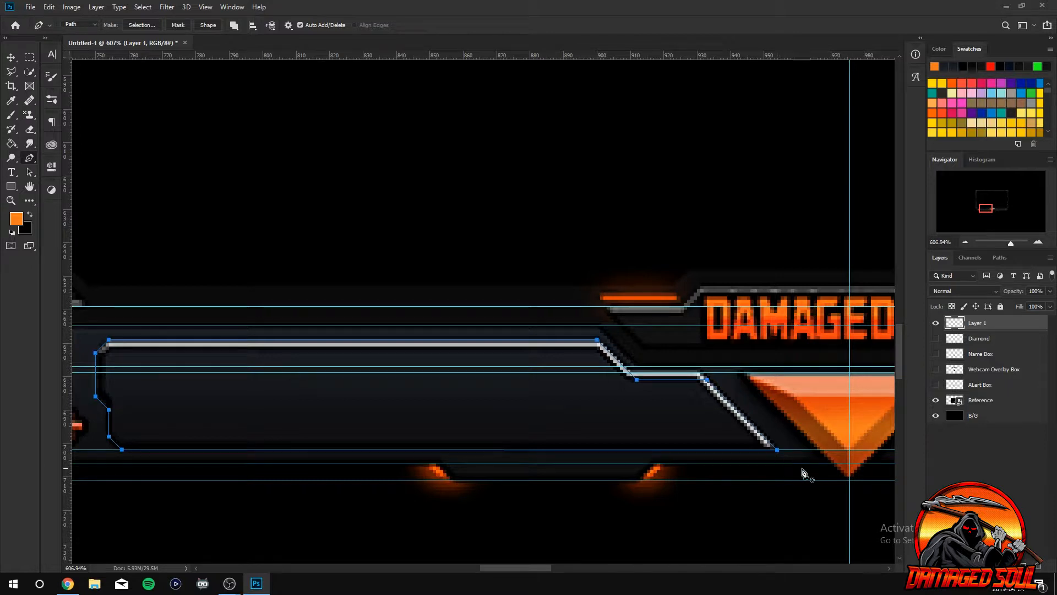
Fill the inset box path with the dark colour 131517 sampled from the reference.
right_click(306, 422)
click(355, 232)
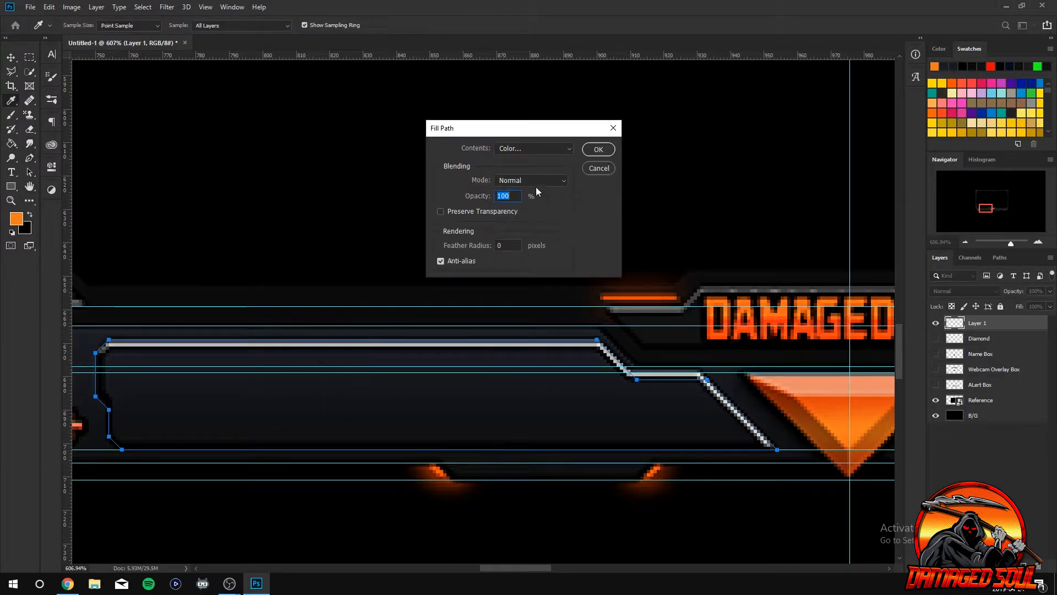
click(551, 146)
click(549, 179)
click(262, 407)
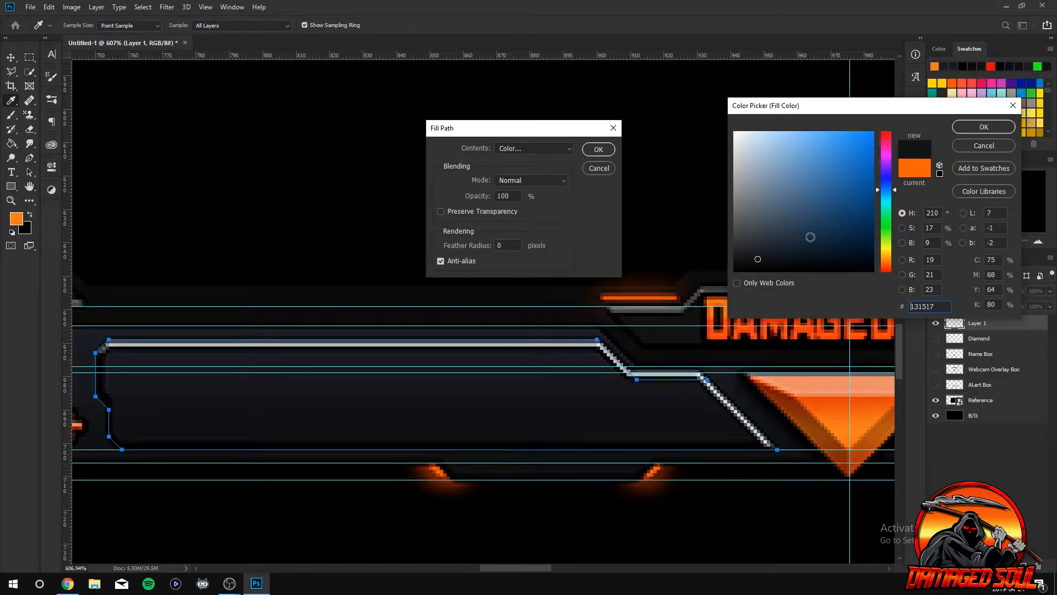
click(984, 128)
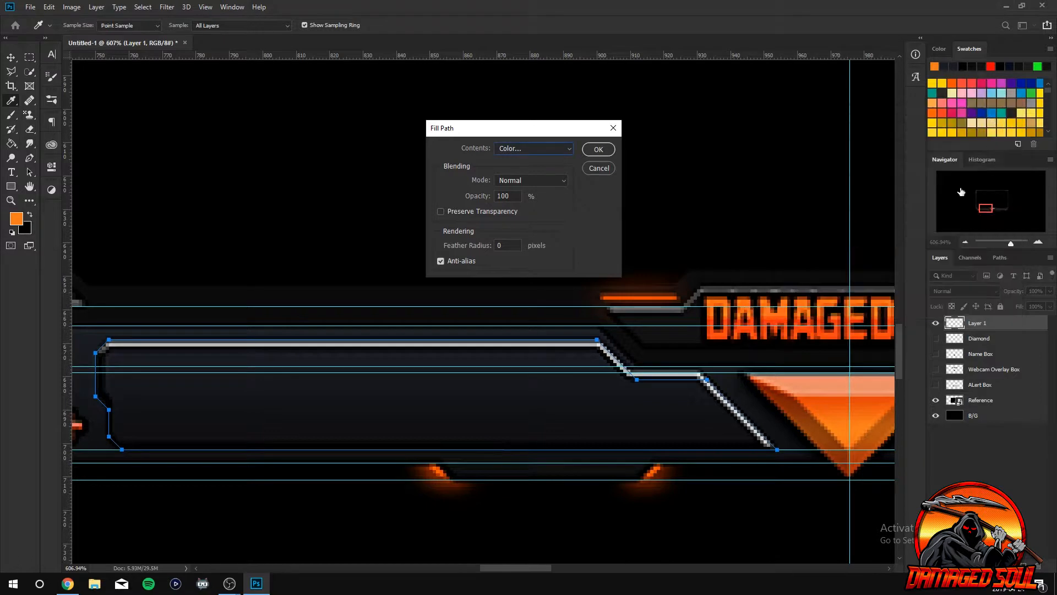
click(600, 150)
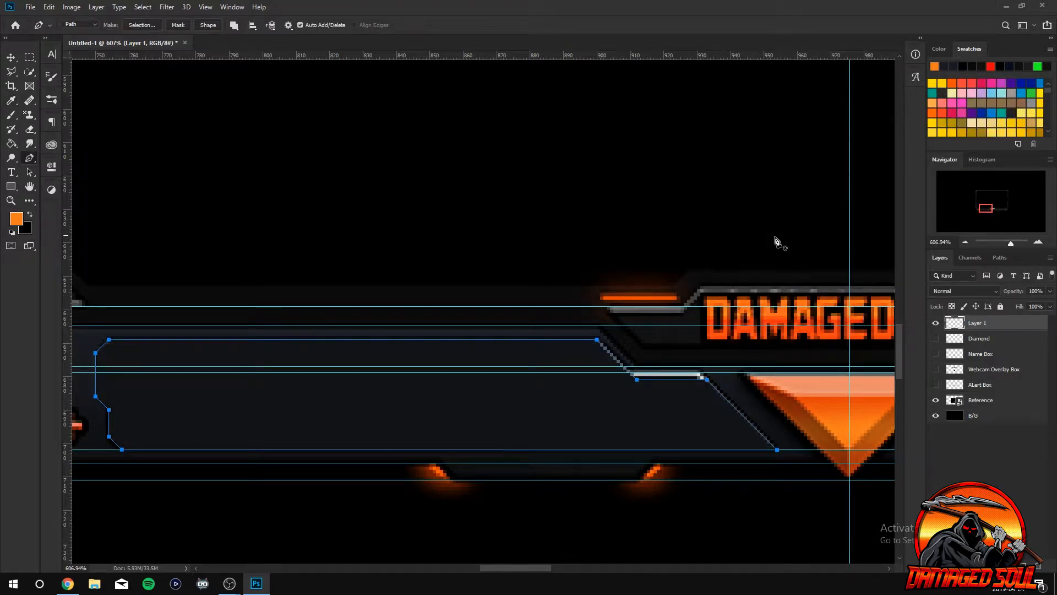
Make the Diamond, Name Box, Webcam Overlay Box and ALert Box layers visible again, and hide the path and guides.
drag(936, 338, 936, 385)
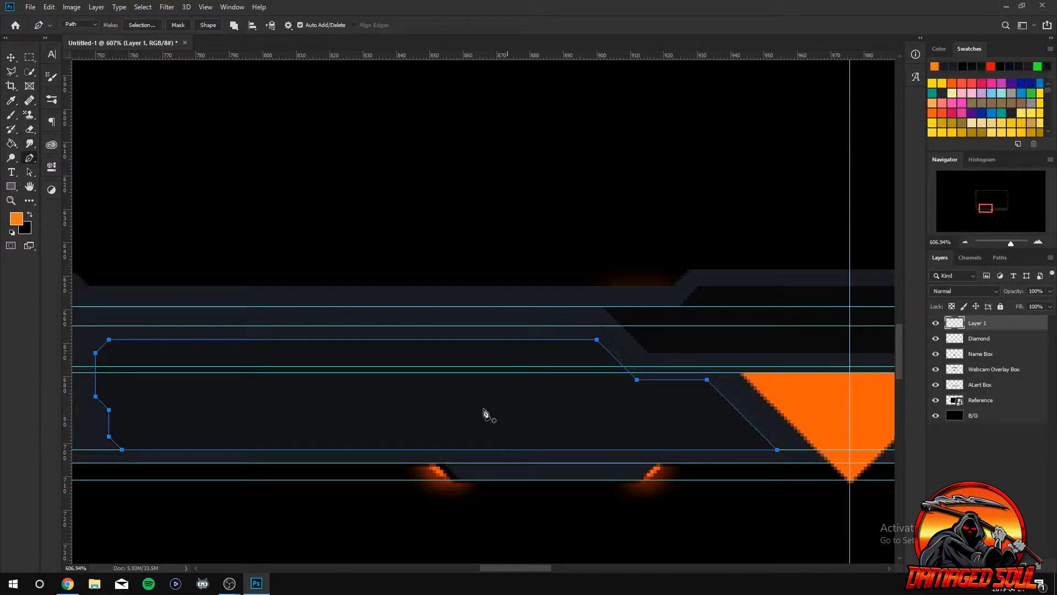
key(ctrl+h)
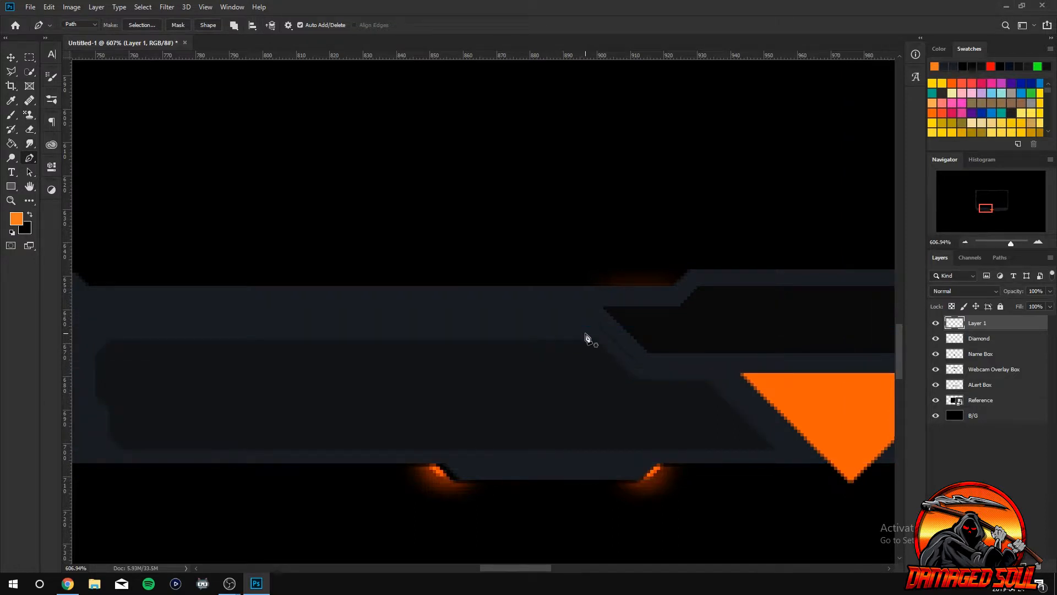
scroll(590, 360, down, 5)
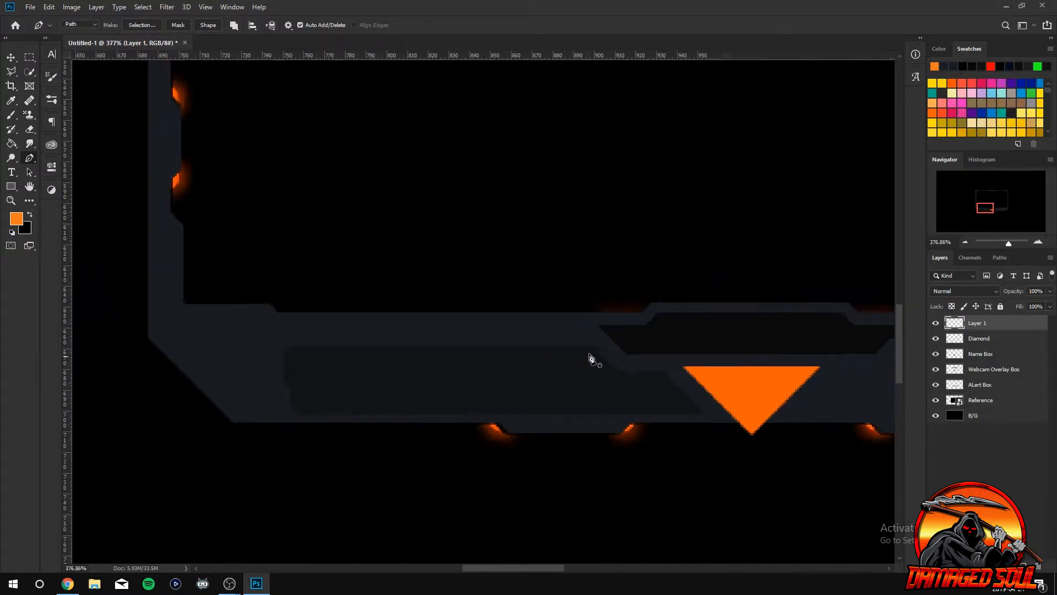
drag(506, 567, 538, 557)
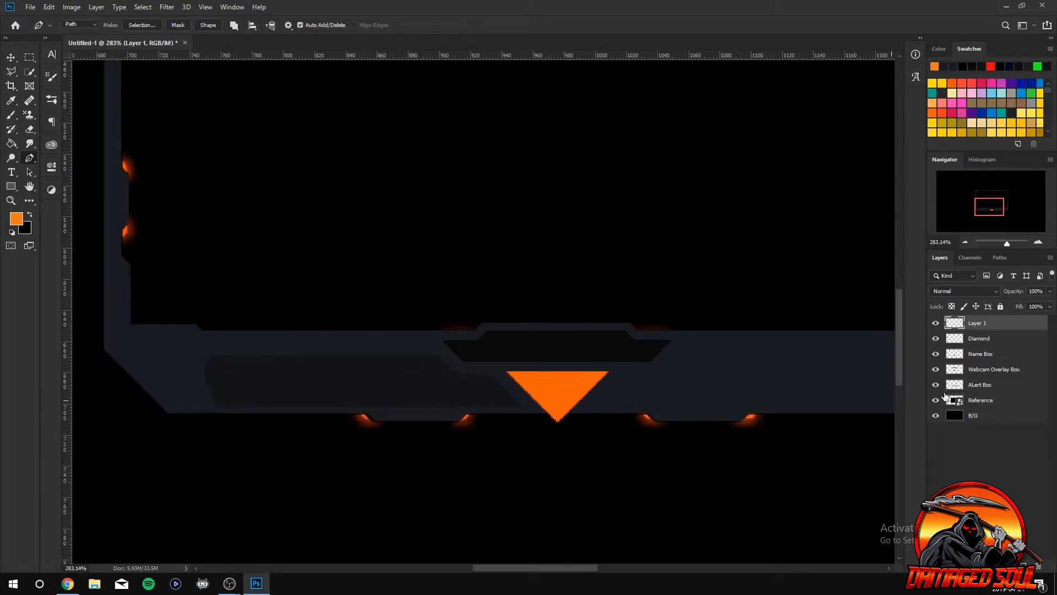
scroll(465, 380, up, 2)
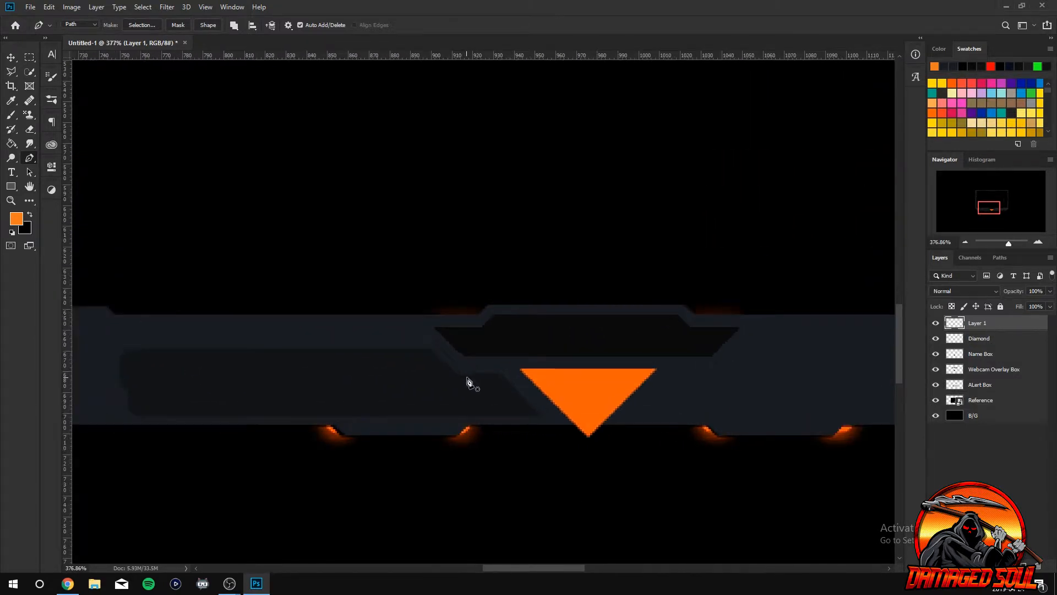
Nudge the ALert Box layer slightly upward with the Move tool.
click(987, 386)
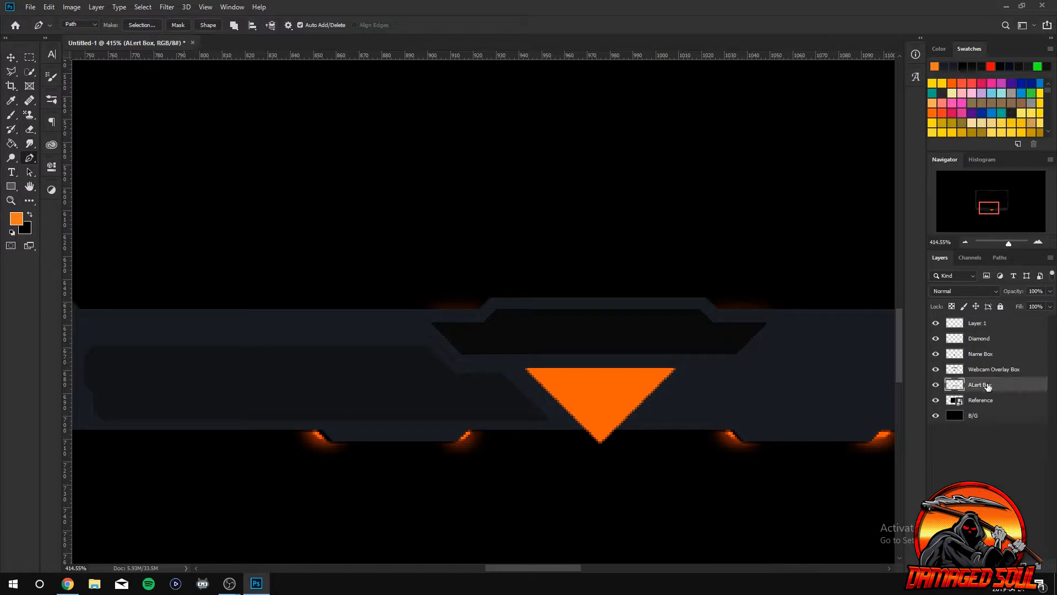
key(v)
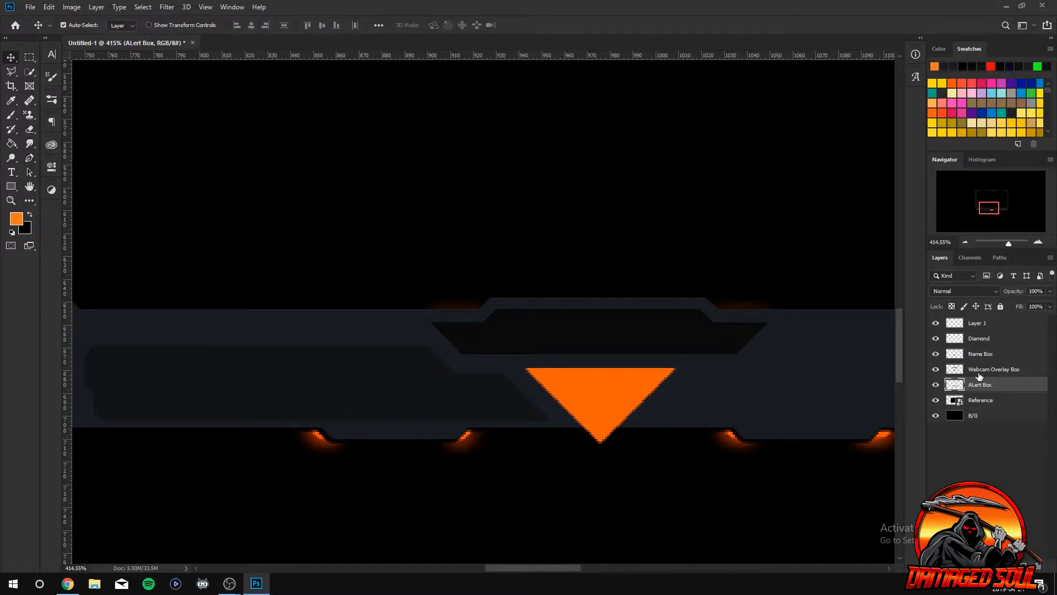
scroll(522, 447, down, 3)
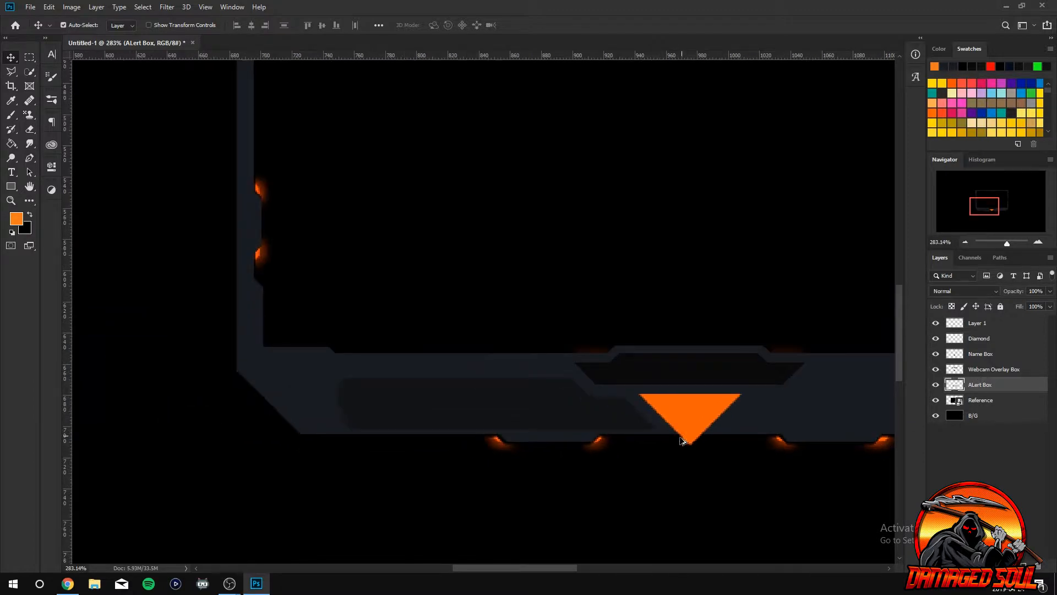
mouse_move(581, 571)
mouse_down()
mouse_move(616, 569)
mouse_move(576, 570)
mouse_move(586, 571)
mouse_up()
scroll(497, 484, up, 2)
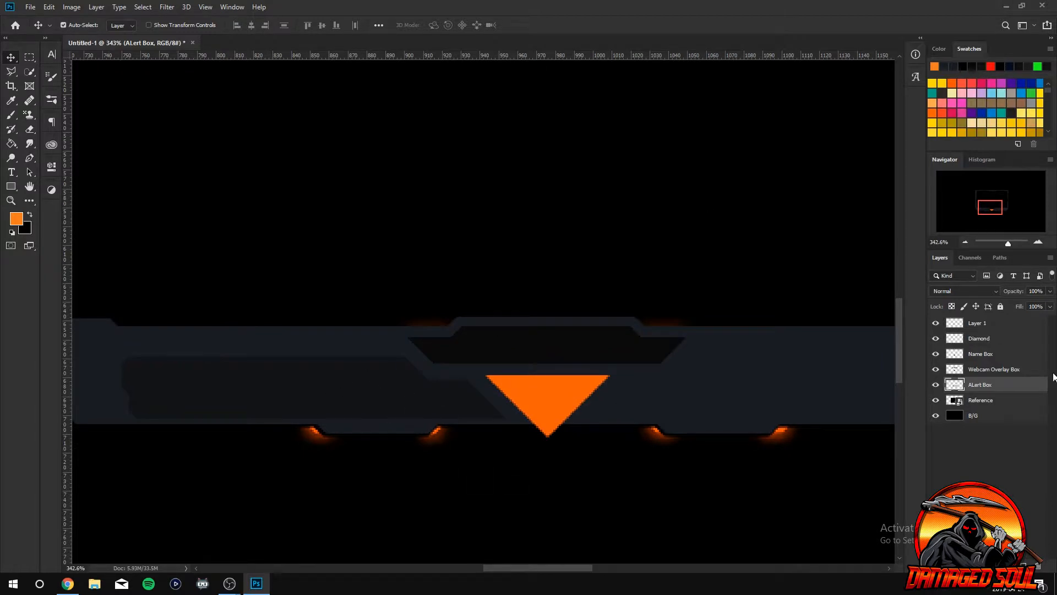
Duplicate Layer 1, the dark inset box, and flip the copy horizontally.
click(975, 326)
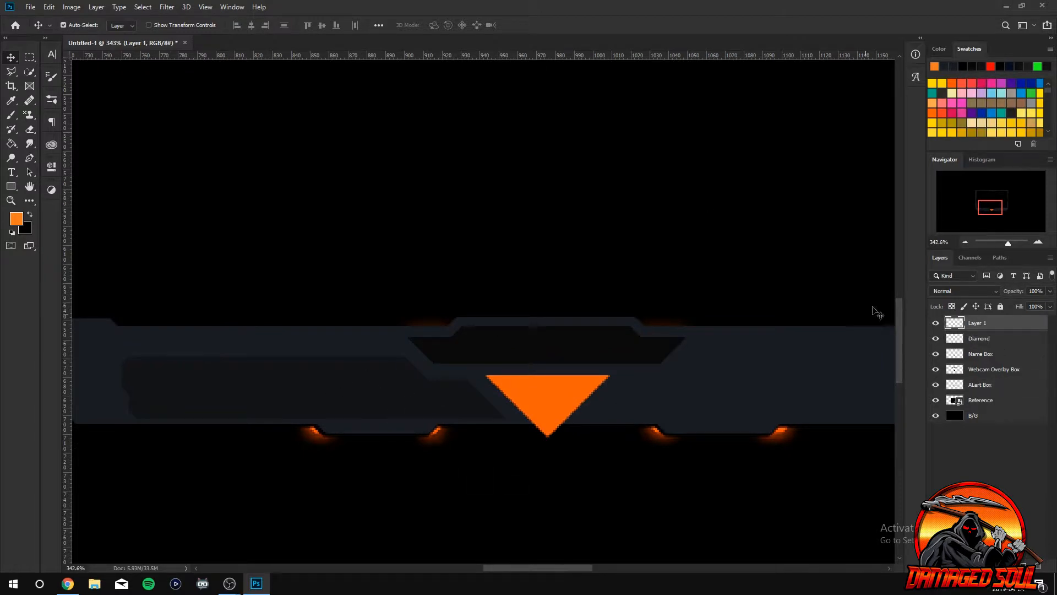
key(ctrl+j)
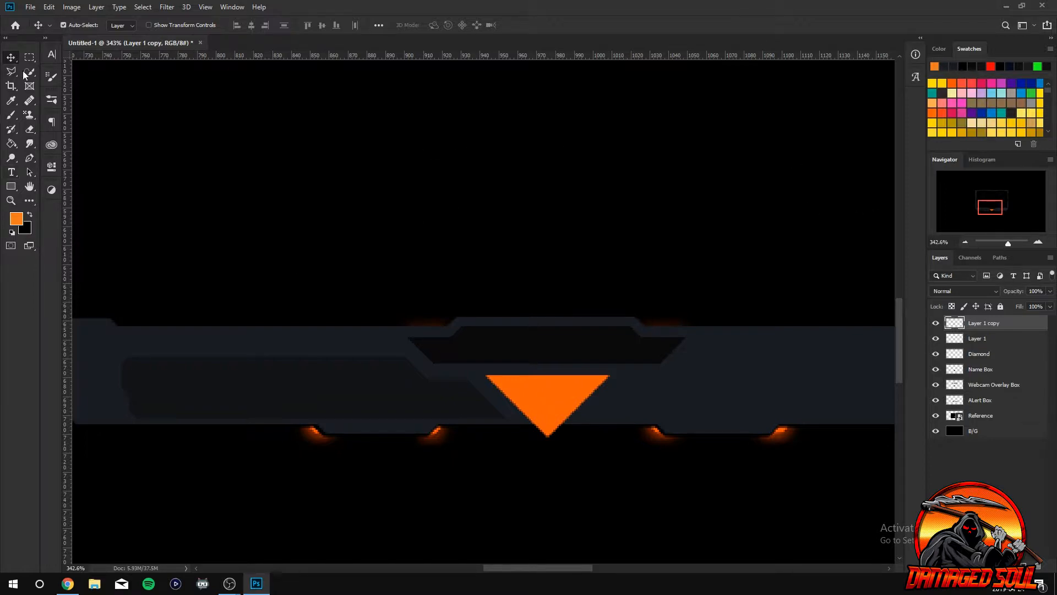
key(ctrl+t)
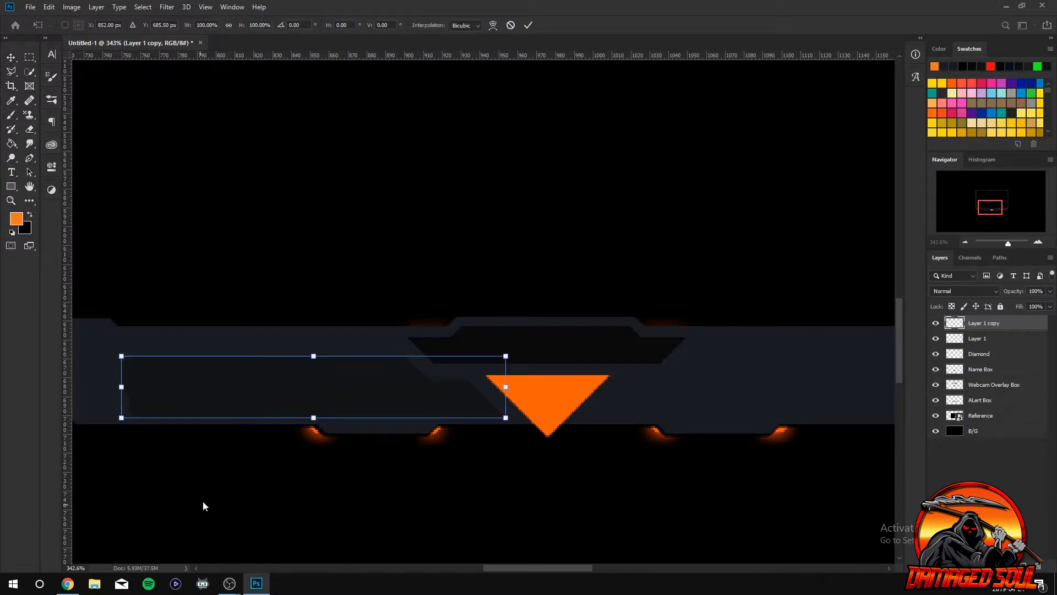
right_click(282, 408)
click(328, 548)
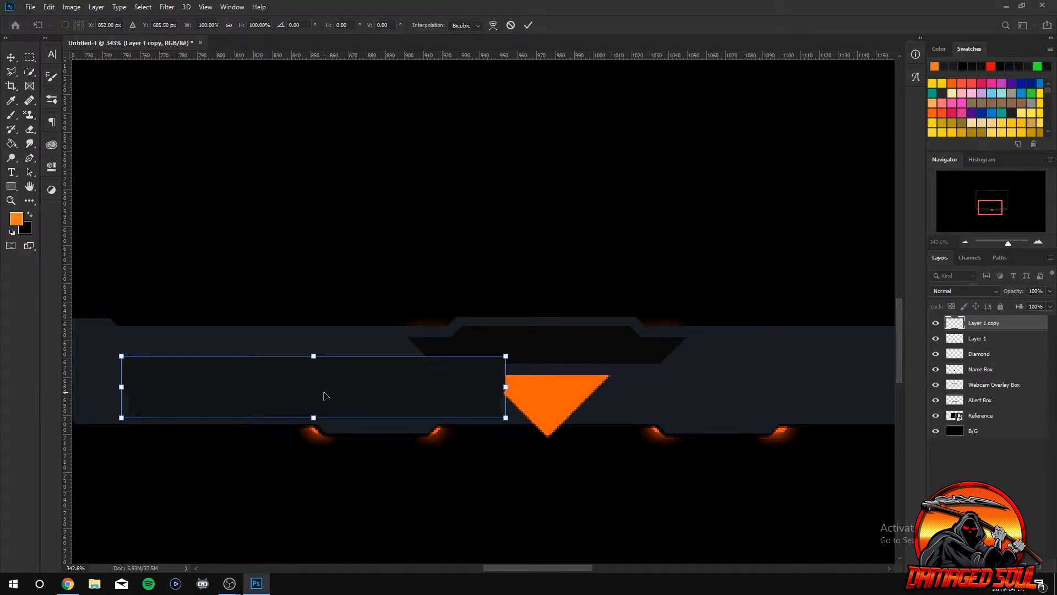
Move the flipped inset box 247 px horizontally to the other side of the triangle and apply the transformation.
drag(325, 395, 790, 411)
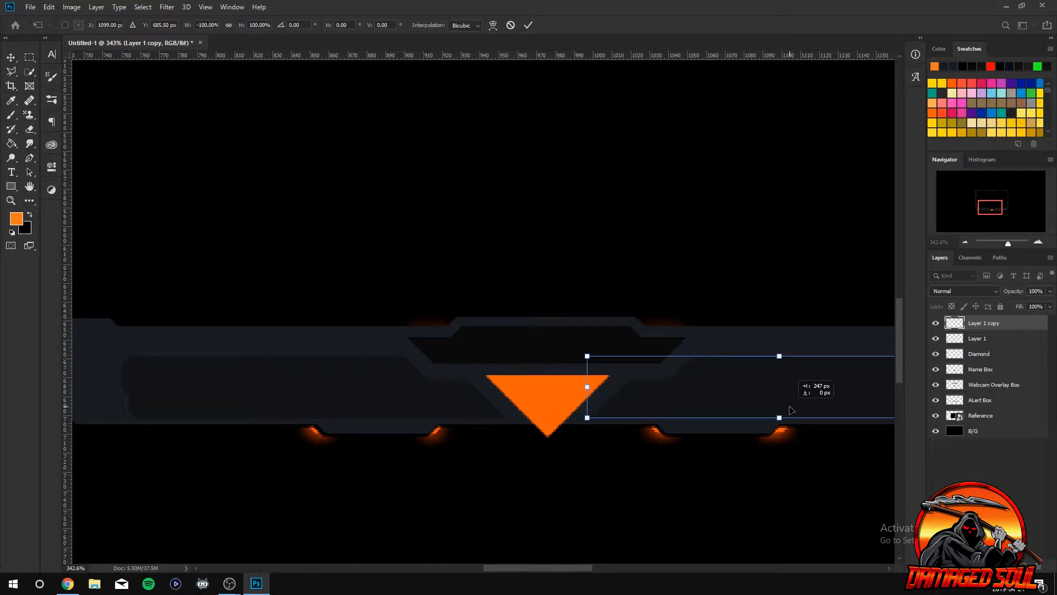
mouse_move(548, 568)
mouse_down()
mouse_move(576, 569)
mouse_move(555, 570)
mouse_up()
scroll(584, 509, down, 2)
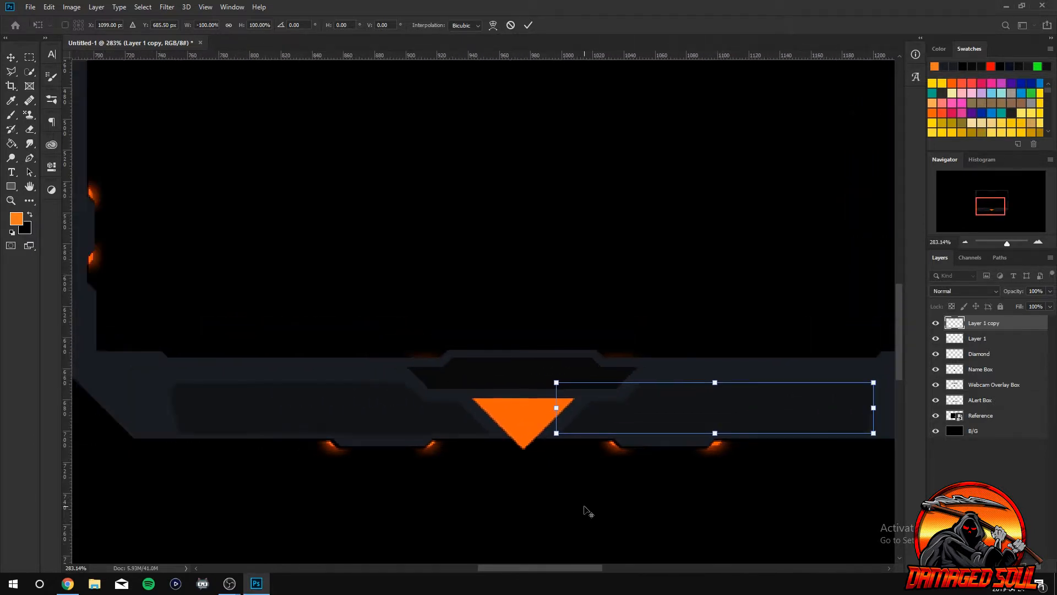
click(529, 25)
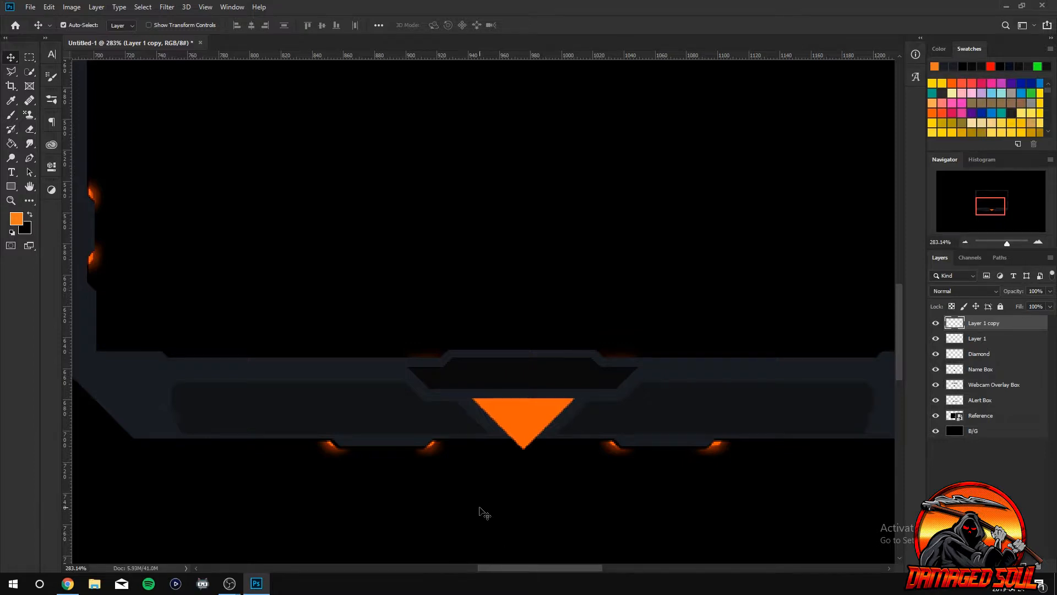
Rename the ALert Box layer "ALert Overlay Box".
scroll(484, 512, down, 3)
mouse_move(541, 569)
mouse_down()
mouse_move(580, 573)
mouse_move(546, 568)
mouse_up()
scroll(528, 508, up, 2)
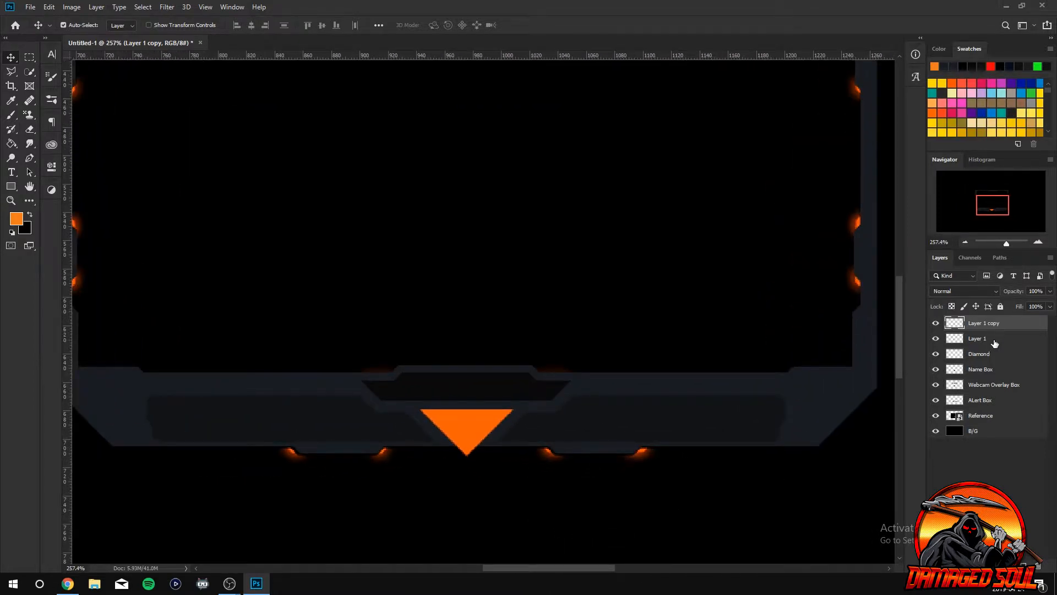
double_click(989, 402)
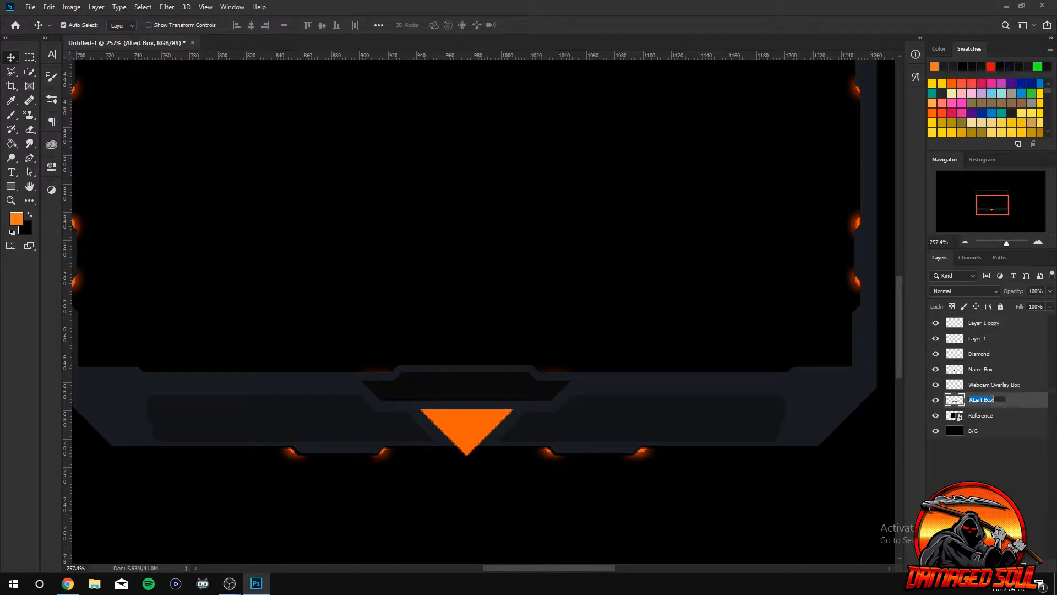
key(Right)
key(Return)
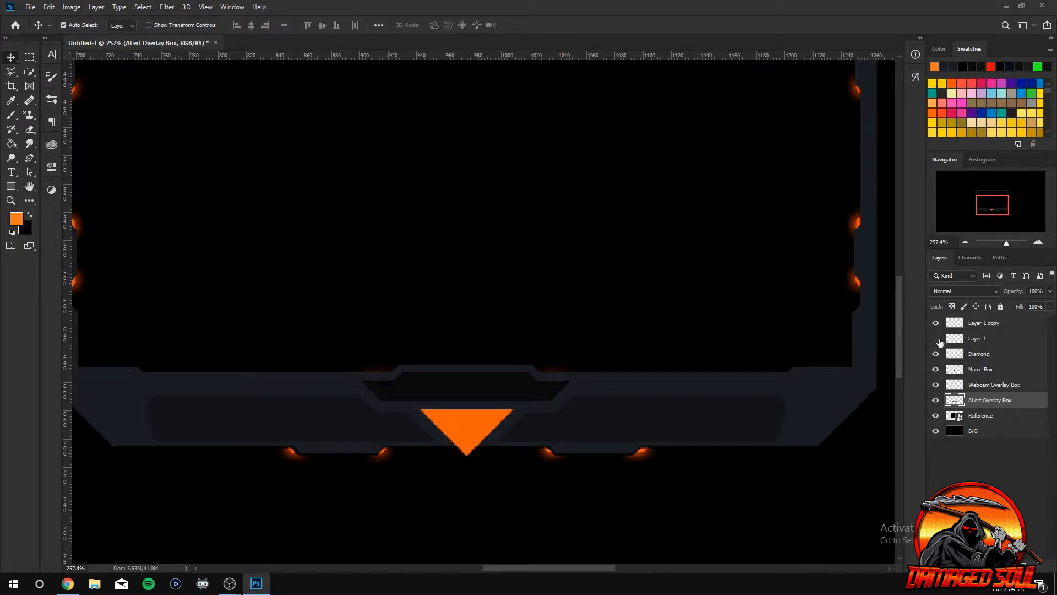
Rename Layer 1, the original inset box, "Recent Sub Box".
double_click(976, 338)
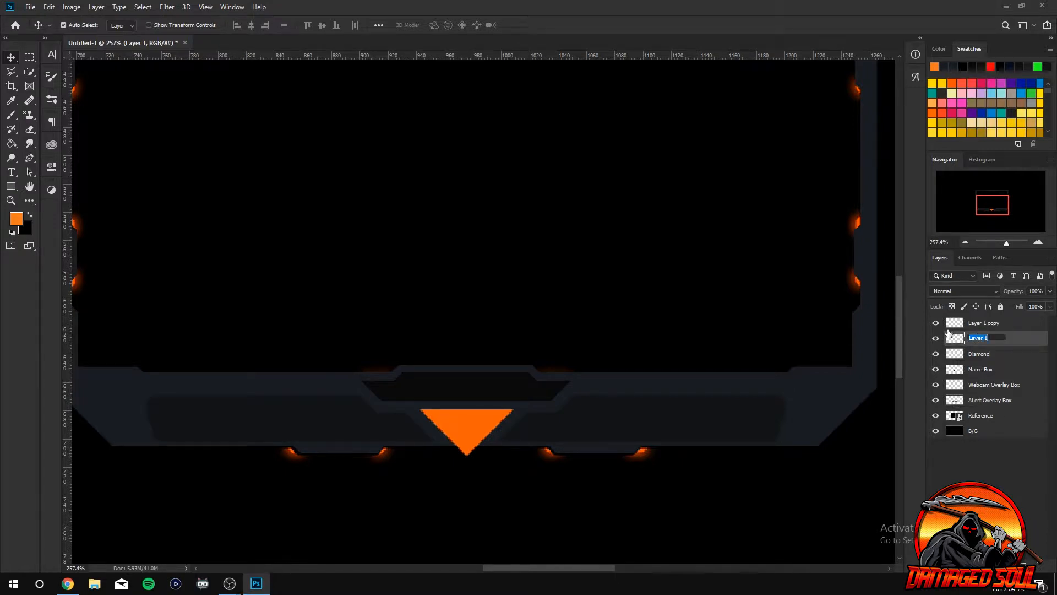
text(Recent Sub Box)
key(Return)
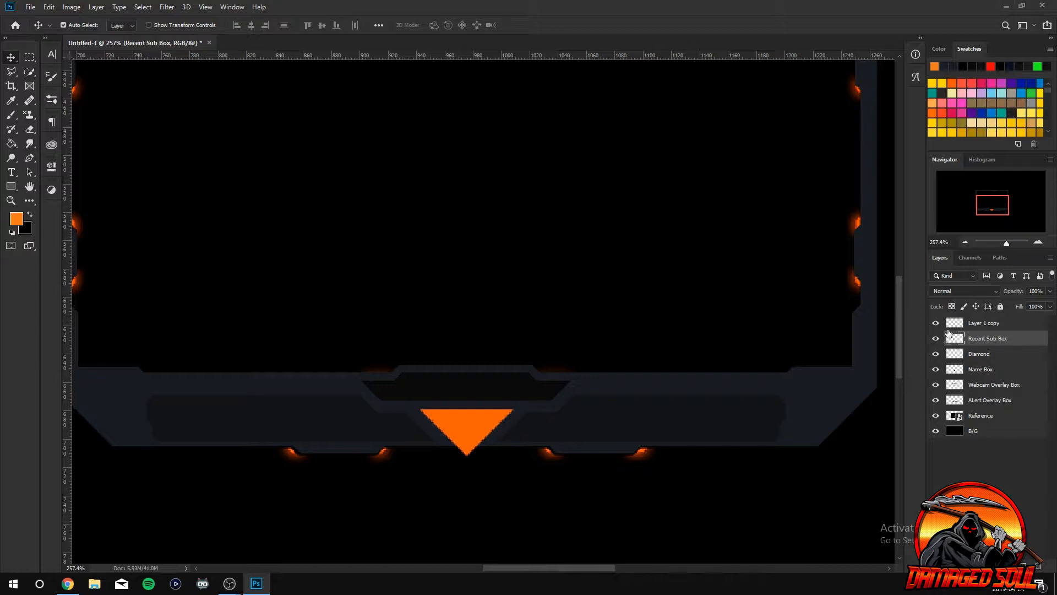
Toggle the mirrored inset box's visibility to identify it, and rename its layer "Recent Donation box".
click(981, 324)
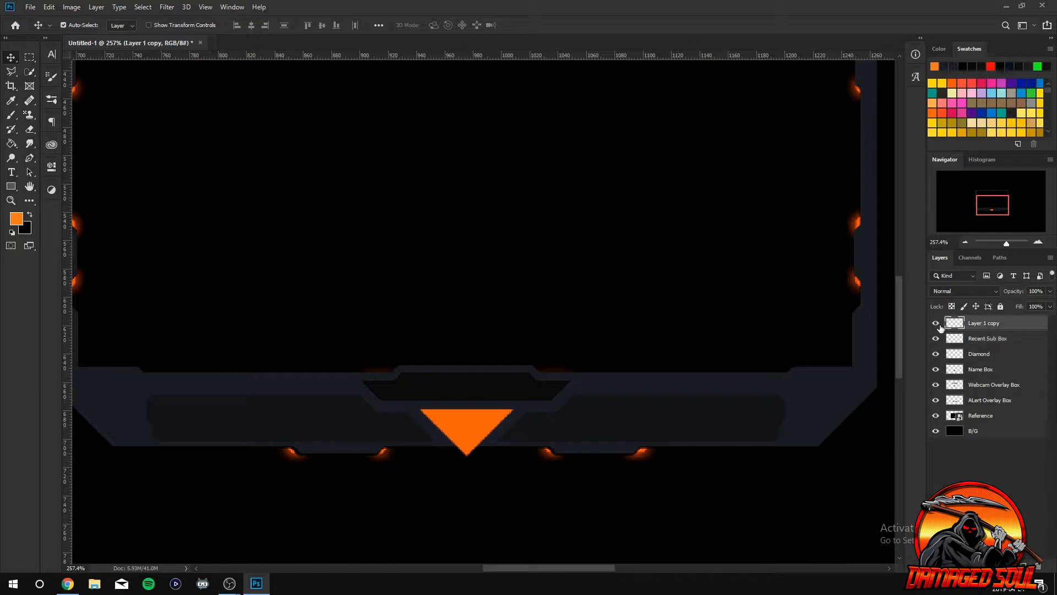
click(937, 324)
click(936, 323)
double_click(985, 322)
text(Recent Donation box)
key(Return)
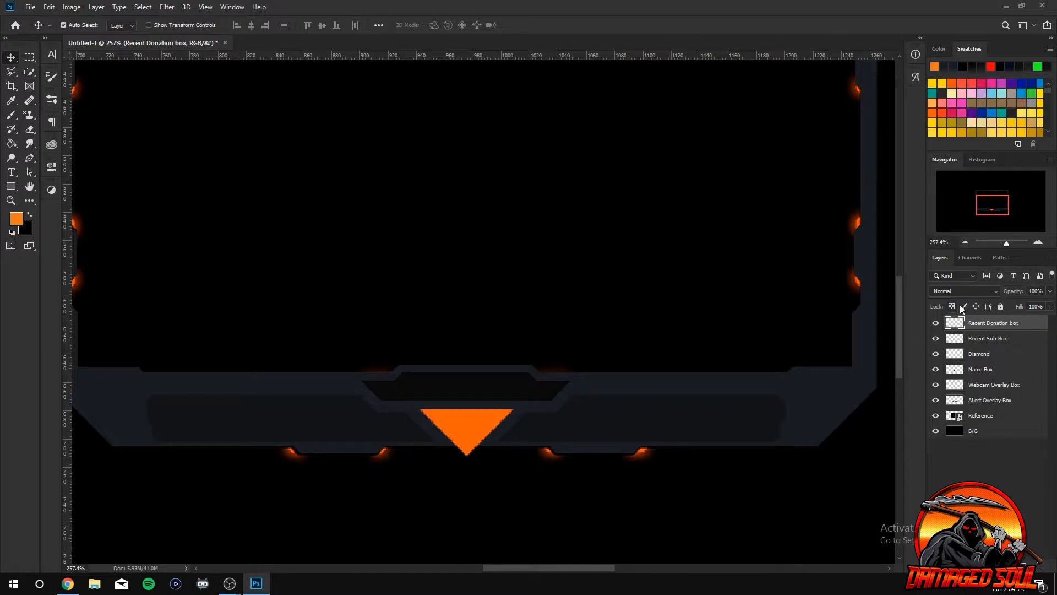
Correct the capitalization of the top layer's name so it reads "Recent Donation Box".
double_click(1013, 322)
click(1014, 322)
key(BackSpace)
text(B)
key(Return)
Add the text DAMAGED SOUL in 8 pt Government Agent BB over the name box above the orange triangle.
scroll(487, 453, down, 2)
scroll(487, 454, down, 1)
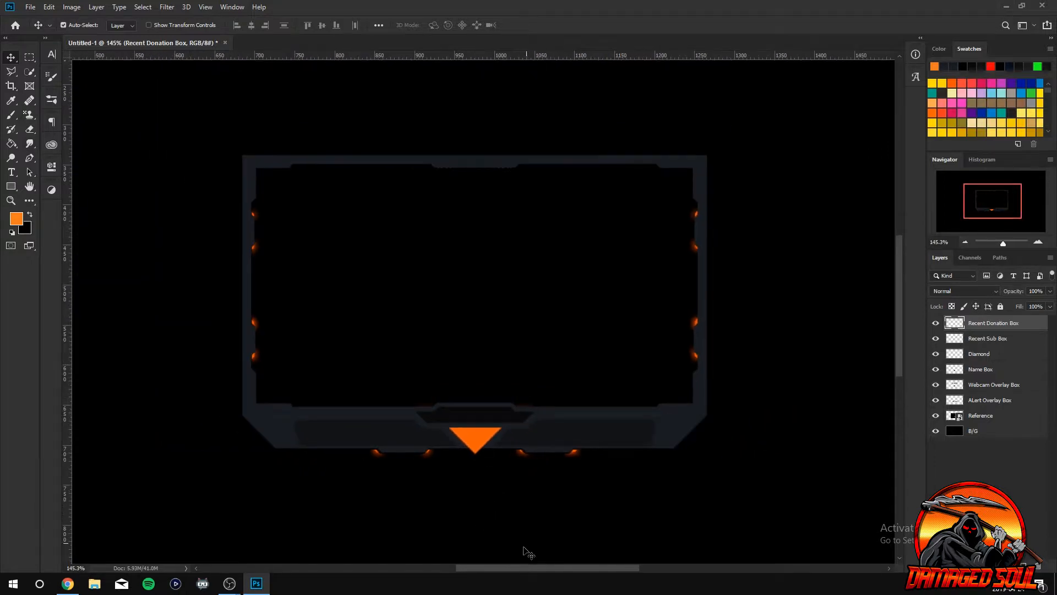
scroll(446, 490, up, 1)
scroll(540, 485, up, 2)
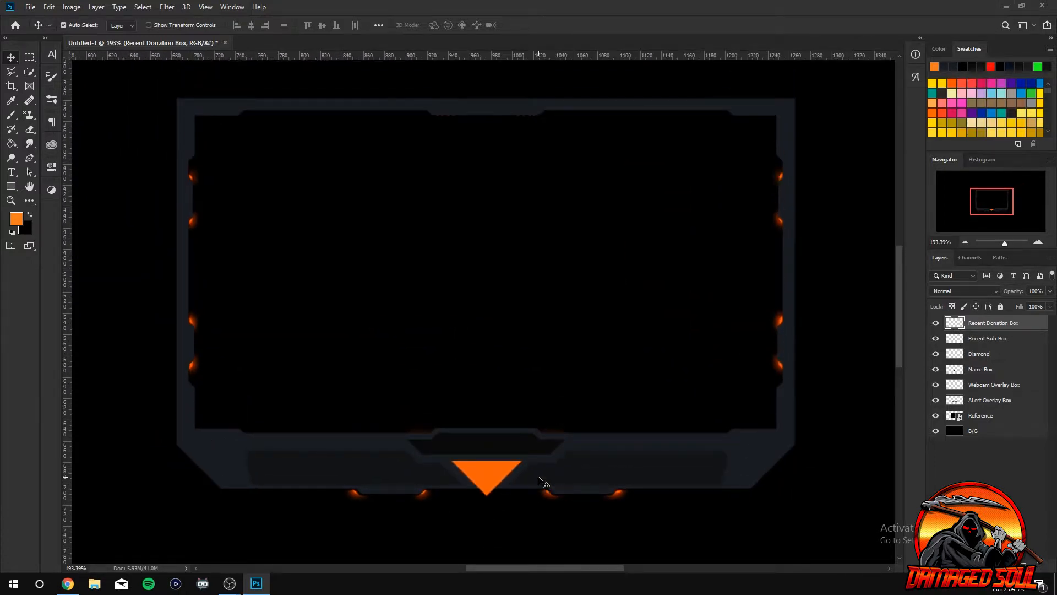
scroll(529, 492, up, 6)
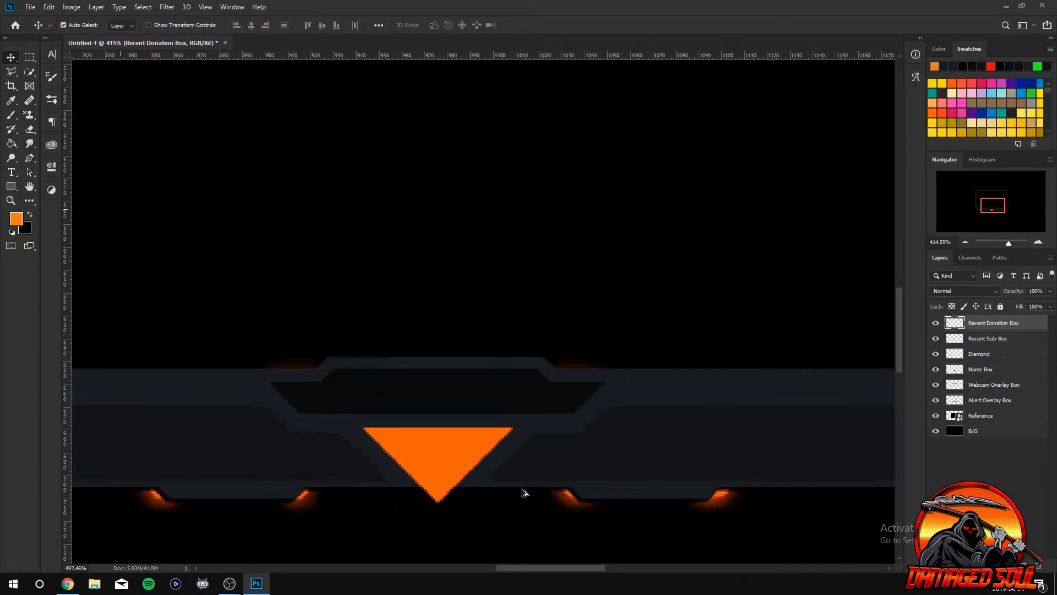
scroll(151, 273, down, 1)
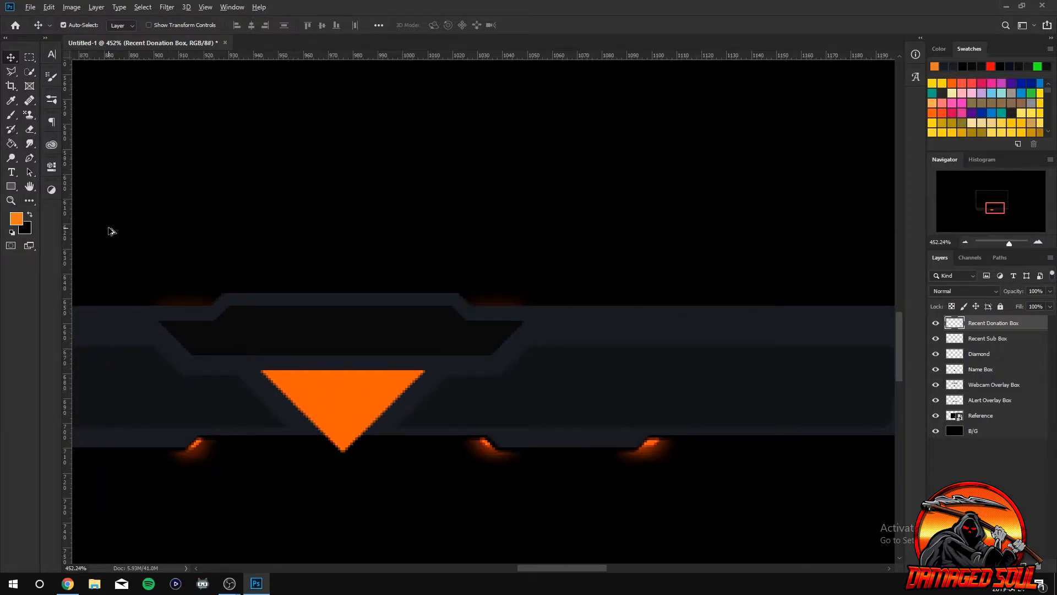
scroll(435, 360, down, 1)
click(17, 173)
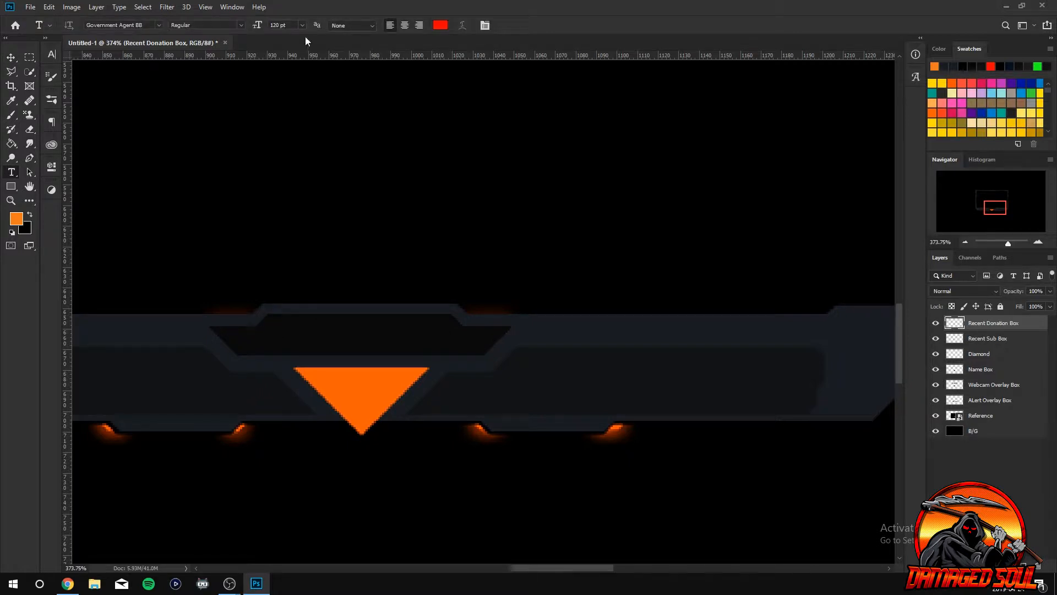
click(302, 25)
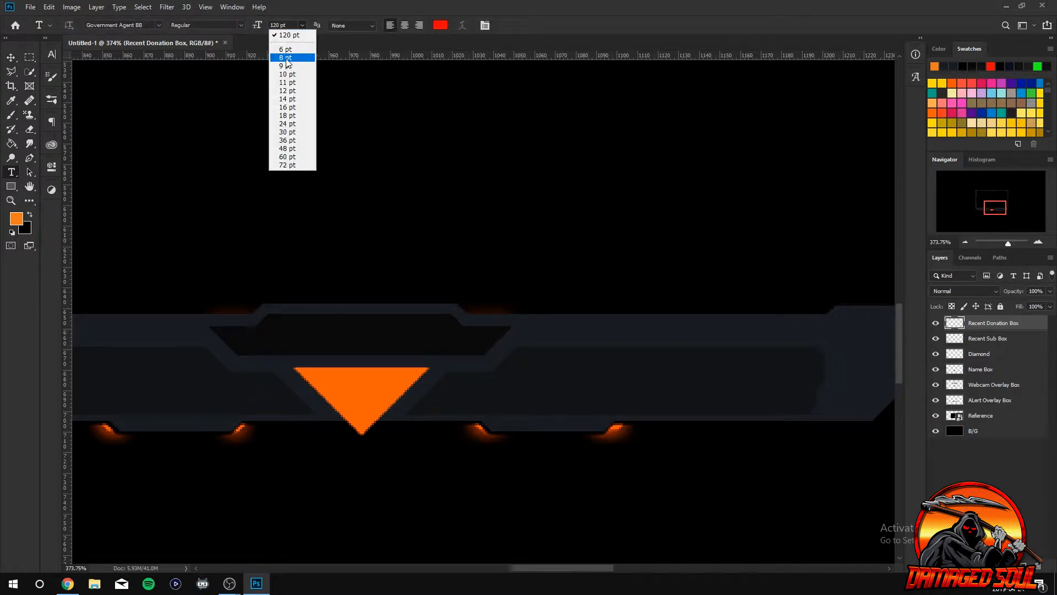
click(289, 63)
click(286, 343)
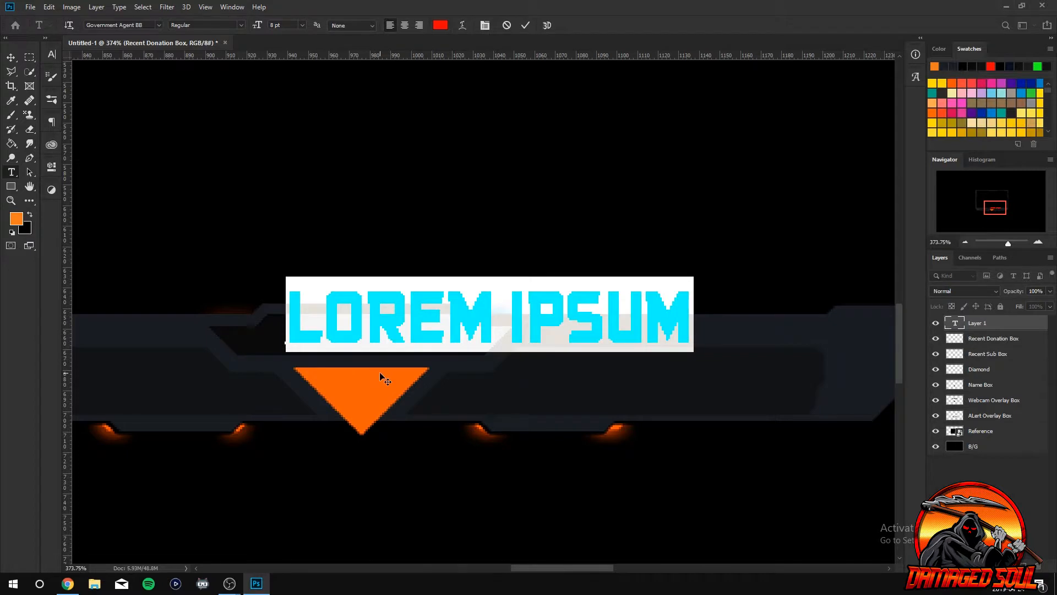
text(DA)
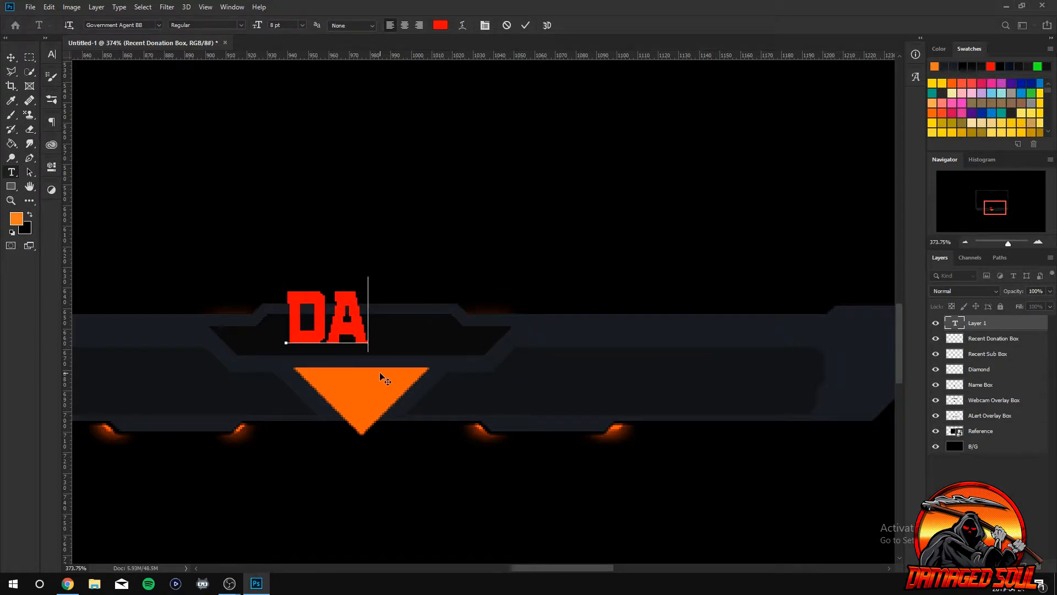
text(MAGED SOUL)
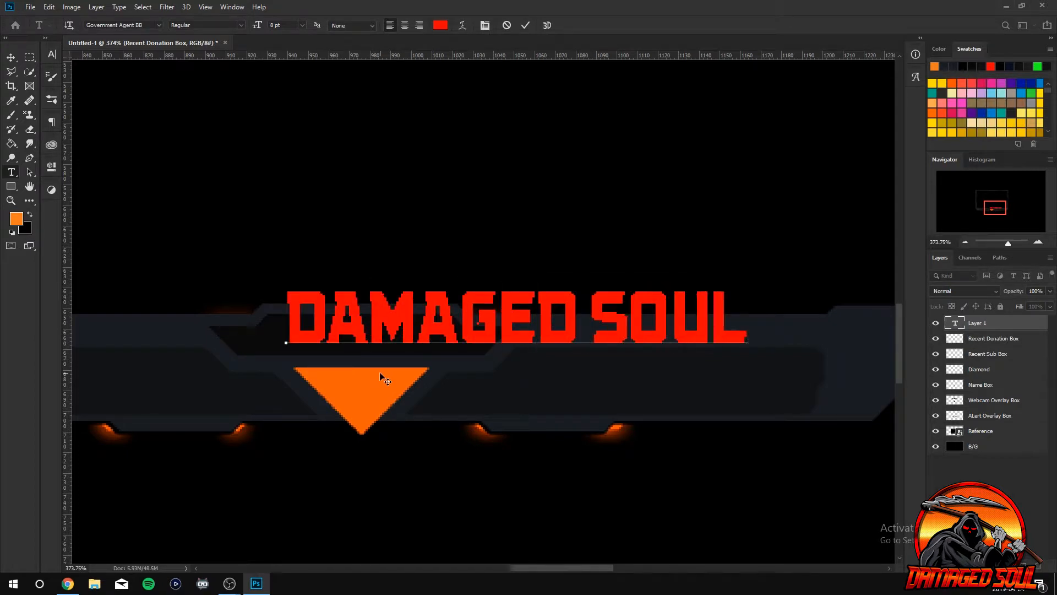
click(527, 24)
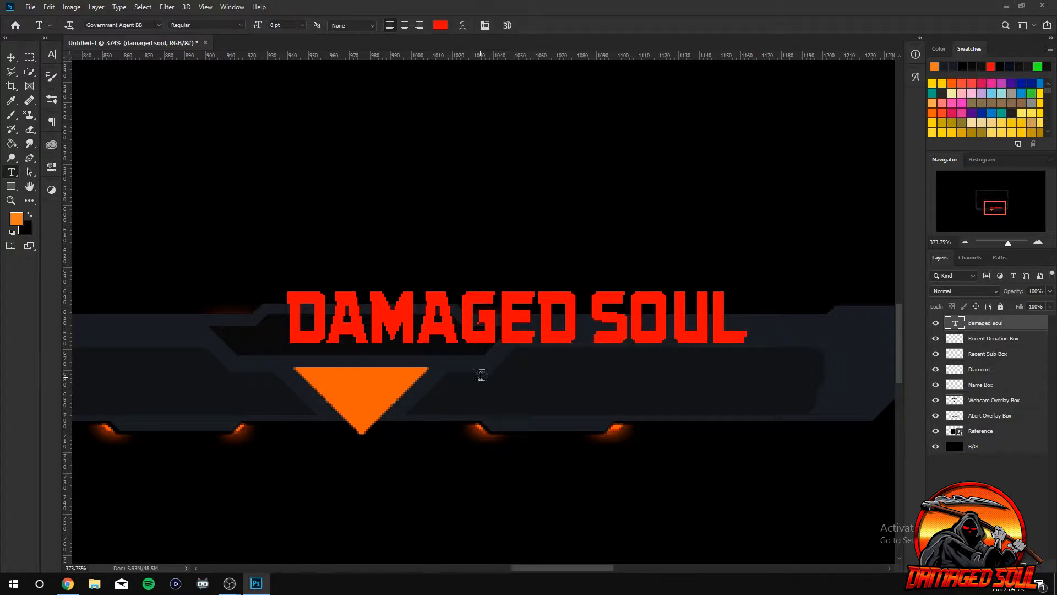
Set the DAMAGED SOUL text's vertical scale to 75% and its horizontal scale to 68%.
scroll(248, 282, down, 5)
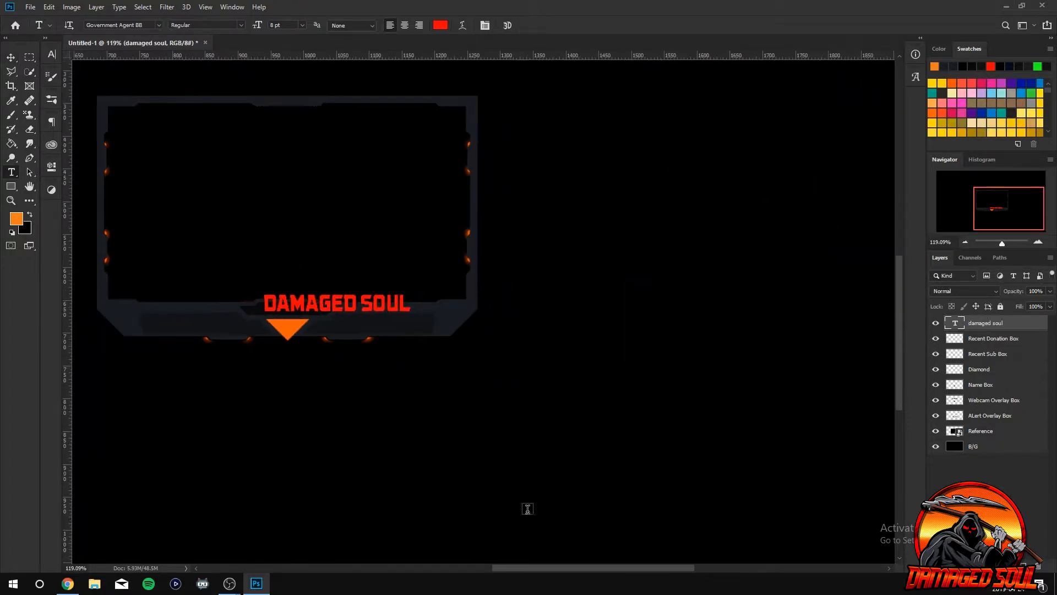
drag(595, 567, 553, 568)
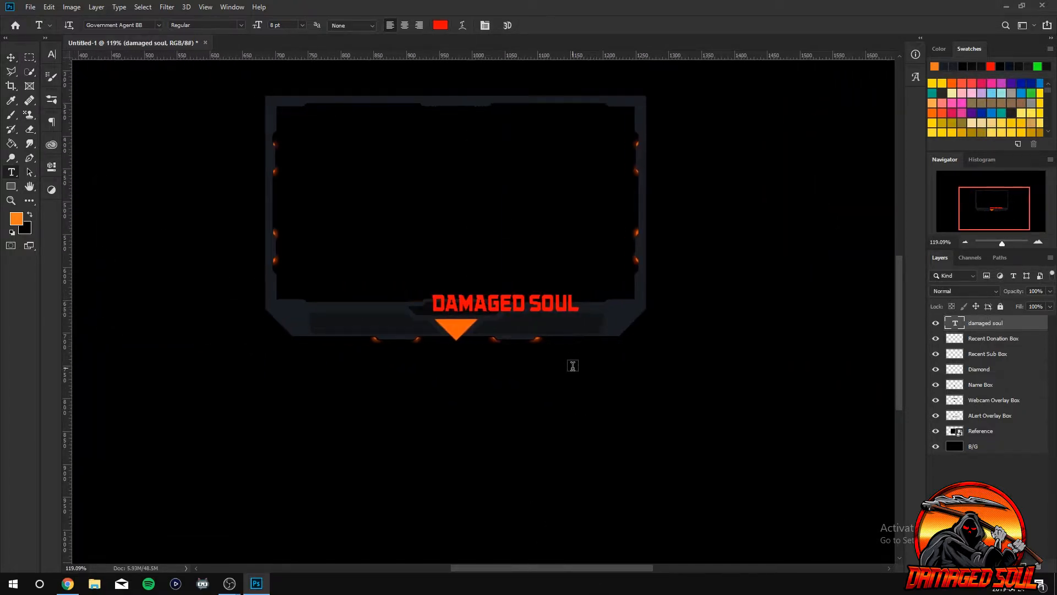
scroll(572, 366, up, 2)
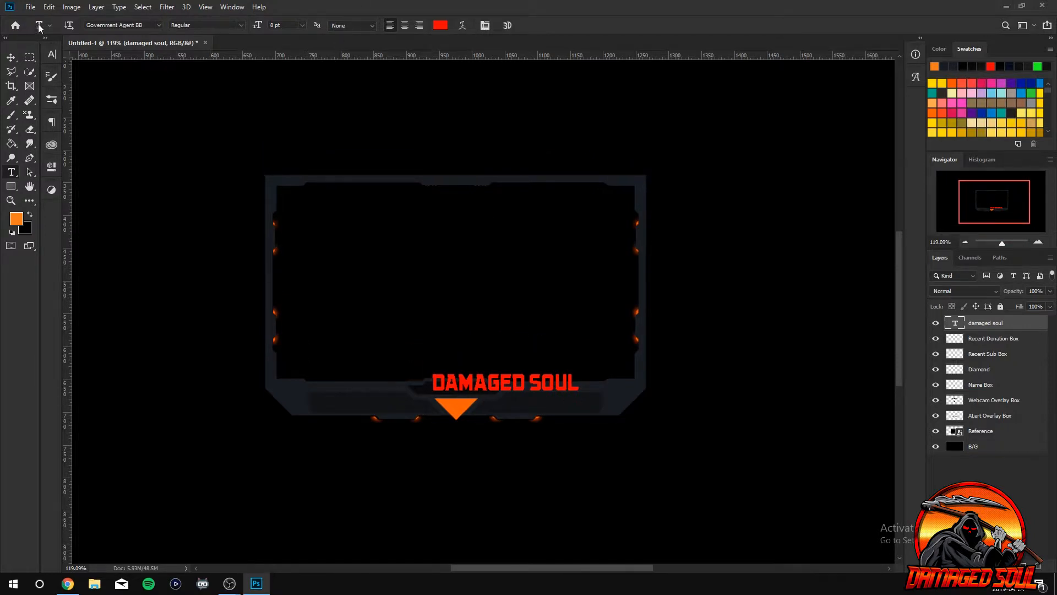
click(52, 55)
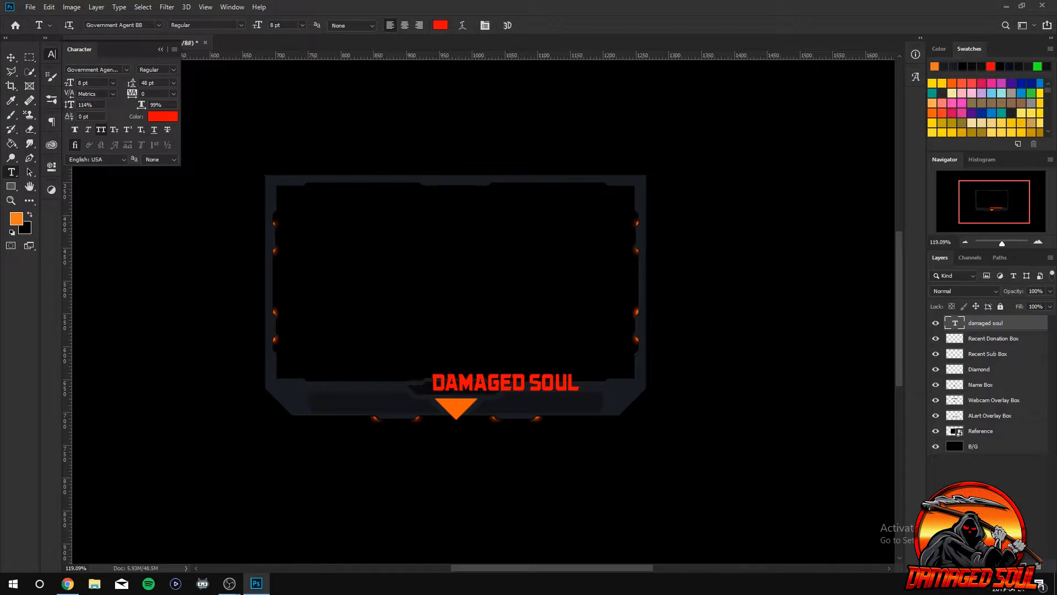
drag(69, 104, 46, 104)
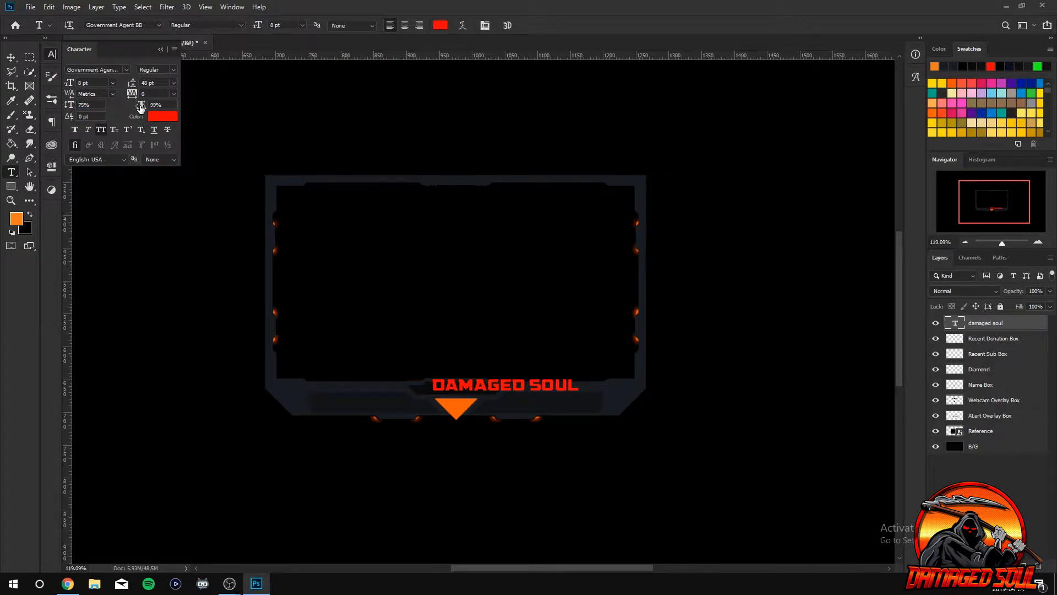
mouse_move(141, 107)
mouse_down()
mouse_move(105, 108)
mouse_move(122, 108)
mouse_up()
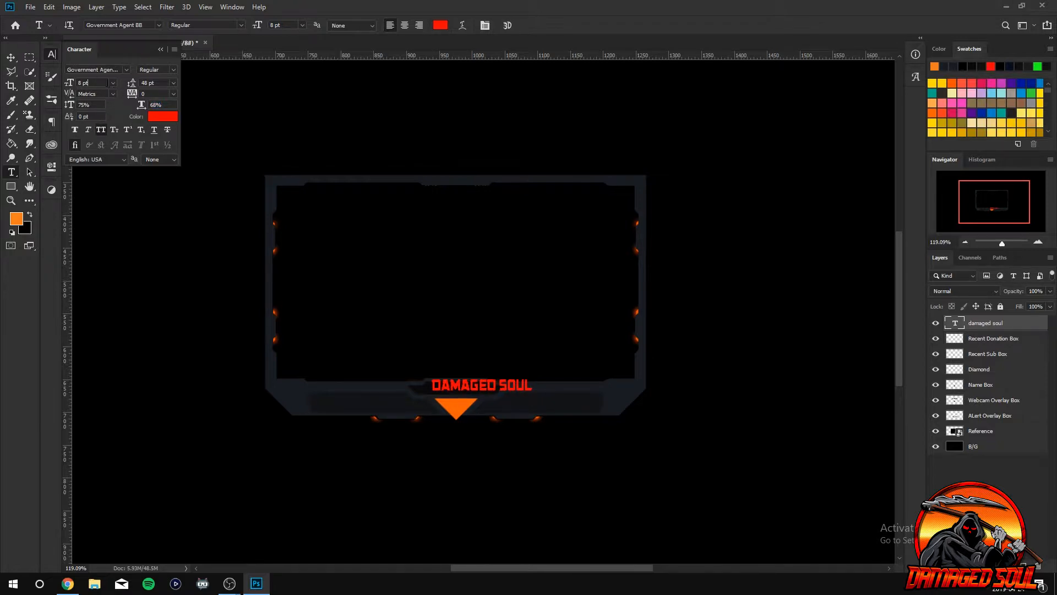
Set the DAMAGED SOUL text's font size to 6 pt and its horizontal scale to 53%.
click(112, 83)
click(89, 93)
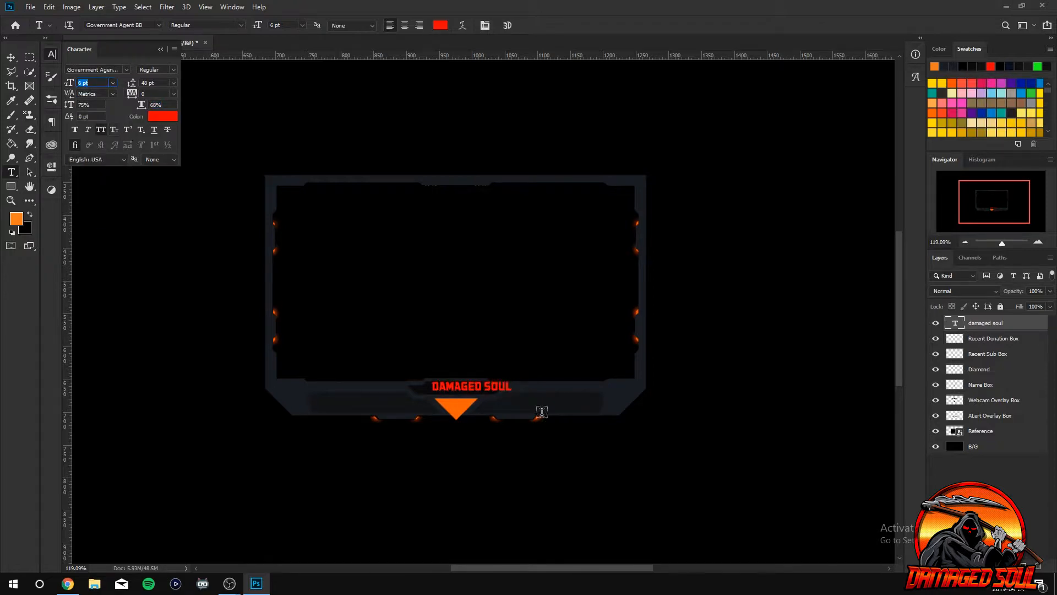
drag(143, 110, 134, 109)
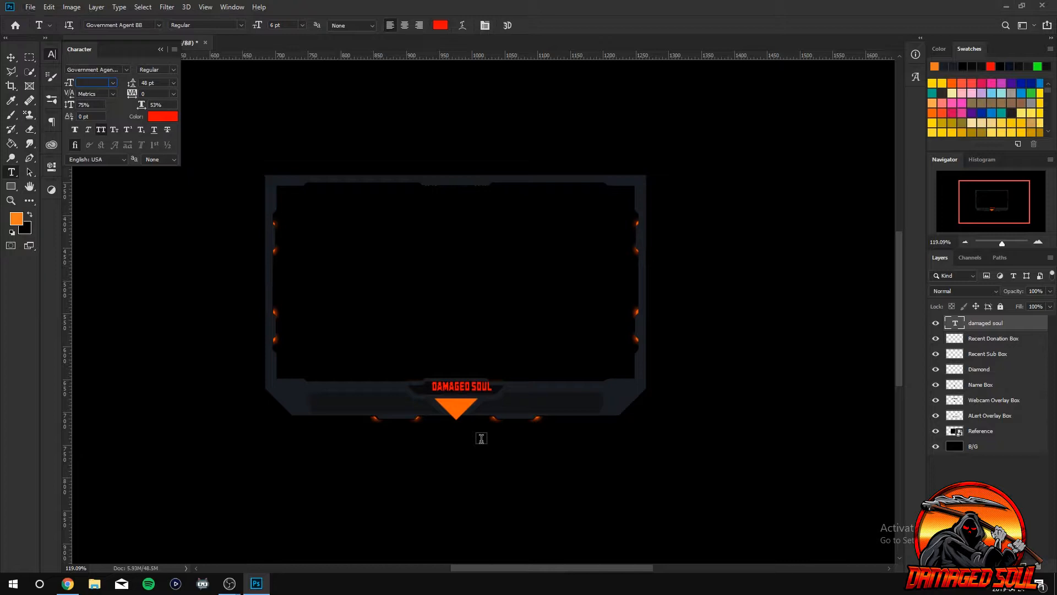
Increase the DAMAGED SOUL text's font size through 8 pt and 9 pt to 10 pt.
click(12, 58)
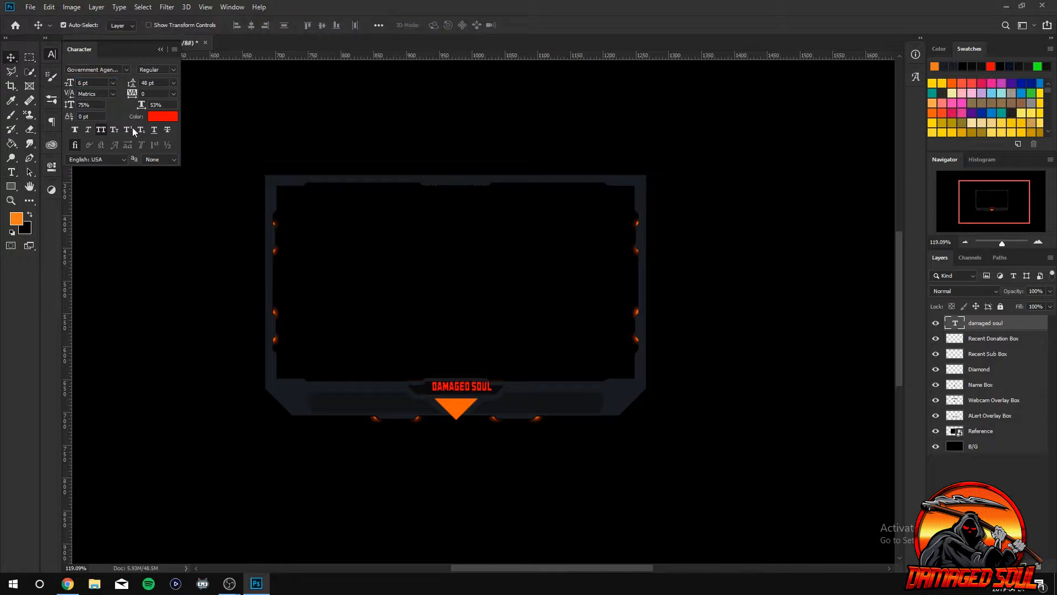
scroll(416, 434, up, 5)
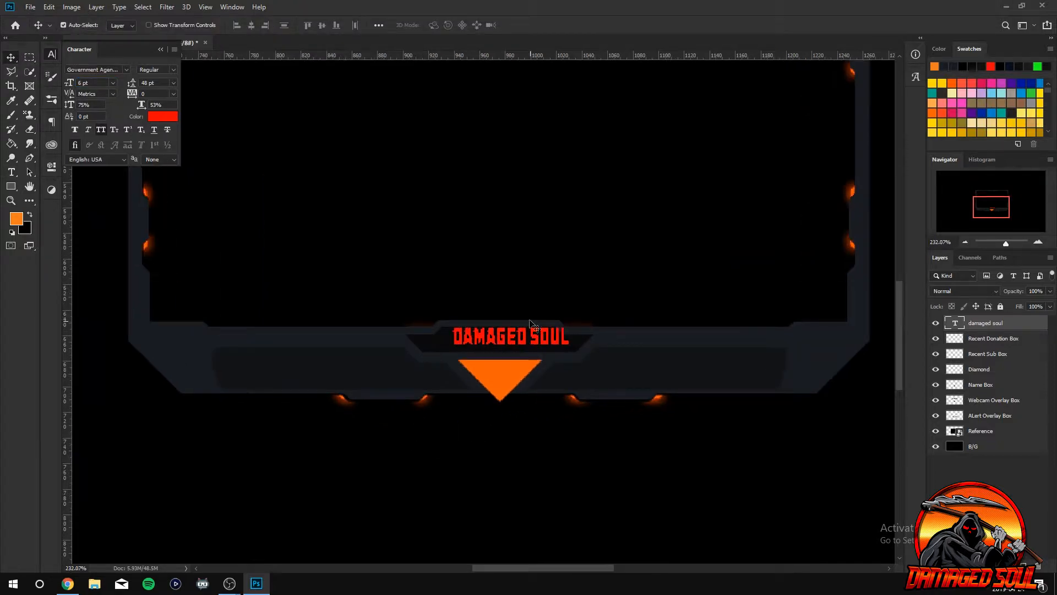
scroll(544, 364, down, 3)
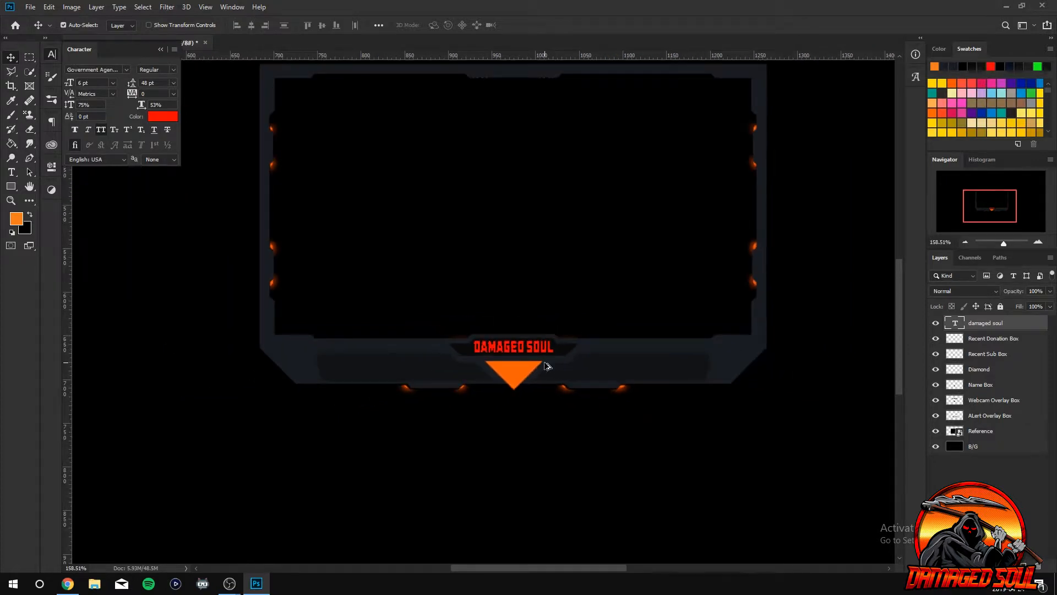
scroll(545, 365, down, 2)
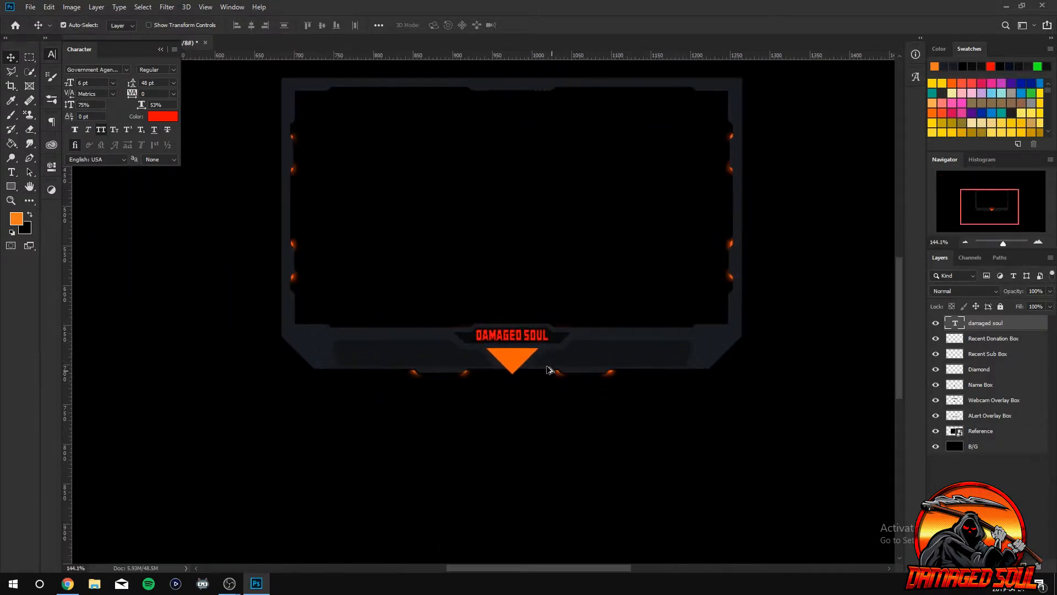
scroll(548, 368, up, 2)
click(113, 82)
click(104, 114)
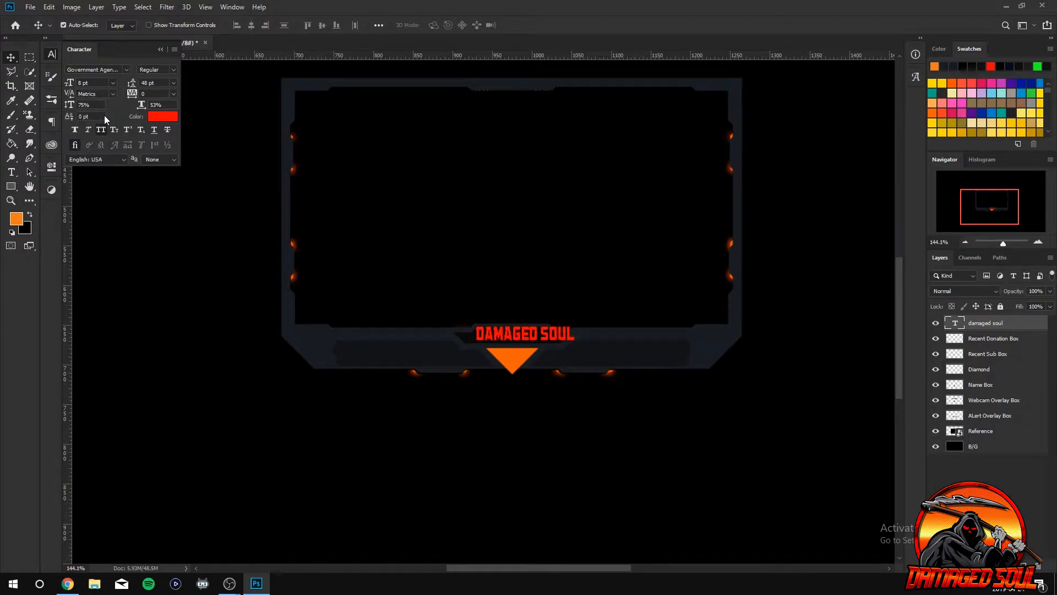
click(113, 83)
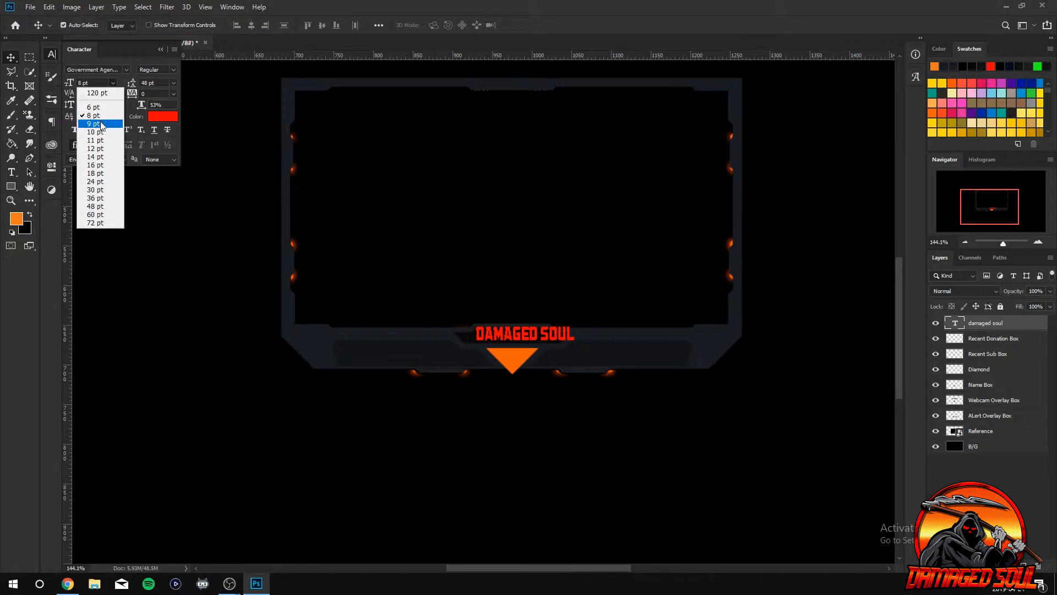
click(105, 121)
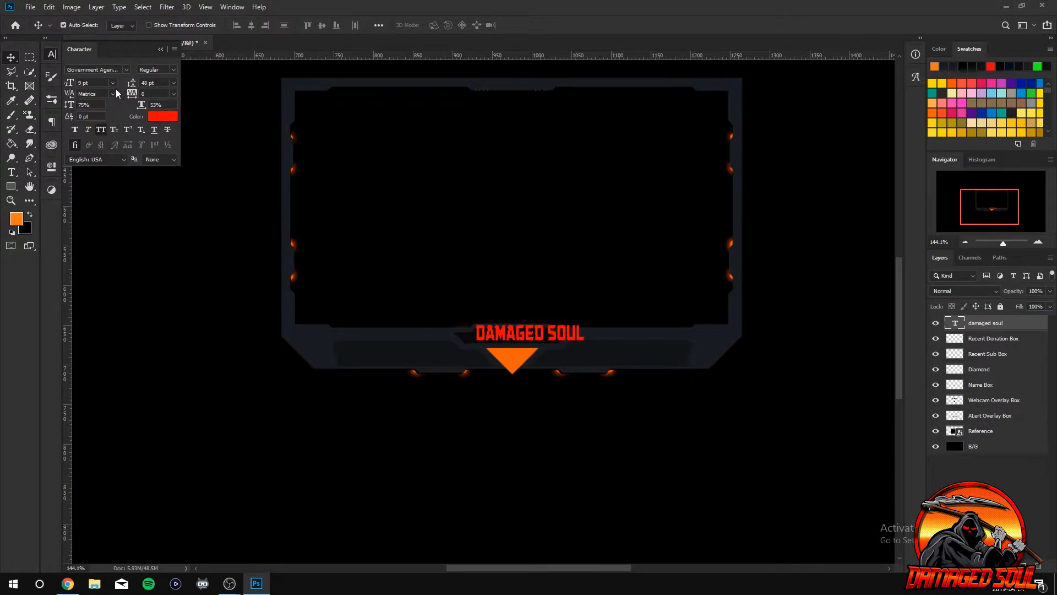
click(113, 83)
click(105, 134)
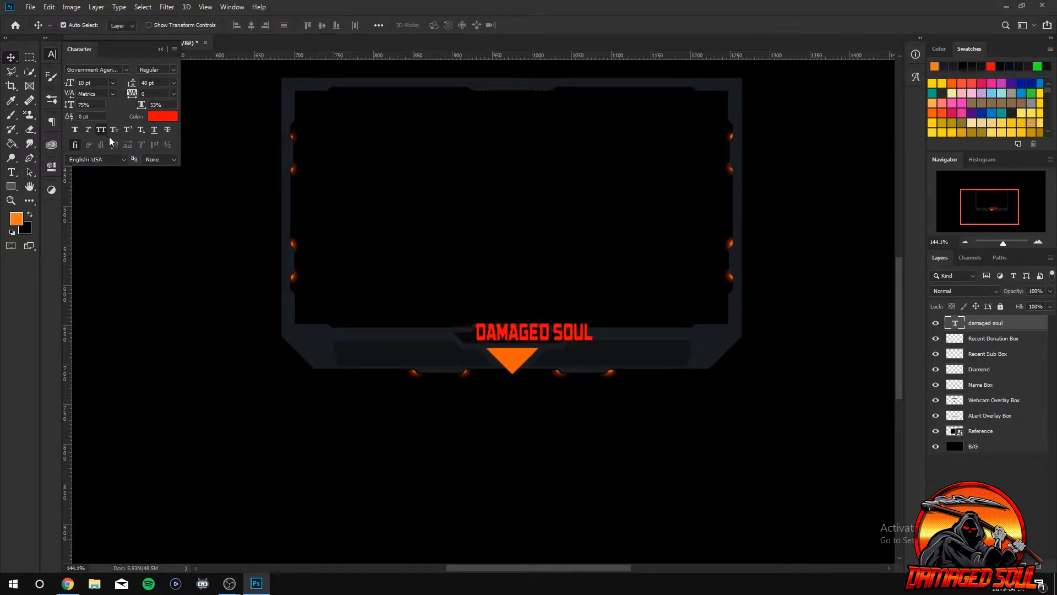
Scale the text to 33% horizontally and 52% vertically, and nudge it slightly down and left to center it in the name box.
drag(144, 107, 134, 105)
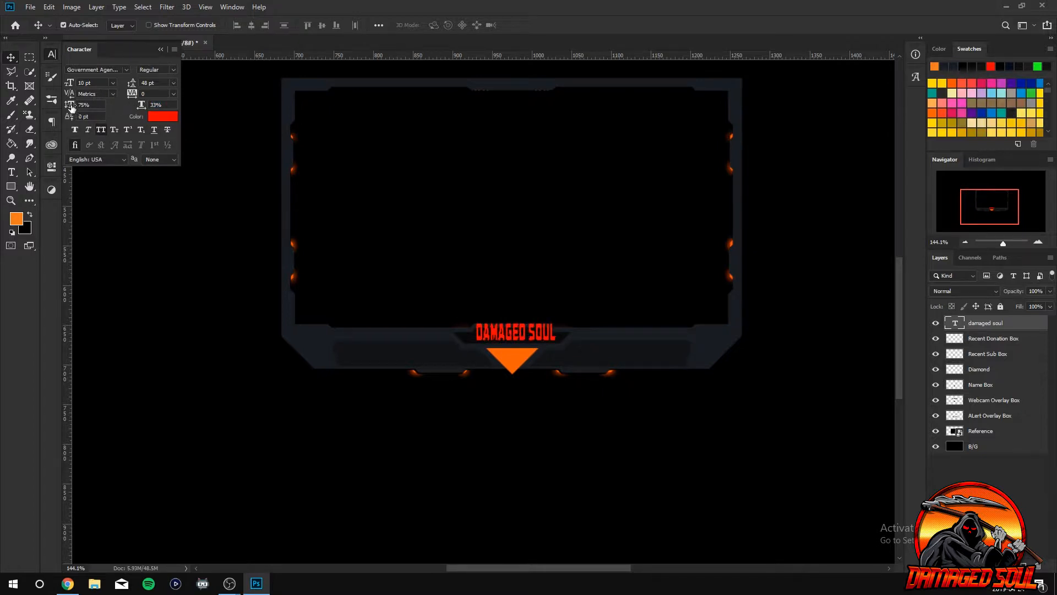
drag(71, 108, 60, 102)
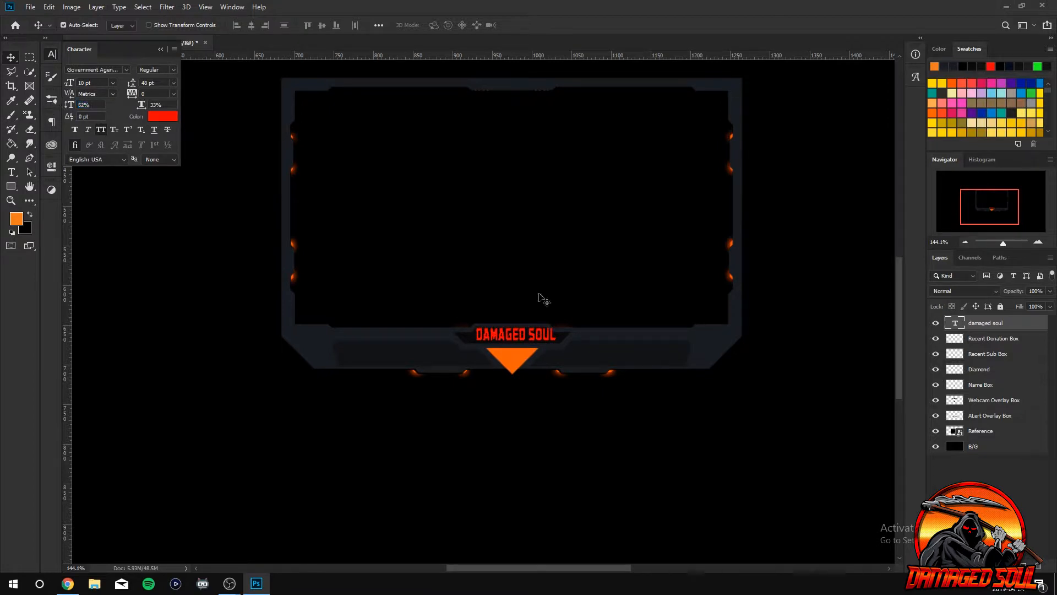
key(Down)
key(Down)
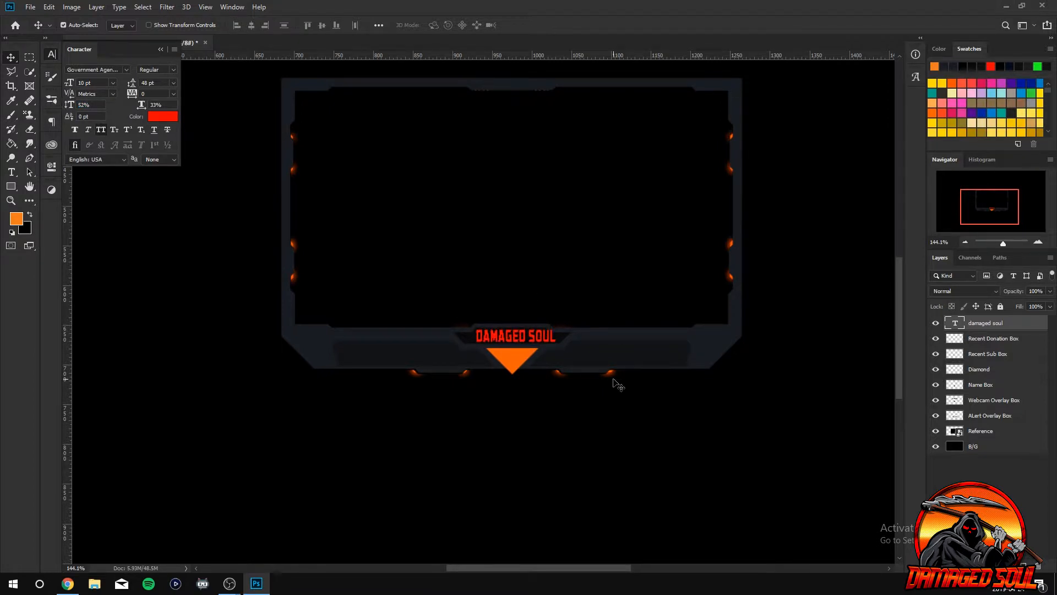
key(Left)
key(Left)
key(Left)
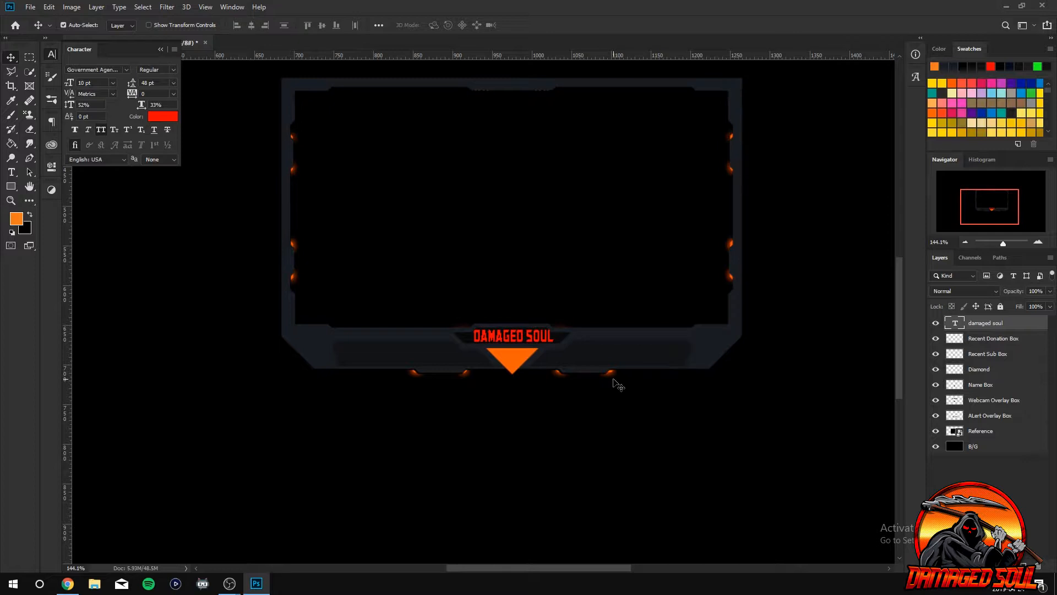
Delete the DAMAGED SOUL text layer from the overlay.
scroll(553, 380, up, 1)
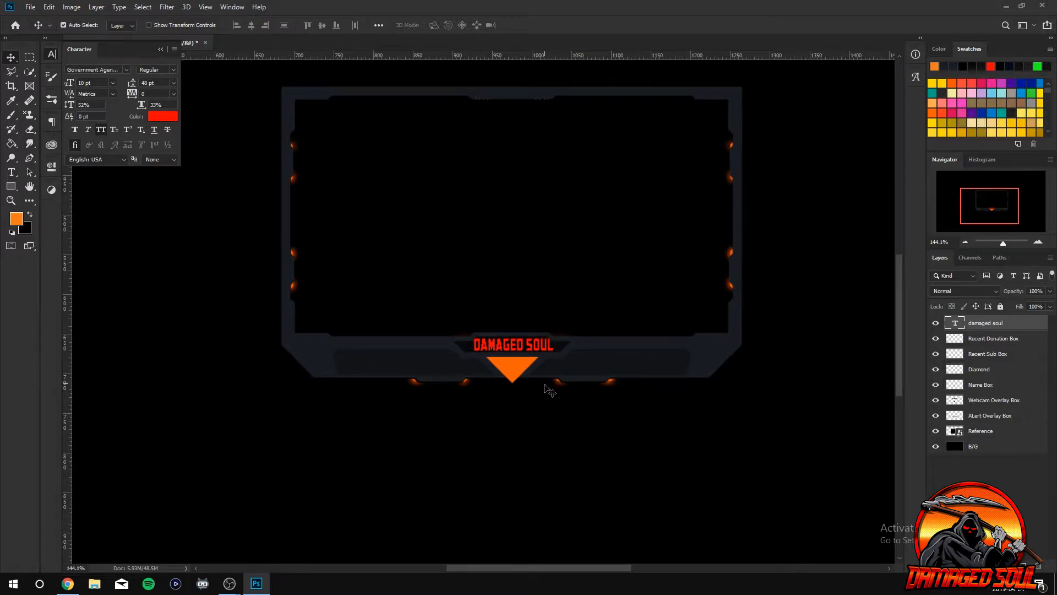
scroll(549, 390, up, 3)
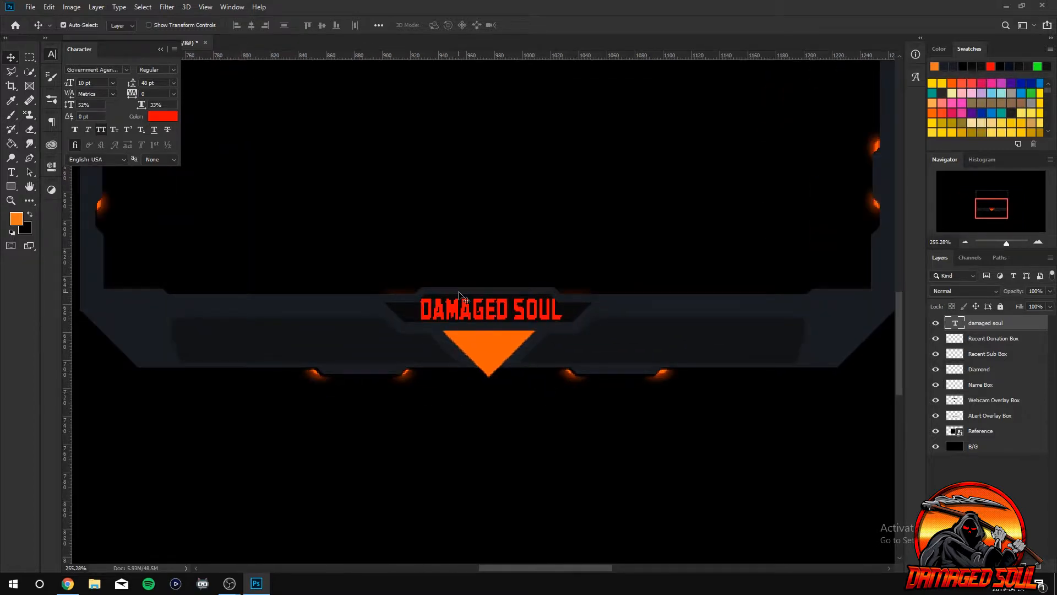
key(Delete)
scroll(418, 342, down, 3)
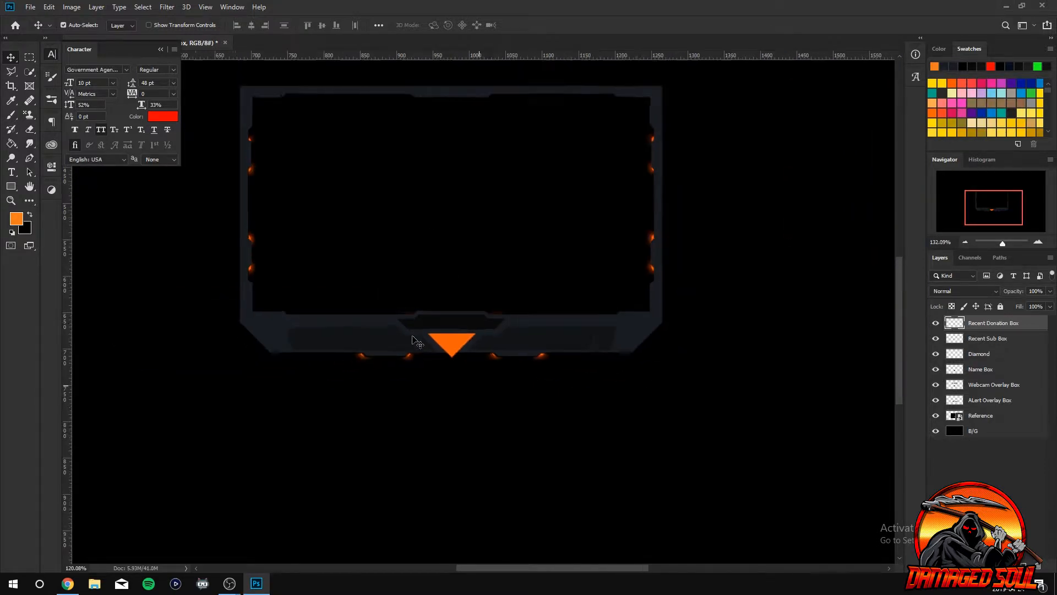
scroll(422, 358, up, 3)
scroll(449, 405, up, 1)
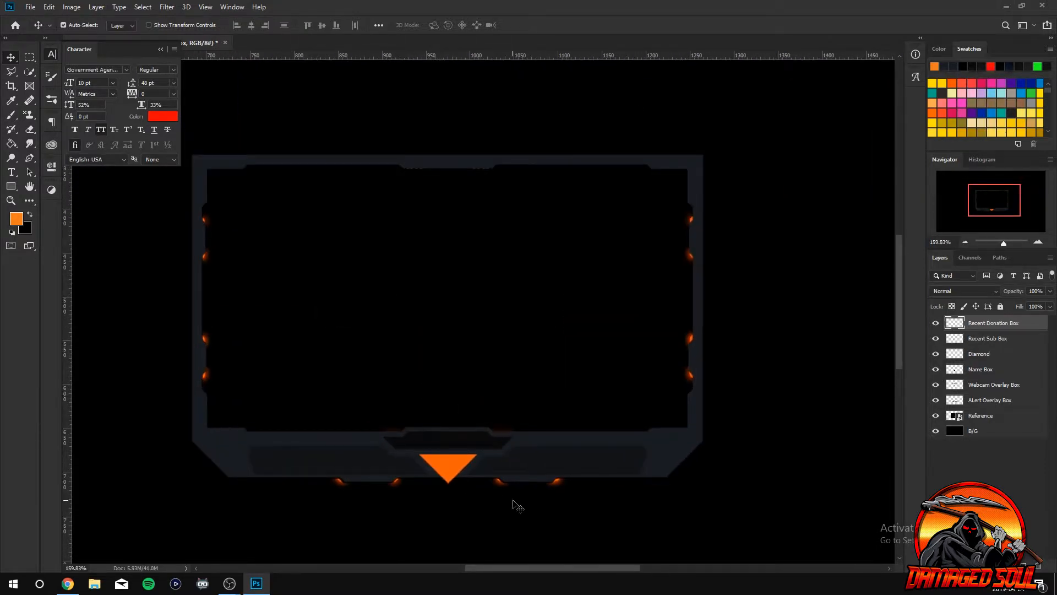
scroll(496, 507, up, 1)
scroll(495, 507, down, 2)
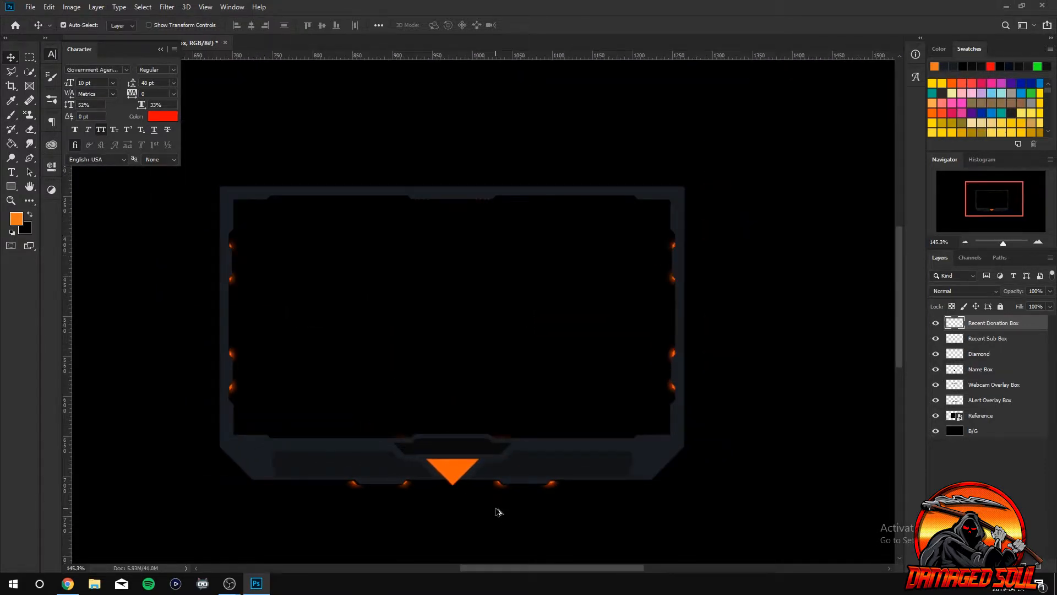
Hide all six traced part layers, from Recent Donation Box to Alert Overlay Box, and examine the reference overlay underneath.
scroll(495, 511, down, 1)
scroll(498, 505, up, 1)
drag(935, 323, 941, 373)
drag(937, 329, 937, 371)
click(936, 386)
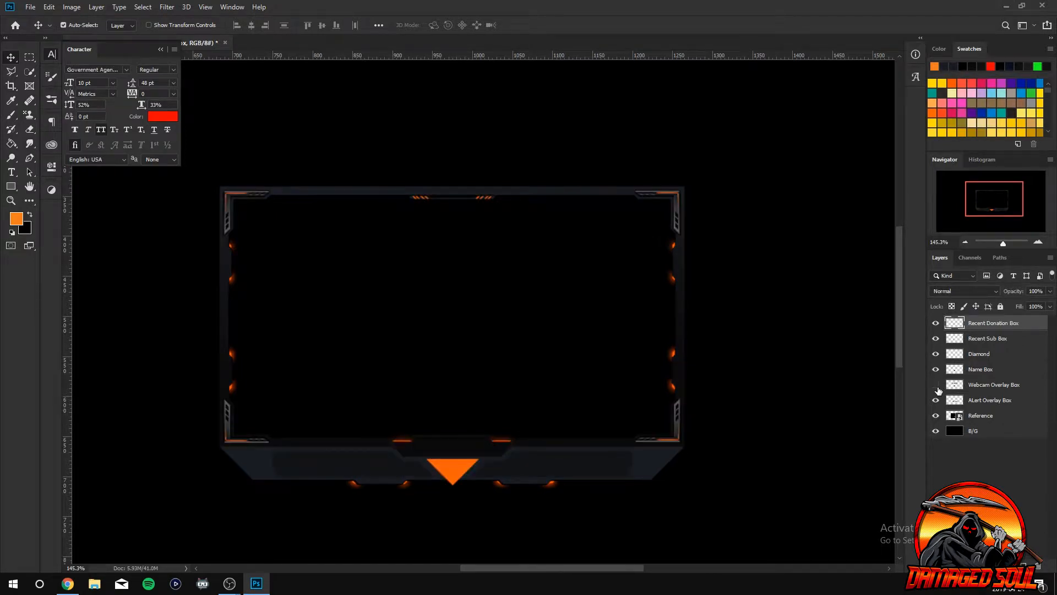
click(936, 399)
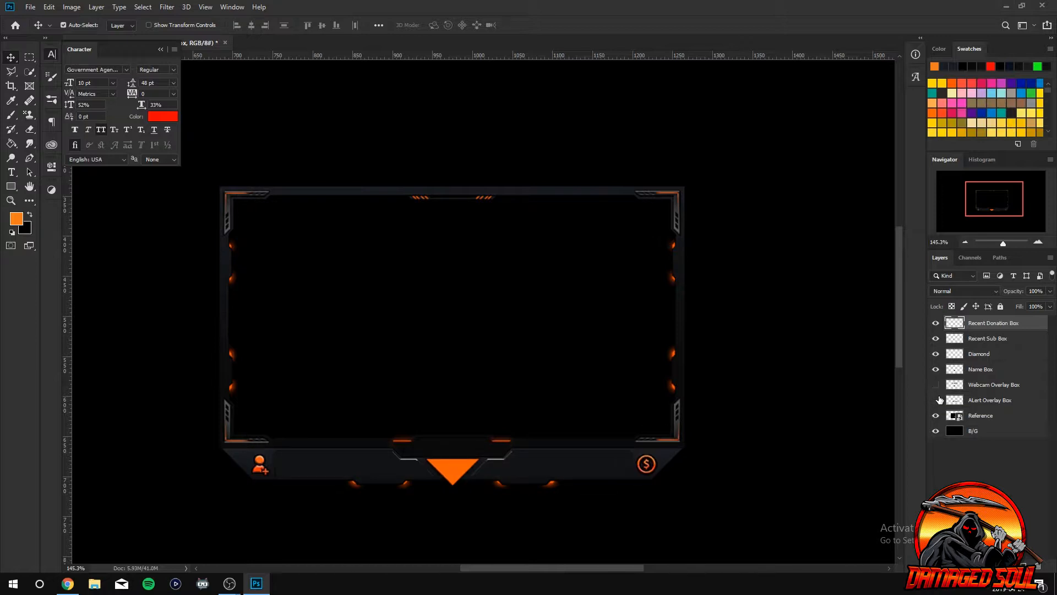
drag(938, 354, 936, 325)
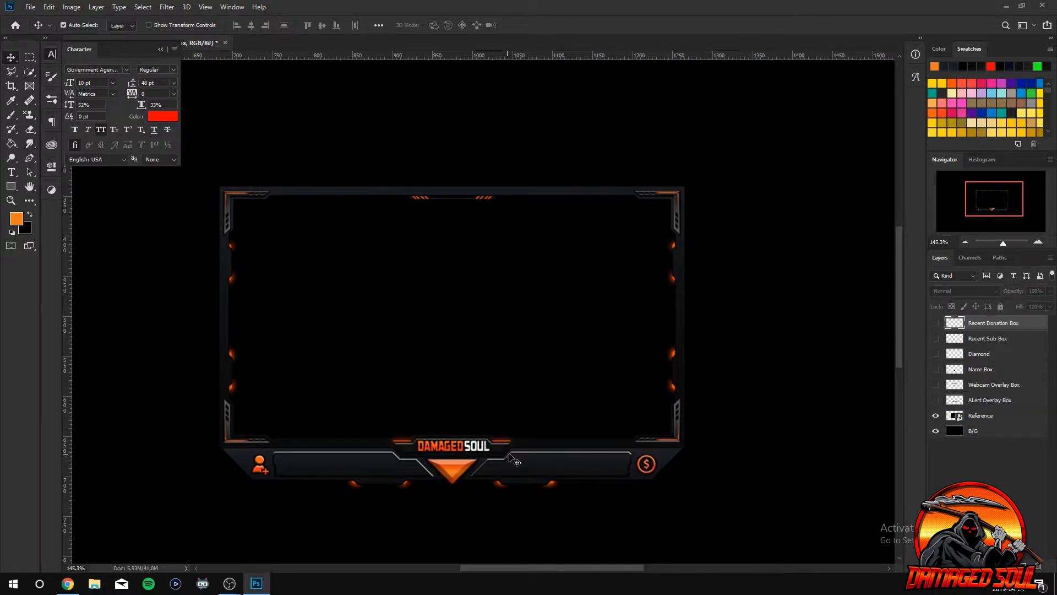
scroll(507, 479, up, 3)
scroll(512, 473, down, 4)
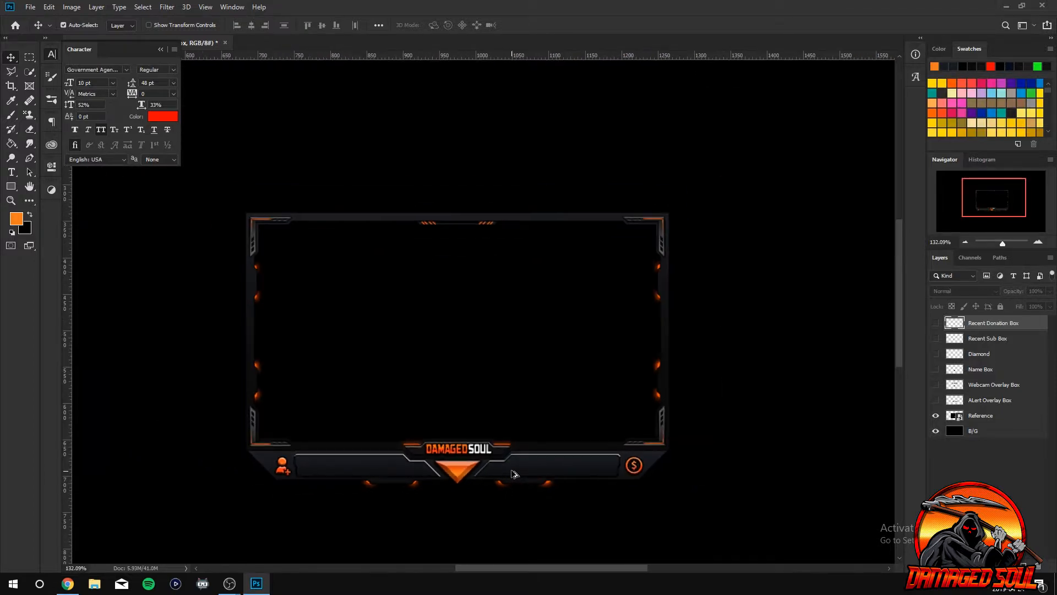
scroll(512, 474, up, 1)
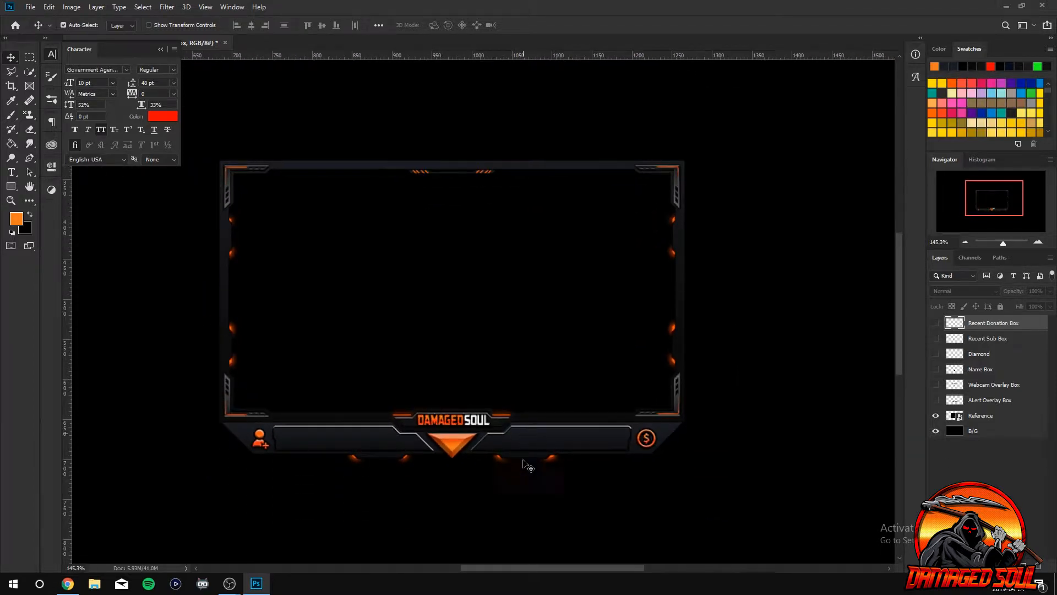
Make the six traced part layers visible again and inspect the flat shapes up close.
drag(935, 323, 938, 401)
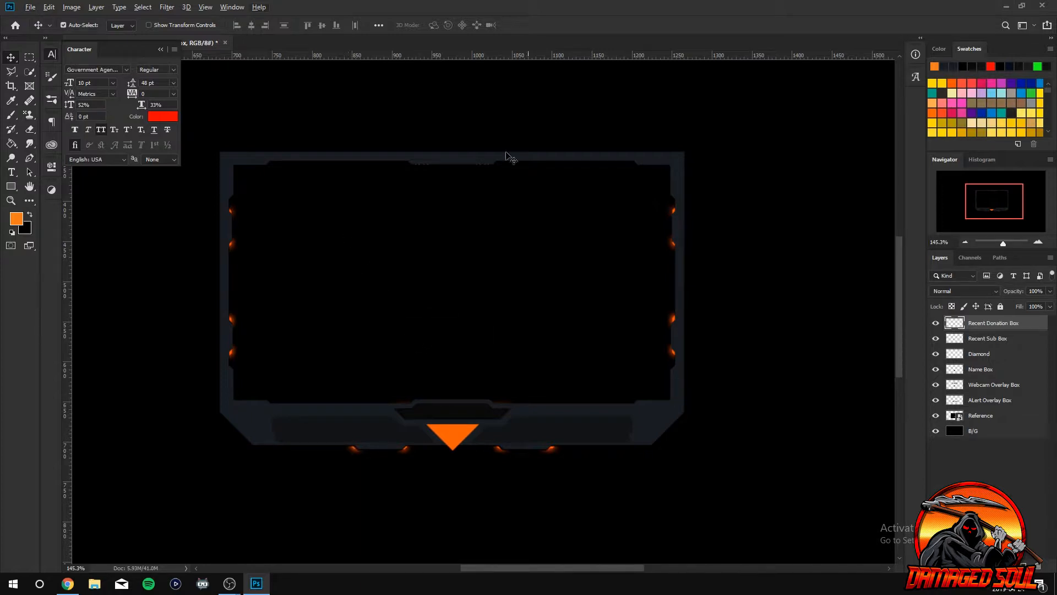
scroll(440, 416, up, 3)
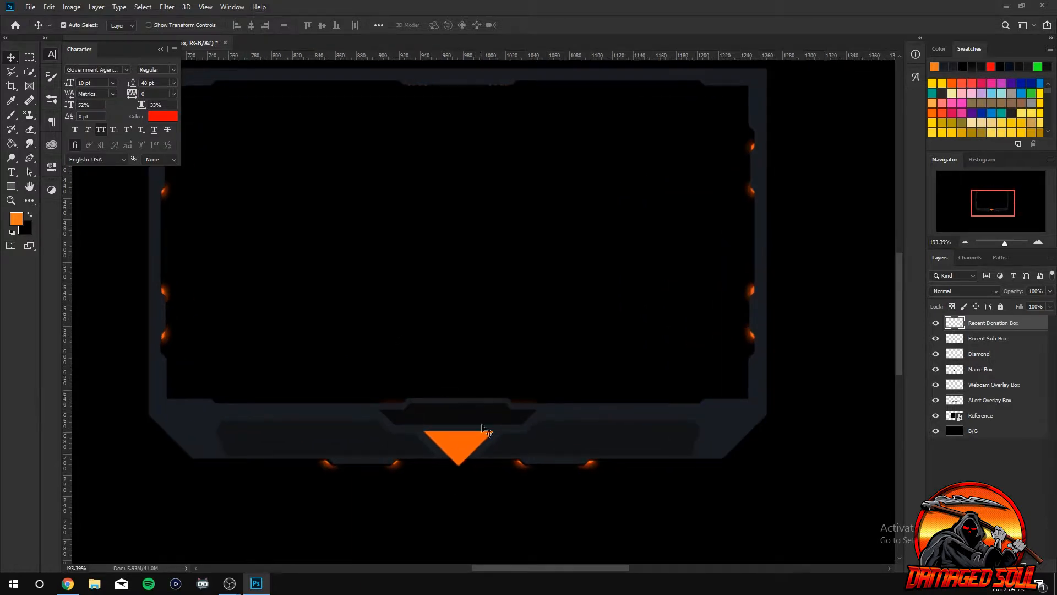
scroll(337, 427, down, 2)
scroll(354, 418, up, 2)
scroll(351, 425, down, 1)
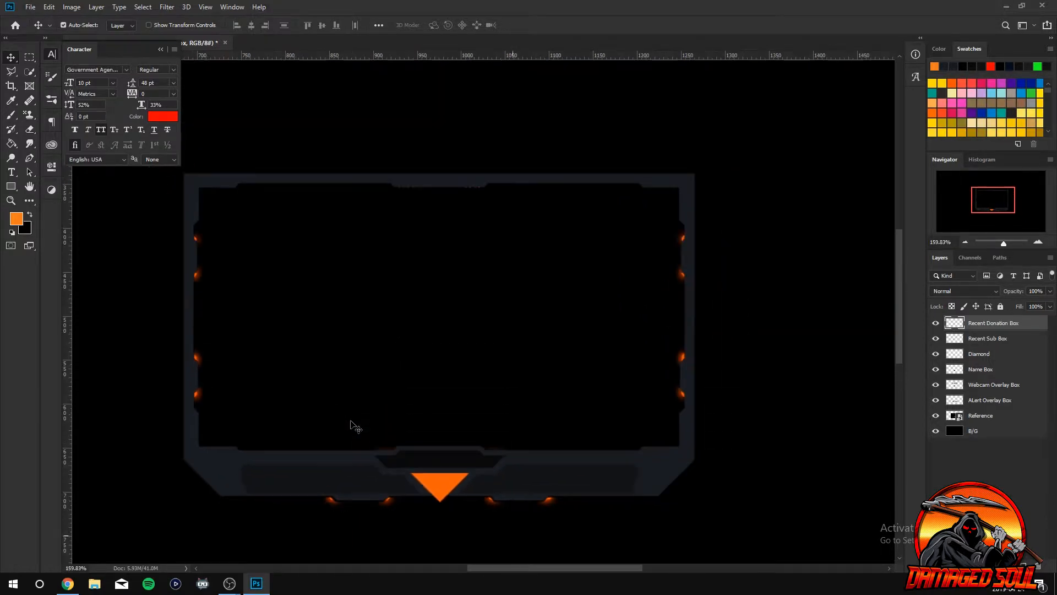
scroll(350, 435, up, 1)
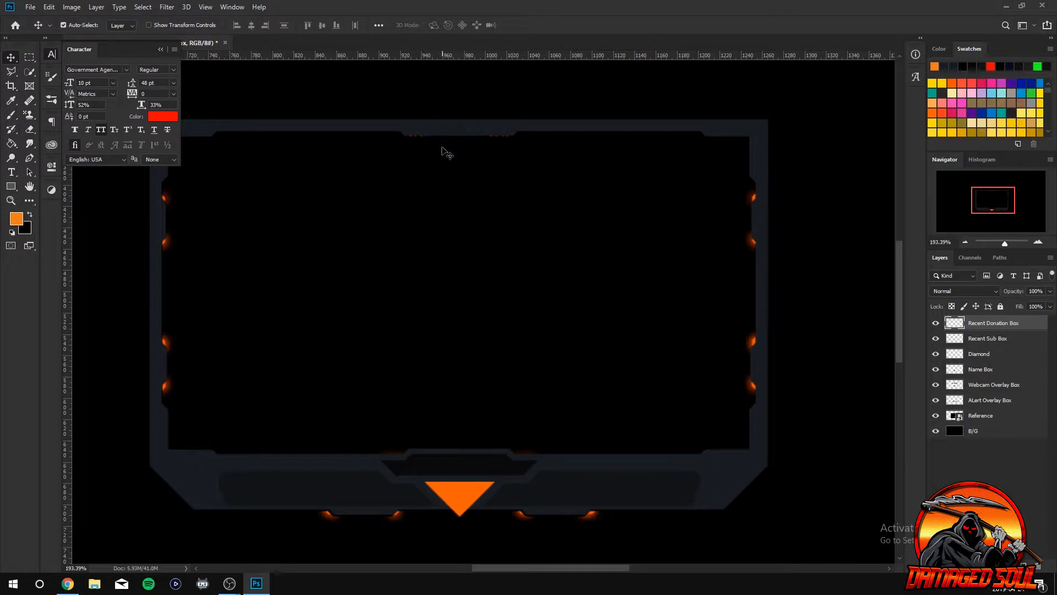
click(988, 391)
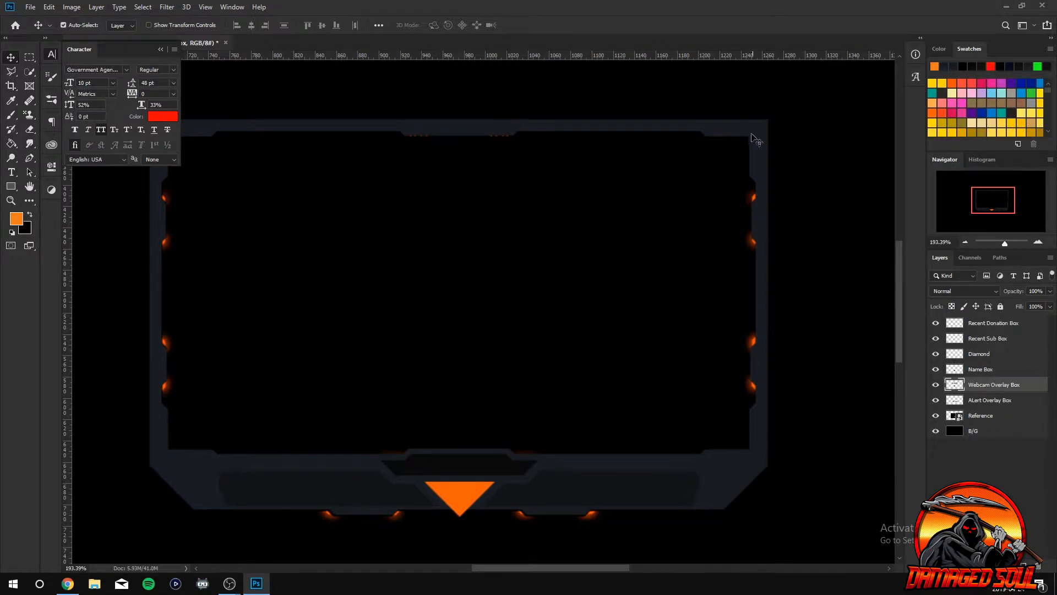
right_click(983, 388)
click(880, 124)
drag(526, 130, 332, 167)
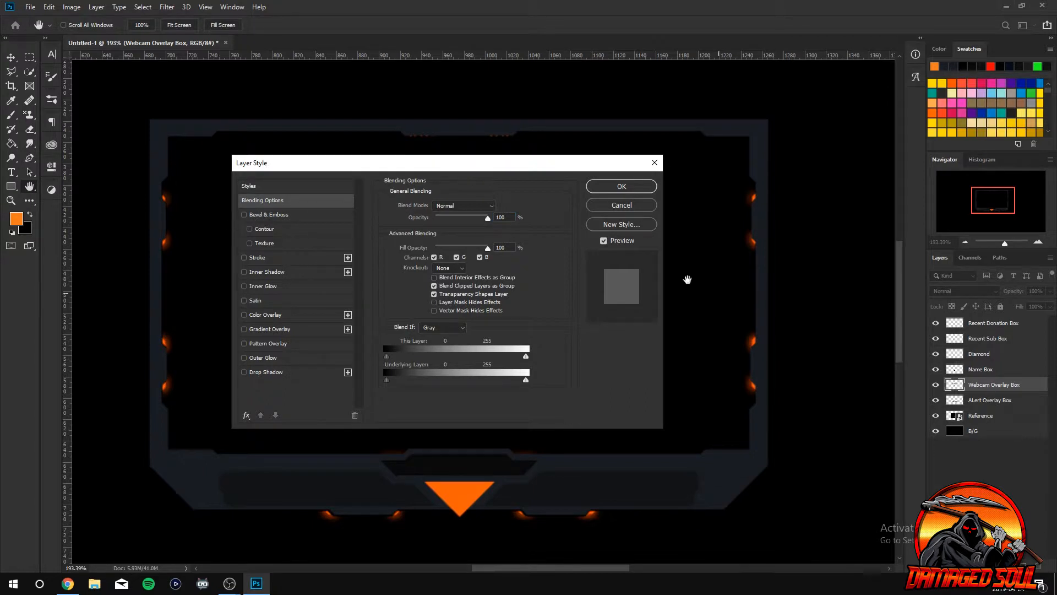
key(Escape)
Add a black outside Stroke of 1 px at 100% opacity to the Webcam Overlay Box layer's style.
right_click(970, 380)
key(Down)
key(Return)
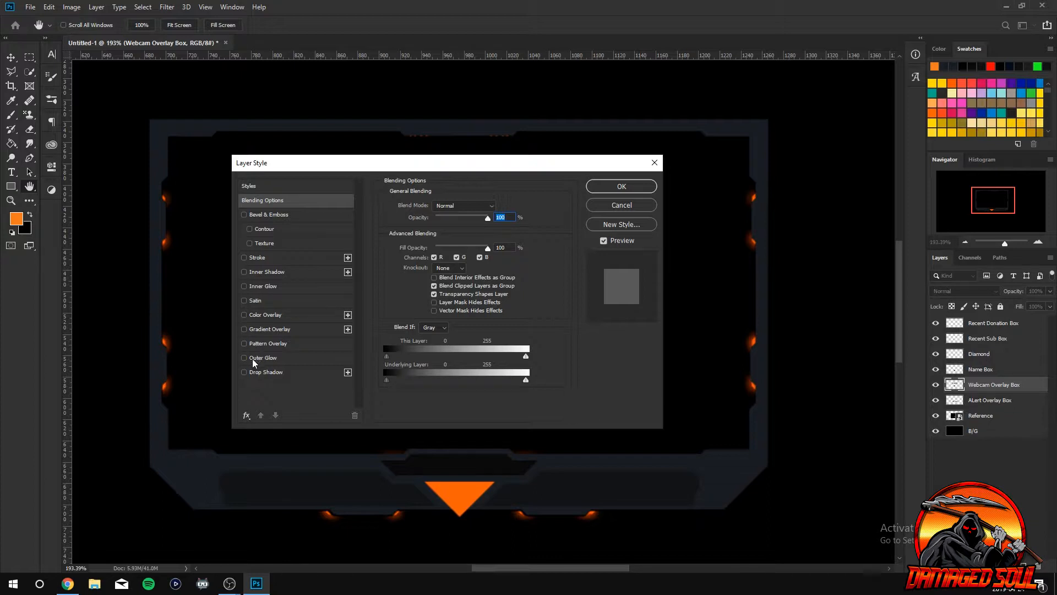
click(244, 258)
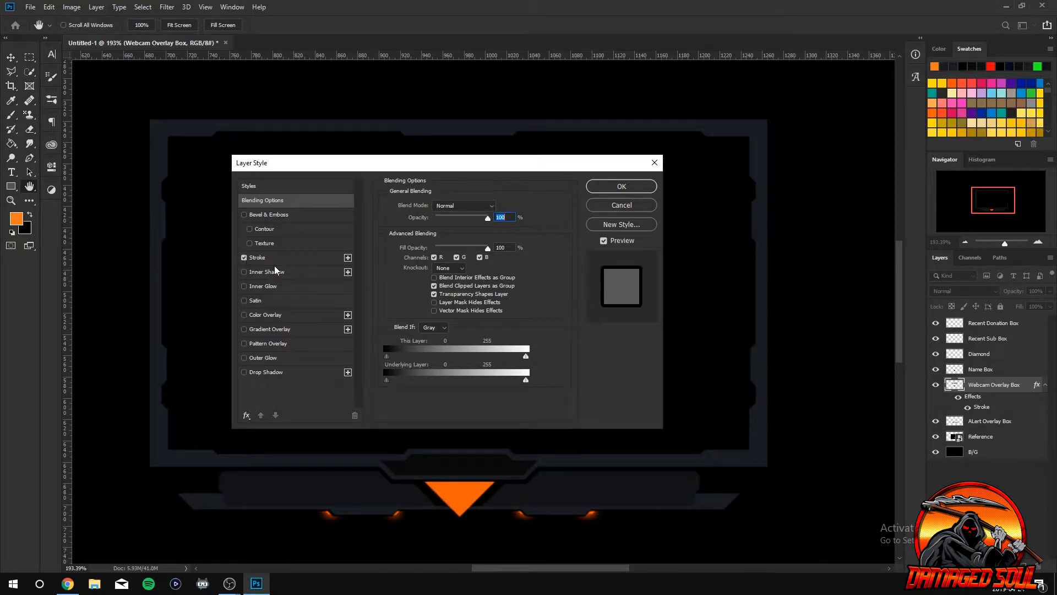
click(270, 258)
drag(430, 207, 426, 208)
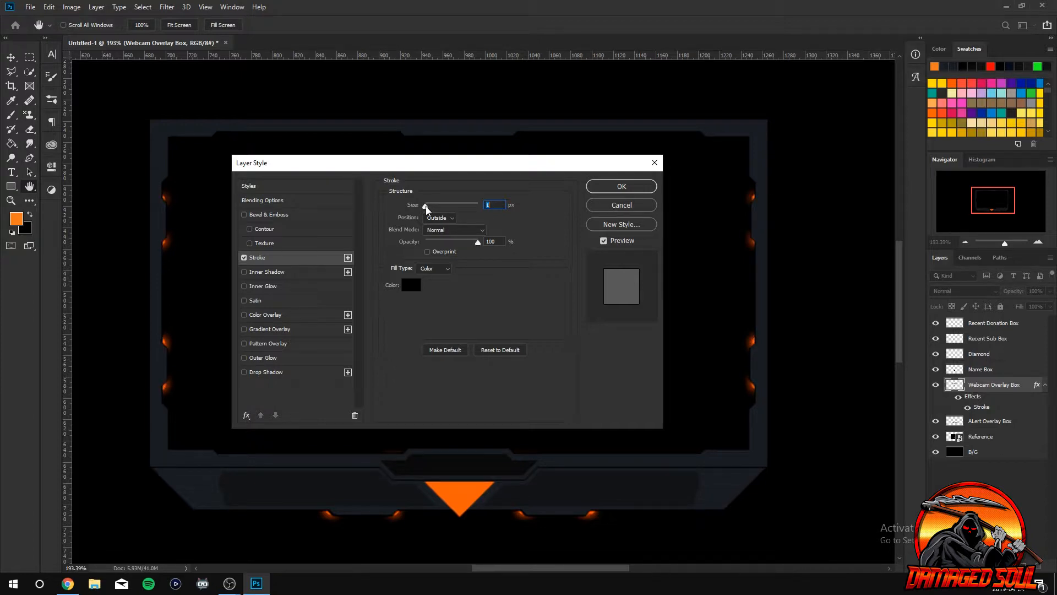
key(Up)
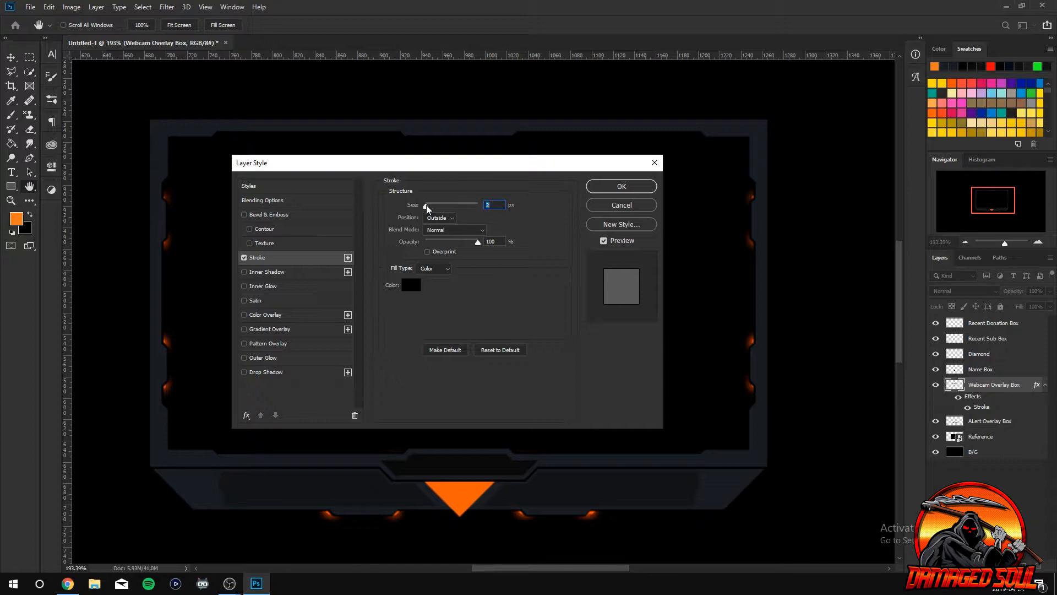
drag(427, 204, 421, 206)
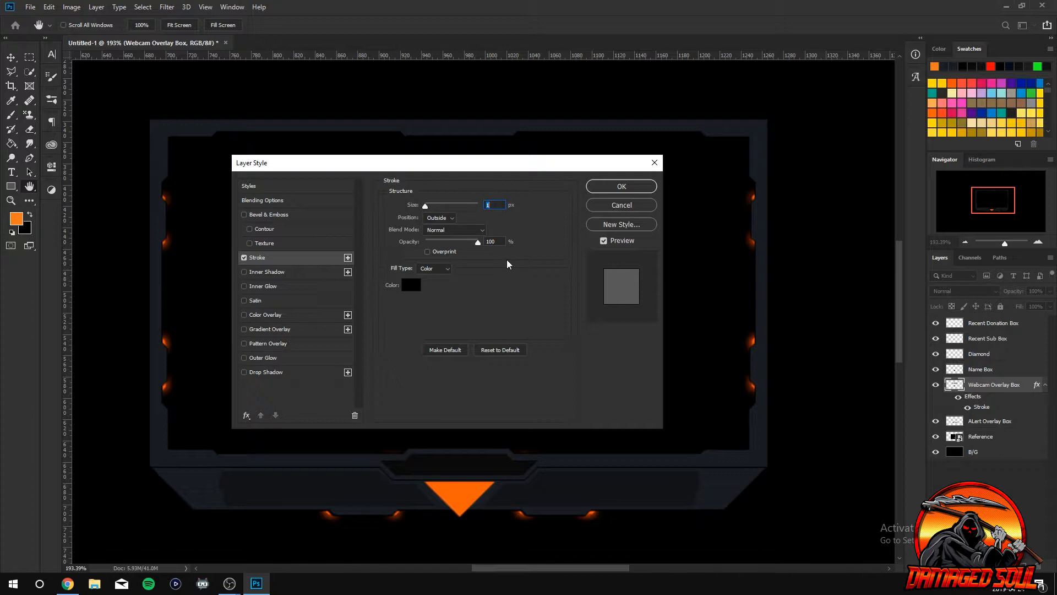
Give the Webcam Overlay Box a Chisel Hard Inner Bevel with 1000% depth, 1 px size and 30% highlight opacity.
click(245, 214)
click(264, 215)
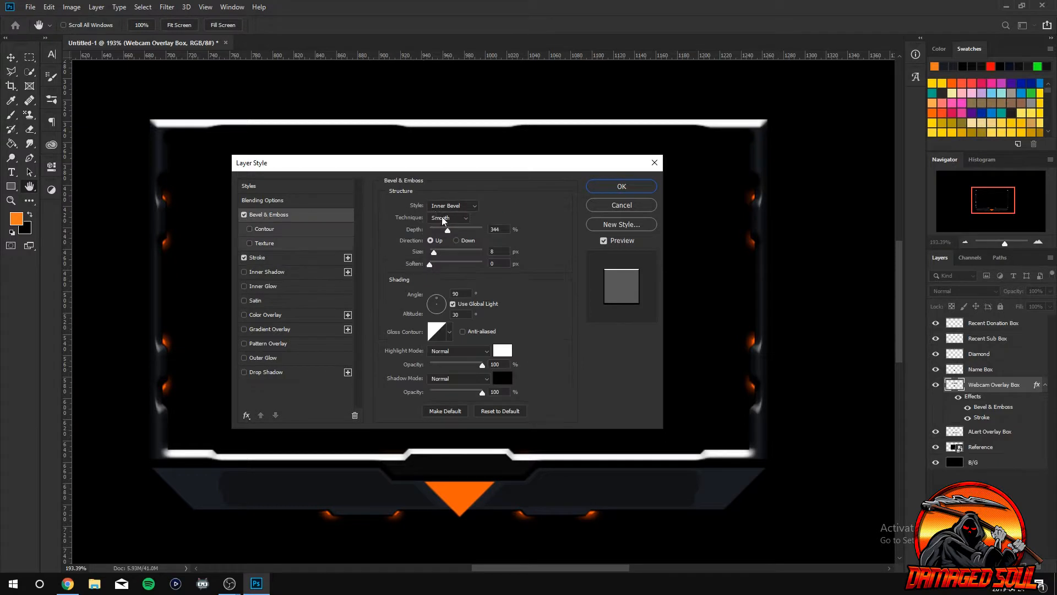
drag(443, 230, 511, 230)
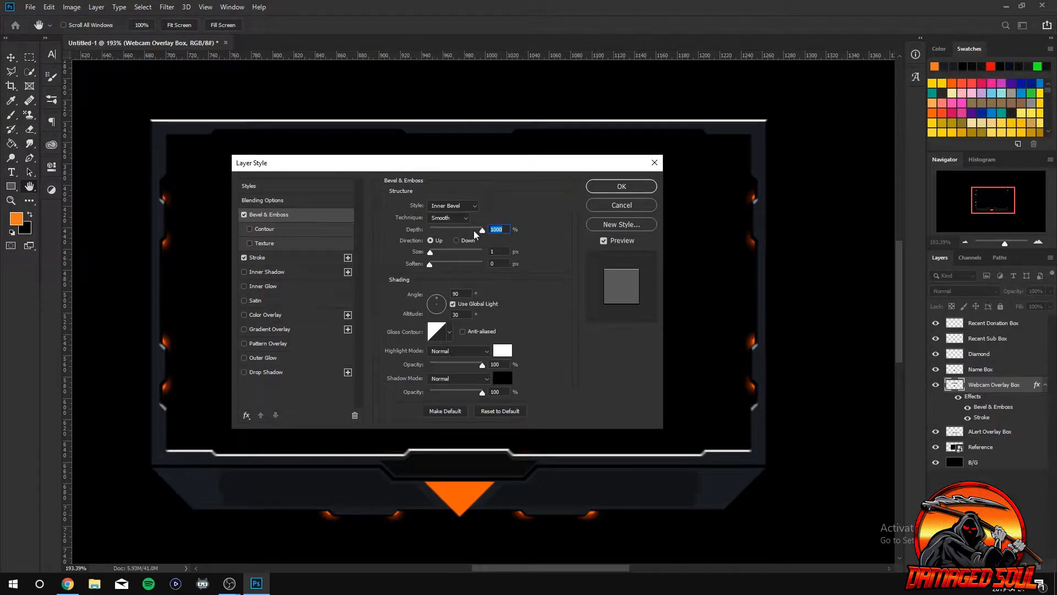
click(449, 218)
click(444, 233)
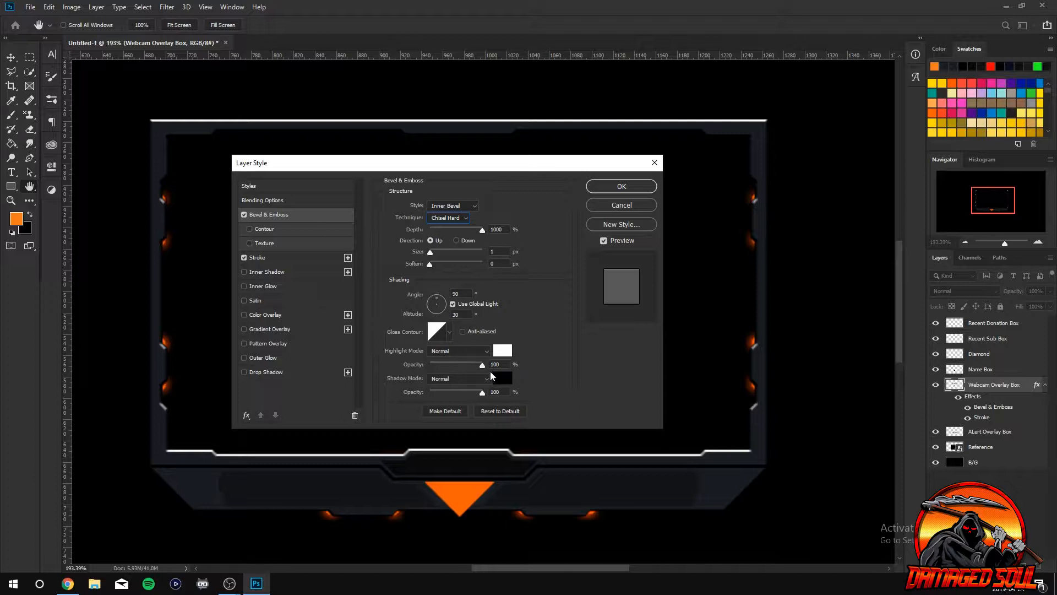
drag(483, 365, 440, 364)
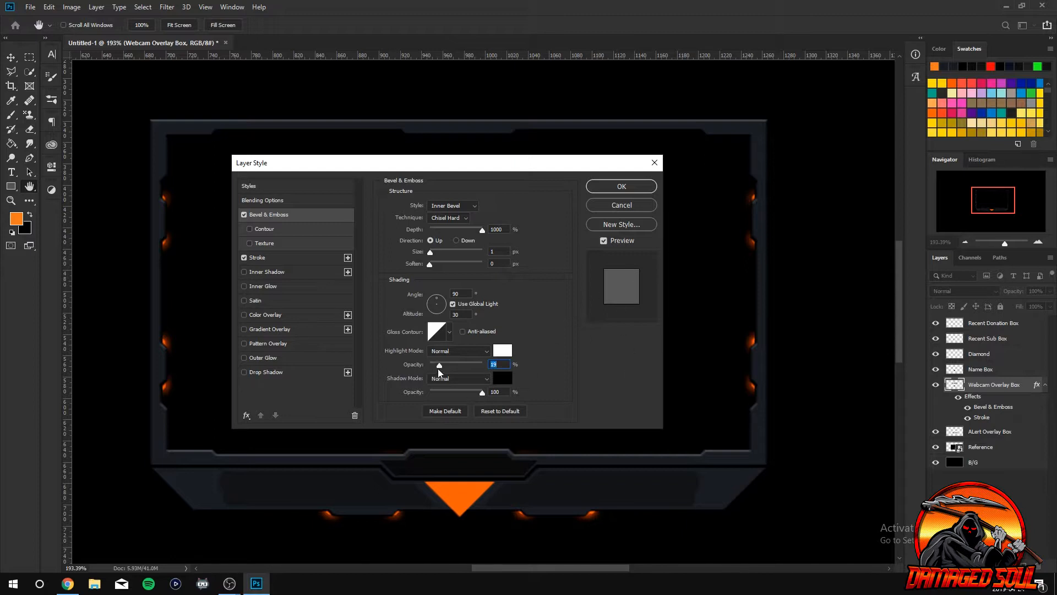
drag(438, 369, 445, 366)
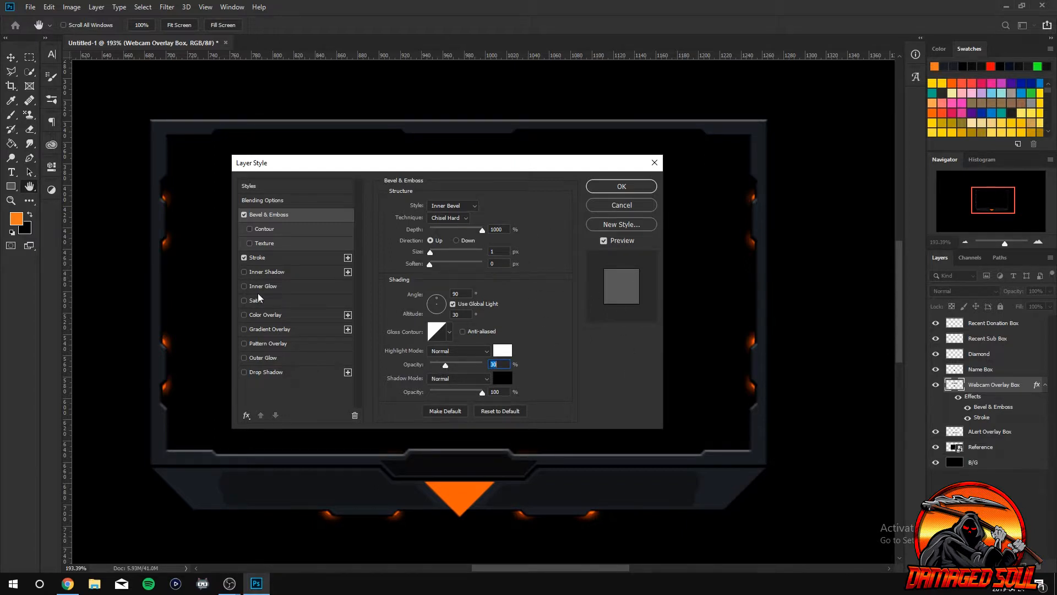
Try several gradient presets as a Gradient Overlay on the Webcam Overlay Box layer.
click(244, 329)
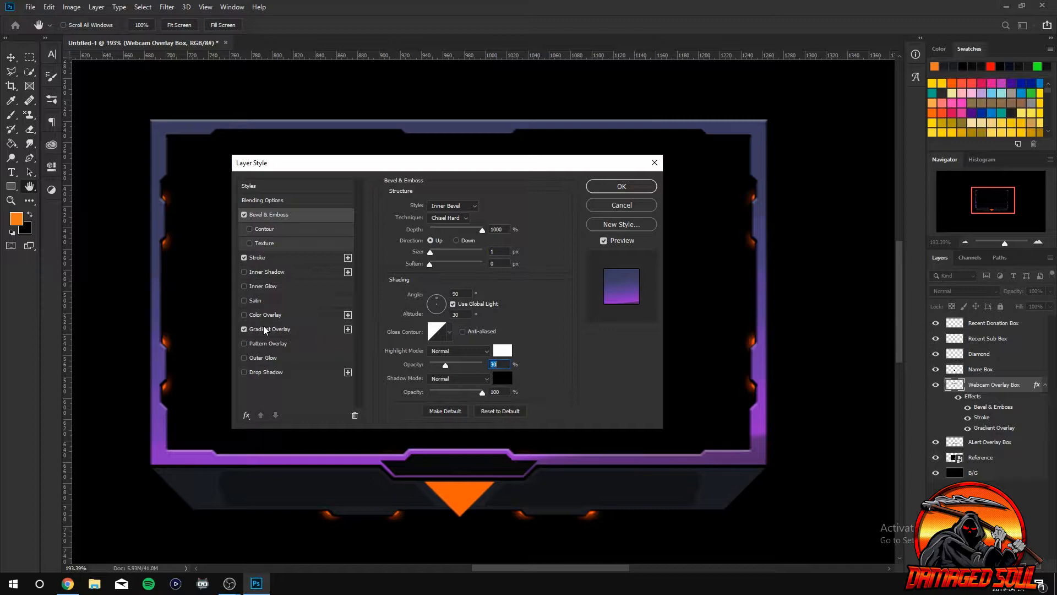
click(263, 329)
click(452, 230)
click(231, 276)
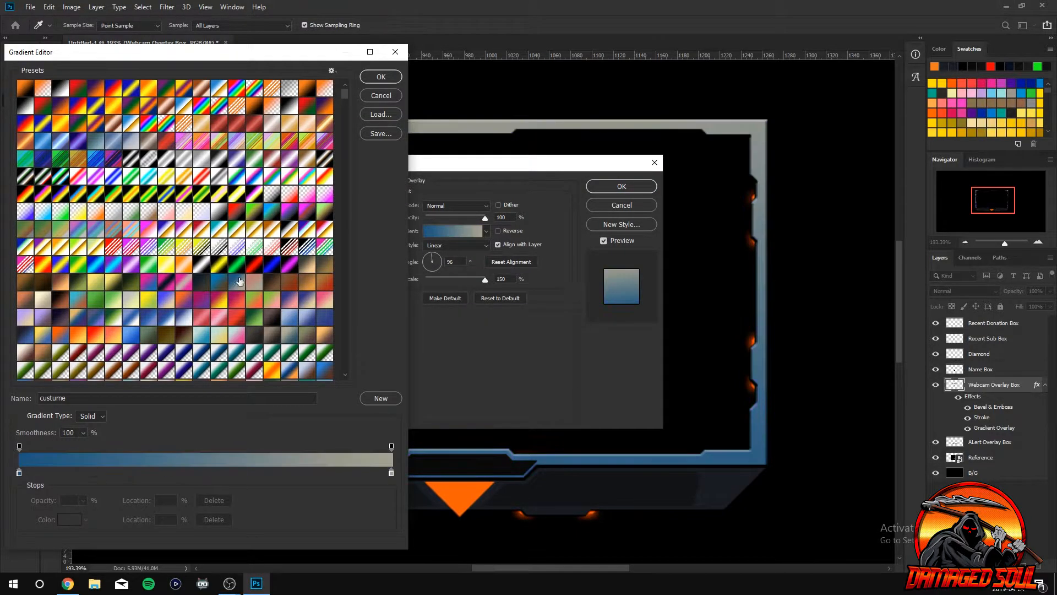
click(210, 237)
click(185, 198)
click(163, 162)
click(154, 149)
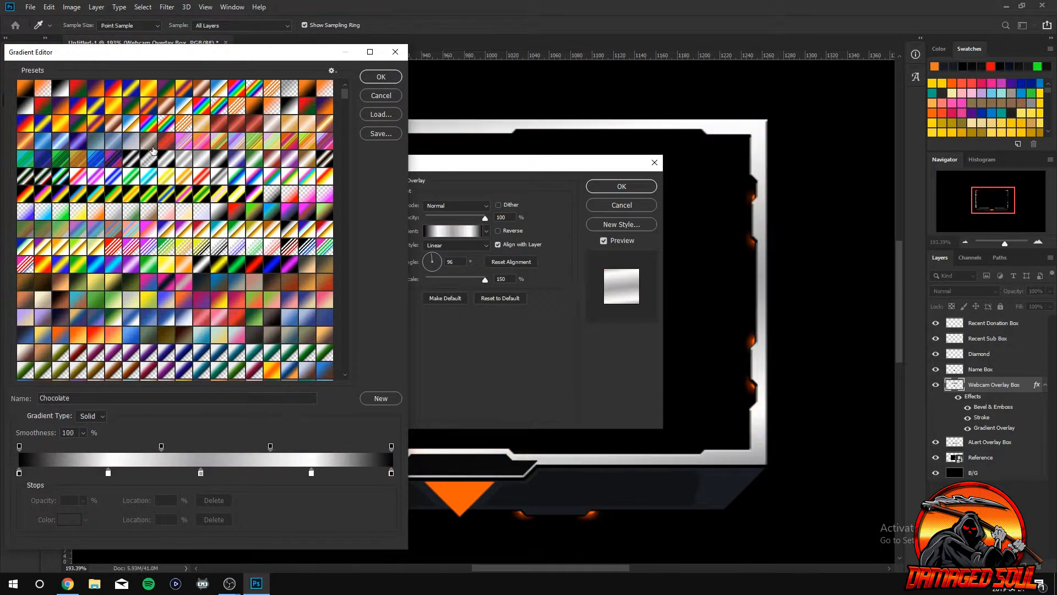
click(201, 160)
click(381, 95)
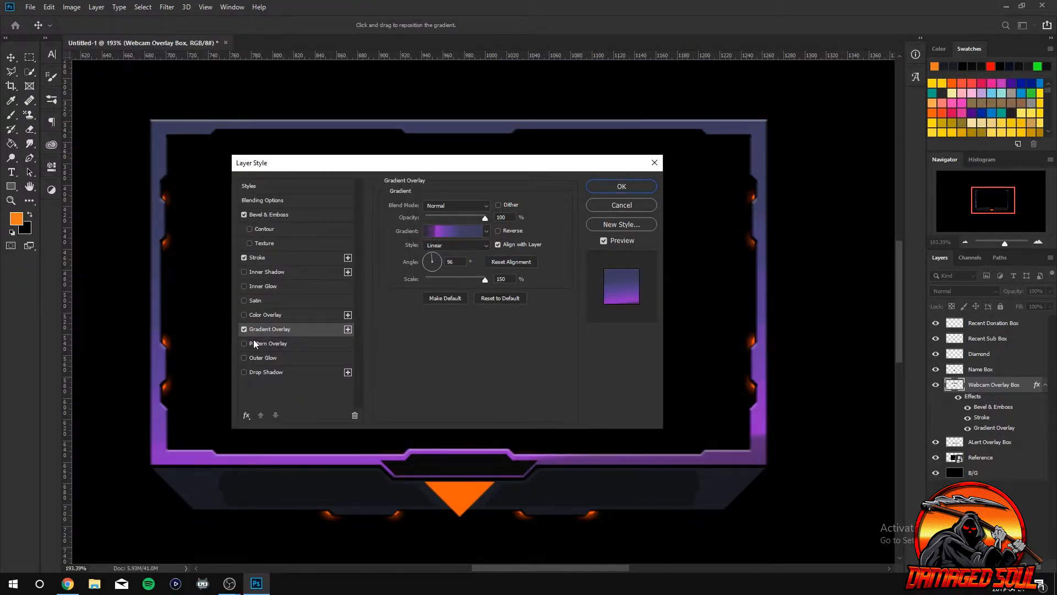
click(244, 329)
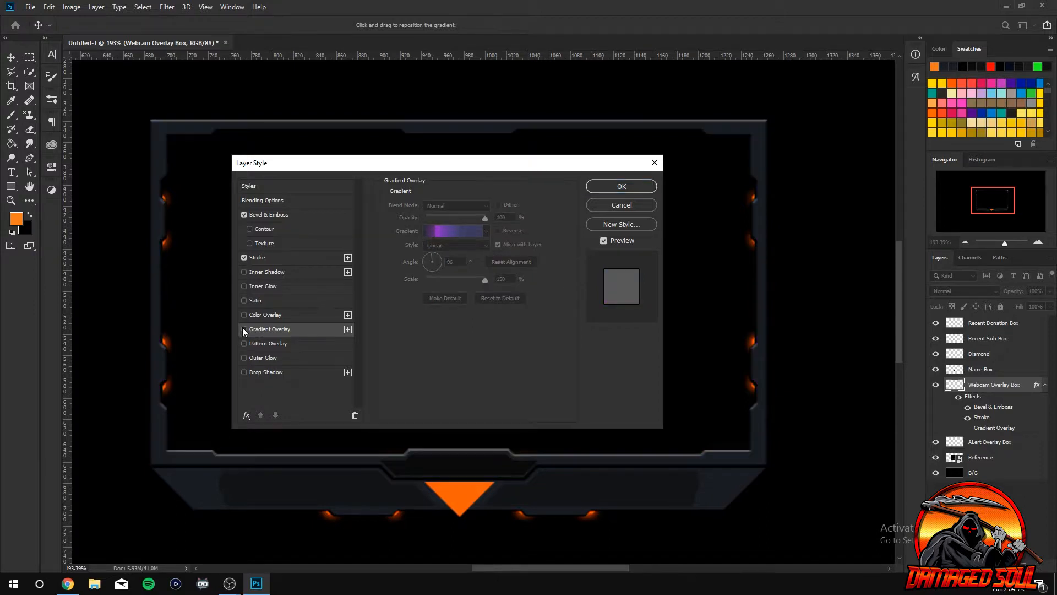
click(244, 329)
click(244, 328)
Apply the Bevel & Emboss and Stroke effects to the Webcam Overlay Box layer and collapse its effects list.
click(632, 189)
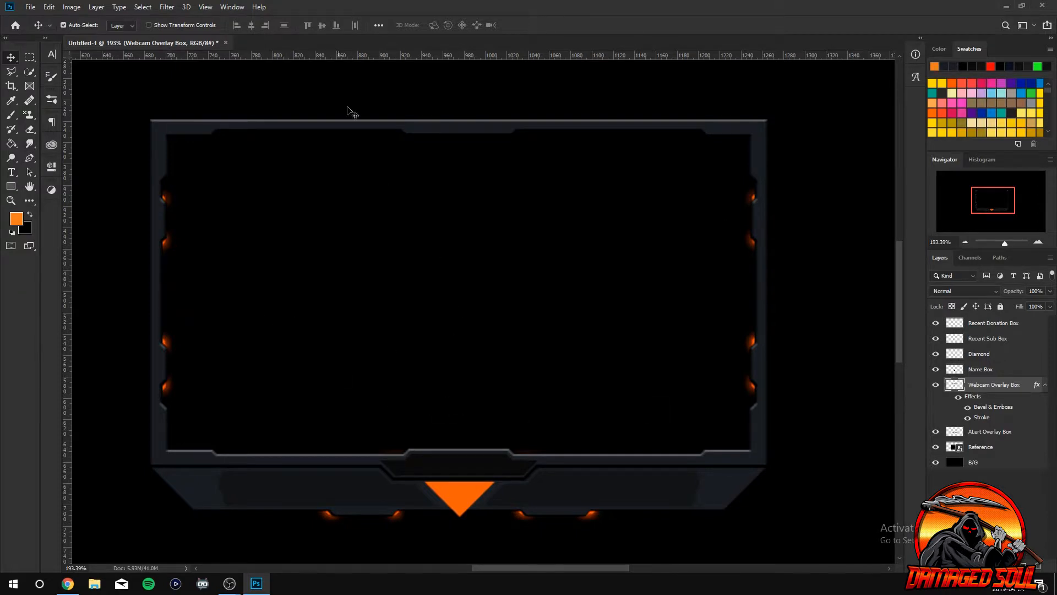
click(1046, 385)
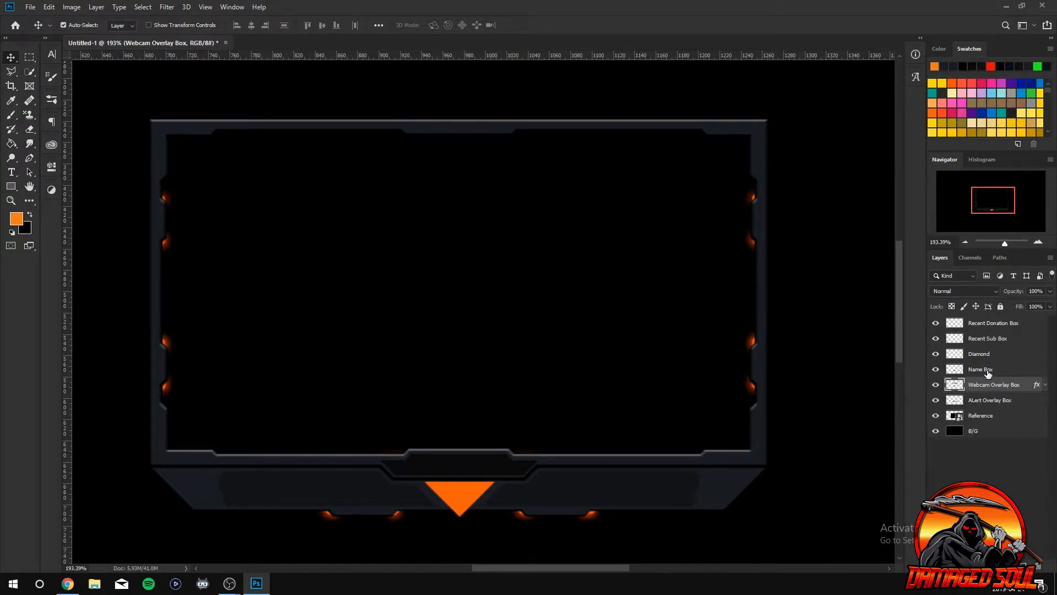
Add a Bevel & Emboss effect to the Name Box layer, leaving Stroke turned off.
click(991, 370)
right_click(994, 370)
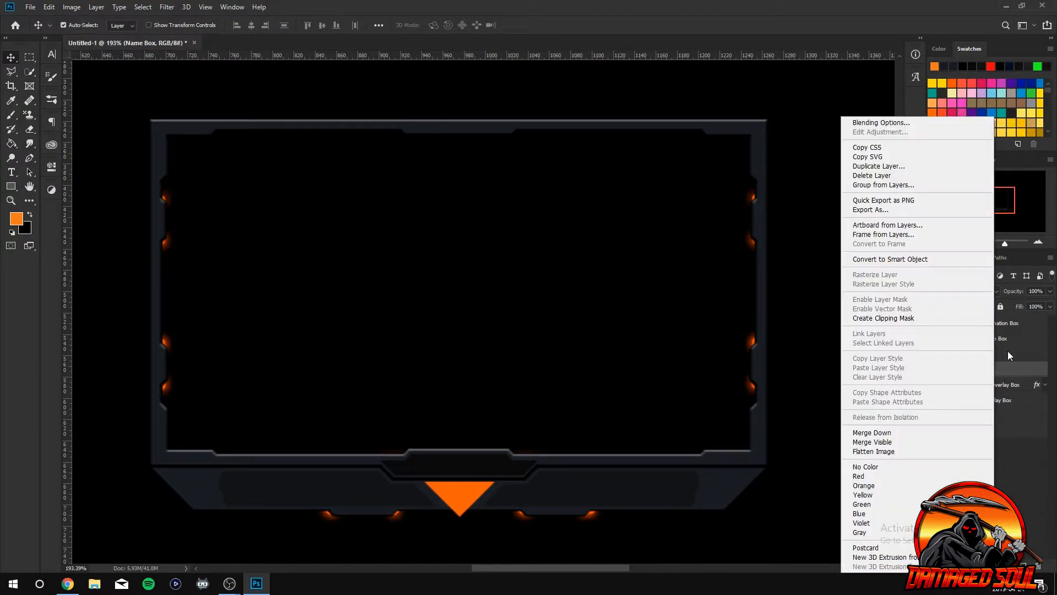
click(881, 122)
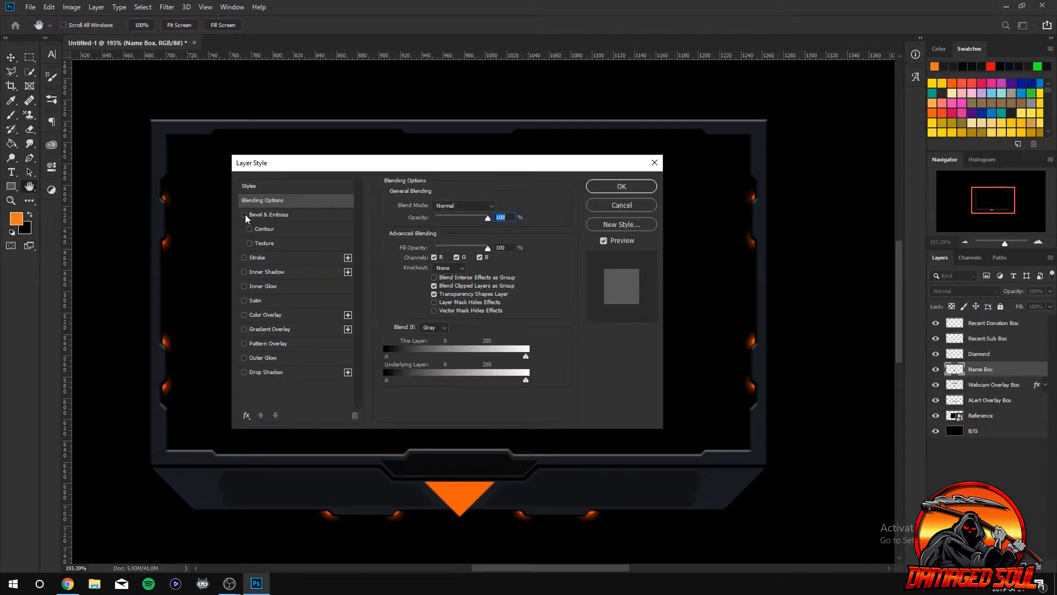
click(244, 215)
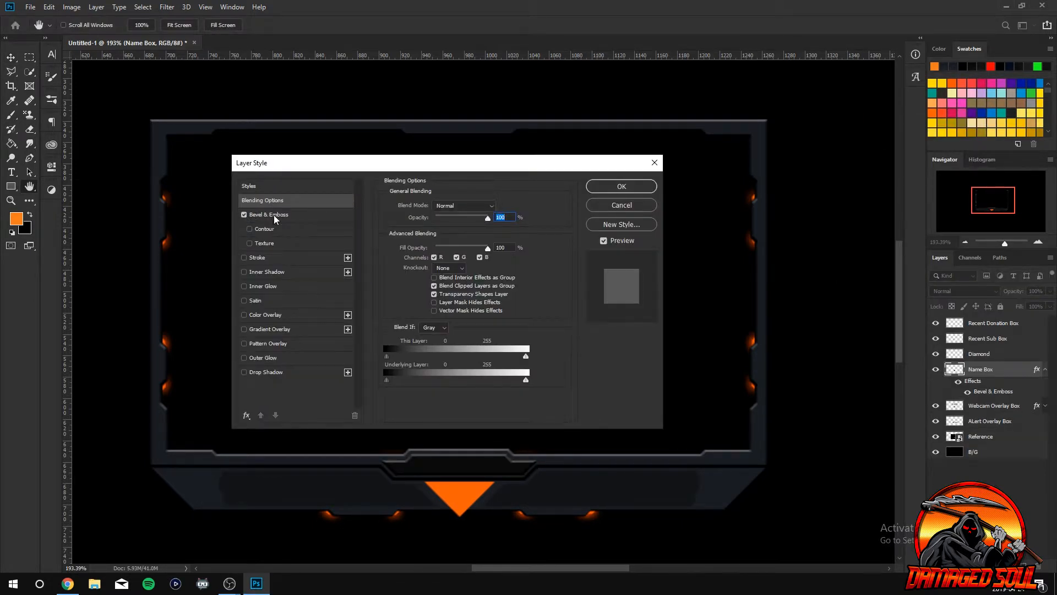
click(244, 258)
click(244, 257)
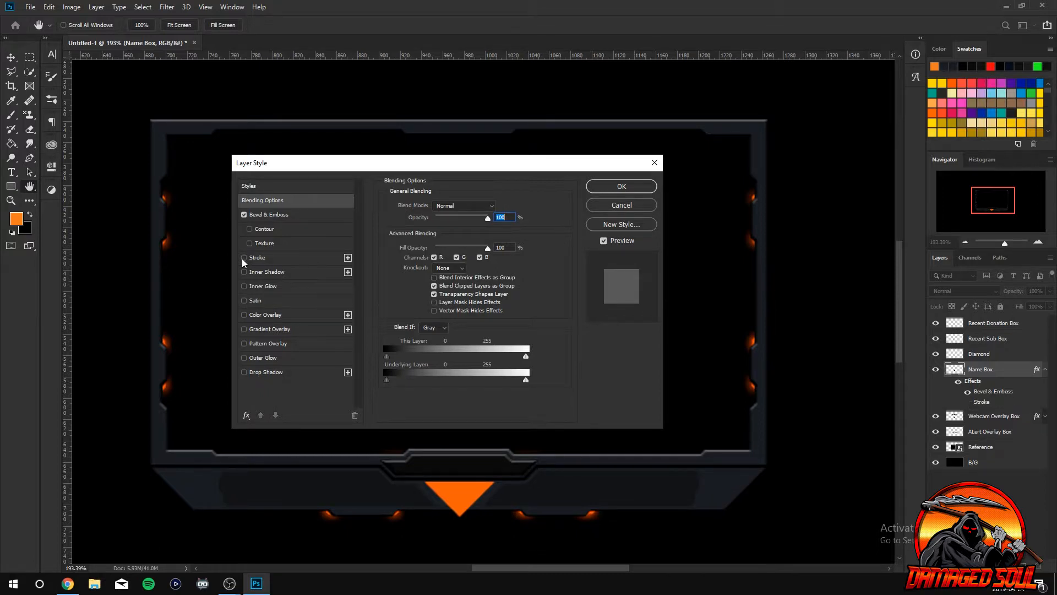
Enable a Drop Shadow on the Name Box layer and set its distance to 0 px.
click(244, 373)
click(244, 372)
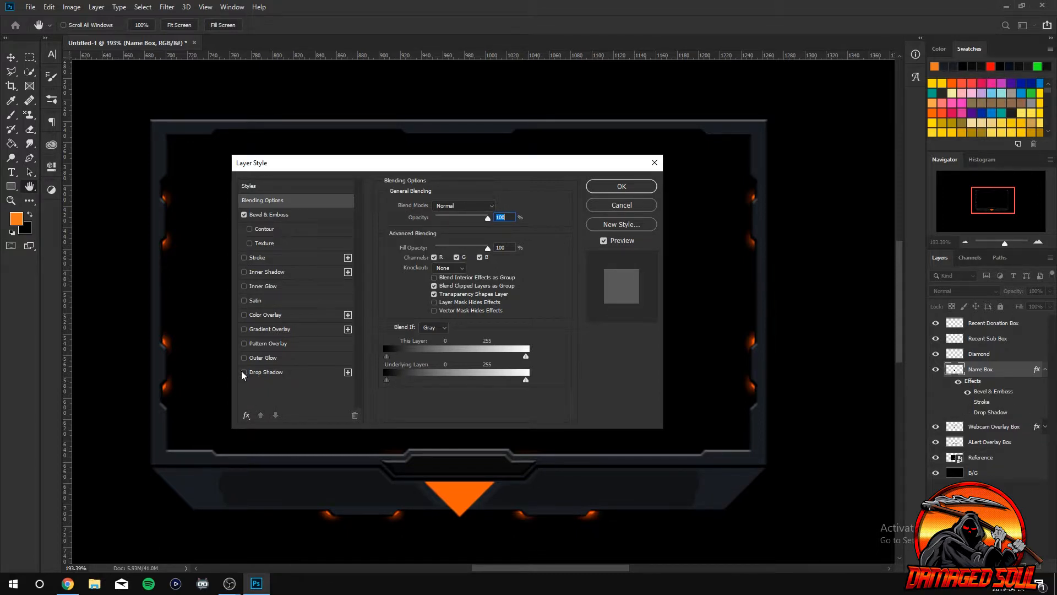
click(243, 374)
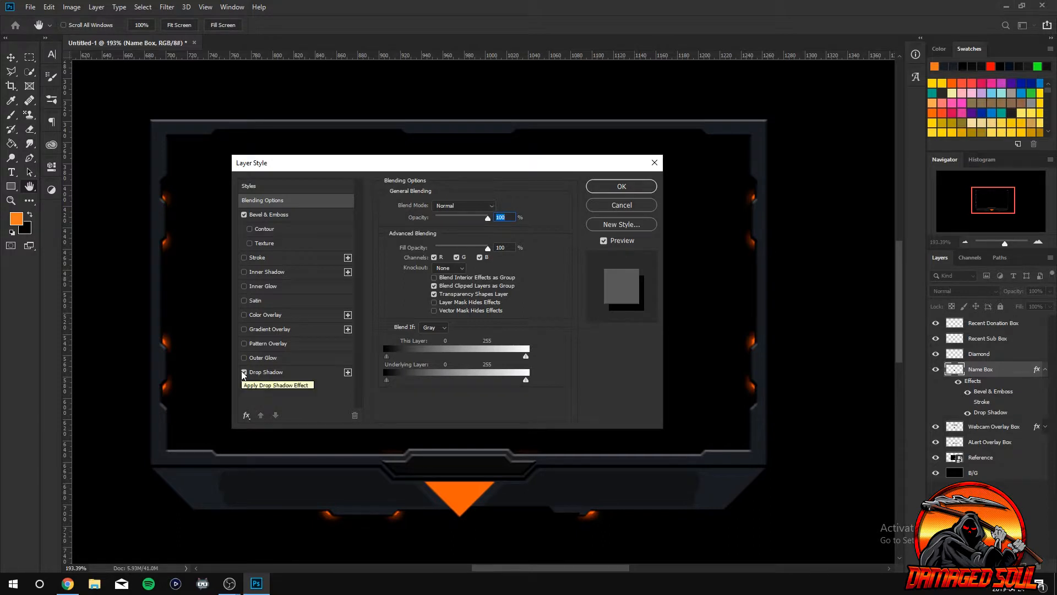
click(243, 374)
click(244, 373)
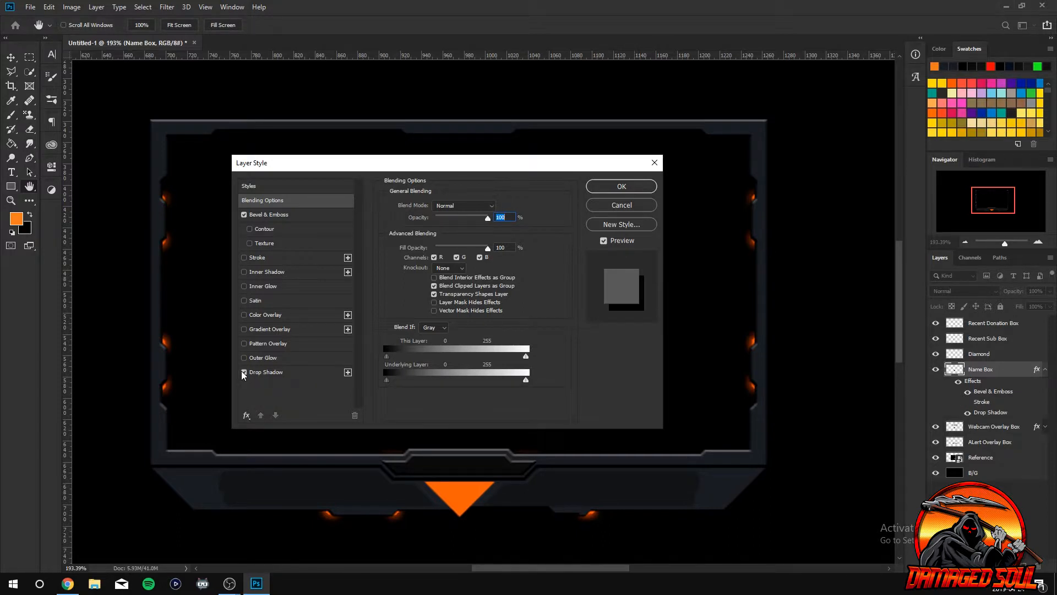
click(281, 372)
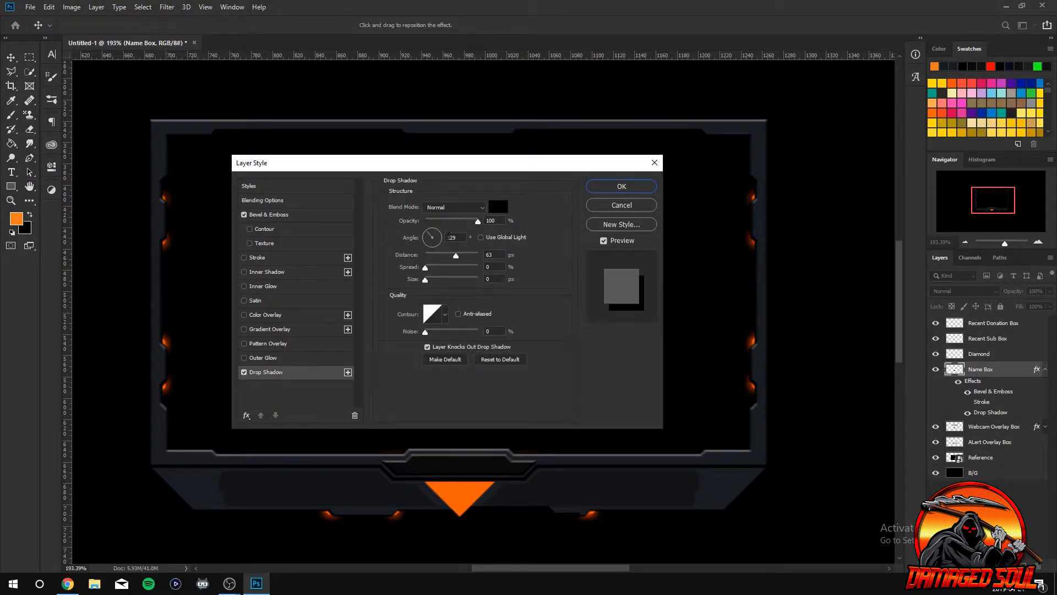
drag(442, 254, 424, 260)
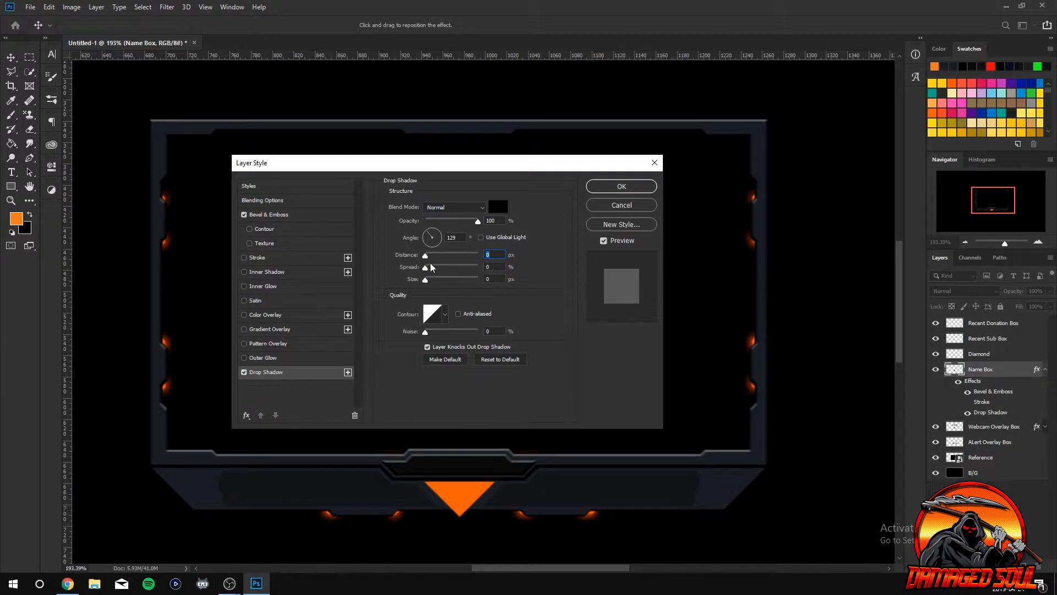
click(488, 267)
click(489, 279)
Set the Name Box drop shadow to Screen blend mode with 23% opacity, a 97° angle and 0 px distance.
drag(447, 221, 461, 225)
drag(434, 234, 511, 222)
drag(434, 256, 425, 259)
click(448, 220)
drag(451, 224, 437, 224)
click(459, 209)
click(455, 300)
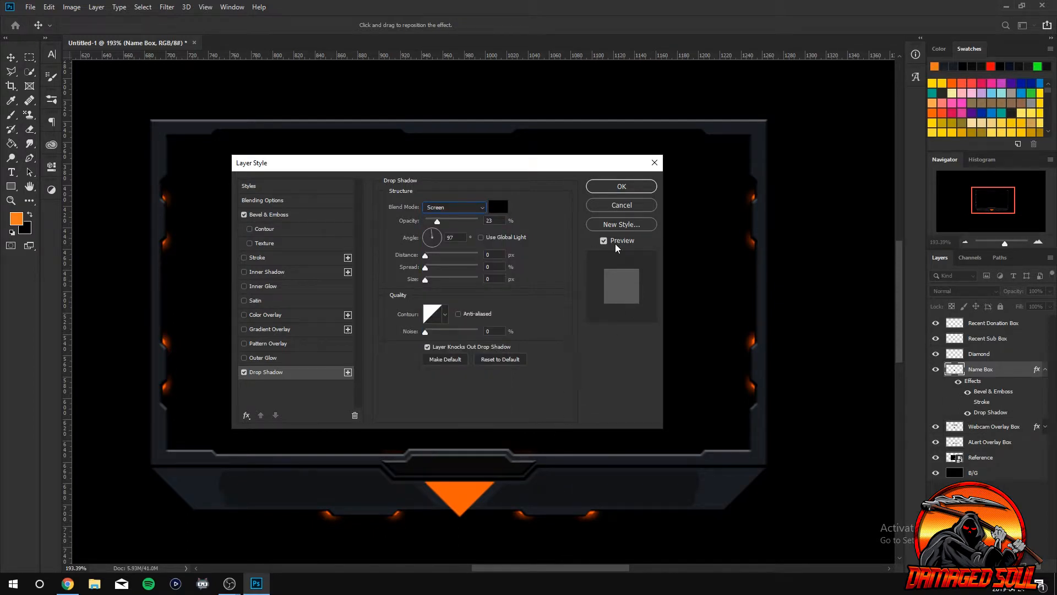
Apply the layer style to the Name Box layer and collapse its effects list.
click(613, 189)
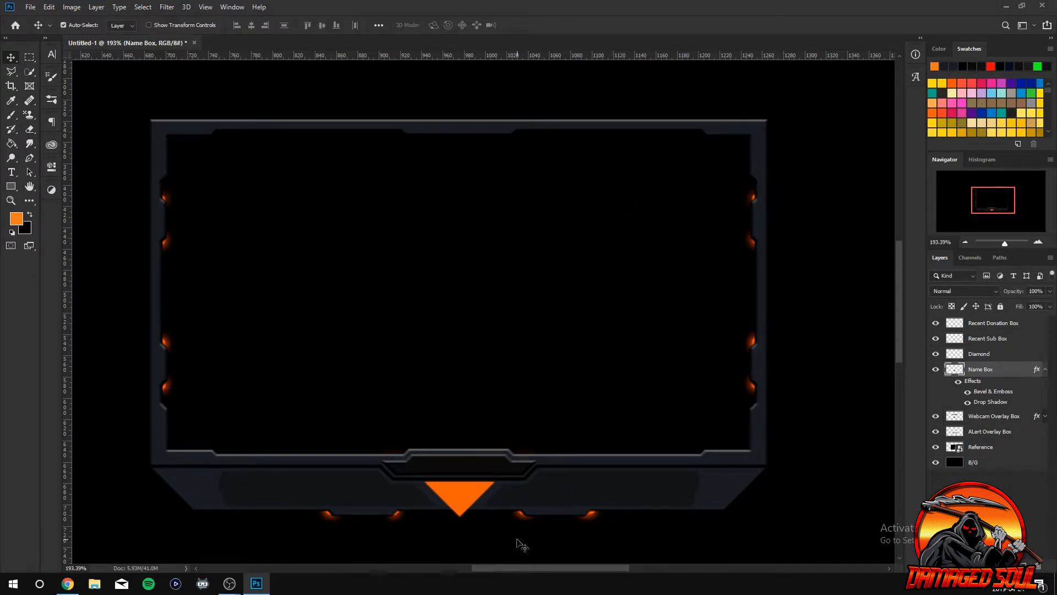
scroll(483, 524, up, 5)
scroll(479, 515, down, 4)
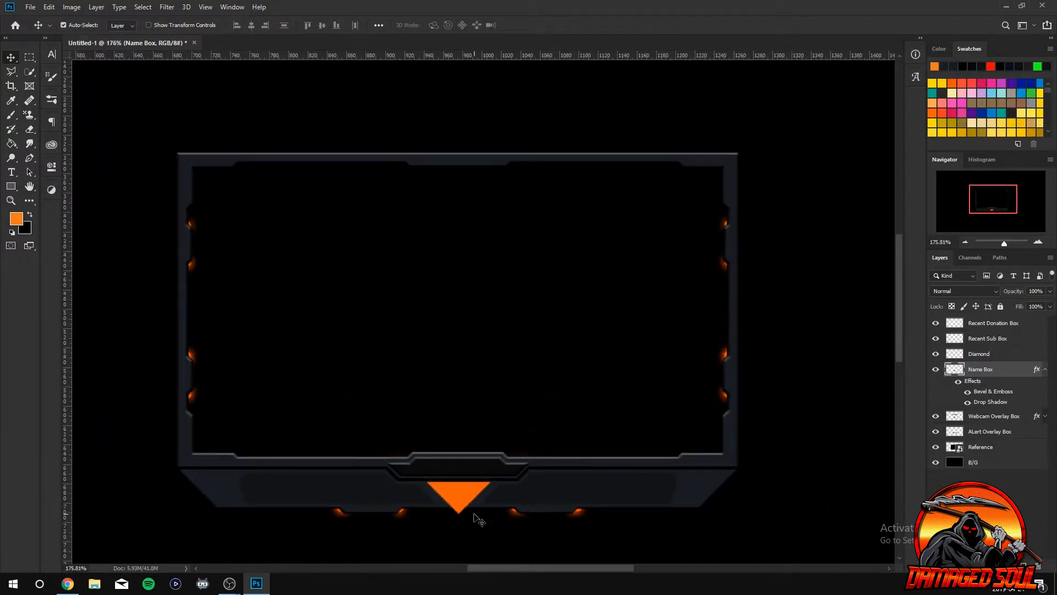
scroll(471, 500, down, 2)
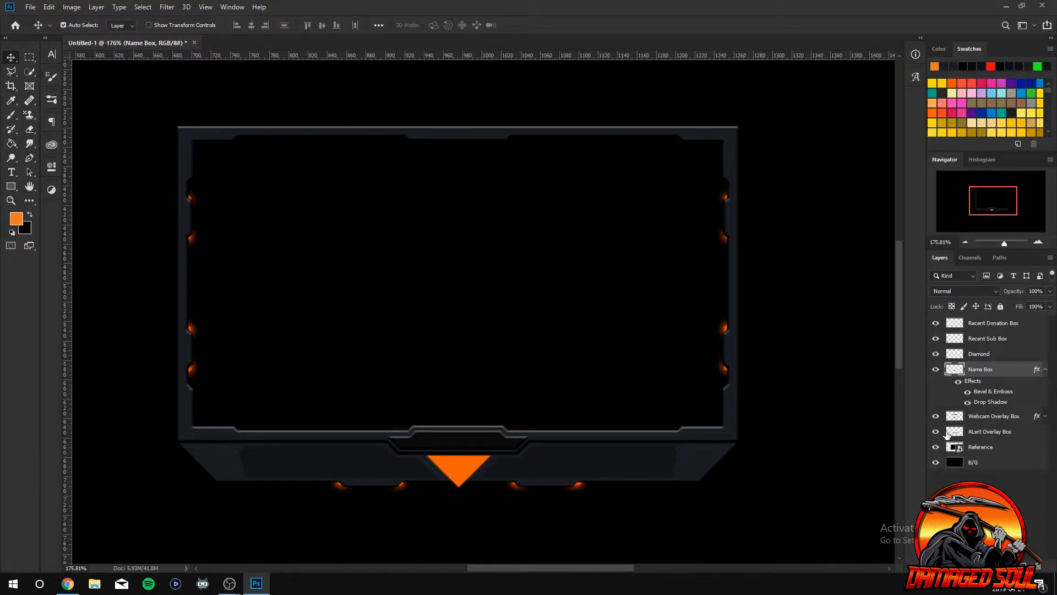
click(1045, 369)
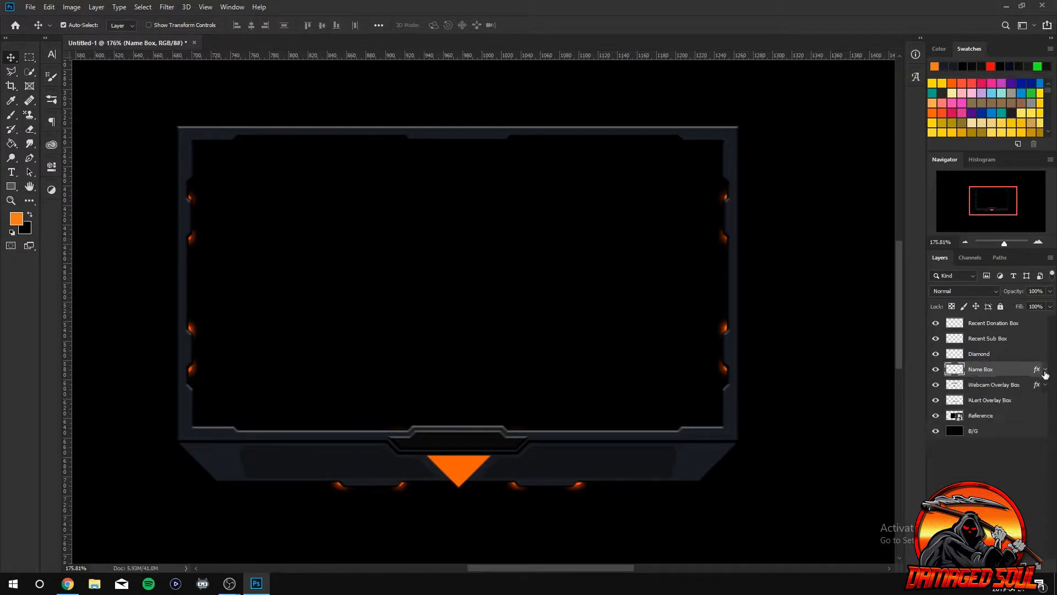
Add a Bevel & Emboss effect to the Diamond layer, with Gradient Overlay turned off.
click(985, 358)
right_click(986, 361)
click(862, 126)
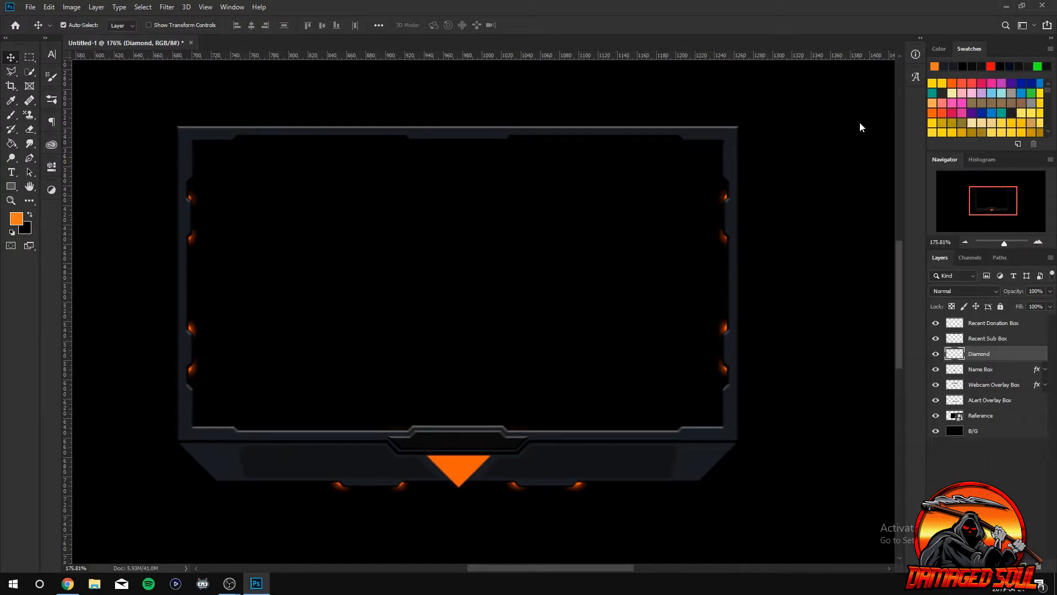
drag(301, 158, 366, 96)
click(309, 267)
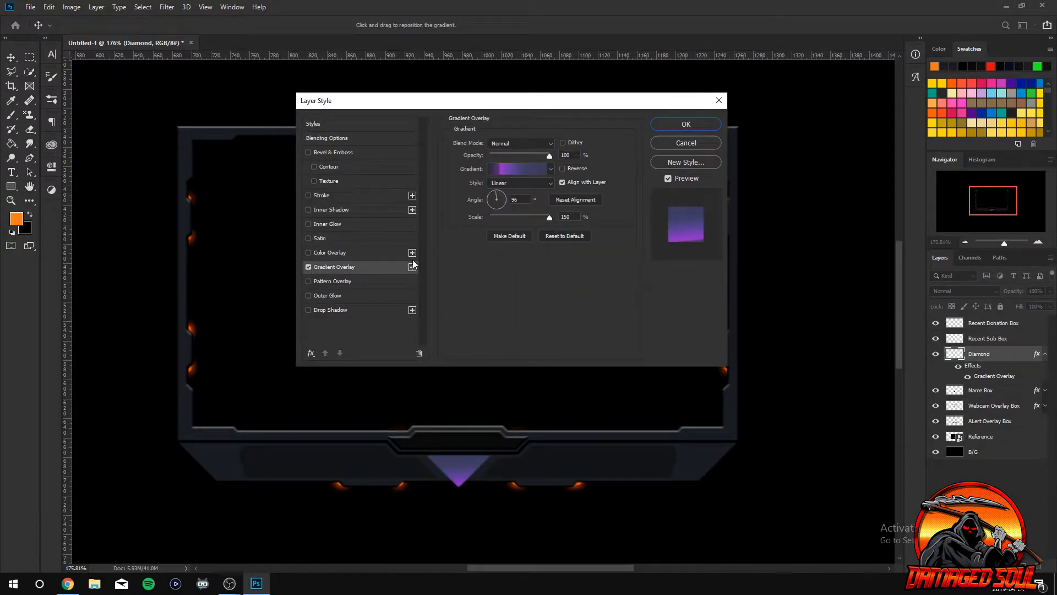
click(307, 267)
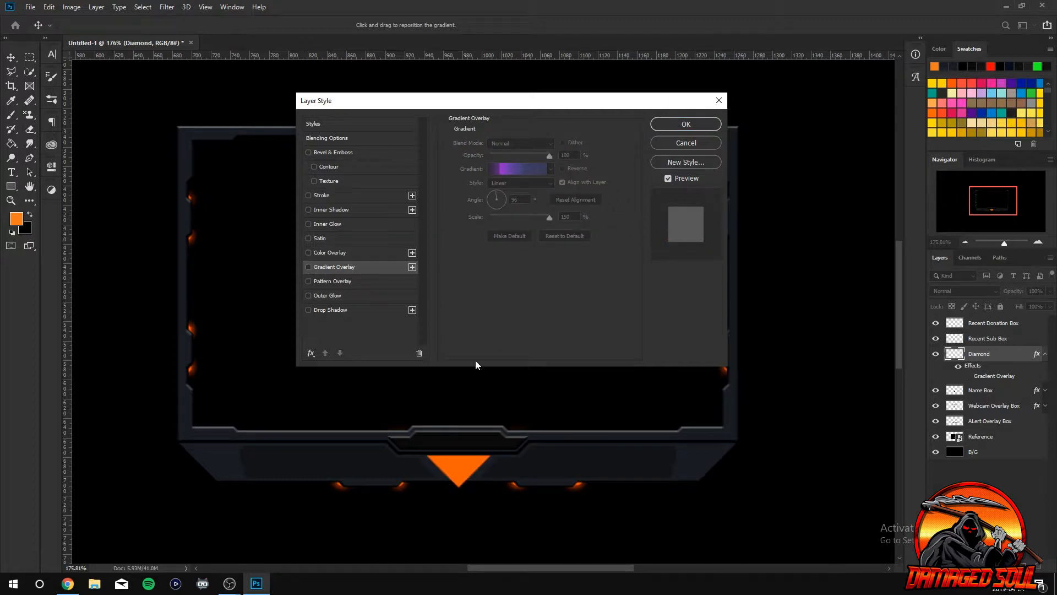
click(305, 151)
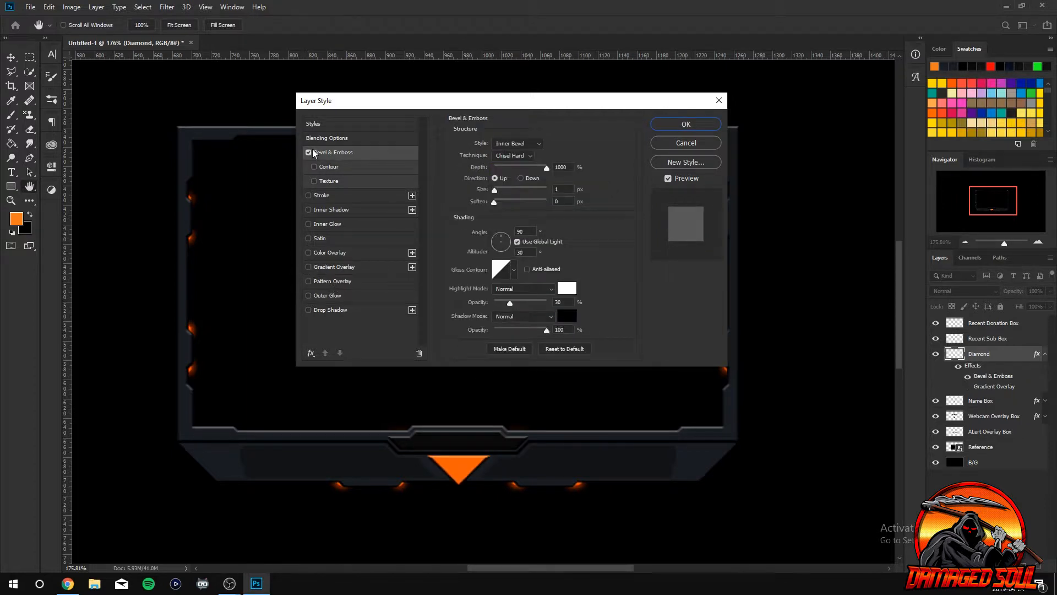
Try the Emboss style for the Diamond layer's bevel, then restore Inner Bevel.
click(530, 145)
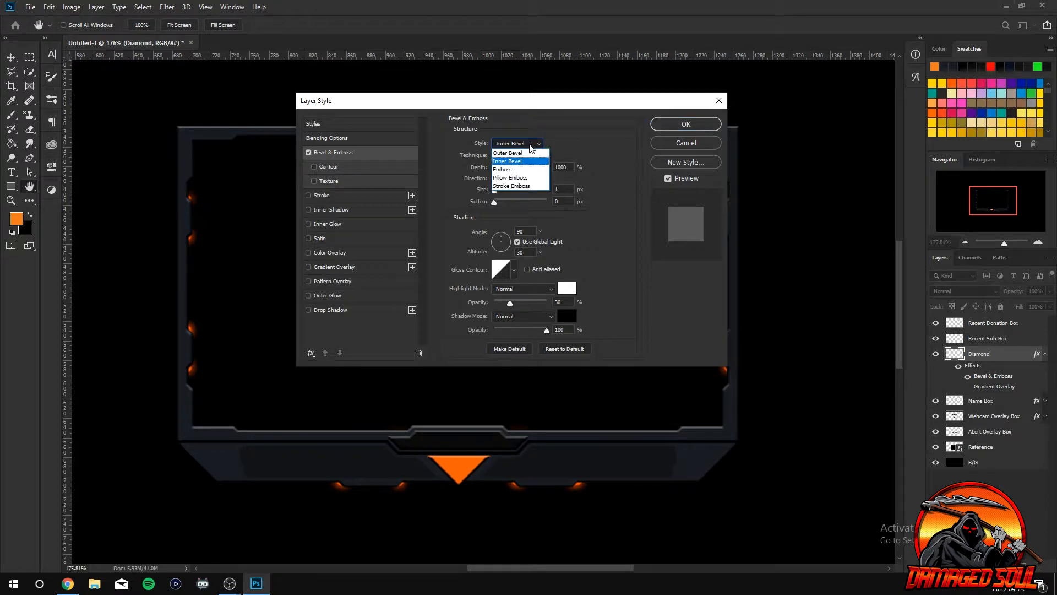
click(520, 171)
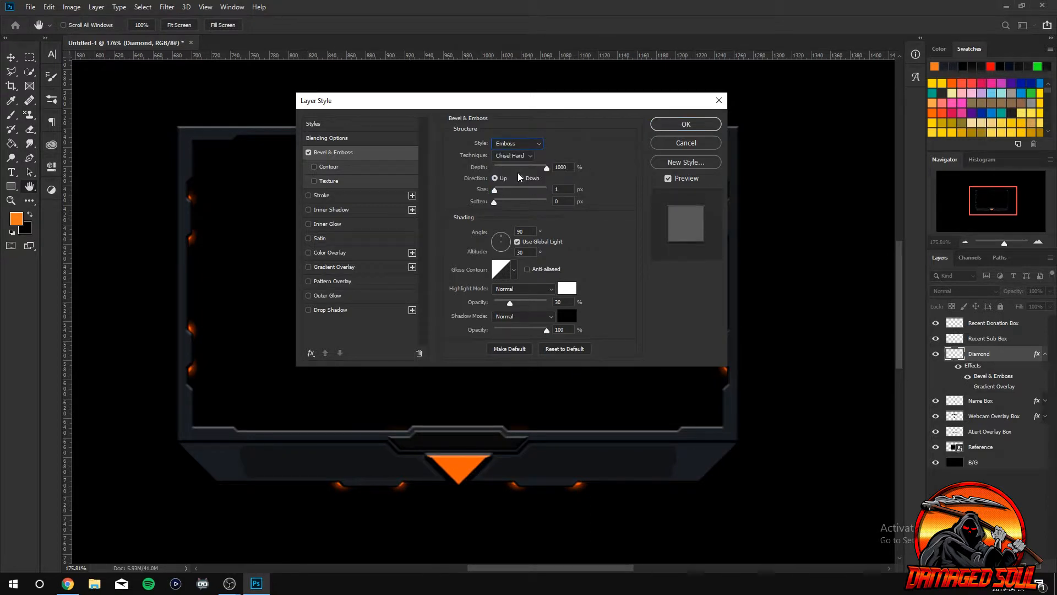
click(523, 158)
click(524, 158)
click(524, 159)
click(526, 146)
click(525, 146)
click(524, 166)
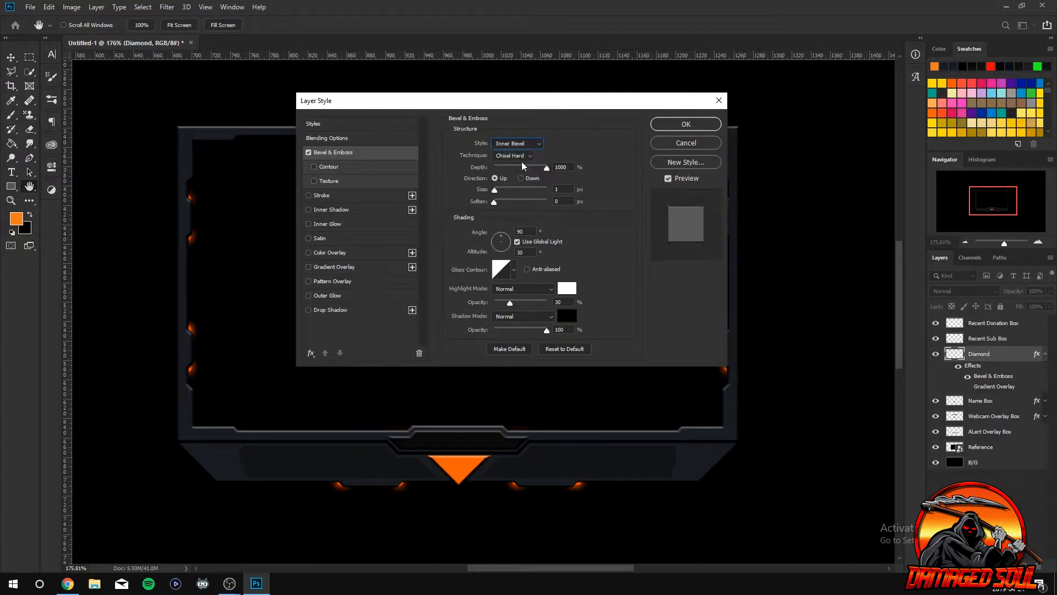
Set the Diamond layer's bevel to 250 px size, 1000% depth and 16 px soften, leaving Pattern Overlay off.
drag(494, 190, 548, 190)
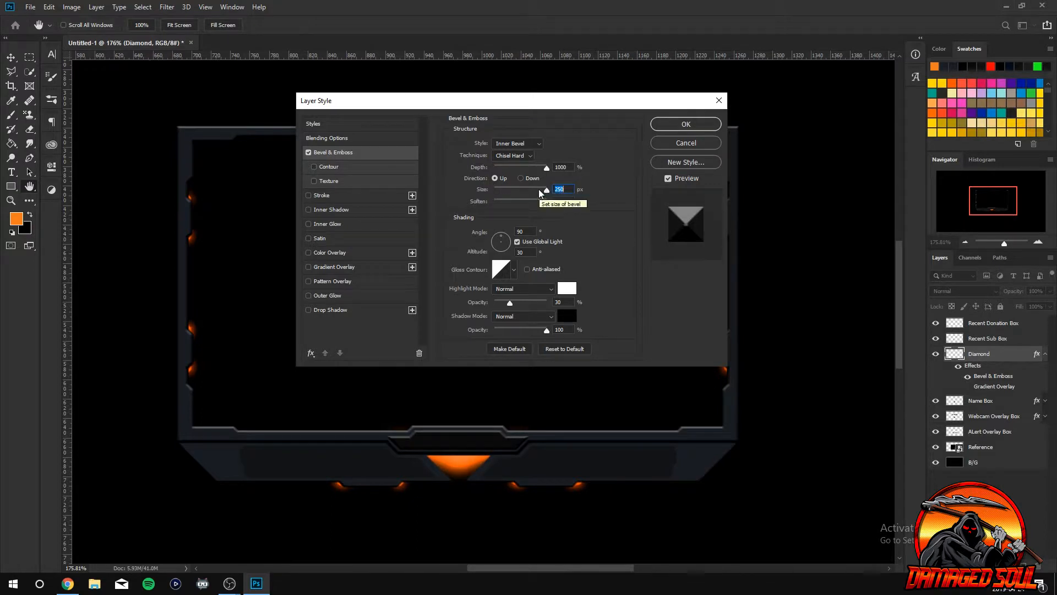
click(495, 167)
drag(508, 167, 547, 167)
click(308, 281)
click(309, 281)
Enable a Gradient Overlay on the Diamond layer using the Violet, Orange preset.
click(308, 267)
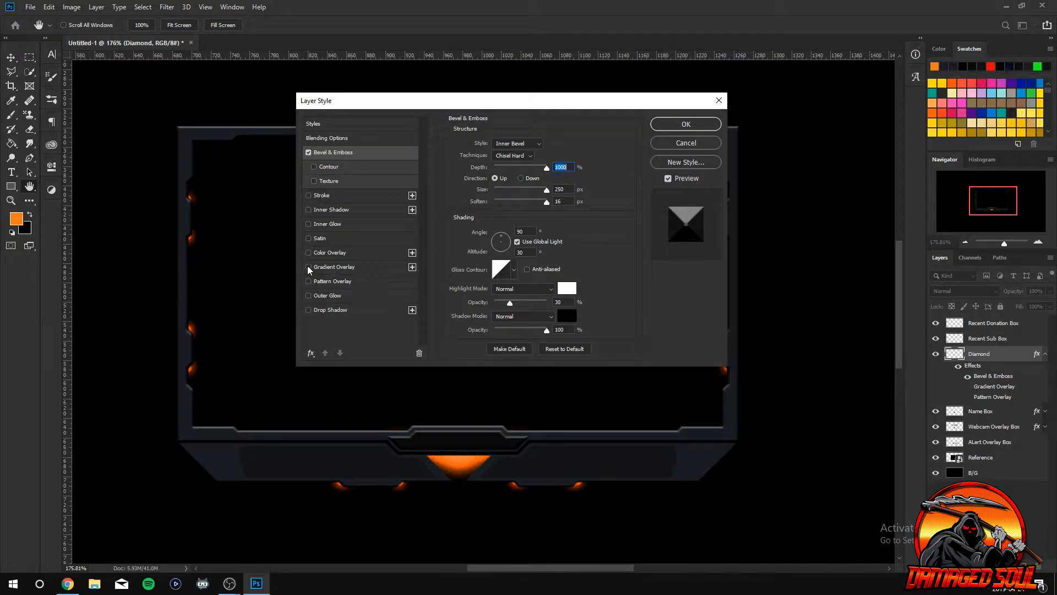
click(338, 267)
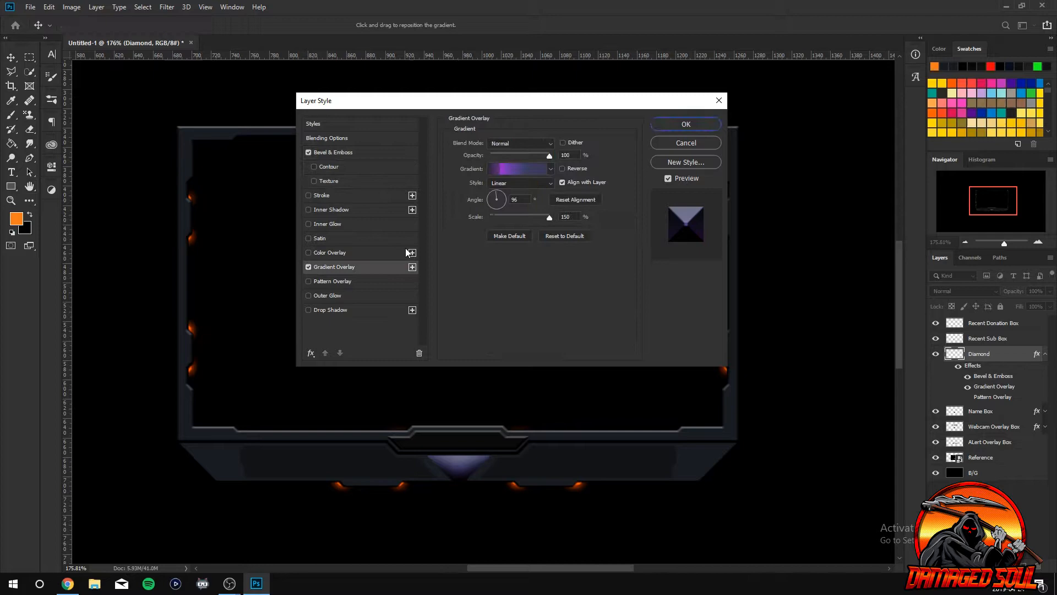
click(522, 171)
click(302, 122)
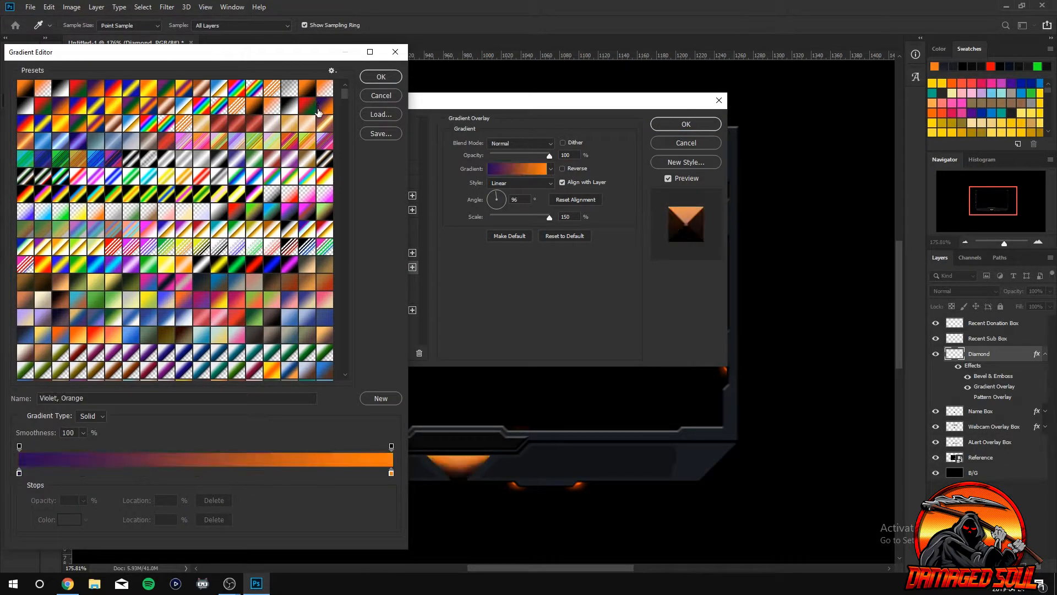
Try several other gradient presets on the Diamond layer's Gradient Overlay, including SL-PinkPlayfulness and Lovin' It.
drag(345, 92, 354, 249)
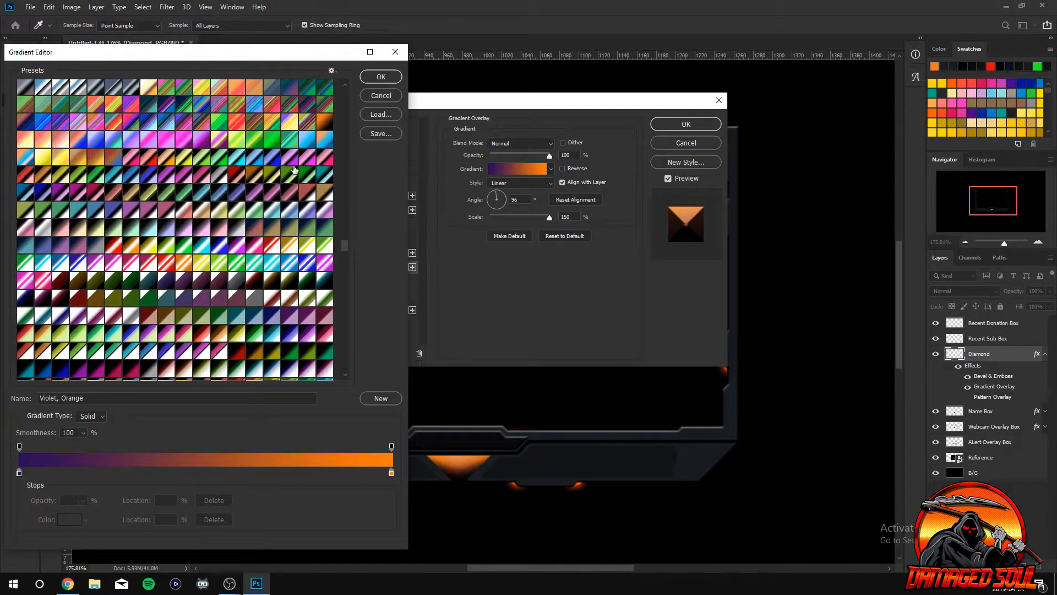
click(325, 122)
click(223, 105)
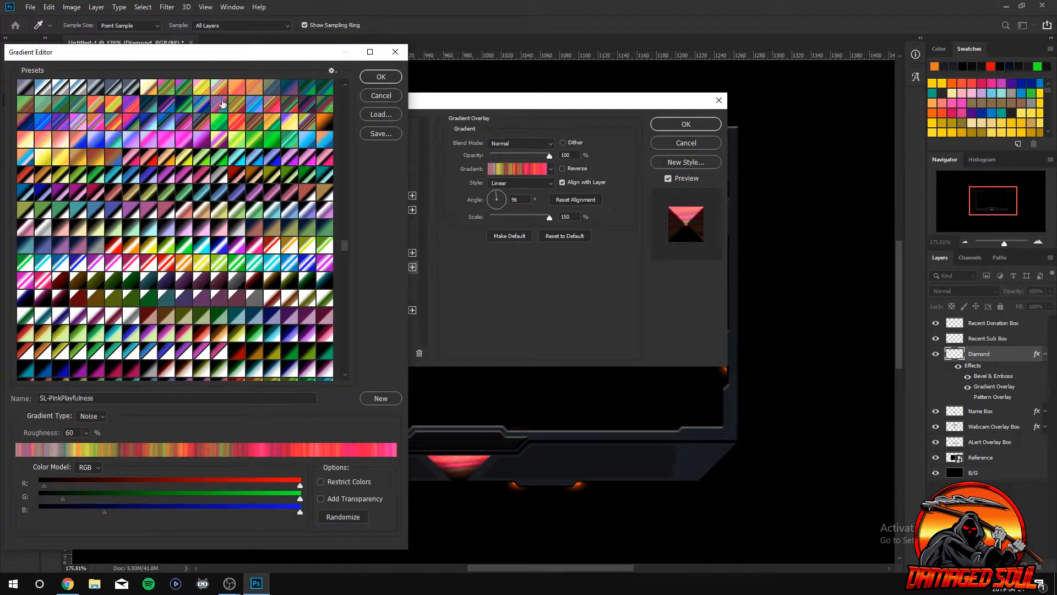
click(194, 152)
click(180, 175)
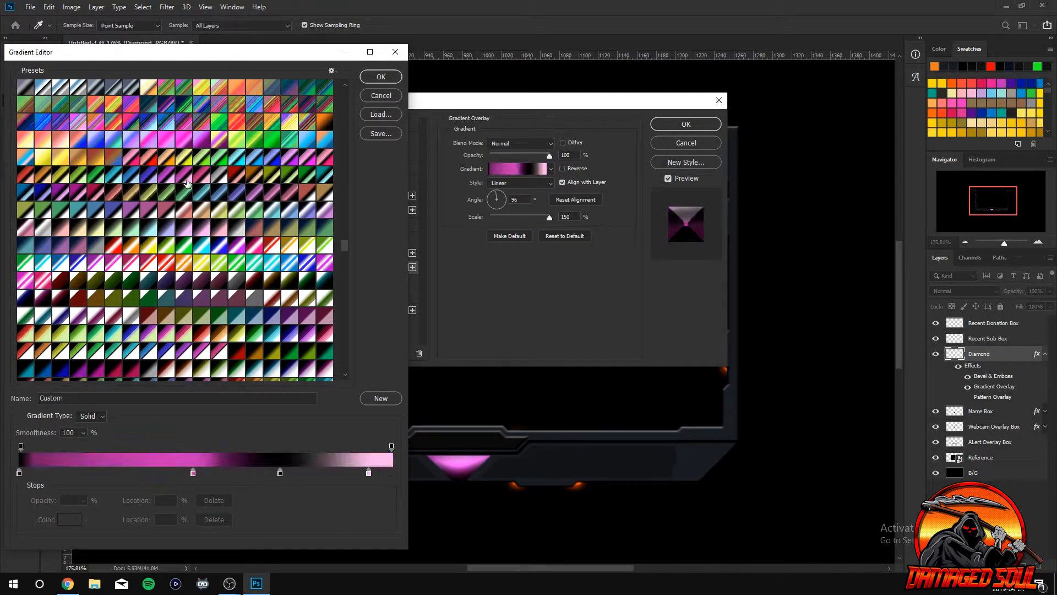
click(186, 146)
Try the orange and yellow gradient presets H5, On Sunset Gel and yellow globe v7.7 on the Diamond layer.
scroll(331, 237, down, 3)
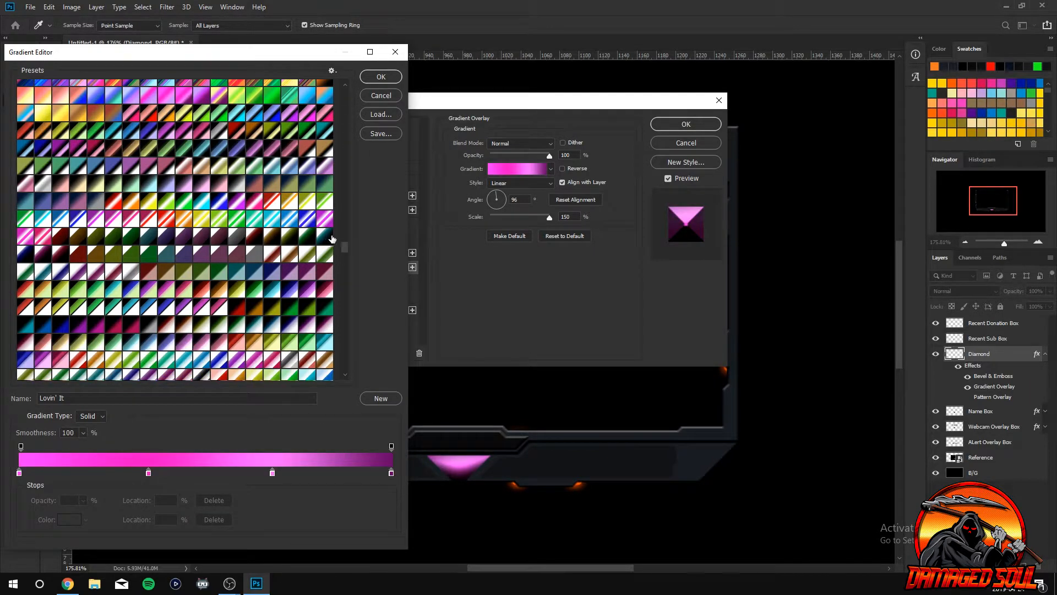
scroll(342, 265, down, 5)
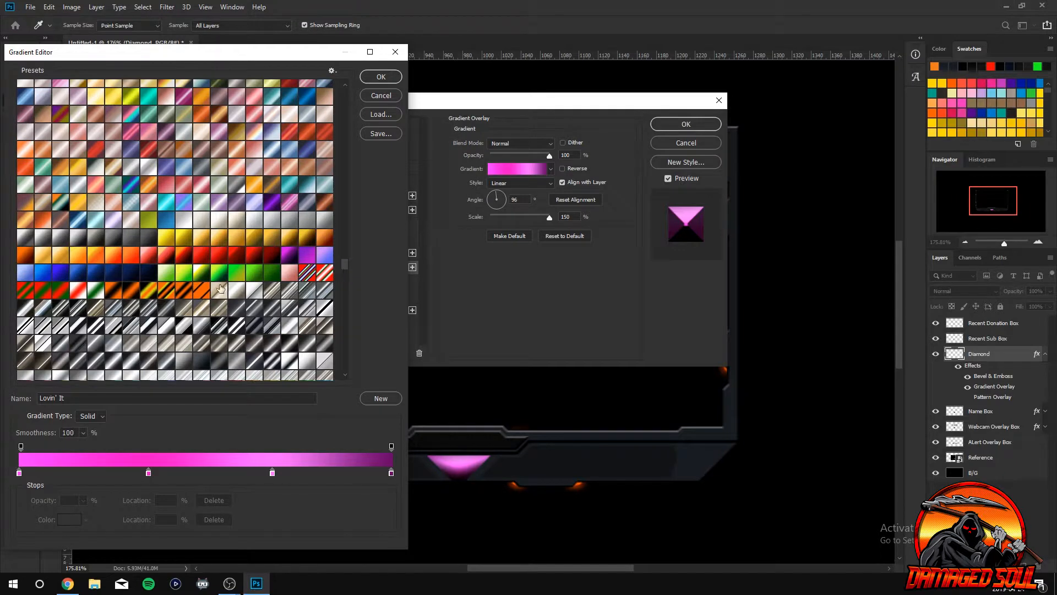
click(186, 293)
click(200, 292)
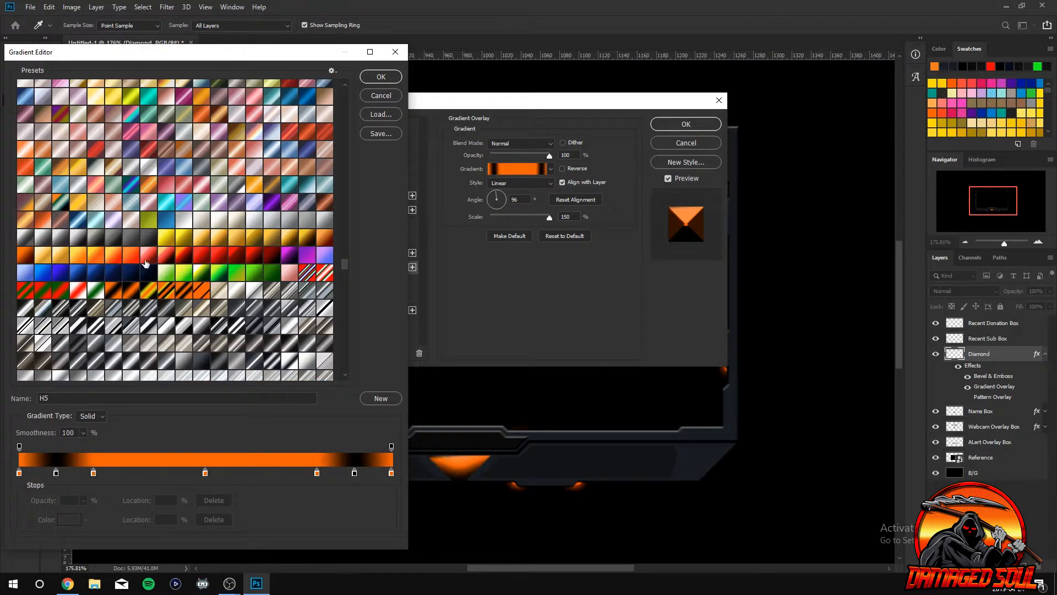
click(111, 257)
click(96, 257)
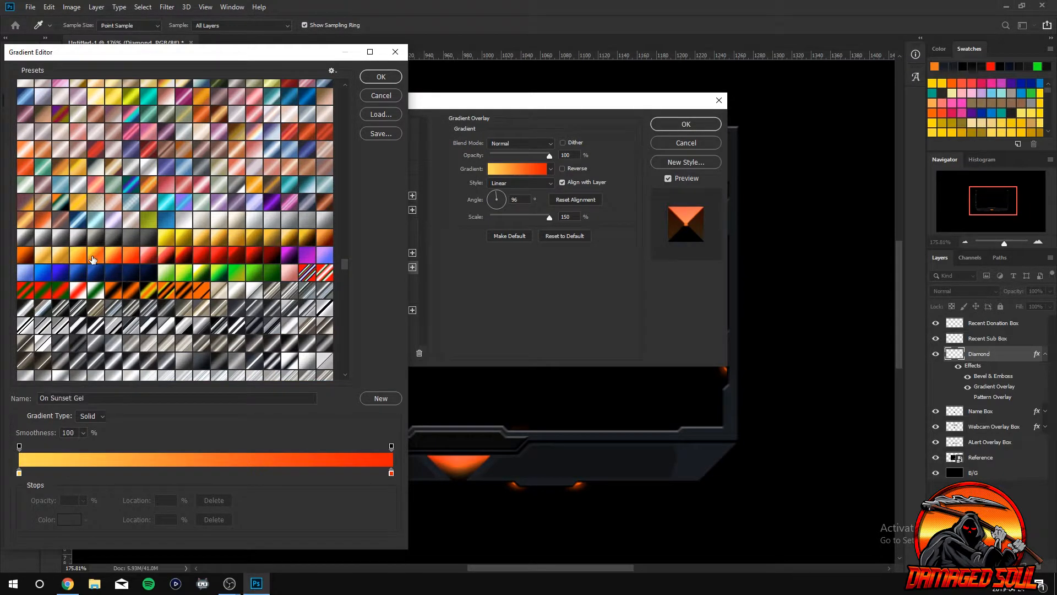
click(78, 261)
click(63, 257)
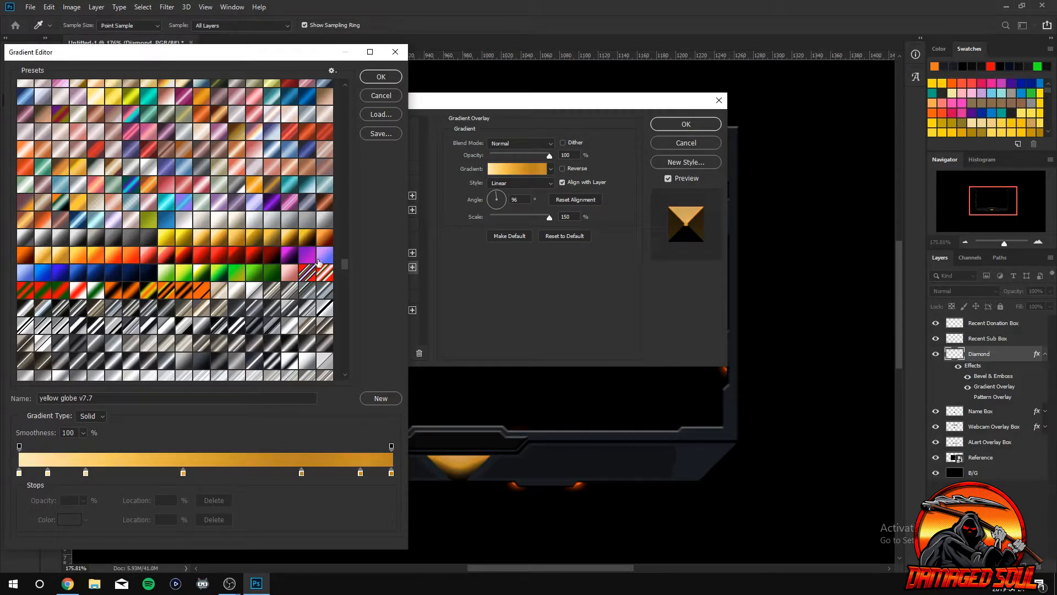
Try Orb Base X2 - Center Round for the Diamond layer's gradient, then apply the Foil O22 preset.
drag(343, 272, 339, 311)
scroll(318, 312, up, 3)
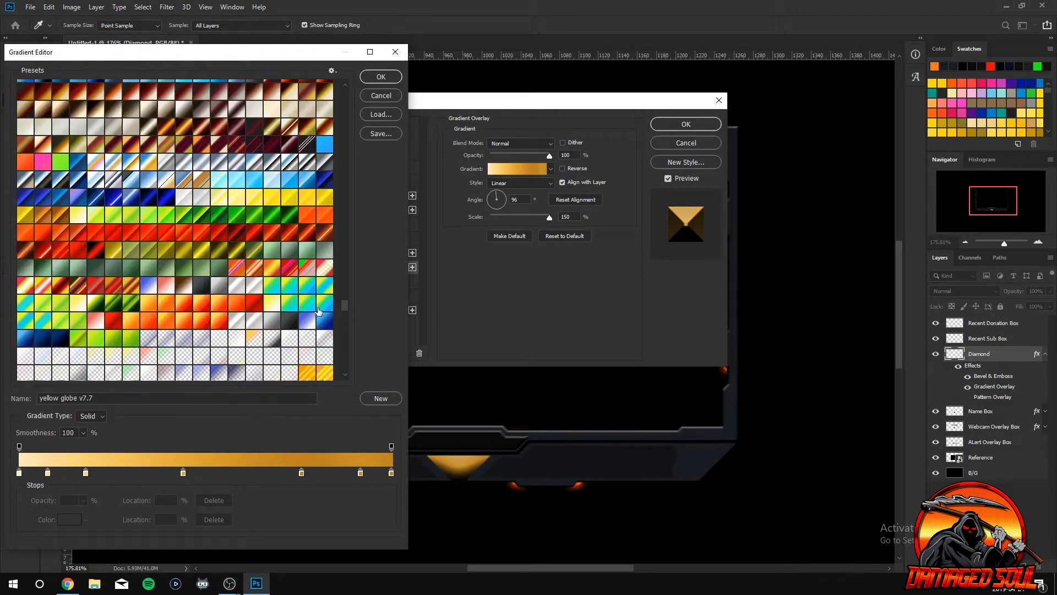
click(166, 326)
click(147, 319)
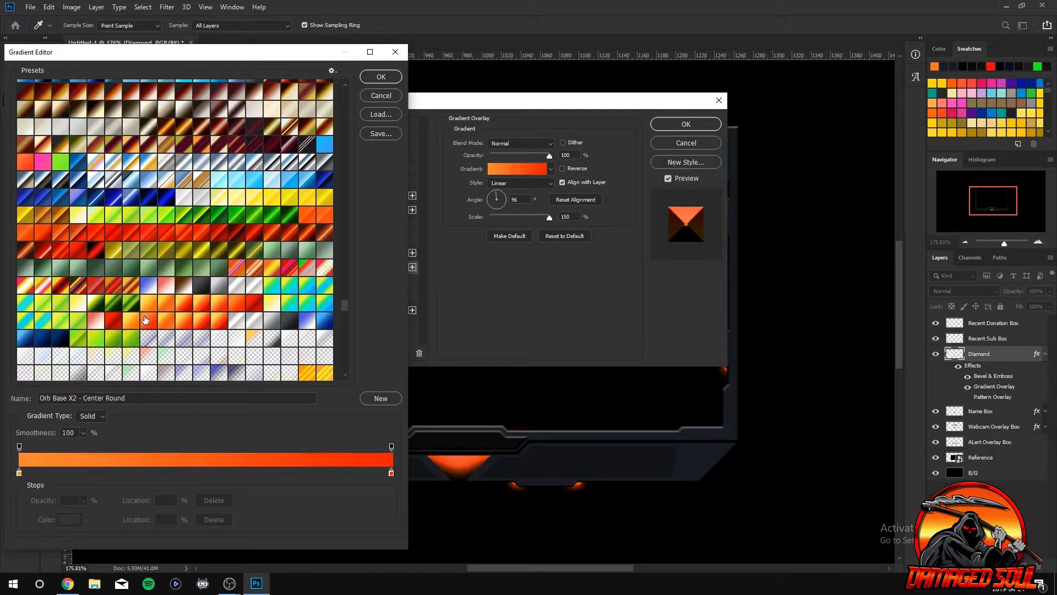
click(300, 215)
click(325, 217)
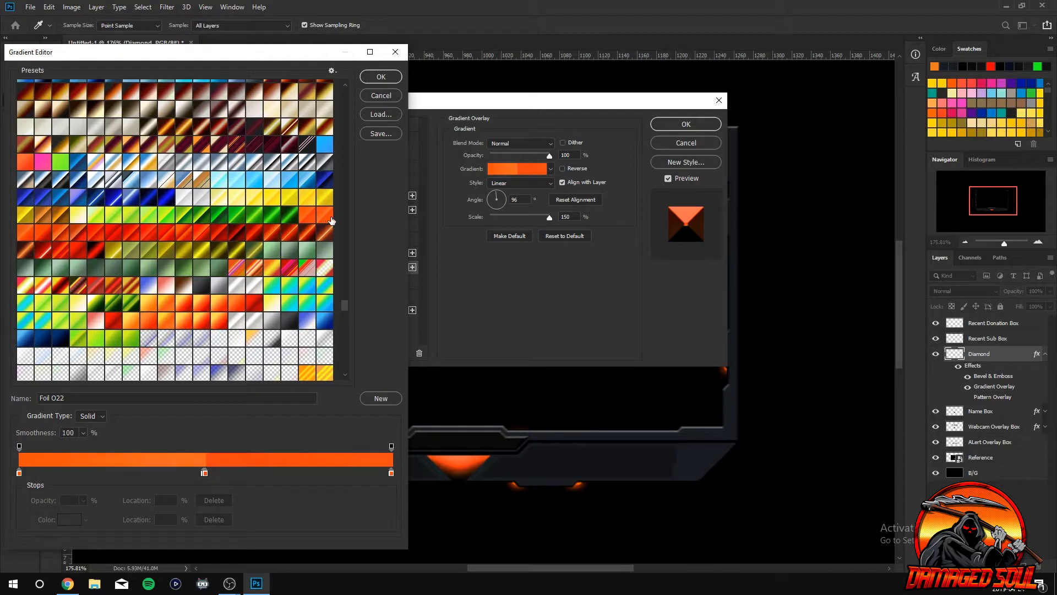
click(392, 77)
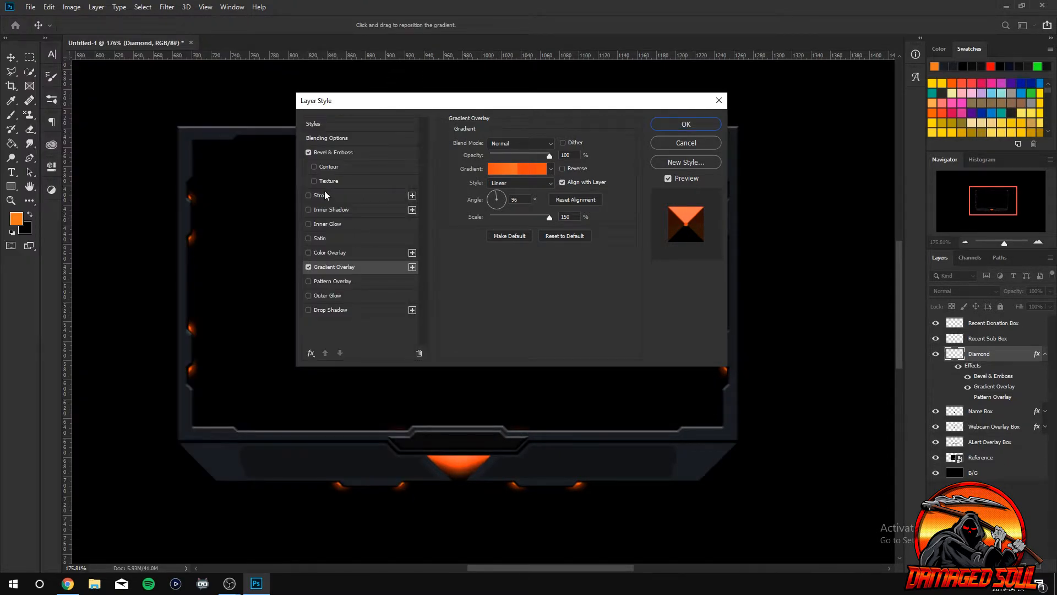
Set the Diamond layer's bevel highlight opacity to 3% and its shadow opacity to 54%.
click(328, 156)
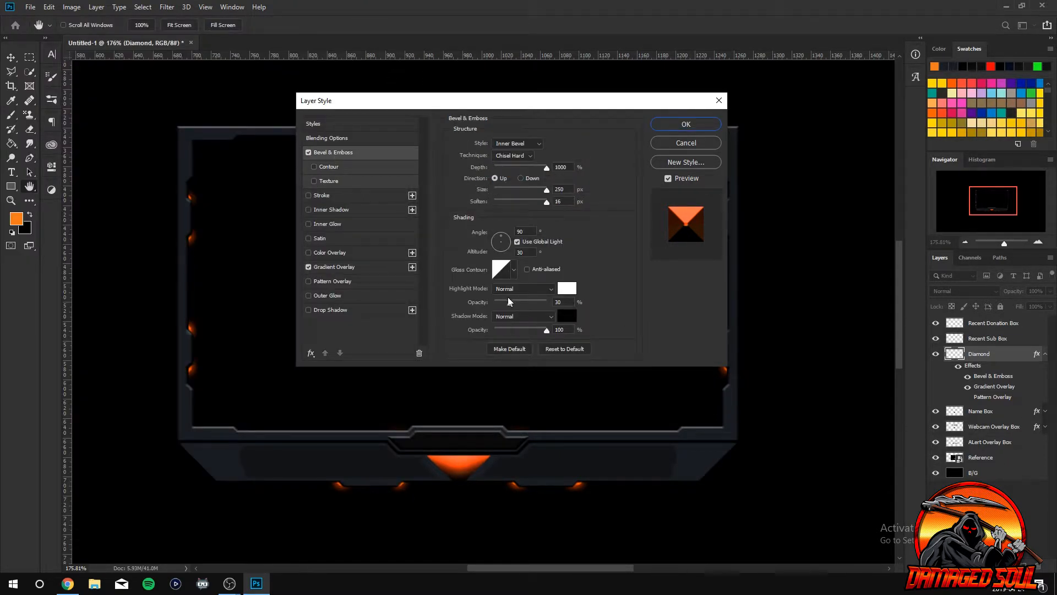
mouse_move(507, 303)
mouse_down()
mouse_move(529, 303)
mouse_move(497, 302)
mouse_up()
mouse_move(546, 329)
mouse_down()
mouse_move(484, 327)
mouse_move(524, 329)
mouse_up()
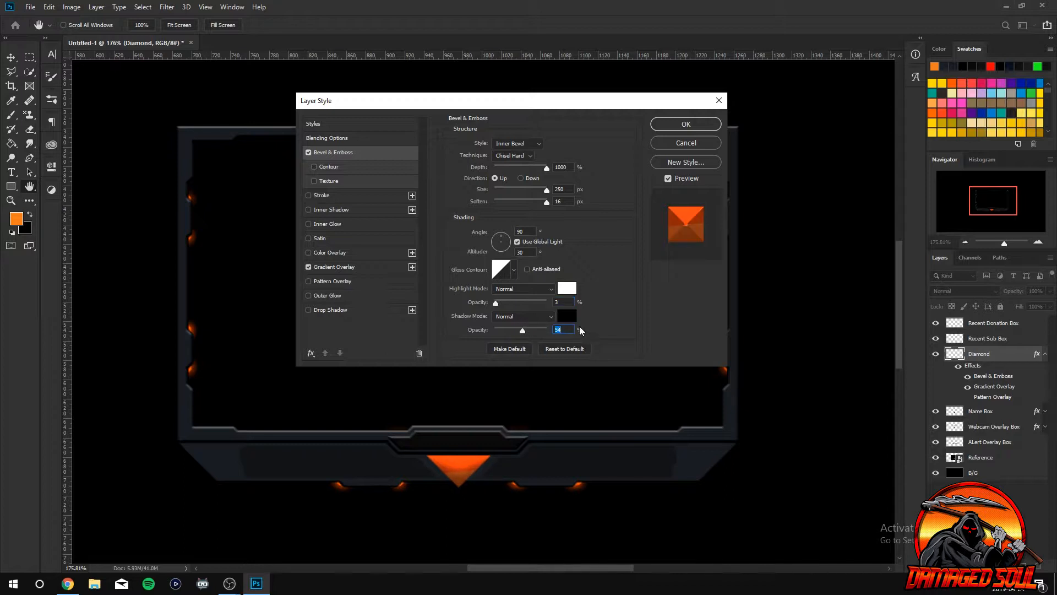
Try dark orange shades such as 852a0e for the bevel's shadow colour, then discard all the Diamond layer's style changes.
click(567, 316)
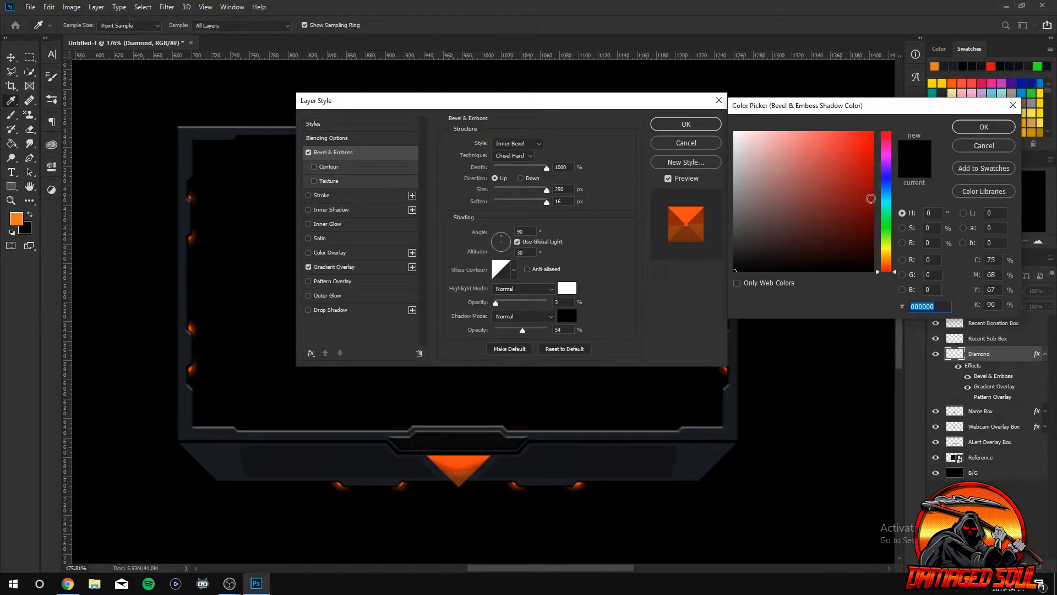
drag(885, 256, 891, 270)
drag(841, 174, 875, 132)
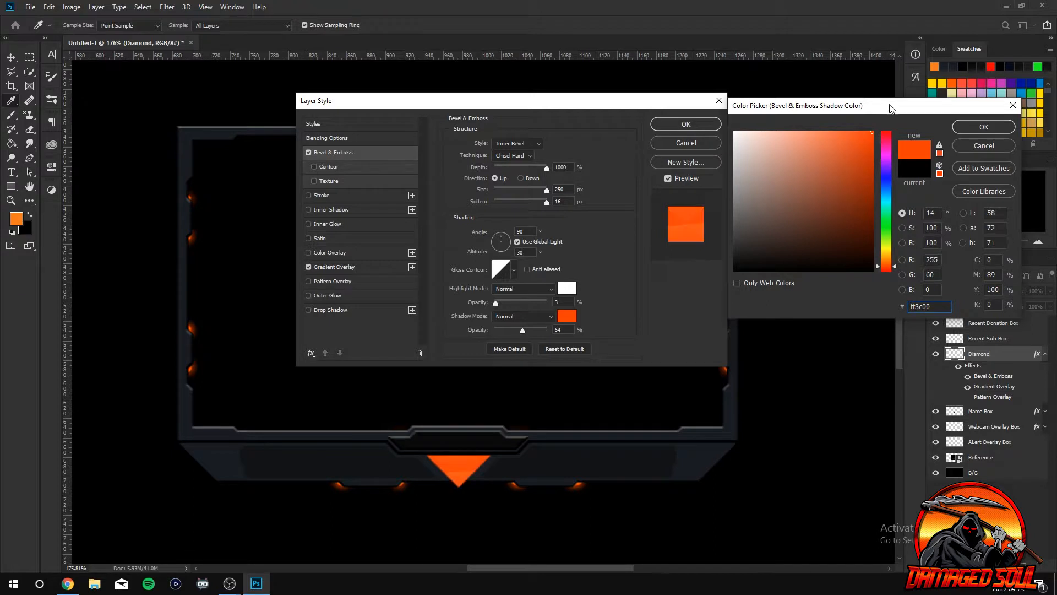
drag(850, 169, 877, 221)
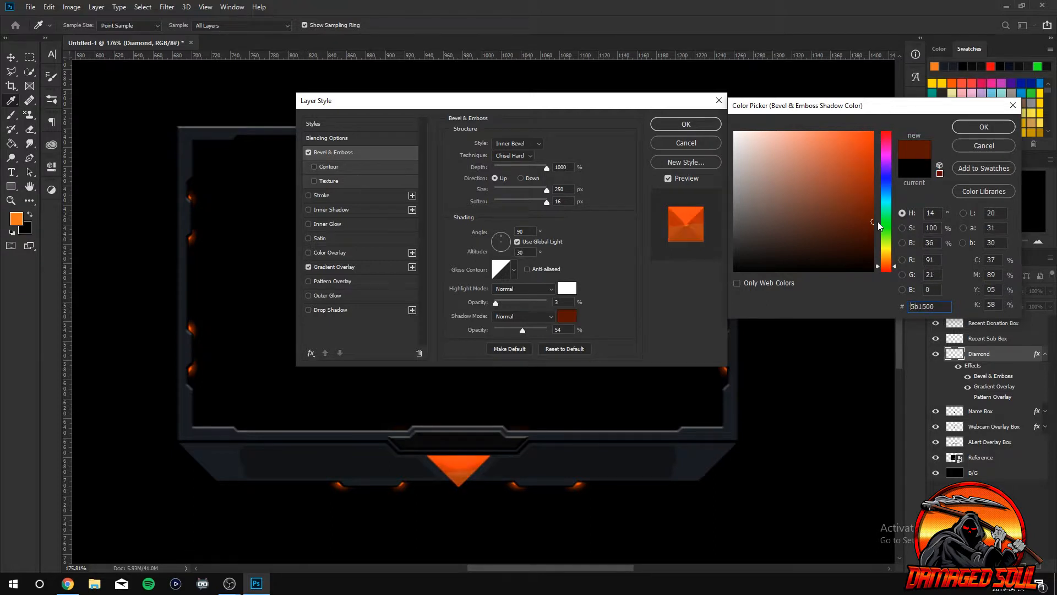
click(860, 198)
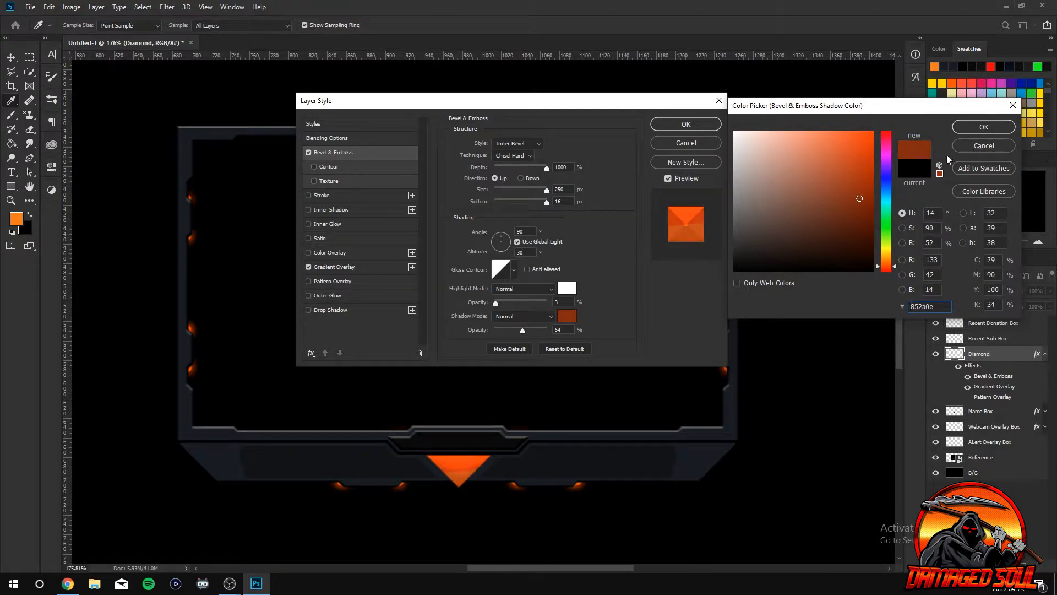
click(996, 148)
click(686, 143)
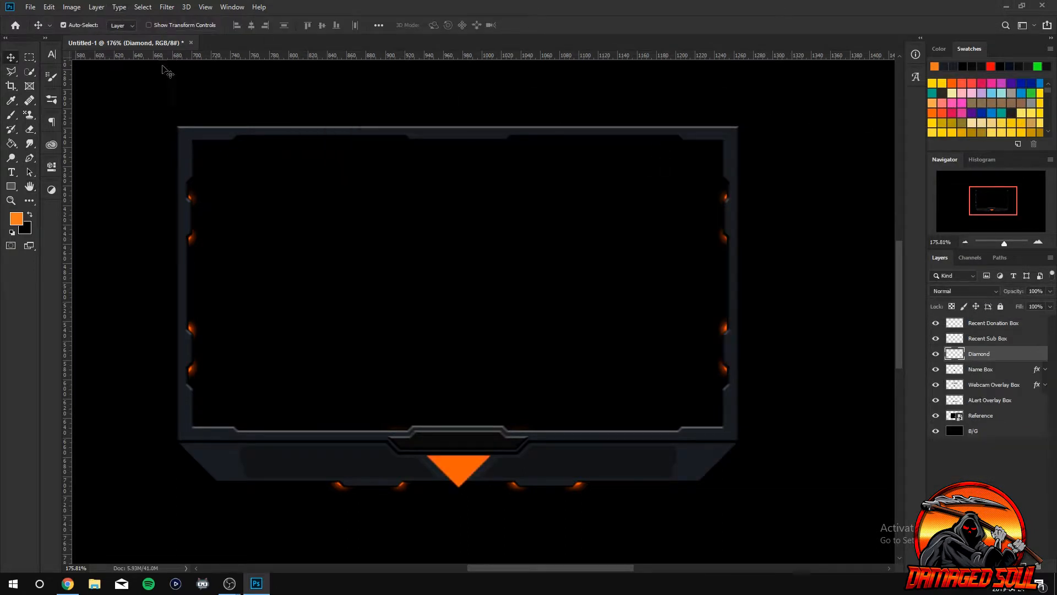
Hide all layers above the Reference layer to examine the reference design, then show them again.
drag(936, 323, 936, 405)
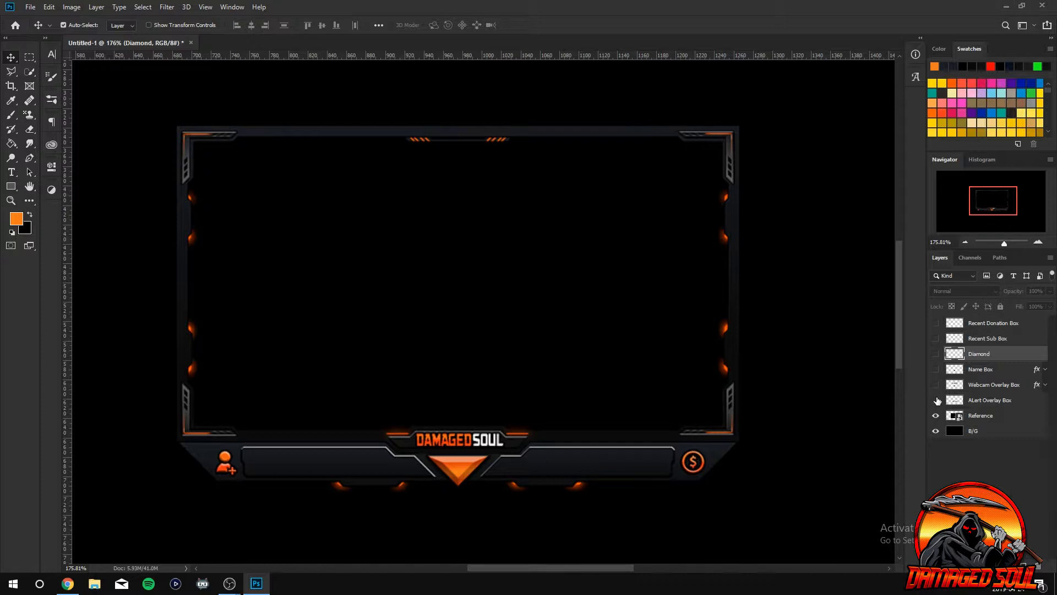
drag(937, 400, 943, 319)
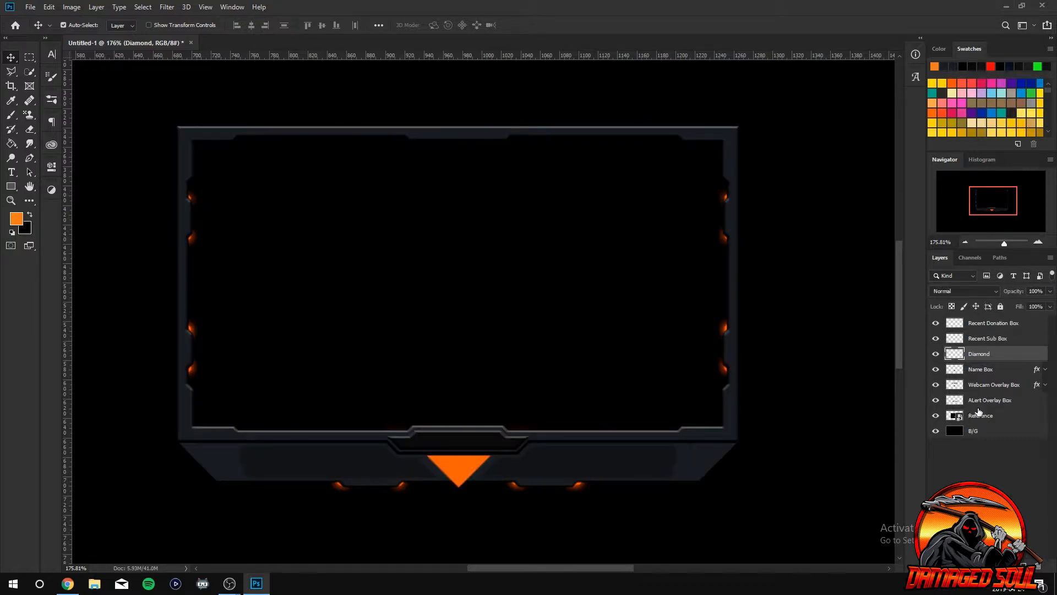
Add a Bevel & Emboss effect to the Diamond layer.
right_click(994, 356)
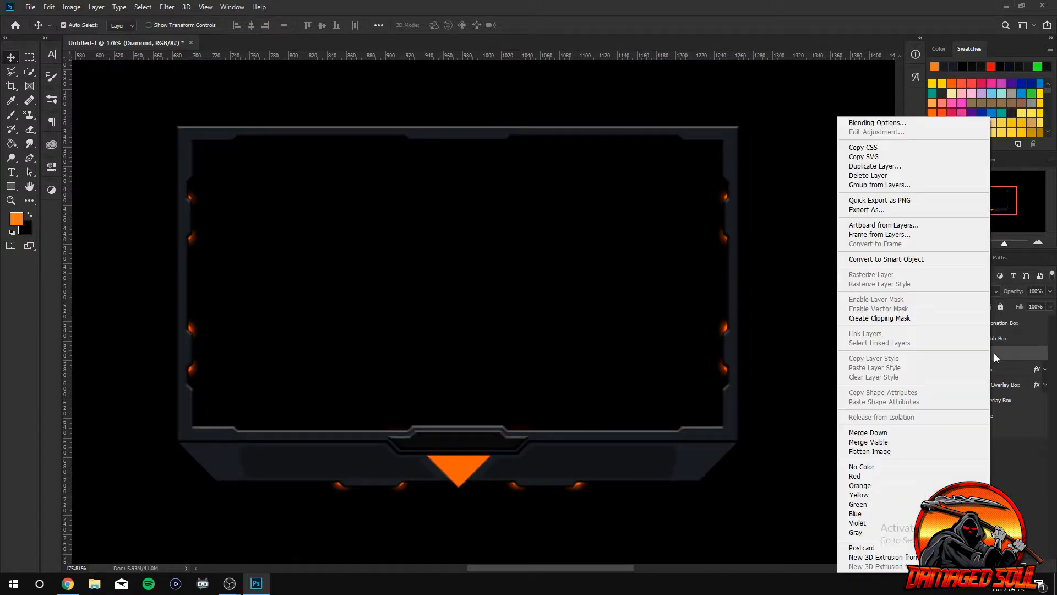
click(887, 123)
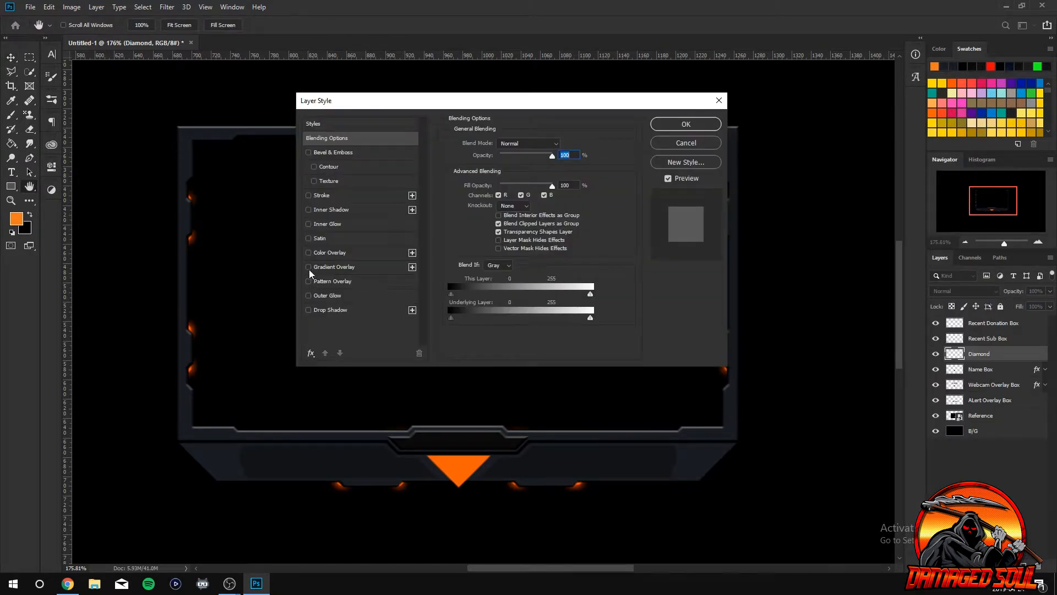
click(307, 153)
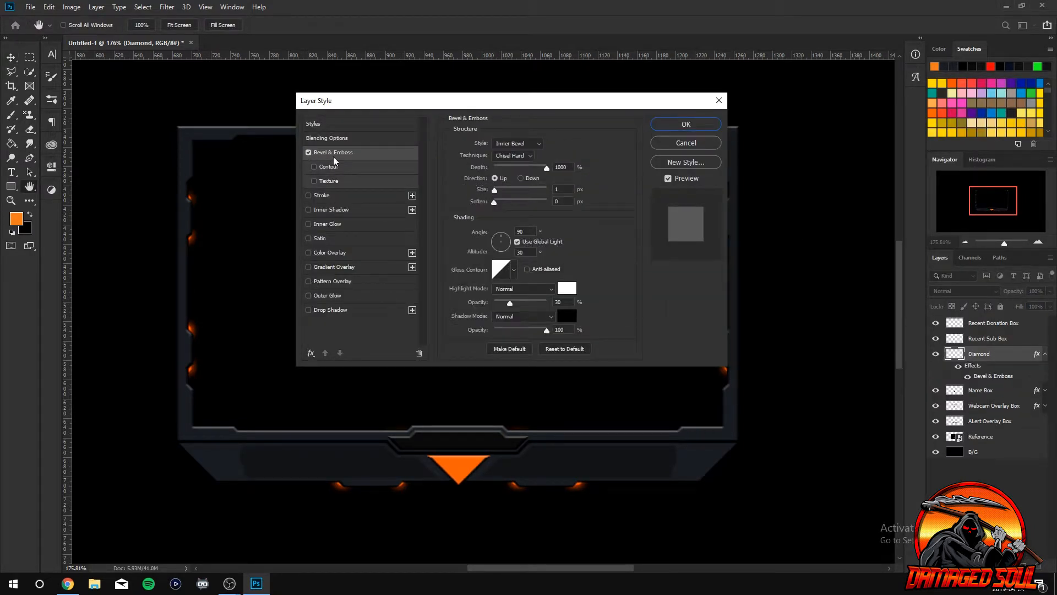
click(515, 156)
click(521, 154)
Try the Outer Bevel, Pillow Emboss and Stroke Emboss styles for the Diamond layer's bevel, varying its depth and size.
click(521, 144)
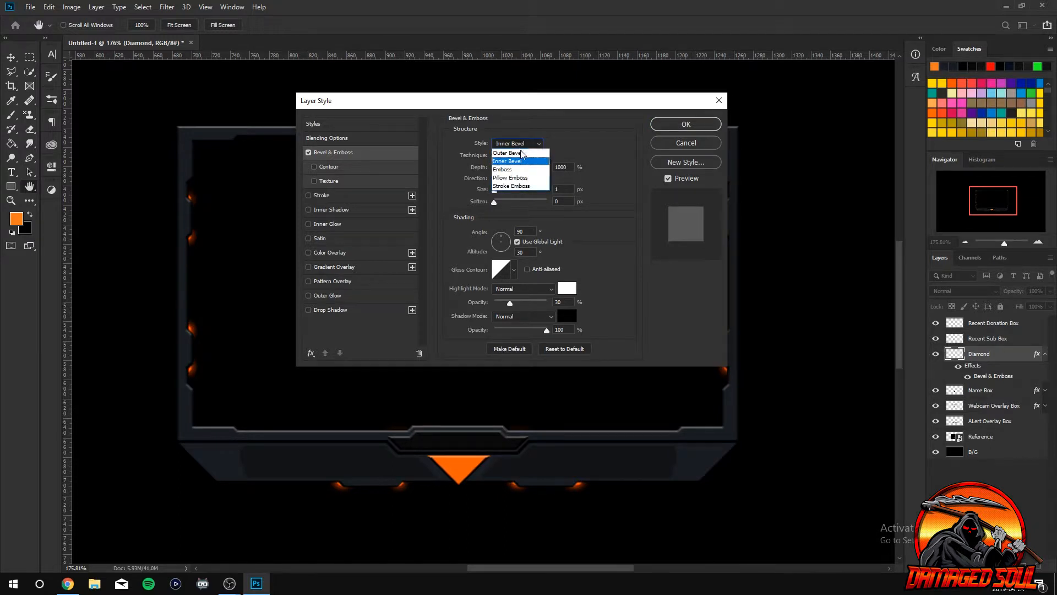
click(515, 154)
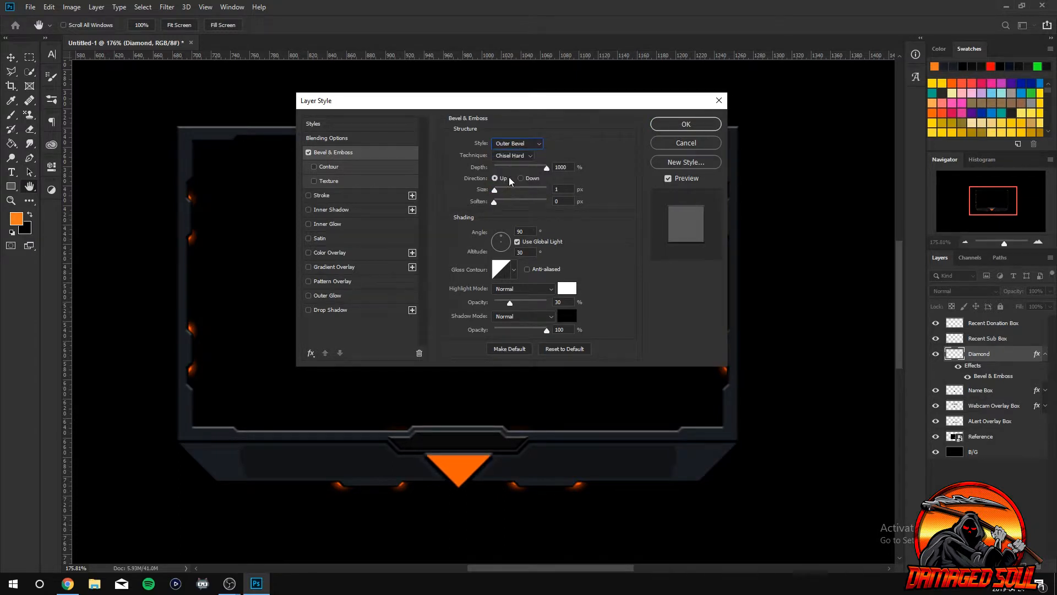
mouse_move(516, 168)
mouse_down()
mouse_move(495, 166)
mouse_move(498, 190)
mouse_move(532, 190)
mouse_move(514, 190)
mouse_move(510, 171)
mouse_up()
click(515, 145)
click(515, 179)
click(511, 145)
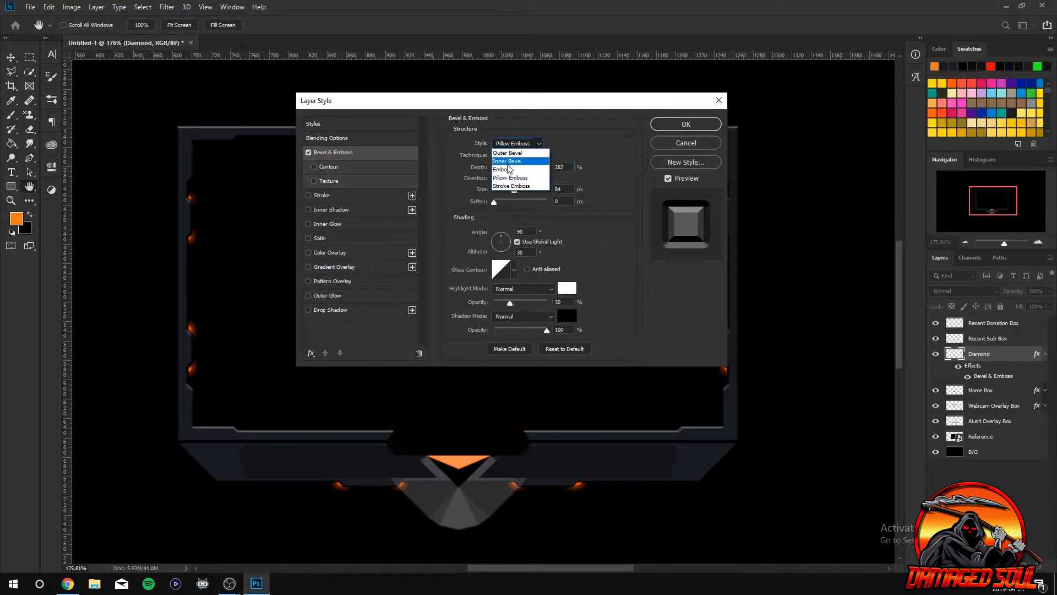
click(511, 185)
Set the Diamond layer's bevel to the Inner Bevel style with 74% depth and 6 px size.
click(512, 144)
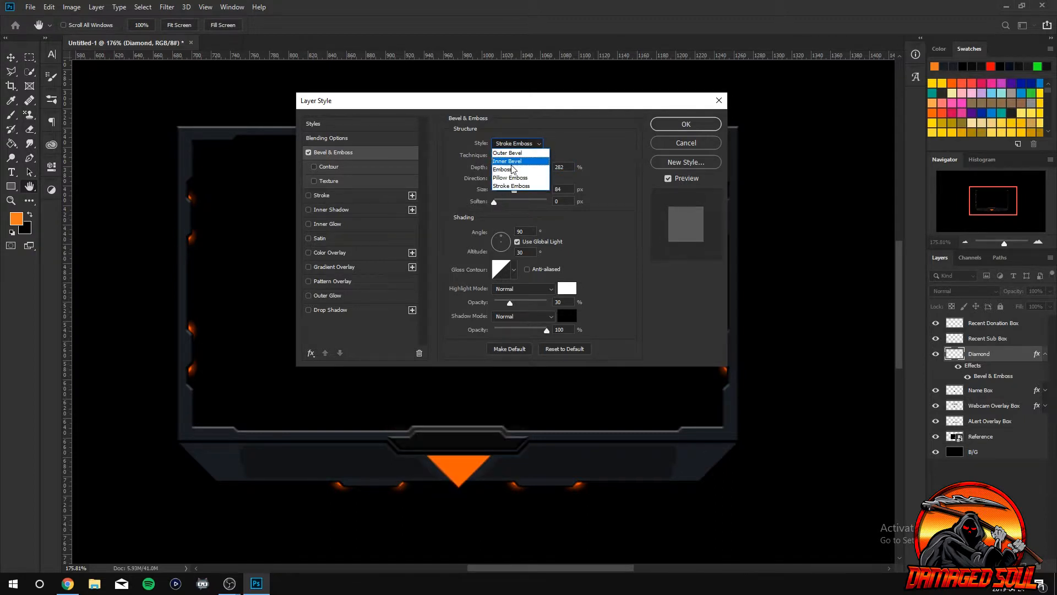
click(511, 161)
mouse_move(511, 168)
mouse_down()
mouse_move(500, 168)
mouse_move(496, 191)
mouse_move(498, 161)
mouse_up()
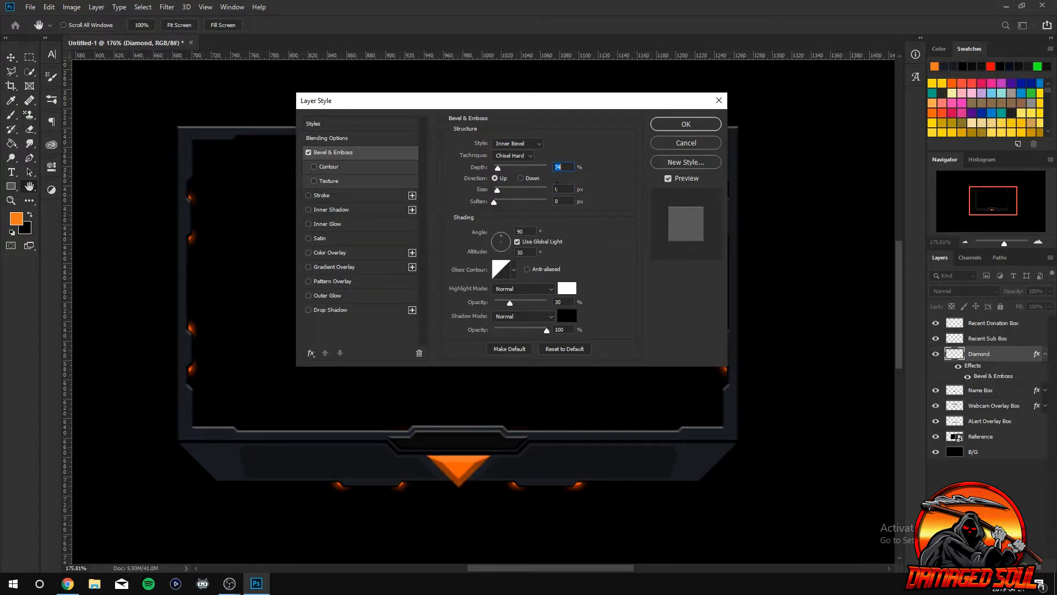
Try the Smooth and Chisel Soft techniques for the Diamond layer's bevel.
click(503, 155)
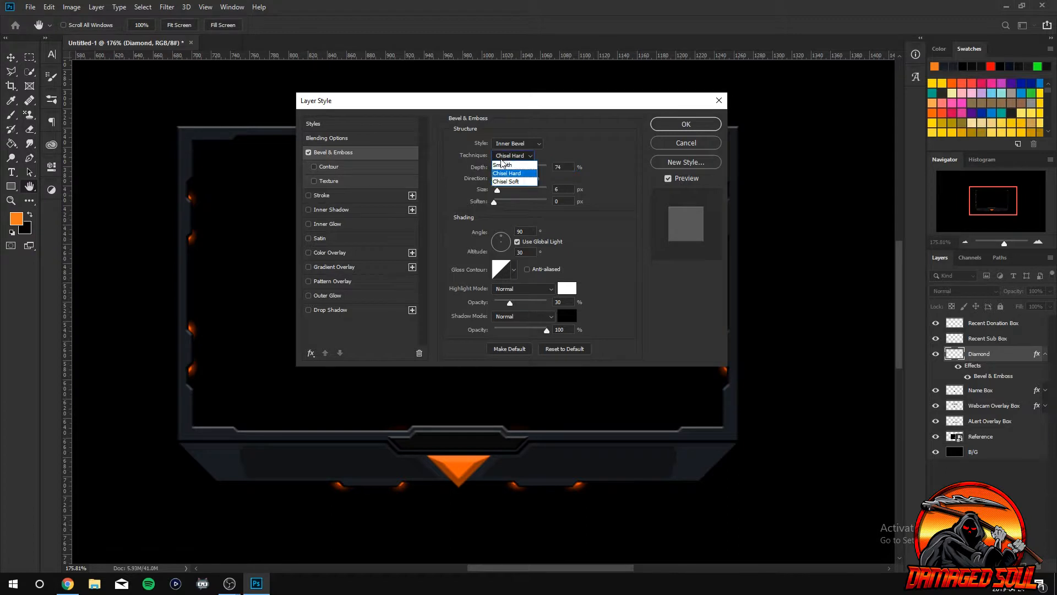
click(501, 165)
click(511, 157)
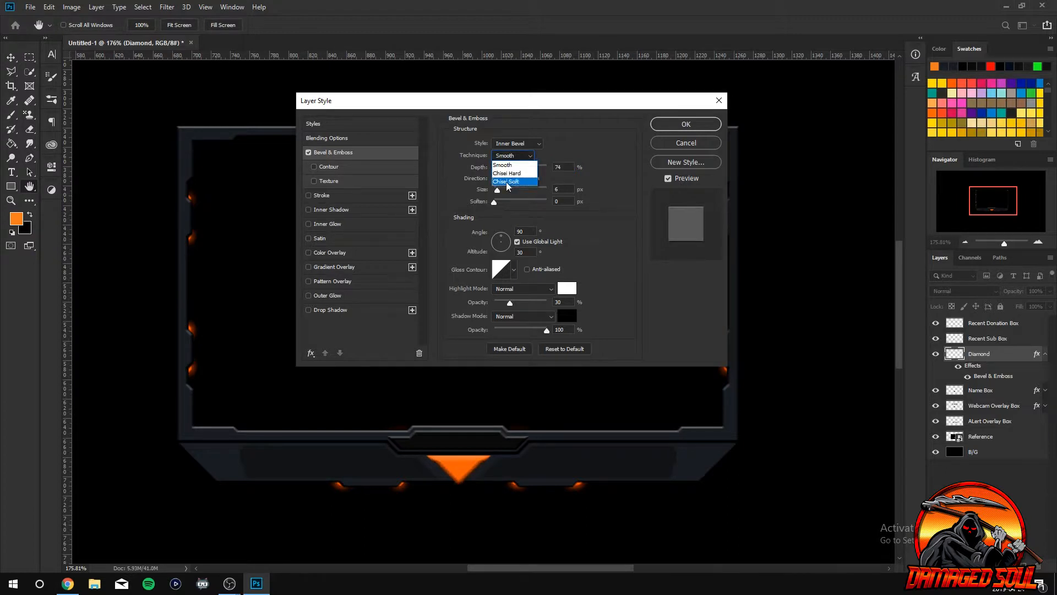
click(508, 180)
Set the bevel's technique to Chisel Hard, with 71% highlight opacity and 66% shadow opacity.
click(509, 158)
click(505, 173)
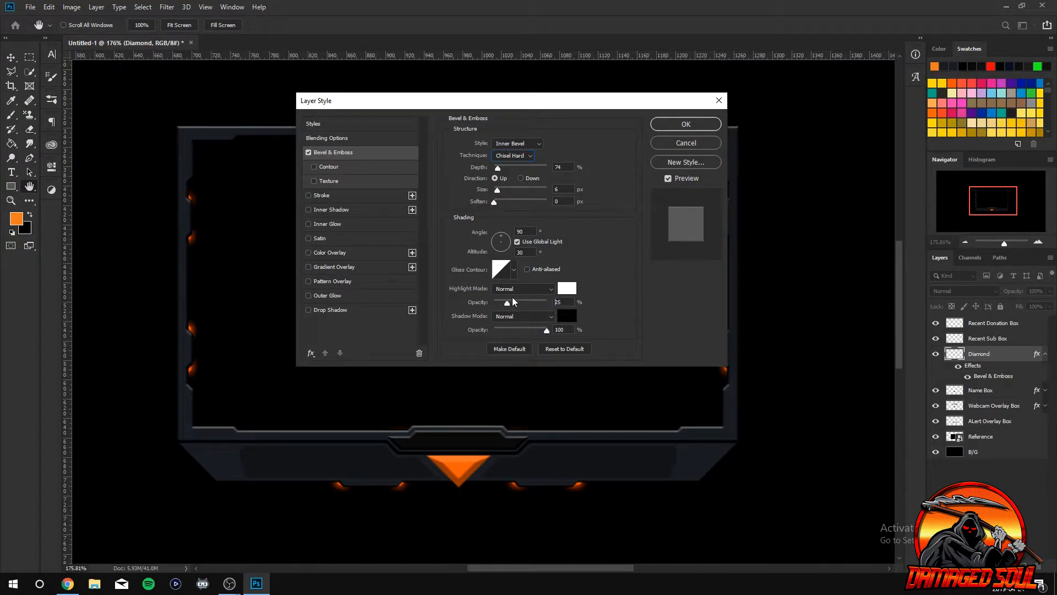
mouse_move(512, 299)
mouse_down()
mouse_move(567, 298)
mouse_move(524, 329)
mouse_move(535, 302)
mouse_move(525, 302)
mouse_up()
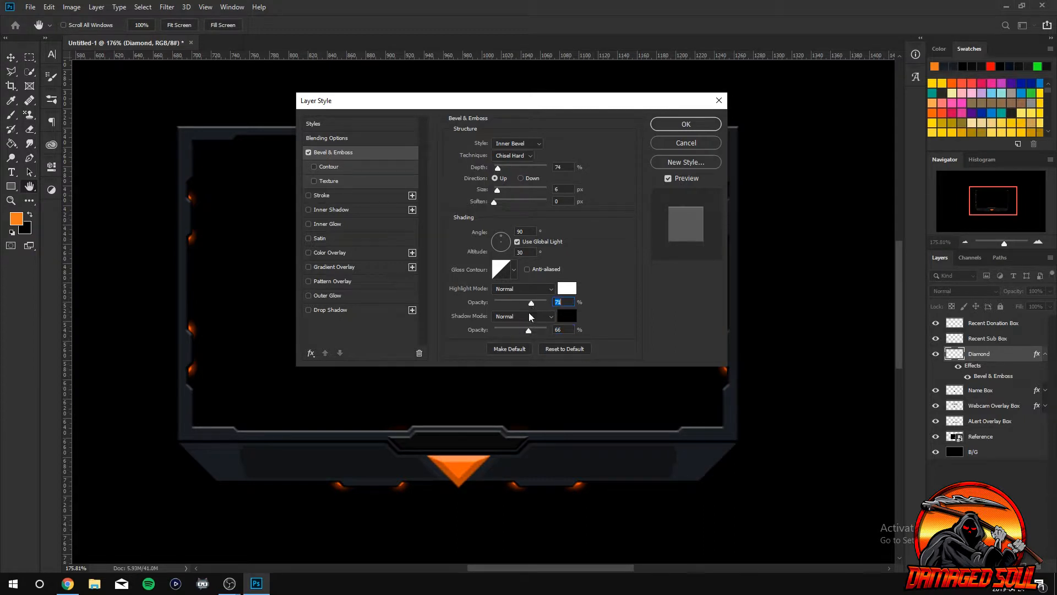
Add a Gradient Overlay to the Diamond layer and open its gradient for editing.
click(309, 267)
click(337, 269)
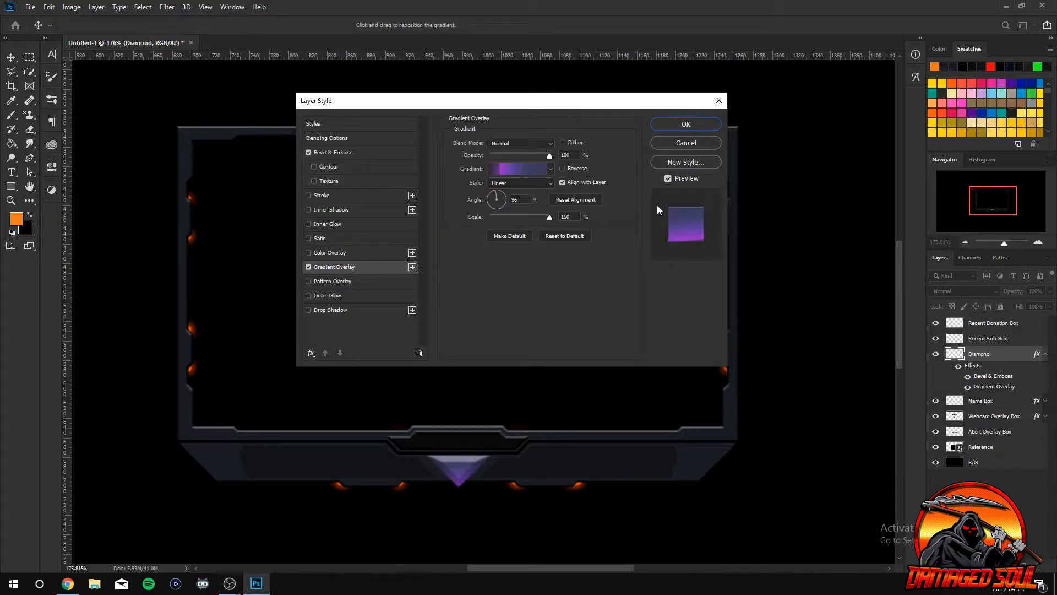
click(520, 169)
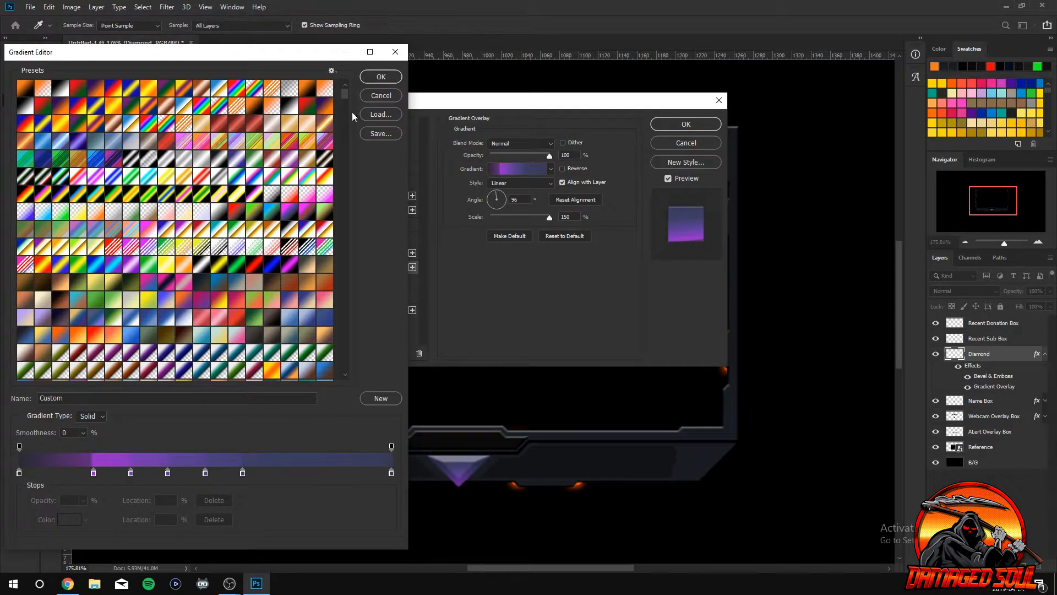
Try the 15, Red, SN_RedVelvet and Sun Burst v2.2 gradient presets on the Diamond layer.
drag(345, 94, 344, 155)
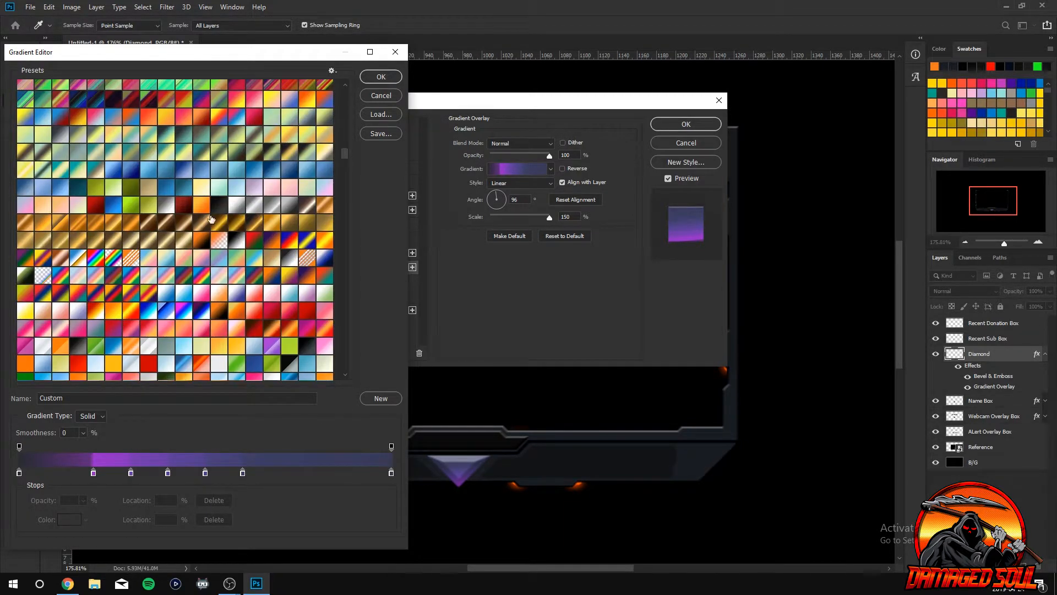
click(154, 118)
click(166, 121)
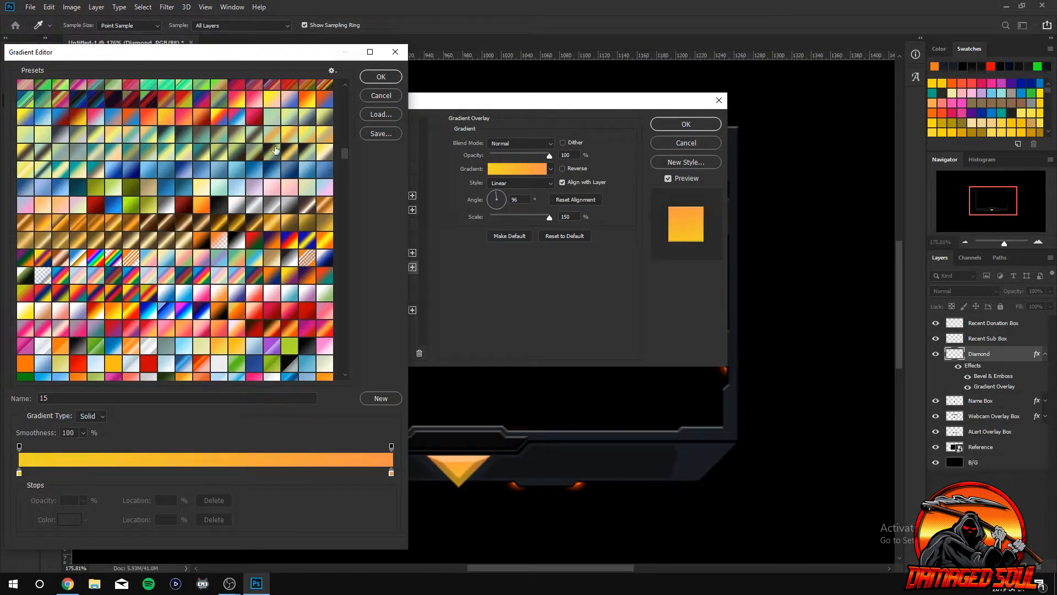
drag(345, 156, 348, 237)
scroll(264, 260, up, 5)
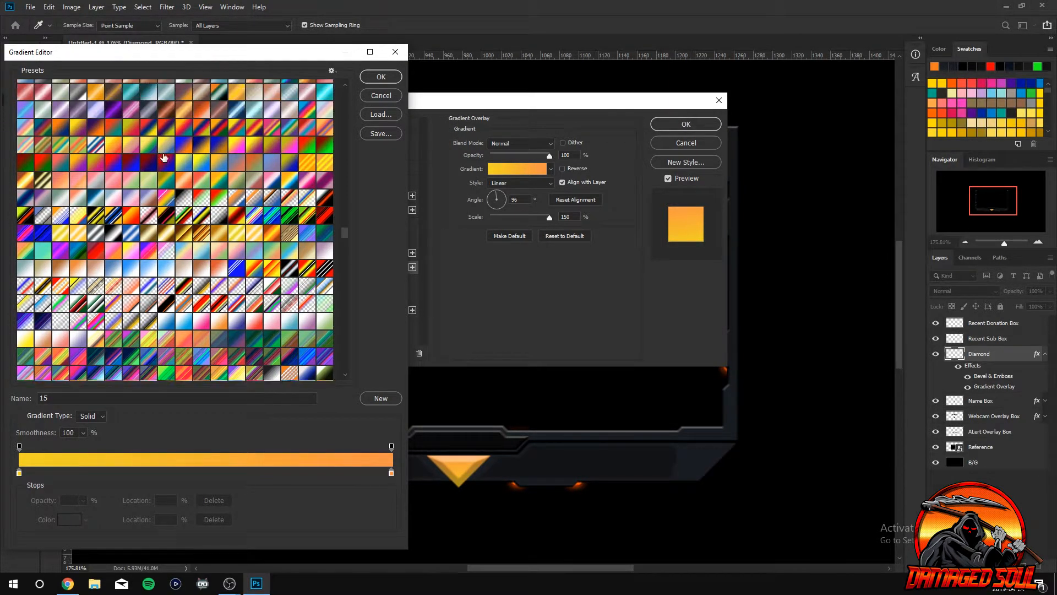
click(322, 249)
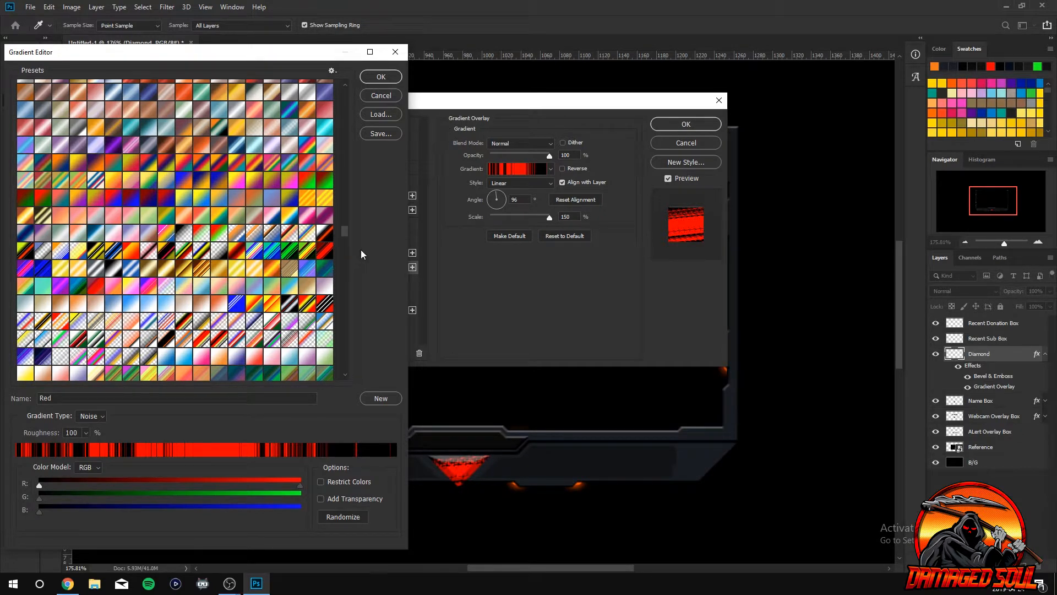
drag(344, 227, 347, 263)
click(319, 270)
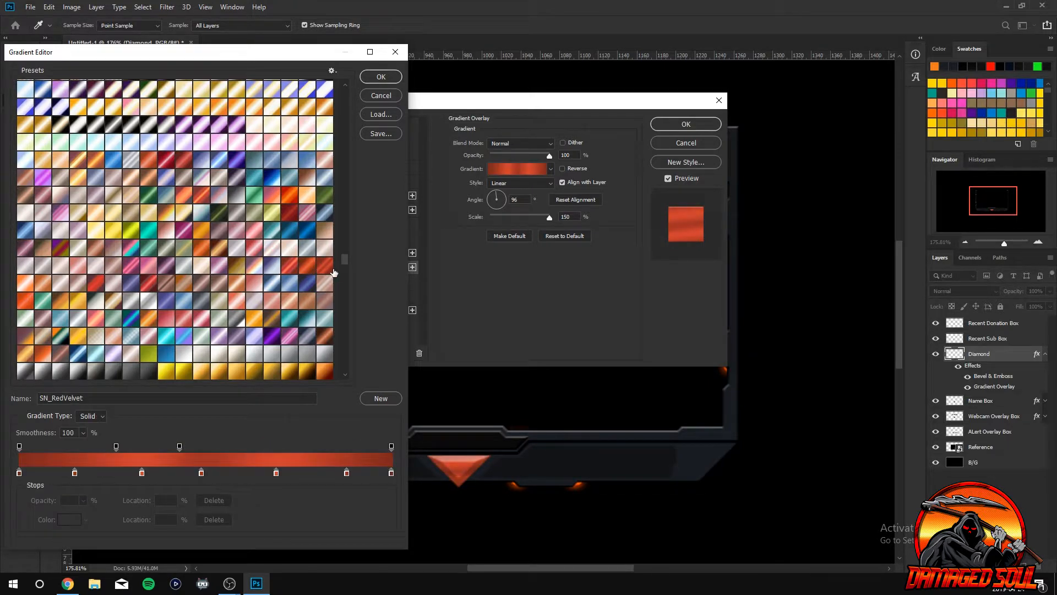
click(330, 373)
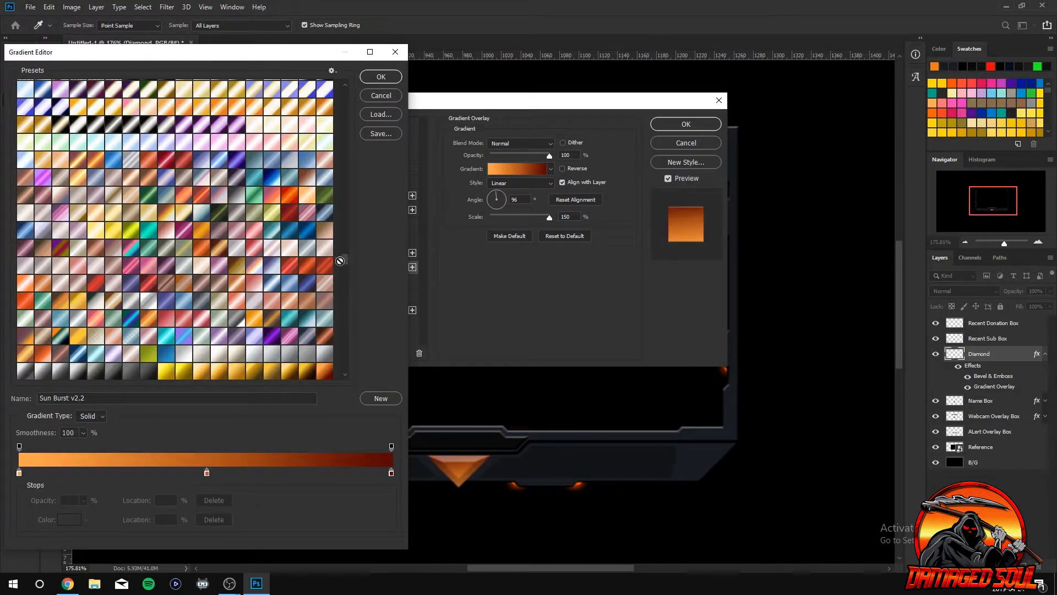
Try purple and pink gradient presets on the Diamond, including purple - black PB5 and Purple Sky.
click(346, 276)
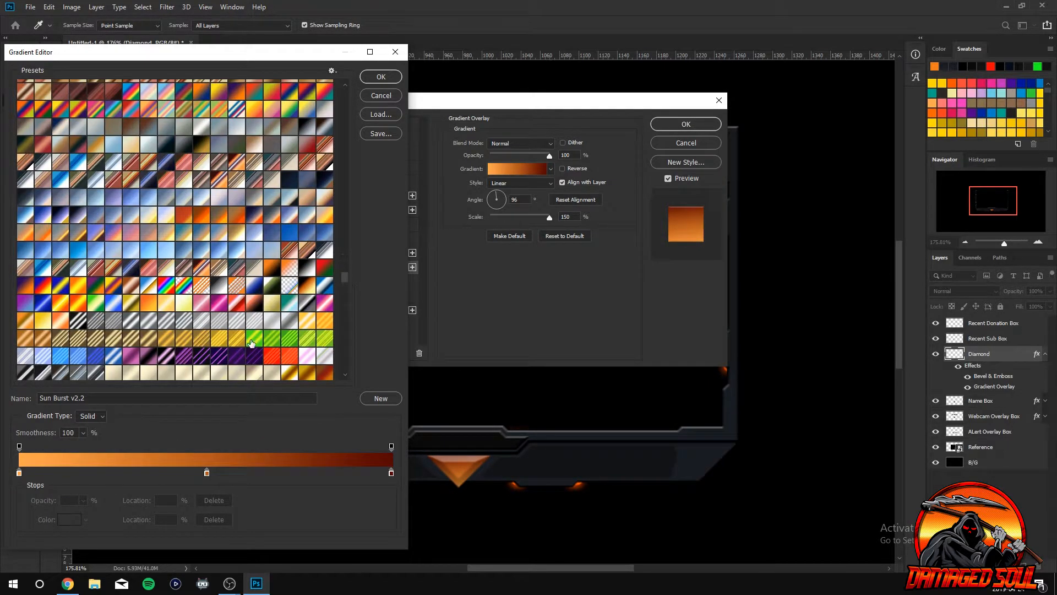
click(212, 359)
click(165, 359)
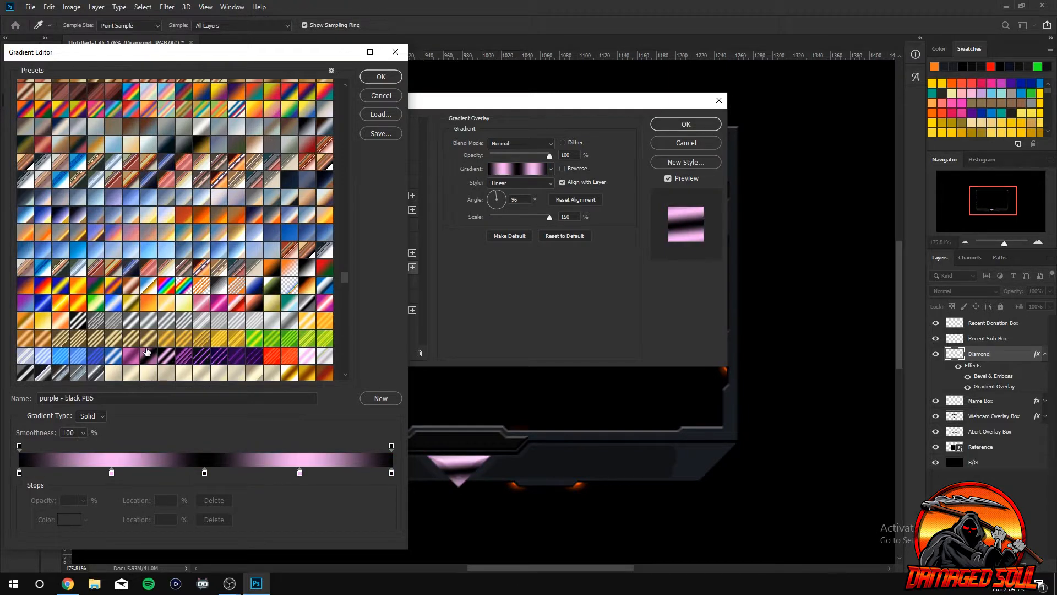
click(147, 350)
click(212, 312)
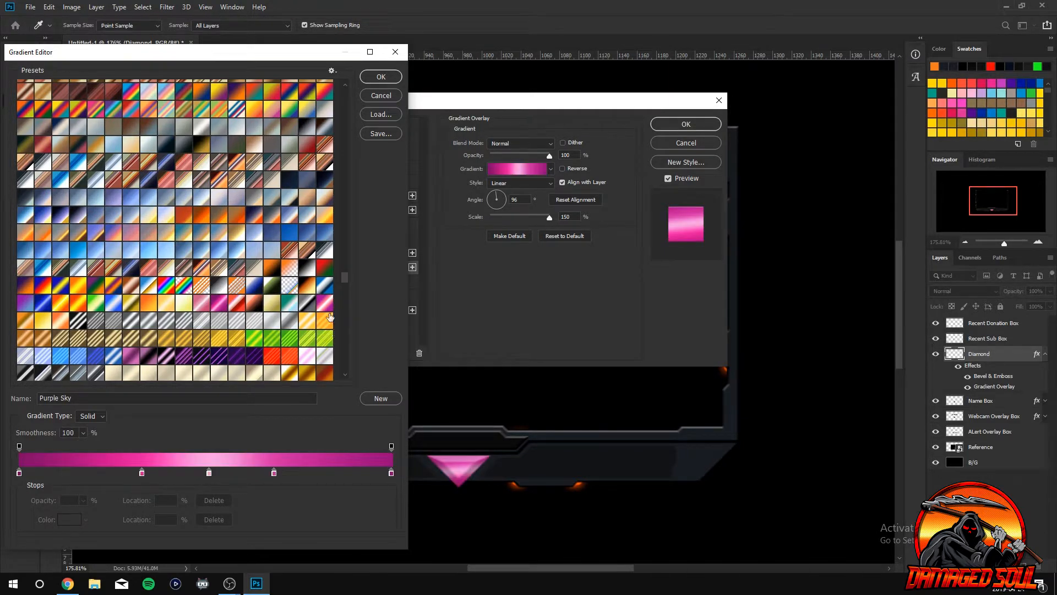
Try orange and red presets for the Diamond's gradient, including On Sunset Gel, ORB Base - Center Round, ORB Base red - Round and Off Red Gel.
drag(344, 275, 346, 304)
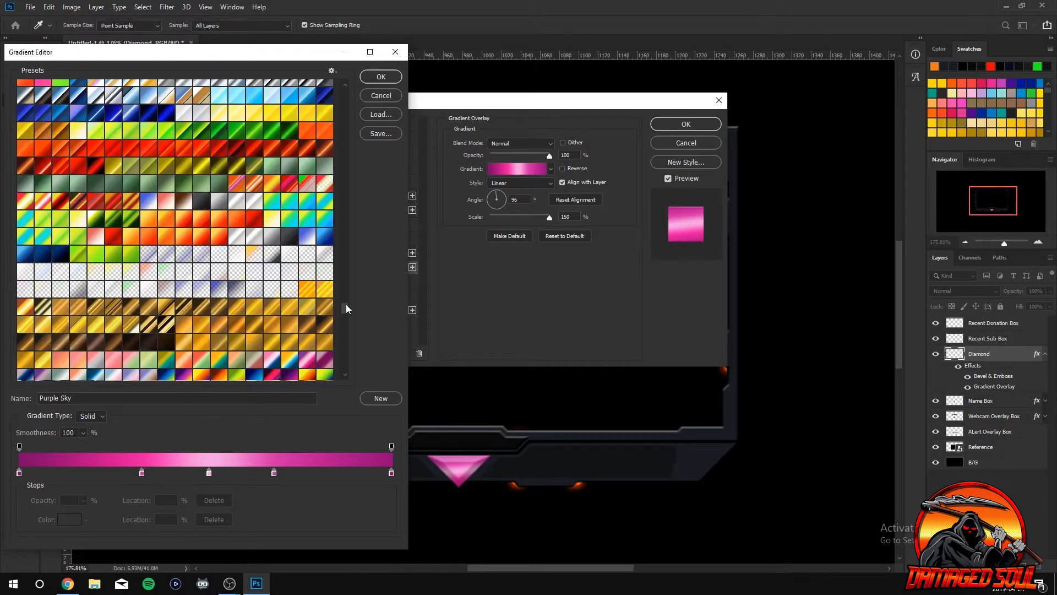
click(149, 241)
click(160, 242)
click(173, 245)
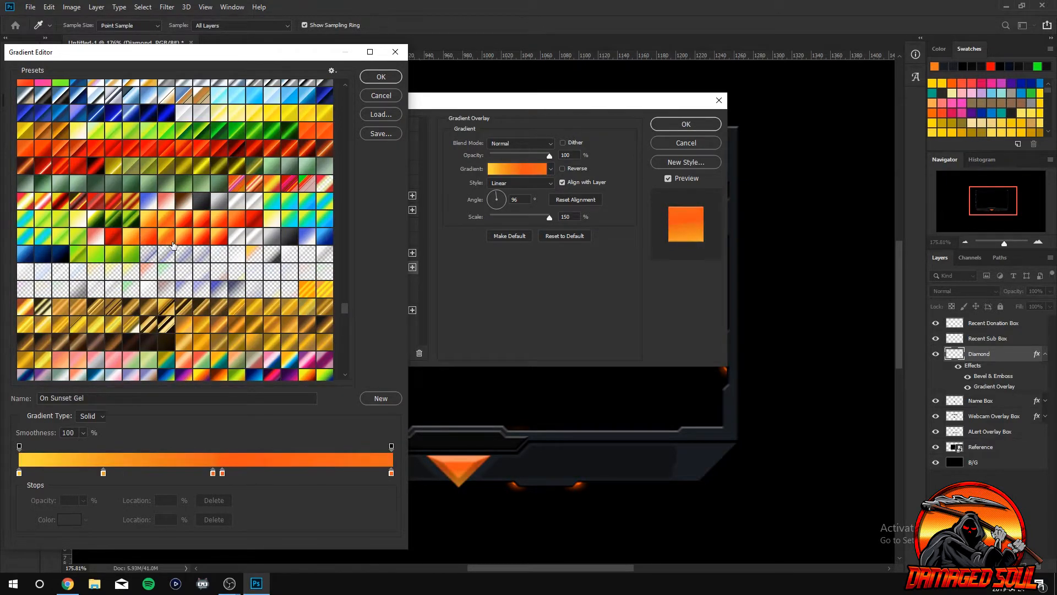
click(176, 244)
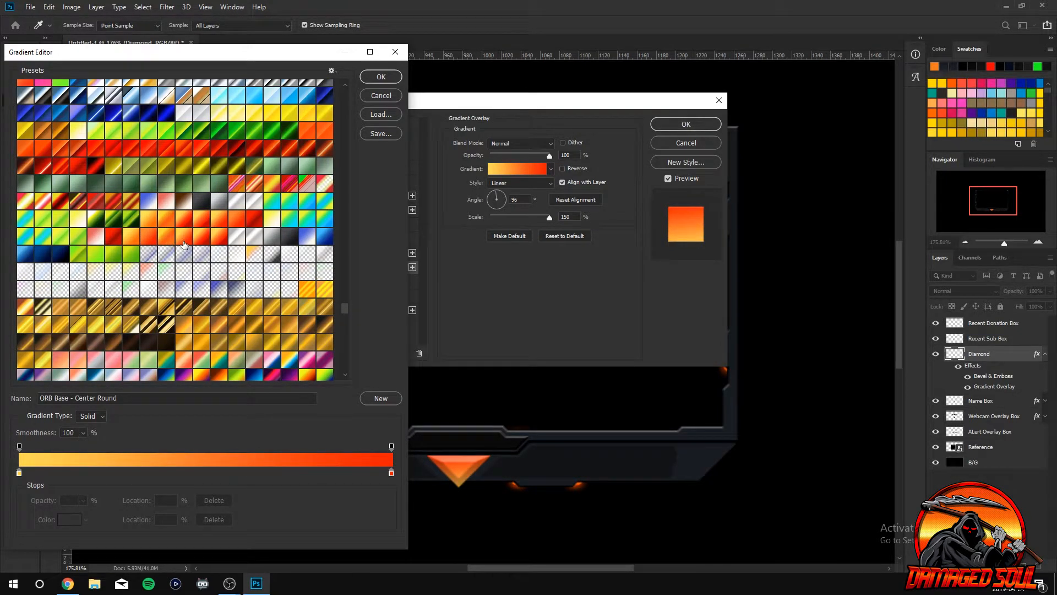
click(195, 225)
click(185, 222)
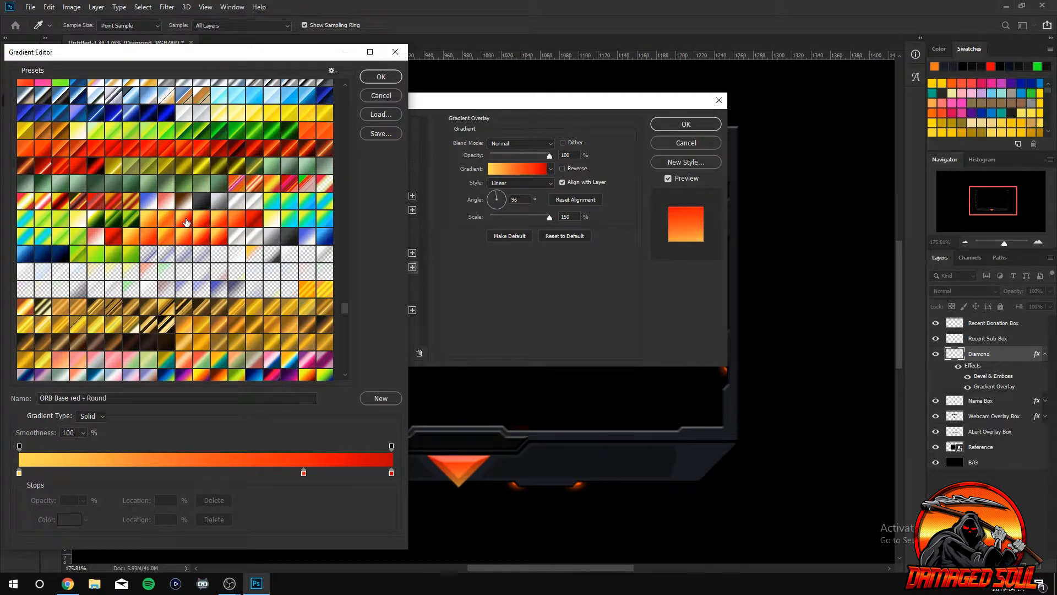
click(208, 220)
click(250, 225)
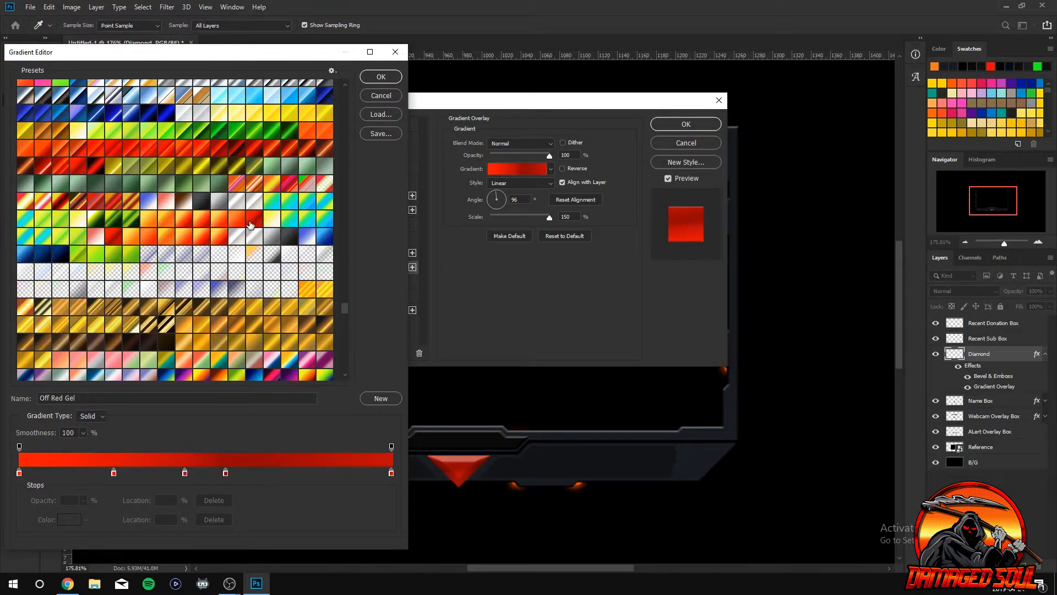
click(234, 223)
Try the foil R20, Foil O11, foil R16 and foil O33 presets for the Diamond's gradient.
click(212, 158)
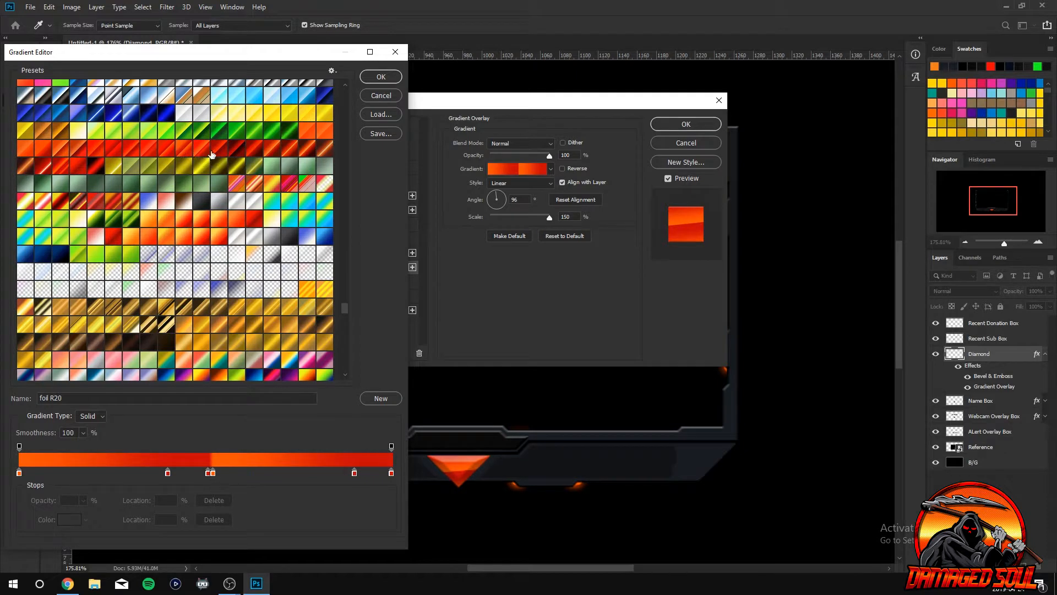
click(309, 132)
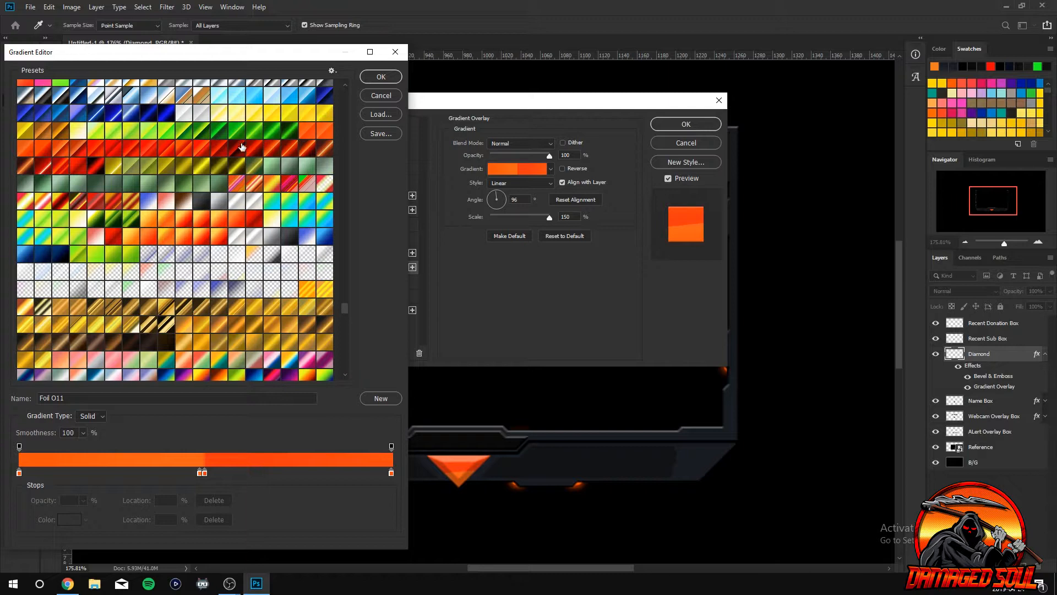
click(170, 148)
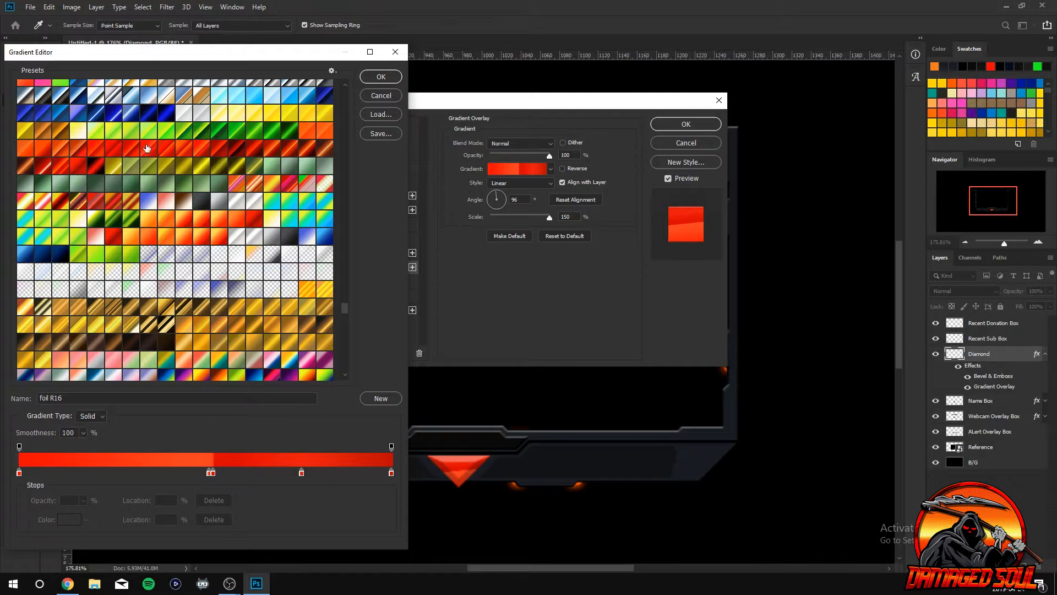
click(24, 149)
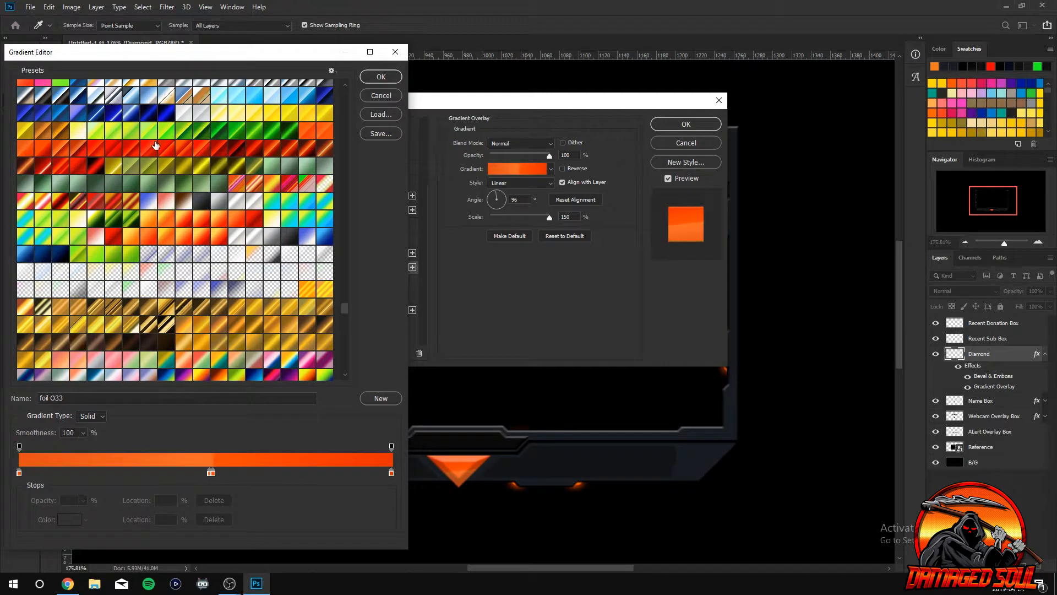
Apply the Foil O22 preset to the Diamond's gradient overlay and reverse the gradient direction.
click(321, 137)
click(304, 135)
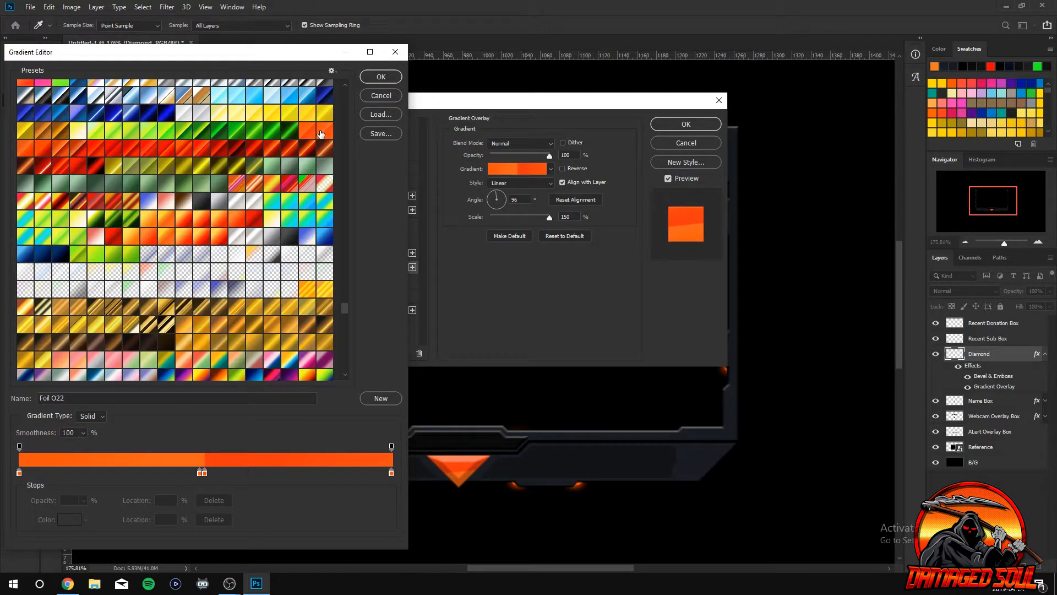
click(315, 135)
click(385, 80)
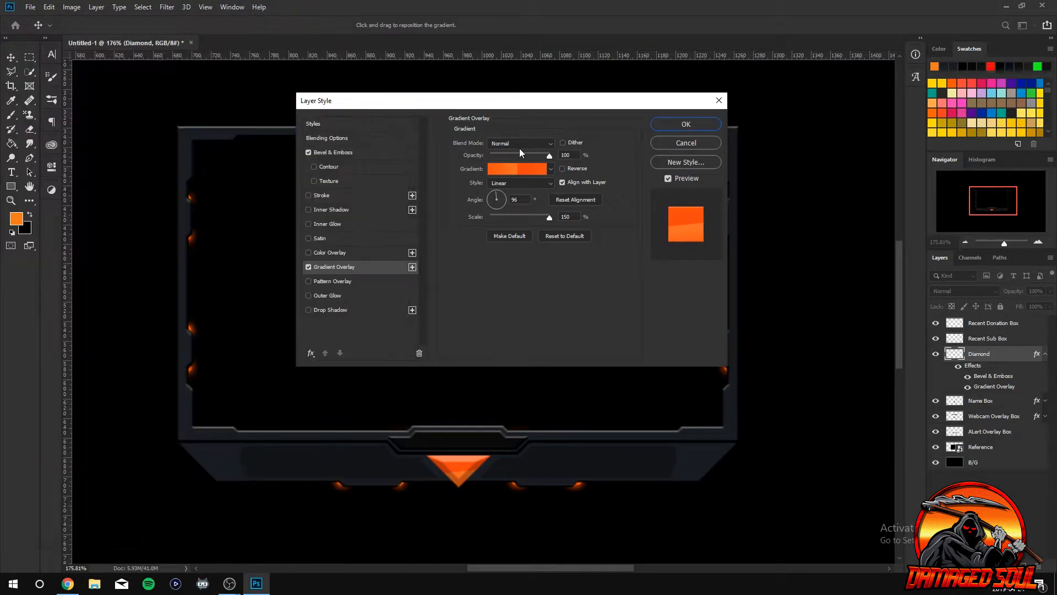
click(562, 168)
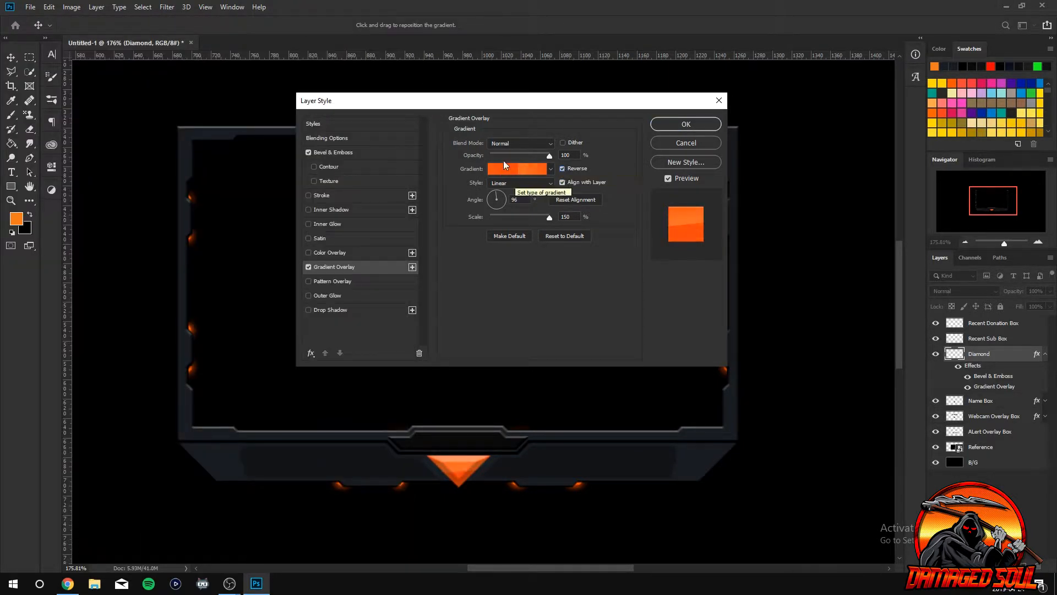
Try the Diamond, Radial and Reflected styles for the Diamond layer's gradient overlay.
click(518, 183)
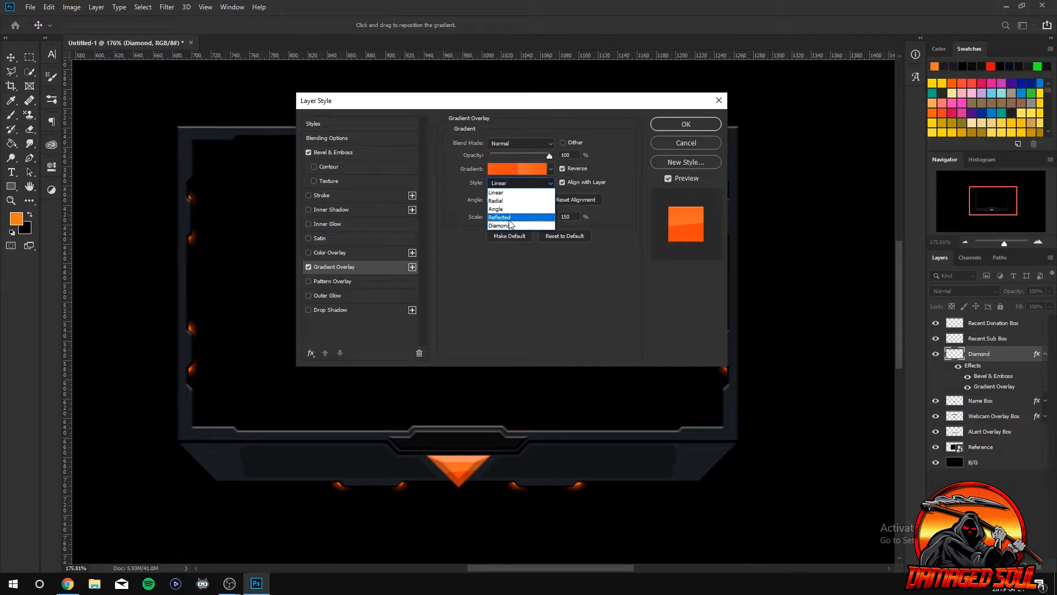
click(502, 225)
click(518, 184)
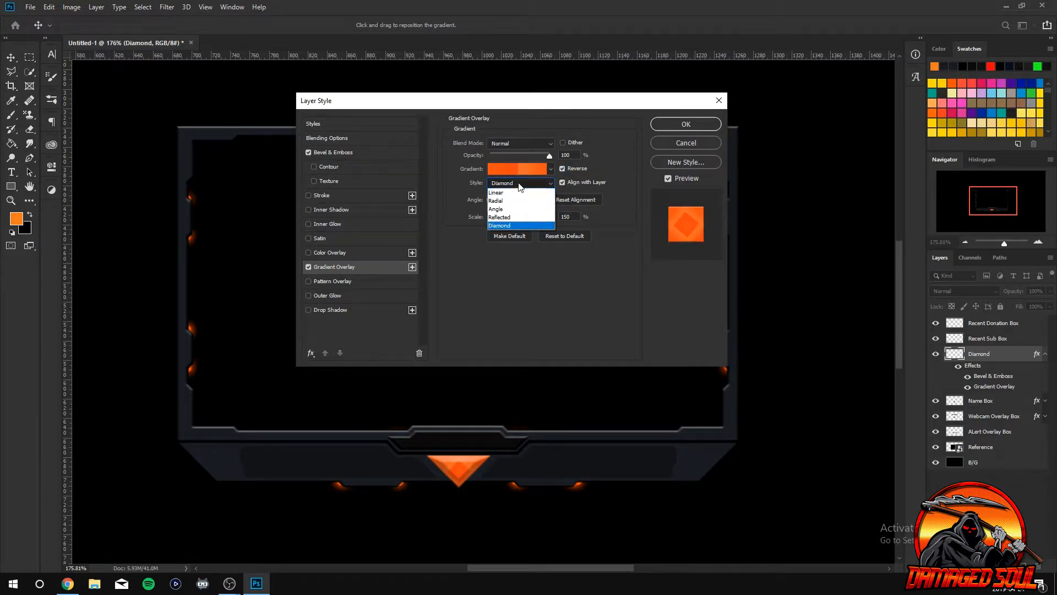
click(514, 200)
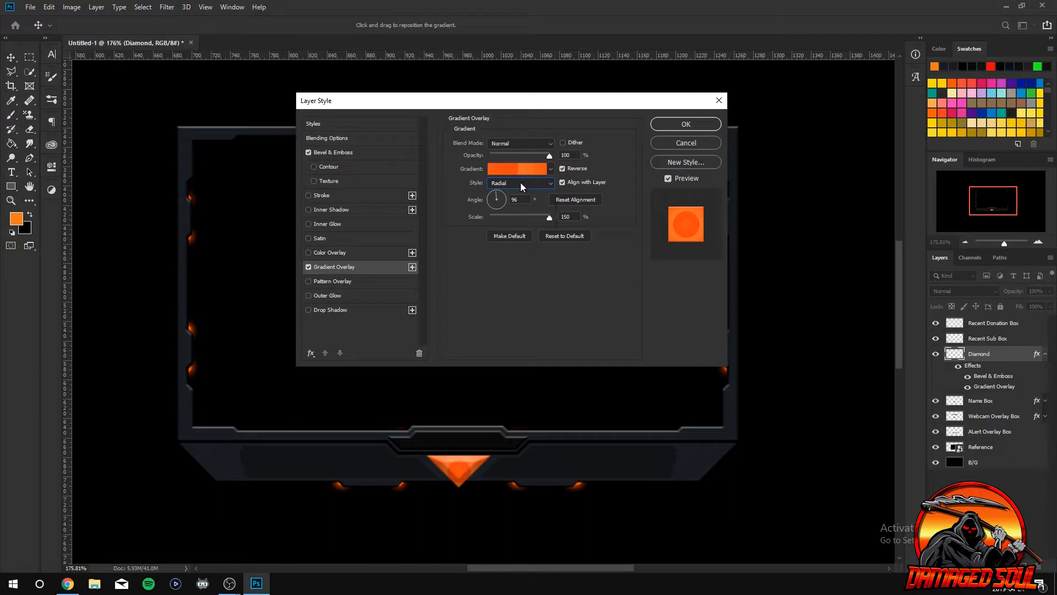
click(522, 184)
click(508, 218)
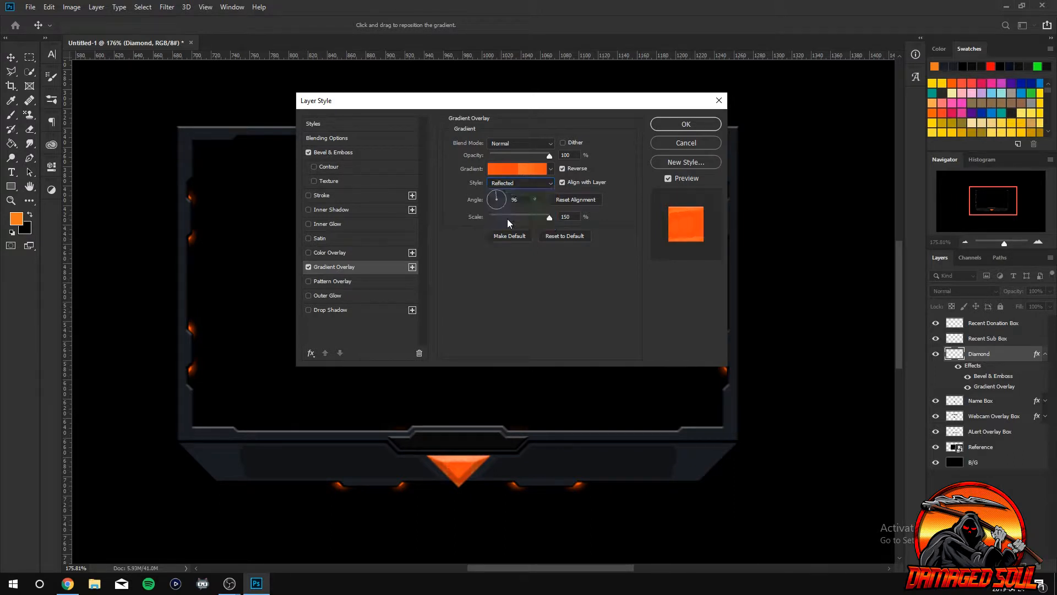
click(515, 184)
click(514, 201)
Set the gradient overlay's style to Linear with a 58° angle.
click(516, 183)
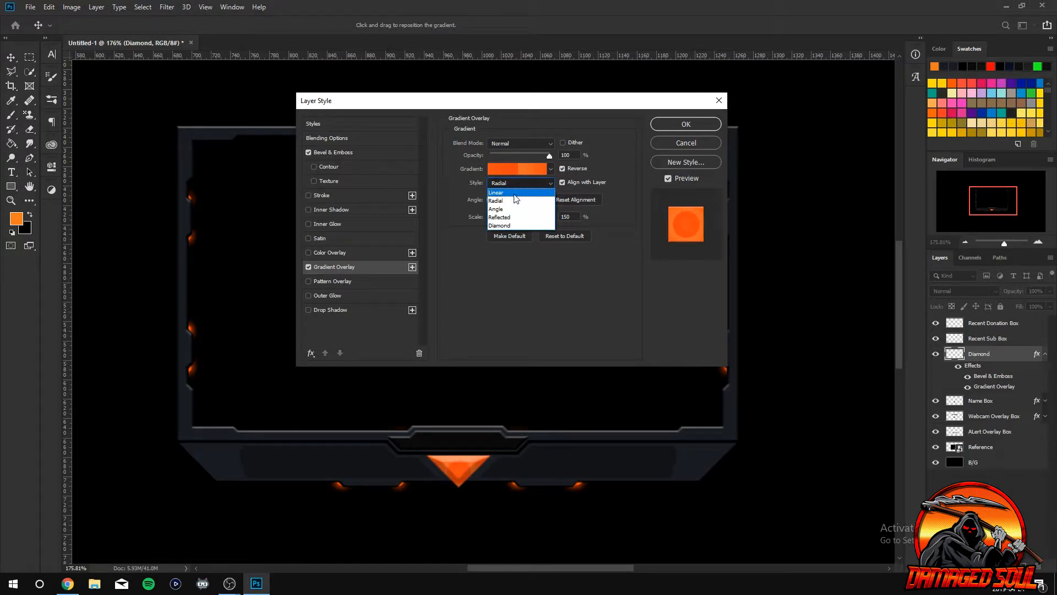
click(516, 194)
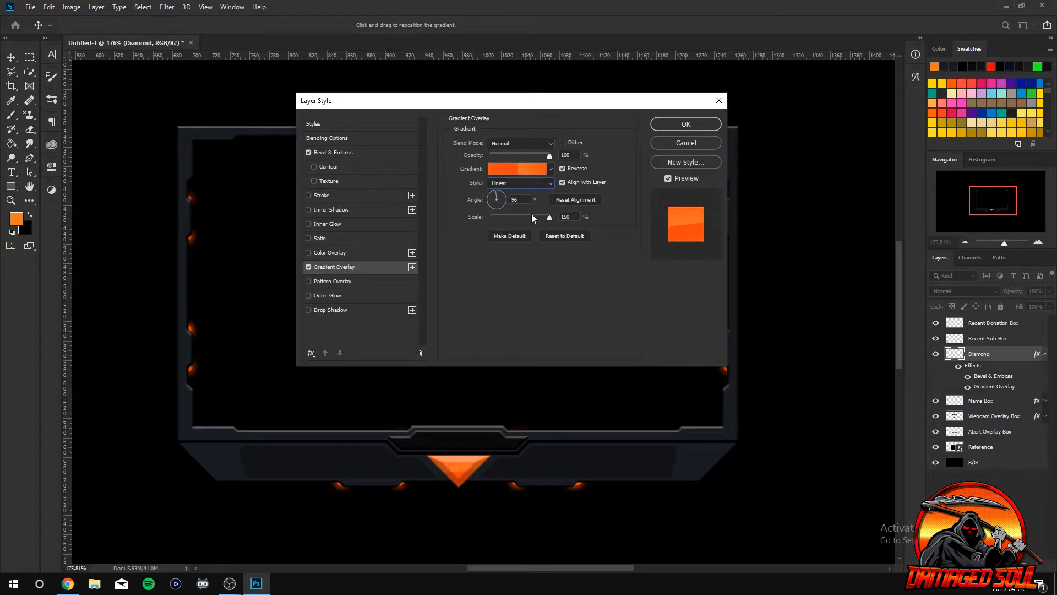
click(501, 197)
Reopen the Diamond's gradient and try black-based presets, including a yellow-centred, a blue-orange-yellow and a yellow-orange one.
click(500, 169)
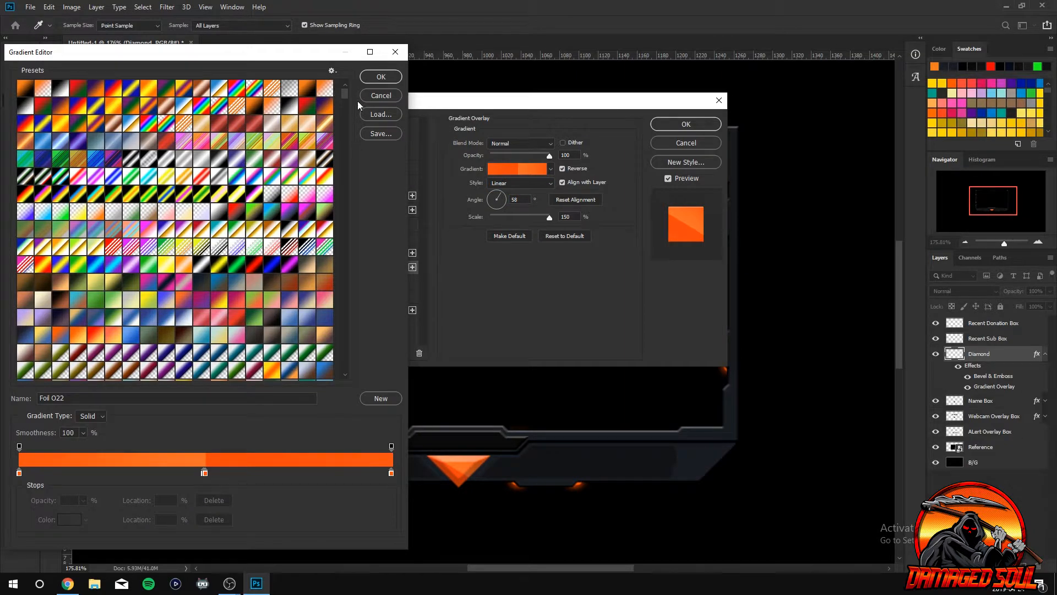
click(253, 268)
click(238, 267)
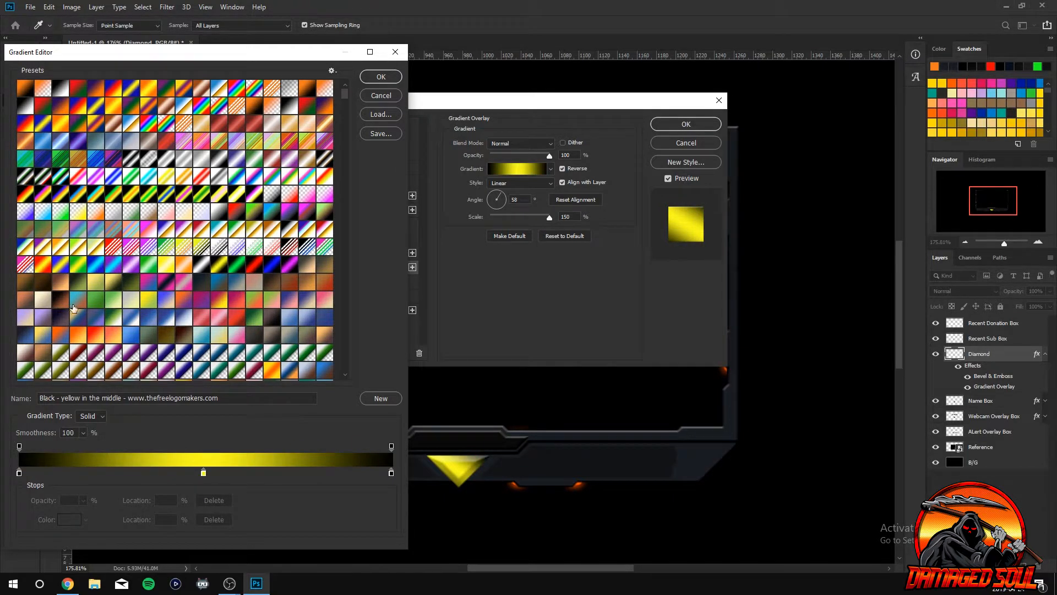
click(21, 199)
click(128, 203)
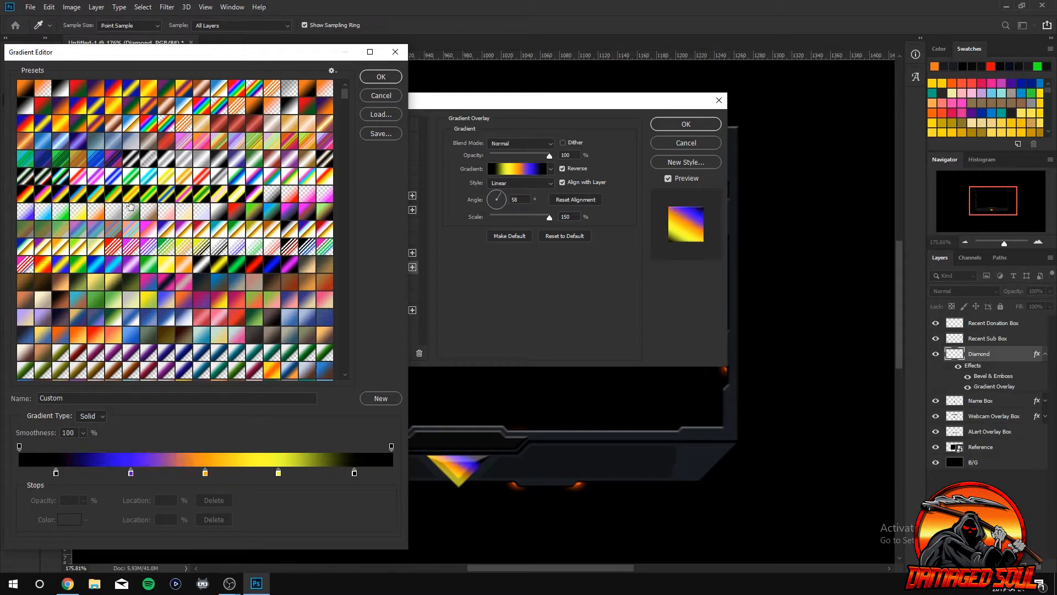
click(91, 198)
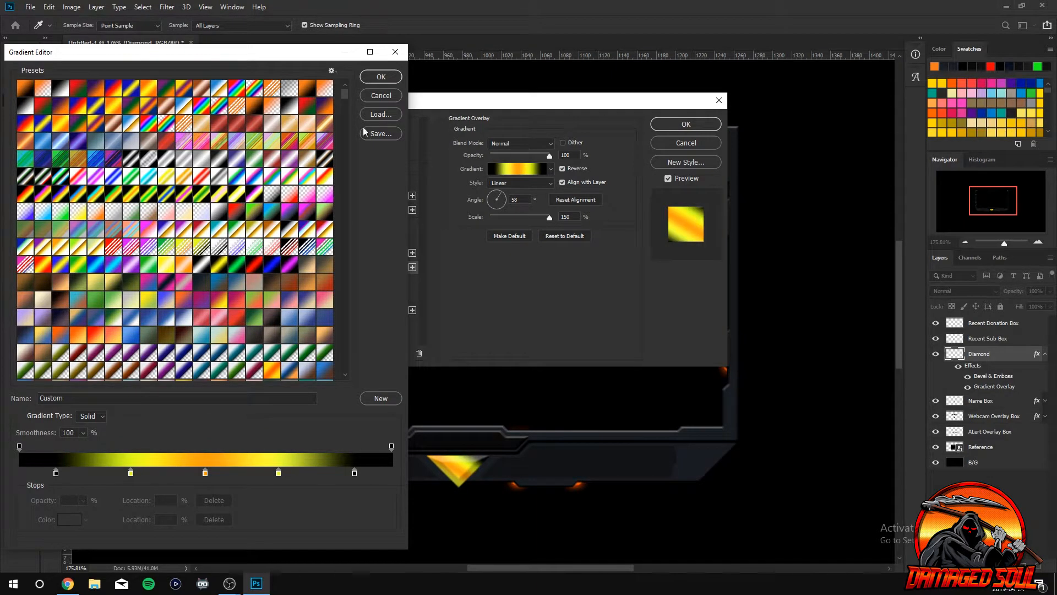
Try the red Adobe Flash CS4 preset and several striped gold metallic presets on the Diamond's gradient overlay.
drag(346, 101, 343, 109)
click(267, 270)
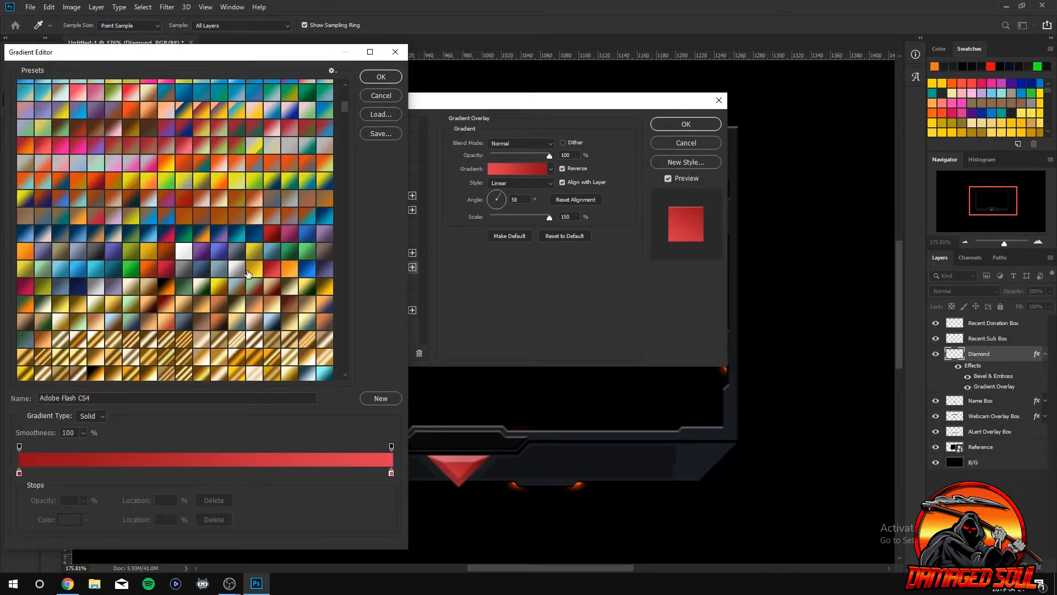
click(251, 273)
click(172, 353)
click(110, 334)
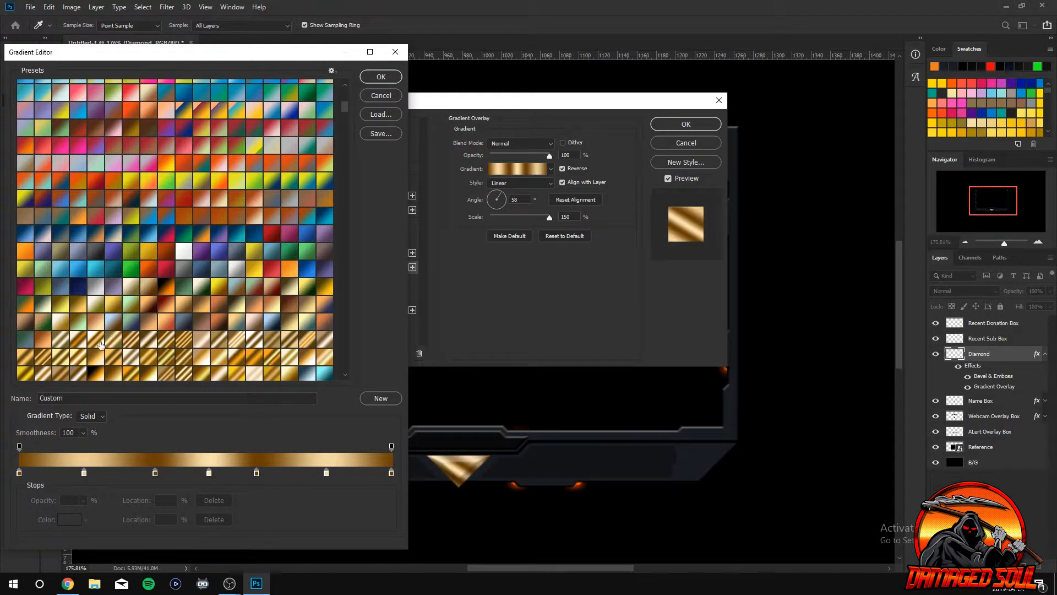
click(98, 354)
click(111, 362)
click(141, 378)
click(165, 374)
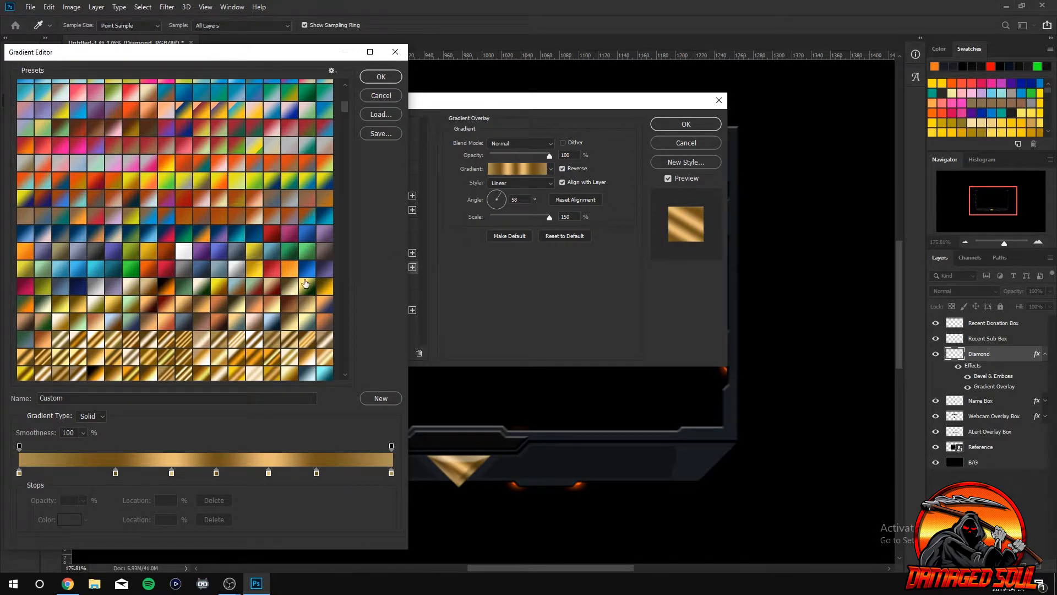
Try a steel-blue preset, a yellow-to-orange preset and the orange Personale preset on the Diamond's gradient overlay.
drag(348, 104, 345, 112)
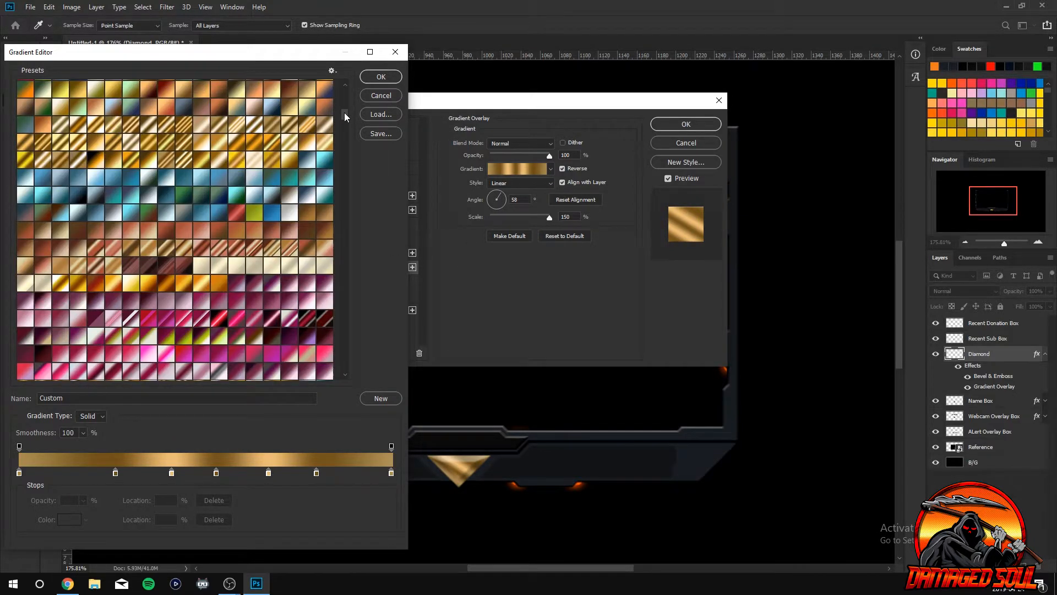
click(65, 154)
click(75, 175)
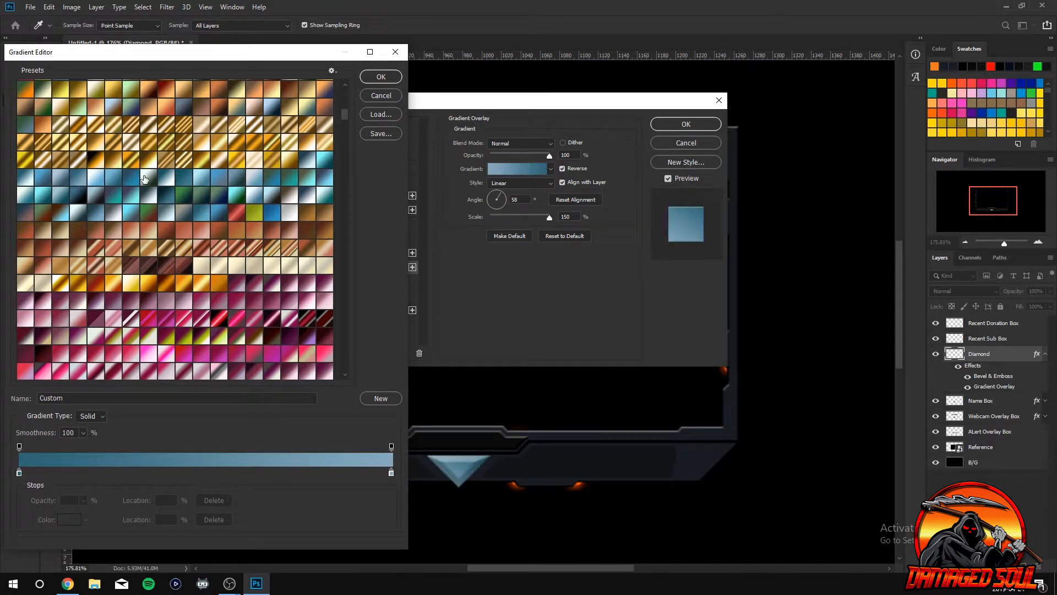
click(131, 290)
click(131, 283)
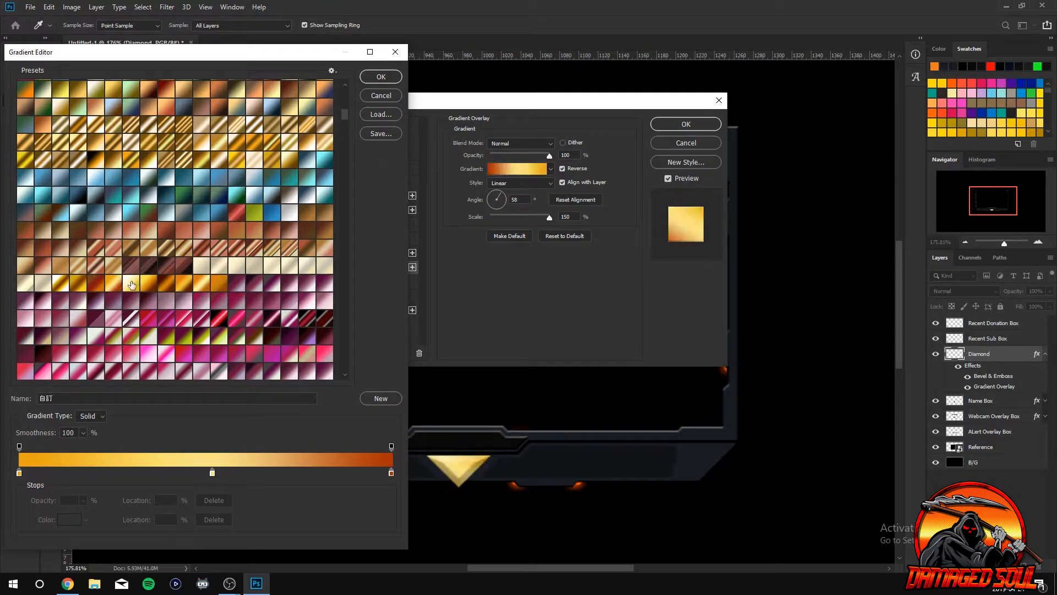
drag(344, 118, 340, 151)
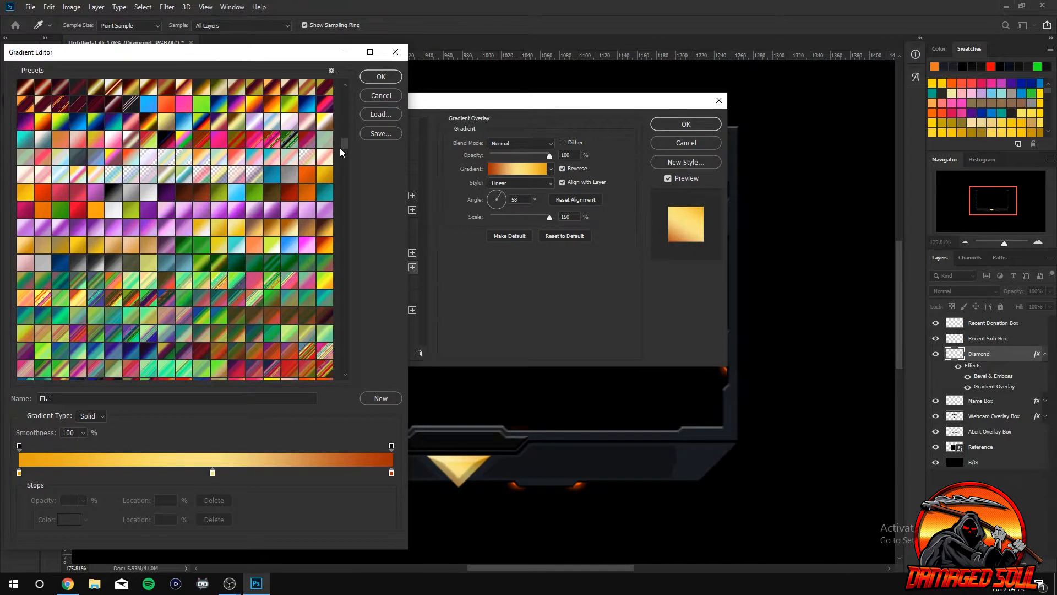
click(290, 177)
click(305, 177)
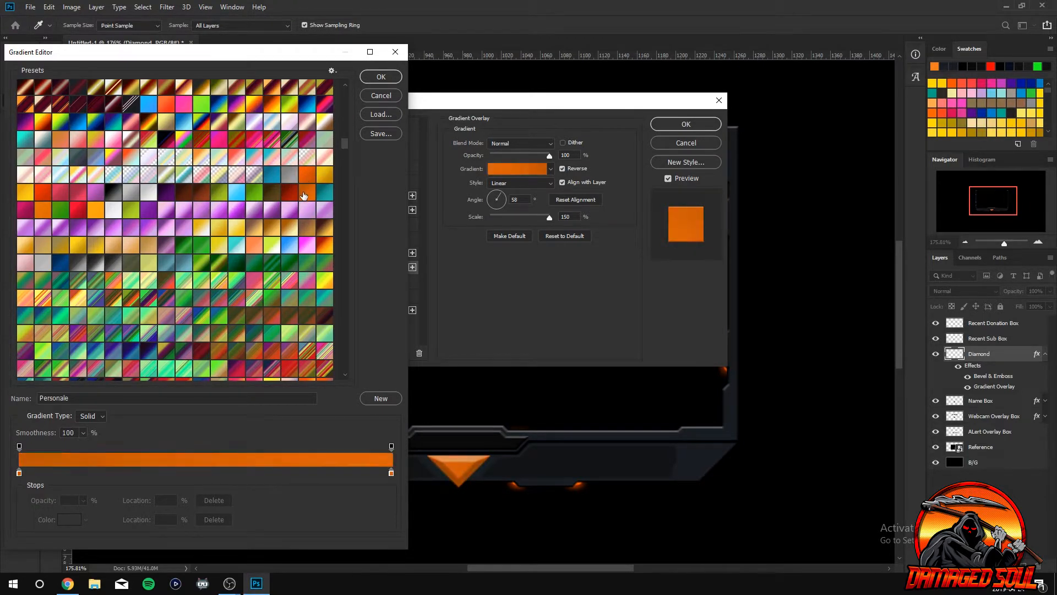
Try the Red 6 - Gloss, Orange 4 - 3D, Red 3 - 3D and Sapphire Gradient 197 presets on the Diamond's gradient.
scroll(342, 162, down, 5)
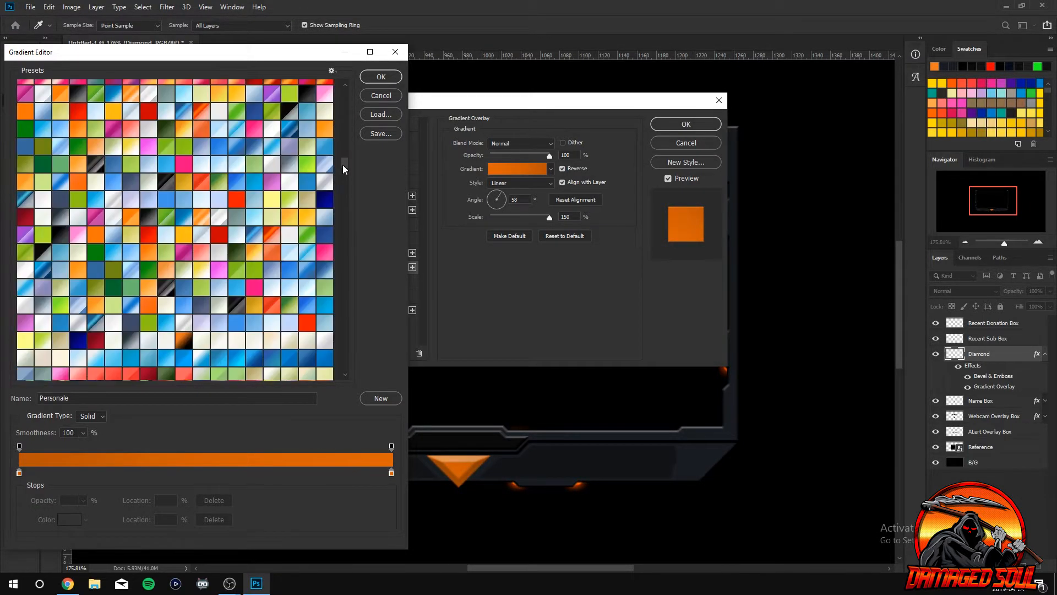
click(273, 236)
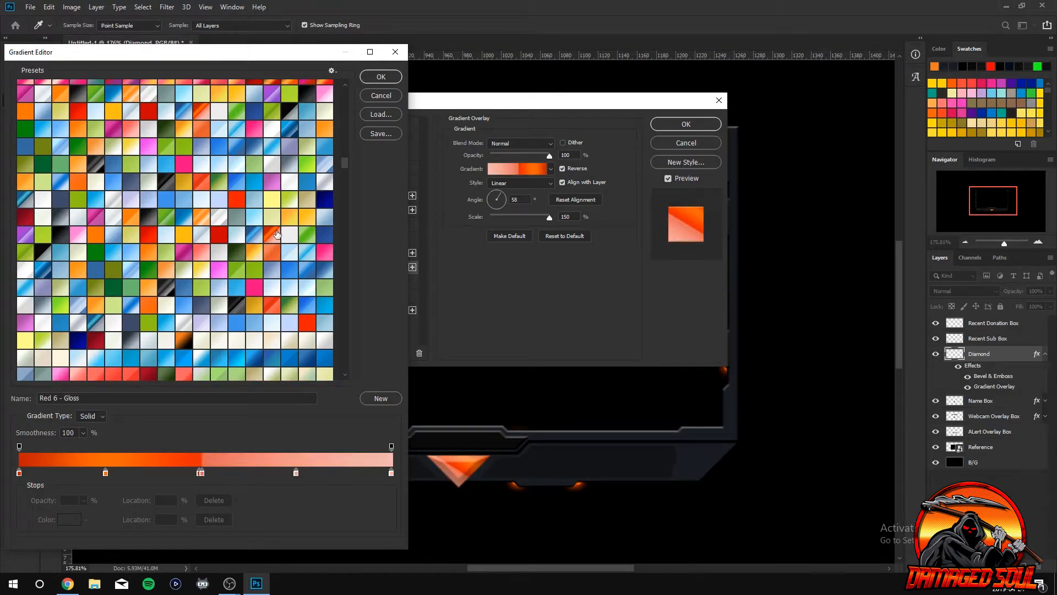
click(269, 264)
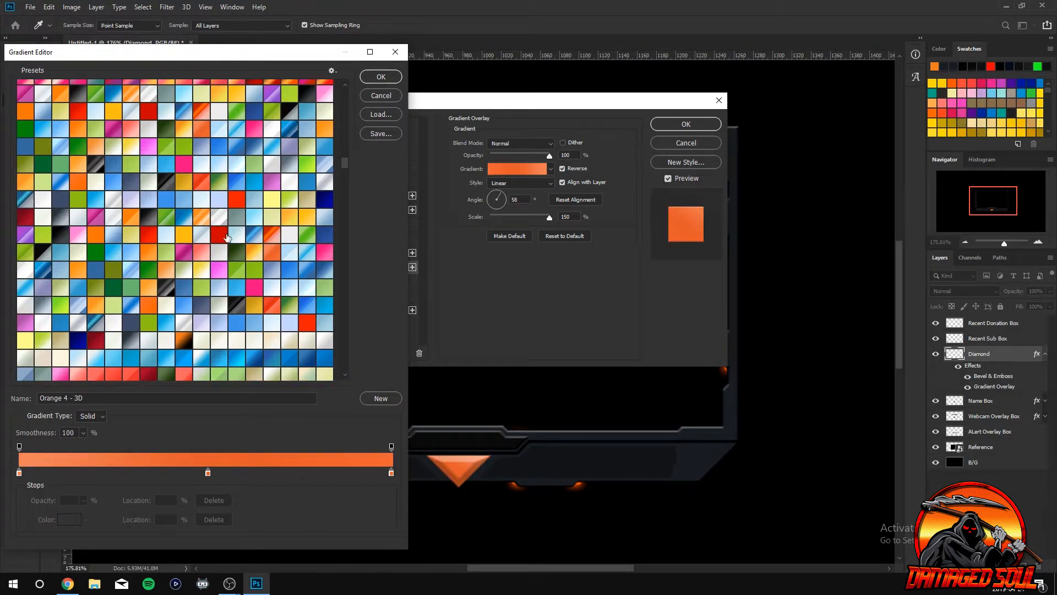
click(217, 235)
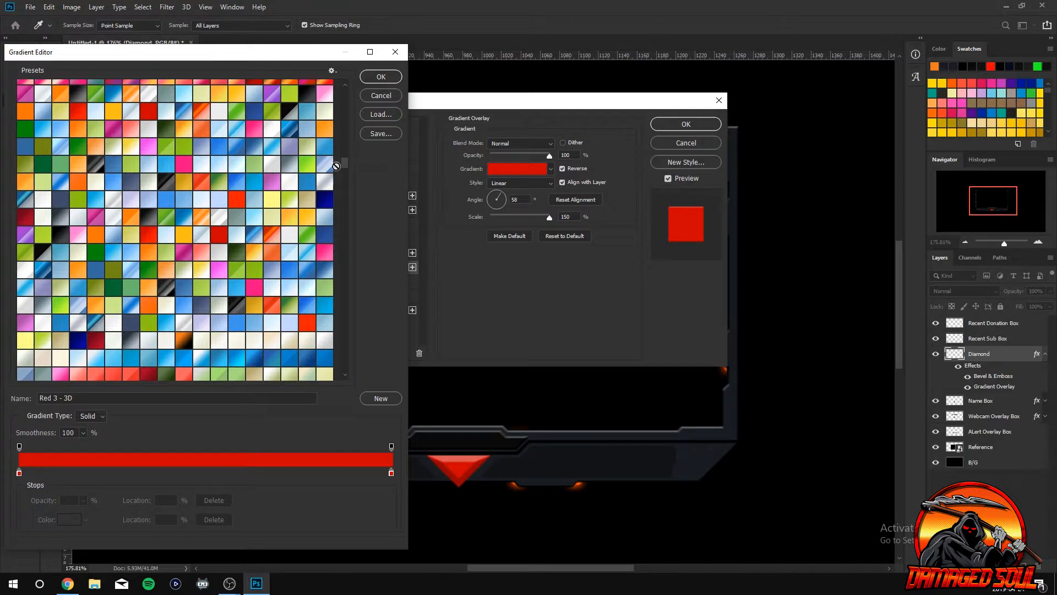
scroll(349, 168, up, 1)
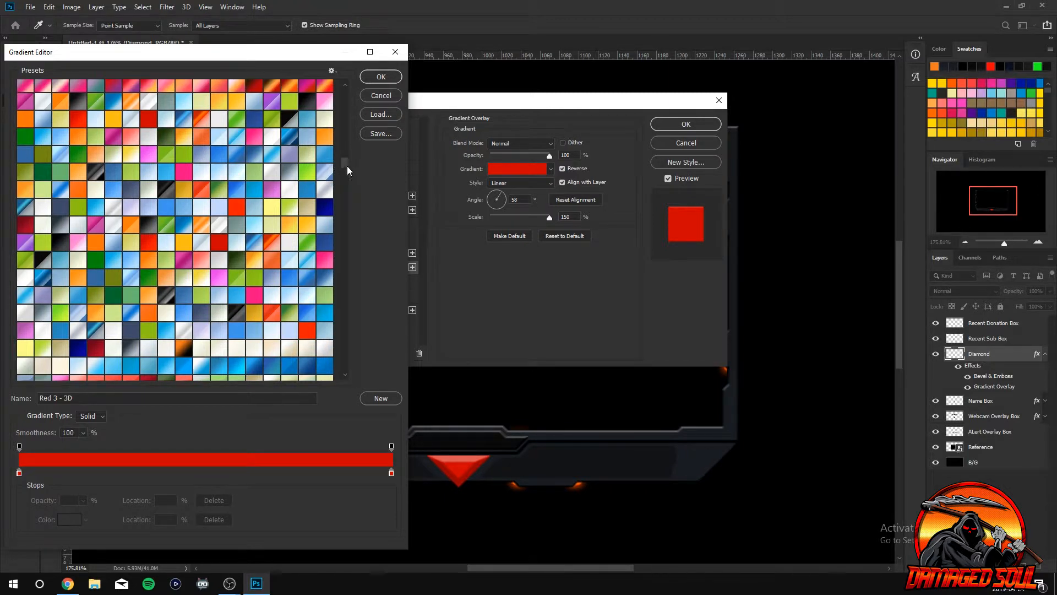
drag(347, 166, 351, 239)
click(325, 174)
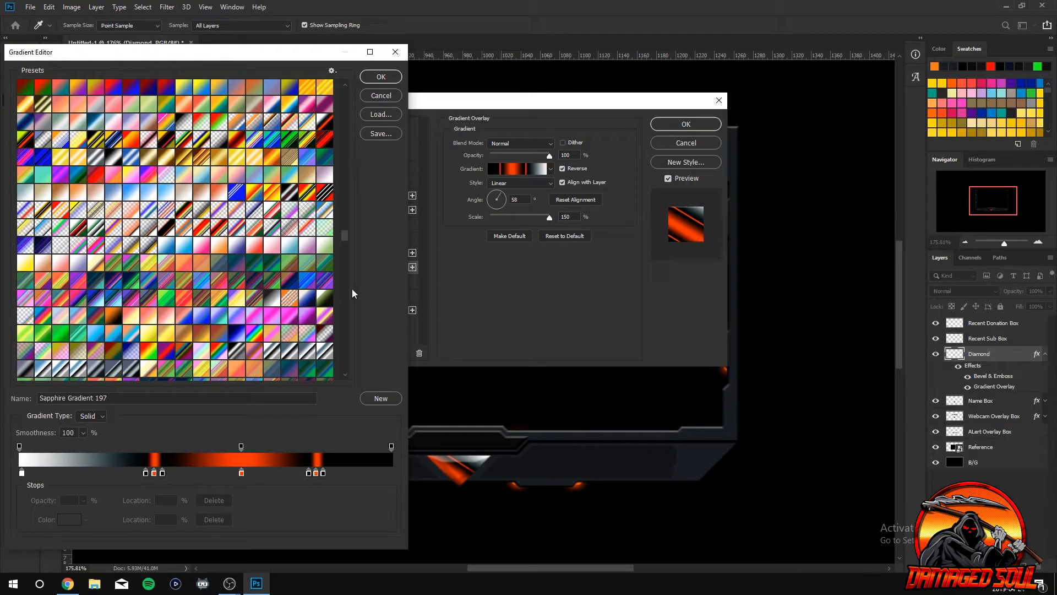
Apply the SN_Flame preset to the Diamond's gradient overlay with a 74° angle and confirm the layer style.
drag(341, 232, 341, 253)
click(283, 250)
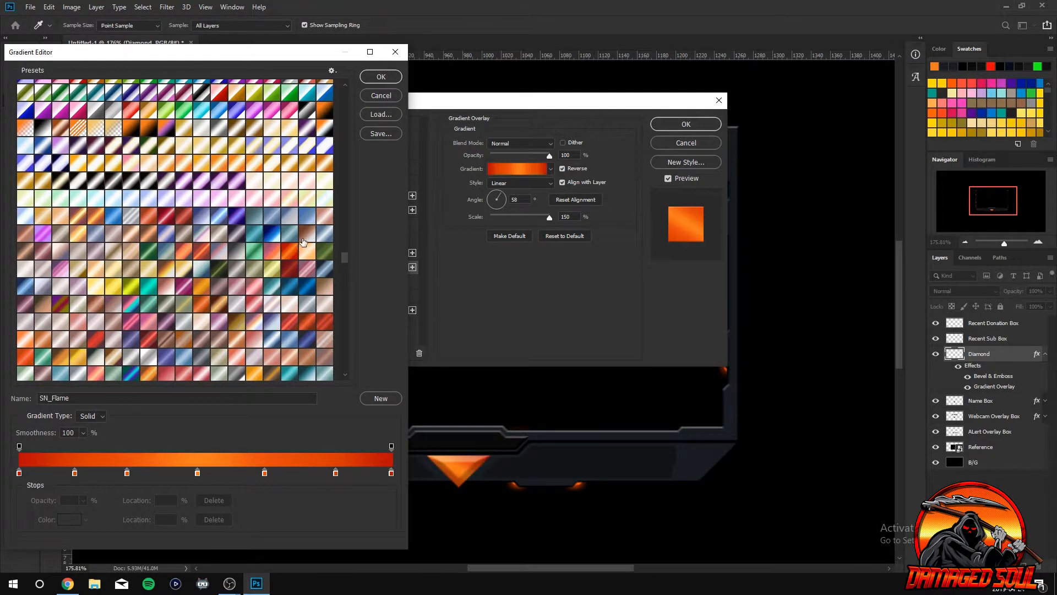
click(385, 77)
click(499, 199)
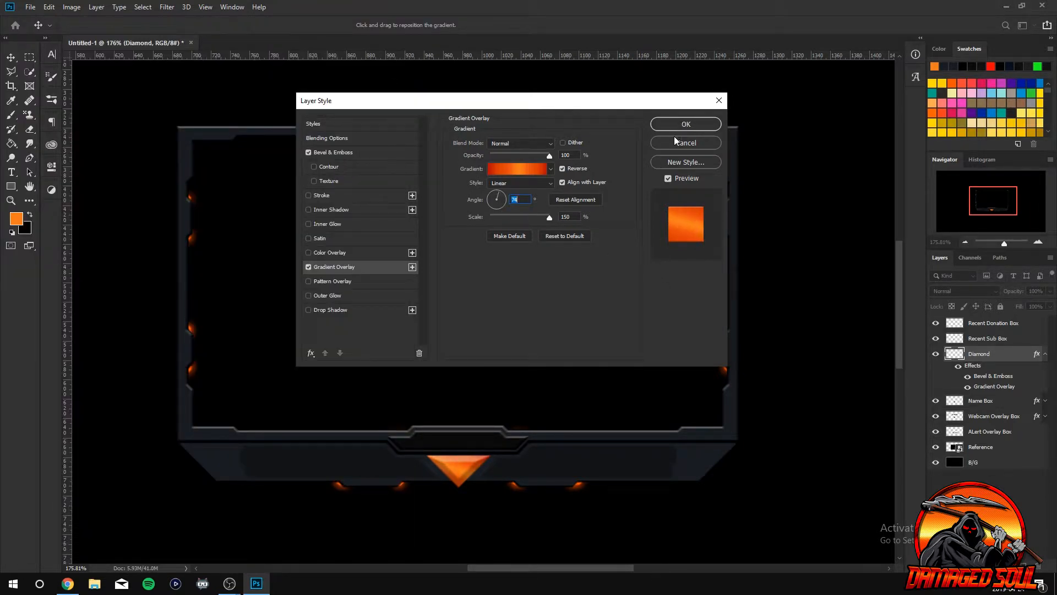
click(686, 124)
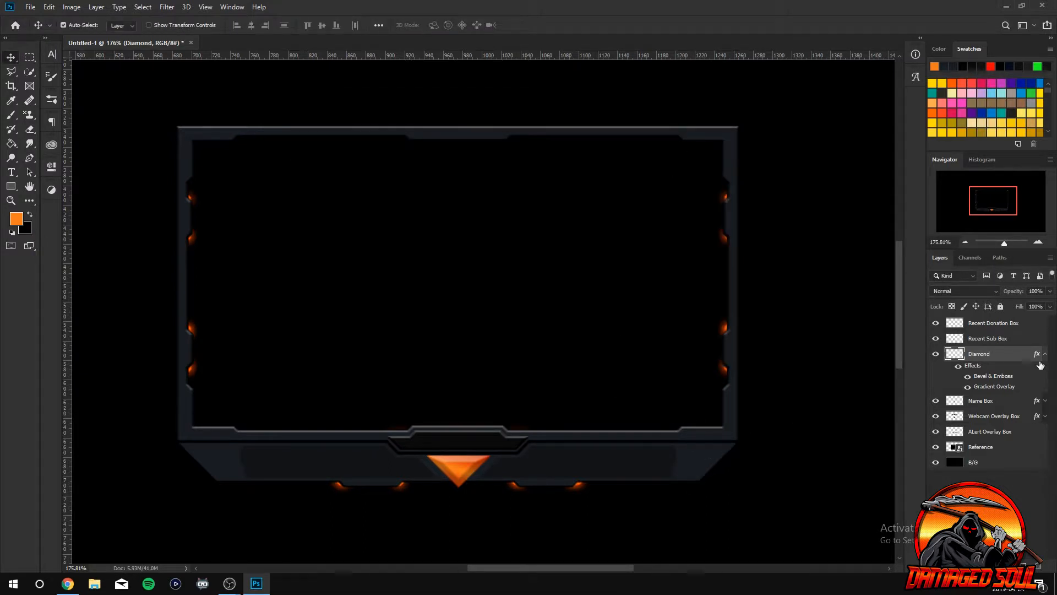
Reopen the Diamond's layer style and enable the Stroke and Drop Shadow effects.
click(1046, 354)
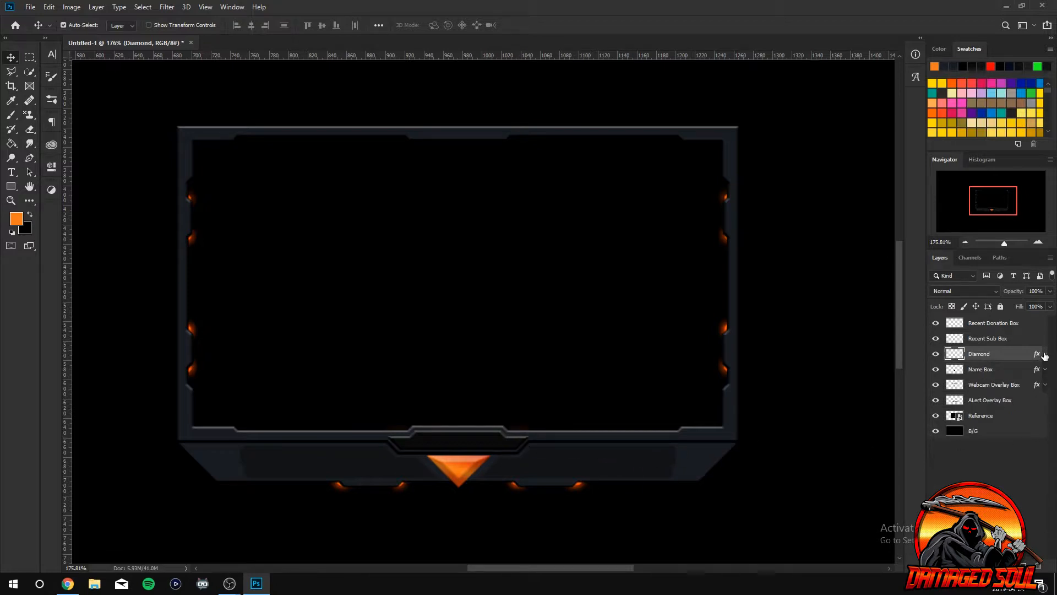
click(1045, 355)
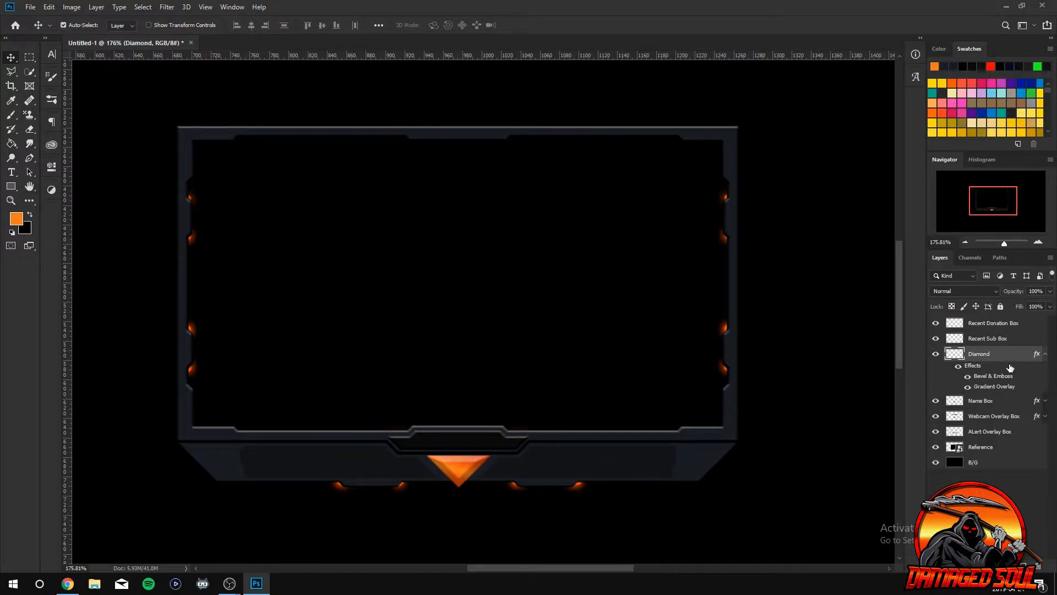
double_click(974, 366)
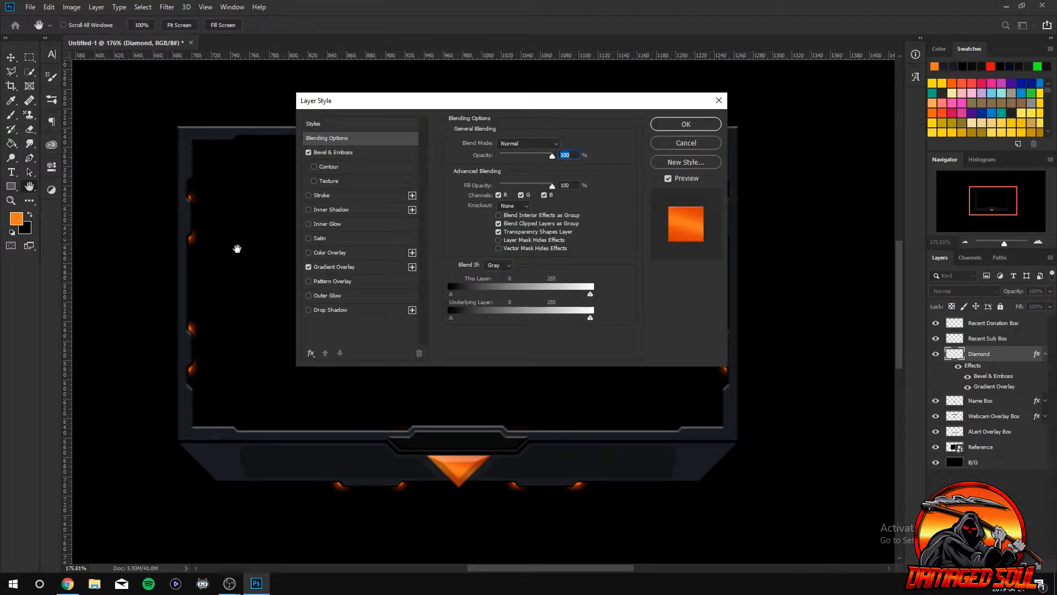
click(309, 196)
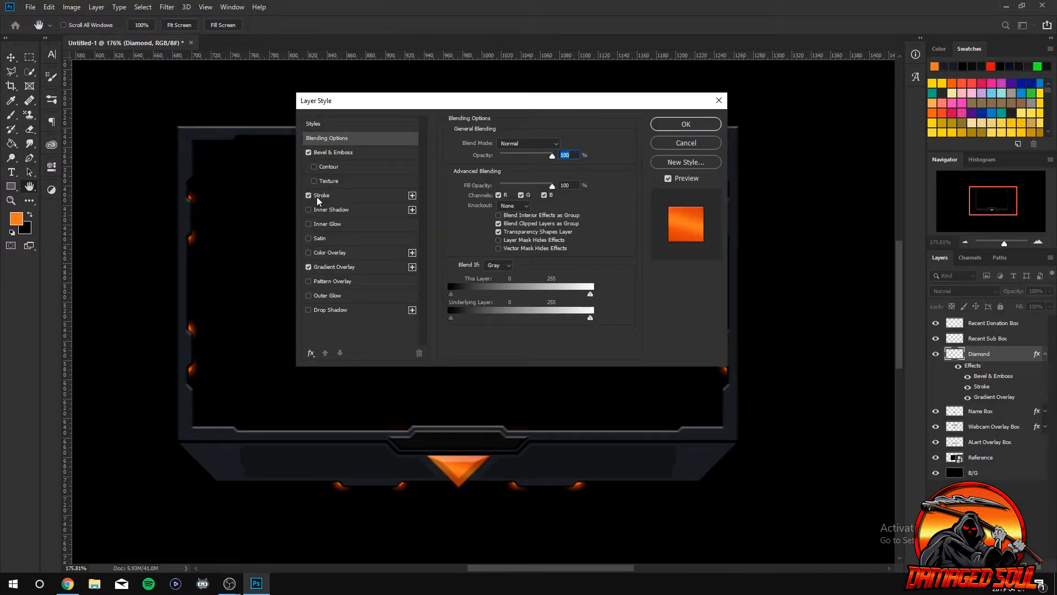
click(309, 310)
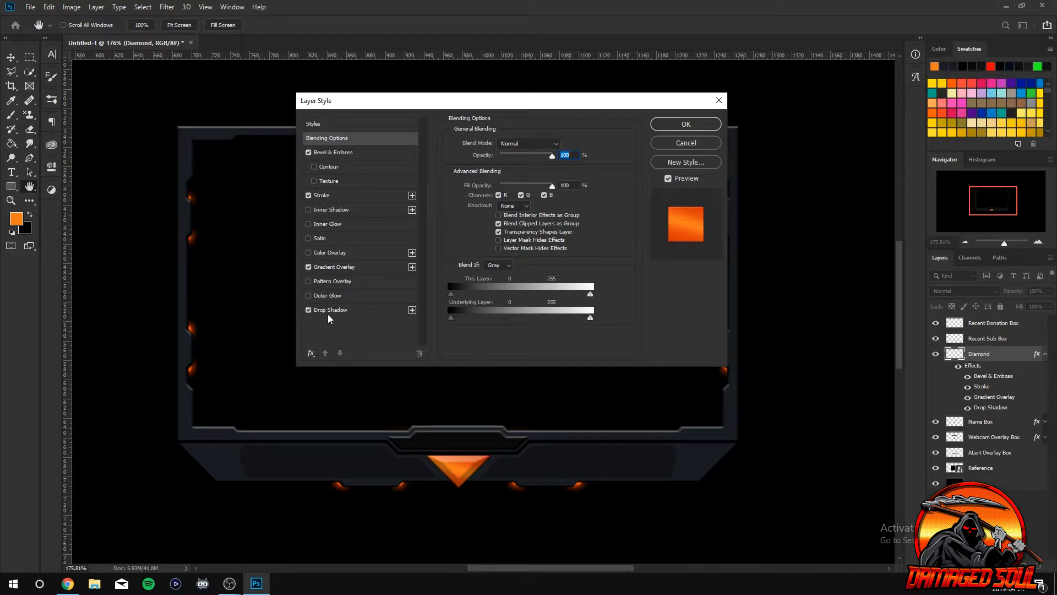
Set the Diamond's drop shadow to Normal blend mode, 85% opacity, 109° angle and 3 px distance, and confirm the layer style.
click(334, 314)
drag(503, 165, 516, 162)
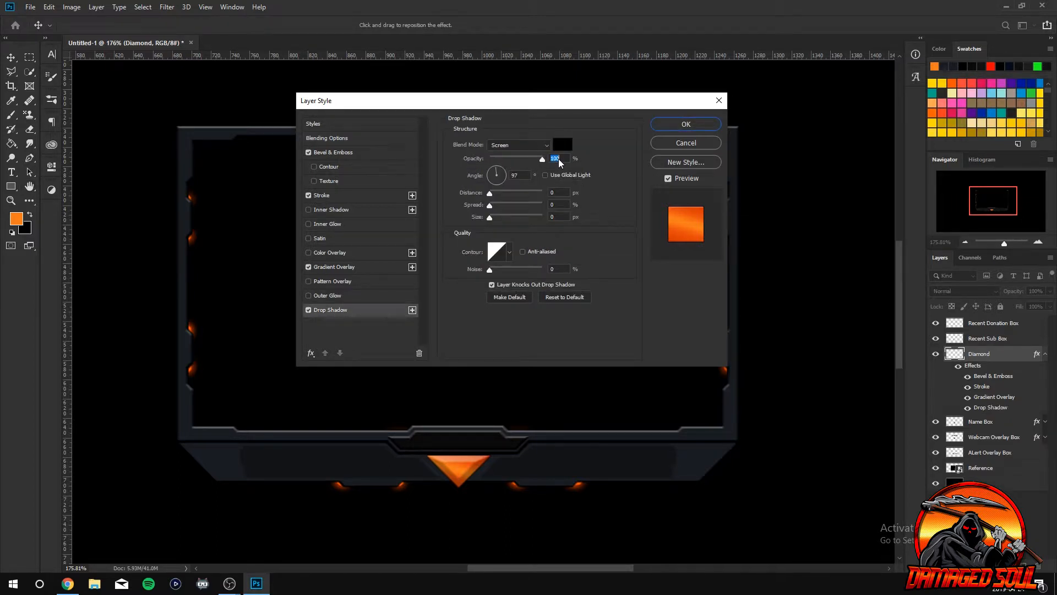
text(85)
drag(490, 194, 499, 197)
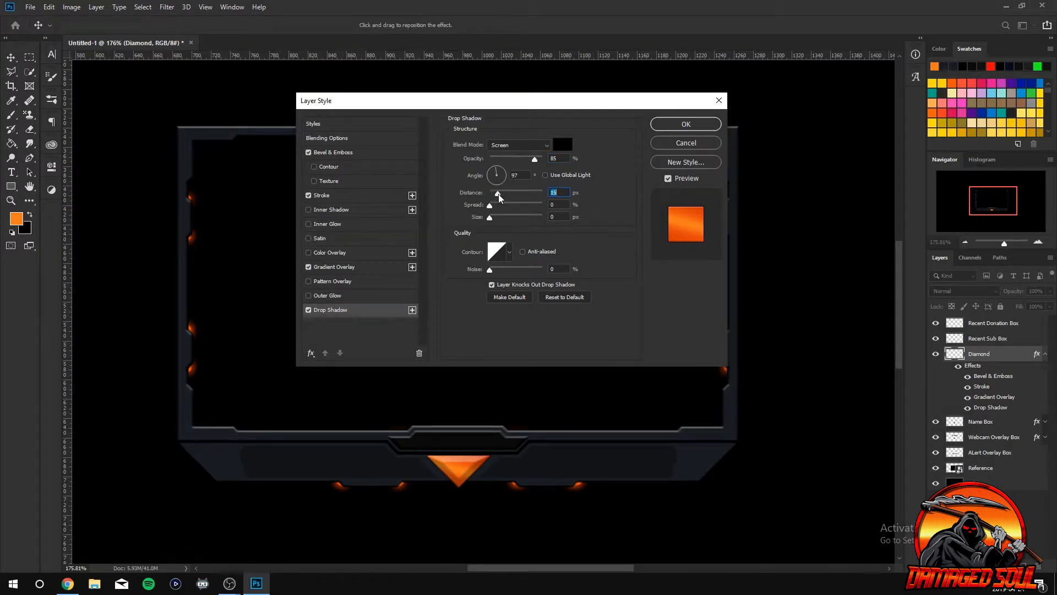
click(499, 172)
click(521, 145)
click(523, 157)
click(498, 172)
mouse_move(497, 171)
mouse_down()
mouse_move(496, 193)
mouse_move(496, 170)
mouse_up()
drag(494, 195, 492, 195)
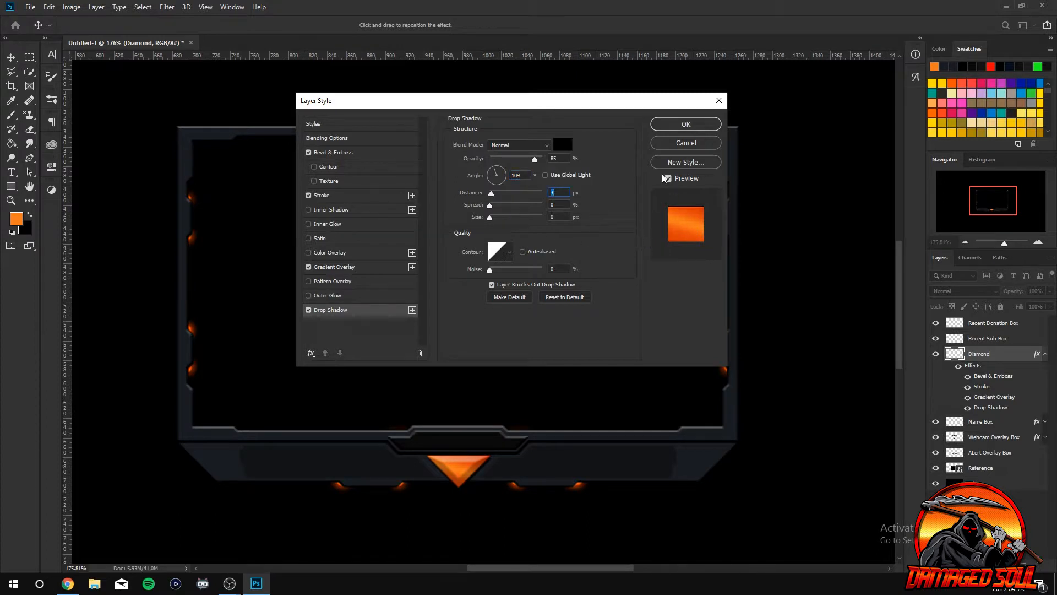
click(696, 127)
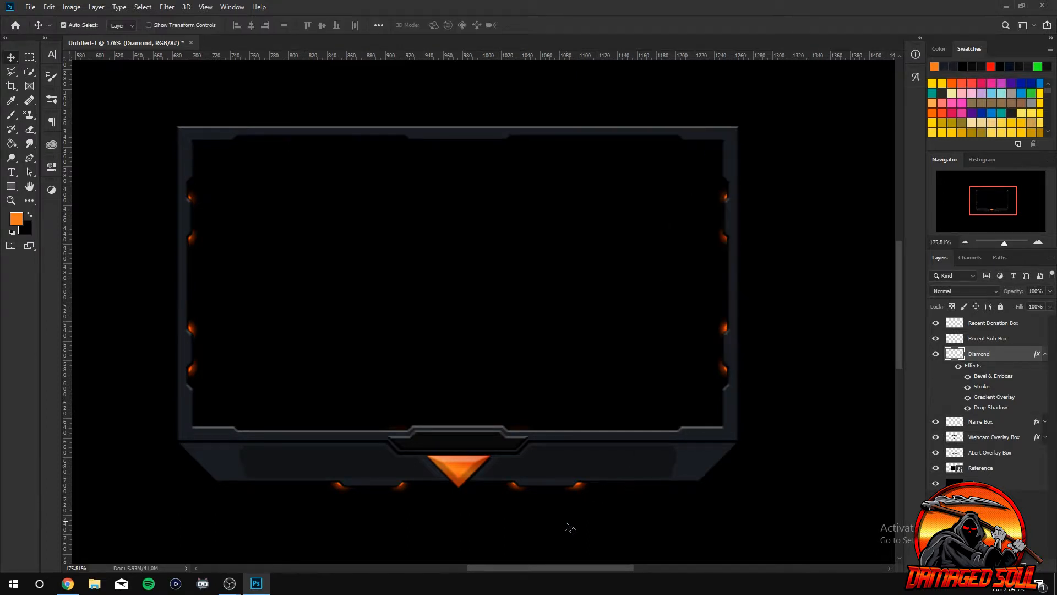
Add a Bevel & Emboss effect with the Inner Bevel style to the ALert Overlay Box layer.
click(568, 526)
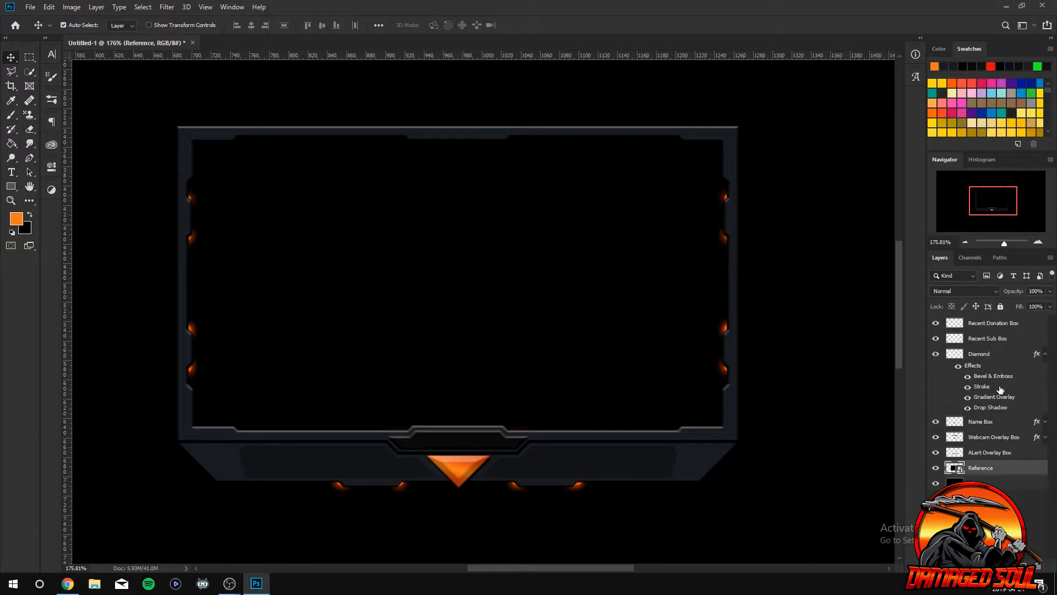
click(1008, 454)
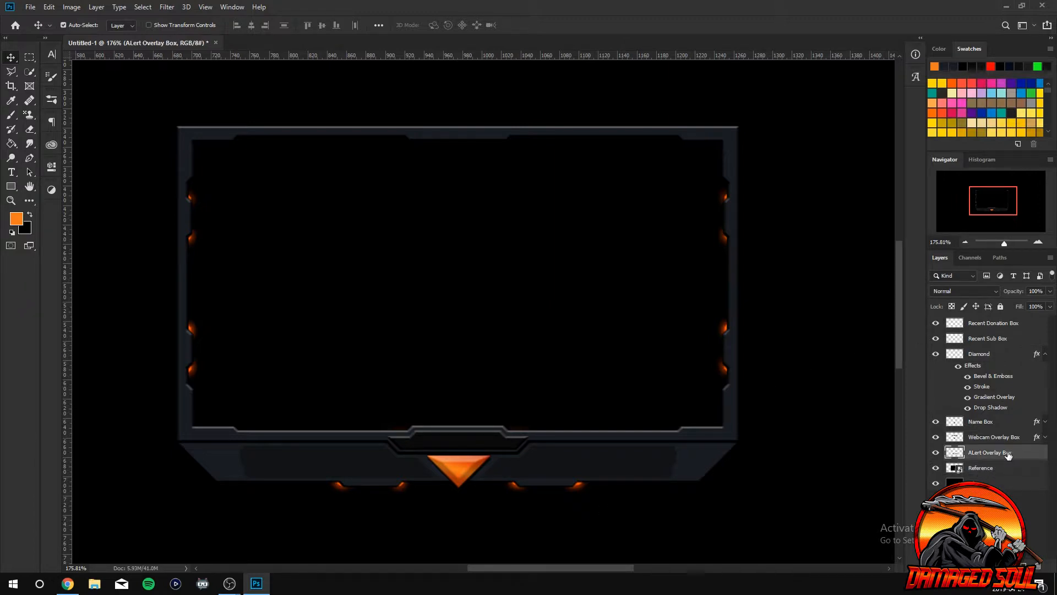
right_click(987, 457)
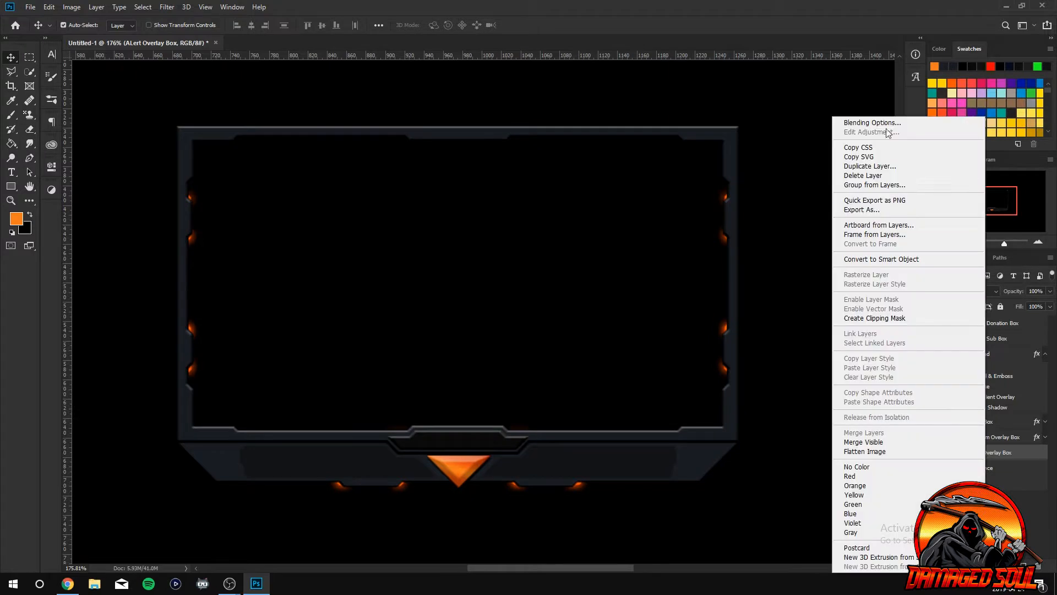
click(880, 123)
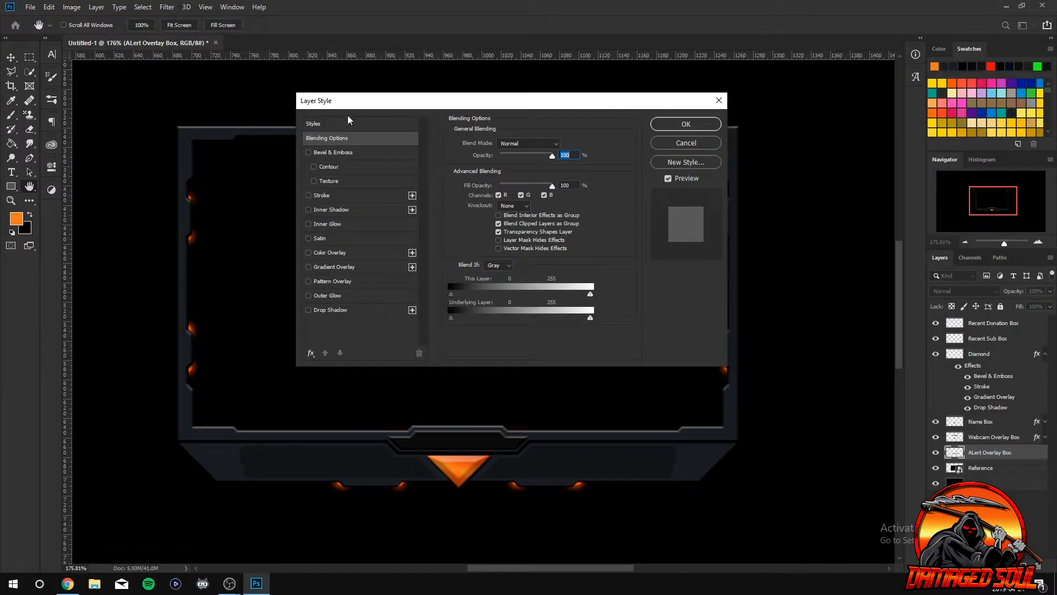
click(308, 152)
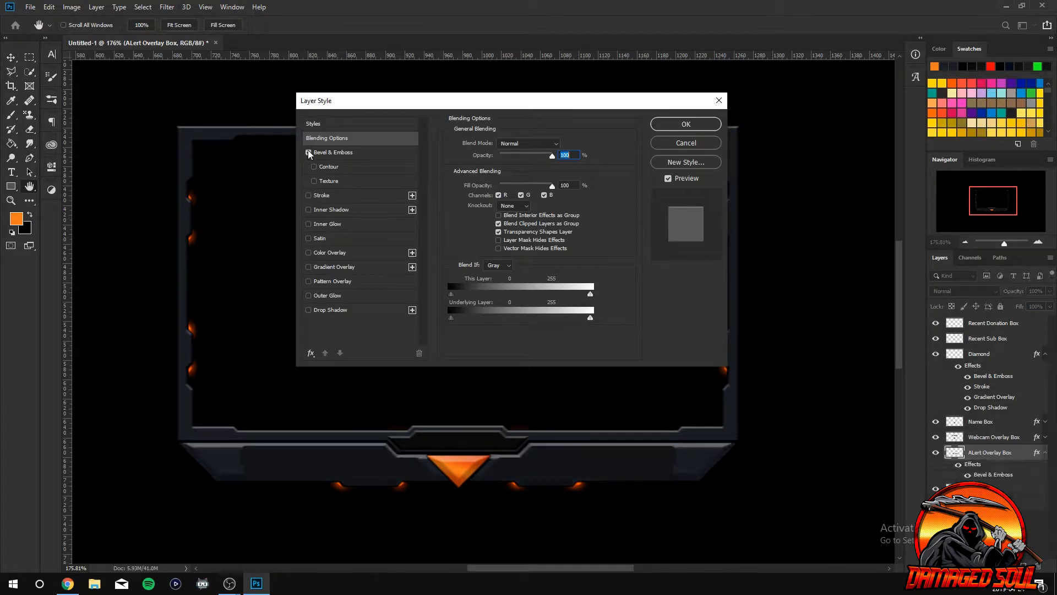
click(340, 153)
click(524, 144)
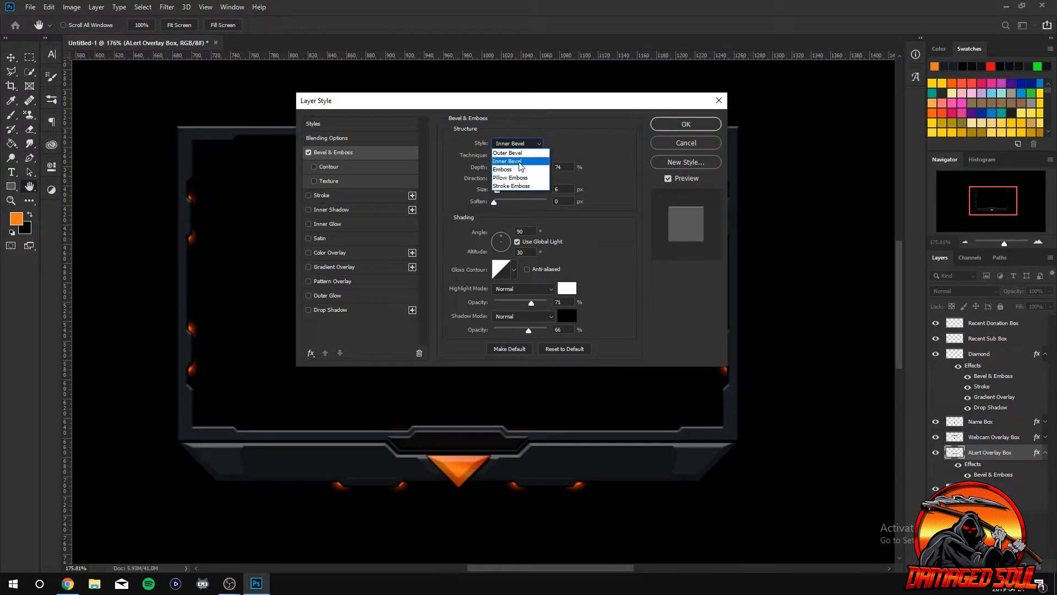
click(523, 161)
Set the ALert Overlay Box's bevel to the Chisel Soft technique with 1000% depth and 1 px size.
drag(500, 172, 495, 193)
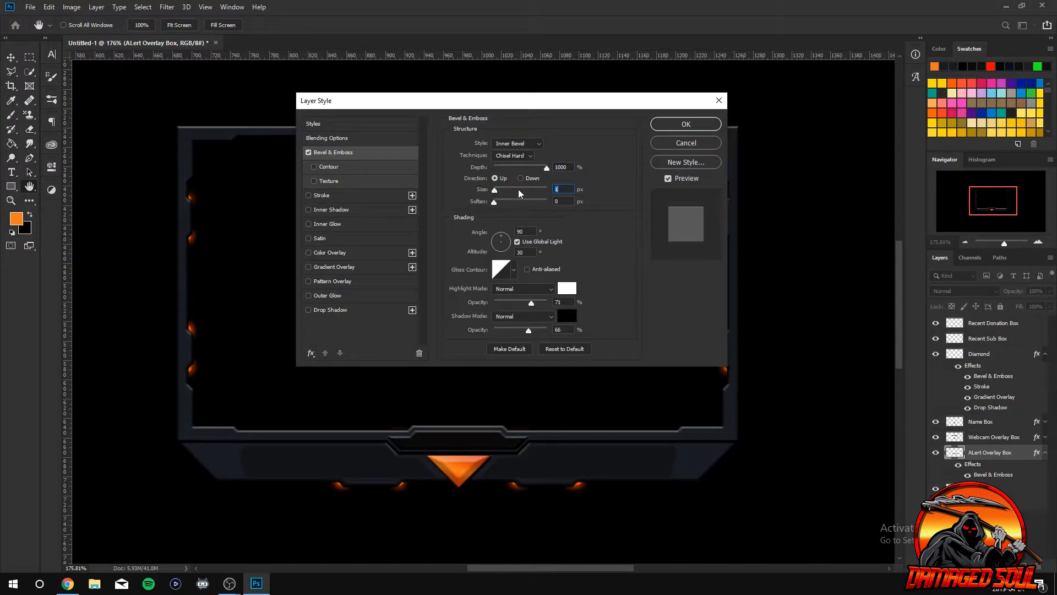
click(513, 156)
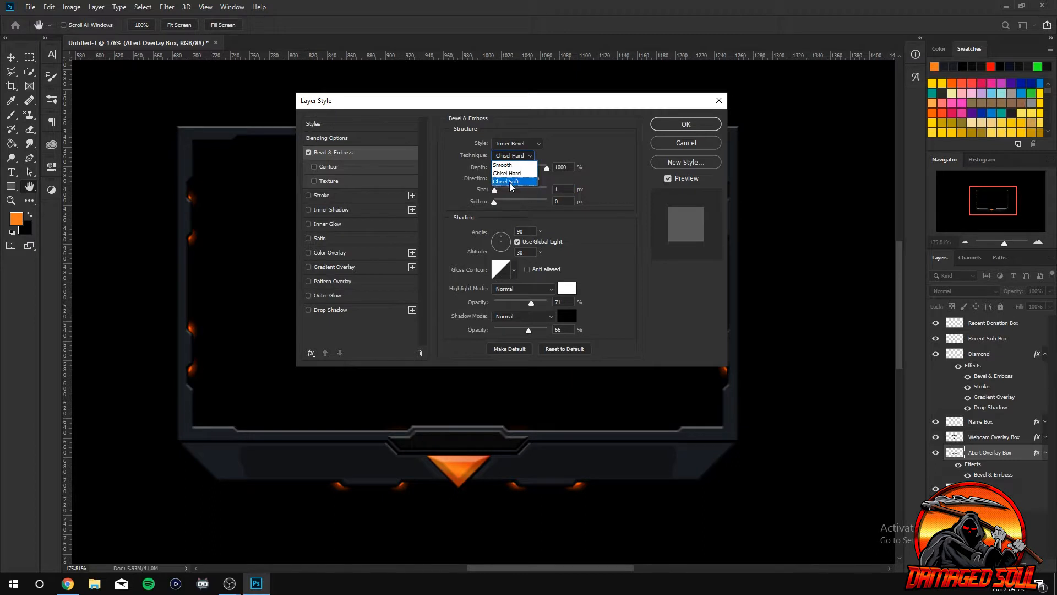
click(511, 182)
Try the Outer Bevel and Emboss styles with a 27 px size on the ALert Overlay Box.
click(516, 145)
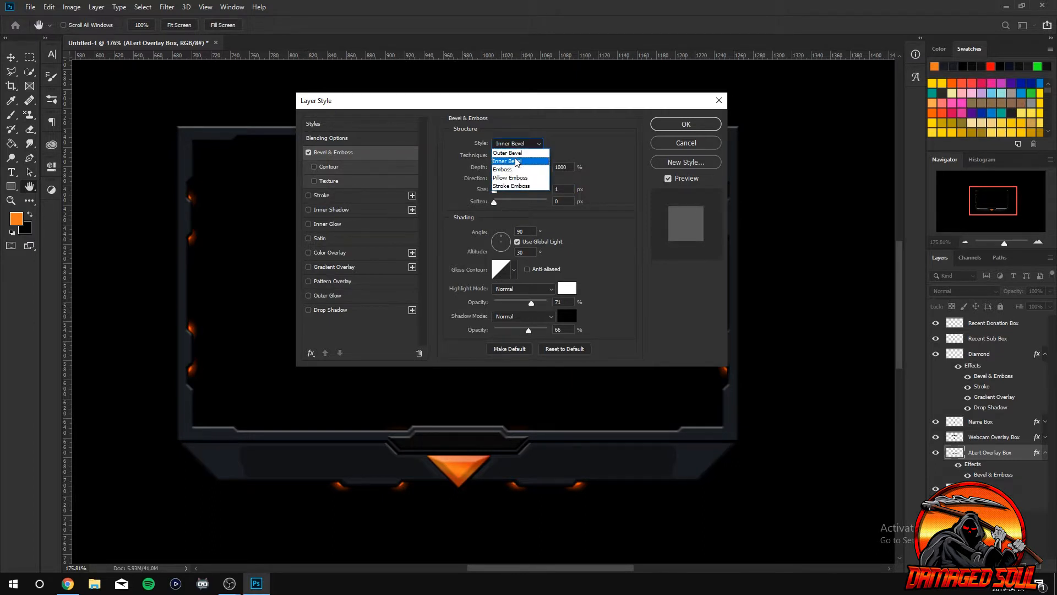
click(516, 153)
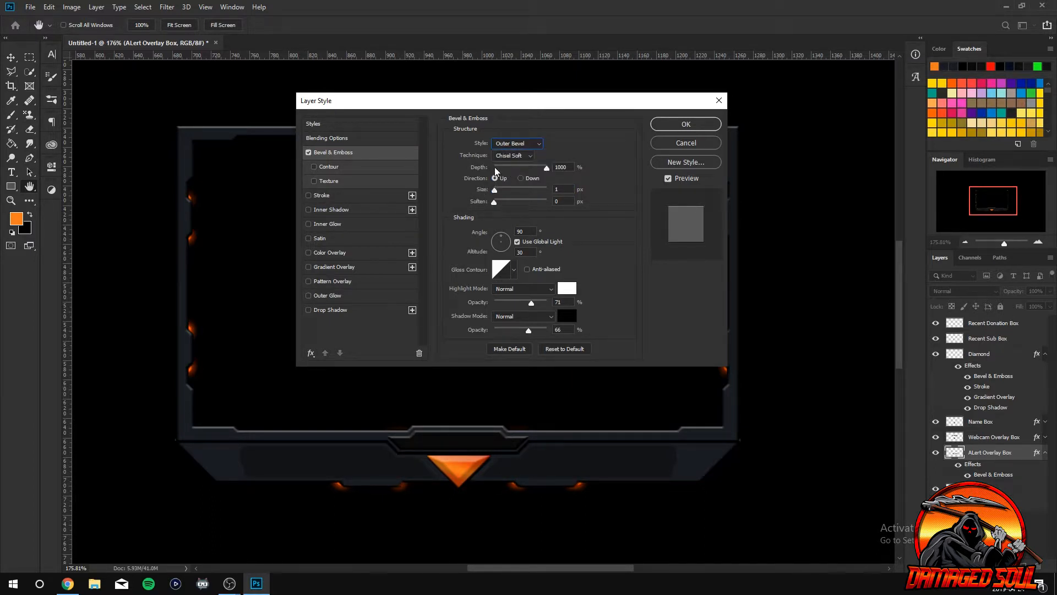
mouse_move(495, 191)
mouse_down()
mouse_move(486, 197)
mouse_move(502, 193)
mouse_up()
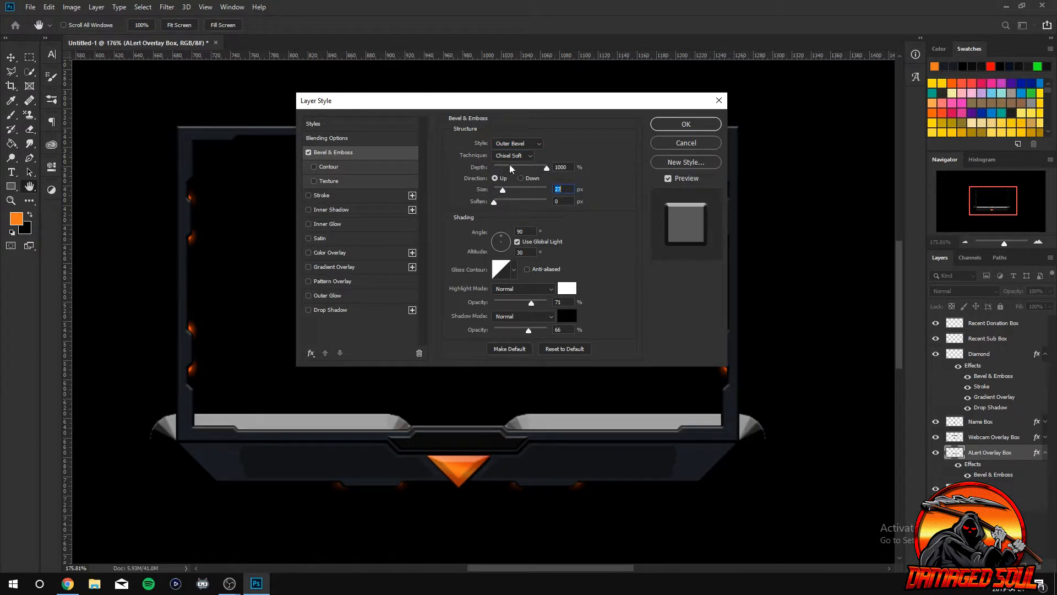
click(525, 145)
click(510, 170)
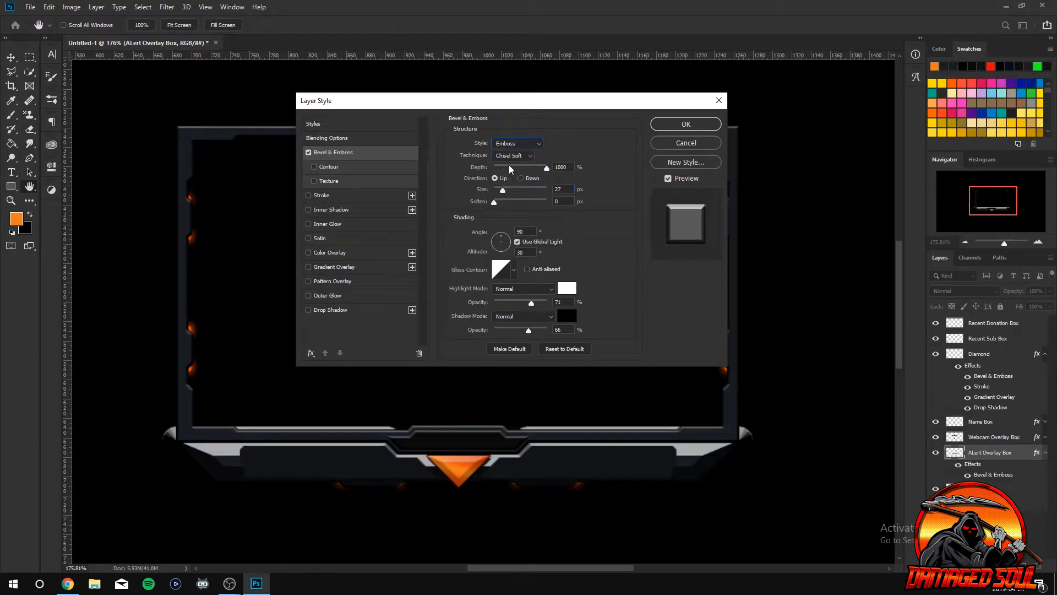
click(523, 145)
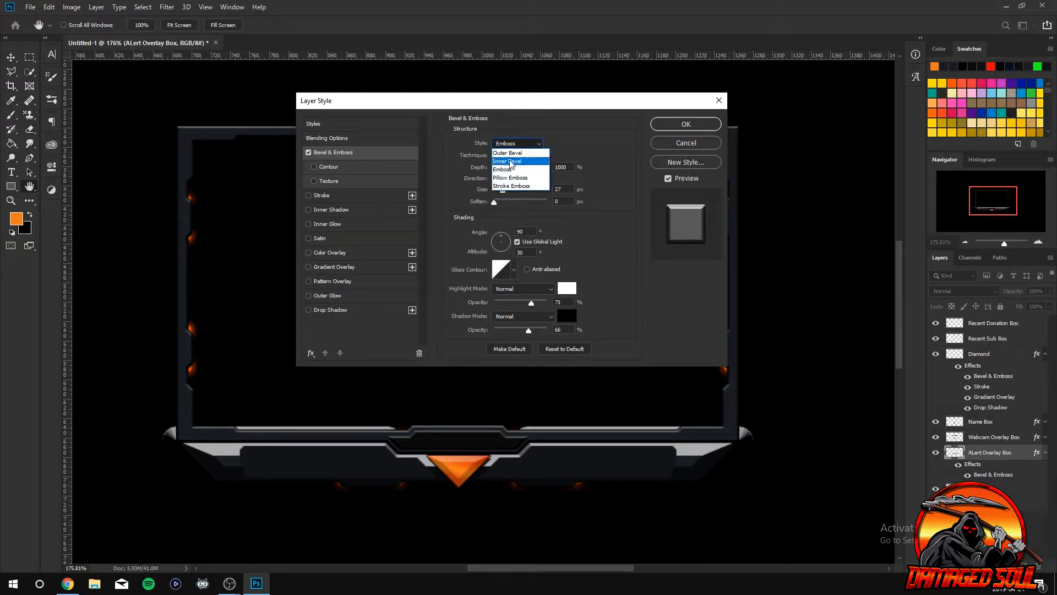
Set the ALert Overlay Box's bevel to Inner Bevel with about 199% depth and 2 px size, and confirm the layer style.
click(511, 162)
drag(504, 190, 496, 196)
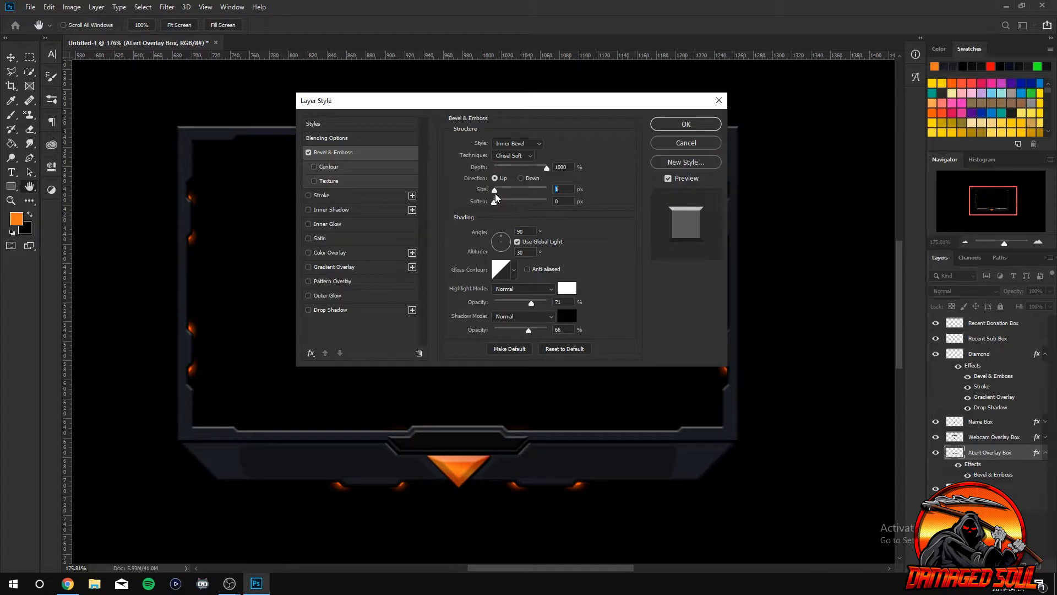
key(Up)
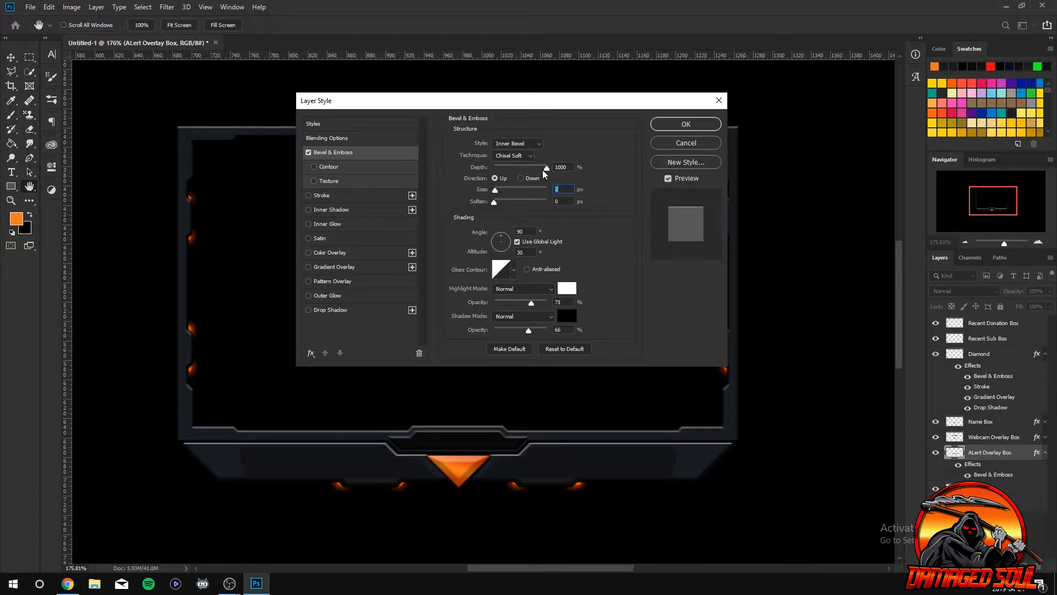
drag(546, 167, 506, 169)
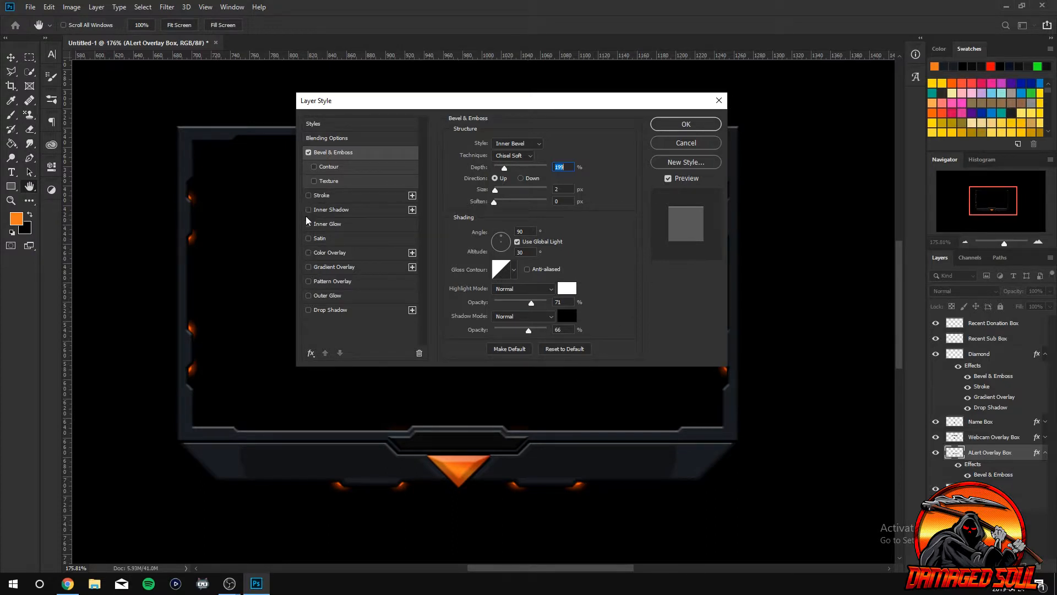
click(686, 129)
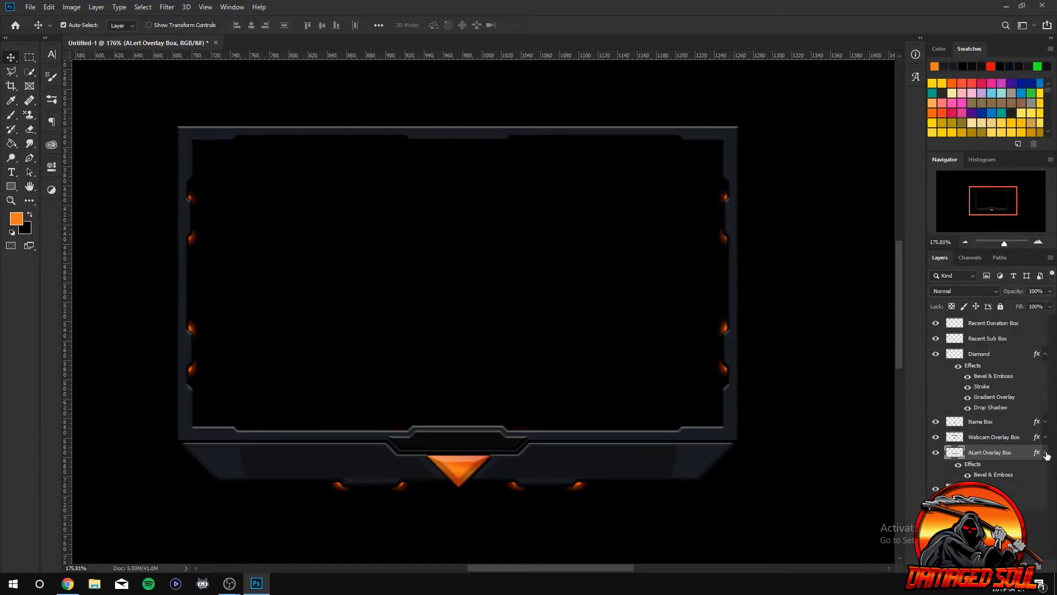
Collapse the open layer effects lists and add a Bevel & Emboss effect to the Recent Sub Box layer.
click(1045, 452)
click(1045, 353)
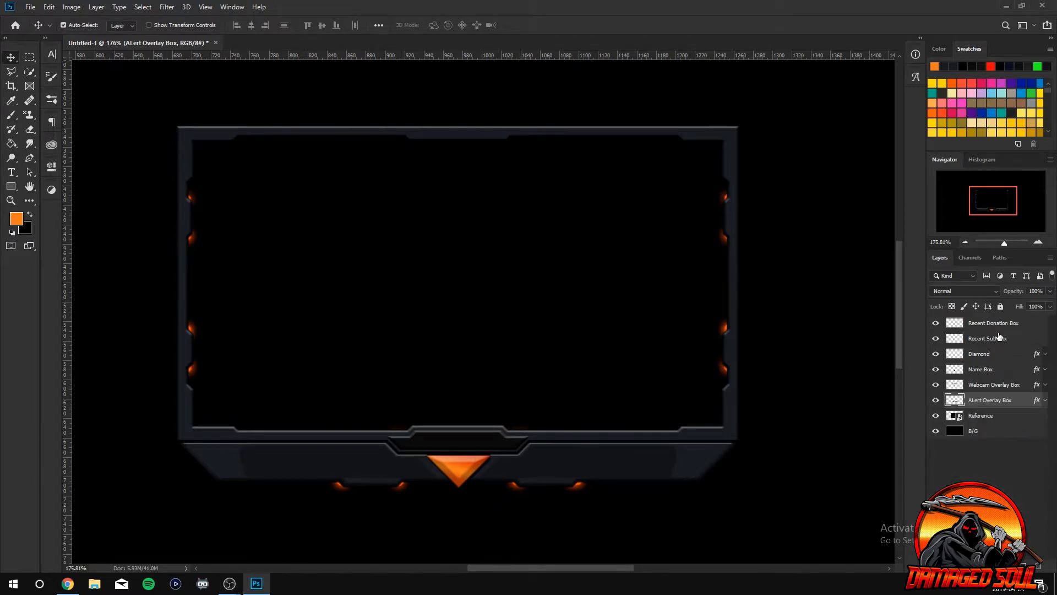
click(990, 340)
right_click(990, 338)
click(865, 123)
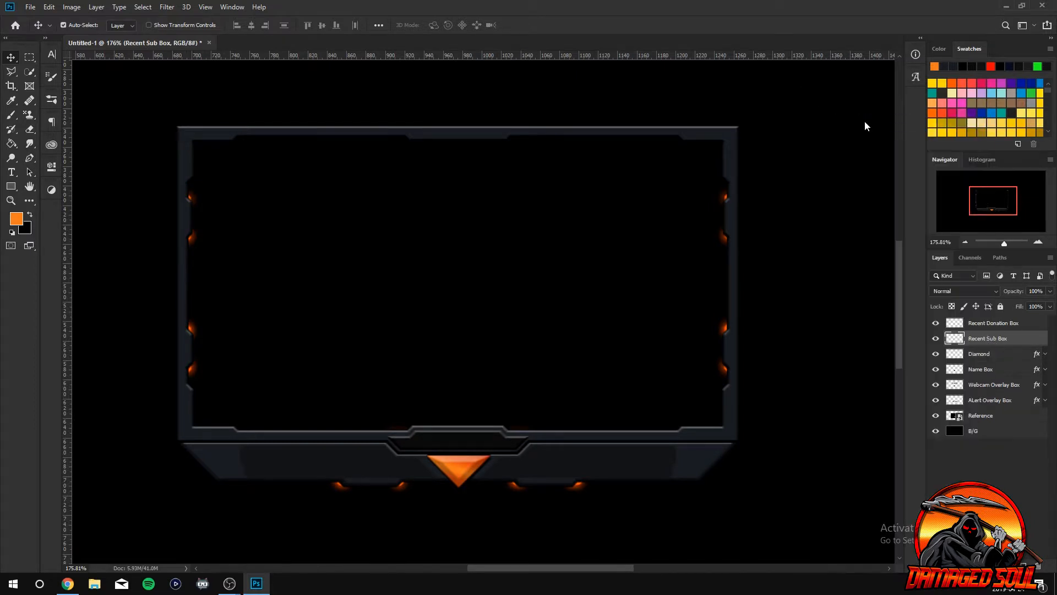
click(308, 153)
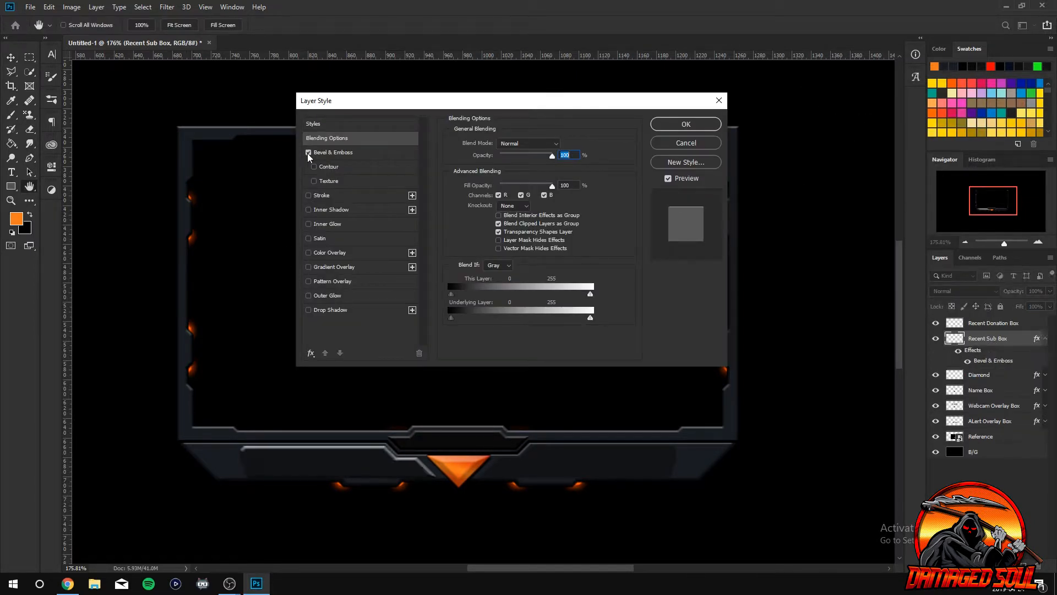
click(337, 152)
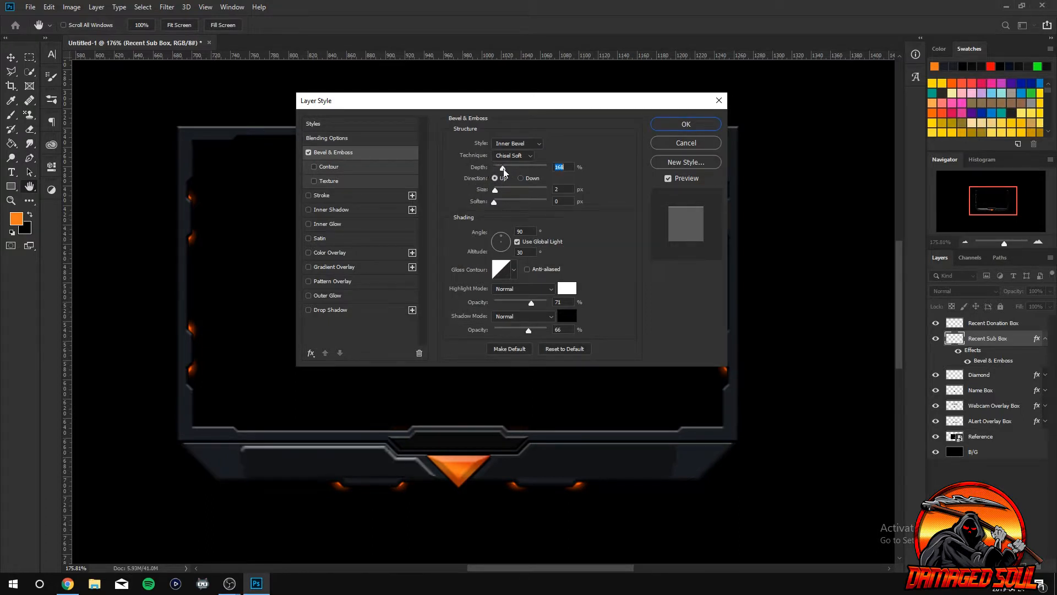
Set the Recent Sub Box's bevel to Chisel Hard with 136% depth, 2 px size and the Down direction.
drag(503, 169, 586, 181)
drag(495, 191, 494, 192)
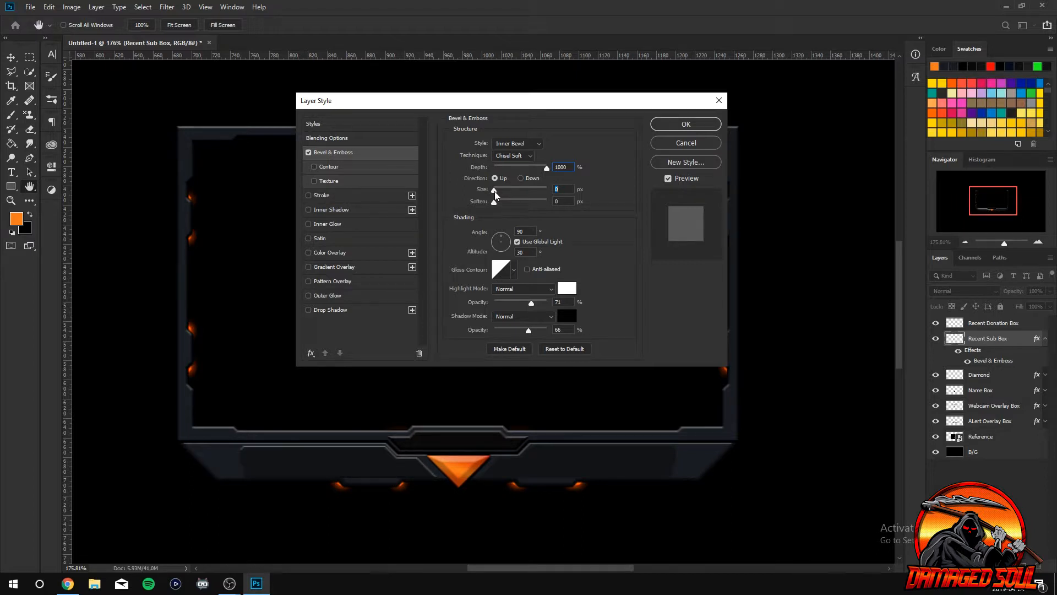
drag(494, 190, 503, 168)
click(512, 156)
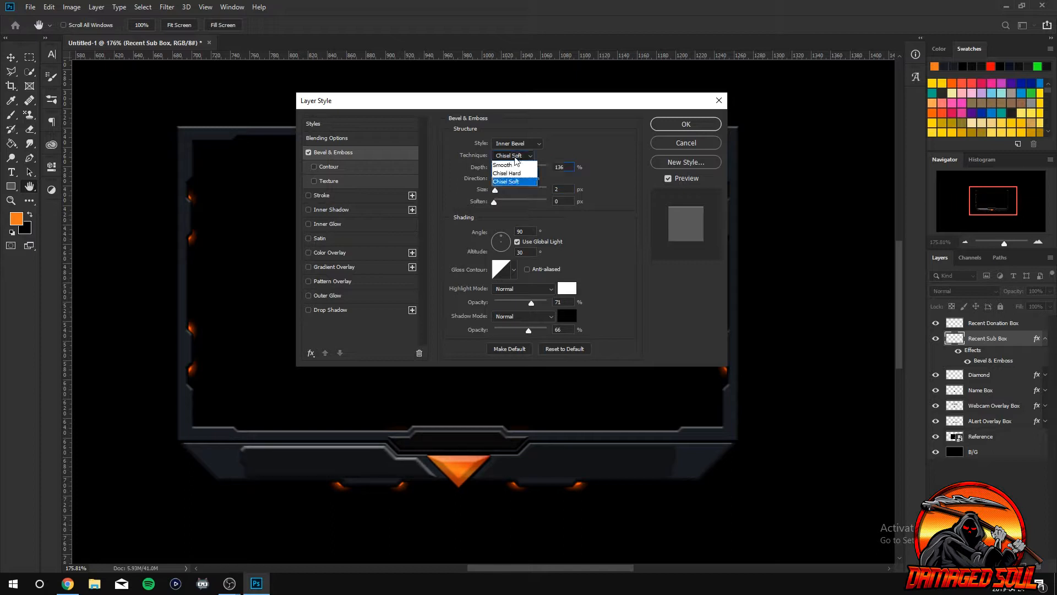
click(510, 177)
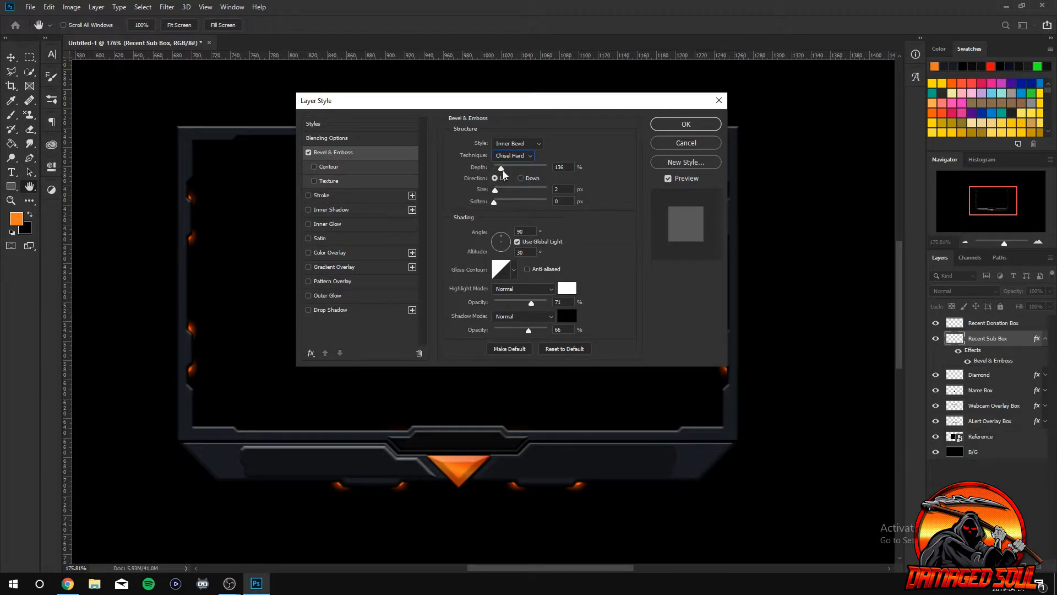
click(521, 179)
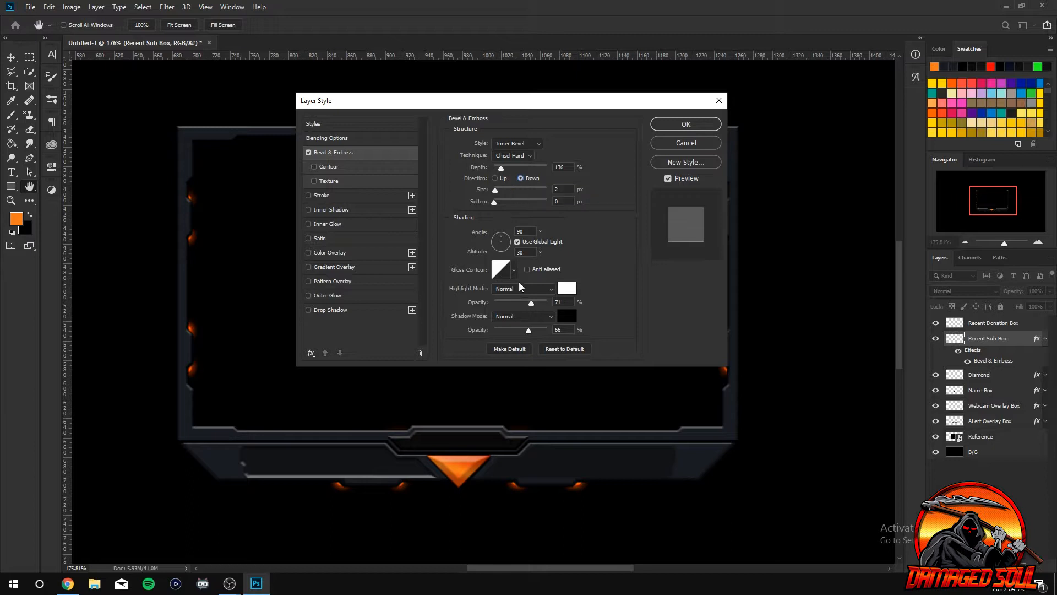
Set the Recent Sub Box's bevel highlight to white at 49% opacity and confirm the layer style.
drag(532, 302, 582, 306)
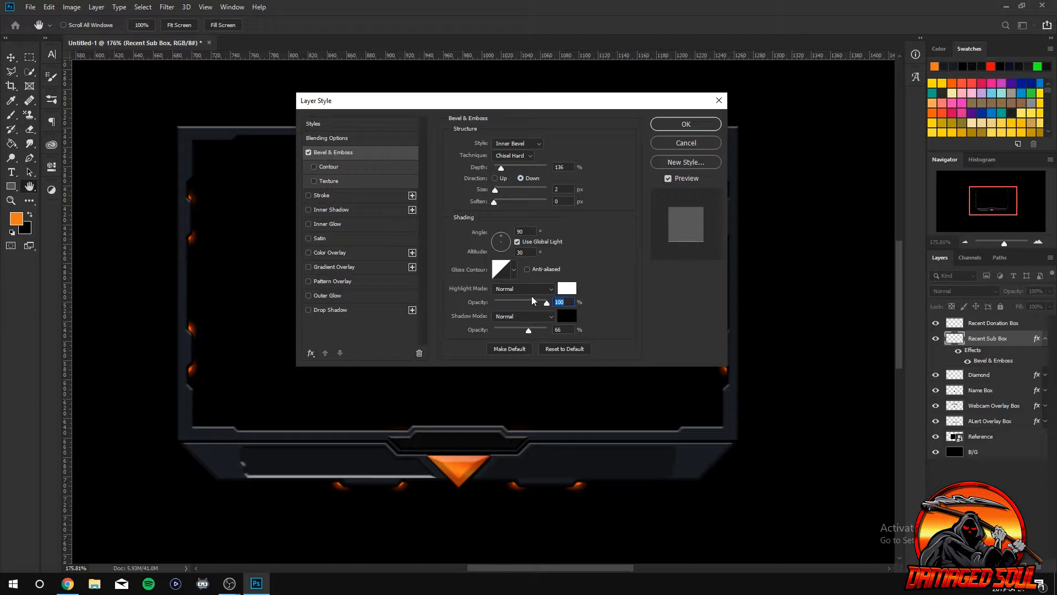
click(567, 288)
click(726, 240)
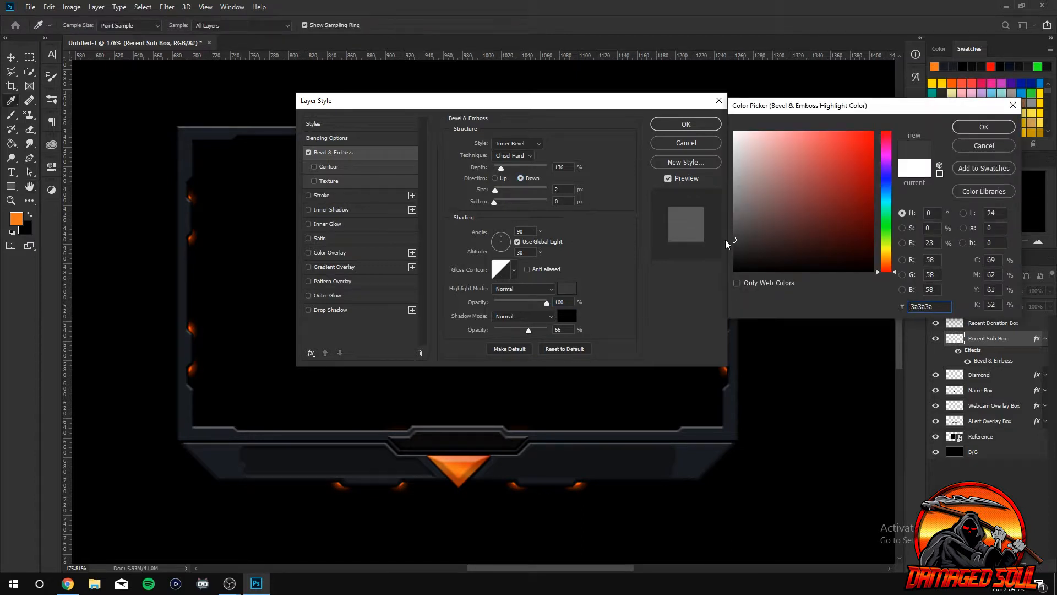
drag(734, 242, 739, 307)
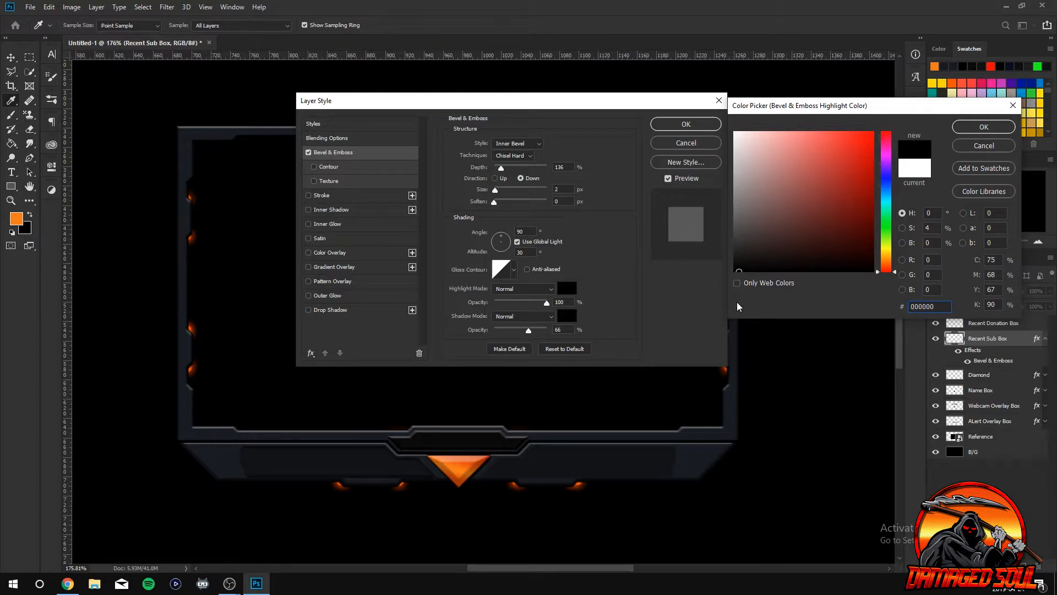
mouse_move(754, 259)
mouse_down()
mouse_move(727, 148)
mouse_move(712, 176)
mouse_up()
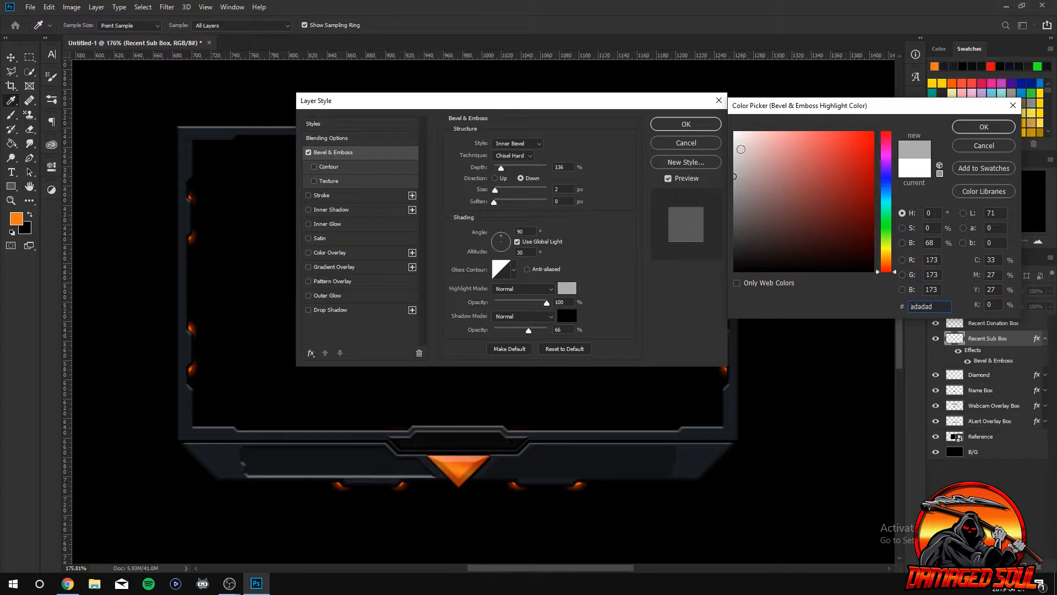
click(736, 133)
click(983, 127)
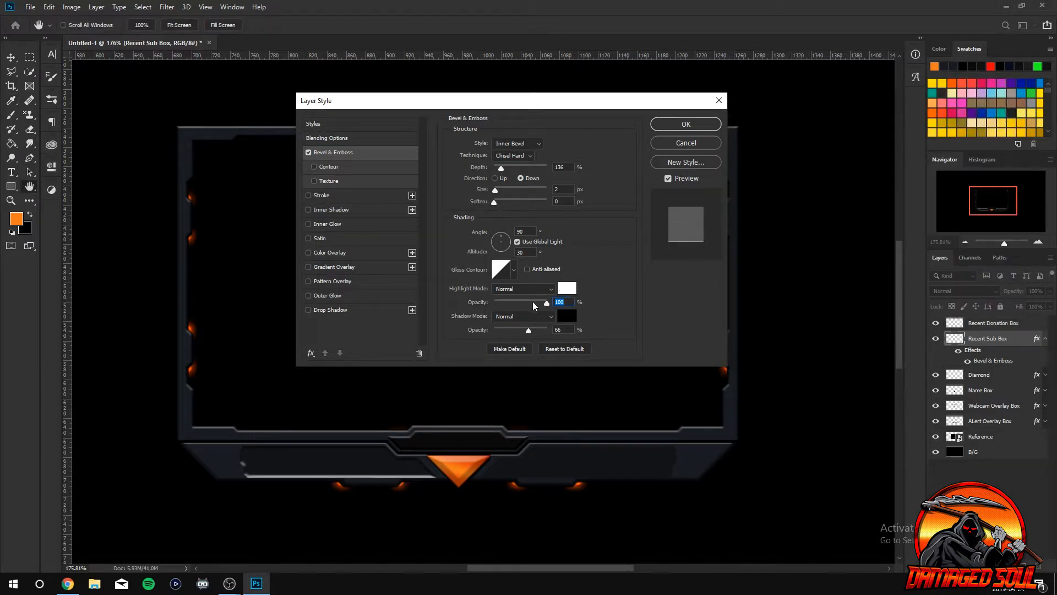
drag(533, 303, 521, 303)
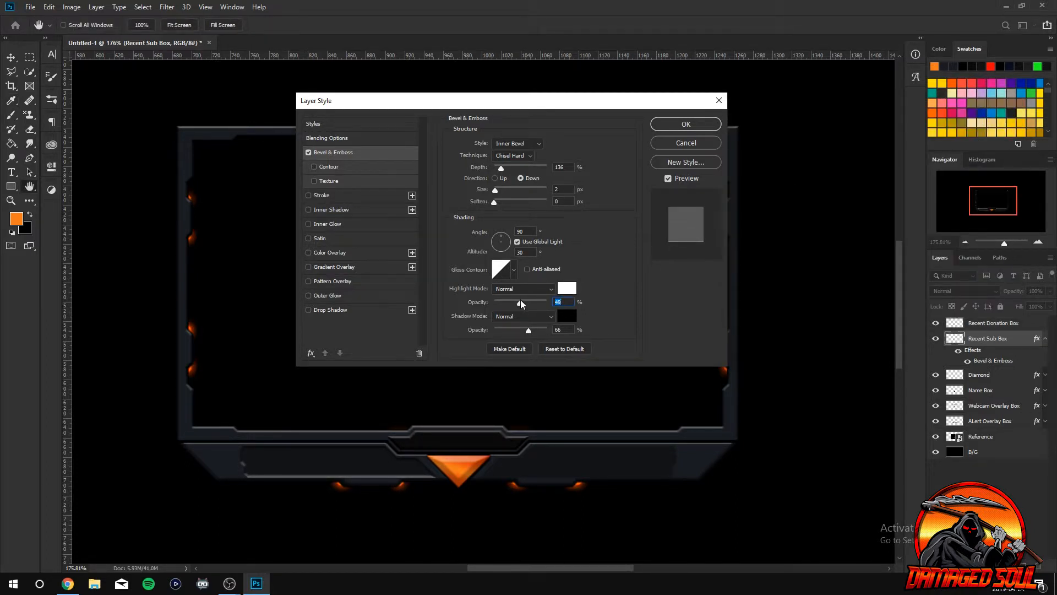
click(686, 123)
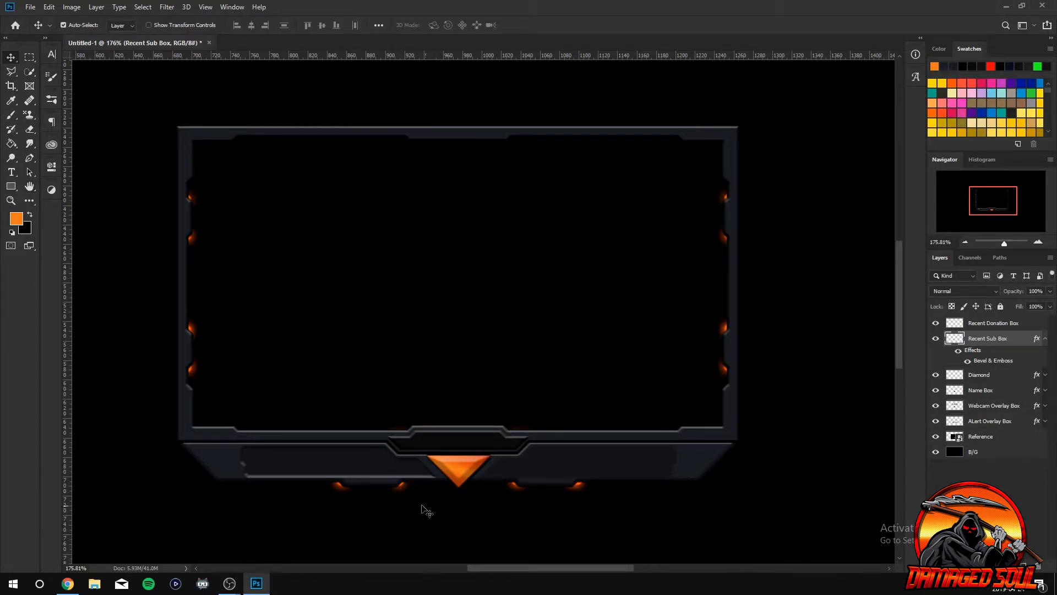
Copy the Recent Sub Box's layer style and paste it onto the Recent Donation Box layer.
alt+scroll(405, 483, up, 2)
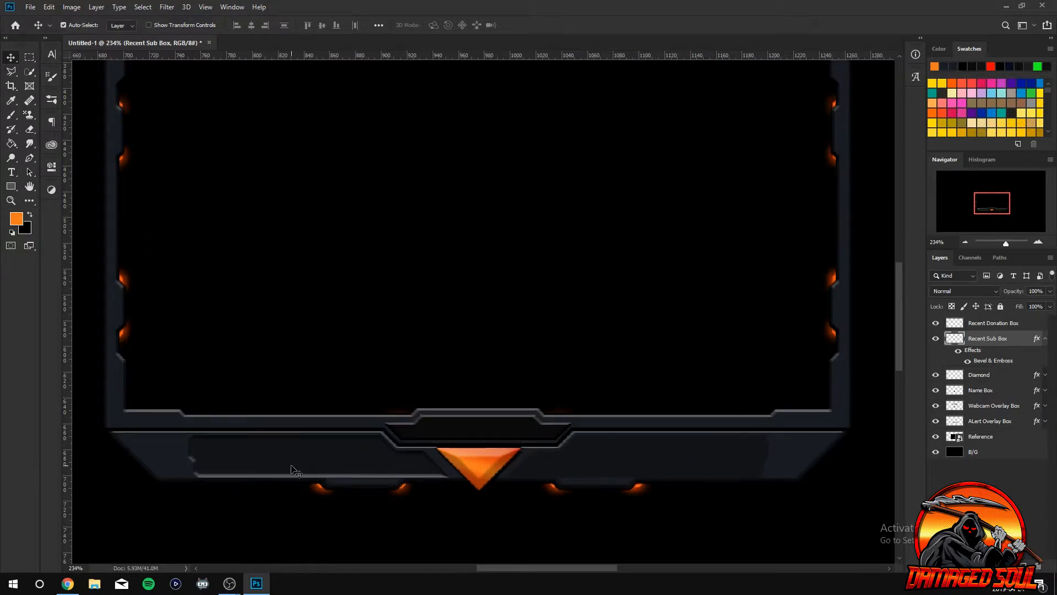
alt+scroll(324, 467, down, 6)
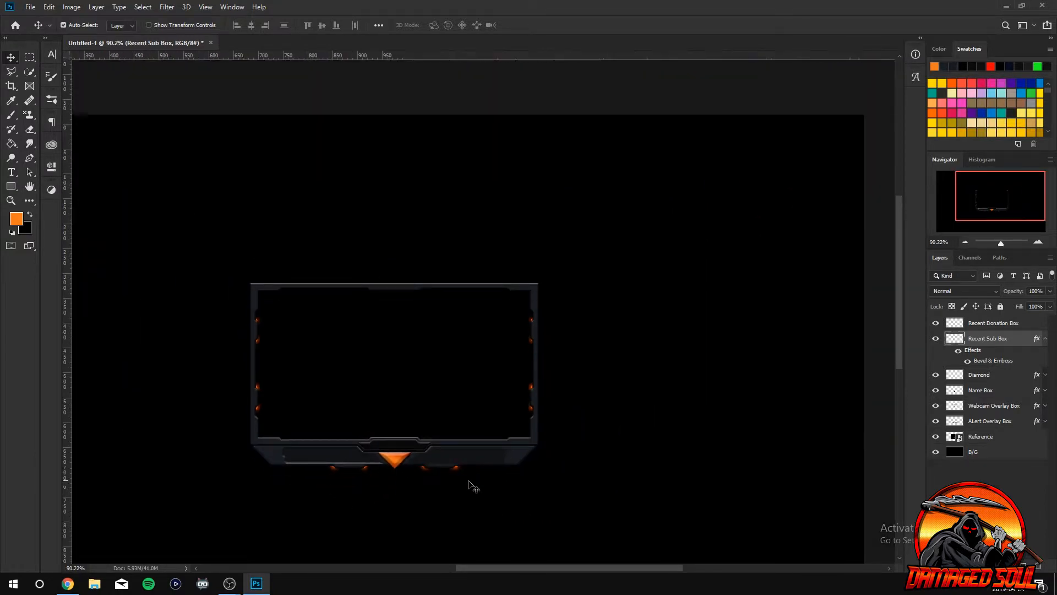
alt+scroll(479, 485, down, 1)
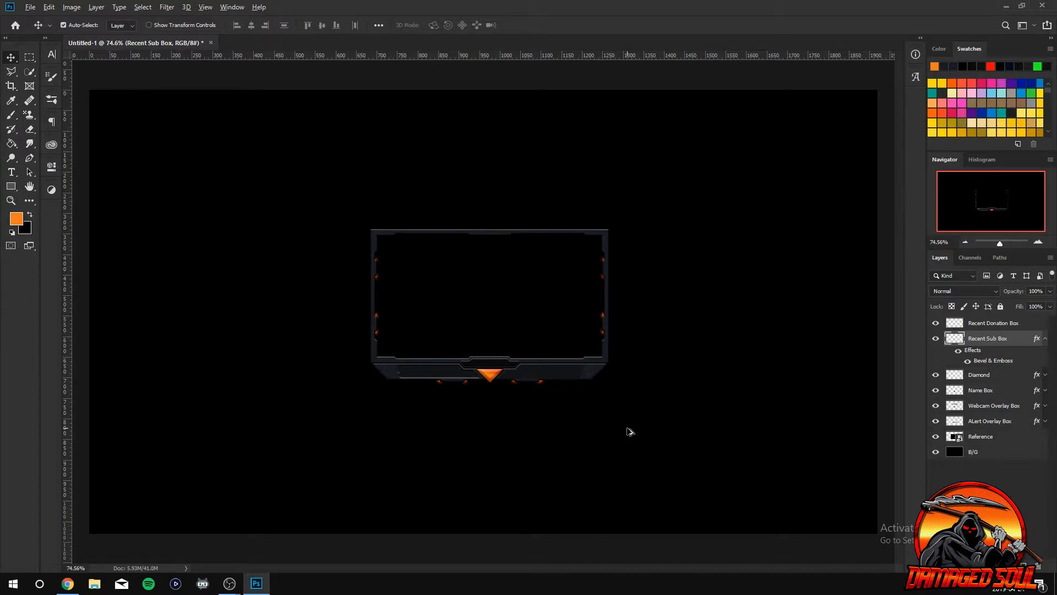
scroll(585, 422, up, 6)
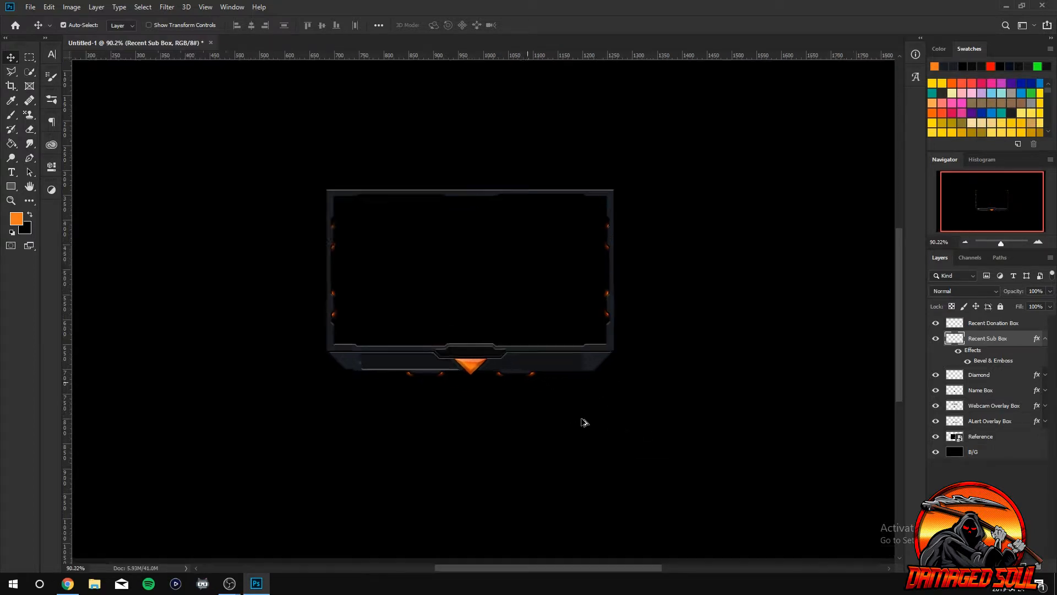
scroll(491, 463, down, 3)
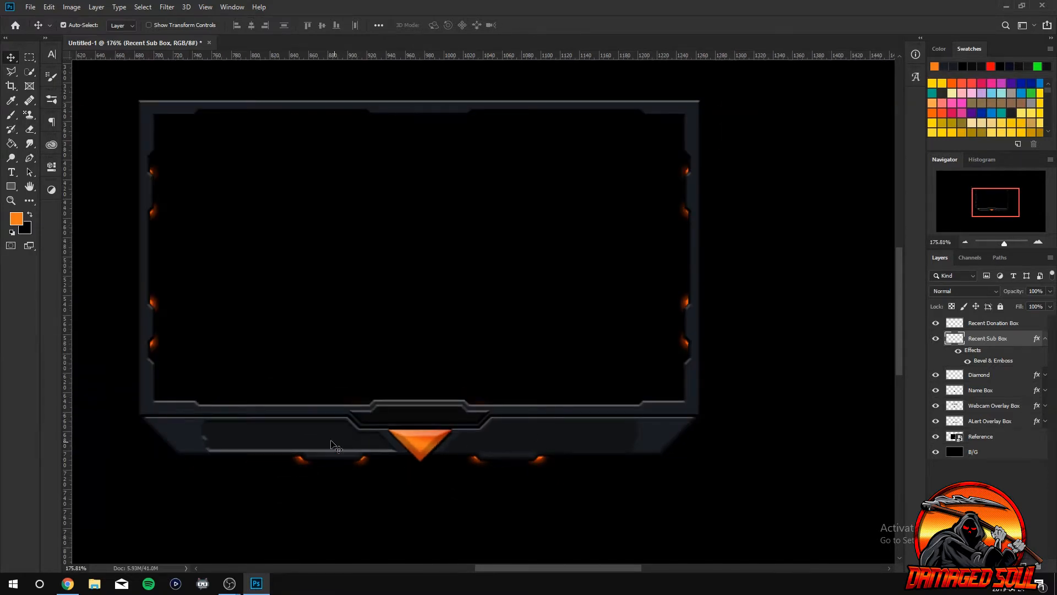
right_click(986, 338)
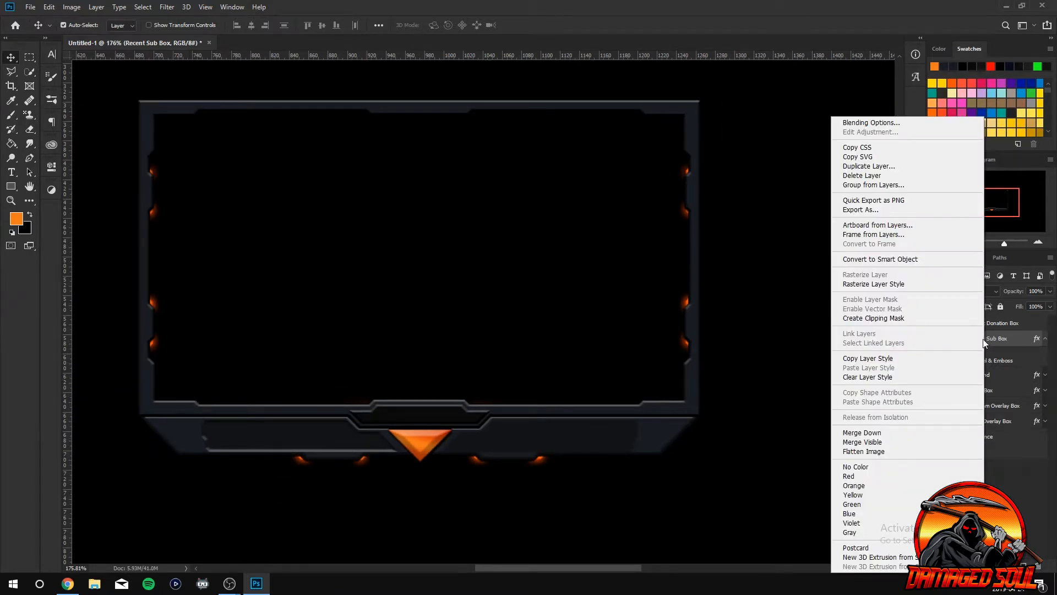
click(872, 359)
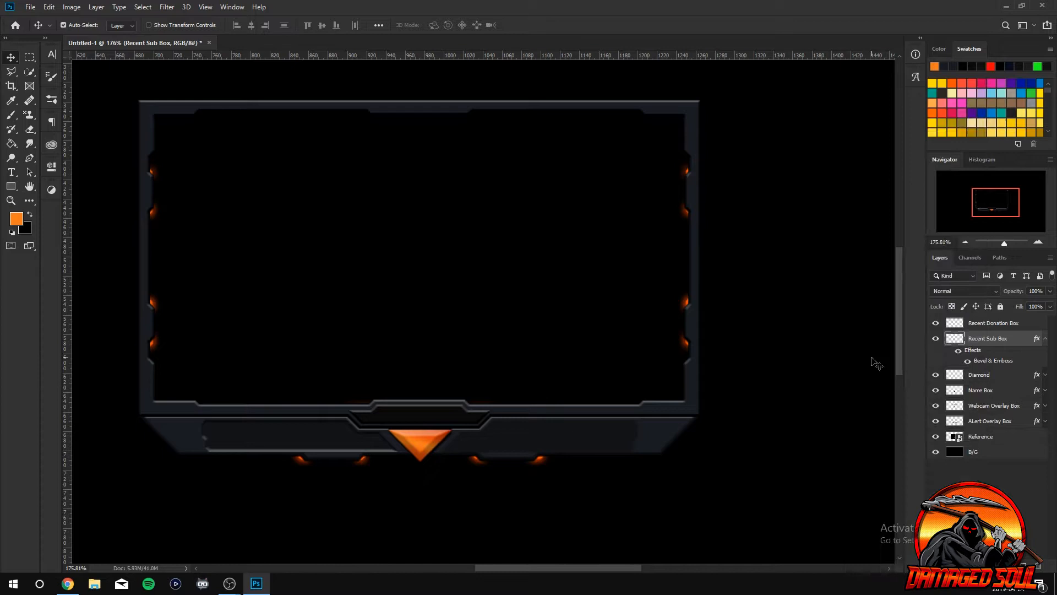
right_click(993, 322)
click(870, 368)
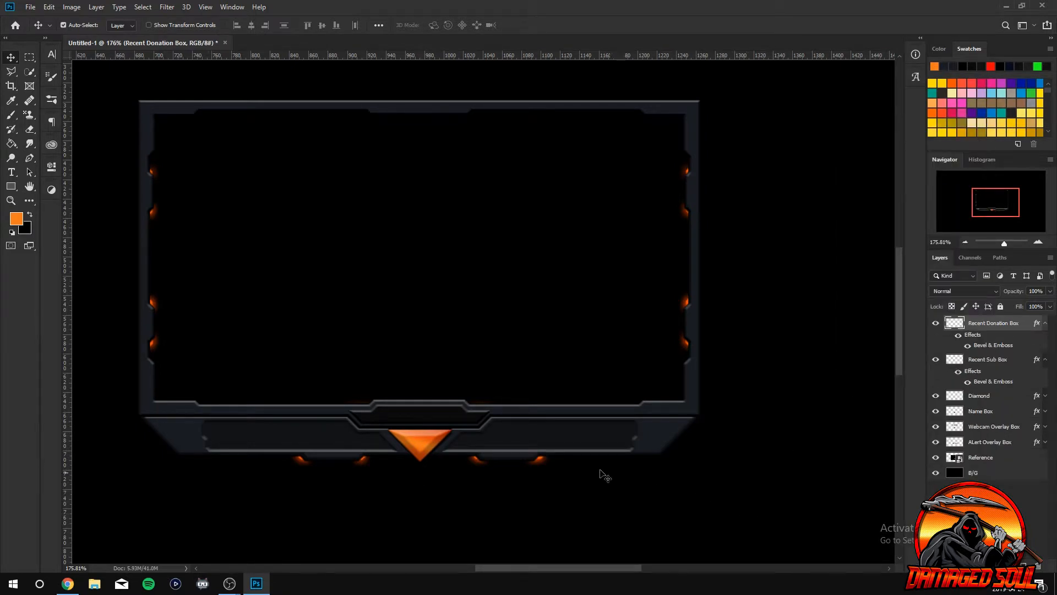
scroll(359, 489, up, 2)
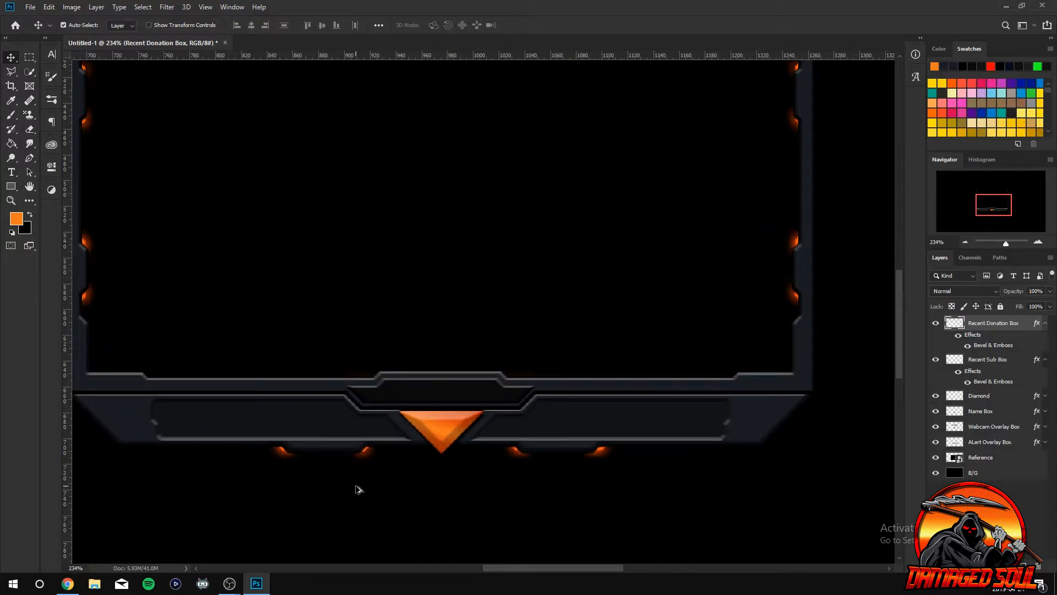
Scale the Recent Donation Box to 93.14% width and 93.94% height, centred at X 1096 px, and commit the transform.
key(ctrl+t)
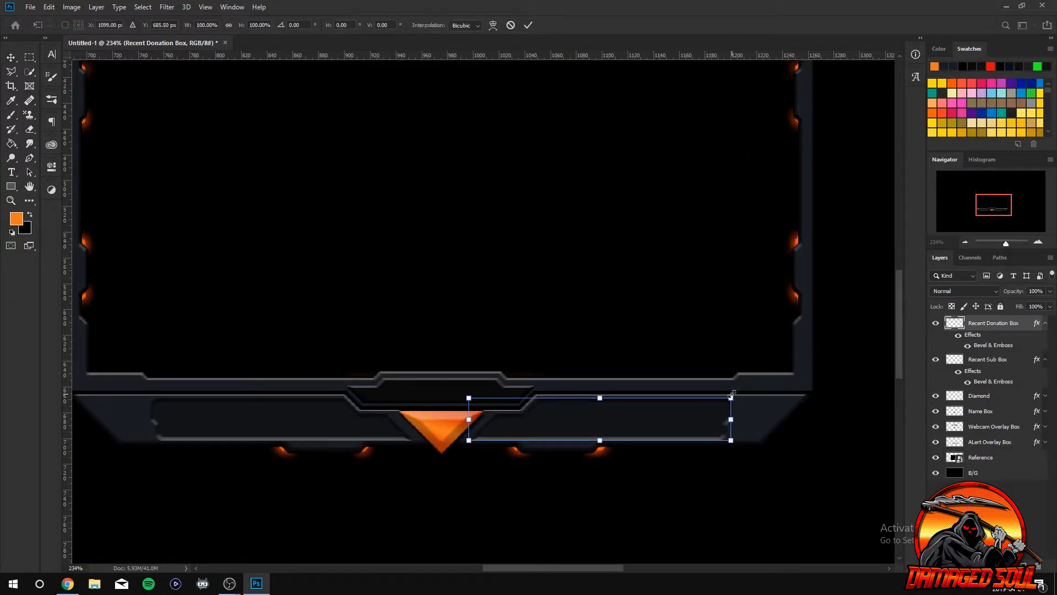
mouse_move(732, 394)
mouse_down()
mouse_move(701, 401)
mouse_move(717, 406)
mouse_up()
key(ctrl+z)
drag(619, 425, 625, 424)
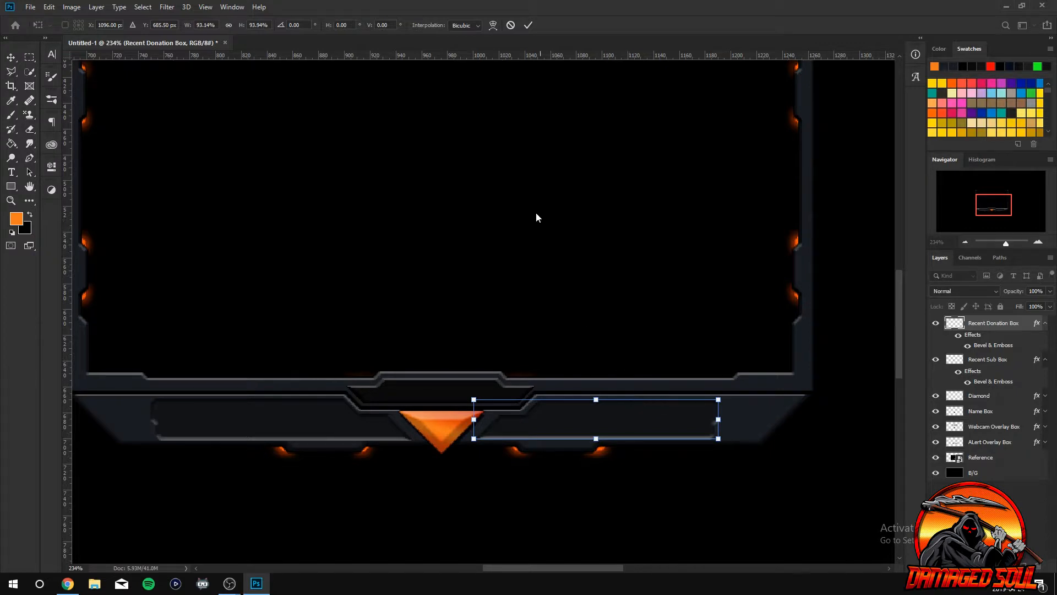
click(528, 25)
click(719, 508)
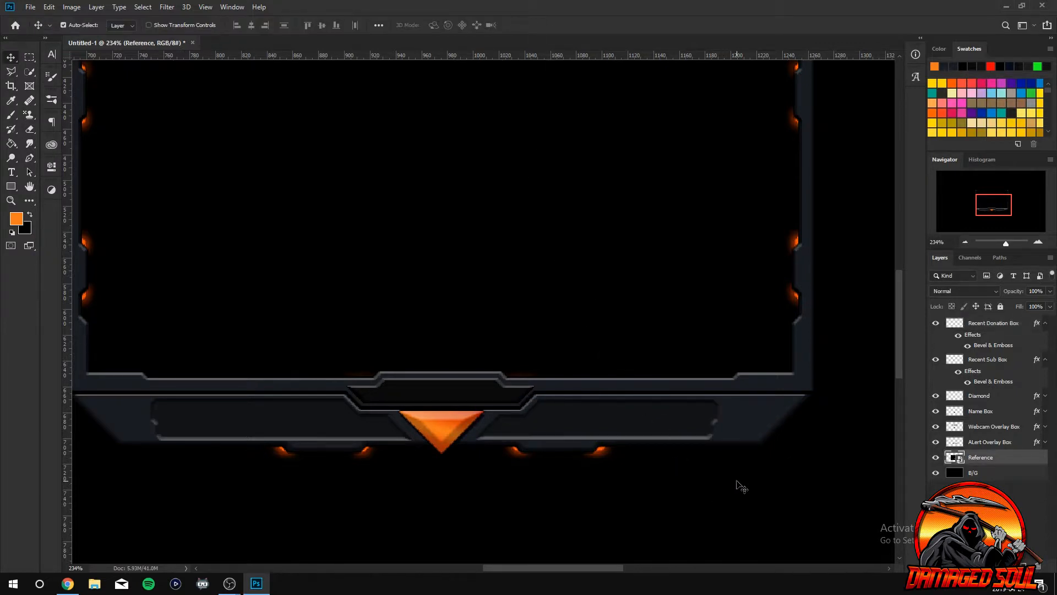
Hide the alert, webcam, name, diamond, recent sub and recent donation layers, keeping Reference and B/G visible.
key(ctrl)
scroll(576, 482, down, 3)
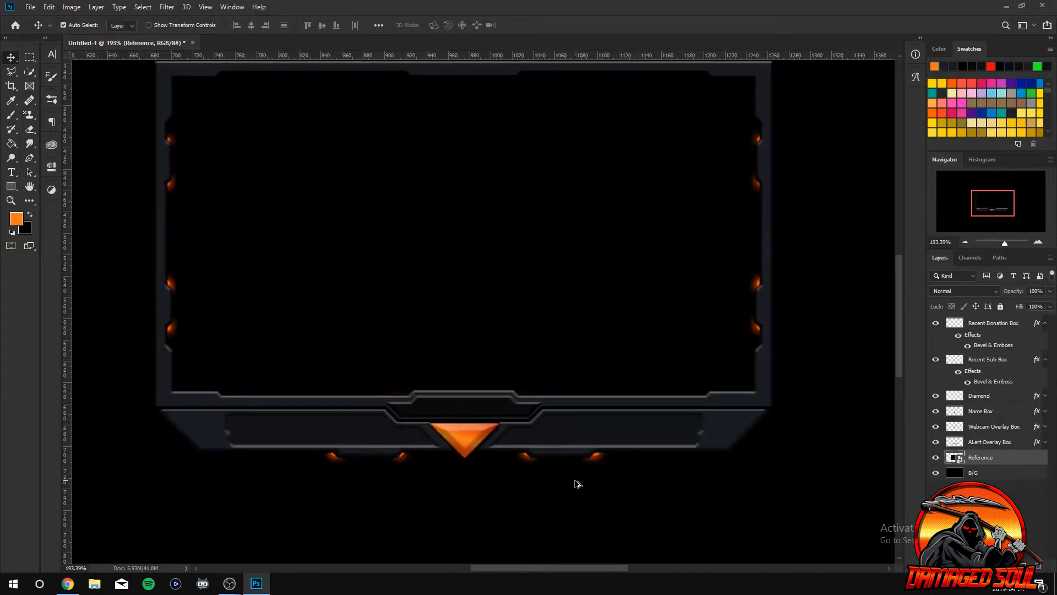
scroll(518, 504, down, 2)
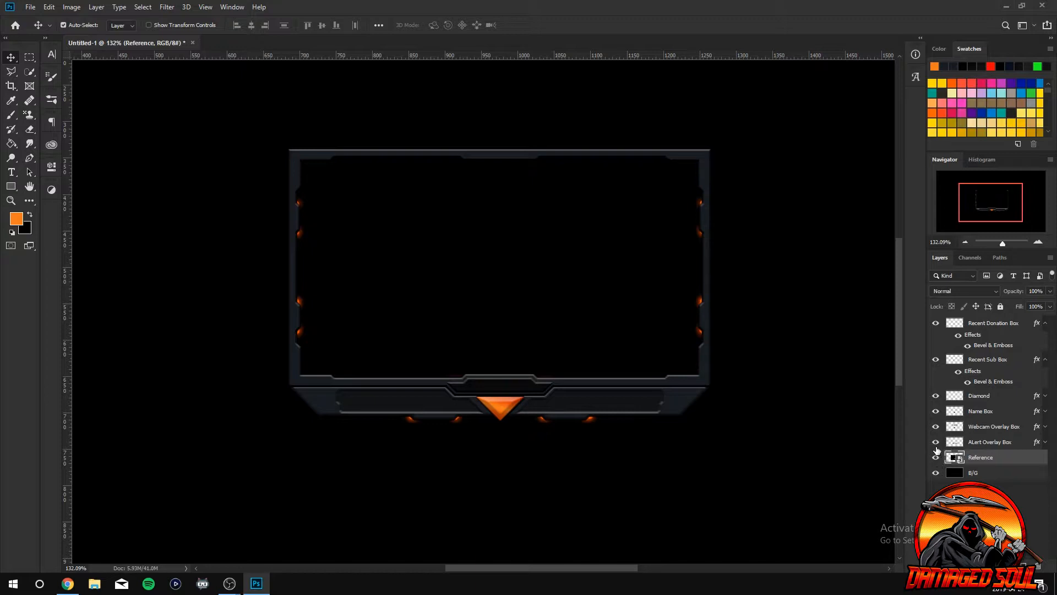
drag(936, 446, 929, 342)
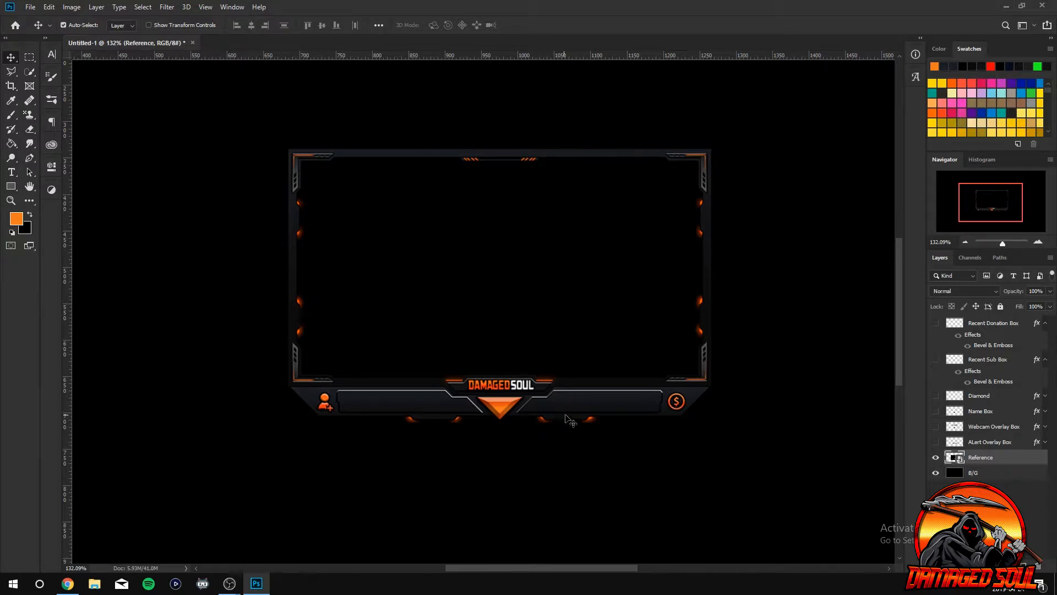
Examine the reference overlay's frame, corner accents, glow notches and bottom bar up close and as a whole.
scroll(576, 421, up, 3)
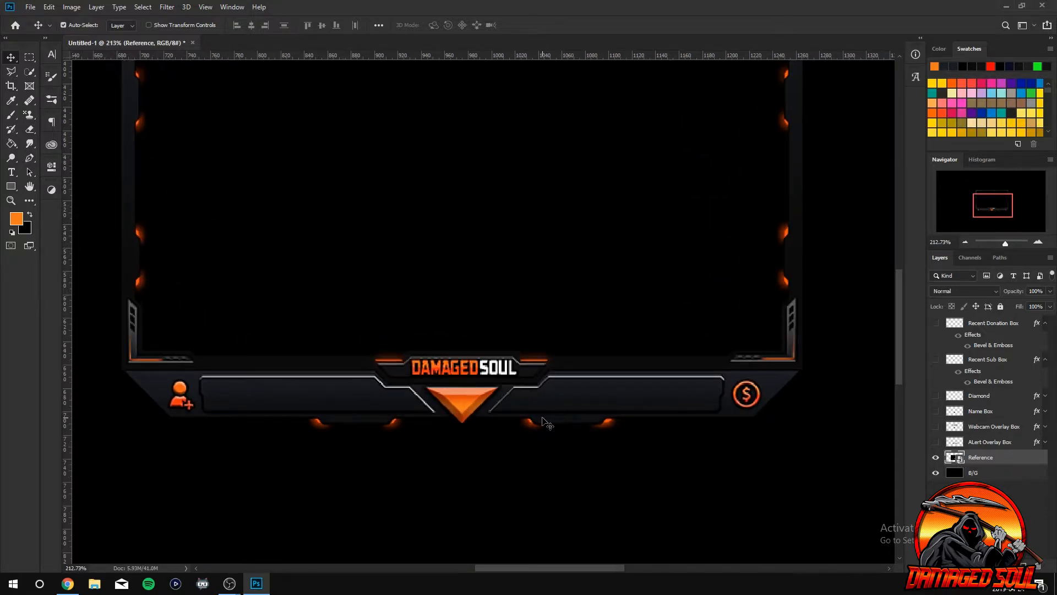
scroll(556, 419, up, 1)
scroll(554, 418, up, 1)
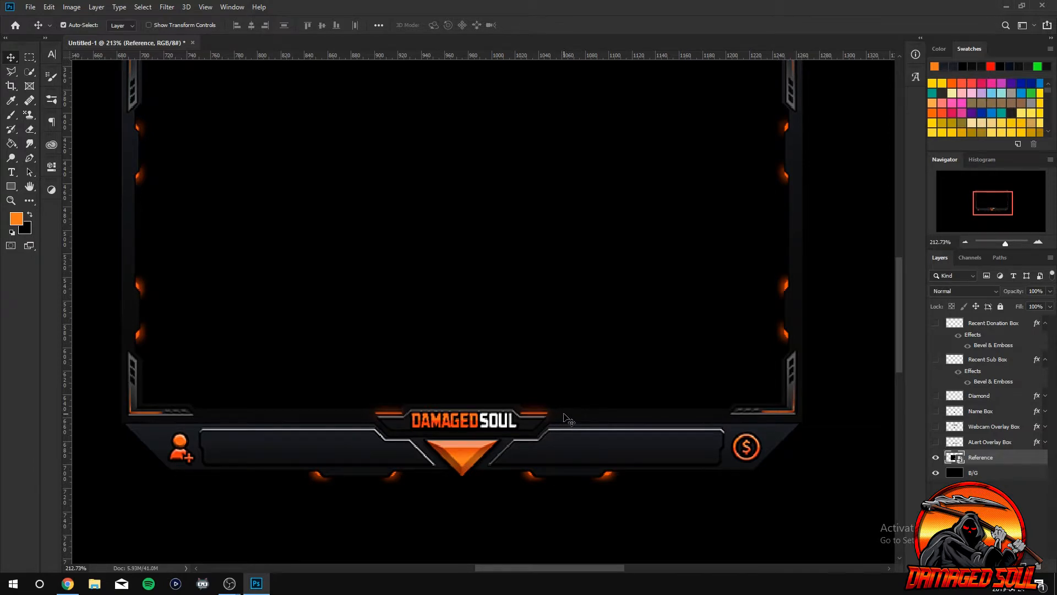
scroll(570, 420, down, 3)
scroll(571, 419, up, 1)
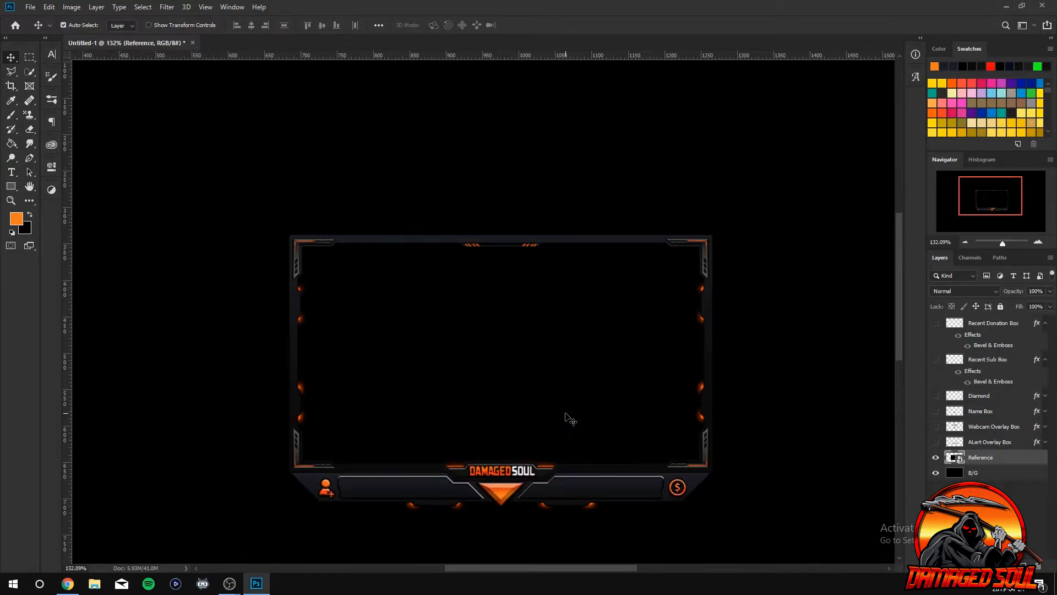
scroll(578, 418, up, 1)
scroll(577, 420, up, 1)
scroll(814, 442, down, 1)
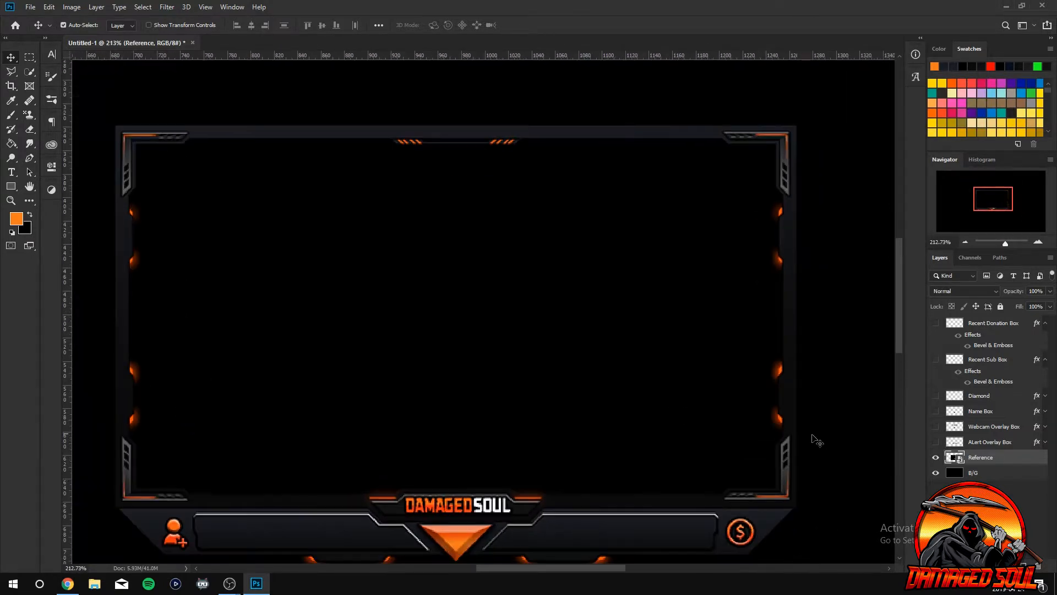
scroll(648, 410, down, 5)
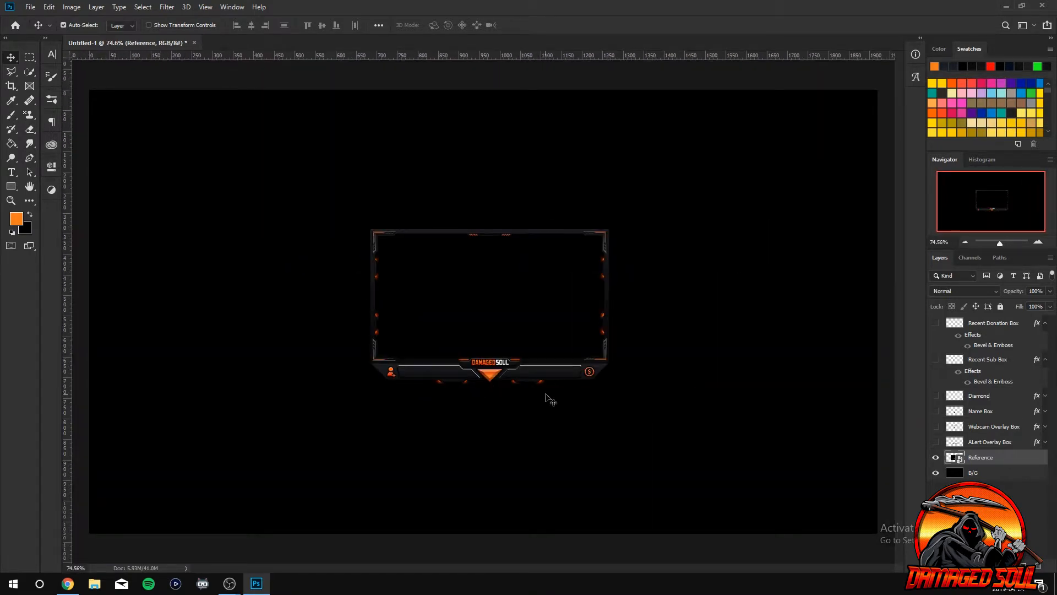
scroll(566, 396, up, 2)
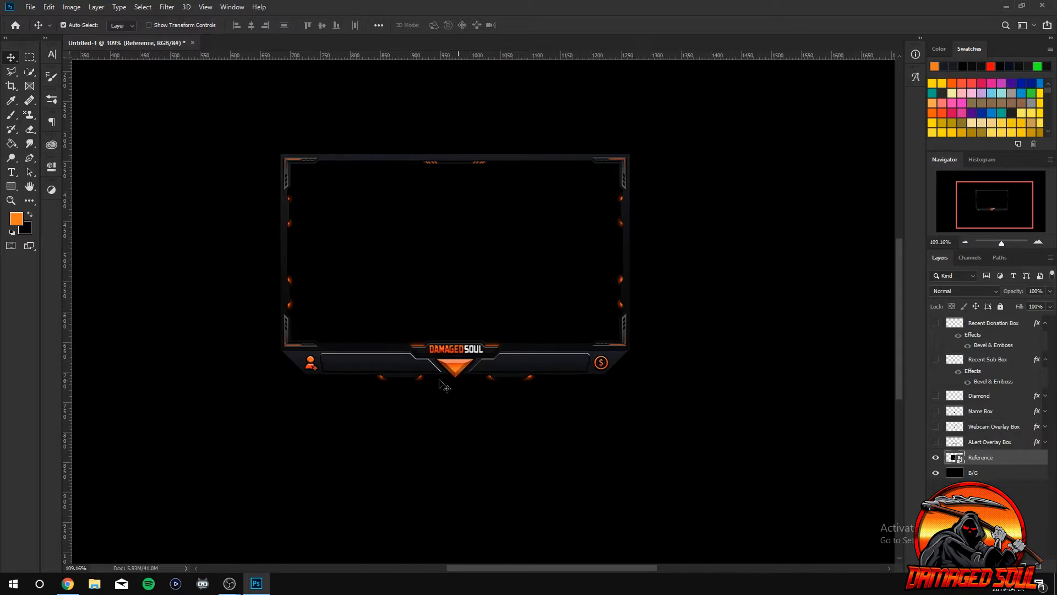
scroll(396, 378, up, 2)
scroll(415, 375, up, 3)
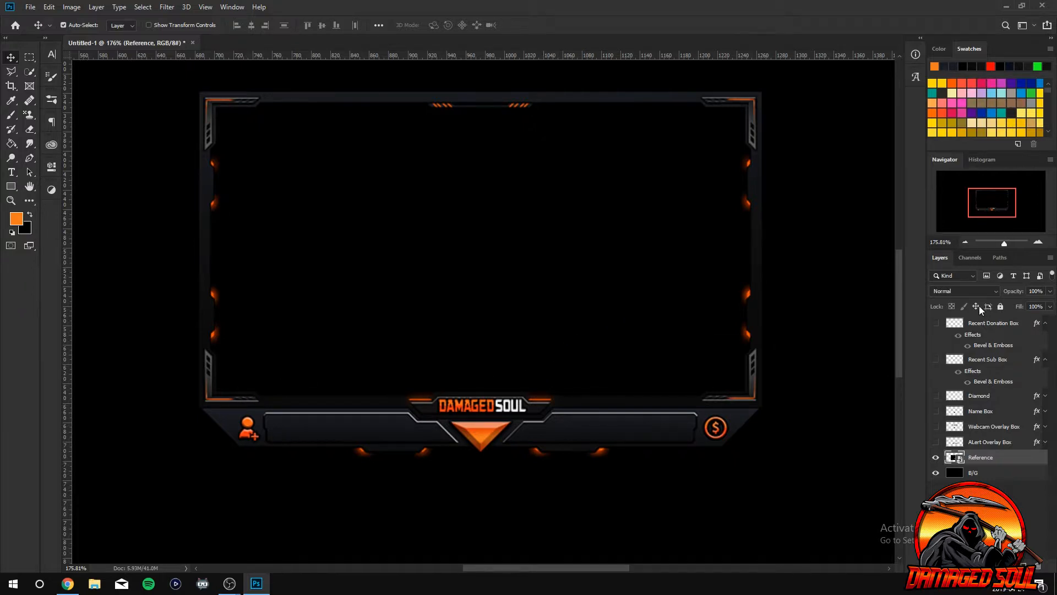
Create a new layer above Recent Donation Box and show the Webcam Overlay Box and ALert Overlay Box layers.
click(997, 326)
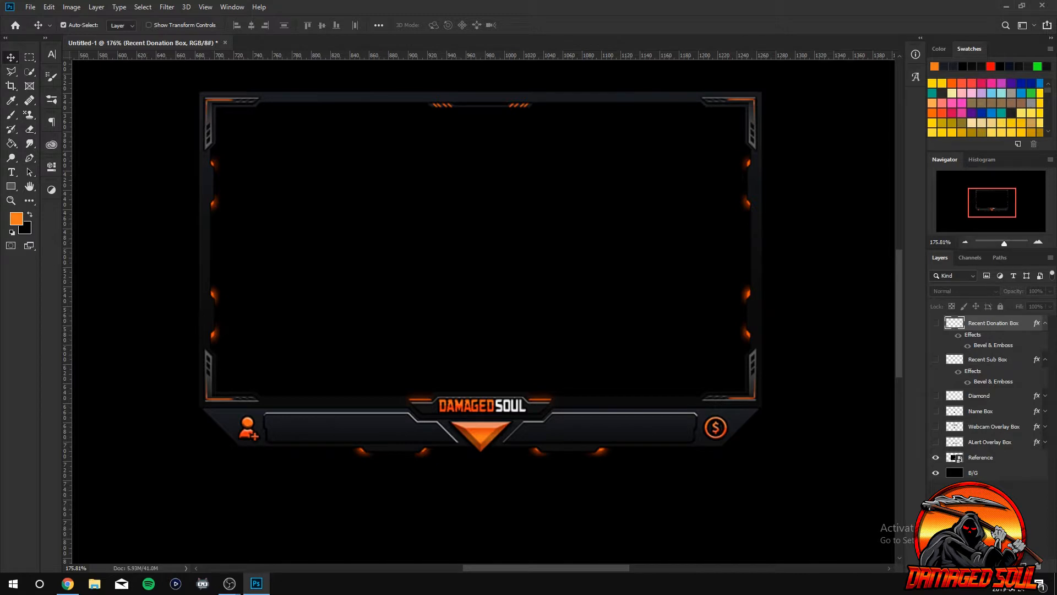
key(ctrl+shift+alt+n)
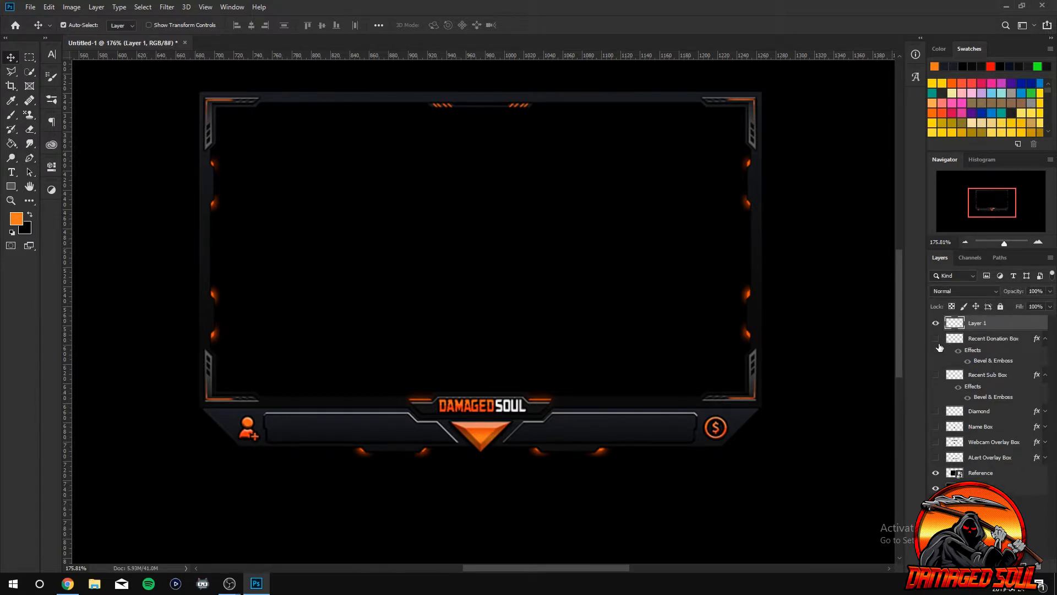
click(935, 443)
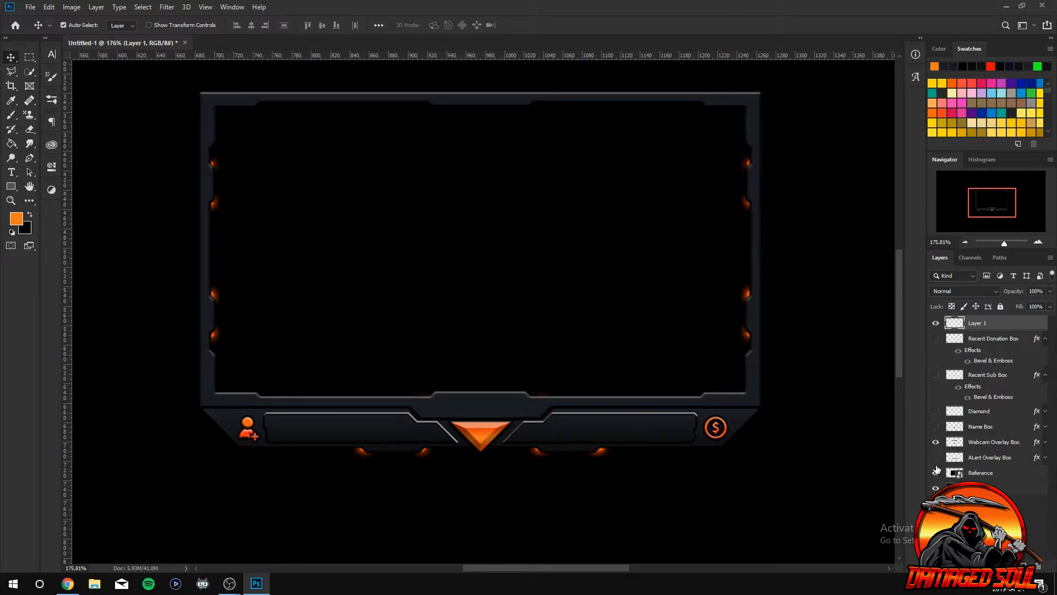
click(936, 458)
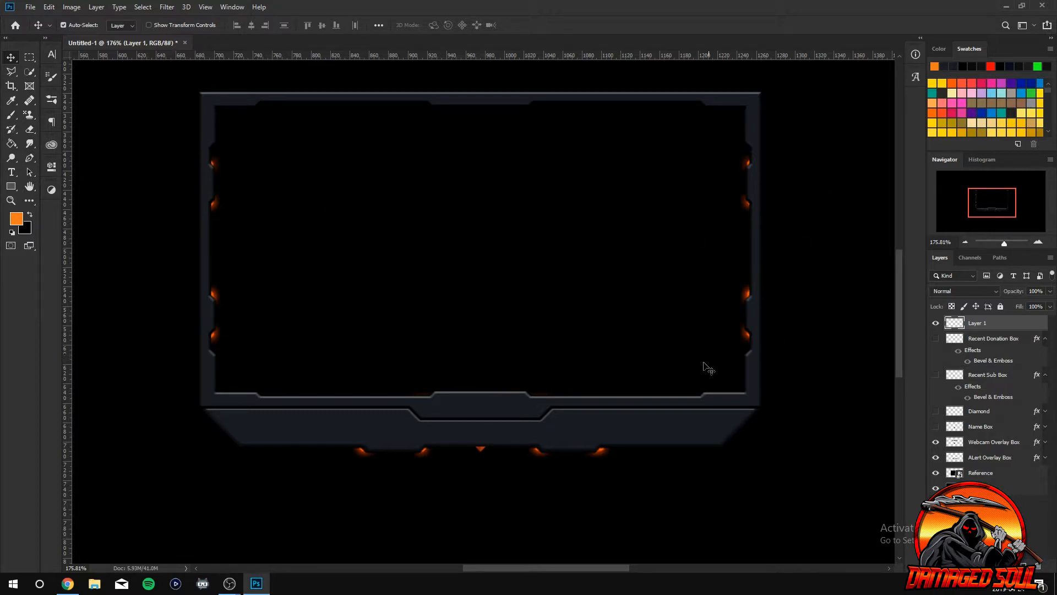
Draw a closed four-point pen path around the lowest glow notch on the webcam frame's left edge.
scroll(219, 322, up, 1)
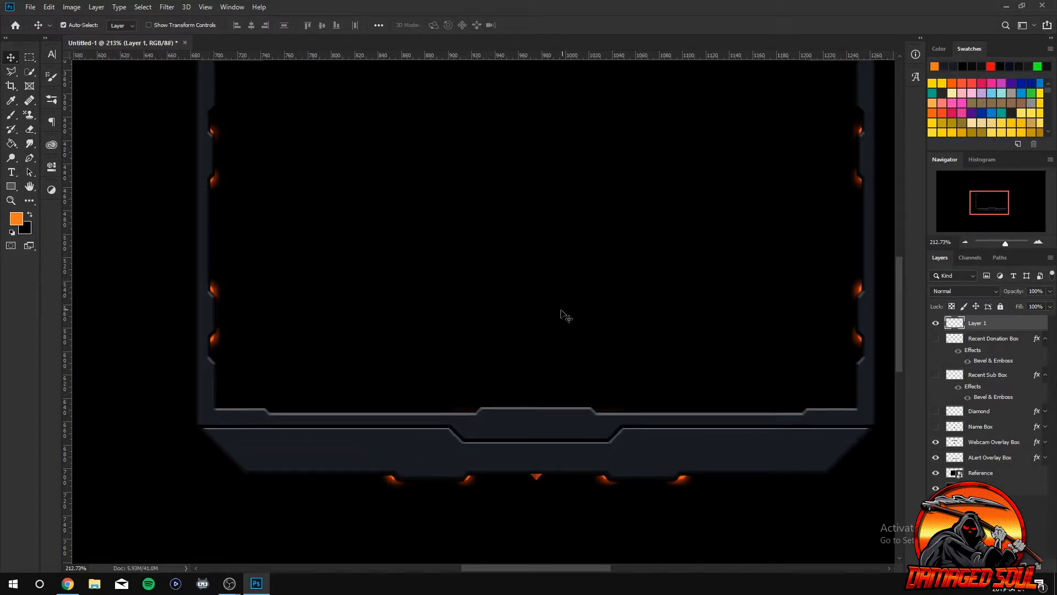
scroll(236, 234, up, 1)
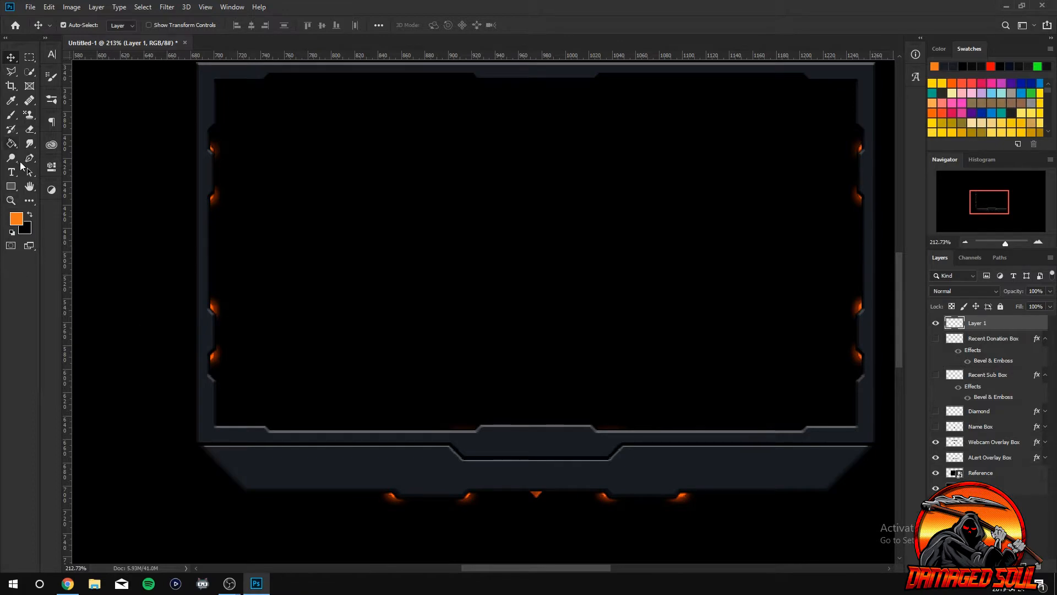
click(29, 158)
scroll(281, 385, up, 1)
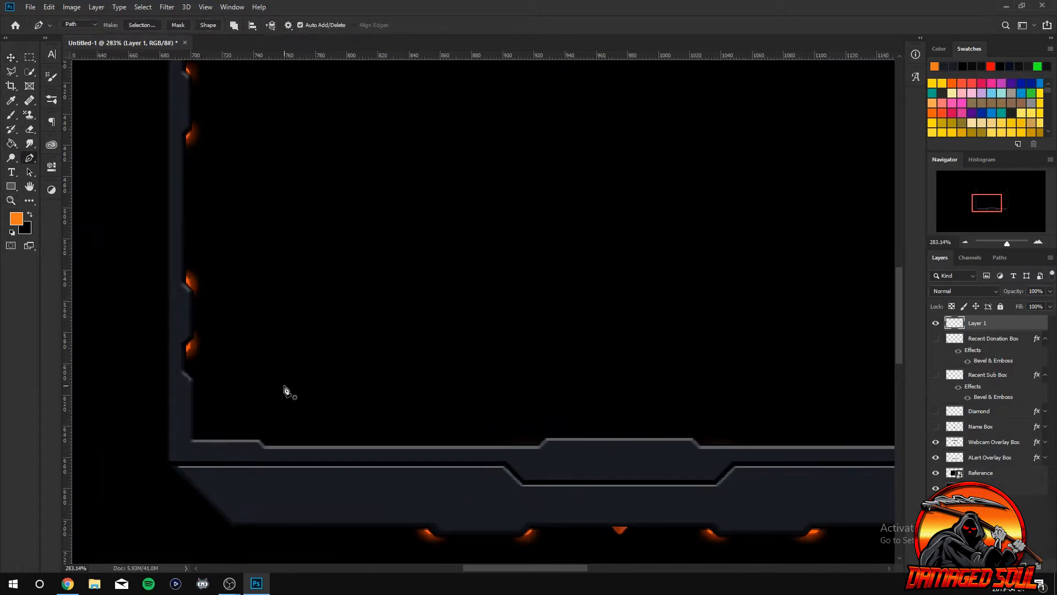
click(178, 358)
click(182, 339)
click(179, 360)
Fill the notch path with orange ff5700 sampled from the reference glow, in Normal mode at 100% opacity.
right_click(180, 358)
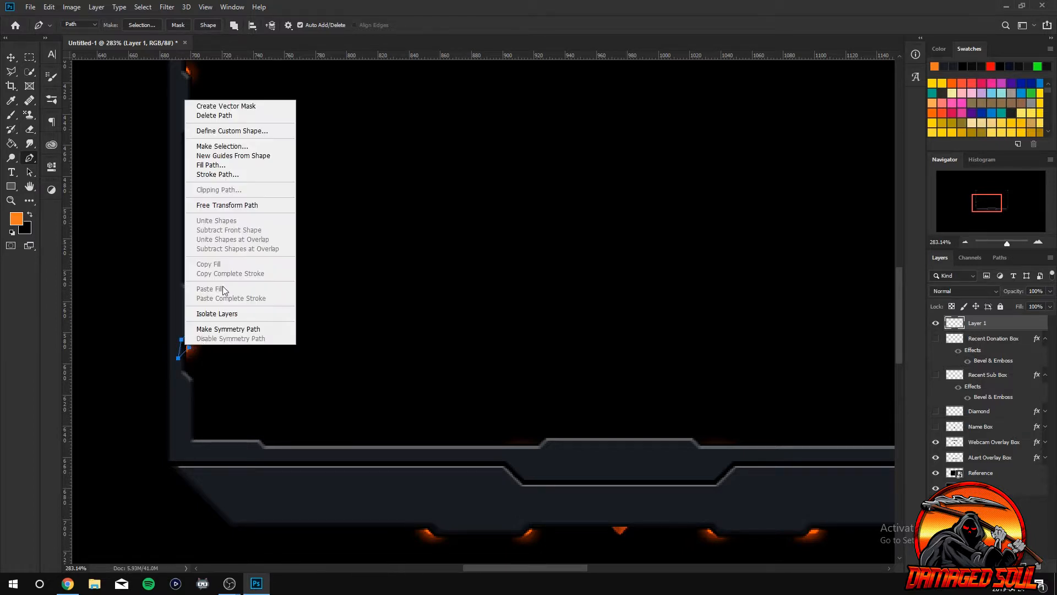
click(237, 163)
click(568, 148)
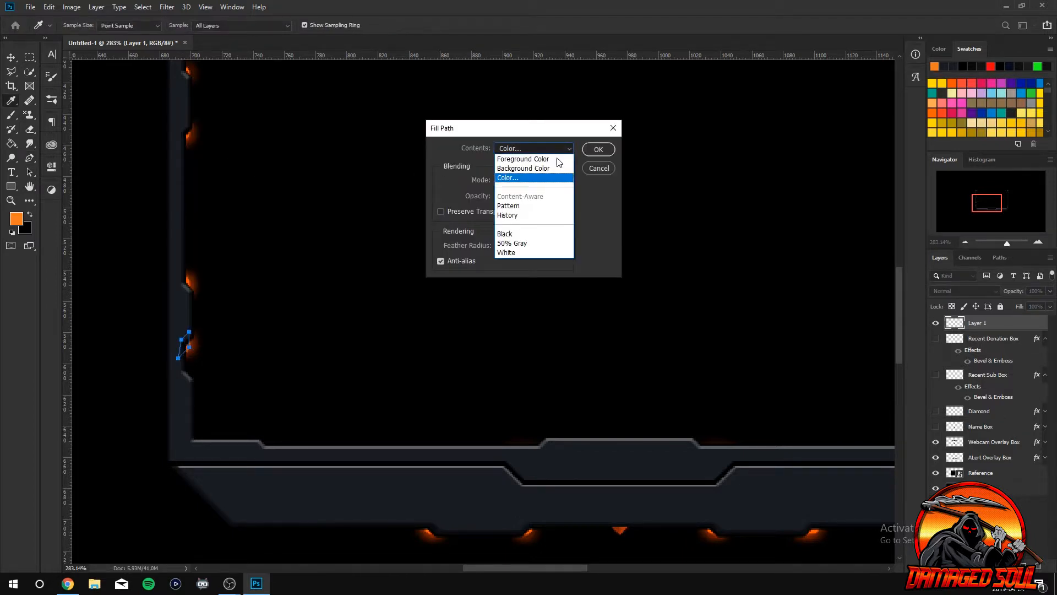
click(535, 178)
drag(894, 194, 894, 269)
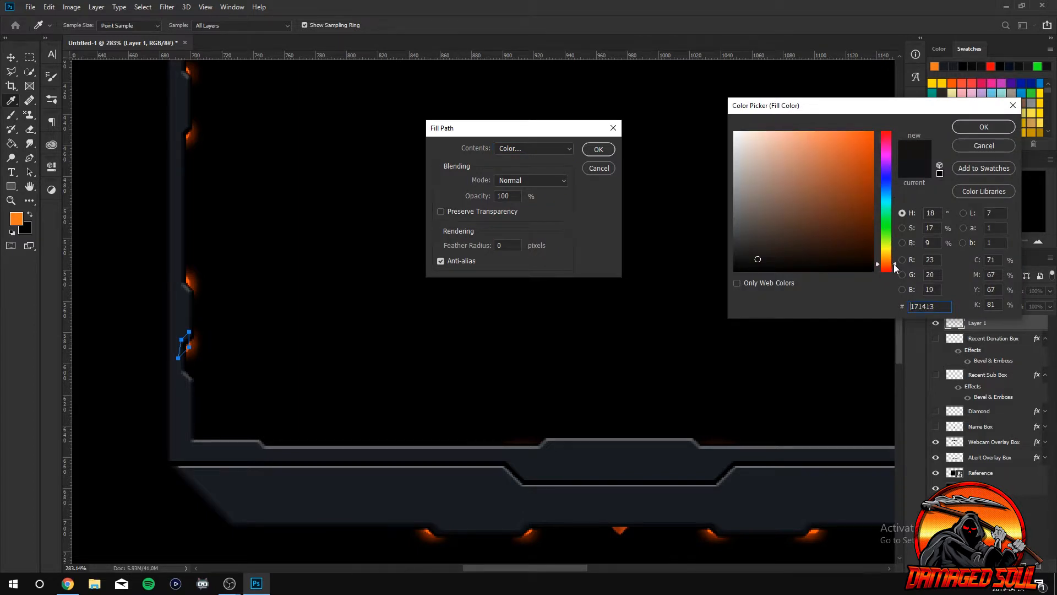
click(193, 277)
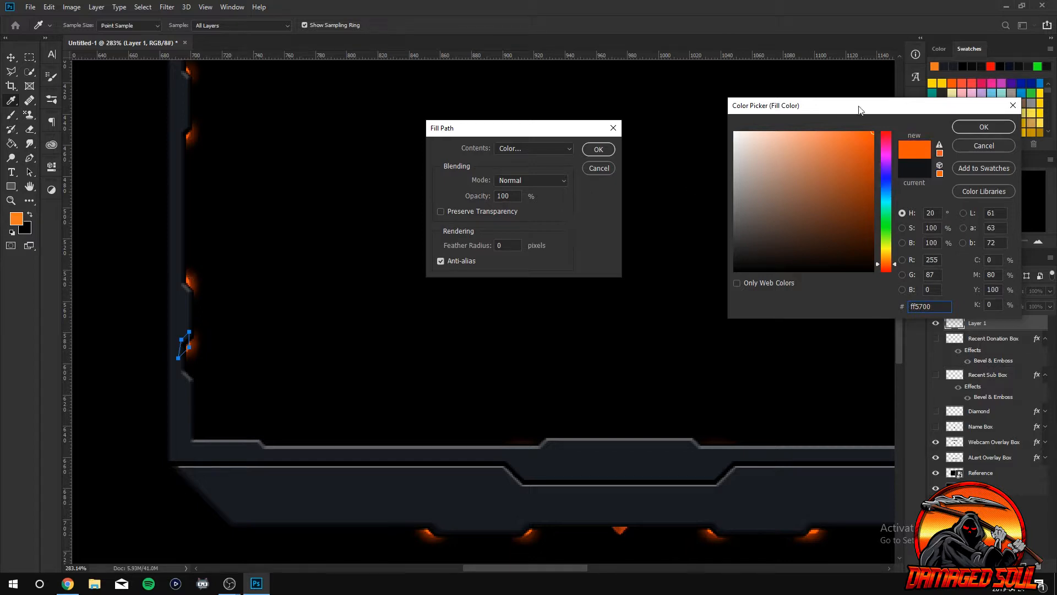
click(984, 127)
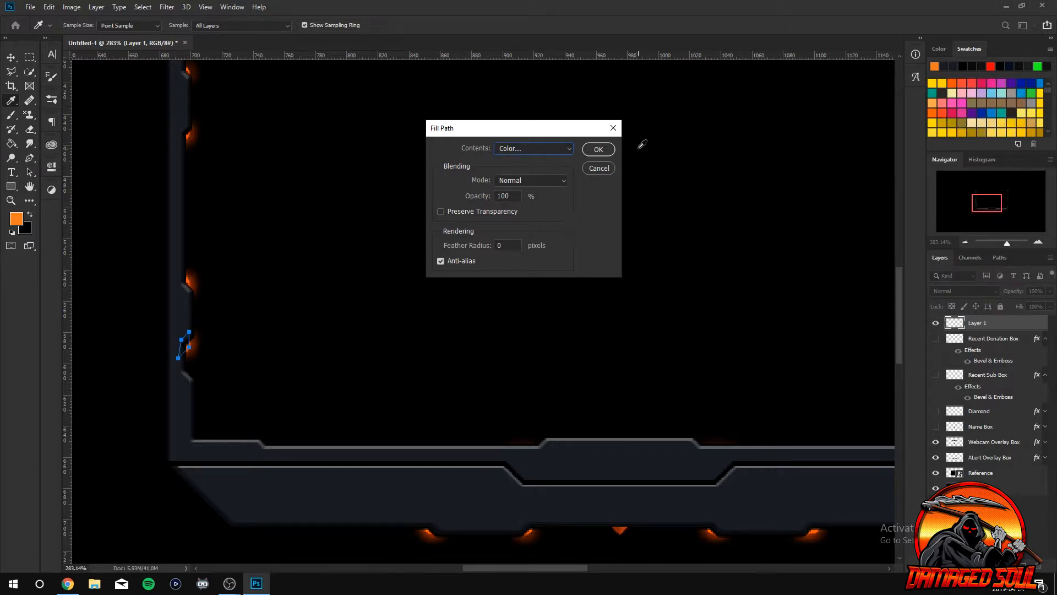
click(597, 150)
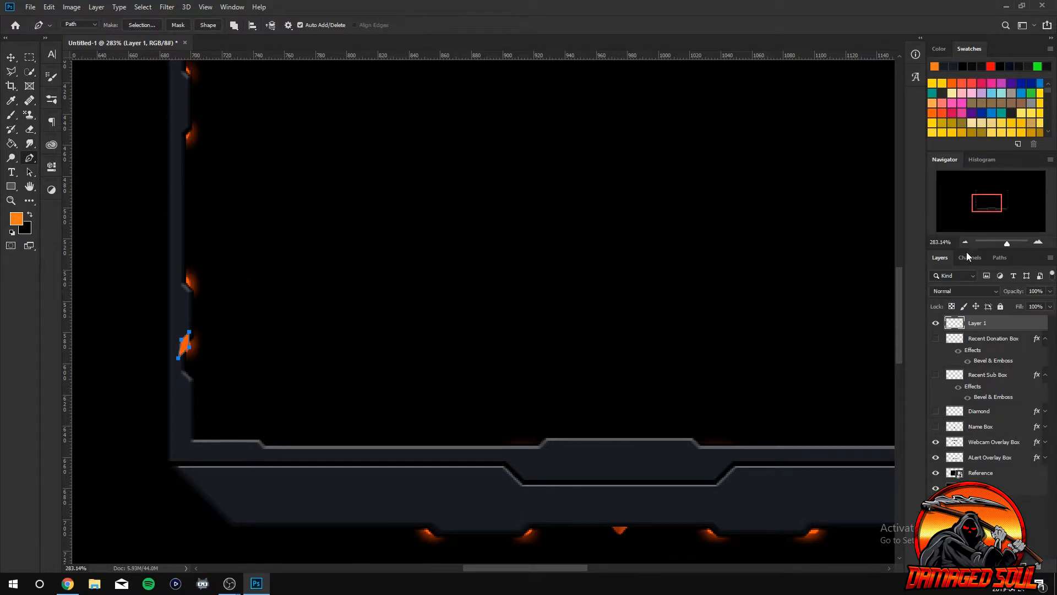
Move Layer 1 directly beneath the ALert Overlay Box layer and delete the filled path.
drag(982, 326, 1015, 465)
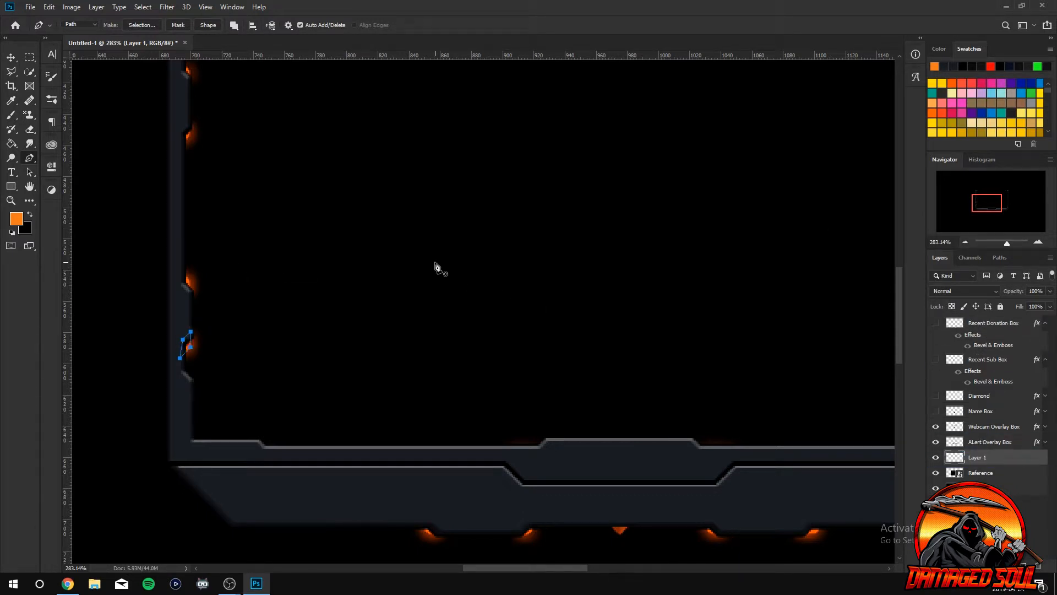
right_click(187, 351)
click(246, 116)
Draw a four-point pen path around the third glow notch from the top on the frame's left edge.
click(179, 285)
click(189, 295)
key(ctrl+z)
click(191, 297)
click(192, 281)
click(182, 269)
Fill the third notch's path with the same orange at 100% opacity and delete the path.
right_click(182, 283)
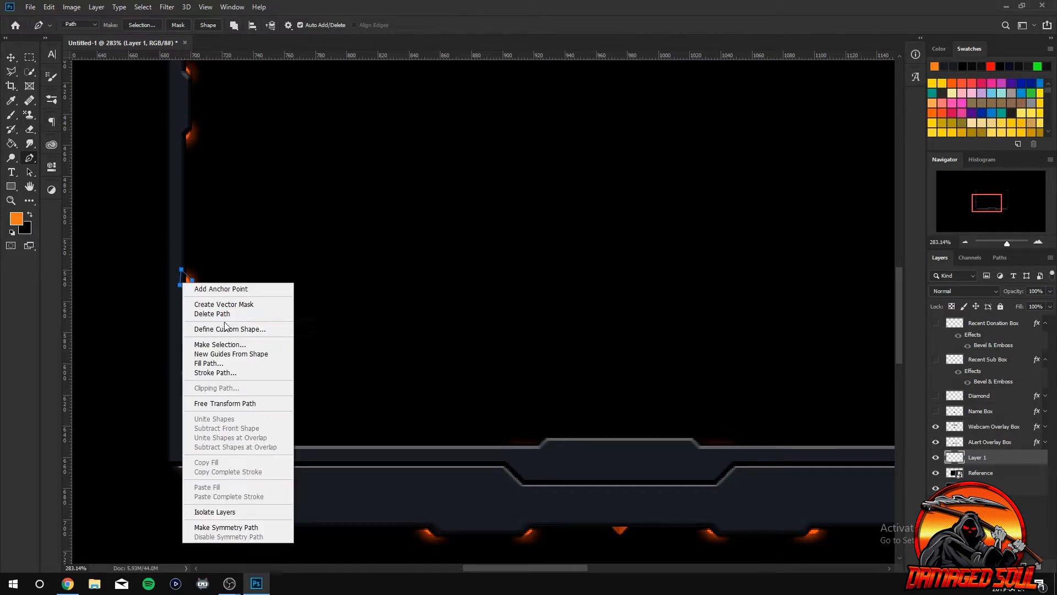
click(223, 364)
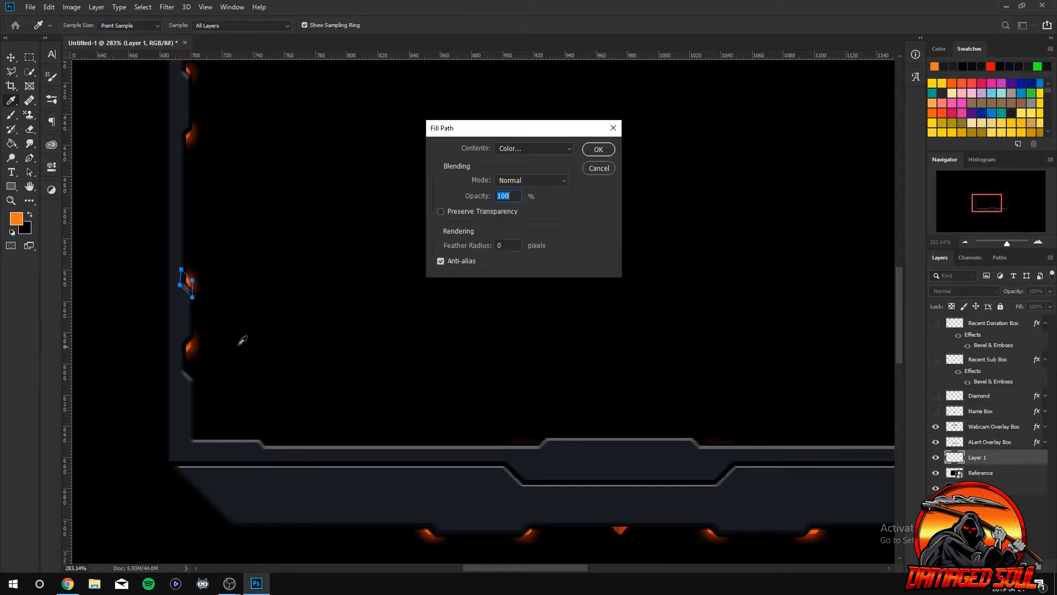
click(590, 150)
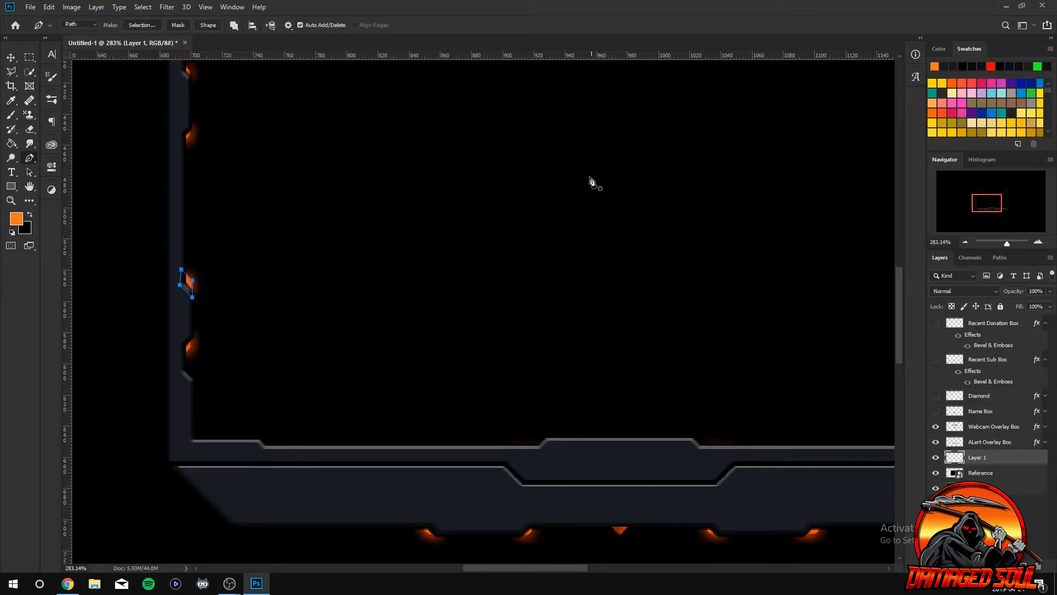
right_click(189, 293)
click(242, 302)
Draw a four-point pen path around the second glow notch from the top on the frame's left edge.
scroll(208, 231, up, 3)
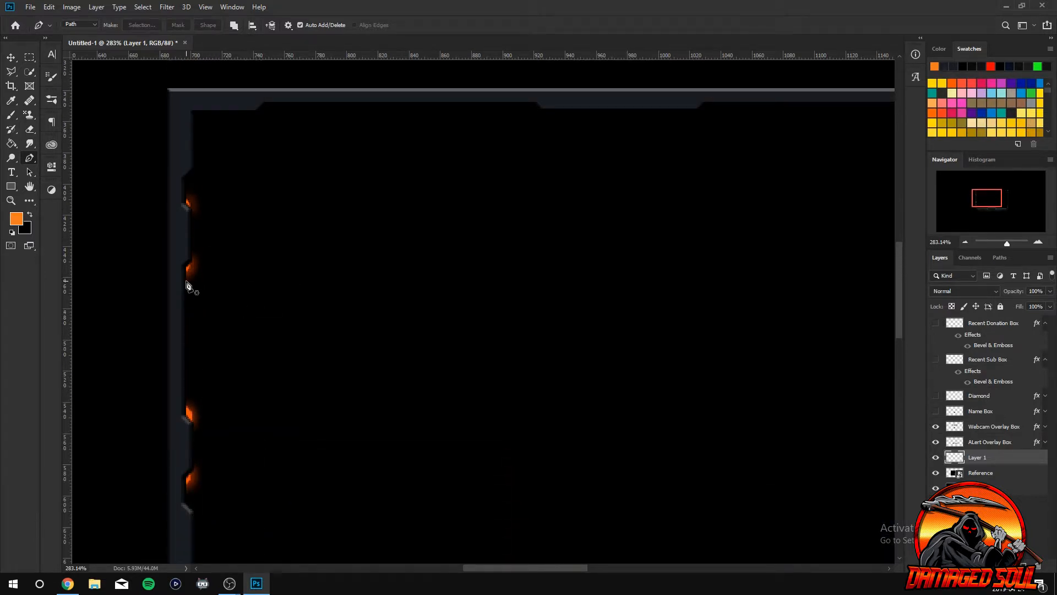
click(181, 278)
click(190, 269)
click(182, 261)
Fill the second notch's path with the same orange and delete the path.
right_click(183, 282)
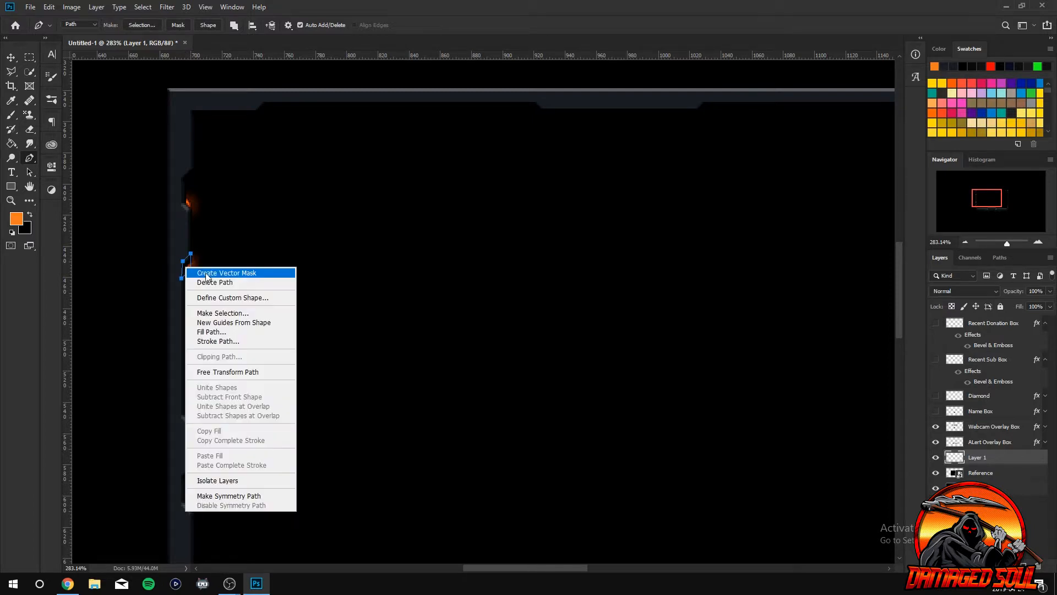
click(242, 334)
click(595, 150)
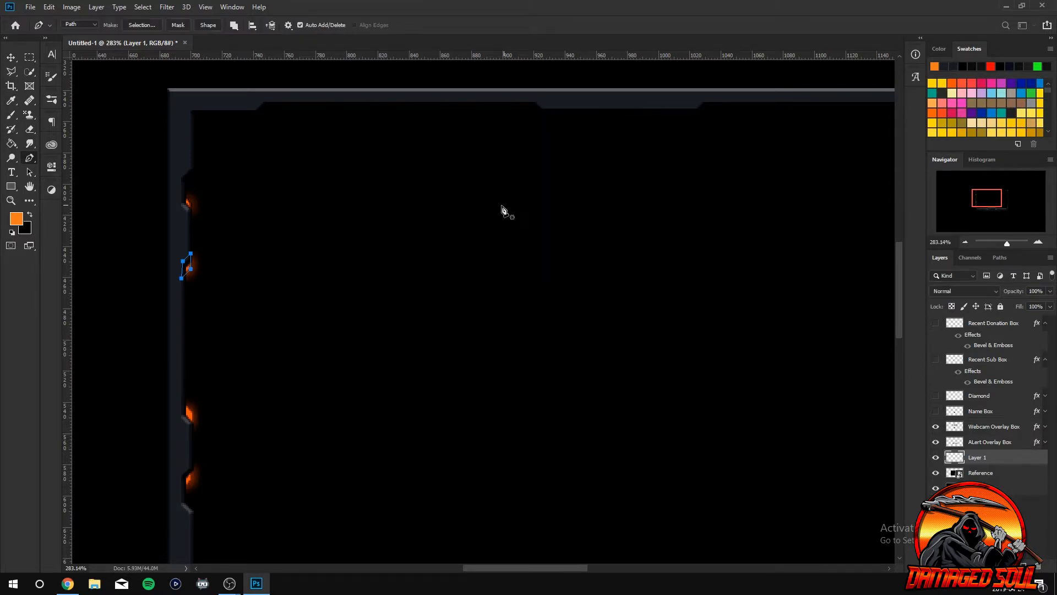
right_click(189, 261)
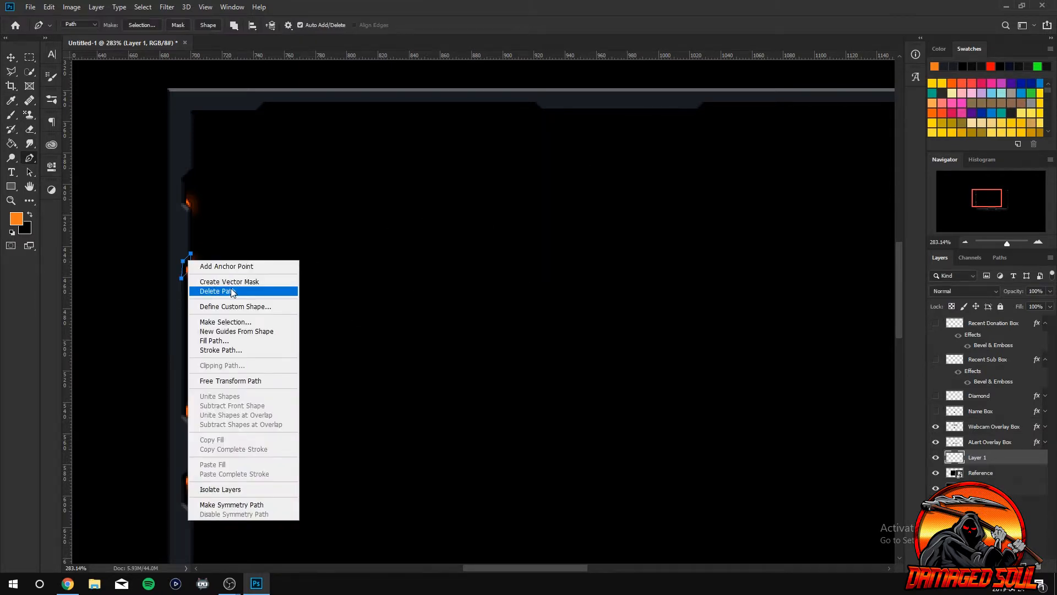
click(215, 291)
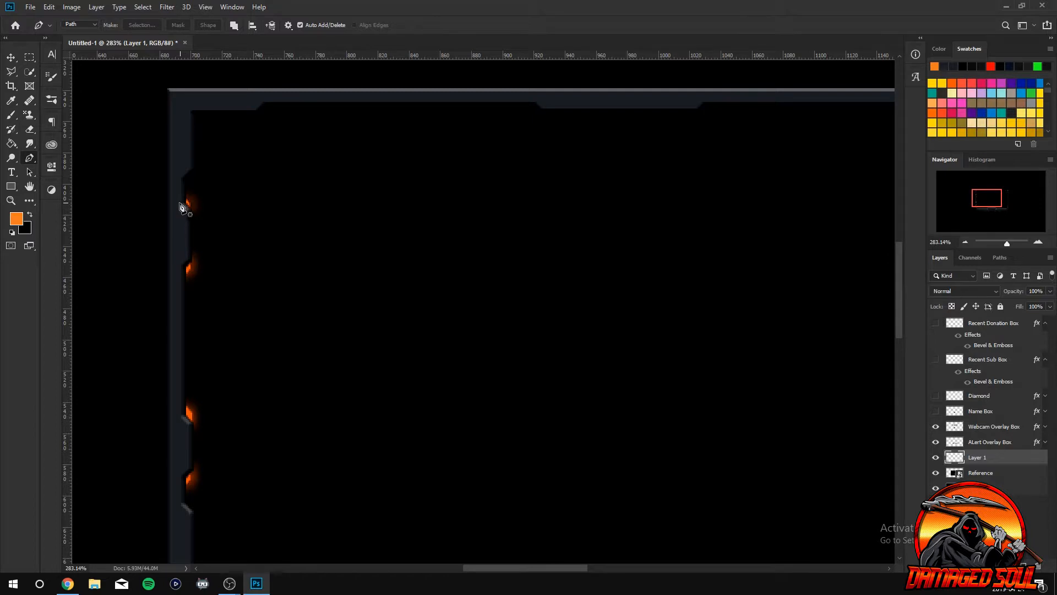
Draw a four-point pen path around the topmost glow notch on the frame's left edge.
click(178, 203)
click(190, 215)
click(190, 200)
click(181, 191)
Fill the topmost left notch's path with the same orange and delete the path.
right_click(184, 202)
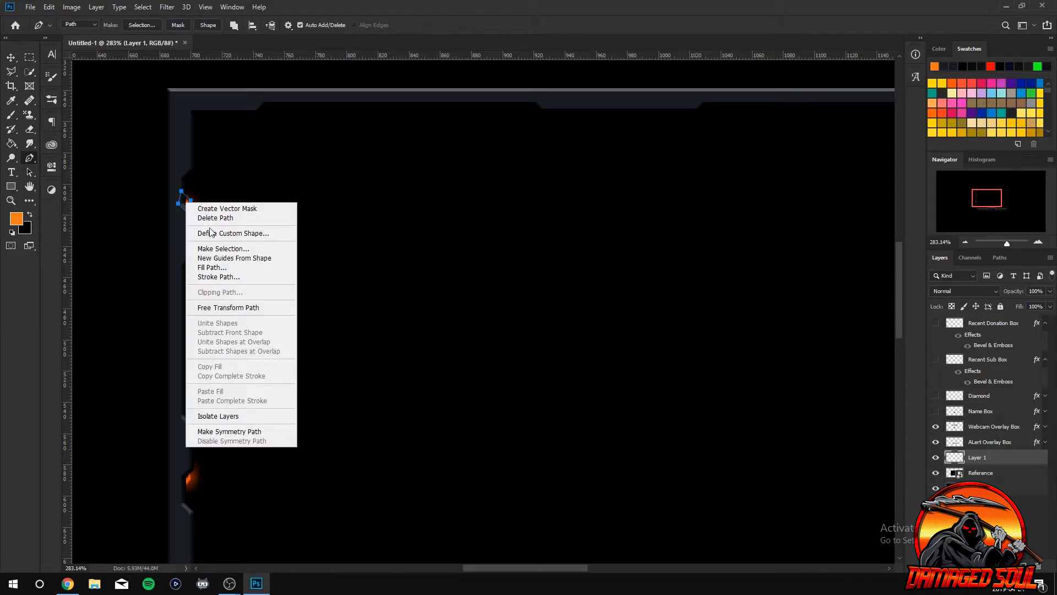
click(251, 270)
click(598, 149)
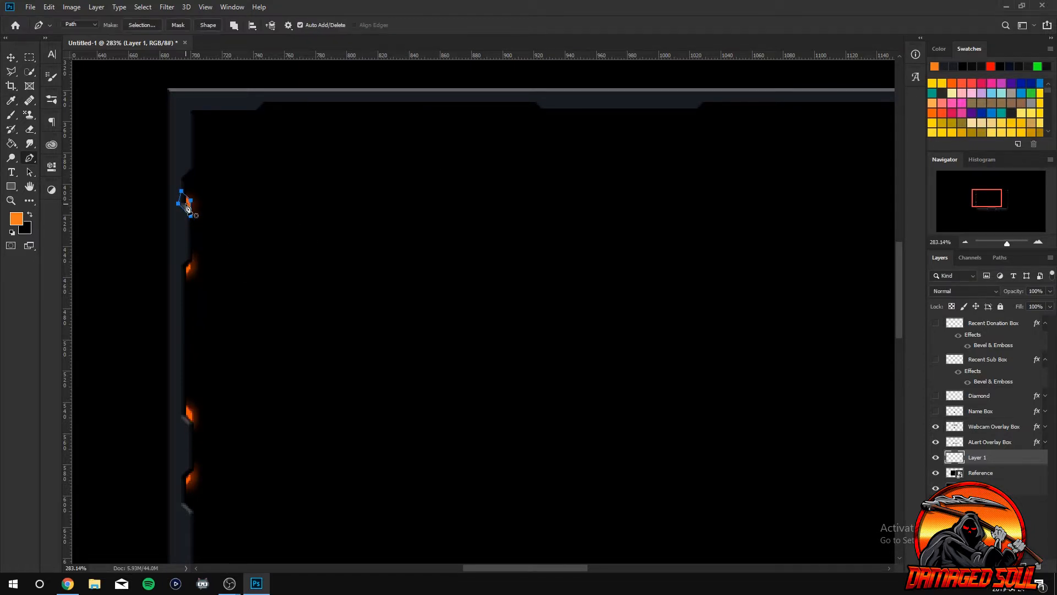
right_click(186, 204)
click(216, 220)
Draw a four-point pen path around the topmost glow notch on the frame's right edge.
scroll(548, 570, right, 2)
drag(549, 569, 620, 568)
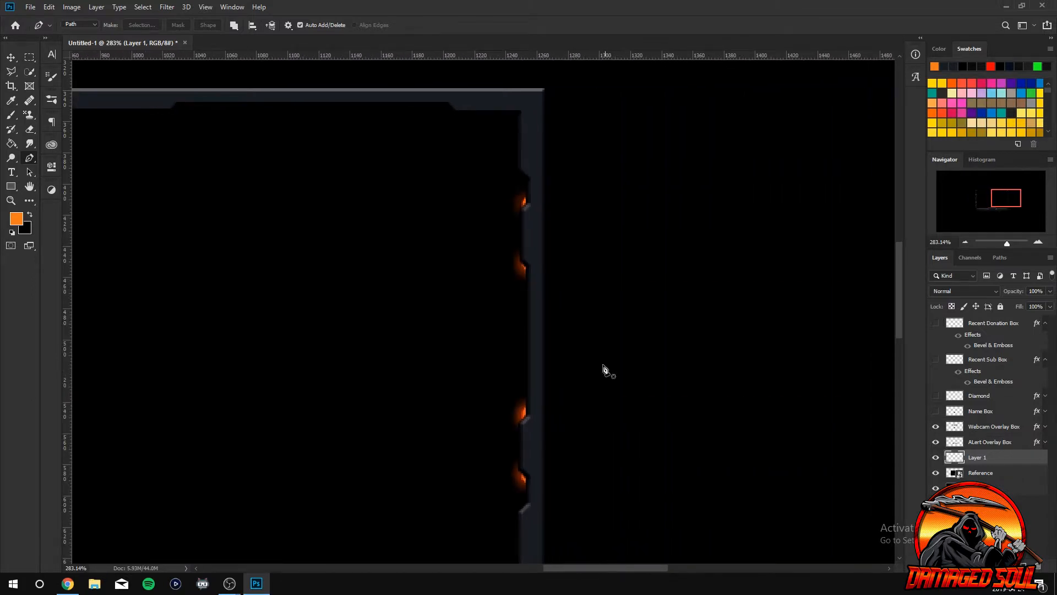
click(535, 191)
click(525, 200)
key(Escape)
click(532, 191)
click(522, 202)
click(521, 213)
click(530, 203)
Fill the topmost right notch's path with the same orange at 100% opacity and delete the path.
right_click(530, 203)
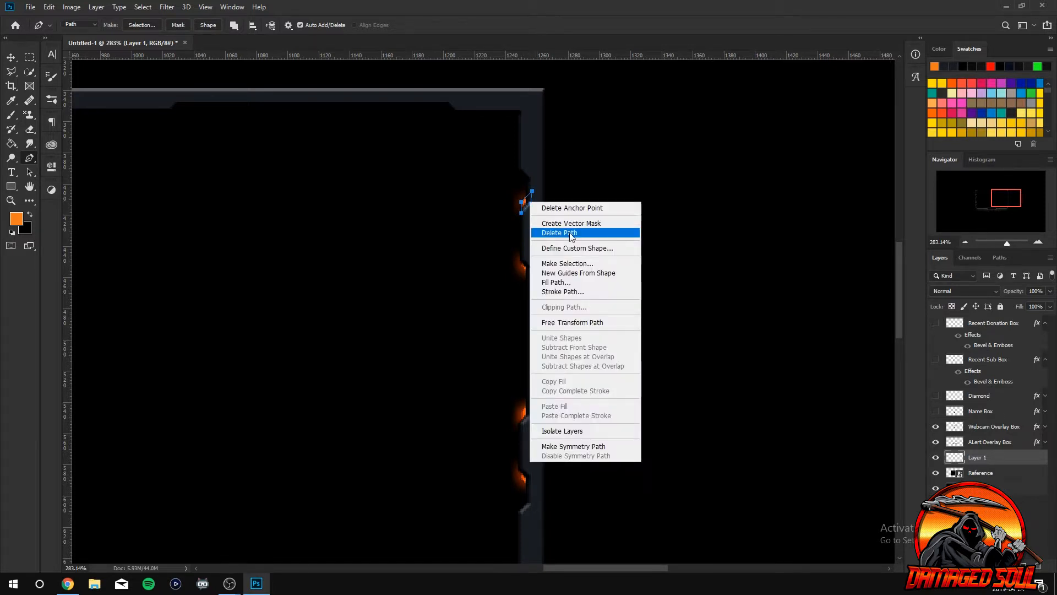
click(577, 282)
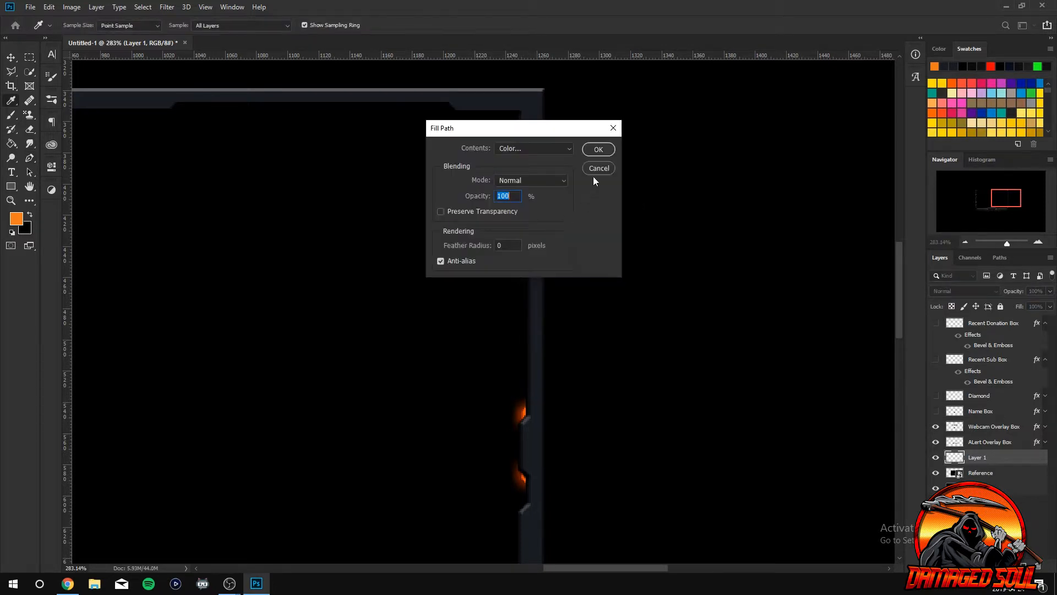
click(593, 150)
right_click(530, 201)
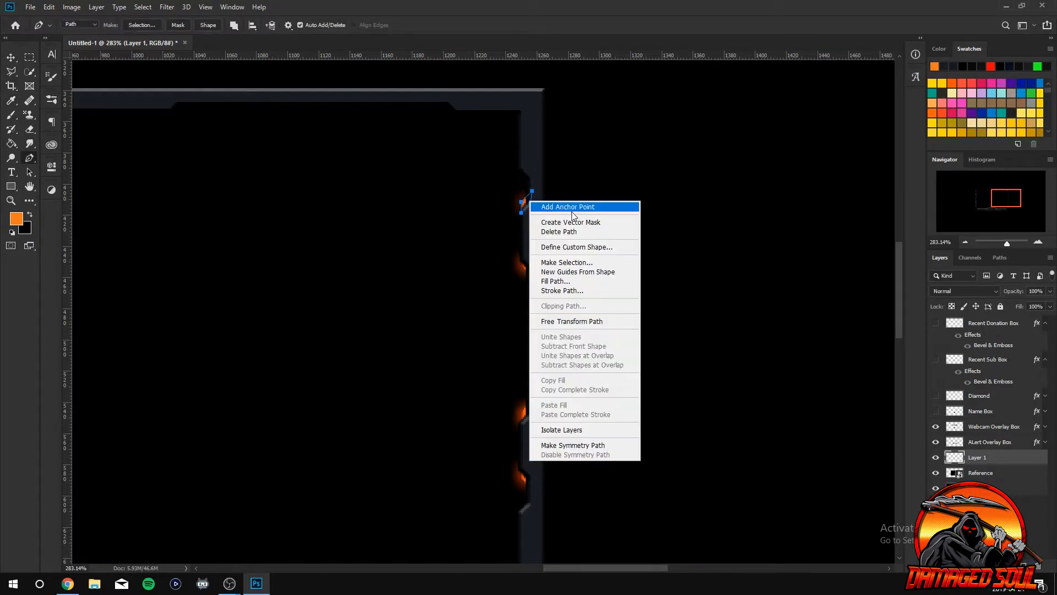
click(571, 232)
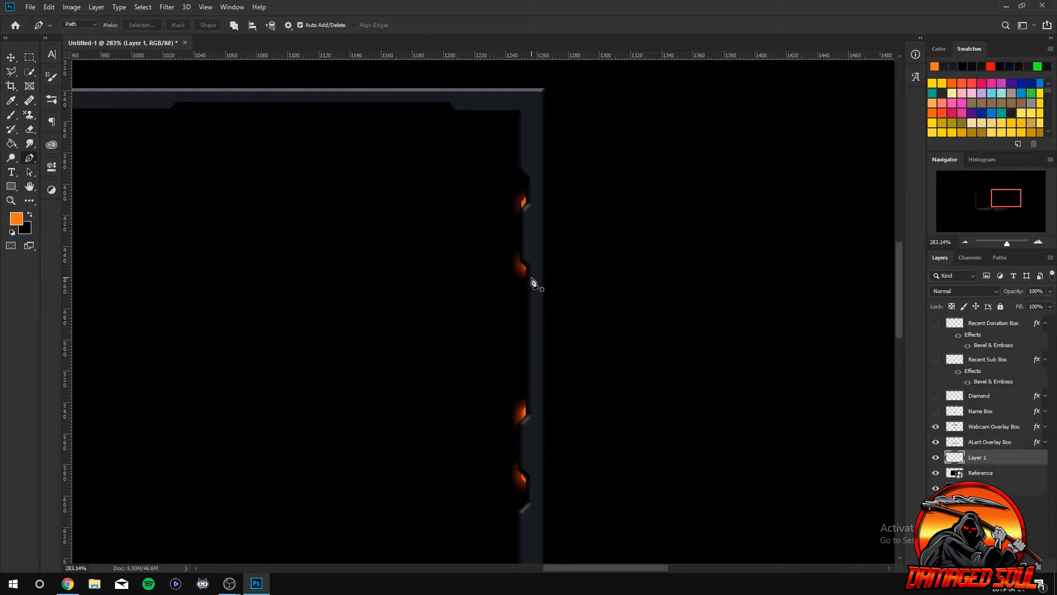
click(535, 279)
click(523, 267)
key(Escape)
Draw a four-point pen path around the second glow notch on the frame's right edge, undoing and replacing its misplaced points.
click(535, 282)
click(524, 270)
click(520, 270)
click(524, 257)
click(538, 269)
right_click(534, 272)
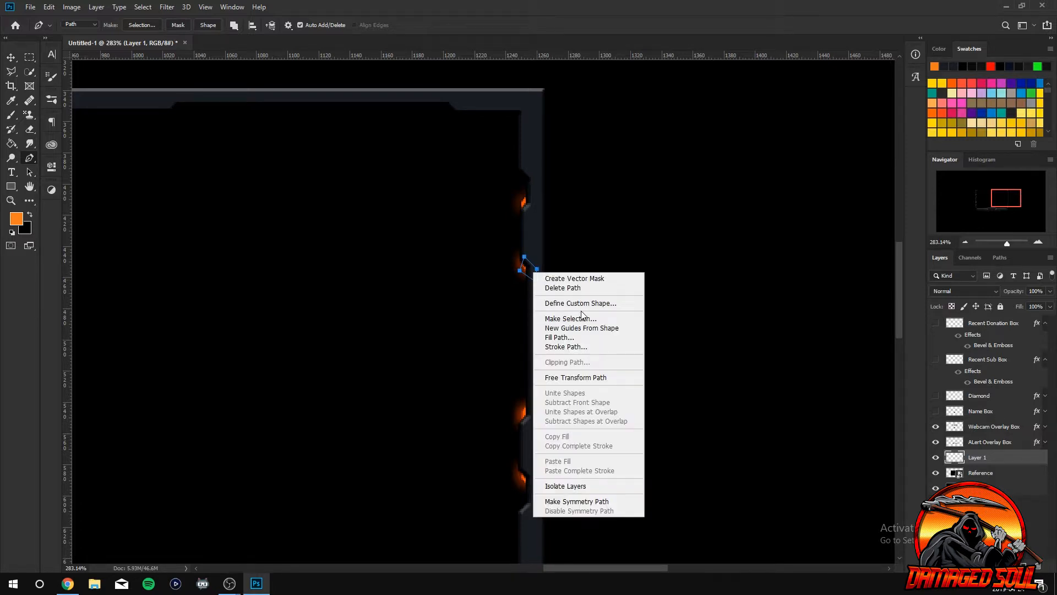
key(Escape)
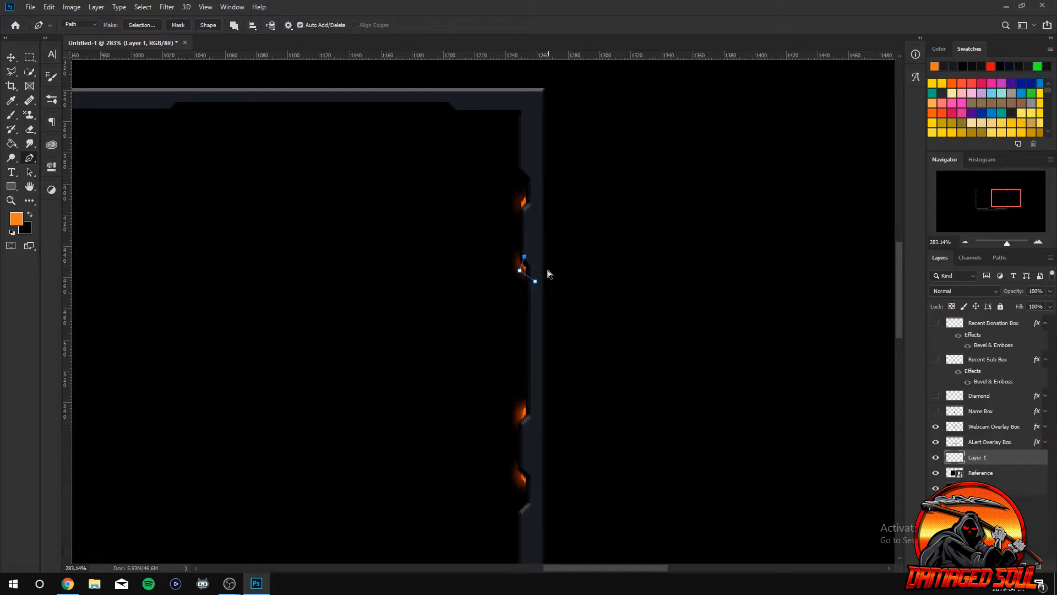
key(ctrl+z)
key(ctrl+z)
click(521, 271)
click(537, 263)
Fill the second right notch's path with the same orange and delete the path.
right_click(527, 272)
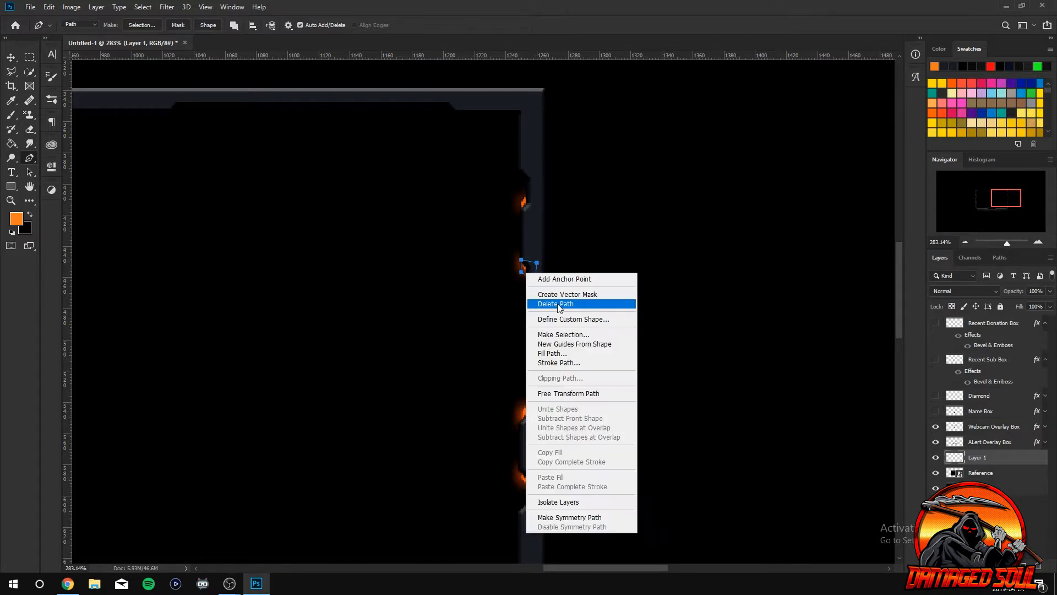
click(575, 354)
click(597, 154)
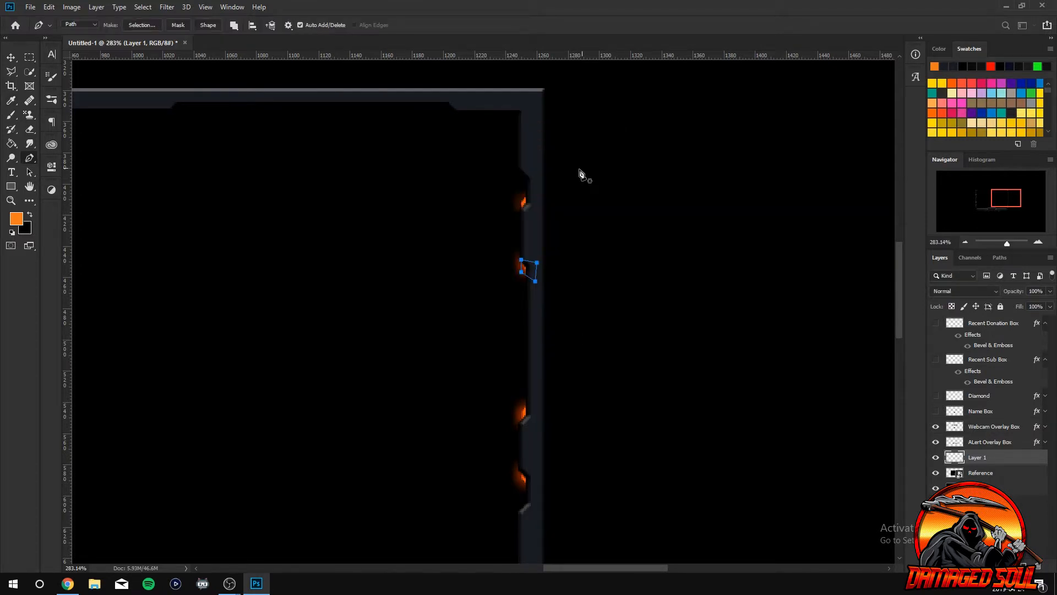
right_click(529, 271)
click(557, 286)
Draw a closed four-point pen path around the third glow notch from the top on the frame's right edge.
scroll(538, 342, down, 3)
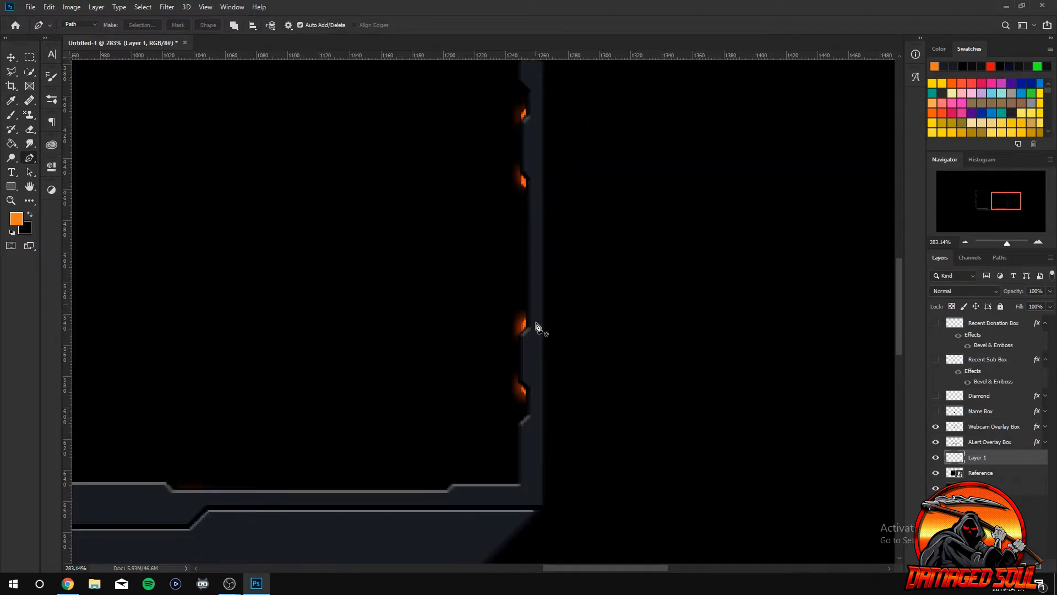
click(521, 339)
click(521, 321)
click(531, 314)
click(533, 333)
click(521, 339)
Fill the third right notch's path with the same orange at 100% opacity and delete the path.
right_click(530, 339)
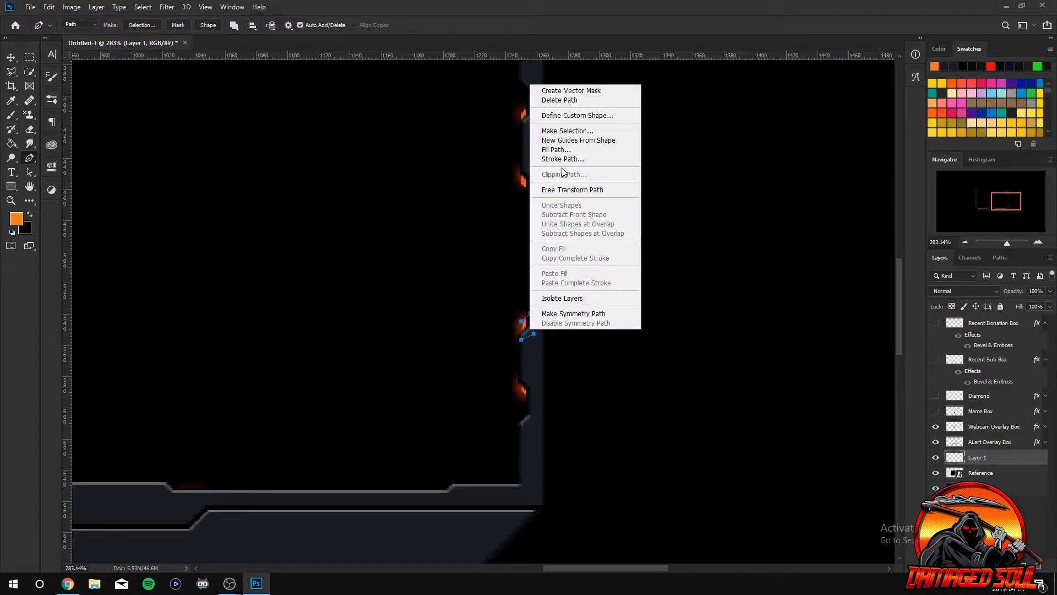
click(560, 152)
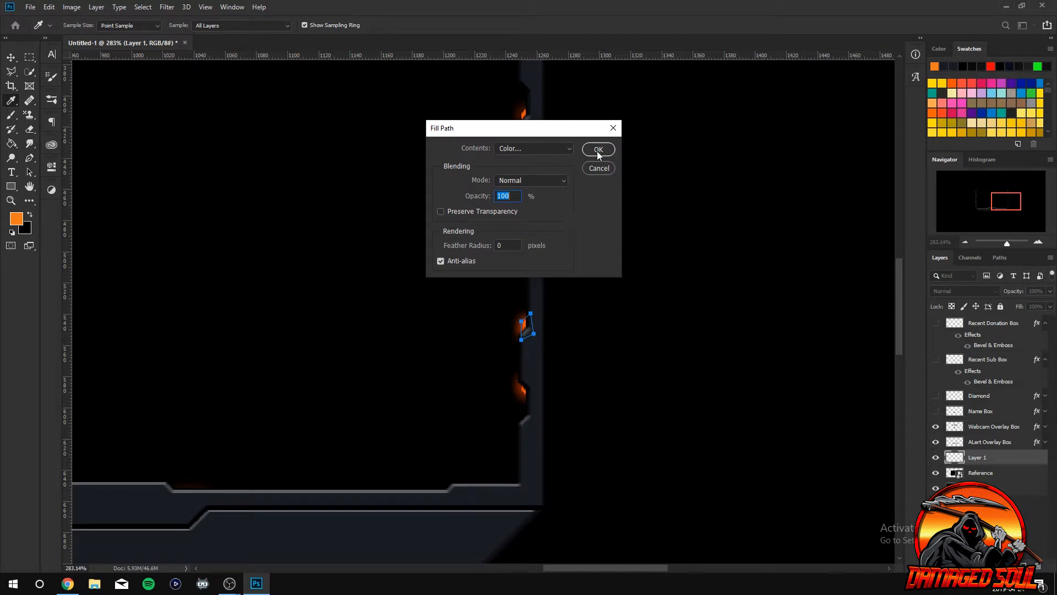
click(597, 150)
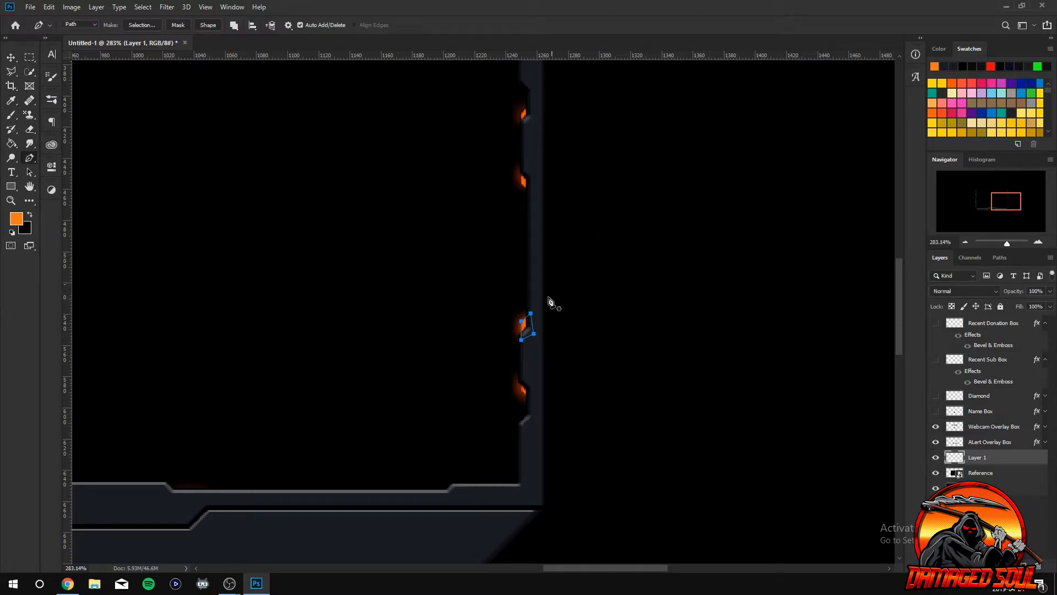
right_click(532, 331)
click(582, 340)
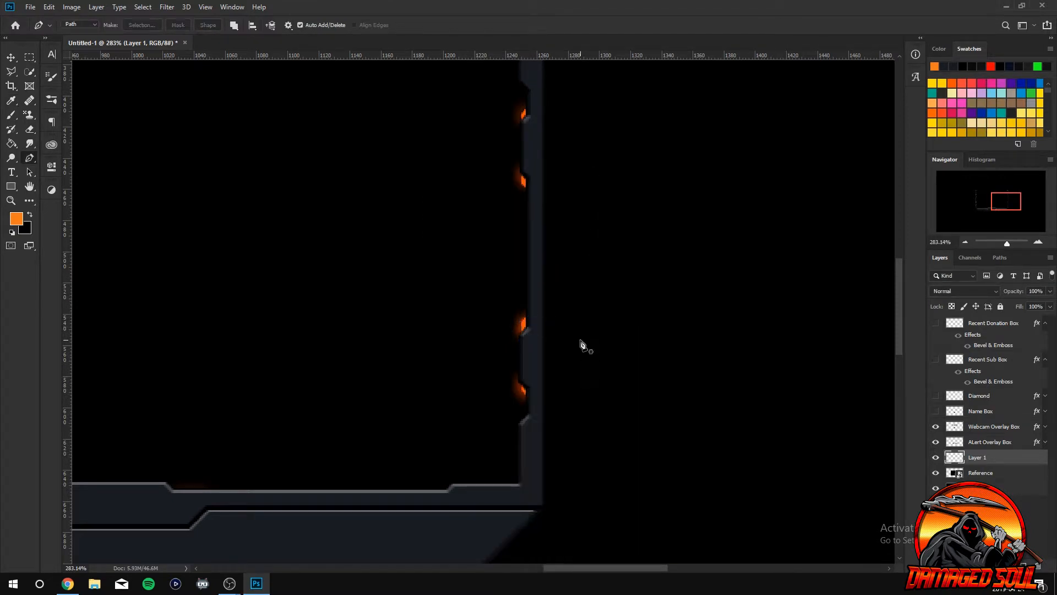
Draw a four-point pen path around the lowest glow notch on the frame's right edge.
click(521, 378)
click(521, 392)
click(528, 399)
click(522, 378)
Fill the lowest right notch's path with the same orange at 100% opacity and delete the path.
right_click(524, 385)
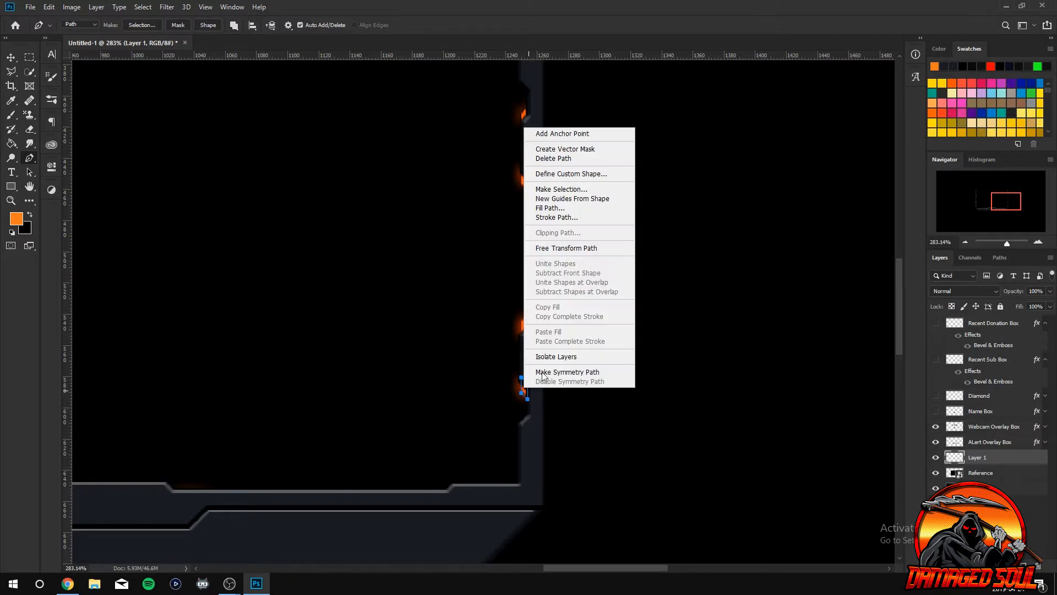
click(571, 209)
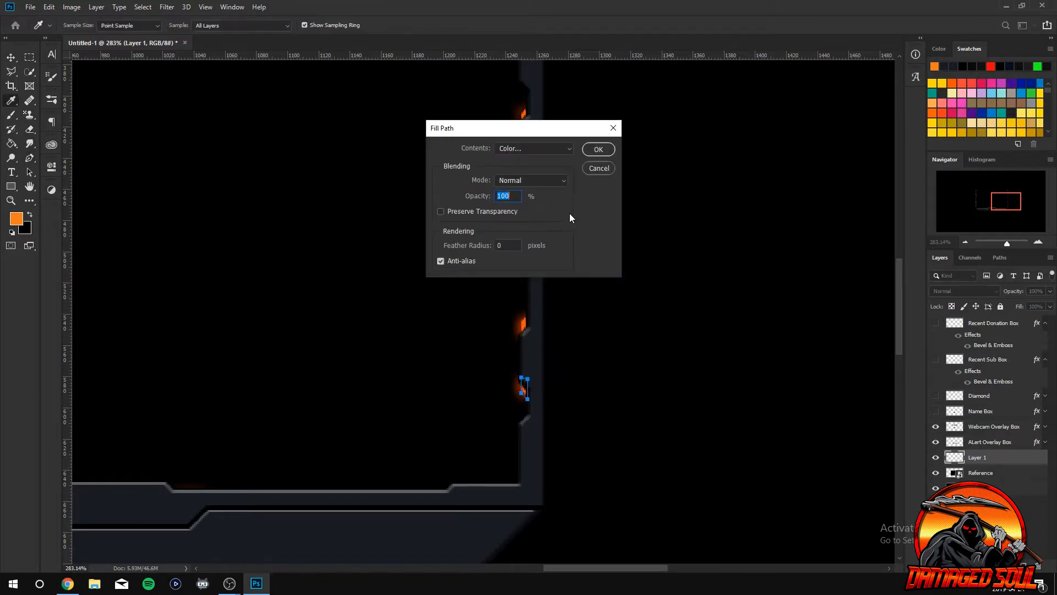
click(597, 150)
right_click(524, 391)
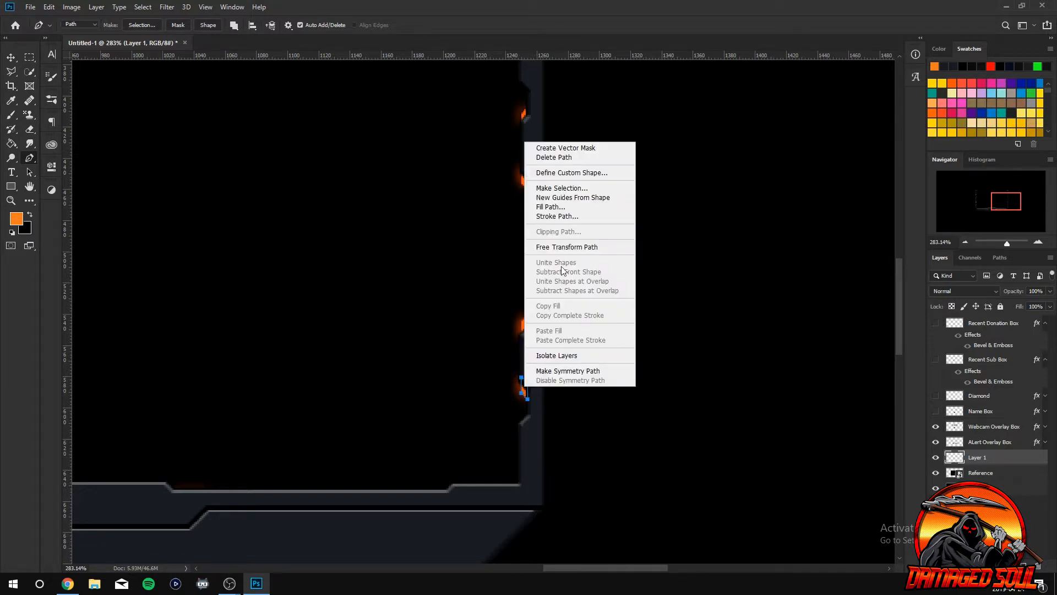
click(562, 157)
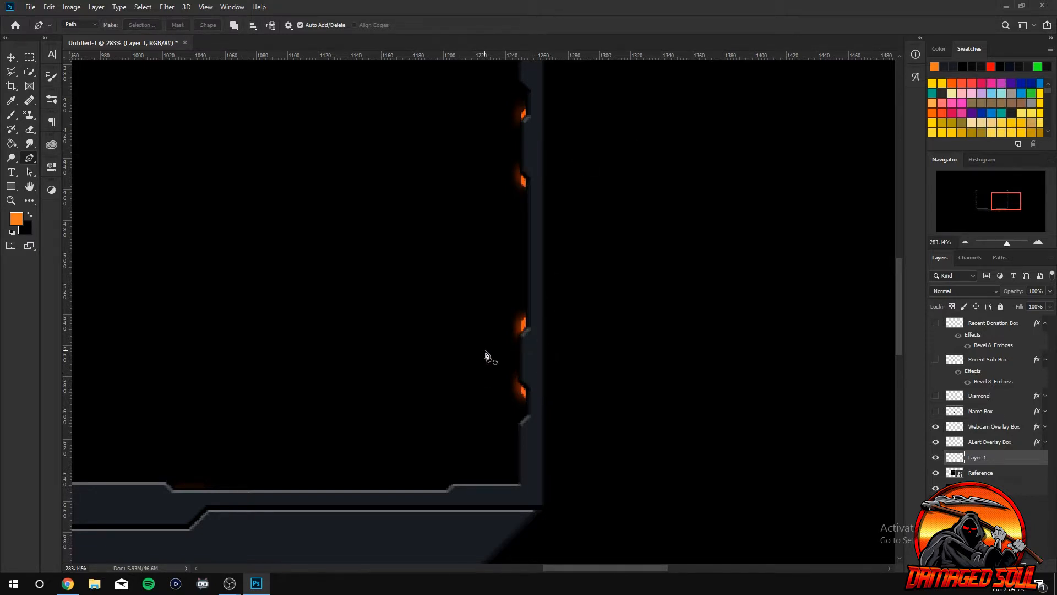
Draw a closed four-point pen path around the leftmost glow notch on the lower edge of the alert box.
scroll(485, 356, down, 5)
drag(590, 567, 541, 570)
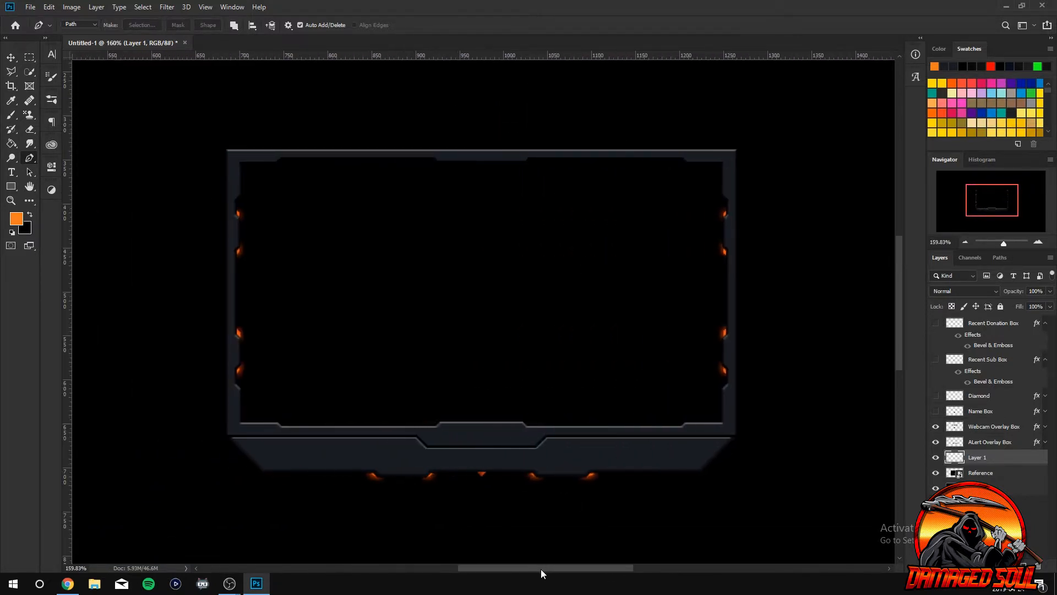
scroll(402, 451, down, 3)
scroll(438, 354, up, 5)
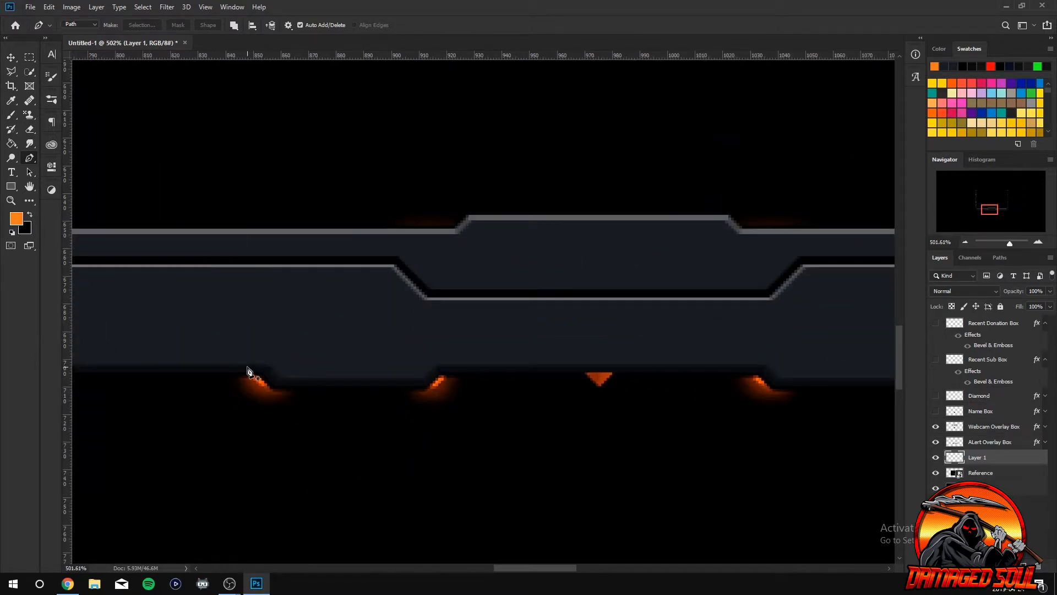
click(247, 367)
click(286, 389)
click(286, 366)
click(247, 366)
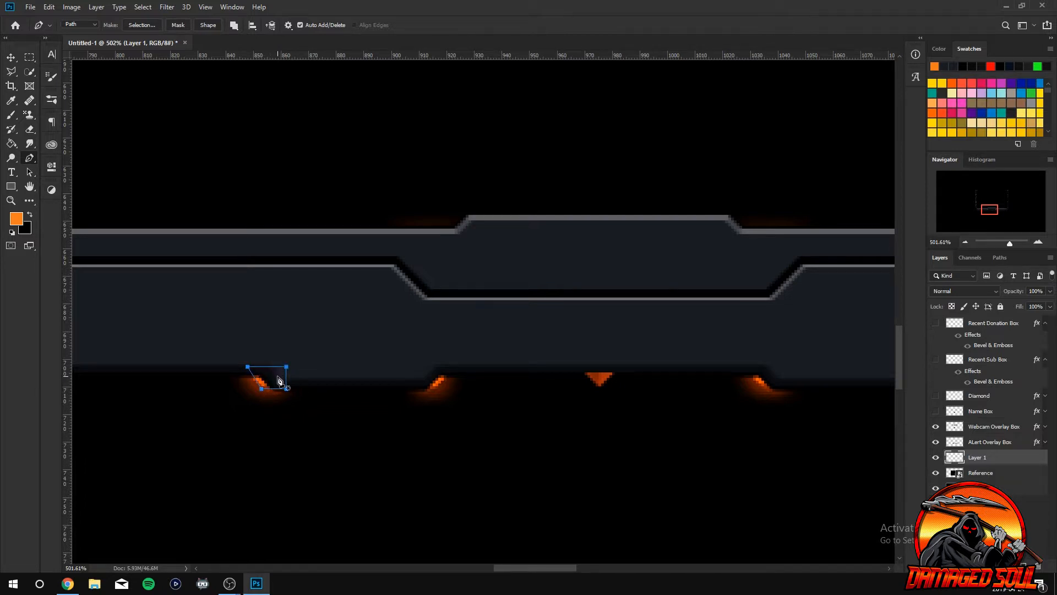
Fill the leftmost lower notch's path with the same orange at 100% opacity and delete the path.
right_click(276, 389)
click(330, 194)
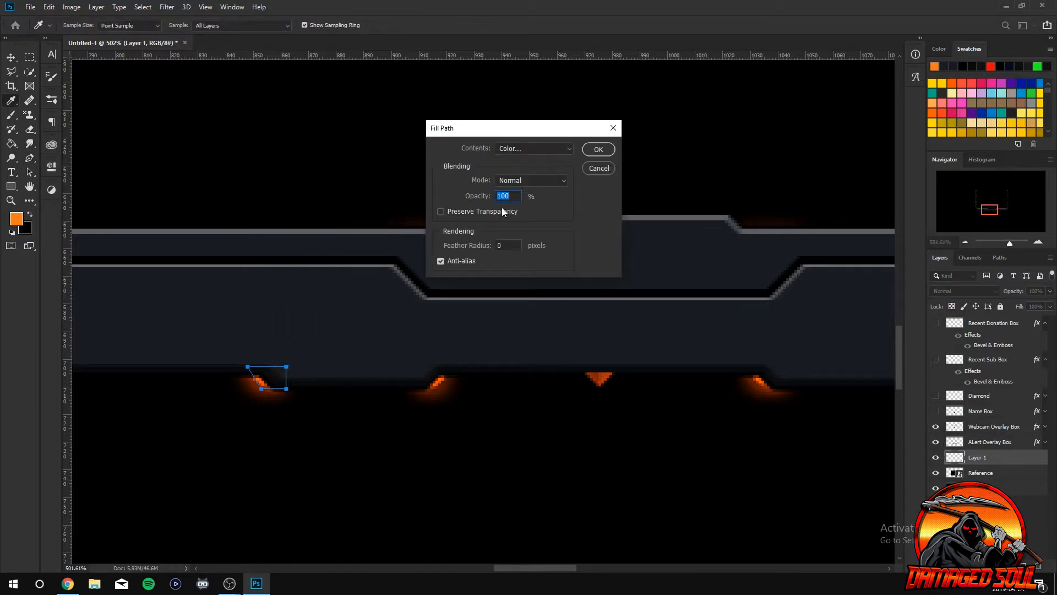
click(598, 149)
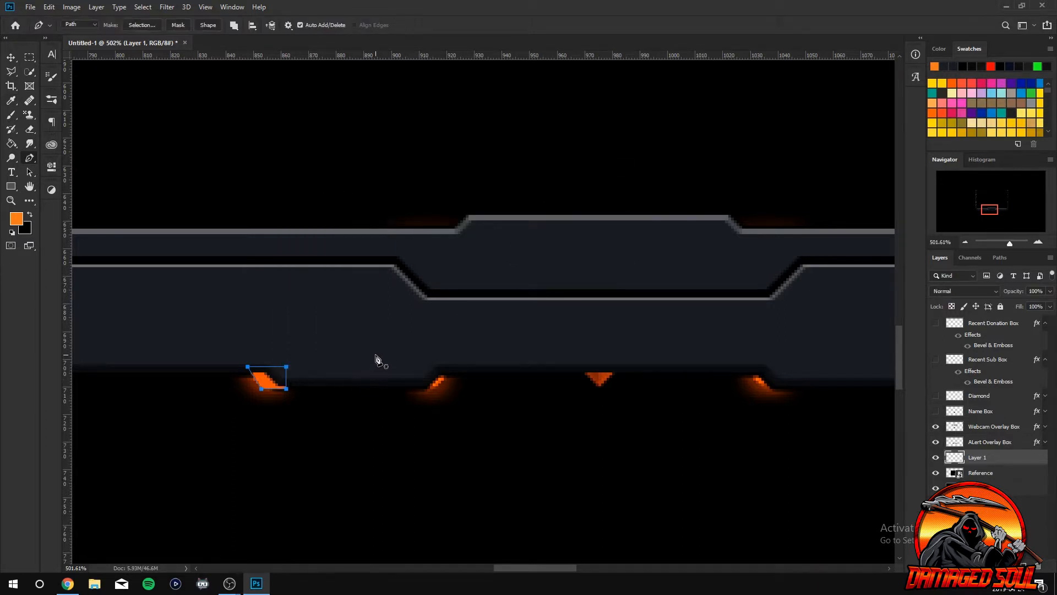
key(v)
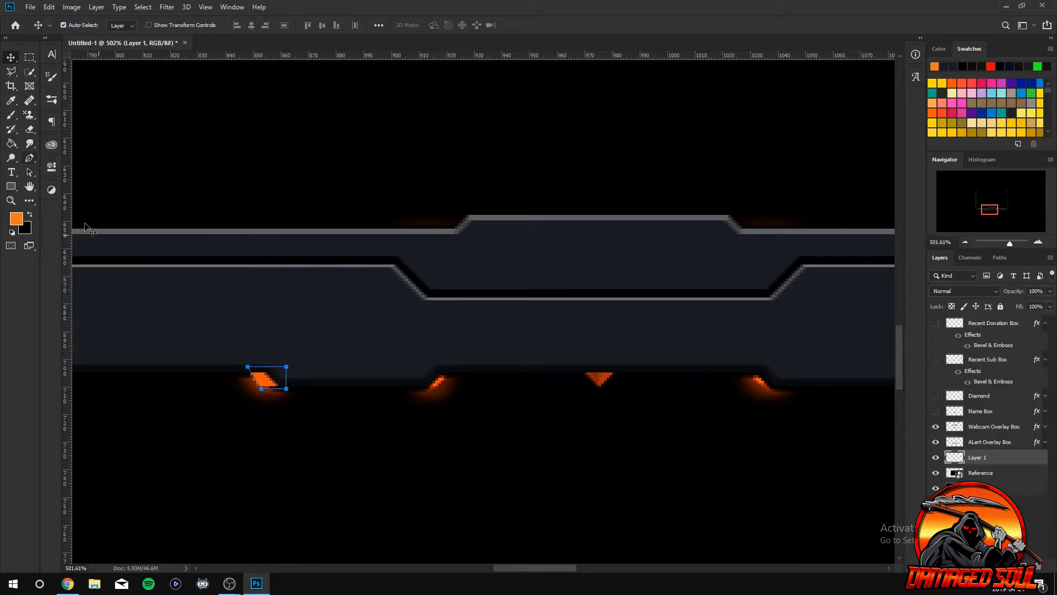
click(30, 158)
right_click(273, 378)
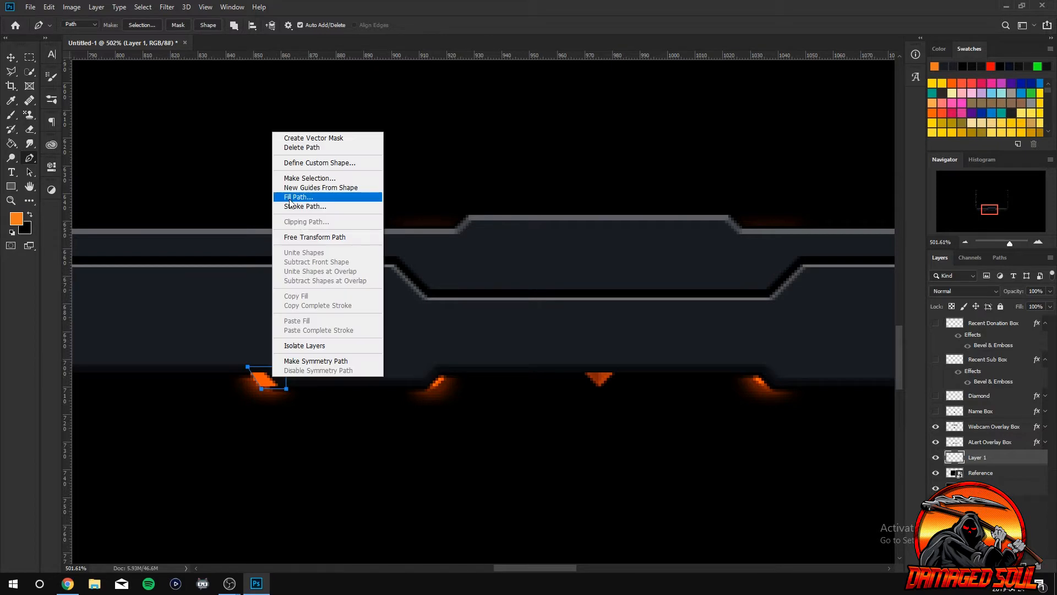
click(294, 148)
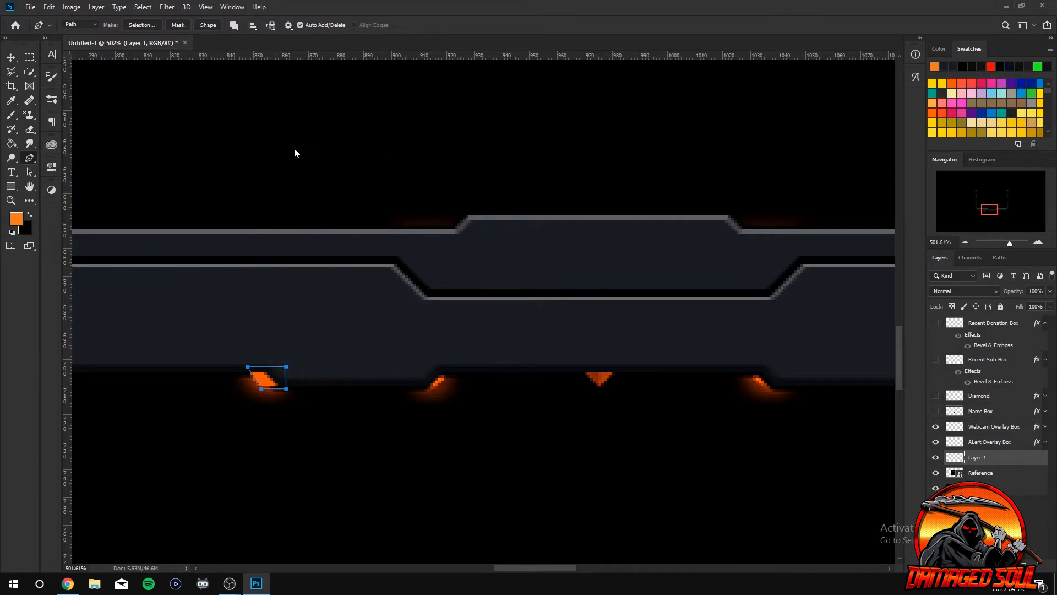
Draw a four-point pen path around the second glow notch from the left on the alert box's lower edge.
click(419, 386)
click(465, 369)
click(424, 369)
Fill the second lower notch's path with the same orange at 100% opacity and delete the path.
right_click(430, 379)
click(457, 203)
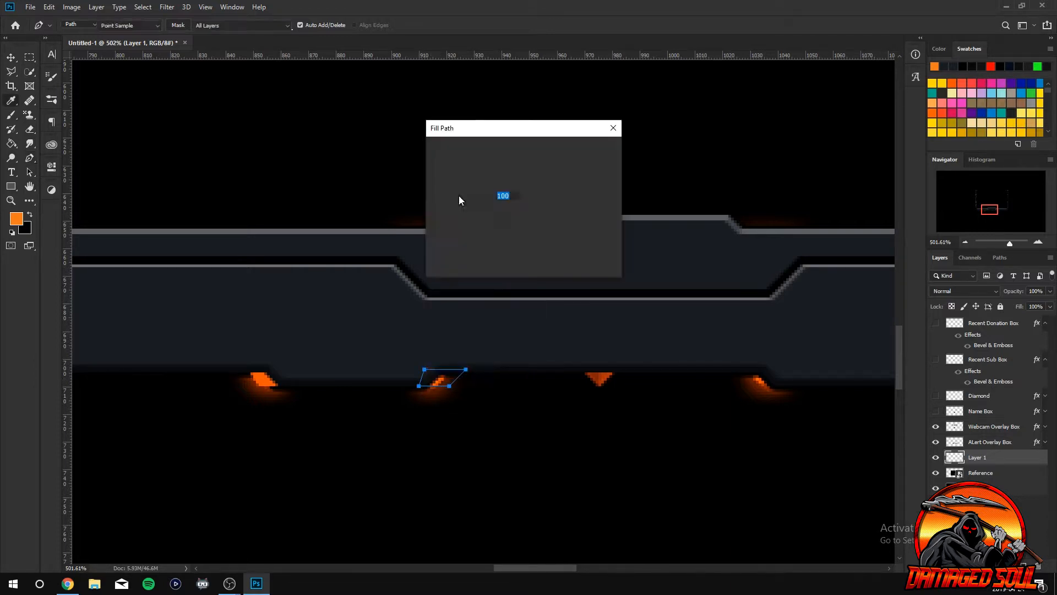
click(598, 150)
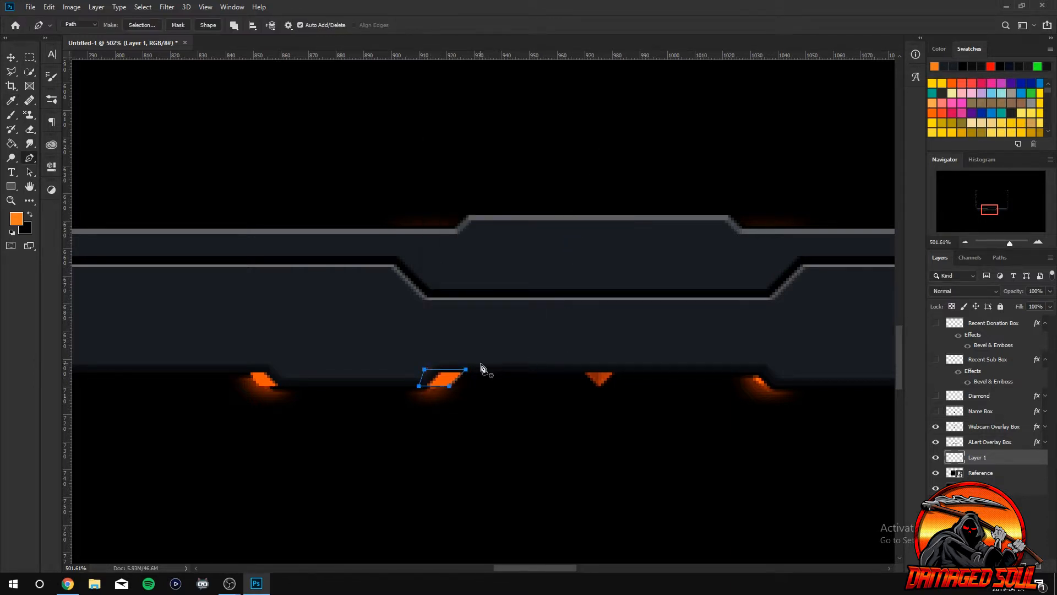
right_click(439, 383)
click(468, 148)
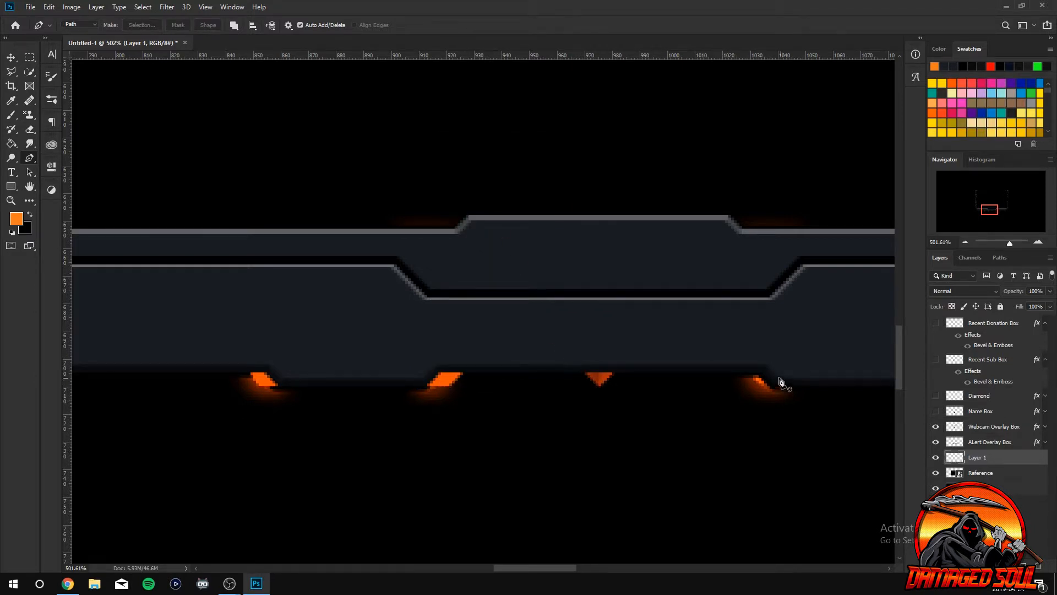
Draw a four-point pen path around the glow notch just right of the small central triangle on the lower edge.
click(736, 366)
click(756, 386)
click(736, 366)
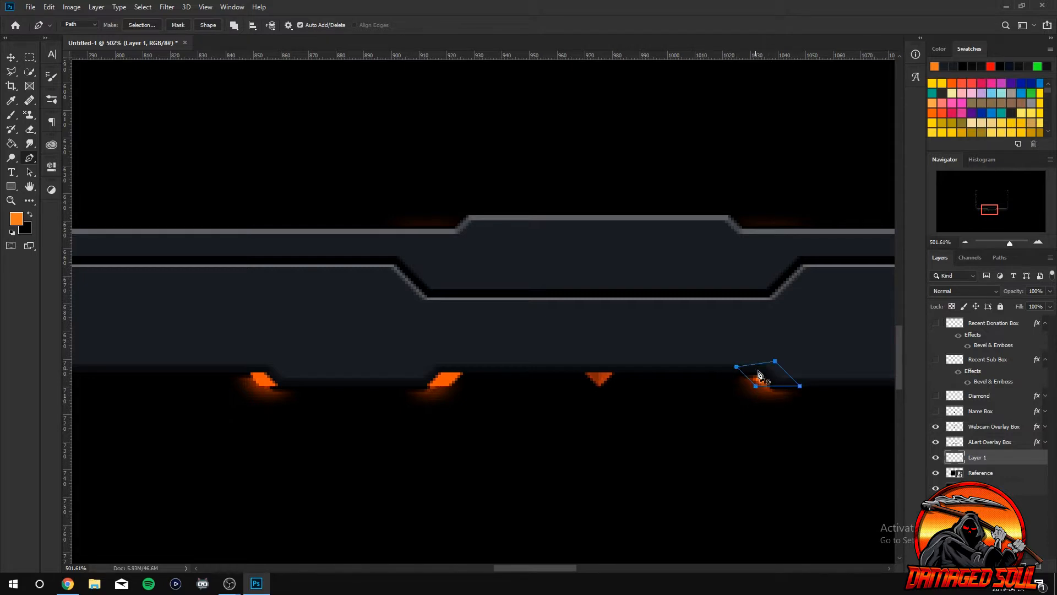
Fill the path of the notch right of the central triangle with the same orange at 100% opacity.
right_click(762, 370)
click(808, 200)
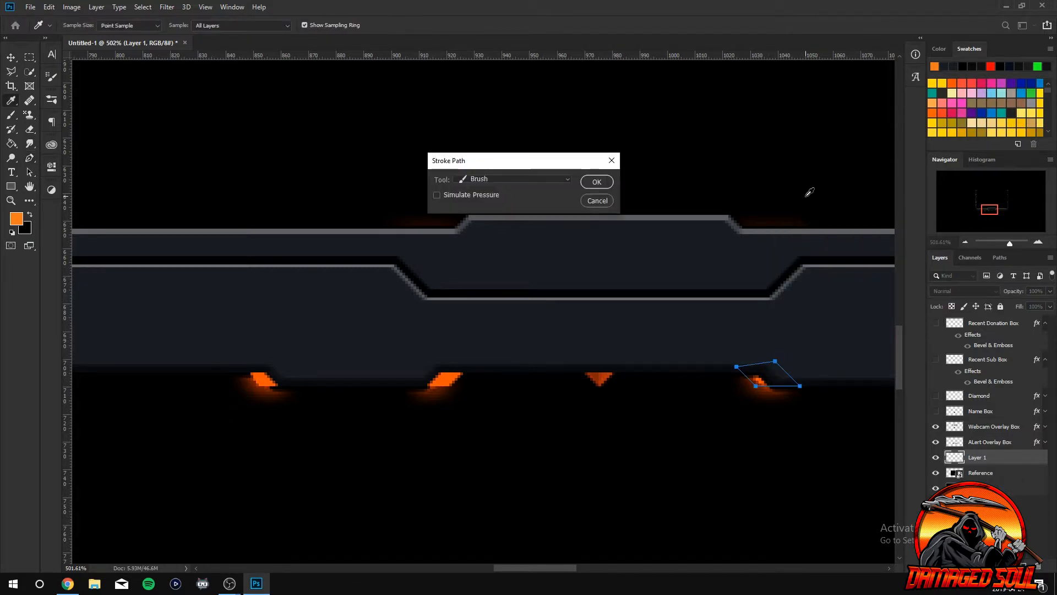
click(598, 201)
right_click(764, 379)
click(789, 200)
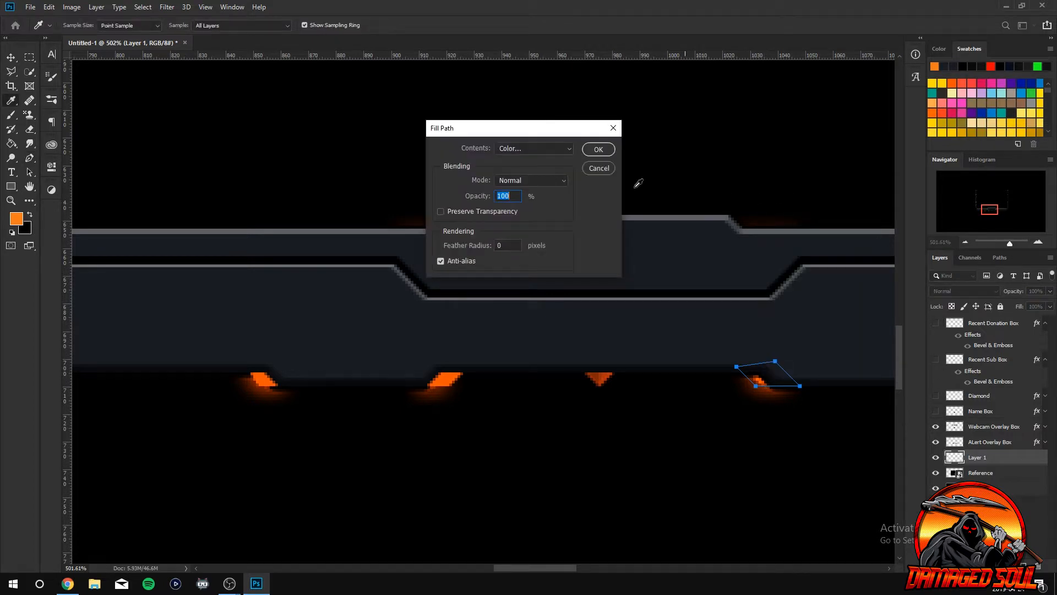
click(594, 150)
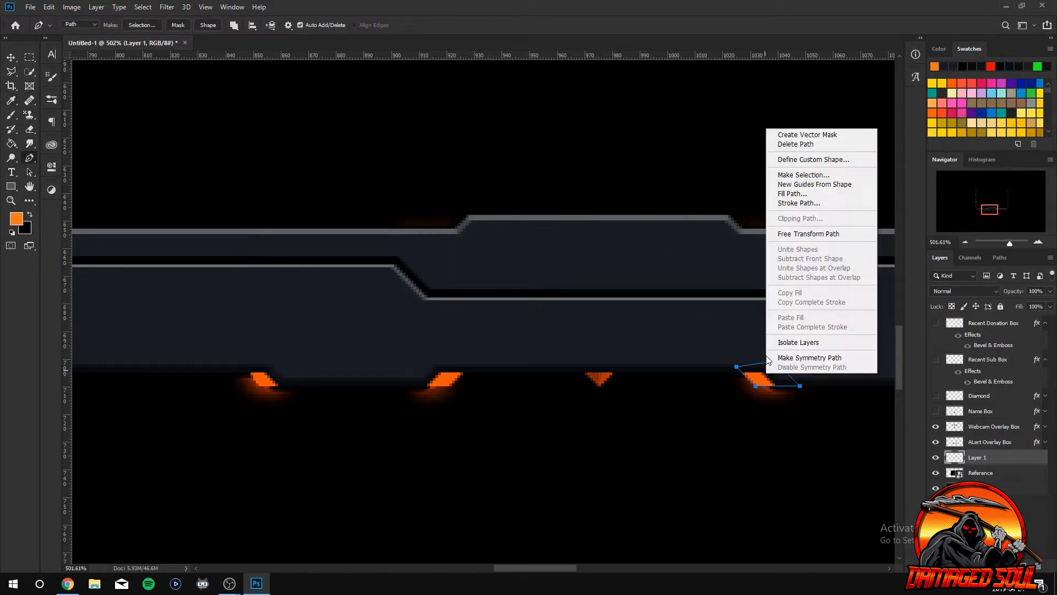
Delete the filled notch's path and draw a four-point pen path around the rightmost glow notch on the alert box's lower edge.
right_click(765, 372)
click(810, 144)
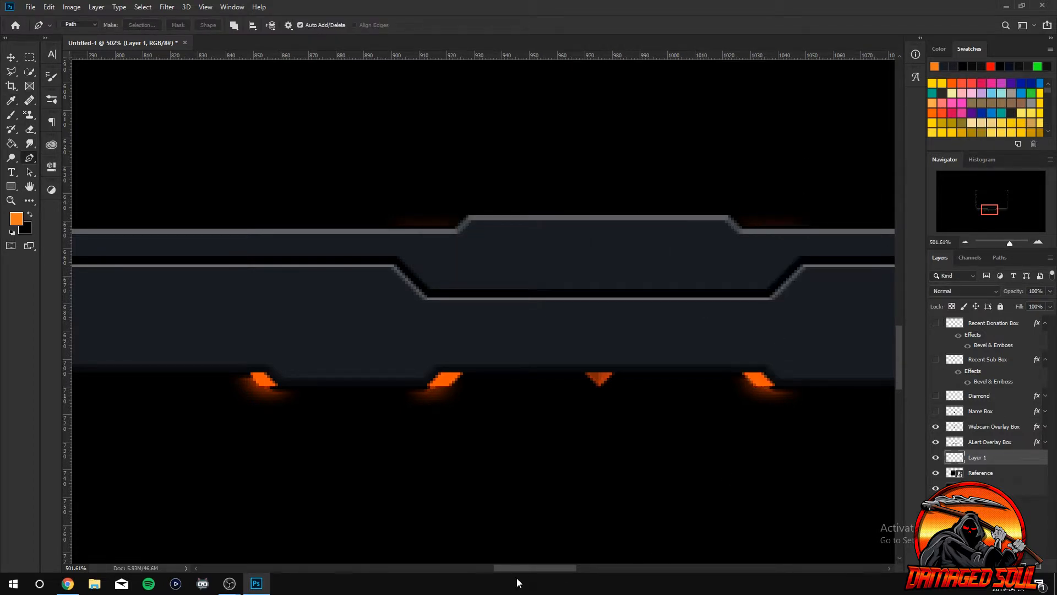
drag(532, 573, 583, 572)
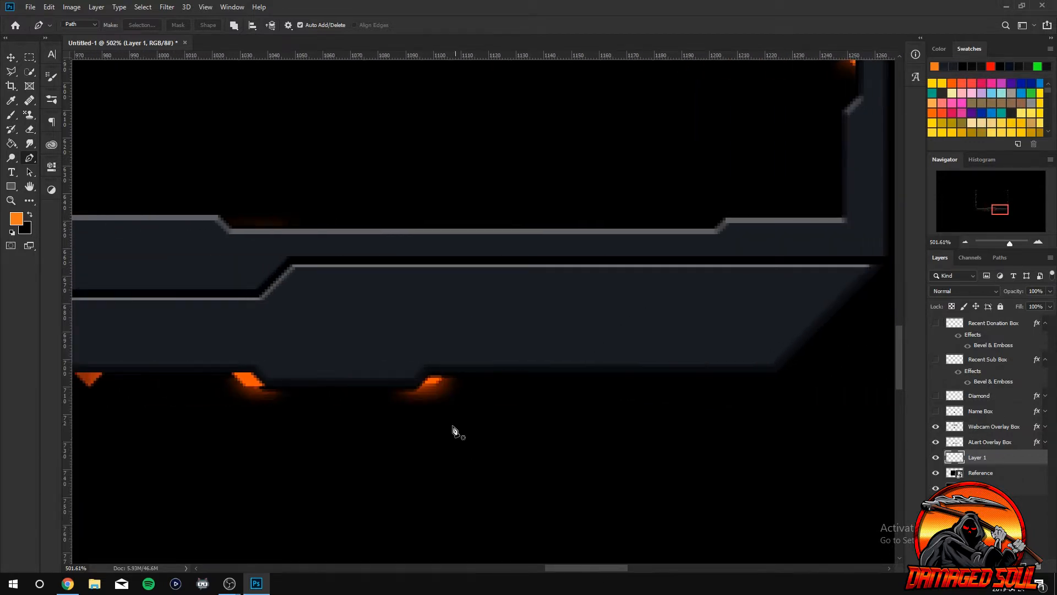
click(413, 386)
click(458, 364)
click(417, 364)
click(414, 386)
Fill the rightmost lower notch's path with the same orange at 100% opacity and delete the path.
right_click(417, 390)
click(484, 205)
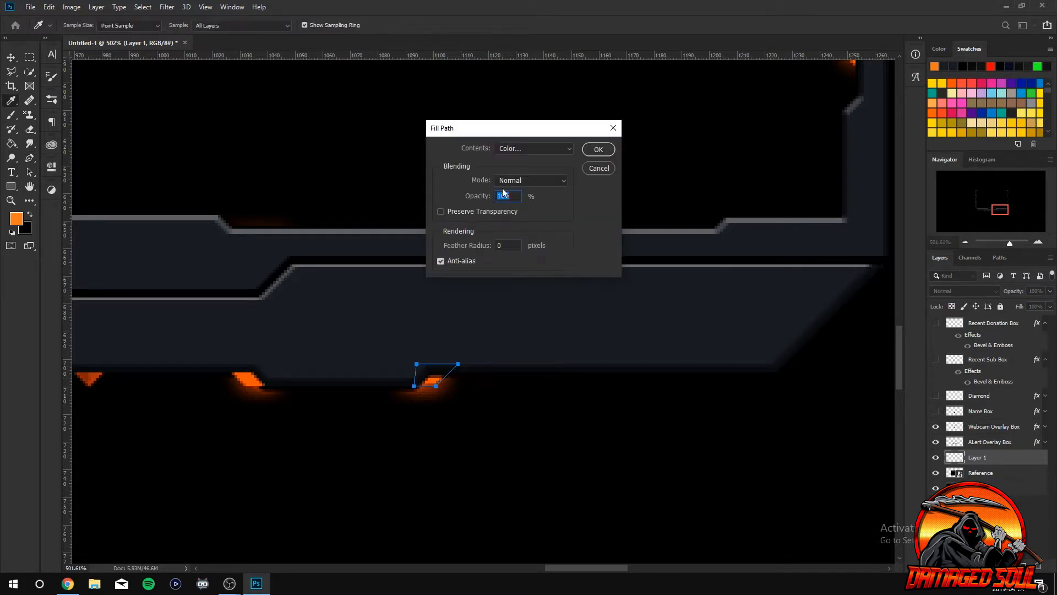
click(592, 150)
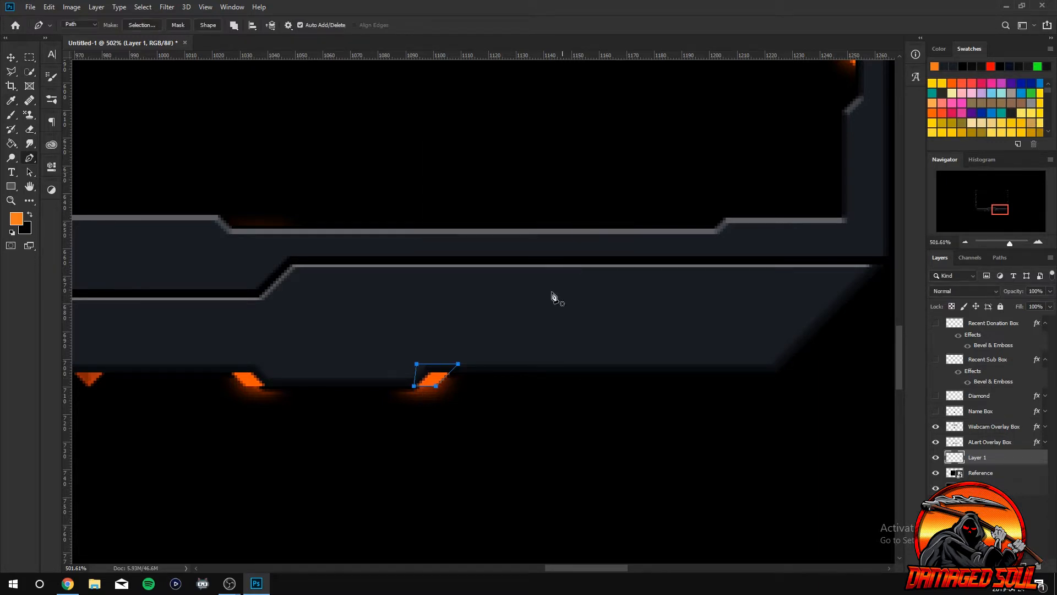
right_click(422, 376)
click(463, 143)
Rename Layer 1 to Orange Lights.
double_click(974, 458)
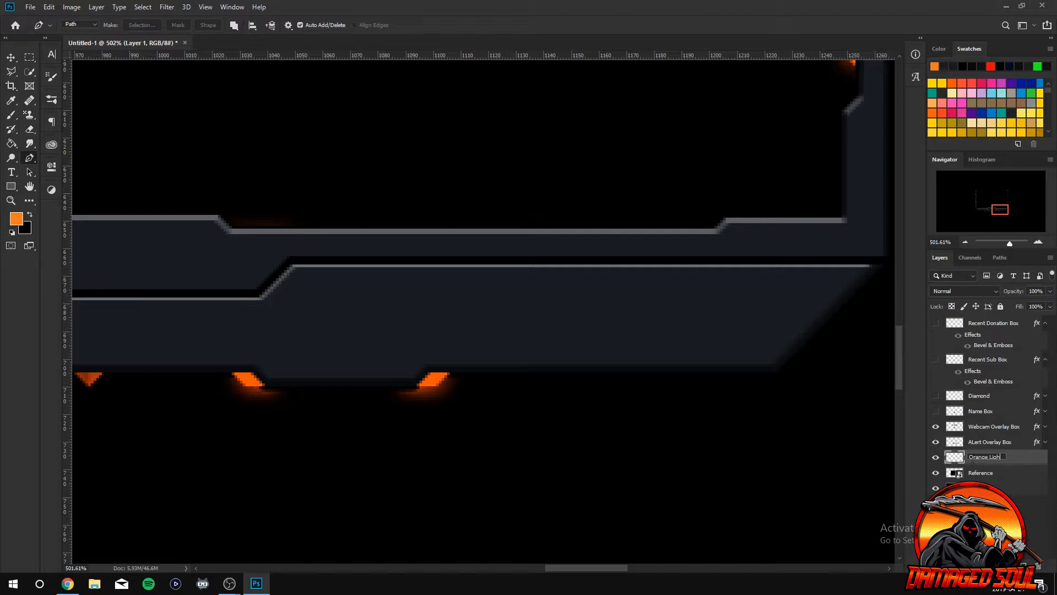
key(Return)
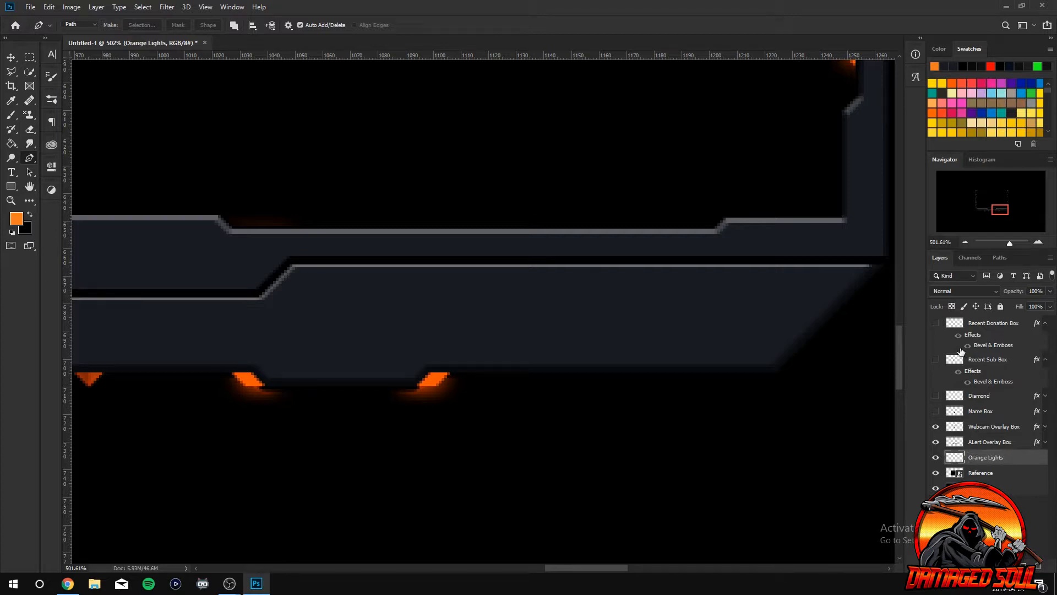
Hide the Reference layer and show the Name Box, Diamond, Recent Sub Box and Recent Donation Box layers.
scroll(572, 568, left, 5)
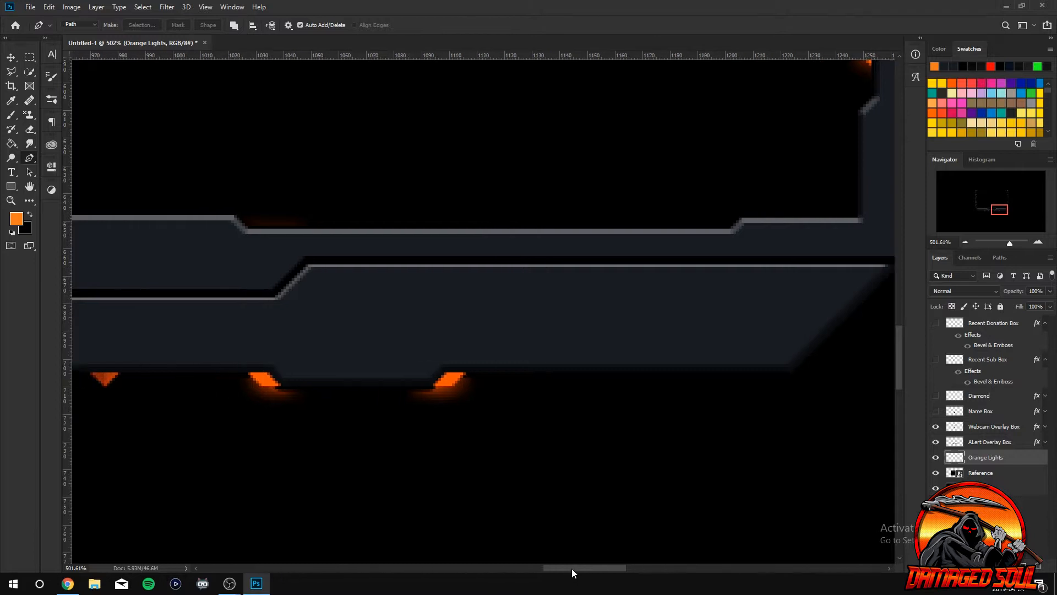
scroll(238, 369, down, 5)
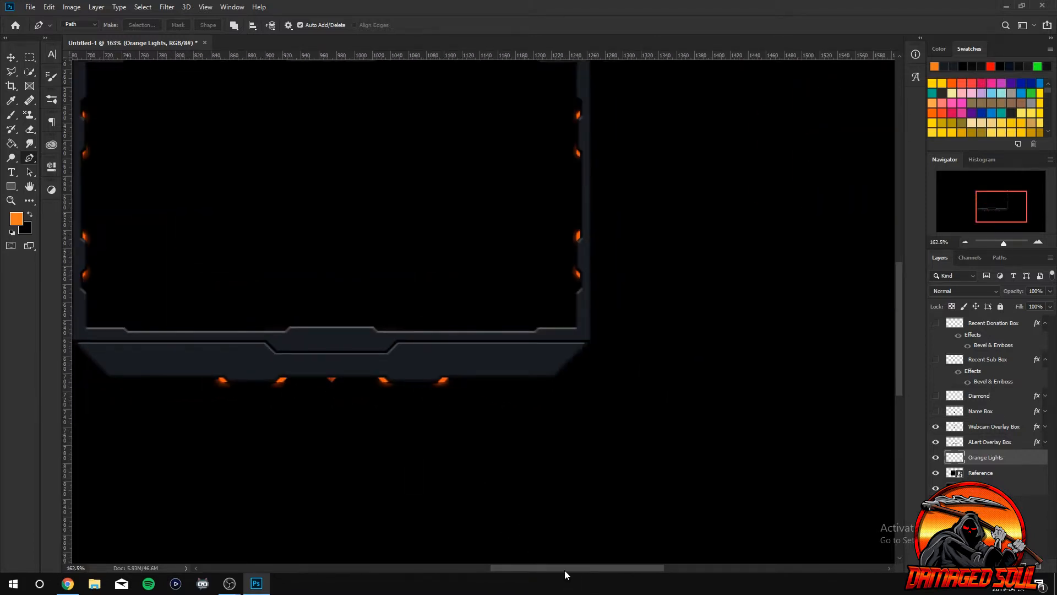
scroll(565, 574, left, 4)
scroll(500, 337, down, 2)
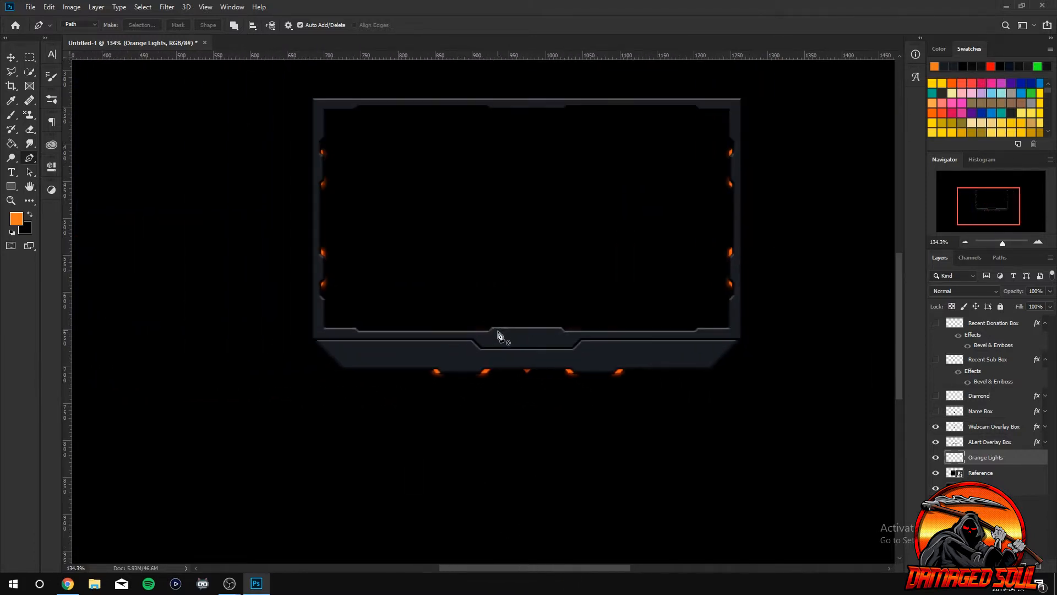
click(936, 474)
drag(937, 410, 936, 324)
scroll(593, 416, up, 2)
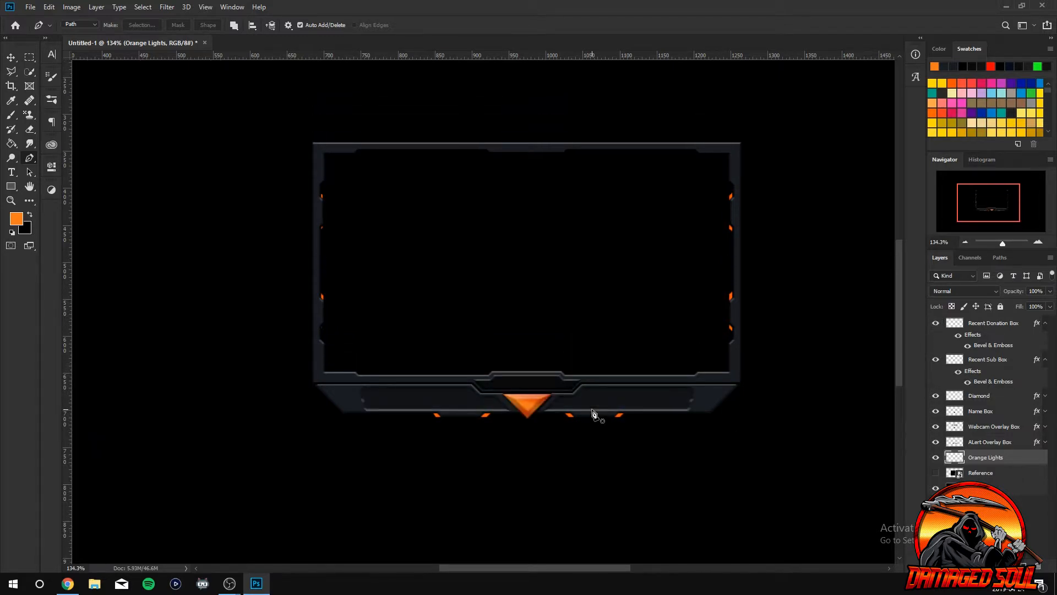
Draw a four-point pen path around the partly filled second notch from the top on the webcam frame's left side.
scroll(592, 414, up, 1)
scroll(614, 428, up, 2)
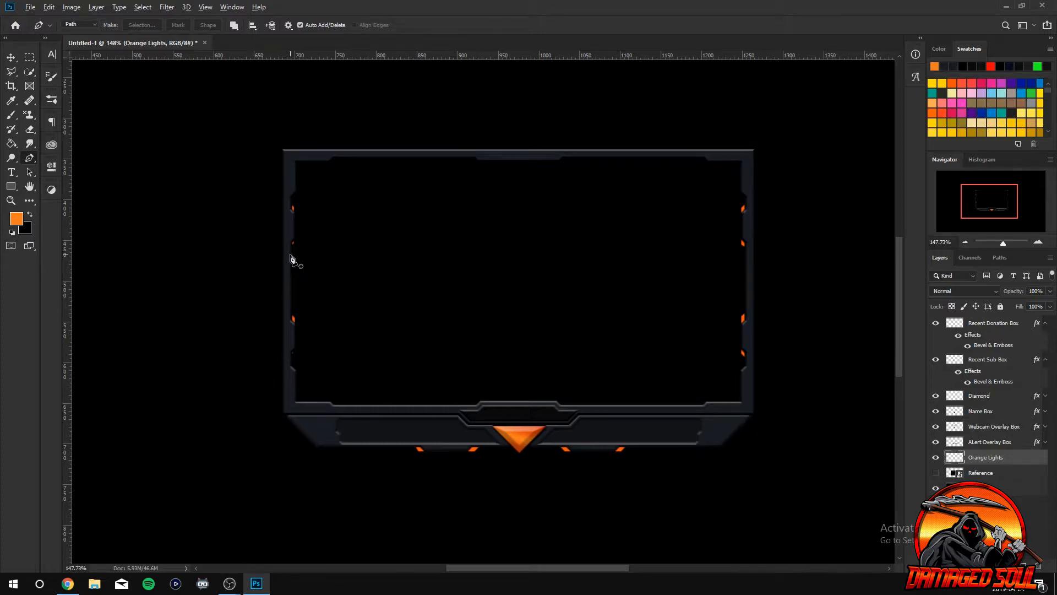
scroll(292, 260, up, 8)
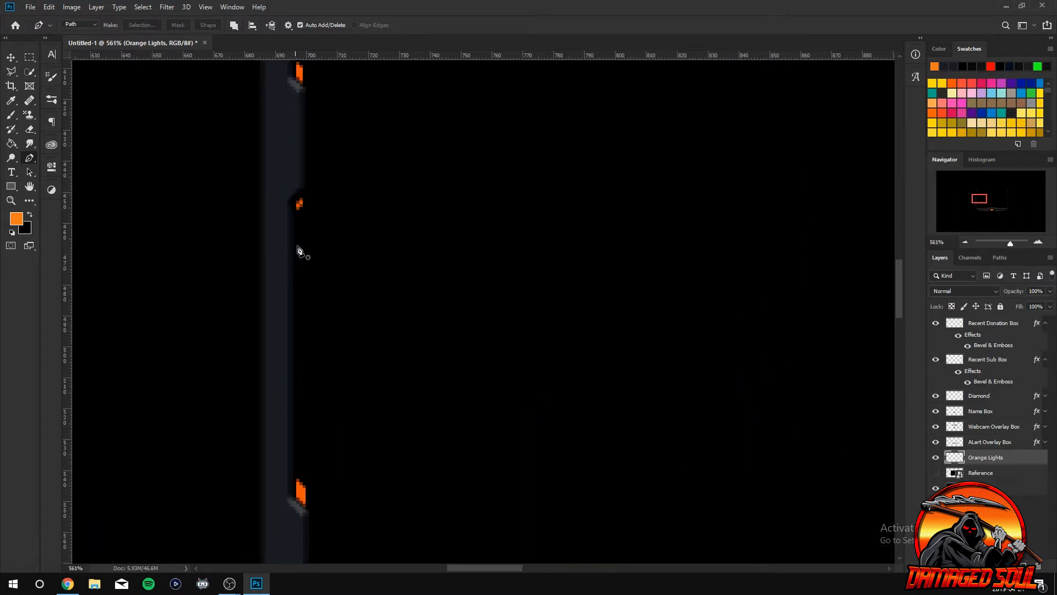
click(286, 219)
click(306, 210)
click(306, 182)
click(281, 182)
click(287, 219)
Fill the second left notch's path with the same orange and delete the path.
right_click(292, 201)
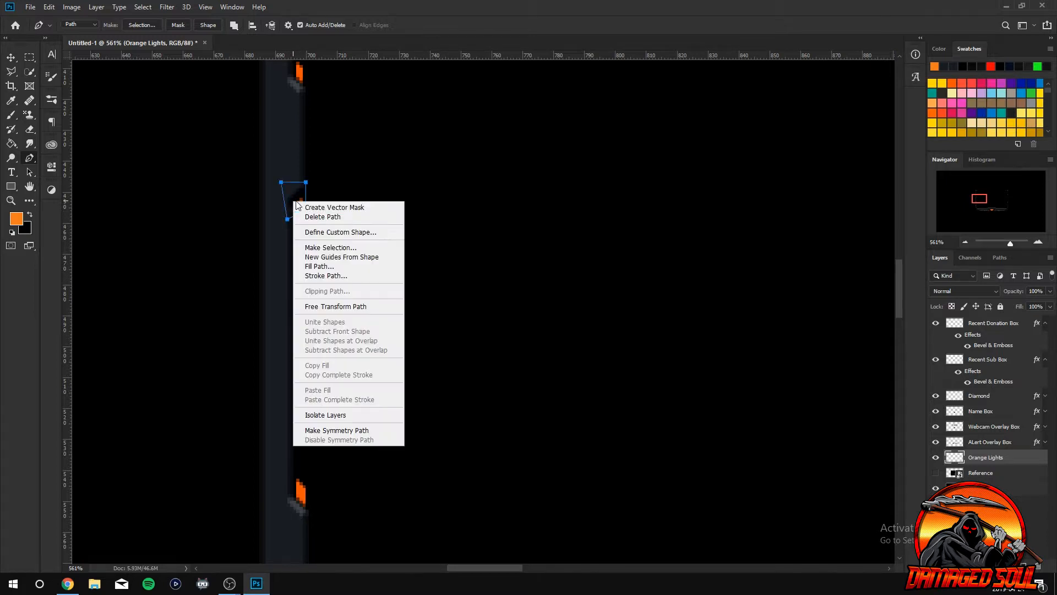
click(338, 266)
click(599, 150)
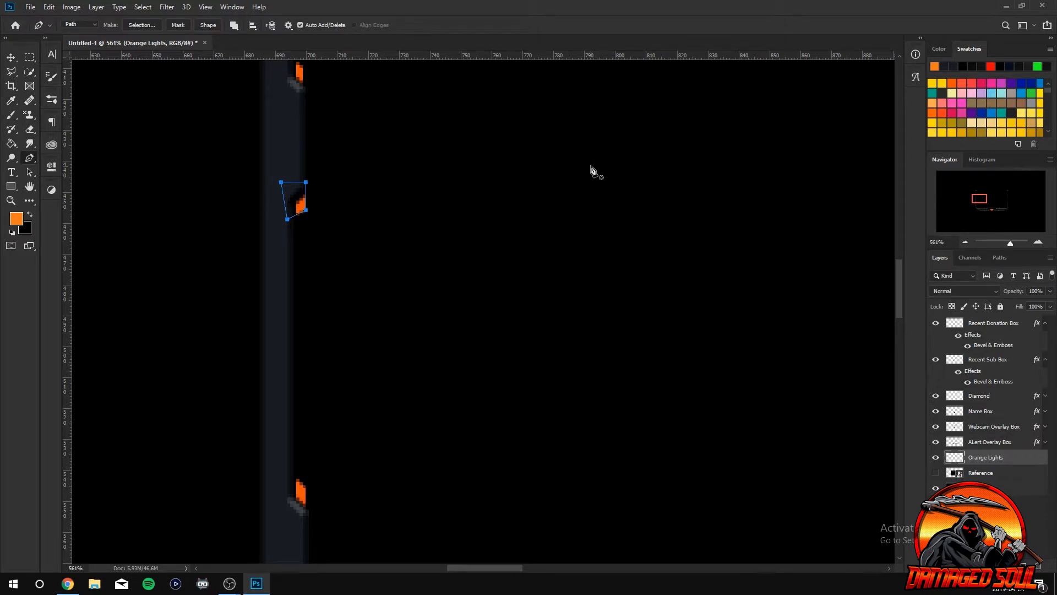
key(v)
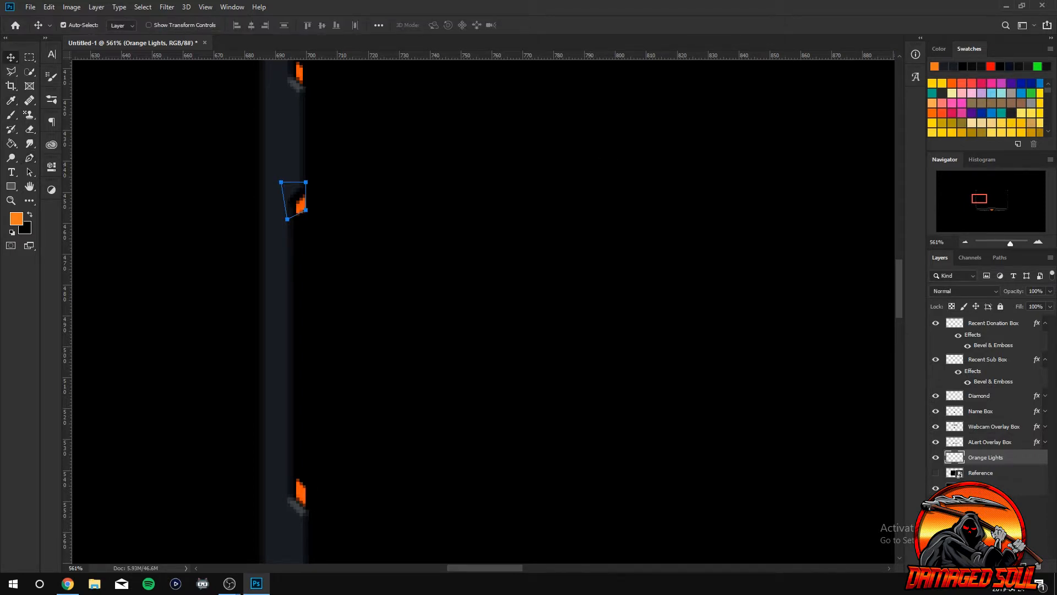
right_click(296, 205)
click(301, 196)
key(p)
right_click(297, 202)
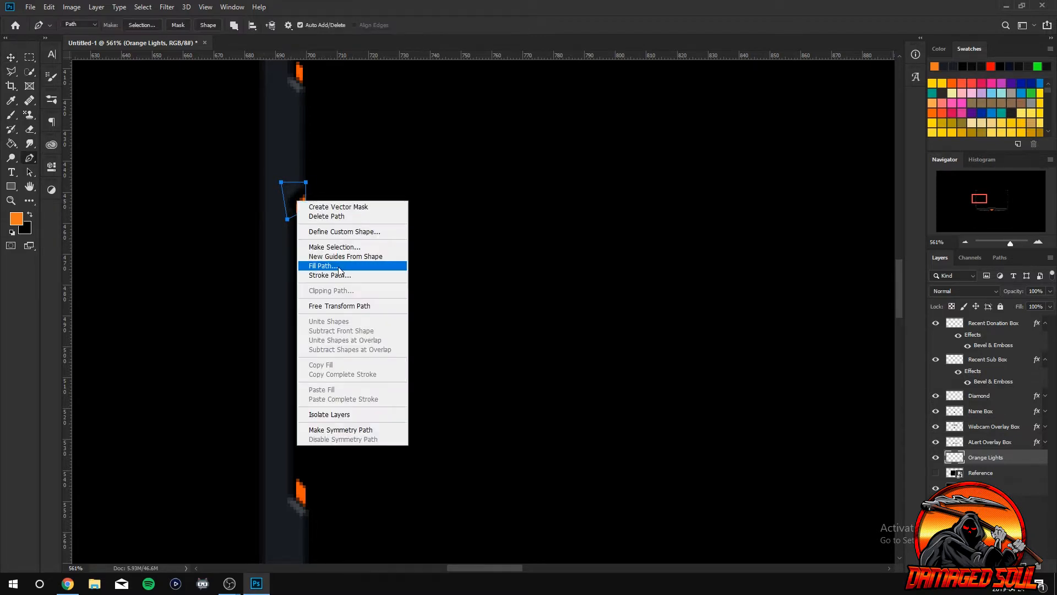
click(340, 216)
scroll(421, 310, down, 5)
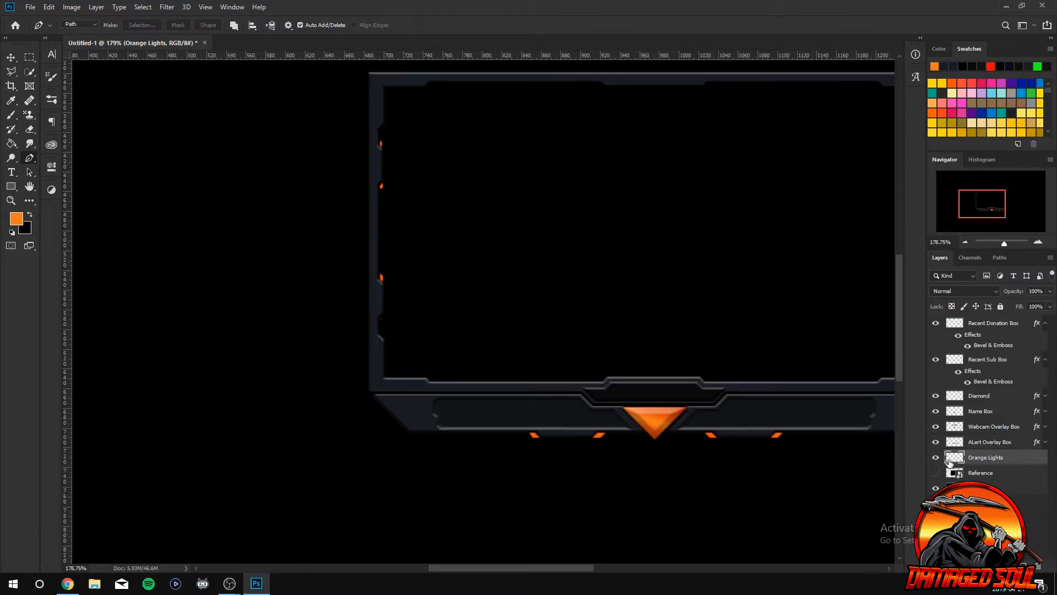
drag(567, 571, 592, 571)
scroll(561, 470, up, 2)
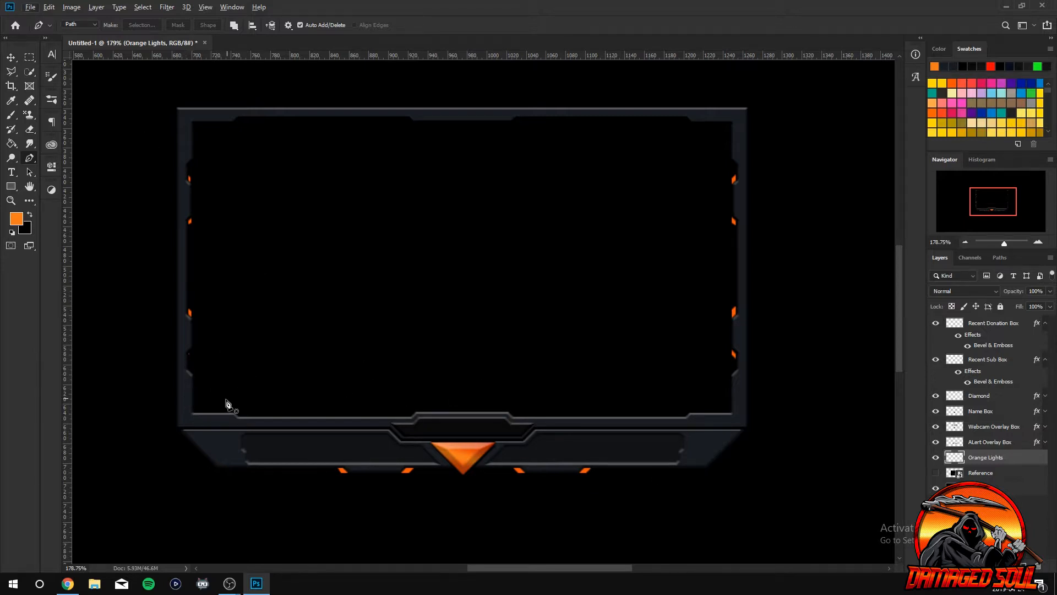
scroll(205, 404, up, 1)
scroll(205, 403, up, 2)
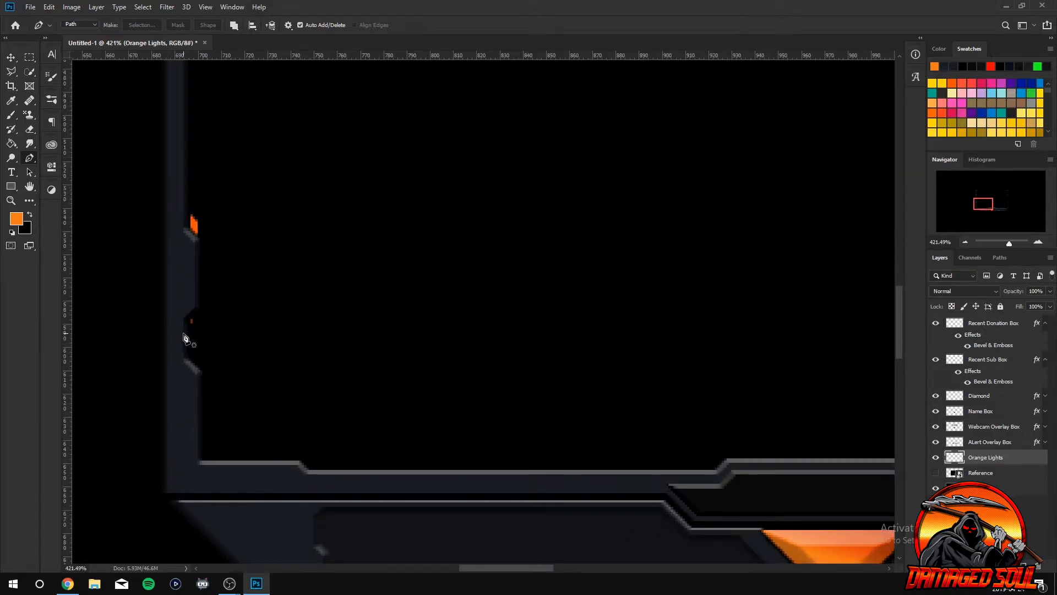
click(181, 332)
click(200, 325)
key(ctrl+z)
key(ctrl+z)
Draw a four-point pen path around the lowest glow notch on the webcam frame's left side.
click(181, 337)
click(197, 321)
drag(197, 321, 197, 301)
click(176, 321)
click(181, 337)
Fill the lowest left notch's path with the same orange at 100% opacity and delete the path.
right_click(189, 317)
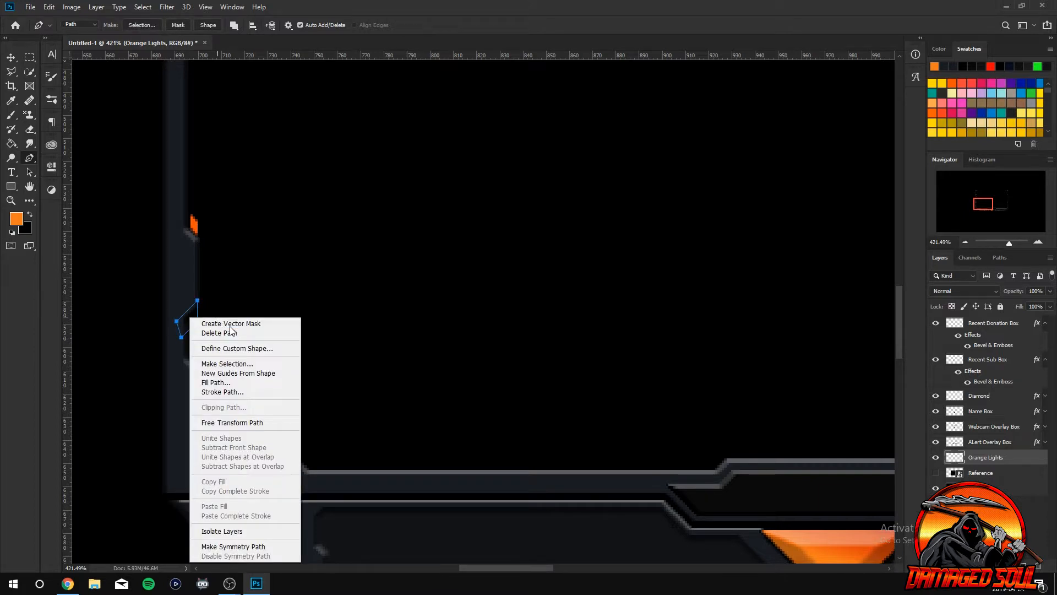
click(217, 382)
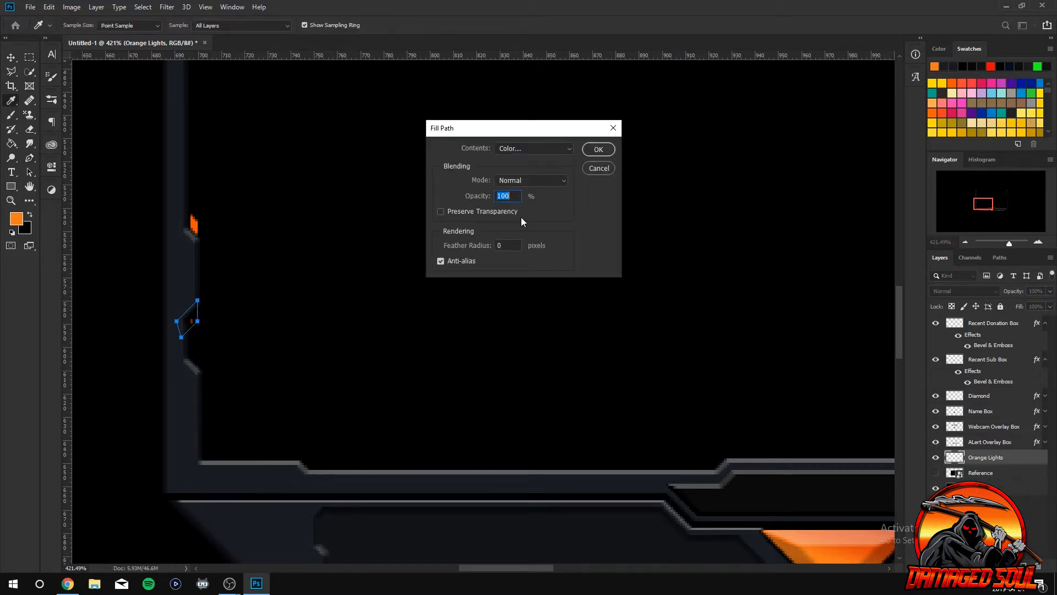
click(593, 154)
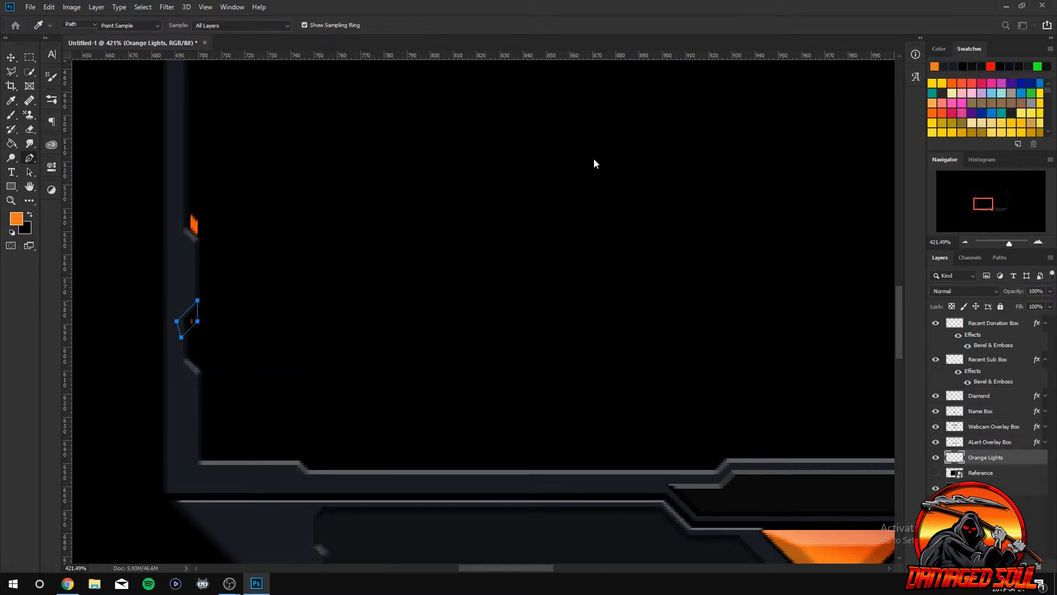
right_click(197, 324)
click(243, 92)
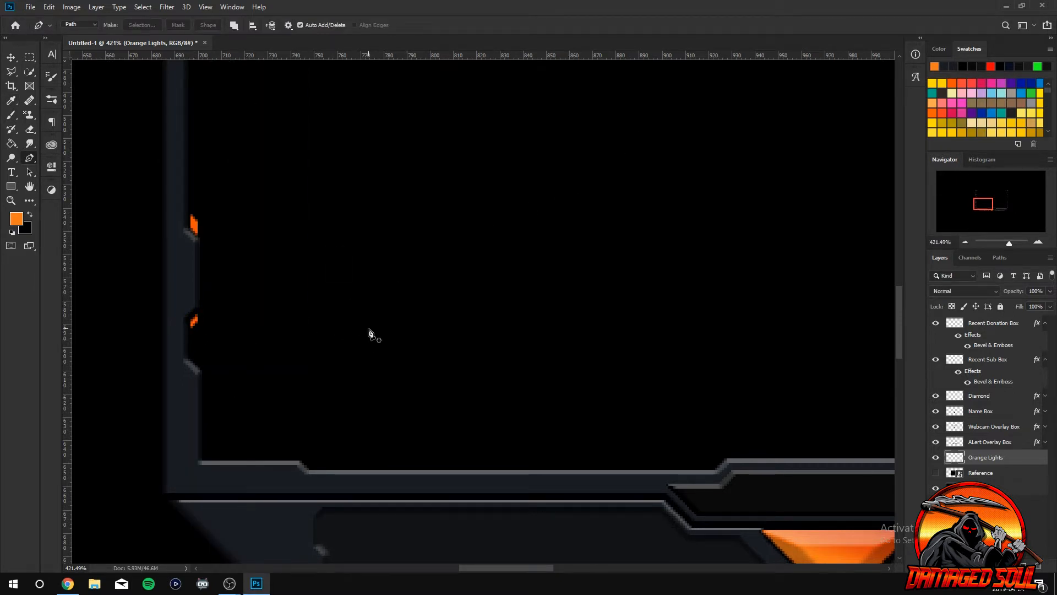
Open the blending options of the Orange Lights layer and enable Bevel & Emboss.
scroll(369, 333, down, 6)
drag(539, 567, 557, 568)
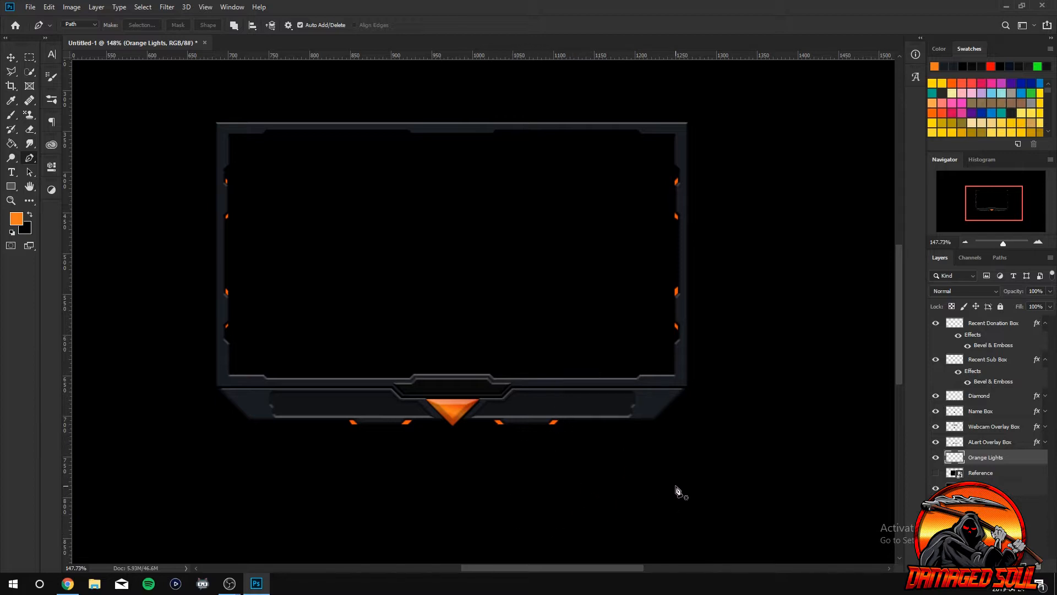
right_click(996, 467)
click(943, 13)
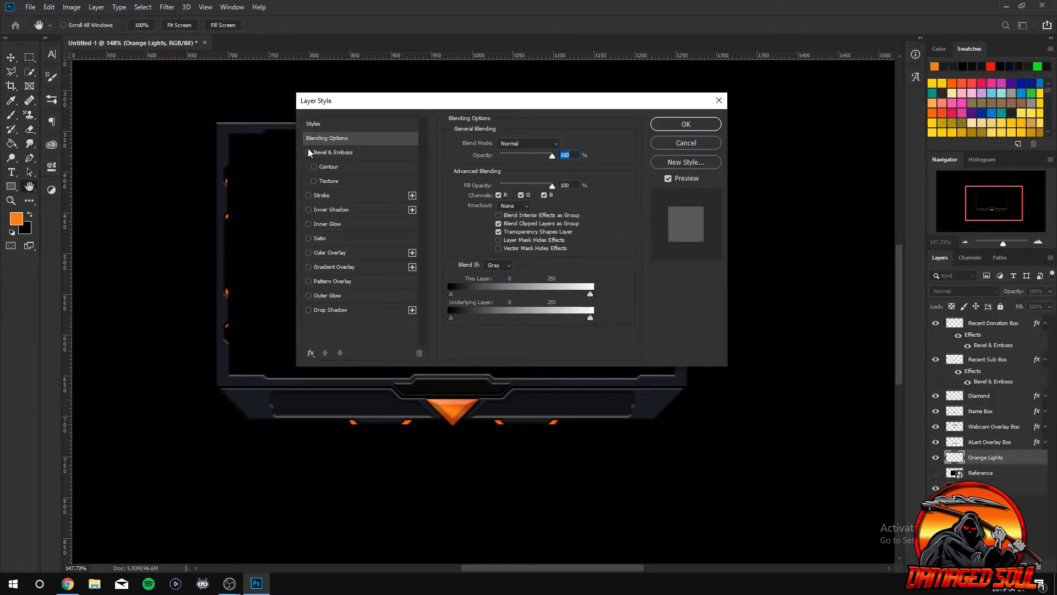
click(309, 152)
click(308, 152)
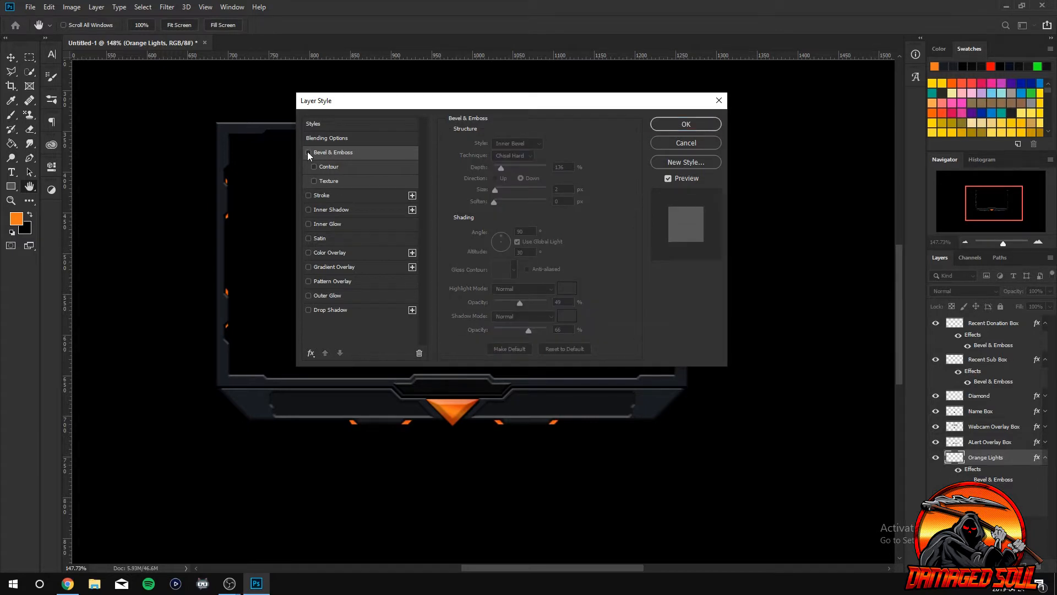
click(308, 153)
click(308, 152)
click(309, 153)
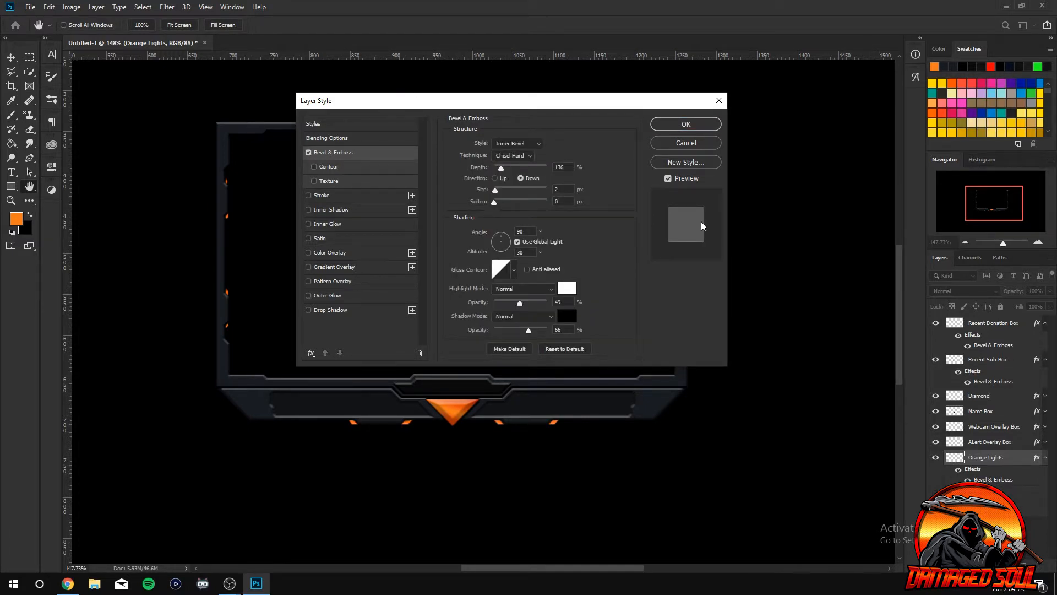
Compare the orange lights on the canvas with Bevel & Emboss off and on, leaving the effect enabled.
drag(500, 105, 900, 87)
click(714, 135)
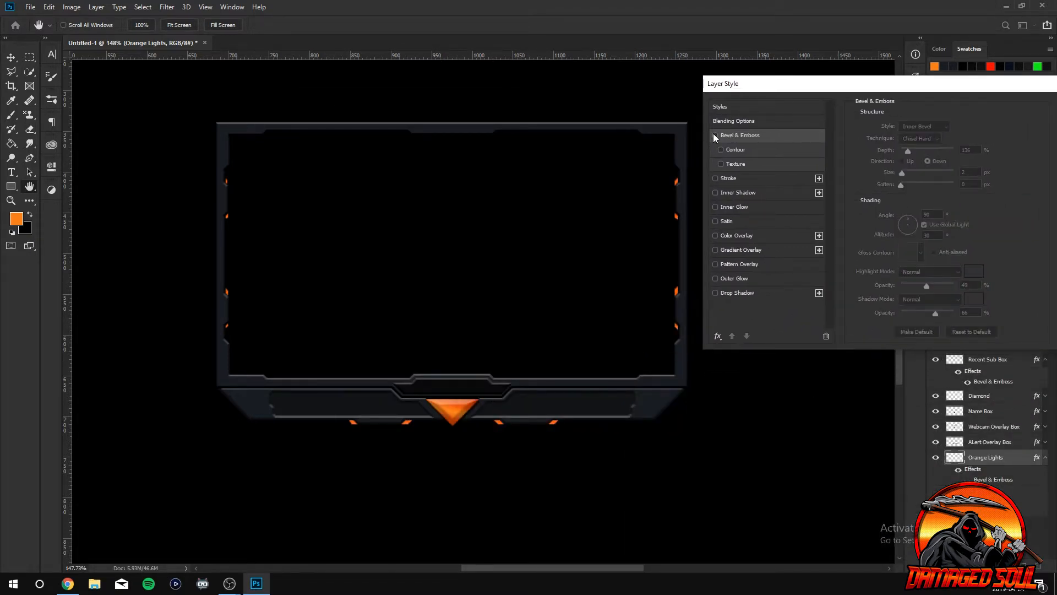
click(714, 135)
click(714, 135)
click(714, 135)
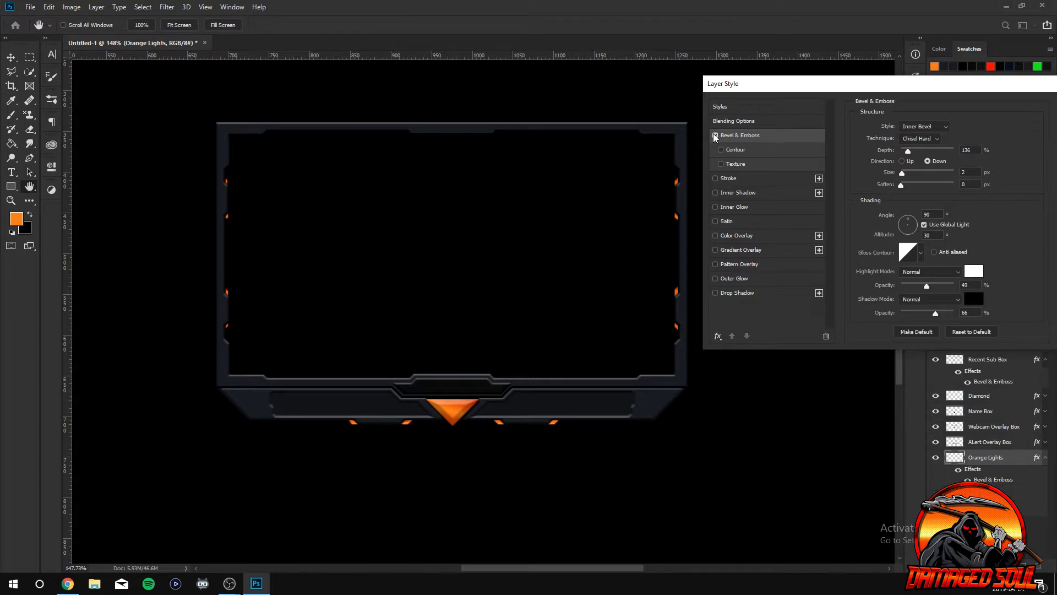
Enable Outer Glow on the Orange Lights layer and change the glow color to a saturated orange.
click(714, 279)
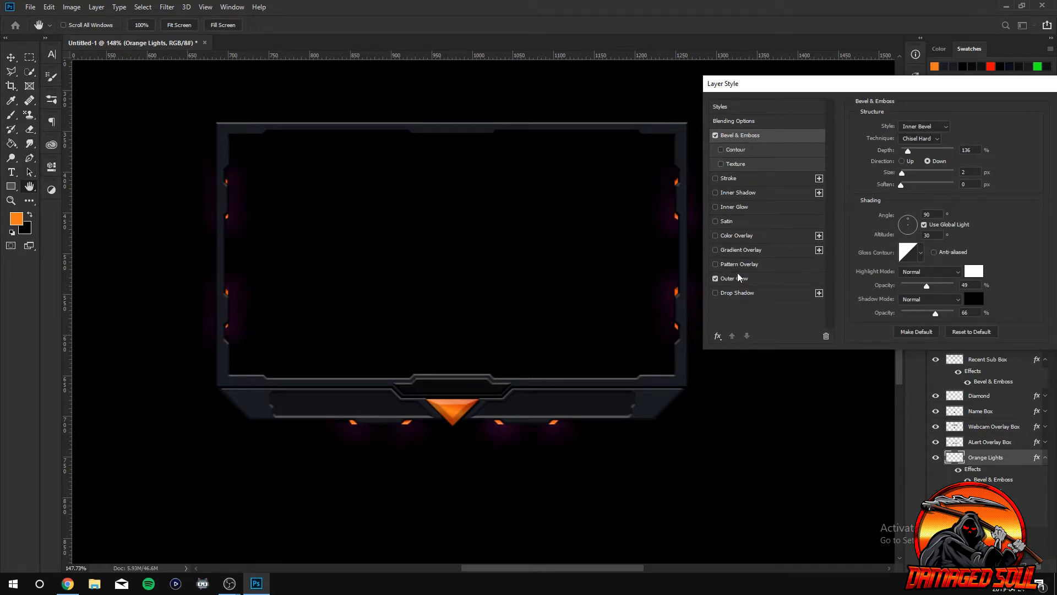
click(738, 278)
click(880, 167)
click(887, 263)
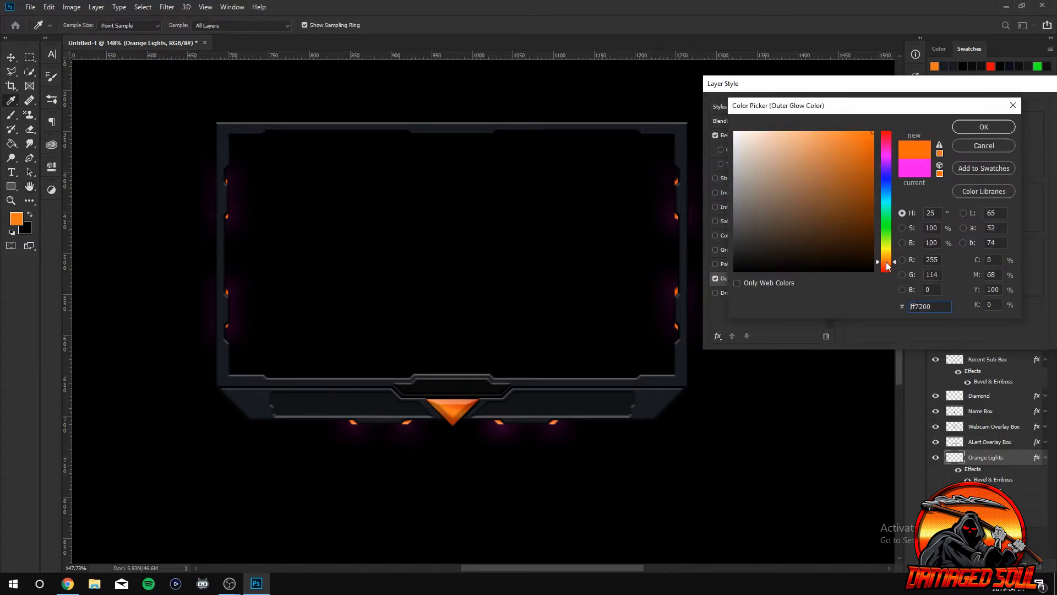
drag(887, 263, 887, 264)
click(977, 128)
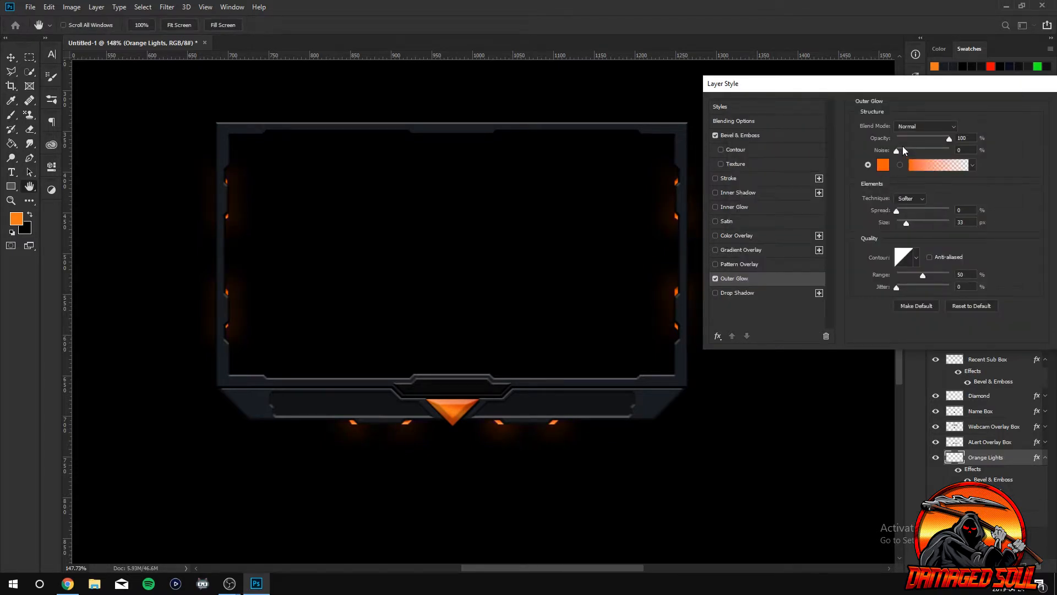
Set the Outer Glow's spread to 1% and size to 13 px, enable Stroke, and apply the layer style.
drag(903, 148, 945, 153)
drag(876, 146, 831, 149)
mouse_move(897, 211)
mouse_down()
mouse_move(913, 209)
mouse_move(898, 210)
mouse_move(900, 222)
mouse_move(913, 219)
mouse_move(898, 212)
mouse_up()
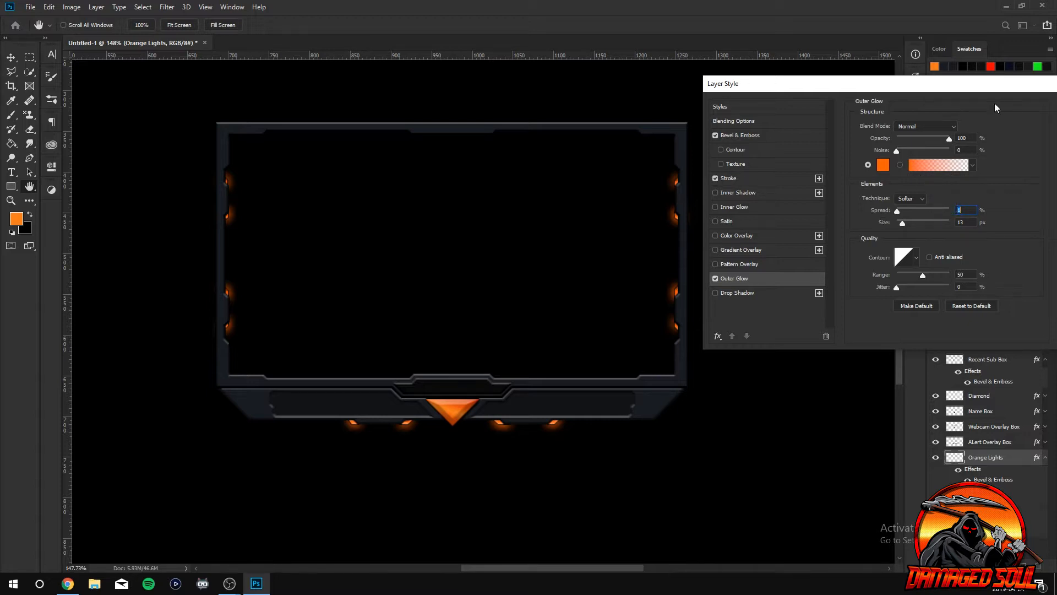
drag(851, 87, 750, 88)
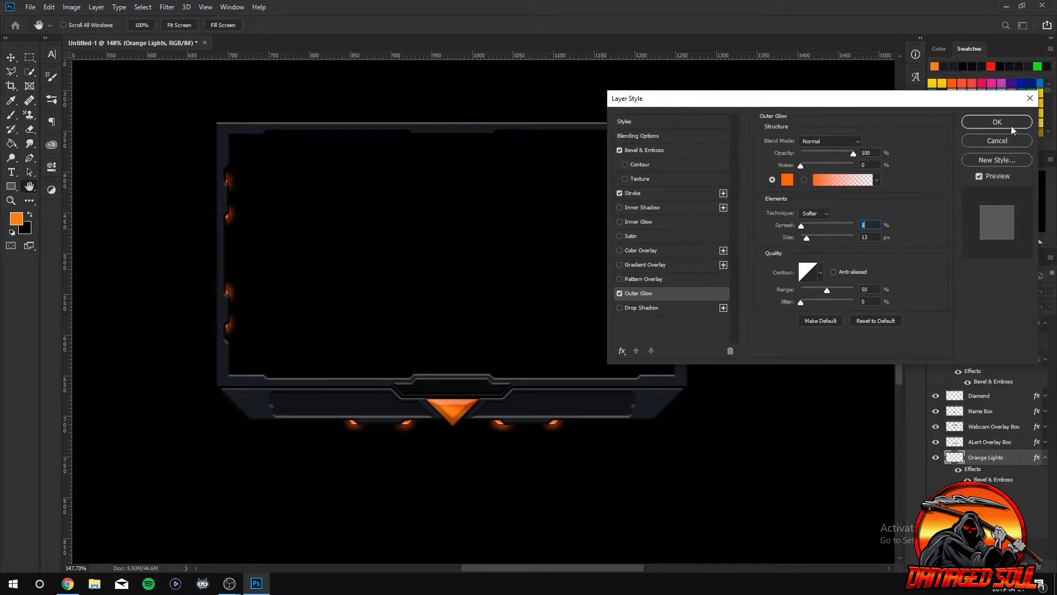
key(p)
click(992, 124)
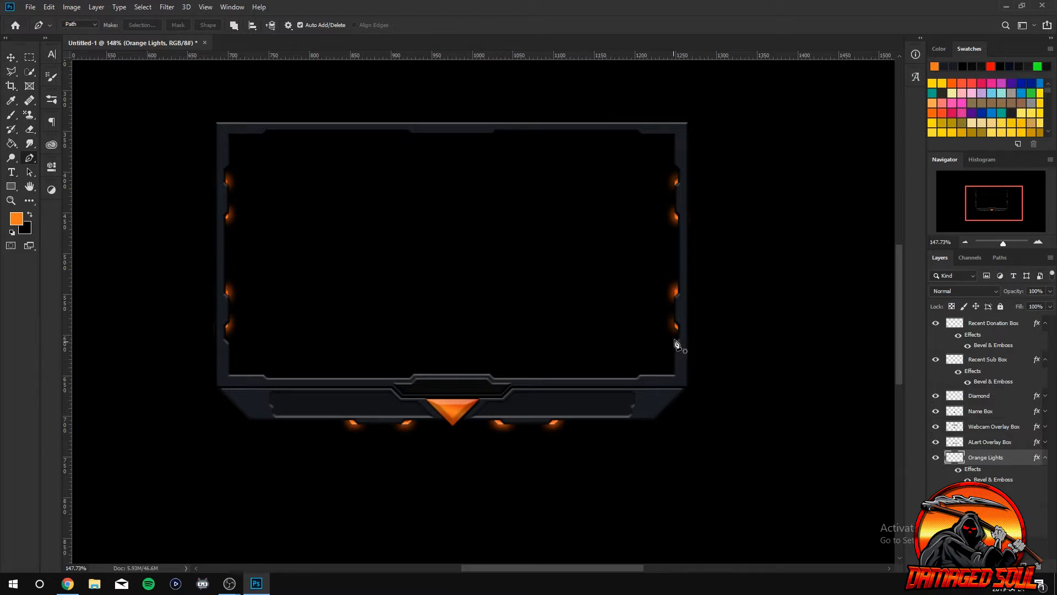
Collapse the Orange Lights layer's effects list and review the glowing lights around the whole overlay.
scroll(684, 324, up, 2)
scroll(685, 325, up, 1)
scroll(686, 326, down, 2)
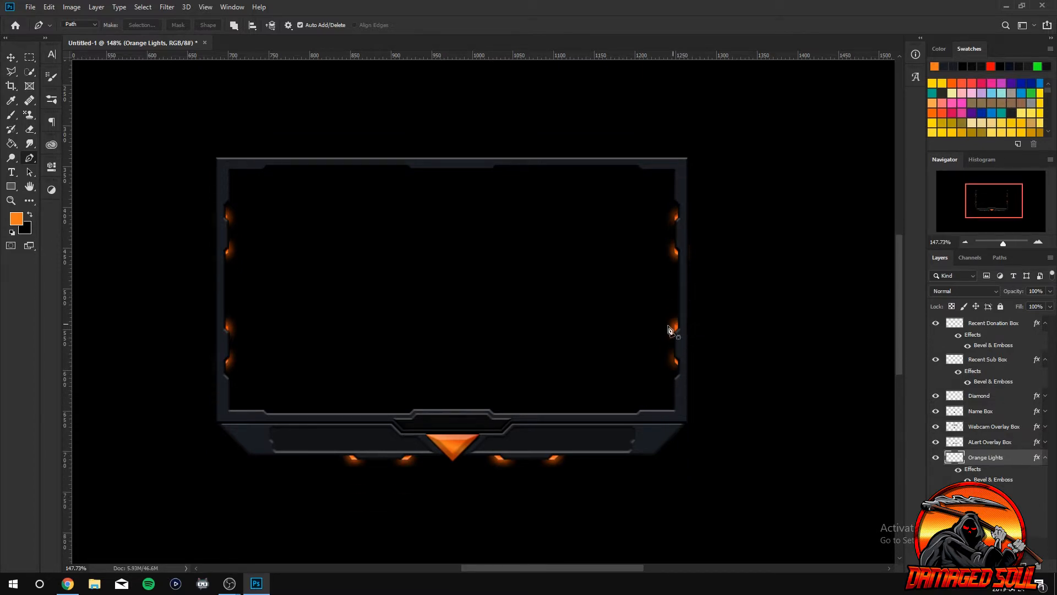
click(1045, 461)
scroll(465, 301, up, 2)
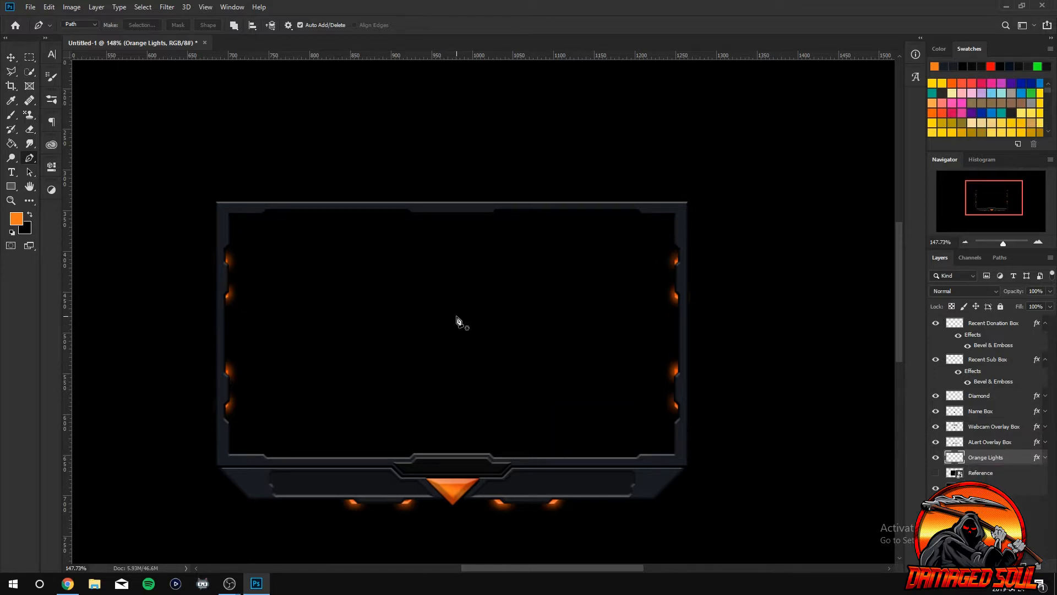
scroll(410, 242, up, 2)
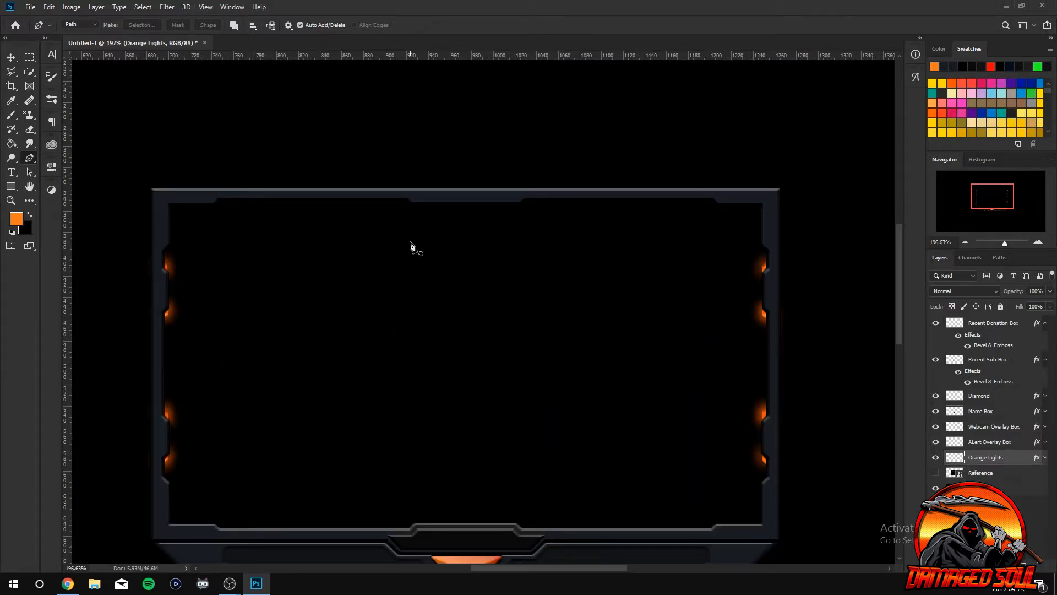
scroll(446, 212, down, 1)
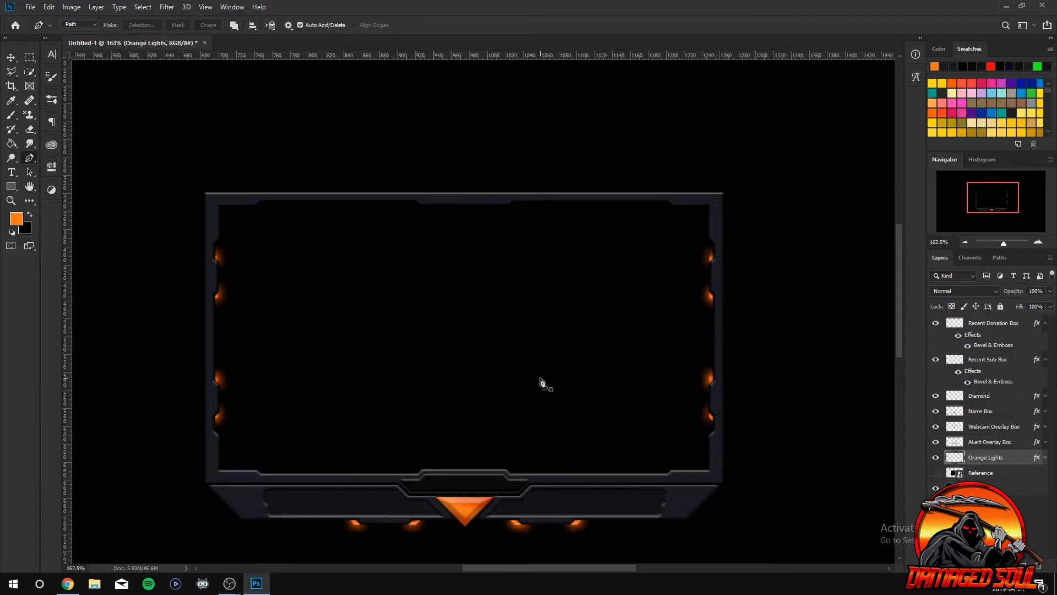
scroll(540, 384, down, 1)
Add an empty text layer over the name box and move it to the top of the layer stack.
click(11, 172)
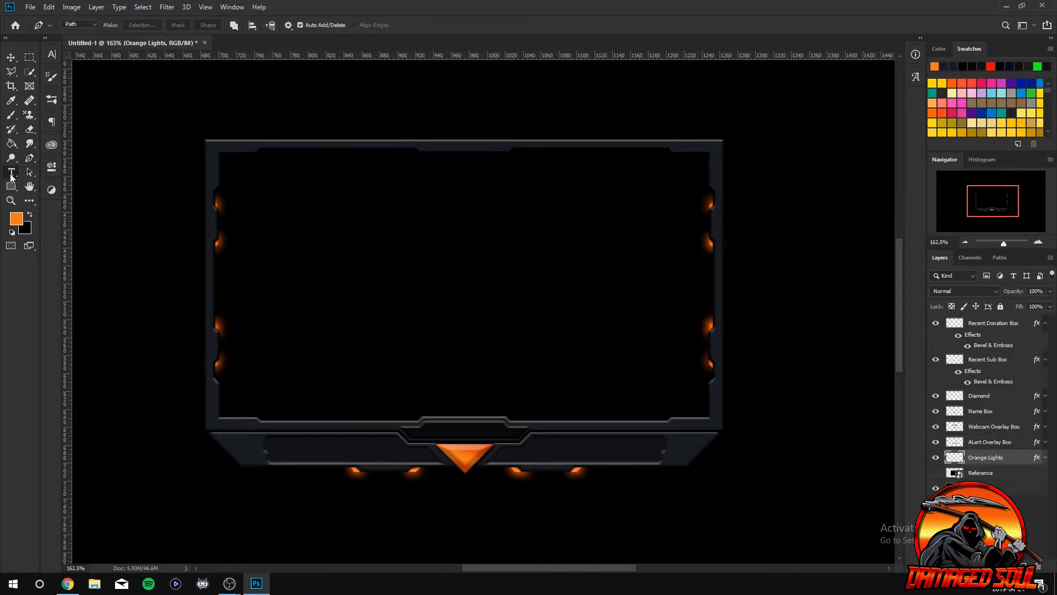
click(438, 431)
key(BackSpace)
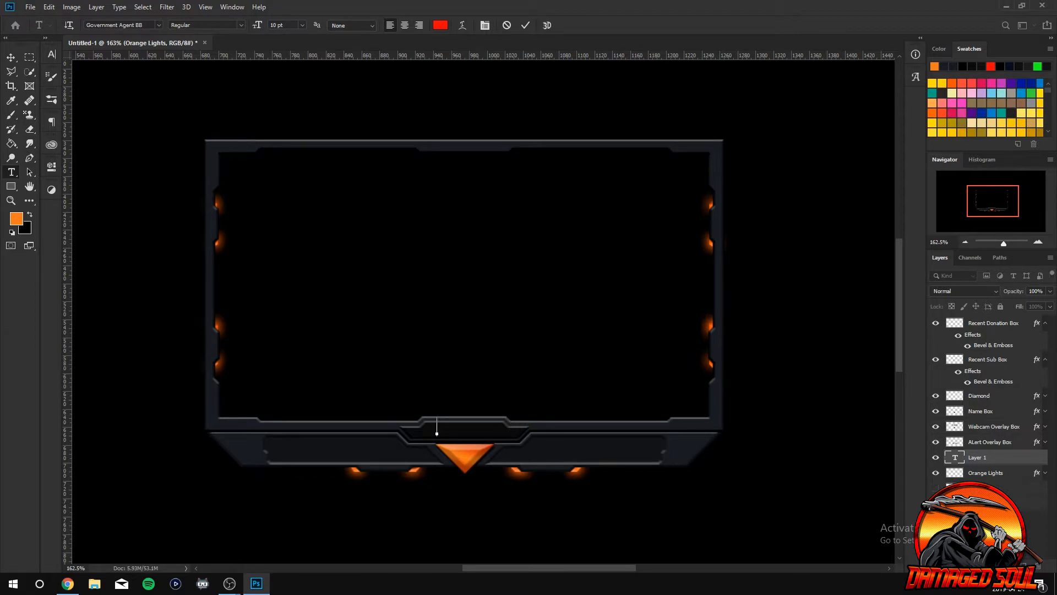
drag(978, 458, 983, 323)
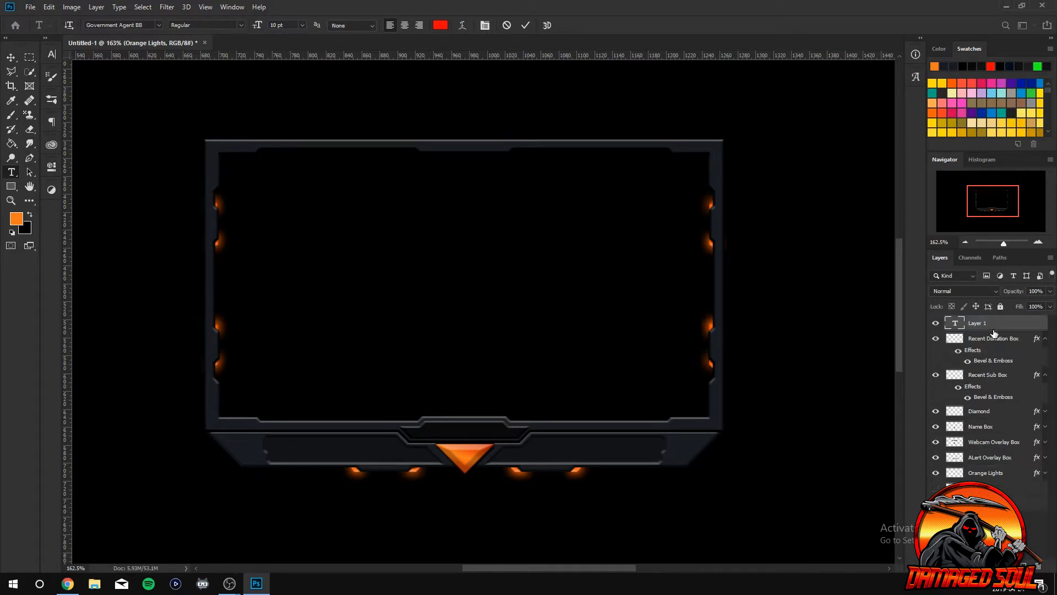
key(d)
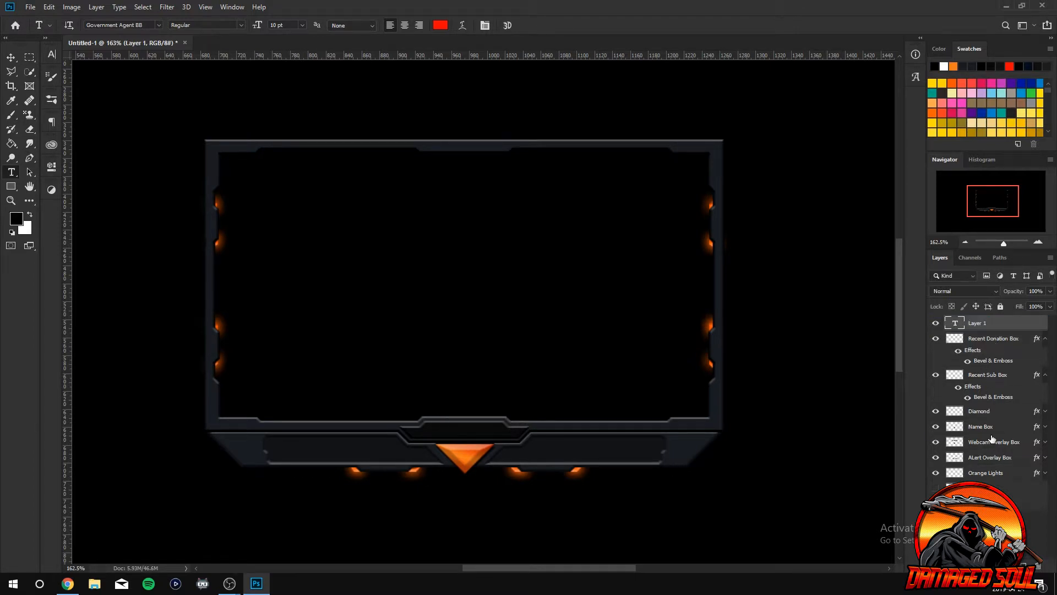
Add the text "DAMAGED" on a new text layer and place it inside the name box above the diamond.
click(468, 436)
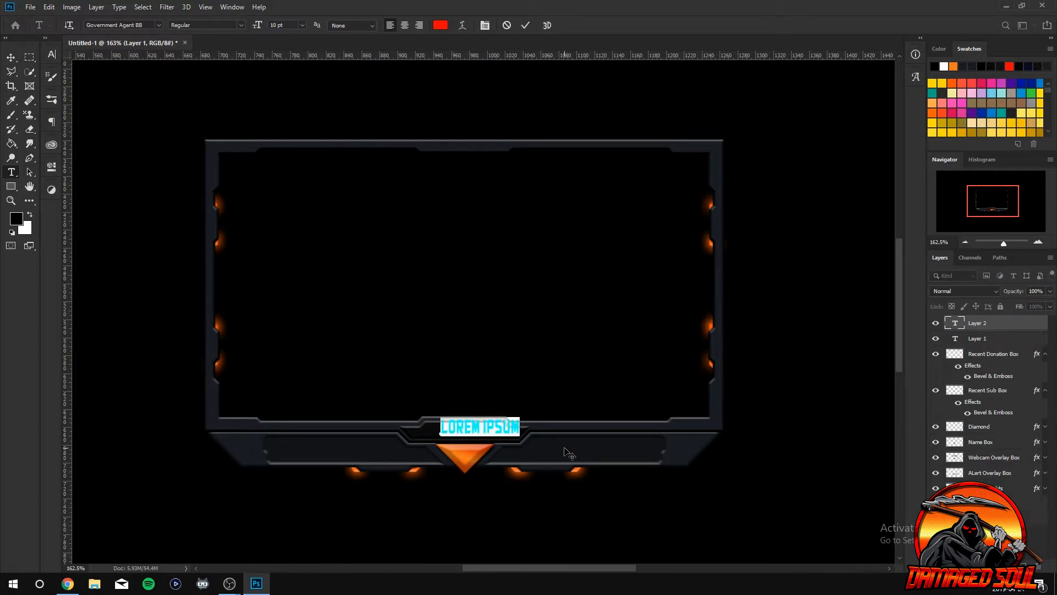
text(0)
text(AMA)
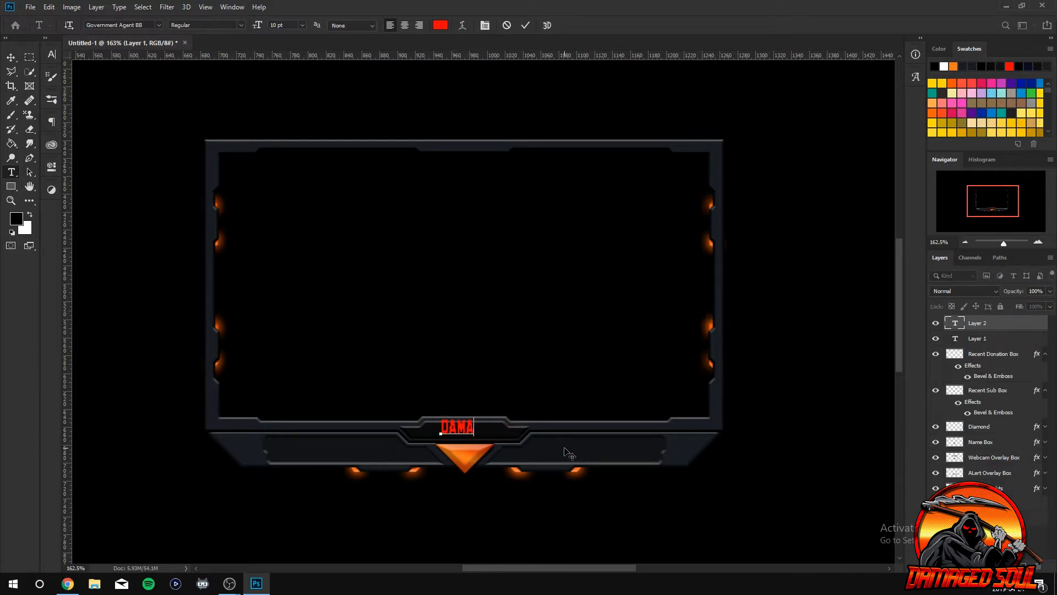
text(GED)
click(11, 60)
drag(464, 423, 446, 428)
Set the DAMAGED text to 5 pt with a vertical scale of 115% and a horizontal scale of 62%.
click(51, 55)
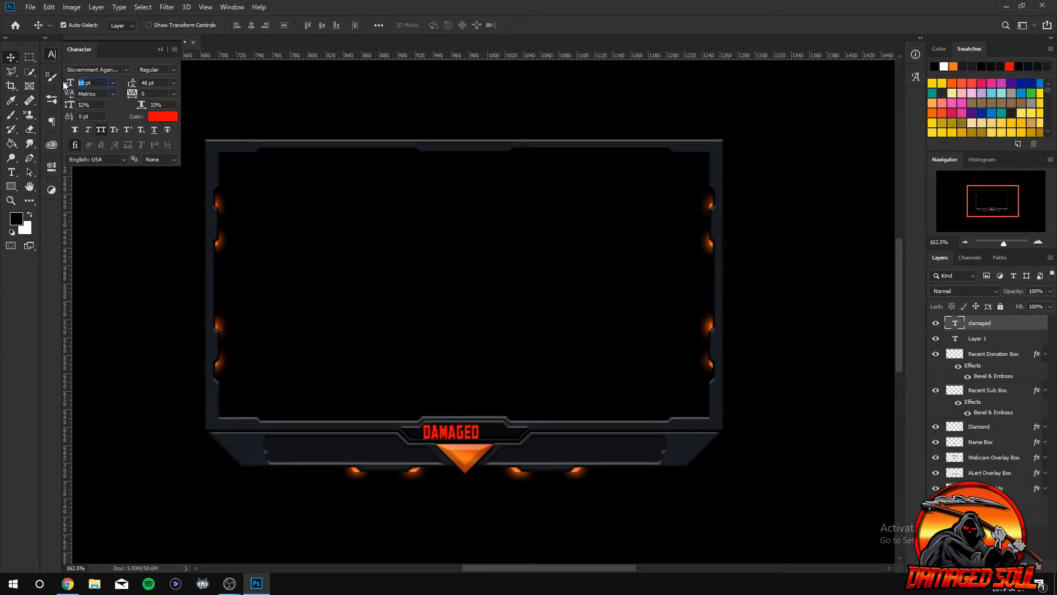
key(Return)
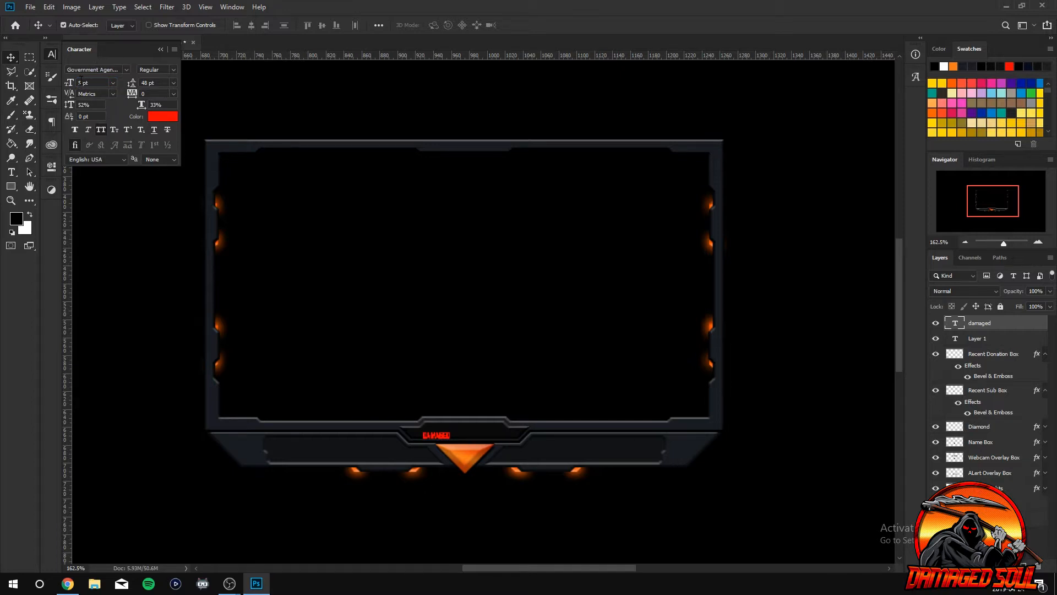
drag(66, 105, 183, 107)
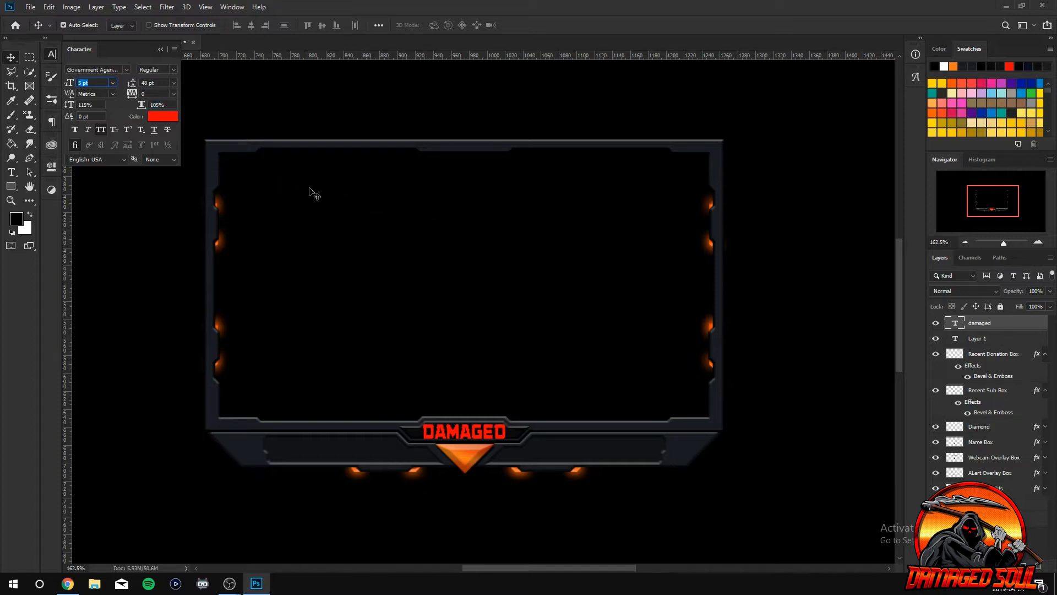
drag(141, 108, 117, 111)
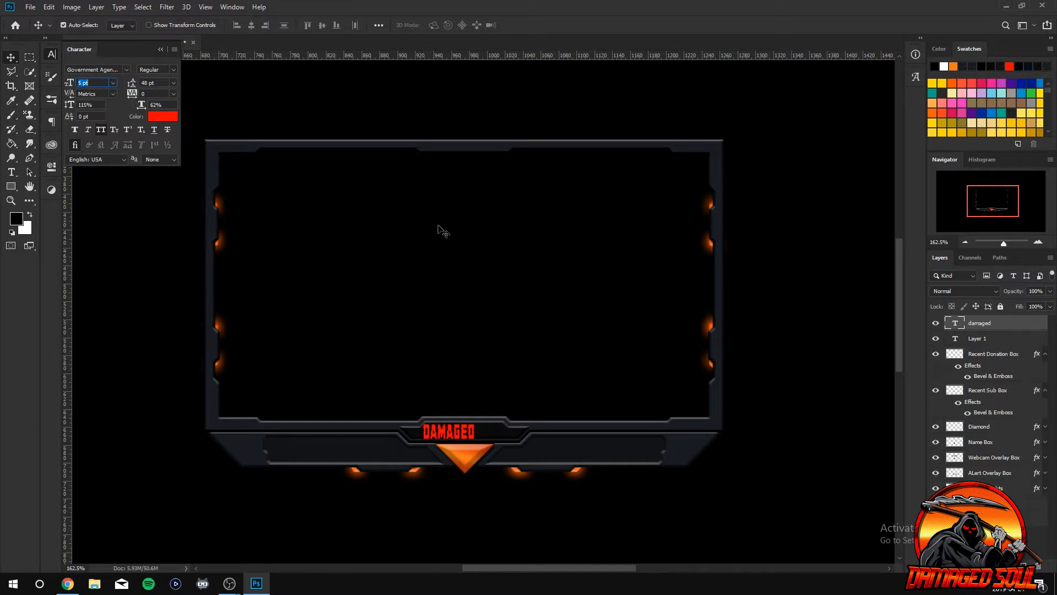
Change the font size of the DAMAGED text to 14 pt.
text(x)
key(Return)
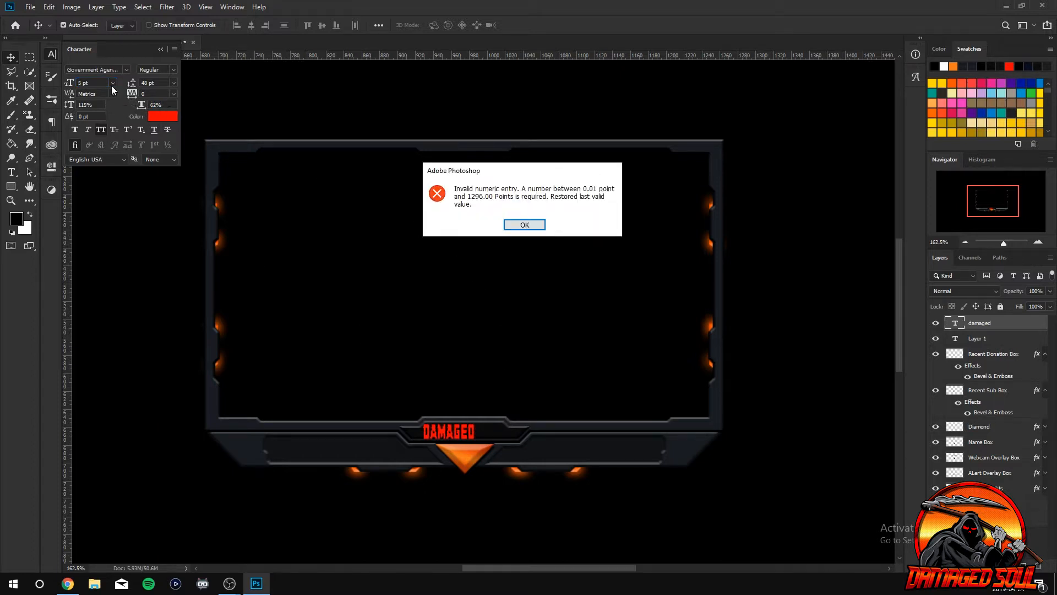
click(525, 225)
click(113, 83)
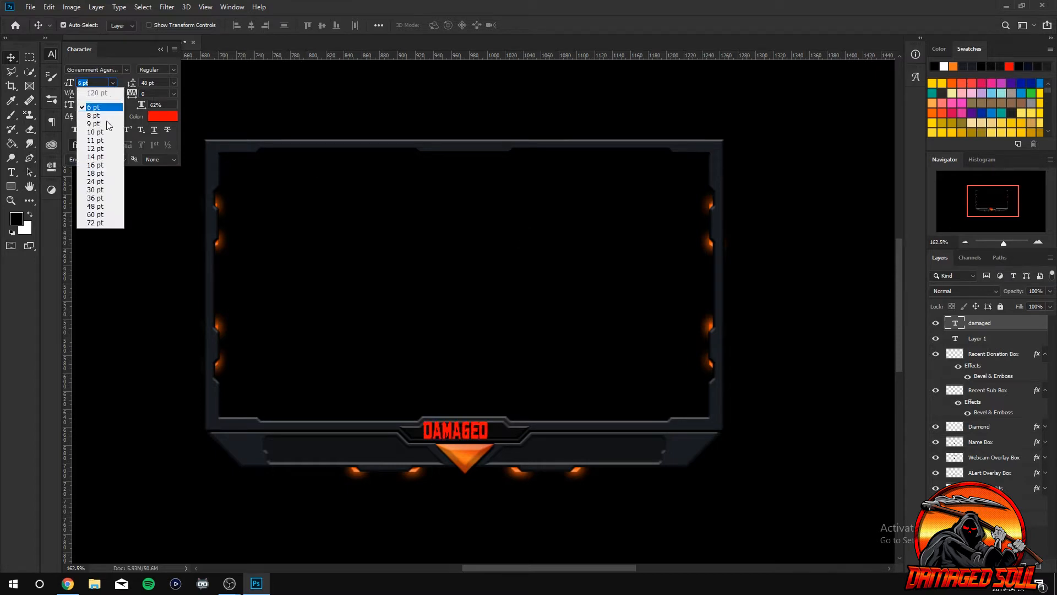
click(96, 157)
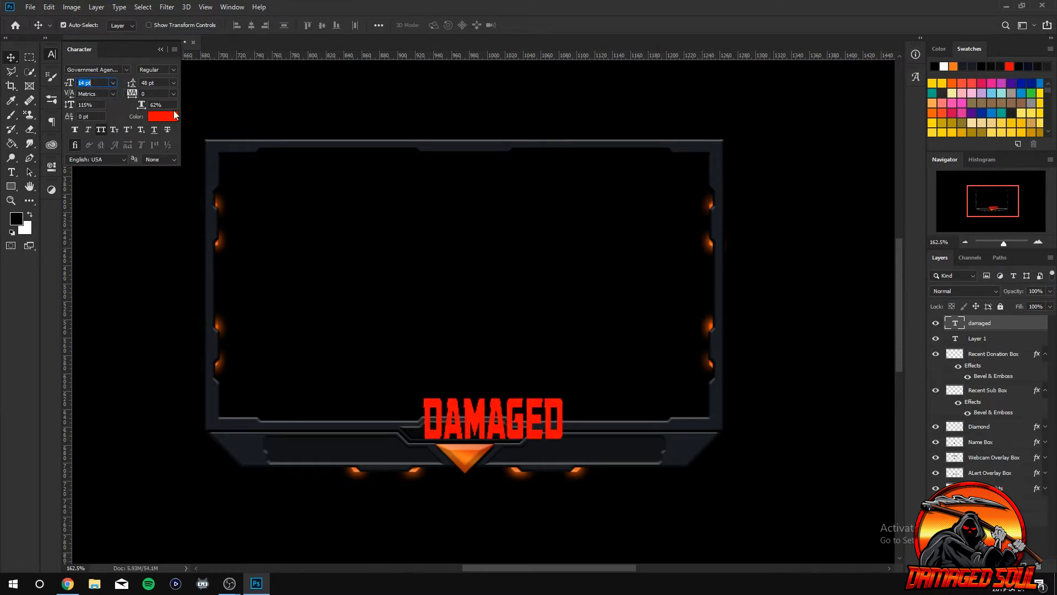
text(x)
click(162, 54)
click(508, 226)
Move the DAMAGED text to the empty area below the overlay and inspect its edges up close.
scroll(297, 220, down, 3)
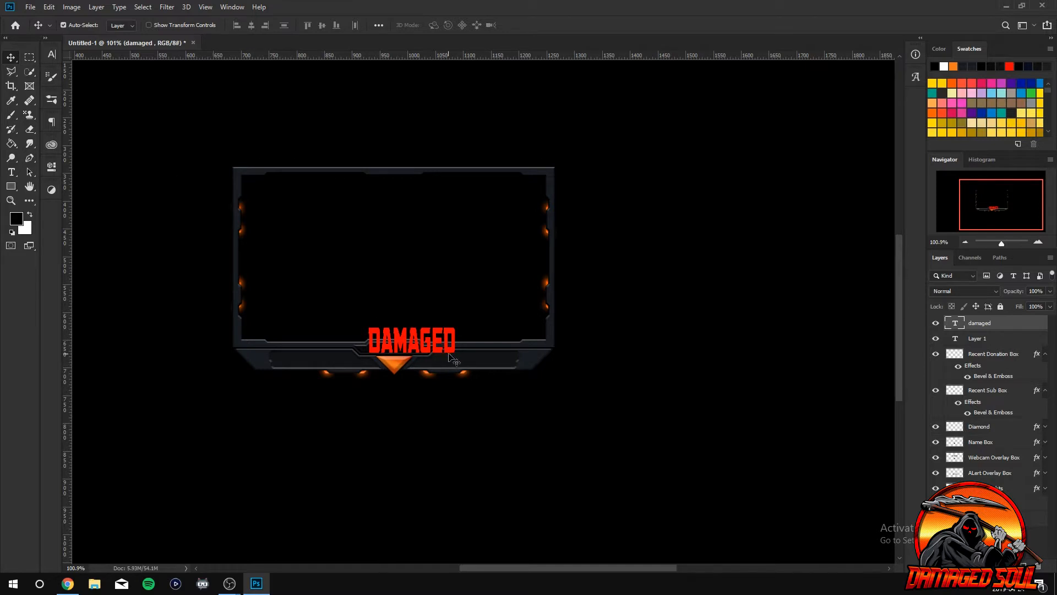
drag(449, 353, 416, 419)
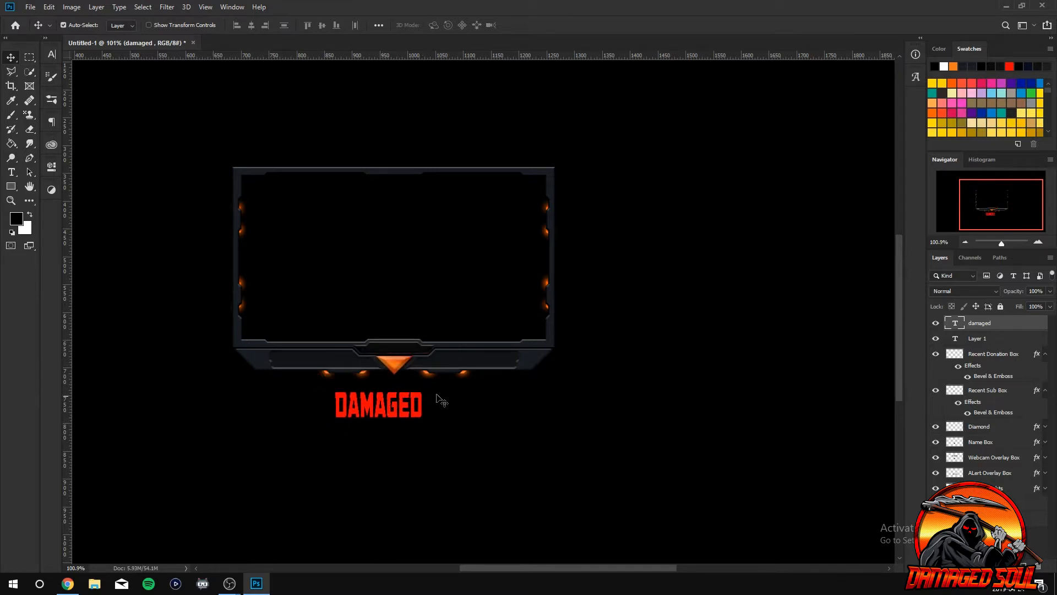
scroll(414, 408, up, 3)
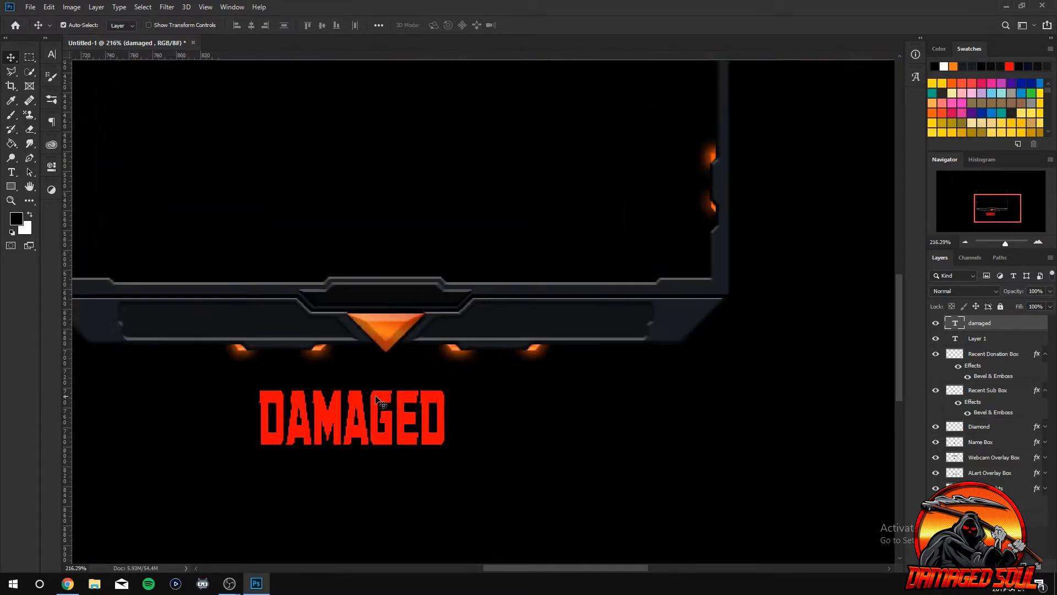
scroll(378, 397, up, 3)
scroll(380, 383, down, 2)
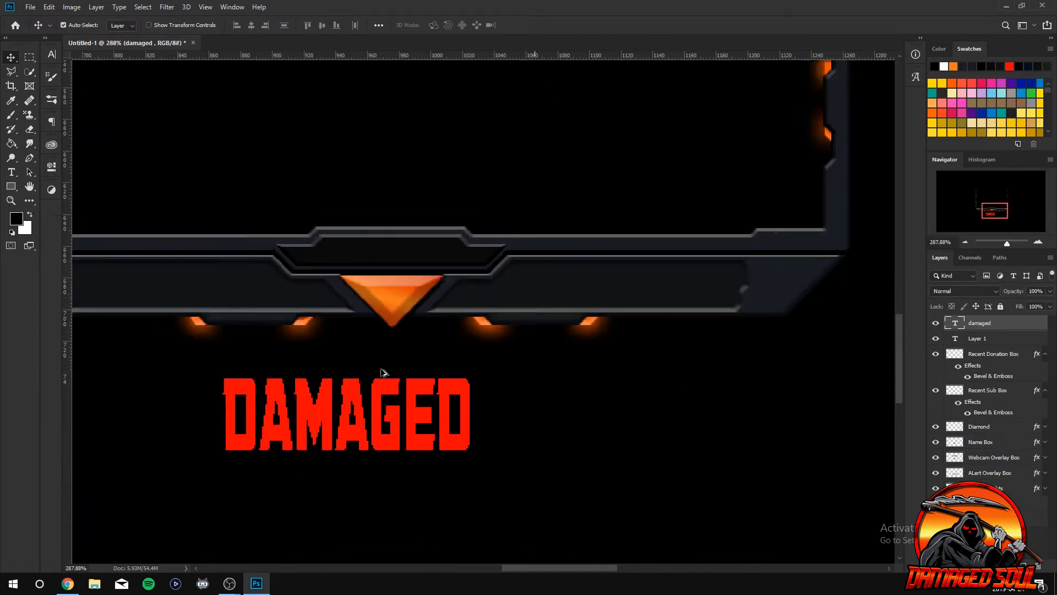
scroll(384, 373, down, 3)
Delete the DAMAGED text layer and the empty text layer.
drag(383, 393, 374, 370)
scroll(377, 293, up, 2)
scroll(358, 252, down, 3)
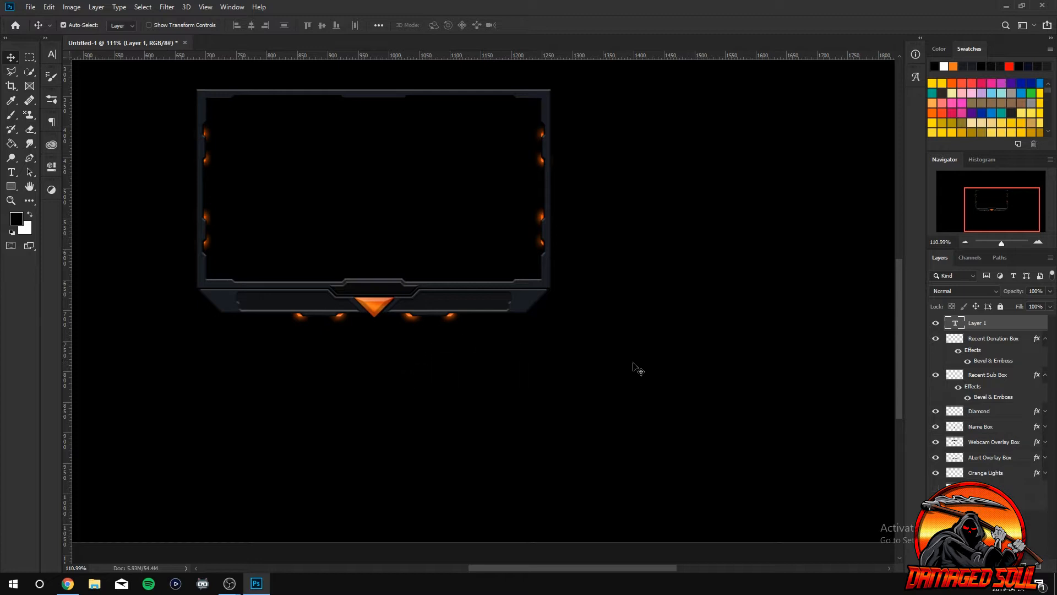
key(Delete)
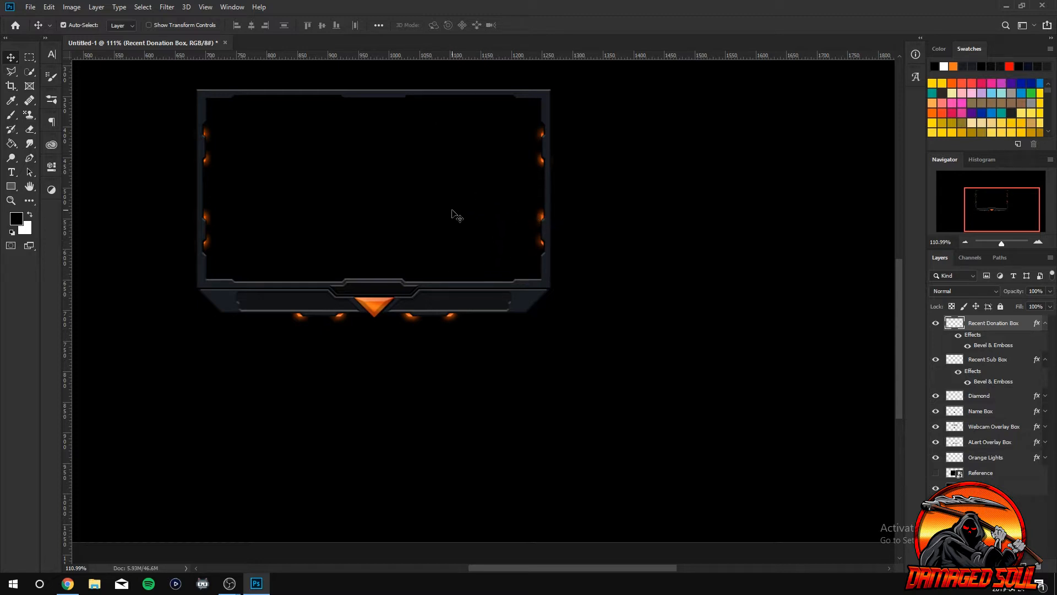
Hide the overlay layers from Recent Donation Box to Orange Lights and show the Reference layer to examine its remaining details.
scroll(515, 335, up, 3)
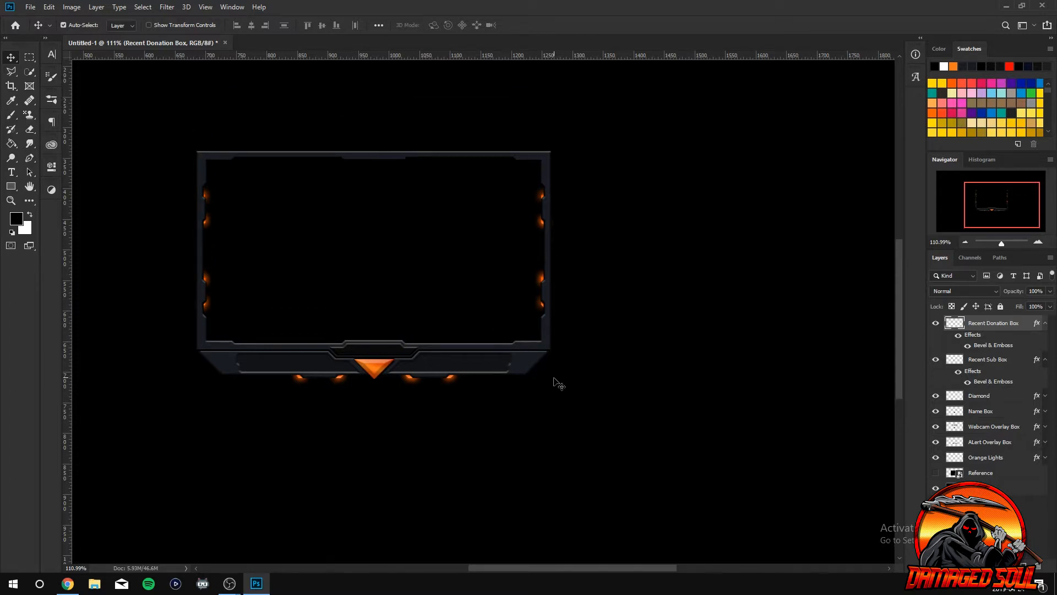
alt+scroll(429, 363, up, 2)
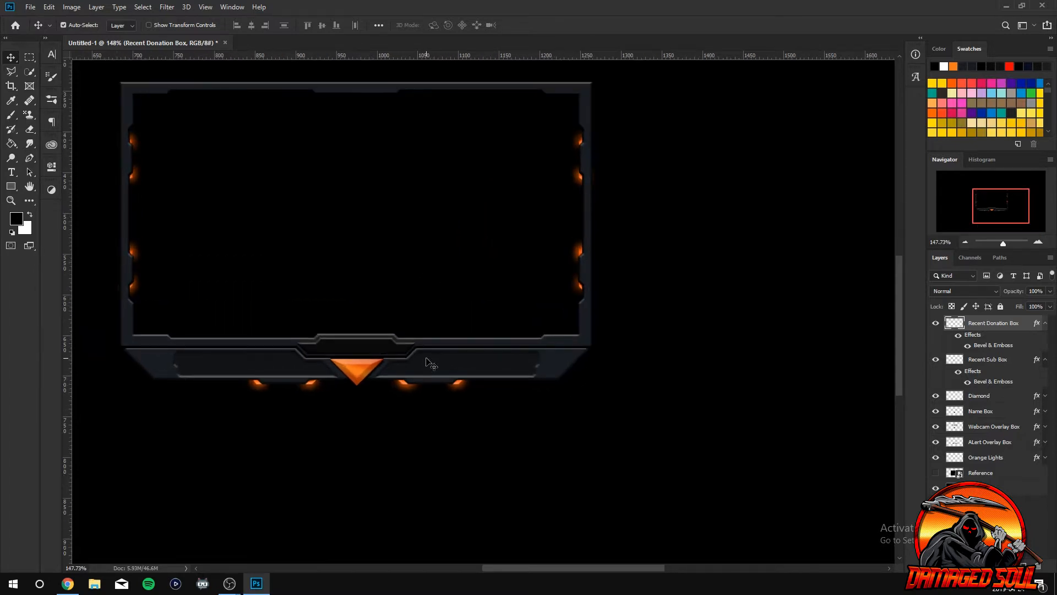
scroll(438, 365, up, 3)
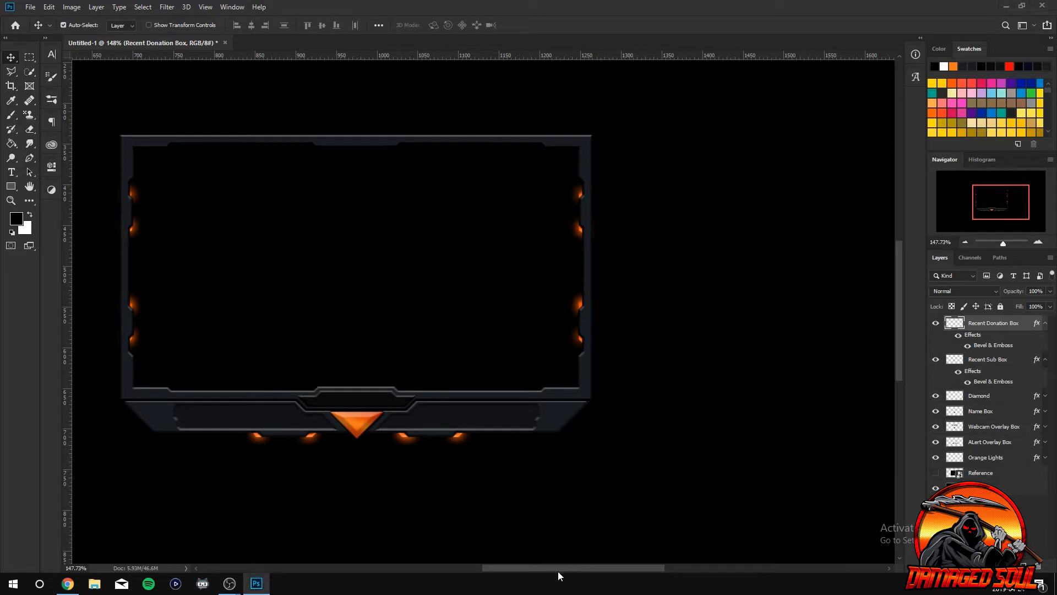
scroll(463, 418, up, 3)
scroll(457, 422, down, 2)
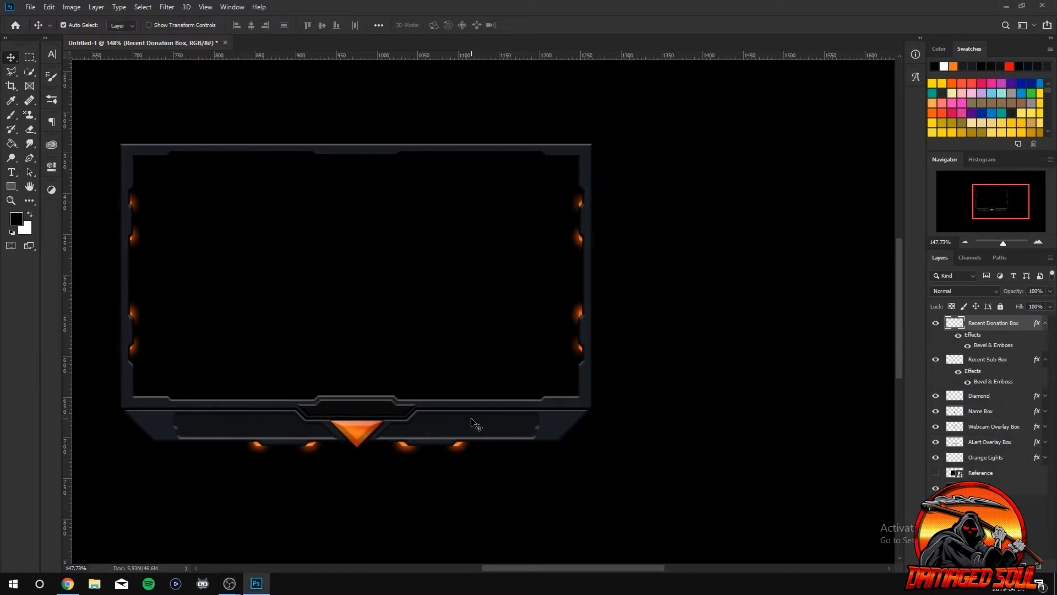
drag(609, 571, 586, 576)
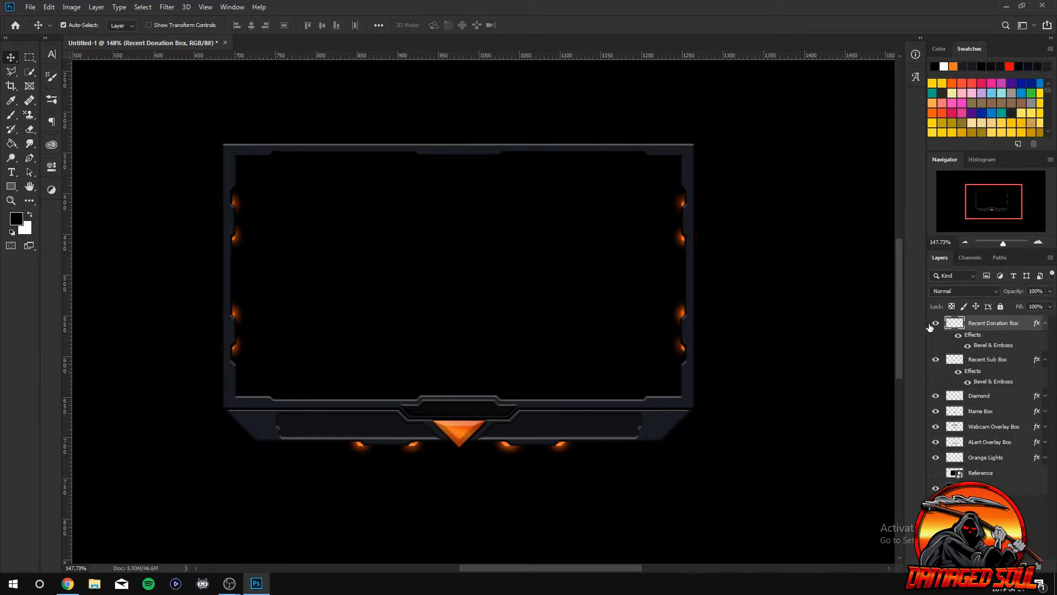
drag(943, 322, 937, 426)
click(937, 458)
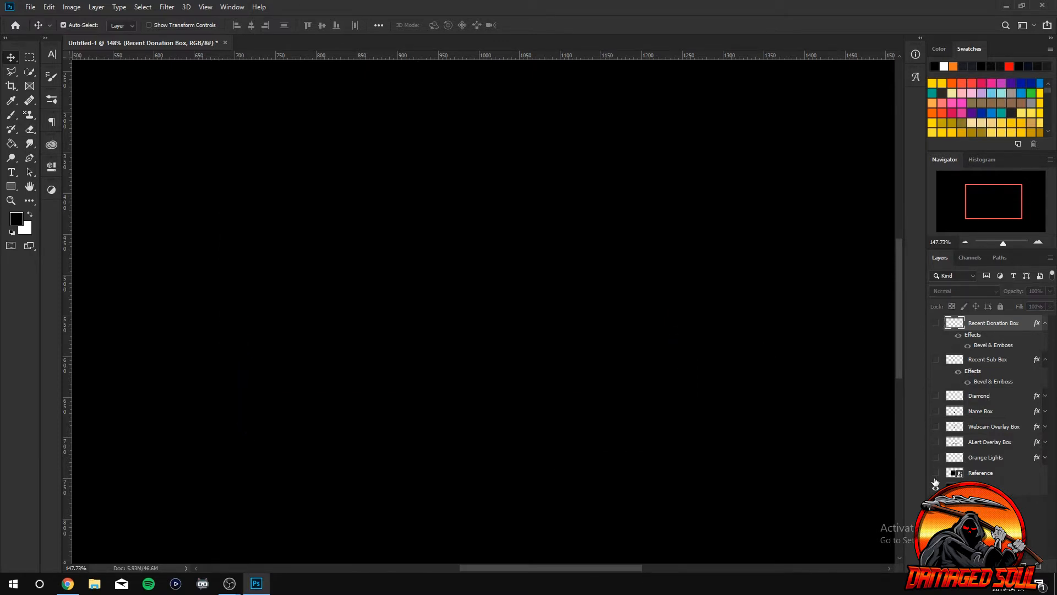
click(936, 473)
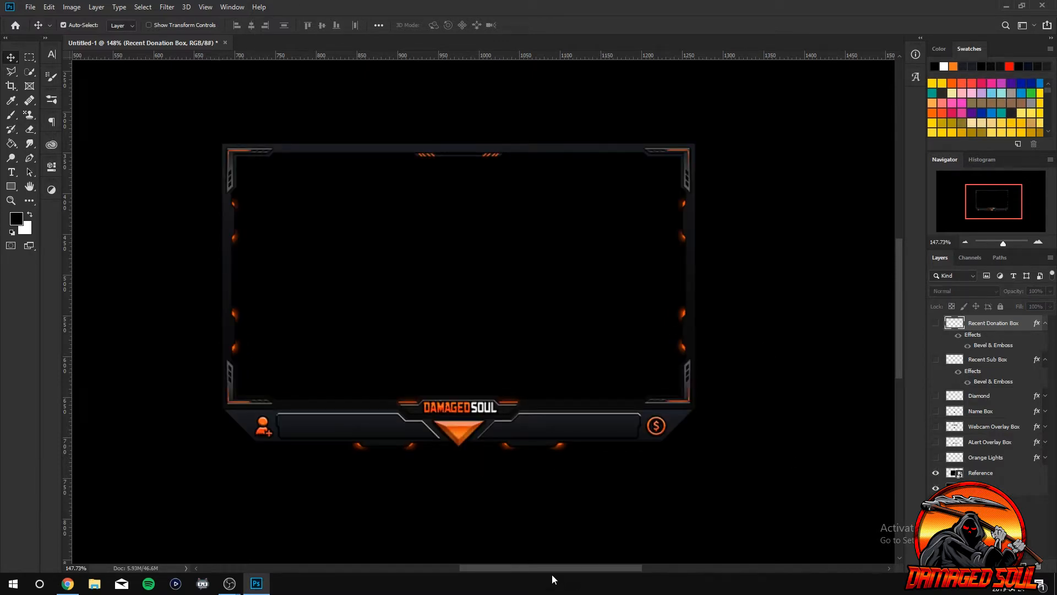
drag(549, 568, 559, 568)
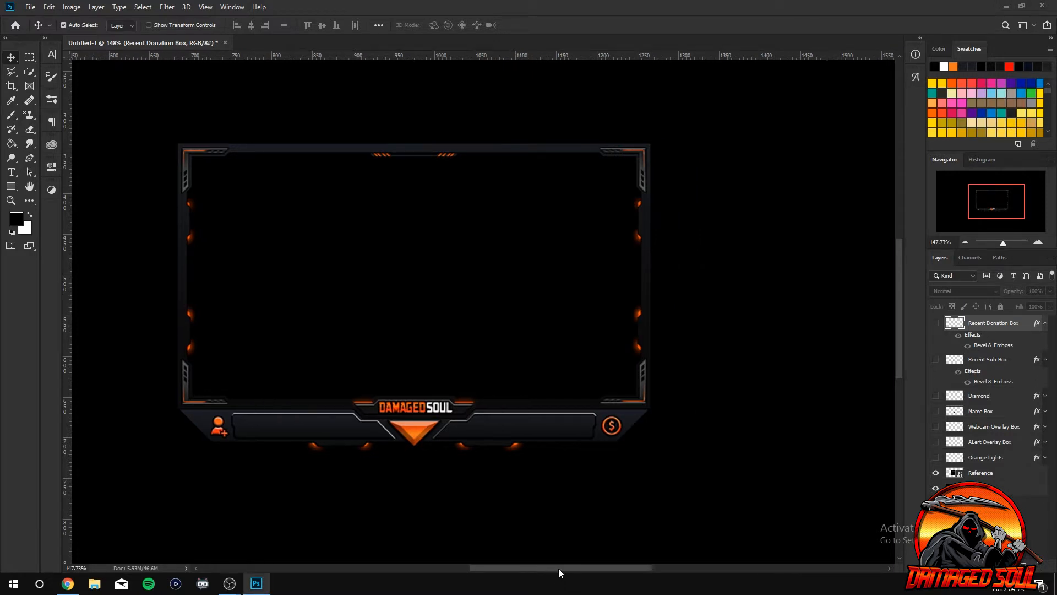
scroll(437, 300, up, 3)
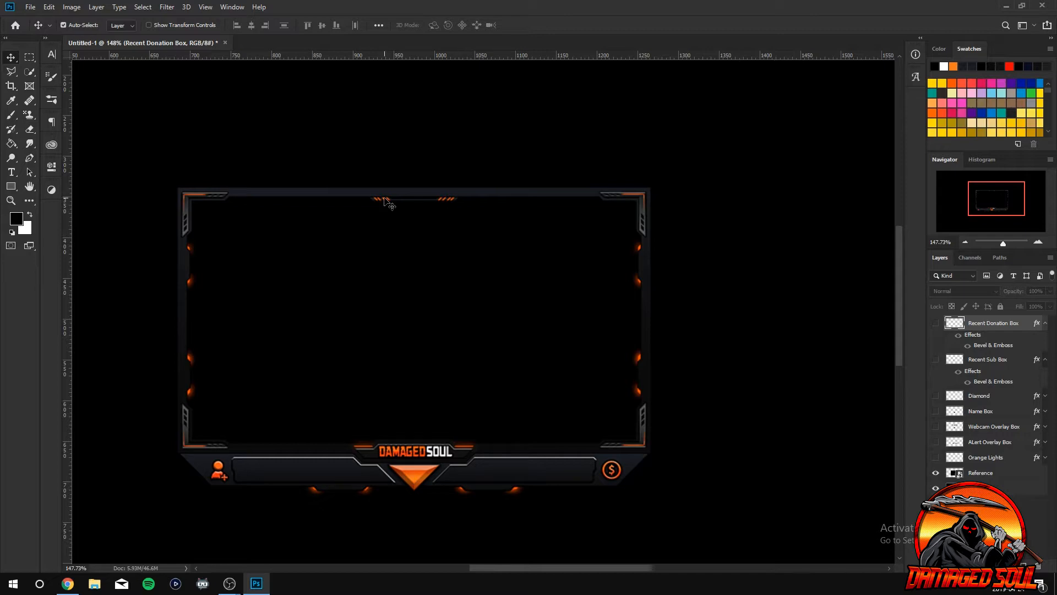
Hide the Reference layer and show all the overlay layers again.
click(258, 589)
click(258, 588)
drag(935, 325, 937, 465)
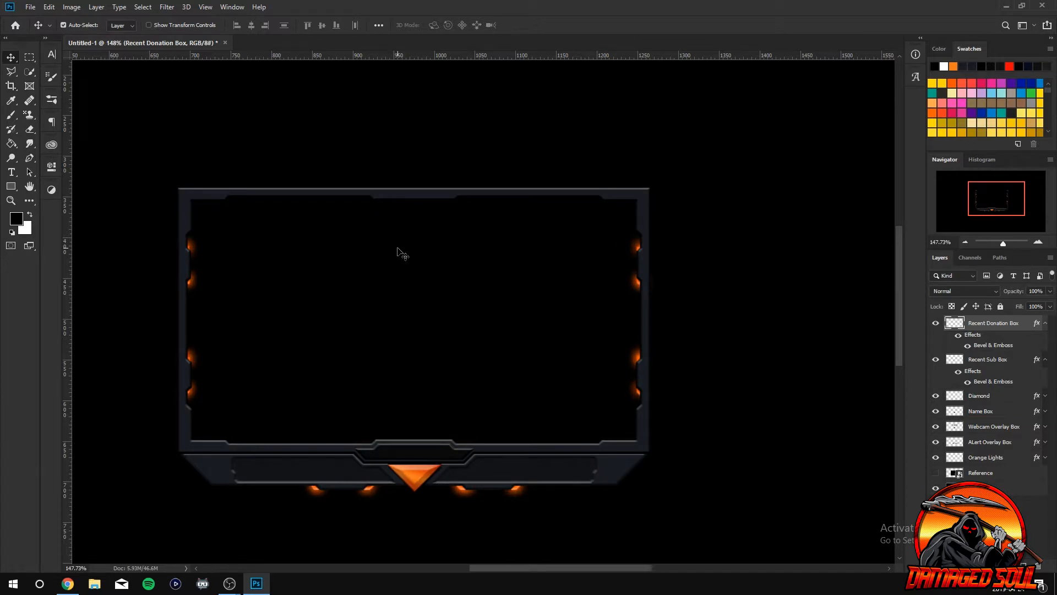
Add a new empty layer above the Recent Donation Box layer.
scroll(416, 267, up, 5)
scroll(422, 268, up, 3)
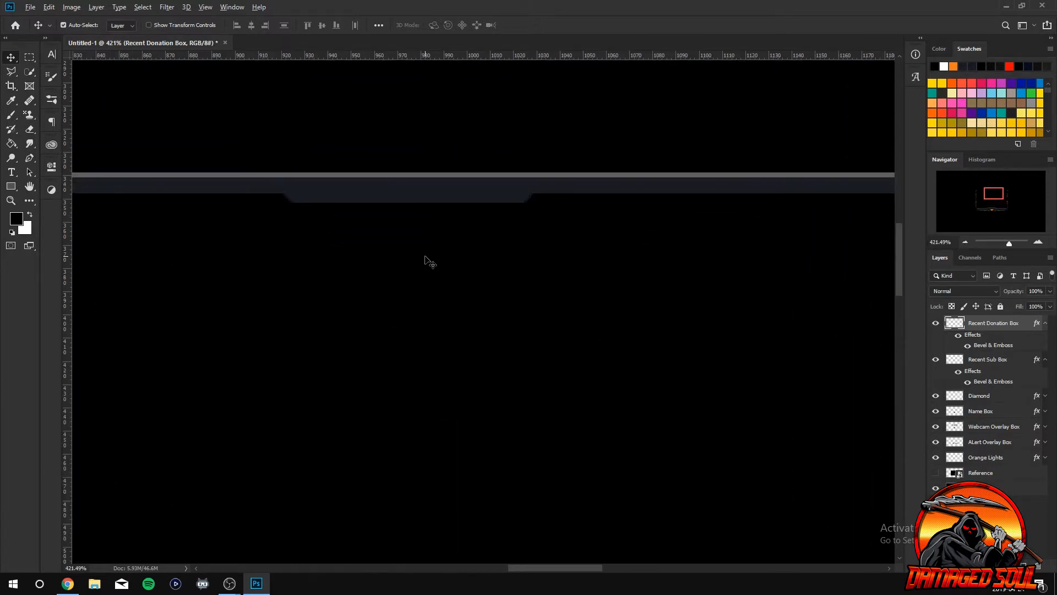
click(291, 199)
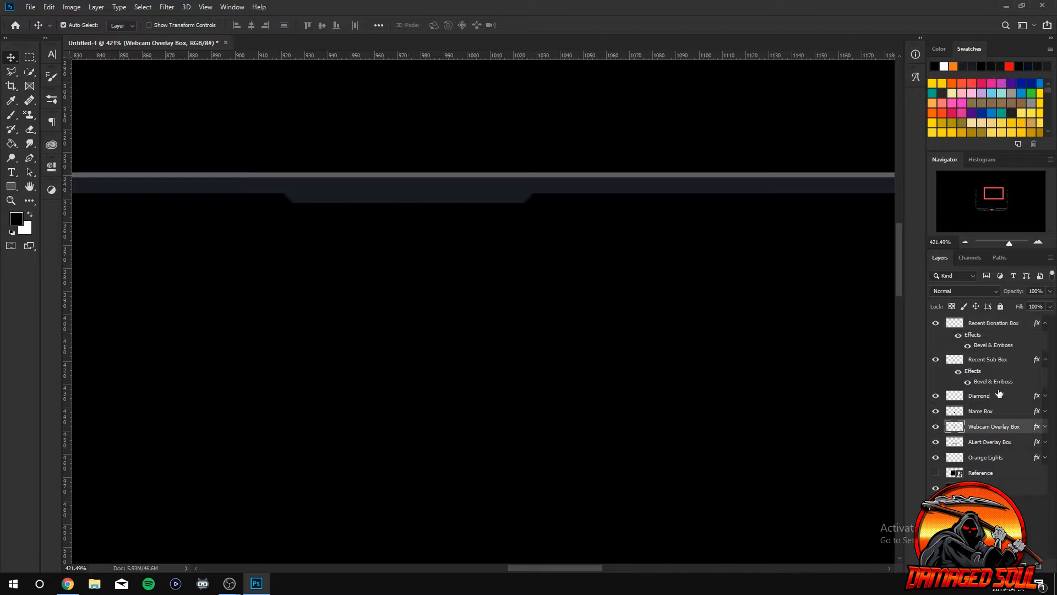
click(989, 330)
key(ctrl+shift+alt+n)
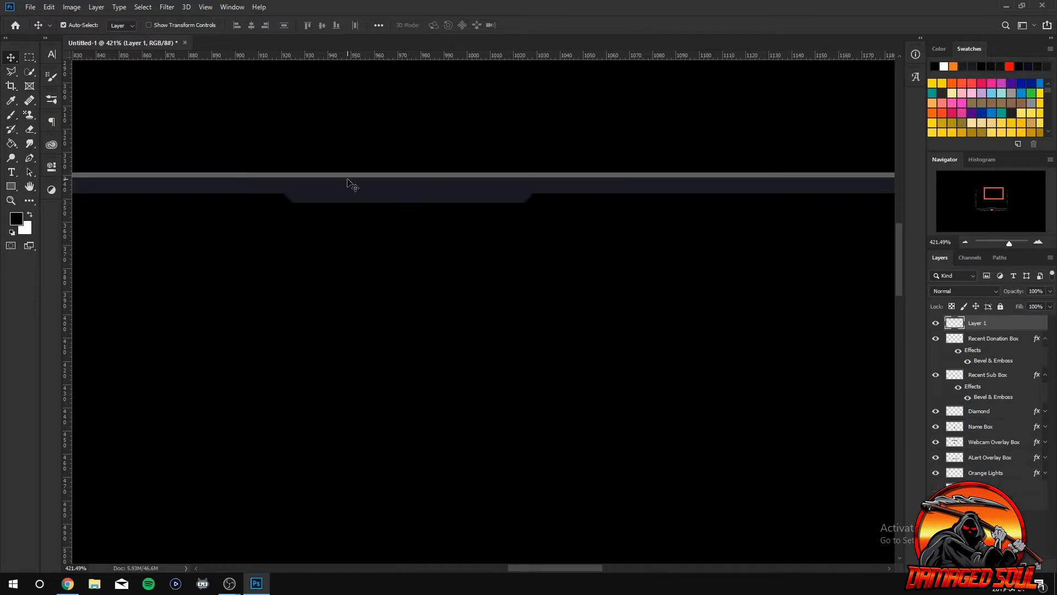
Draw a closed thin trapezoid path with the Pen tool across the upper half of the tab at the center of the webcam frame's top bar.
click(30, 159)
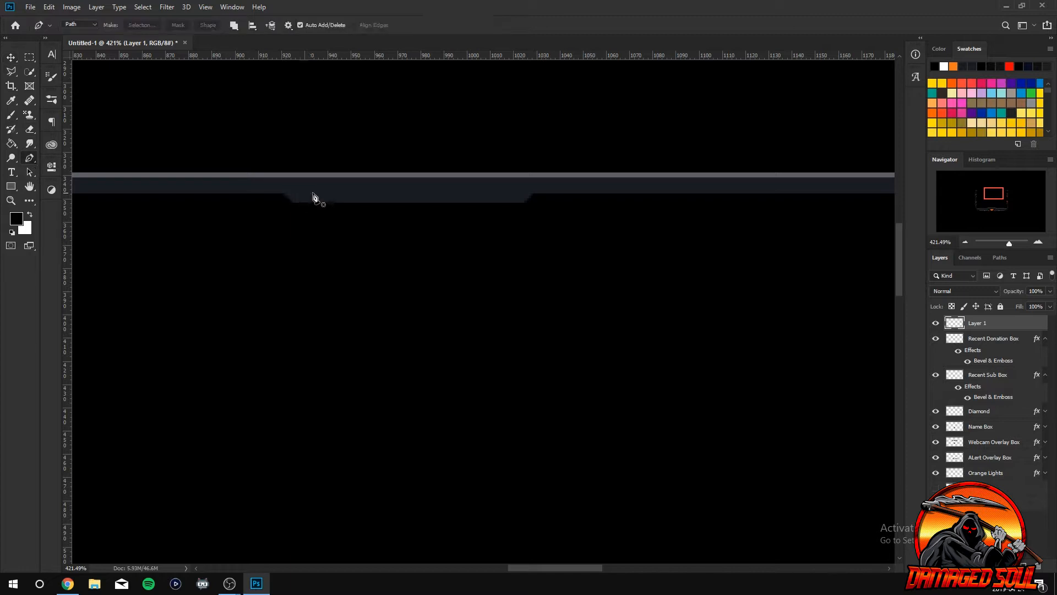
click(285, 194)
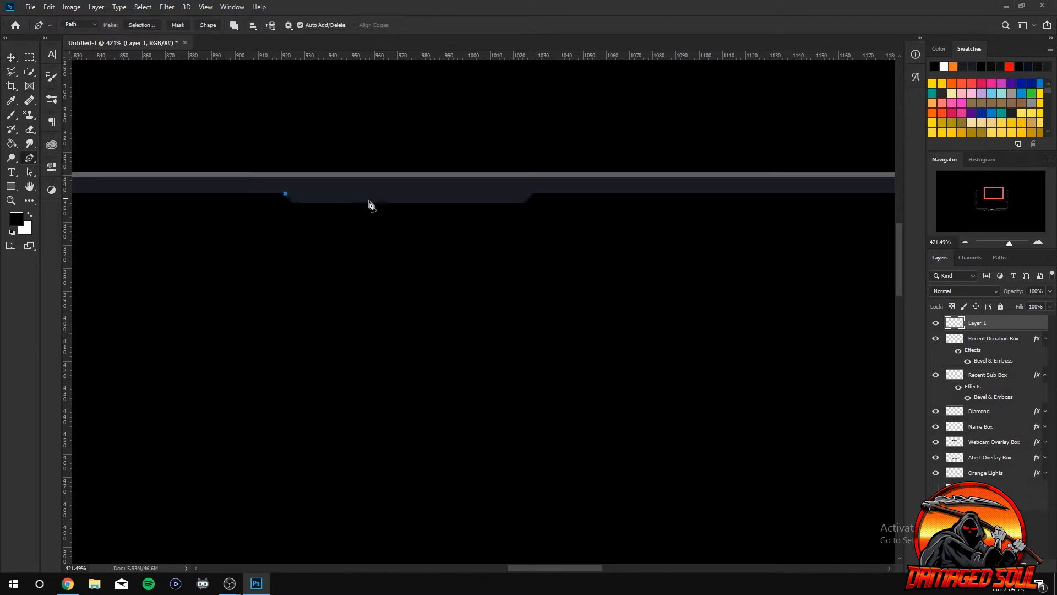
click(533, 193)
scroll(549, 216, up, 3)
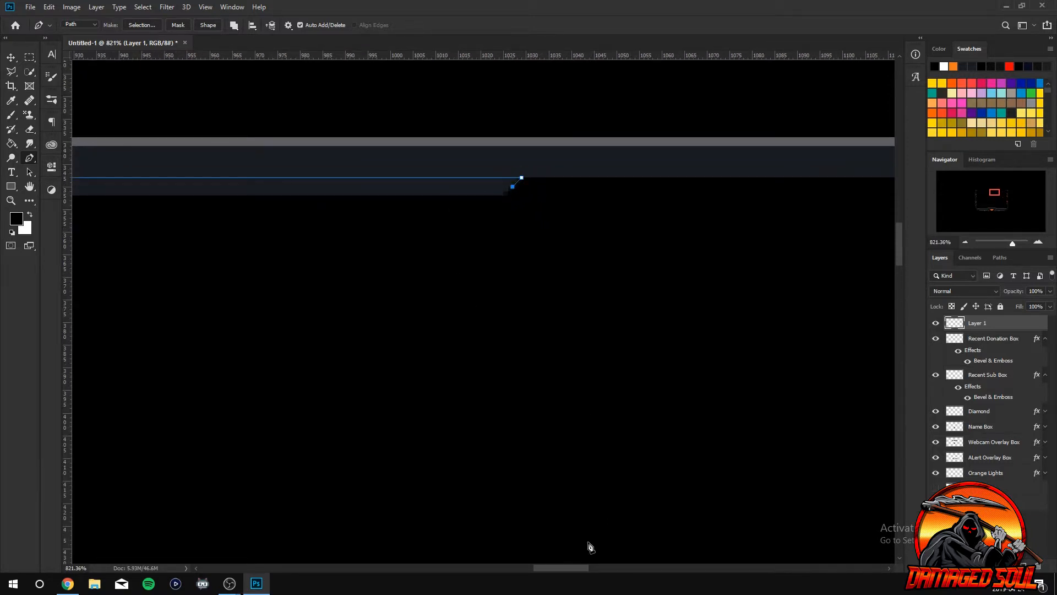
drag(580, 561, 603, 519)
key(ctrl+z)
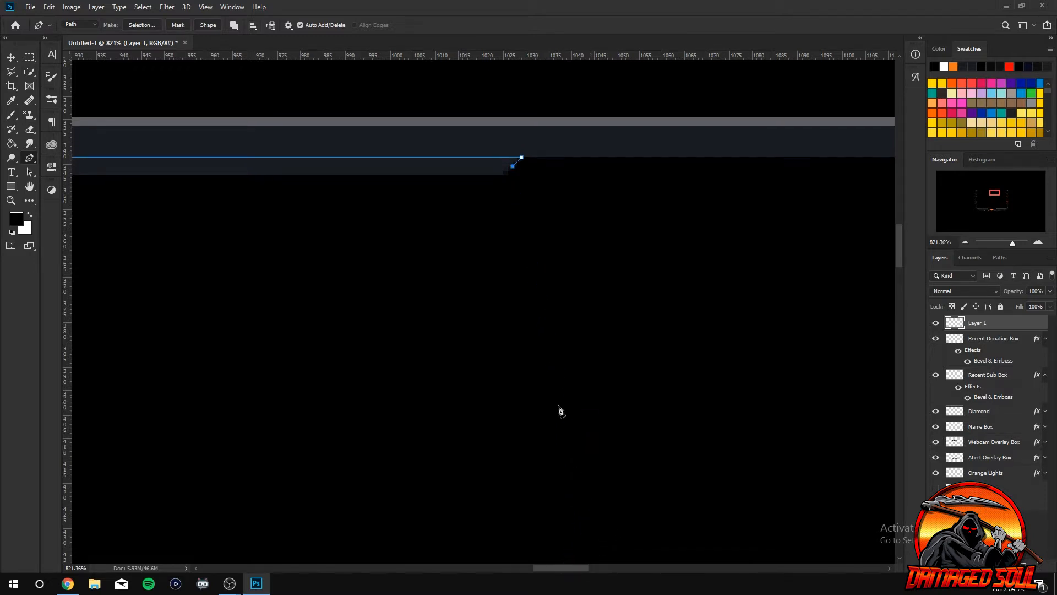
mouse_move(565, 567)
mouse_down()
mouse_move(552, 570)
mouse_move(565, 570)
mouse_up()
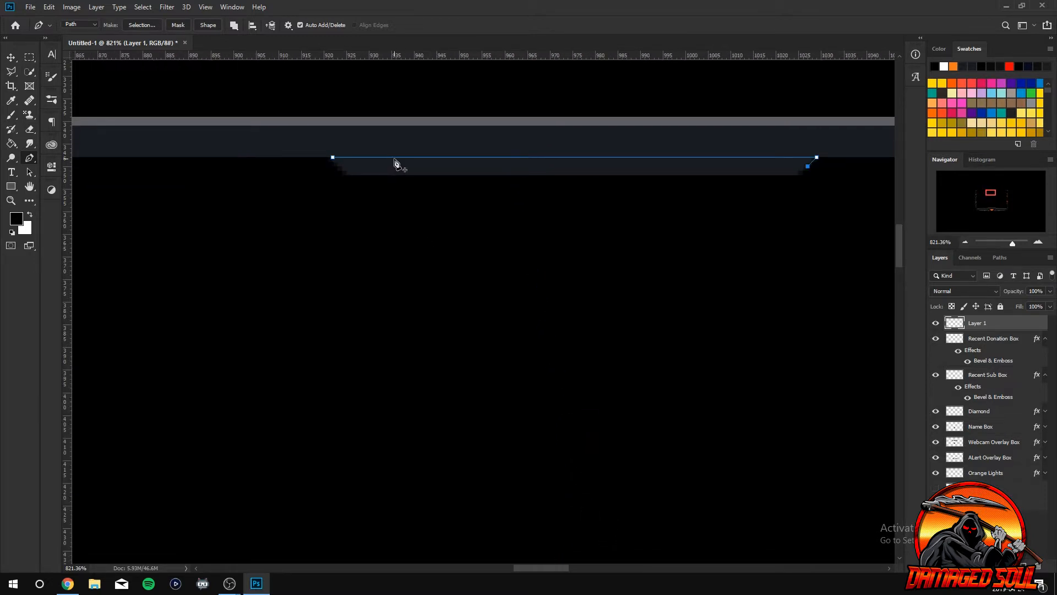
click(337, 165)
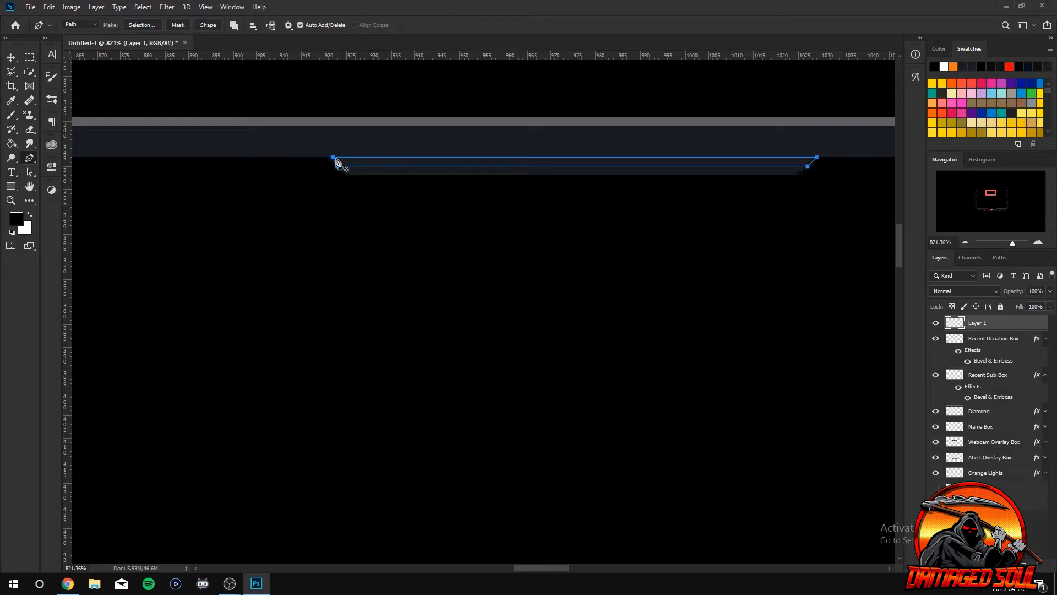
Fill the trapezoid path with solid black (000000) at 100% opacity and delete the path.
right_click(380, 161)
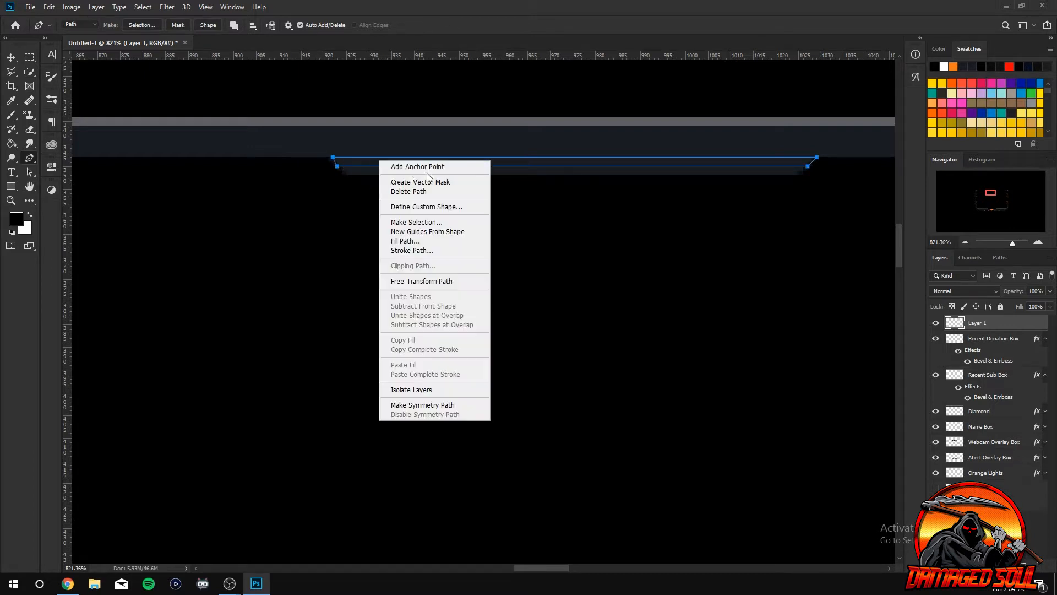
click(439, 242)
click(544, 147)
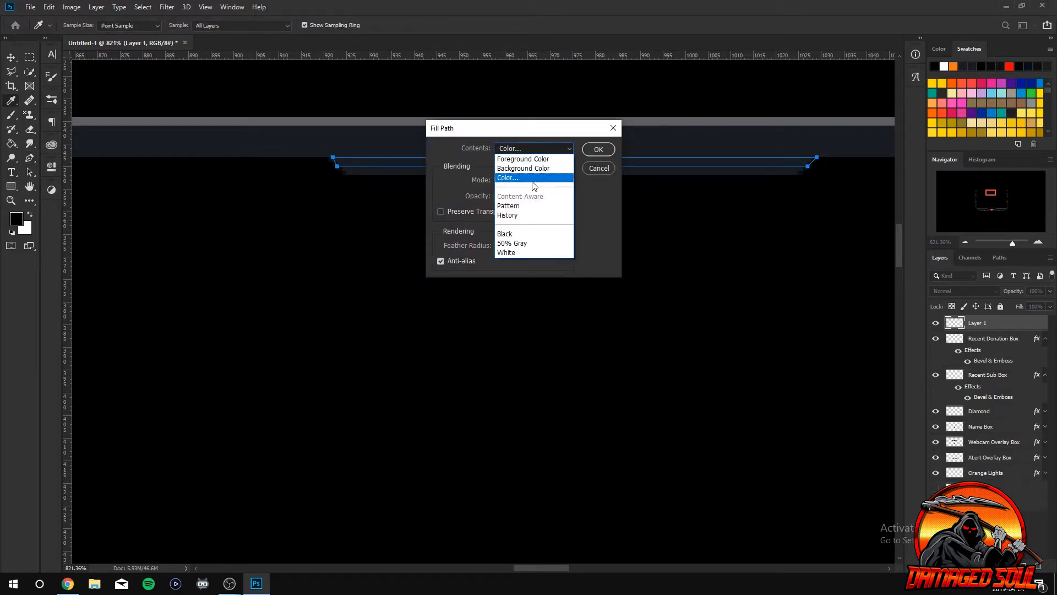
click(548, 174)
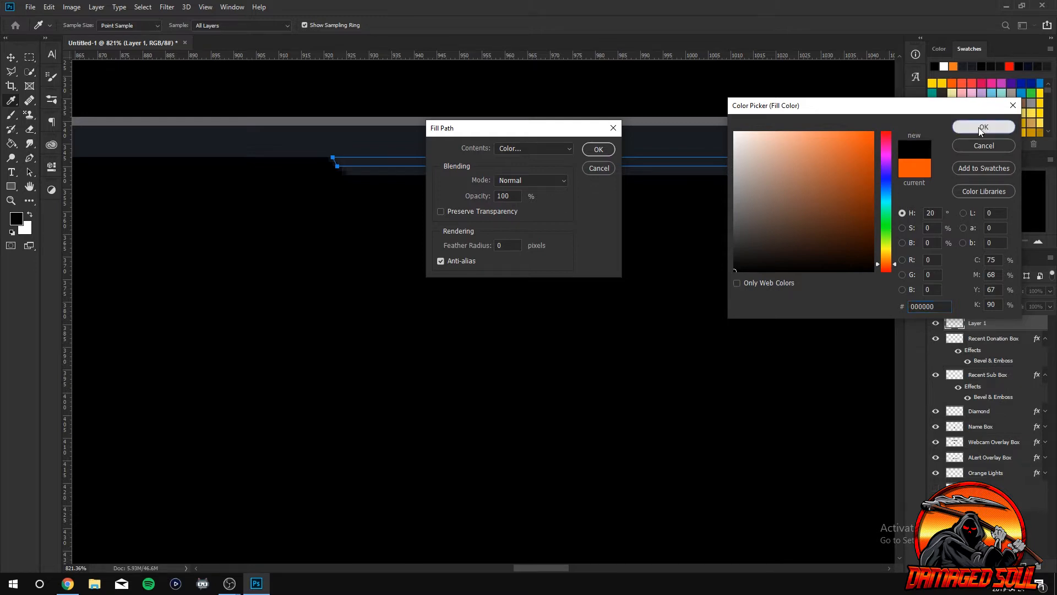
click(979, 127)
click(595, 149)
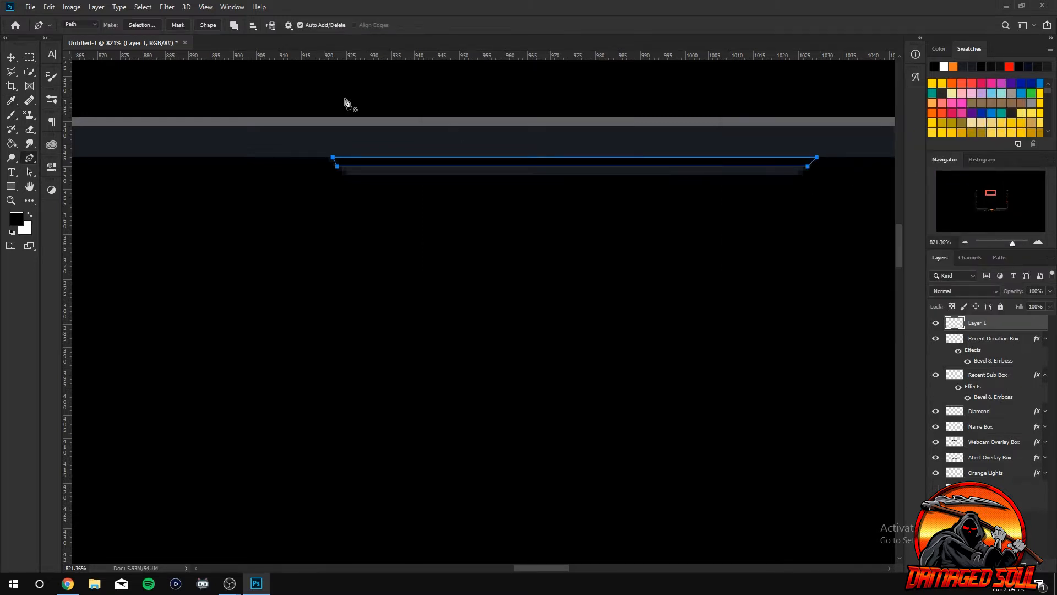
right_click(492, 165)
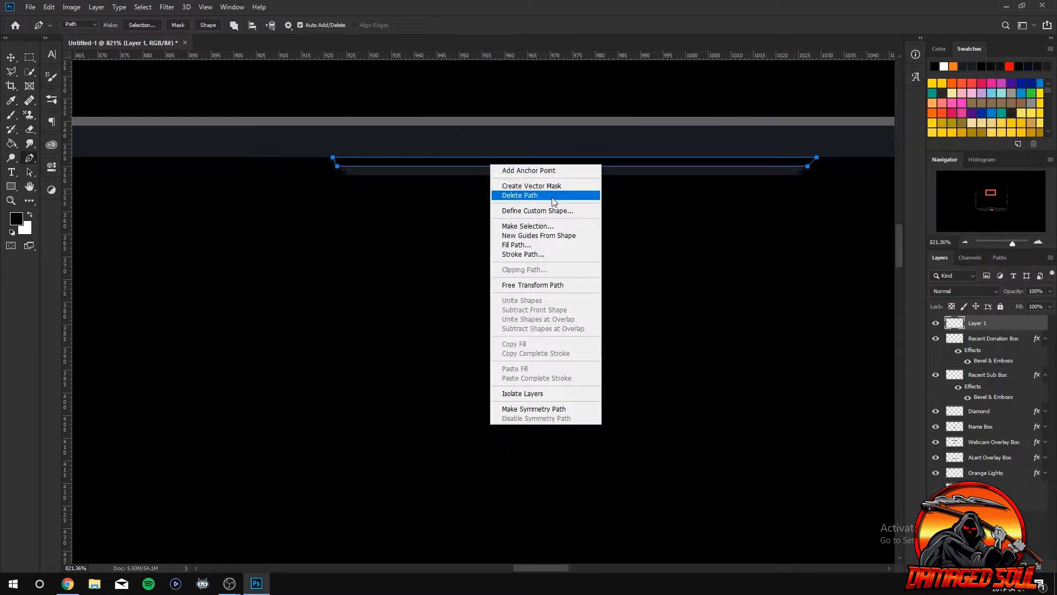
click(553, 197)
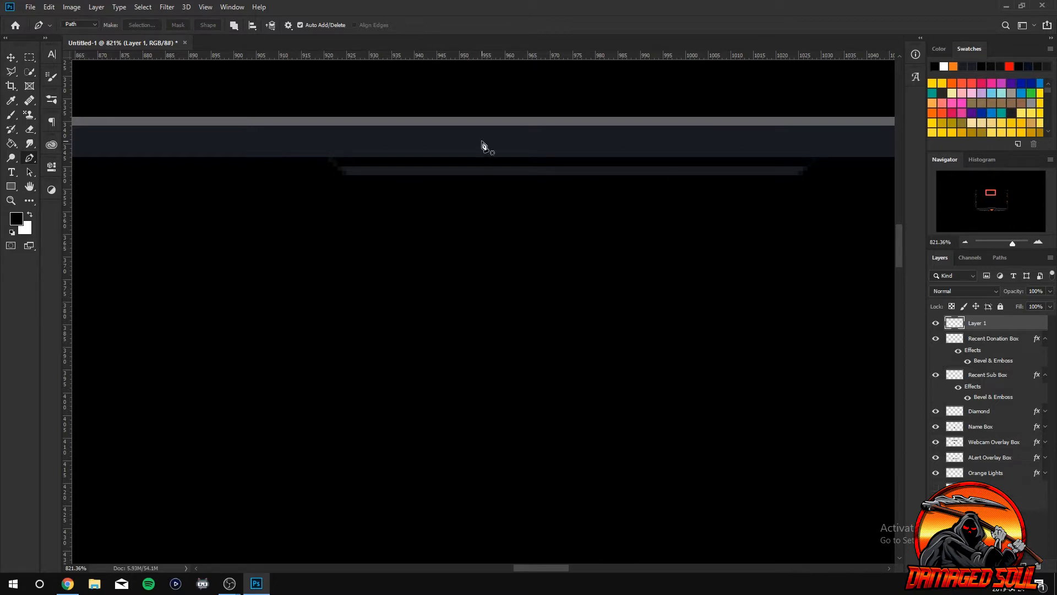
Squash the black strip to 50% of its height with Free Transform, keeping its upper edge against the frame's top bar.
key(ctrl+t)
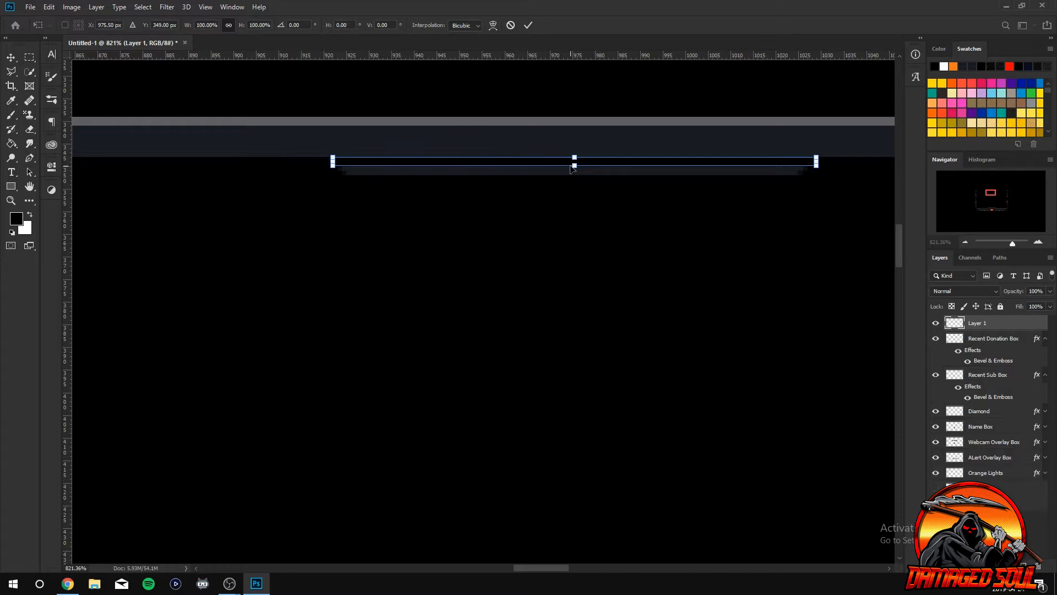
drag(575, 167, 576, 169)
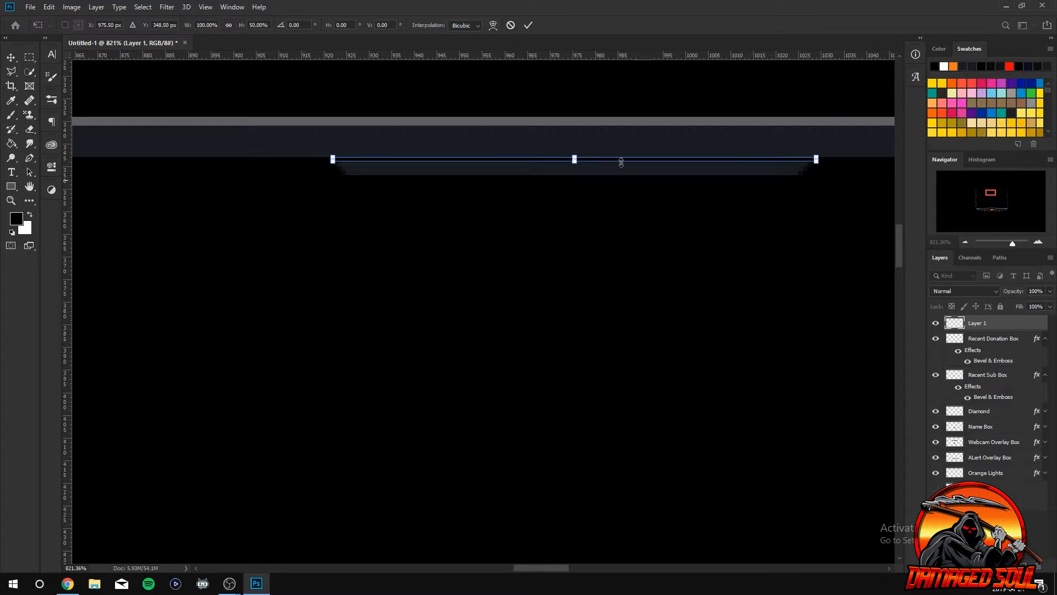
click(529, 26)
key(p)
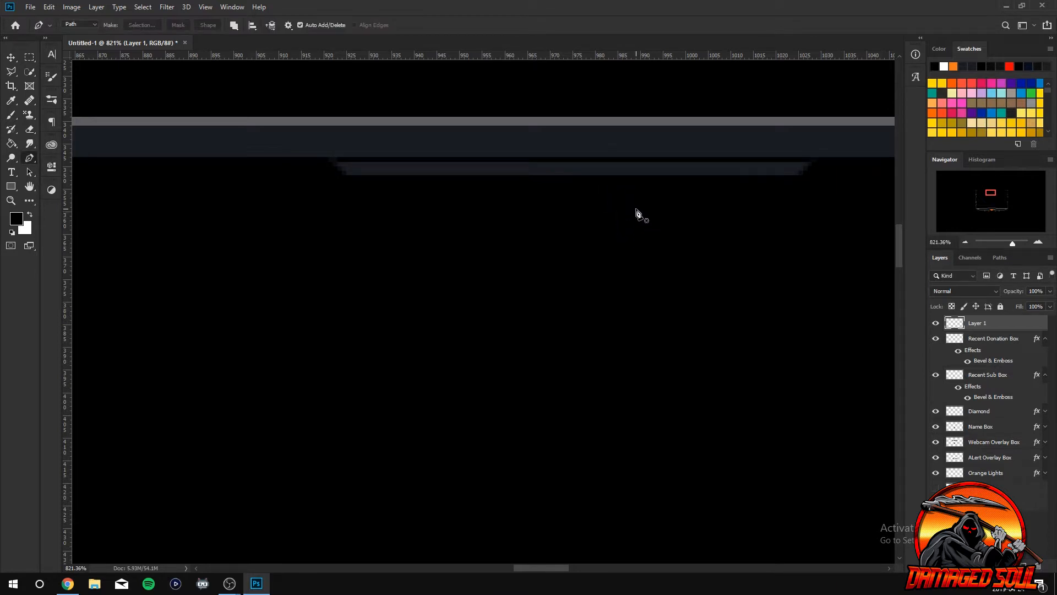
key(v)
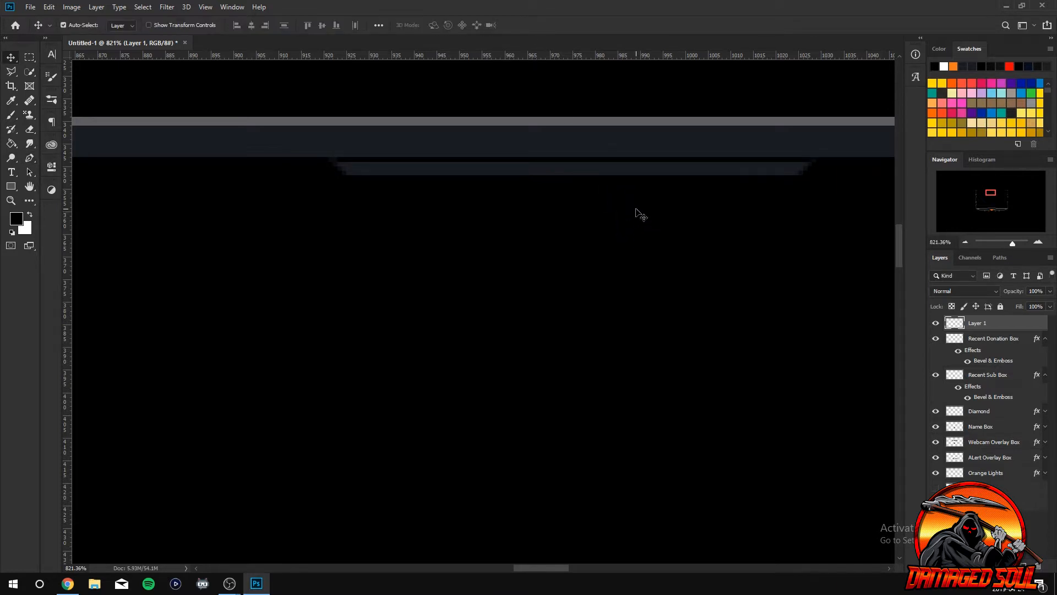
key(Up)
key(Down)
Rename the black strip's layer as "Seperation bar".
scroll(664, 220, down, 10)
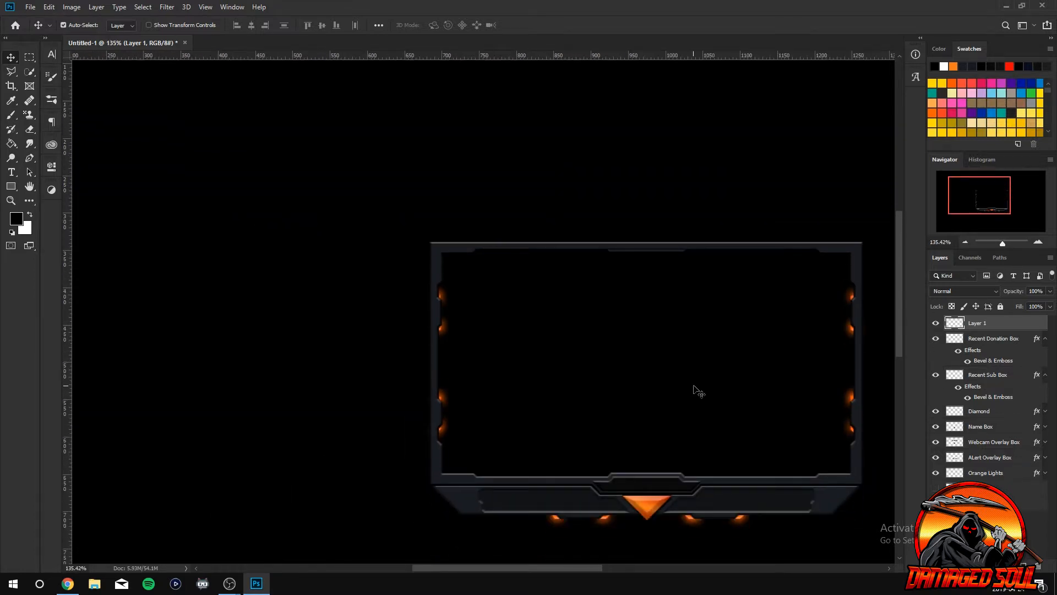
scroll(710, 380, up, 3)
scroll(724, 373, up, 3)
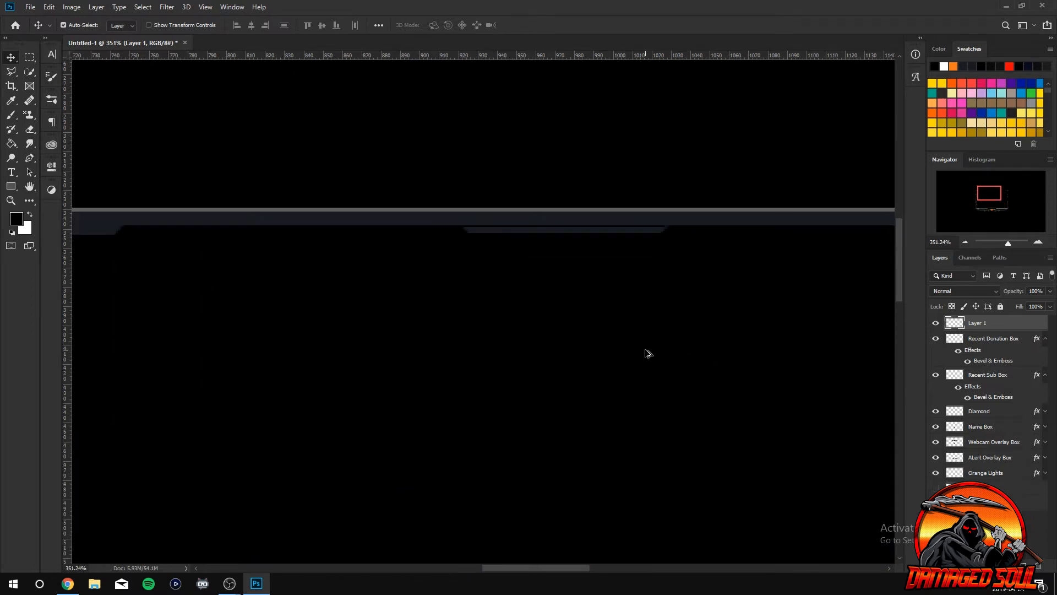
scroll(600, 346, up, 2)
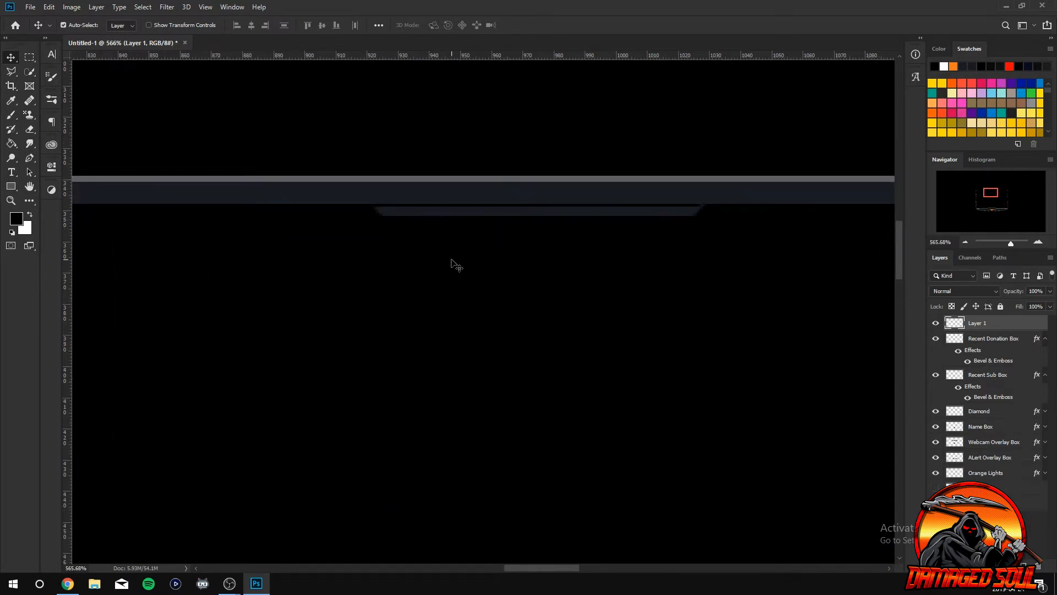
scroll(451, 262, up, 1)
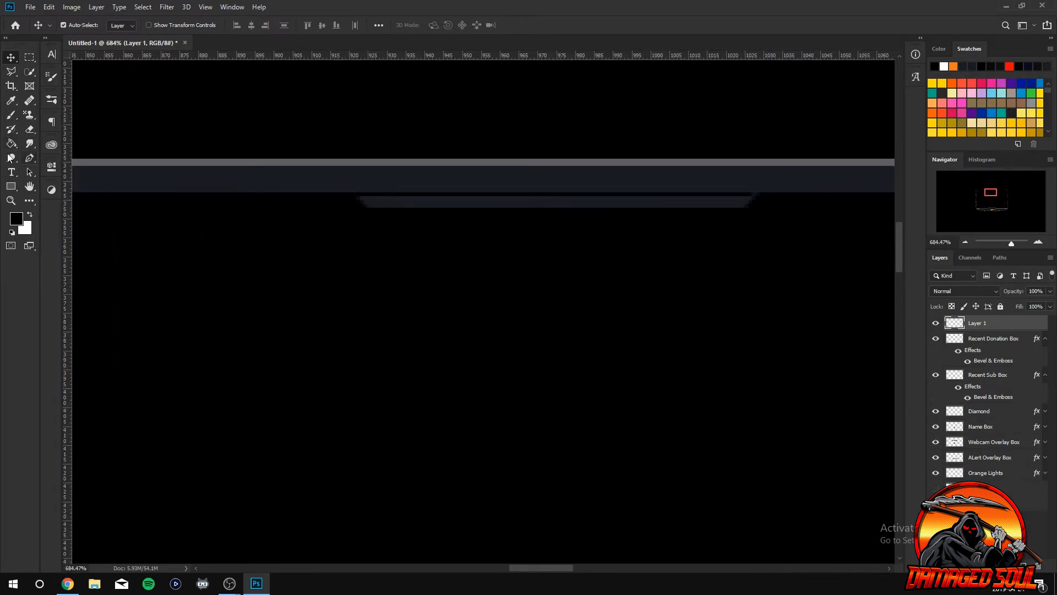
click(30, 159)
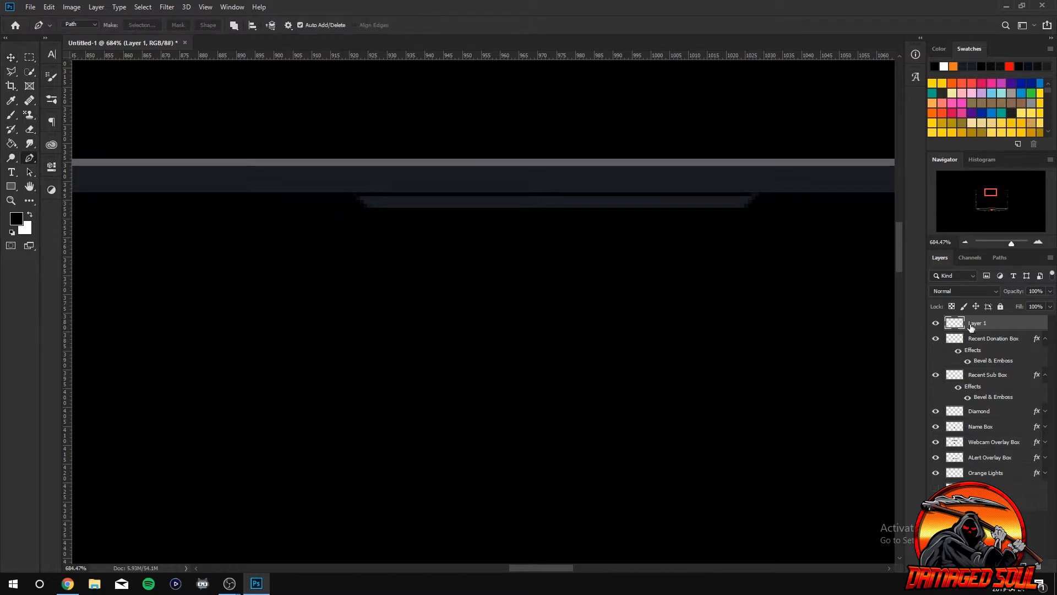
double_click(973, 324)
text(Seperation bar)
key(Return)
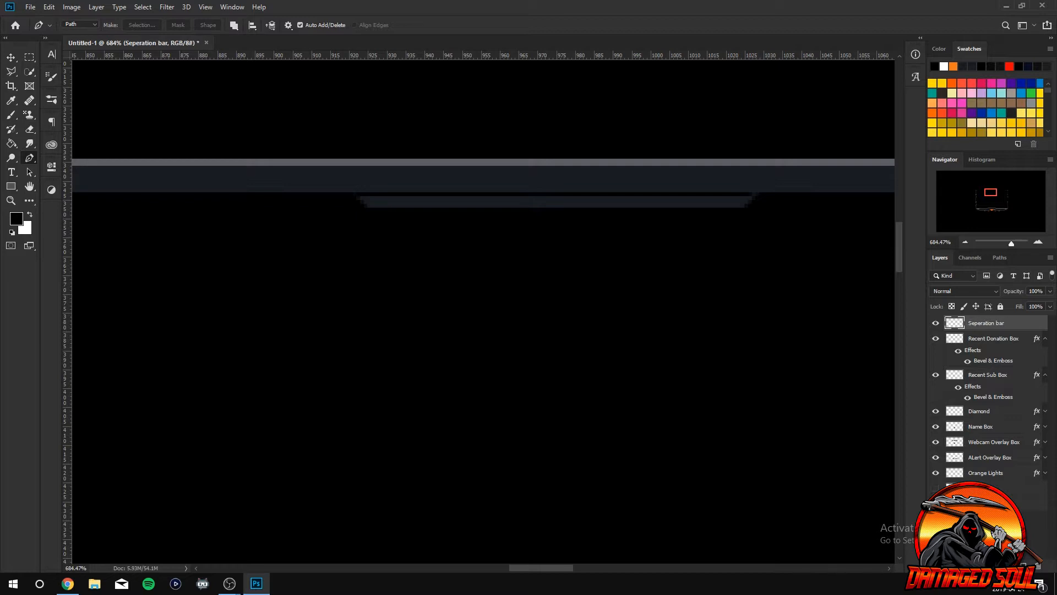
Add another empty layer above the Seperation bar layer for the next detail on the top-center tab.
key(ctrl+shift+alt+n)
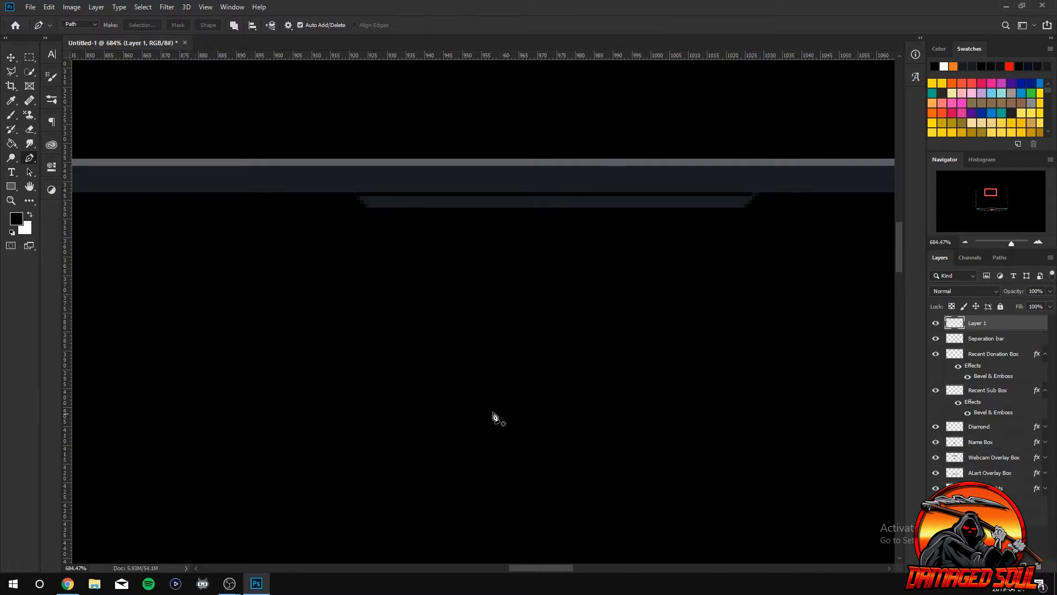
scroll(425, 374, up, 2)
scroll(440, 373, up, 3)
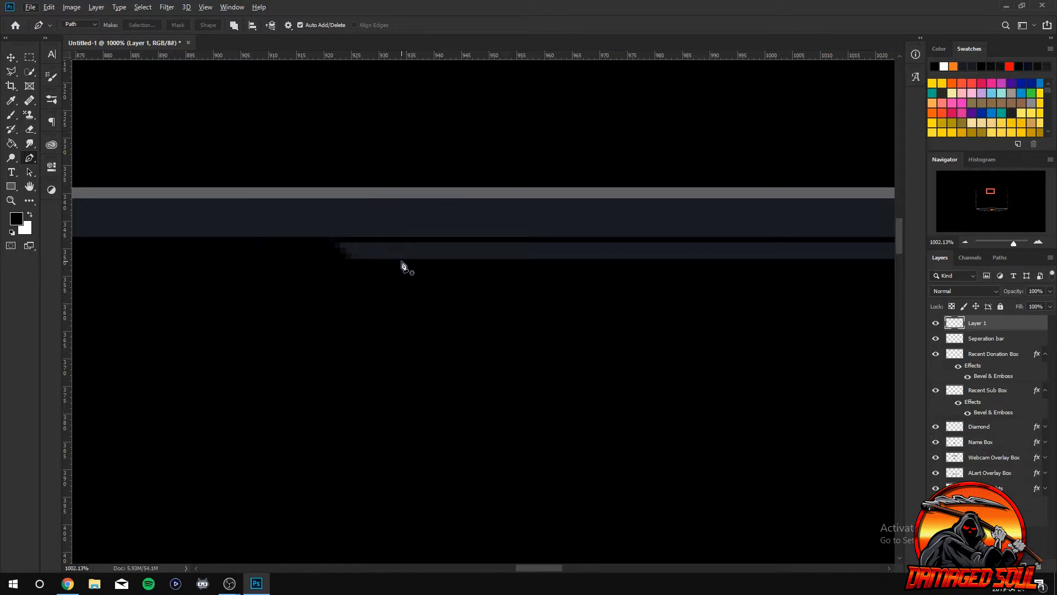
scroll(430, 288, down, 3)
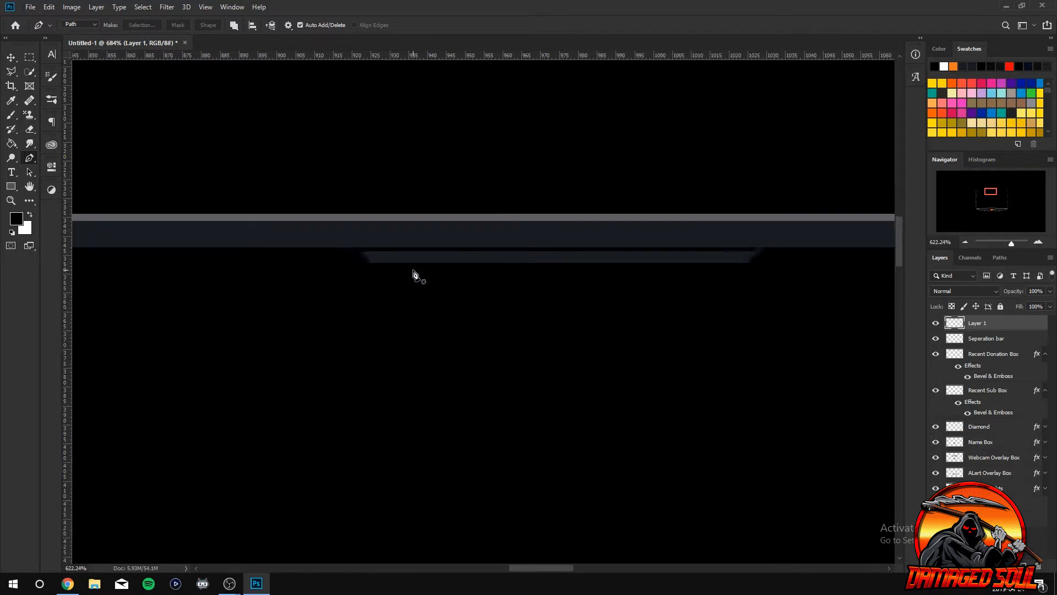
scroll(512, 364, up, 4)
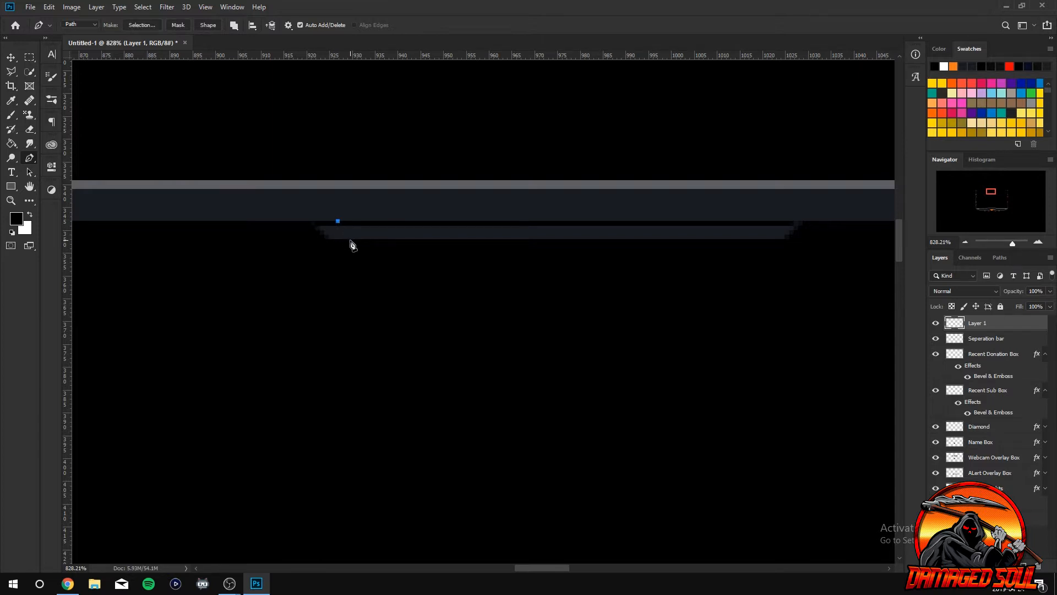
click(352, 234)
scroll(390, 248, up, 4)
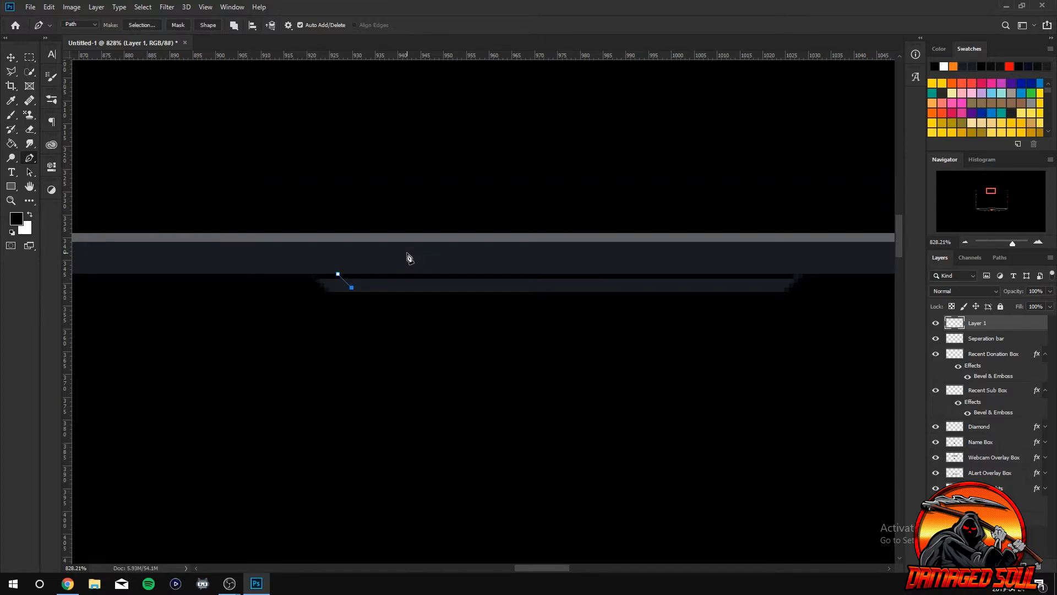
key(ctrl+z)
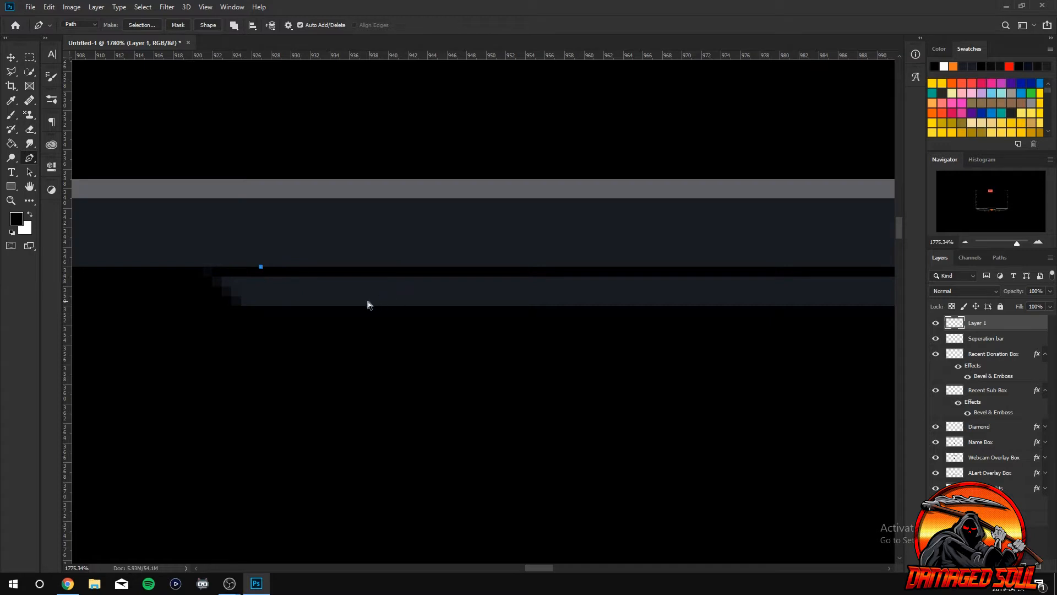
key(ctrl+z)
Place two horizontal guides along the upper and lower edges of the thin bar beneath the frame's top border.
drag(384, 52, 382, 271)
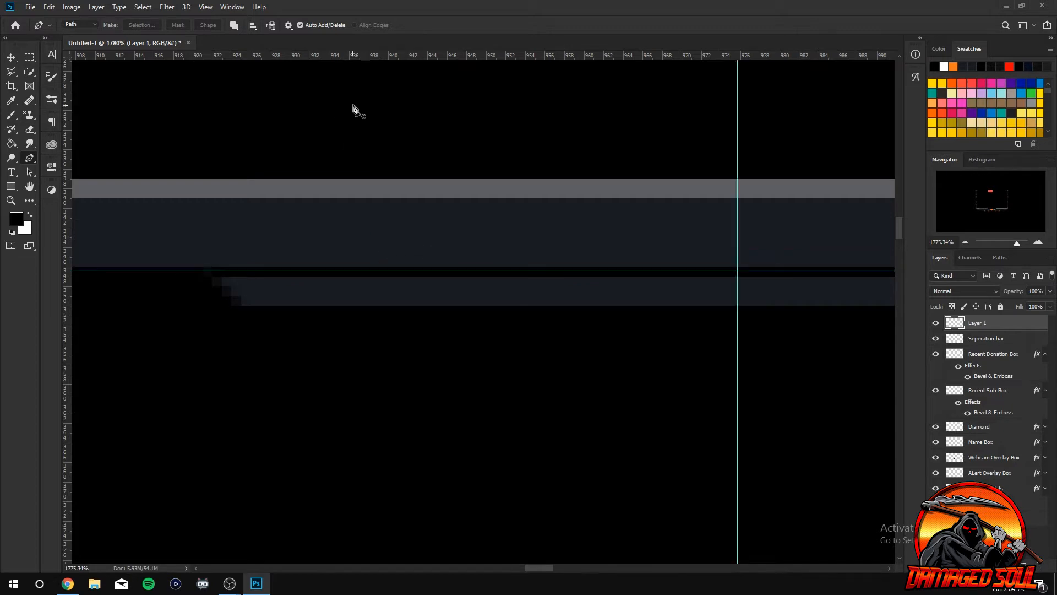
drag(384, 53, 378, 307)
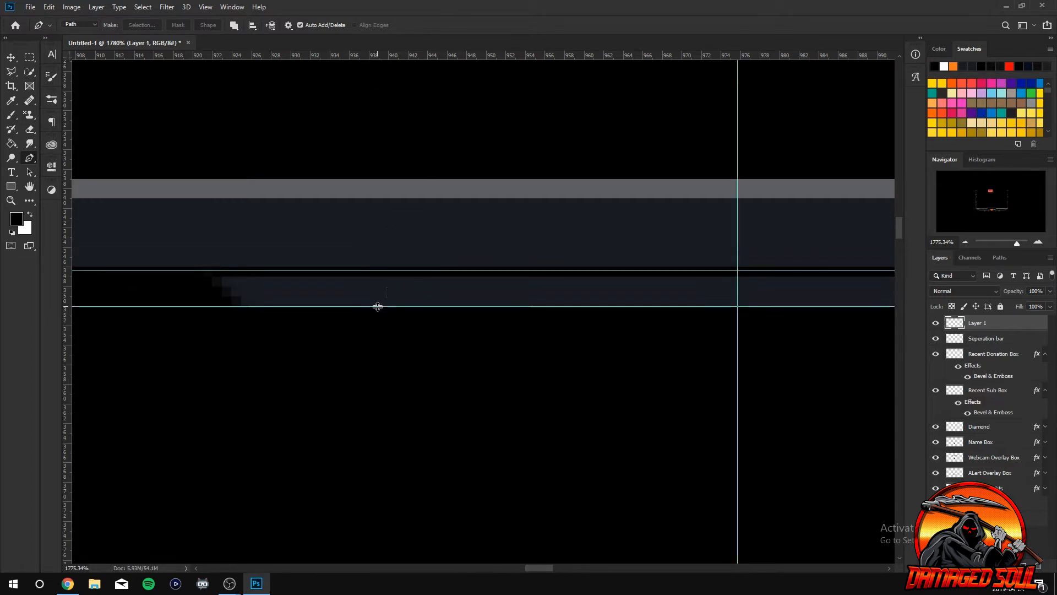
Draw a closed, narrow slanted parallelogram path between the two horizontal guides near the thin bar's left end with the Pen tool.
click(278, 274)
key(ctrl+z)
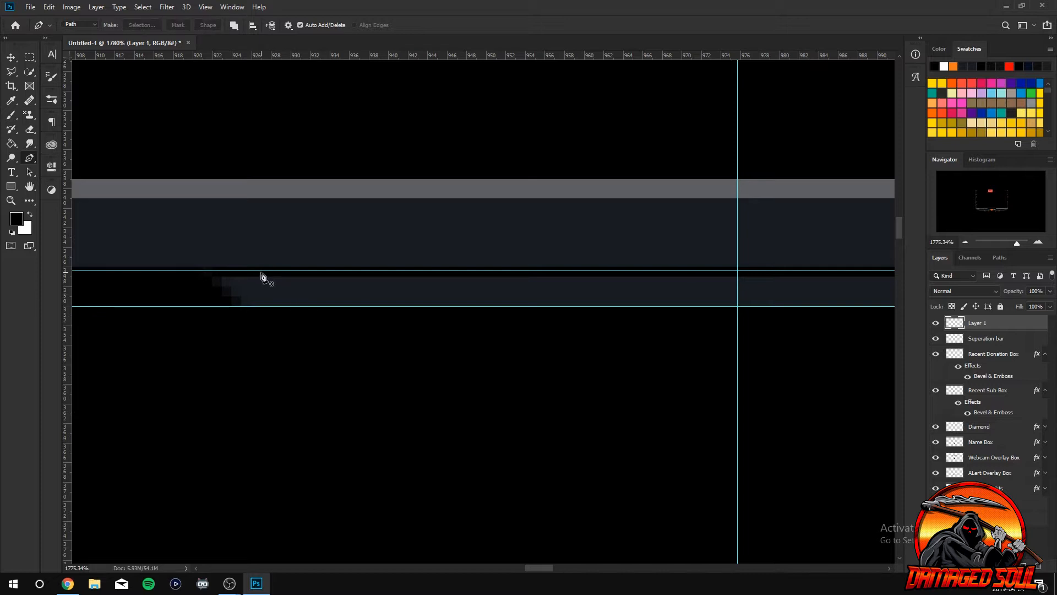
click(260, 271)
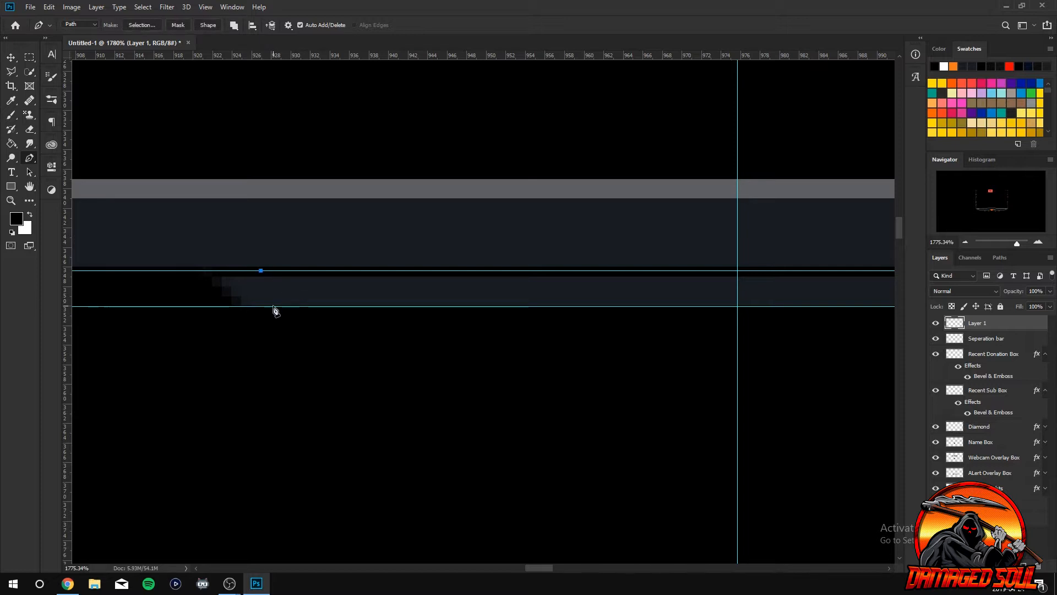
click(281, 290)
key(ctrl+z)
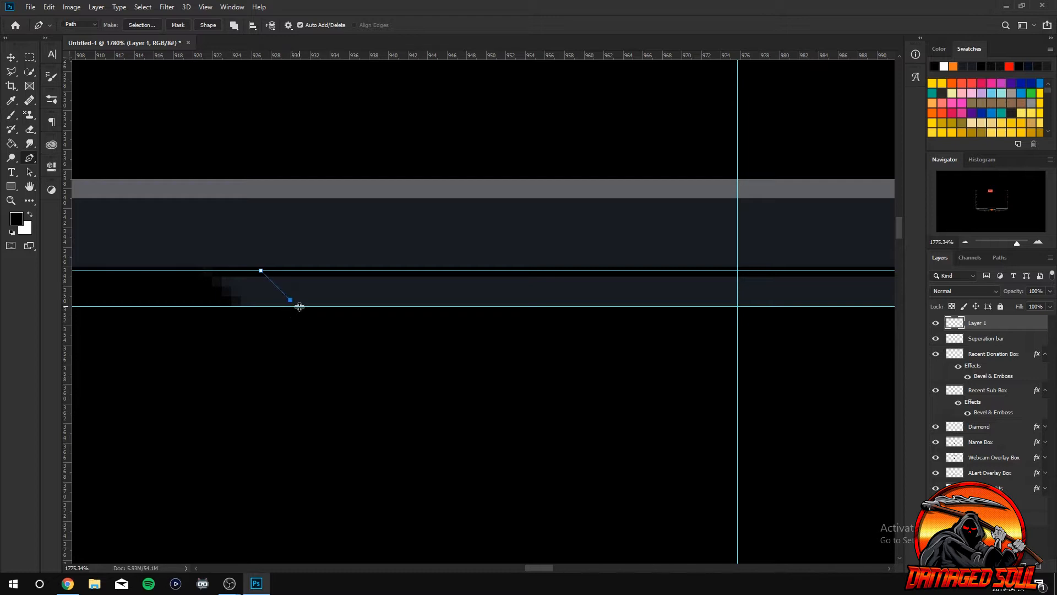
key(ctrl+z)
click(310, 306)
shift+click(278, 273)
key(ctrl+z)
click(261, 270)
Fill the slanted path with orange #ff5700 at 100% opacity in Normal mode and delete the path.
right_click(284, 287)
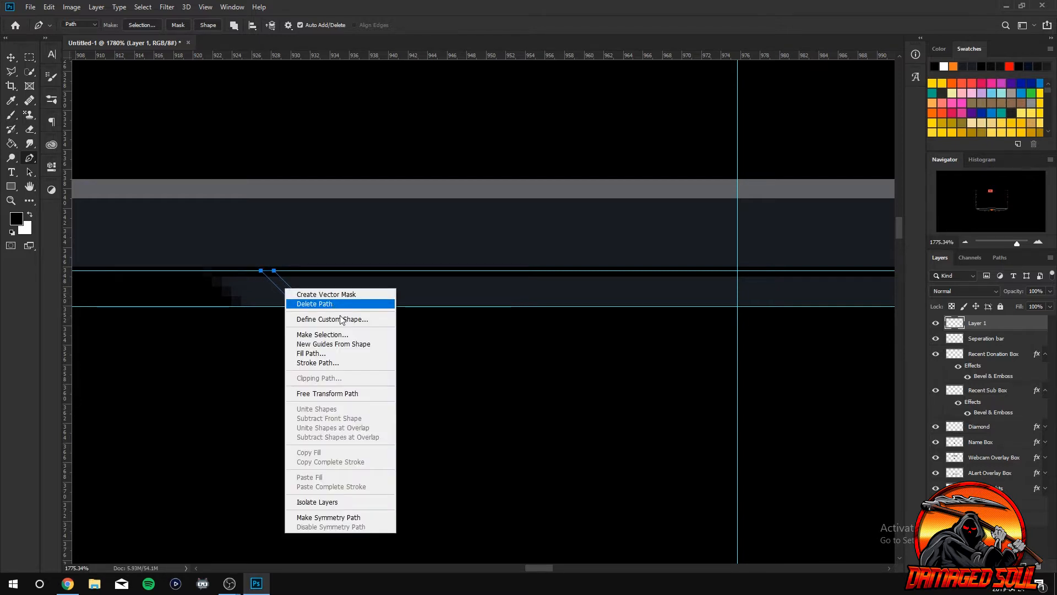
click(343, 359)
click(552, 150)
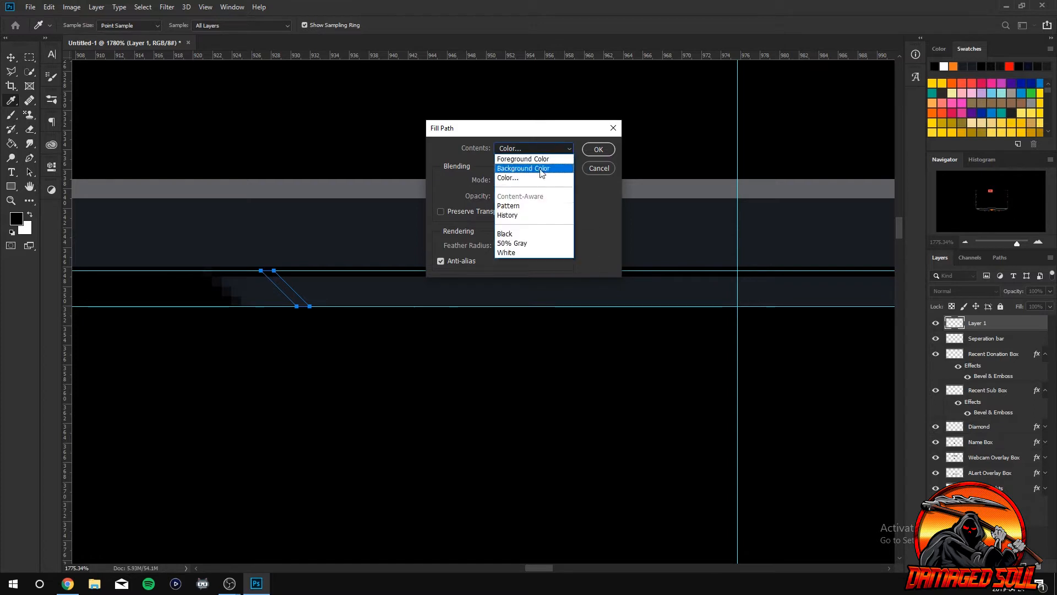
click(520, 178)
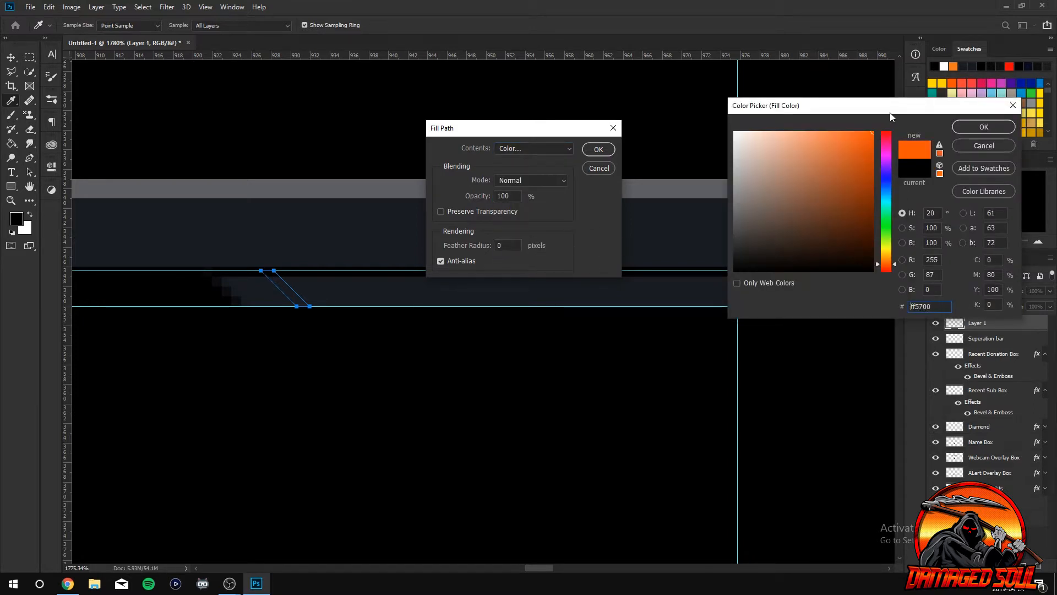
click(979, 125)
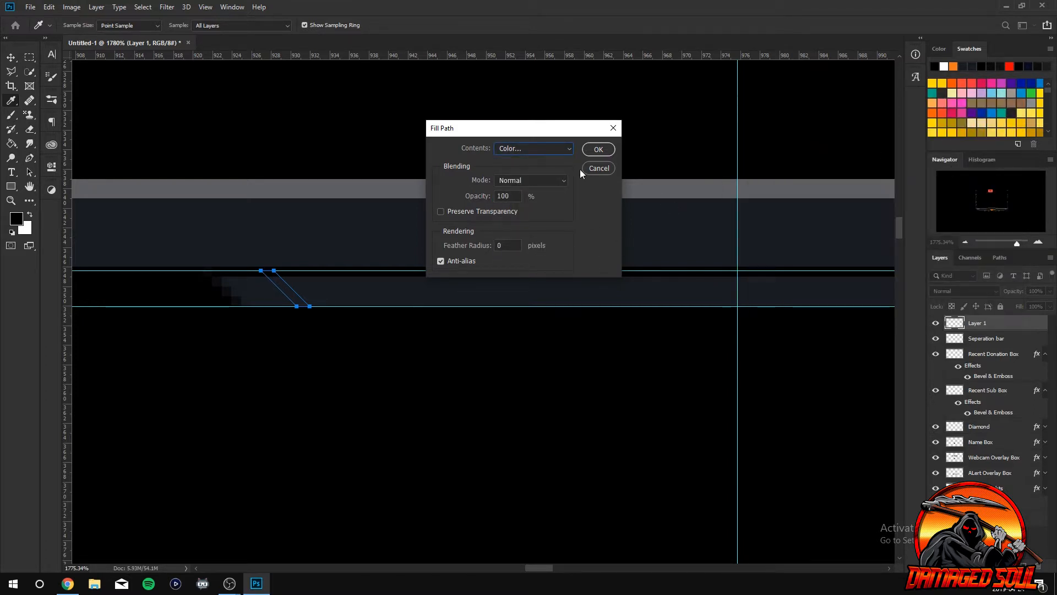
click(606, 152)
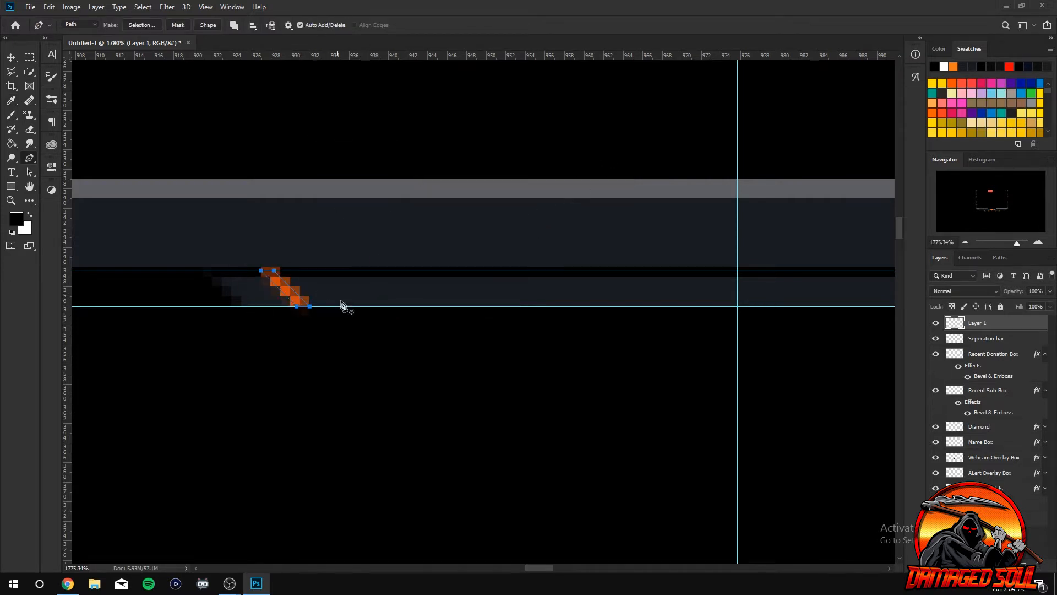
right_click(293, 300)
click(334, 333)
Duplicate the orange stripe three times and space the copies evenly to its right along the thin bar.
key(ctrl+j)
key(ctrl+j)
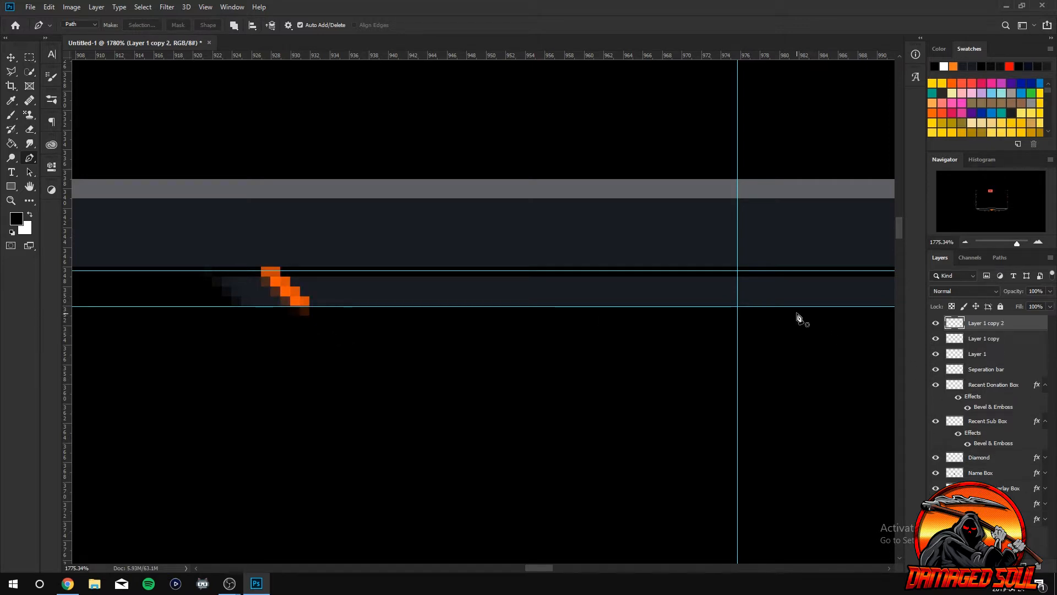
click(11, 57)
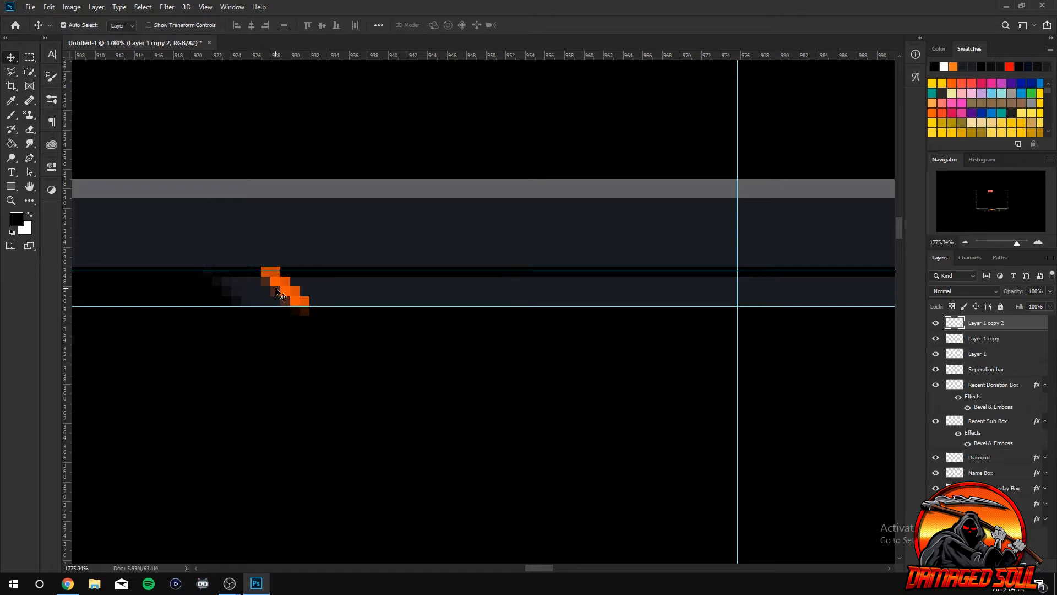
drag(283, 293, 385, 293)
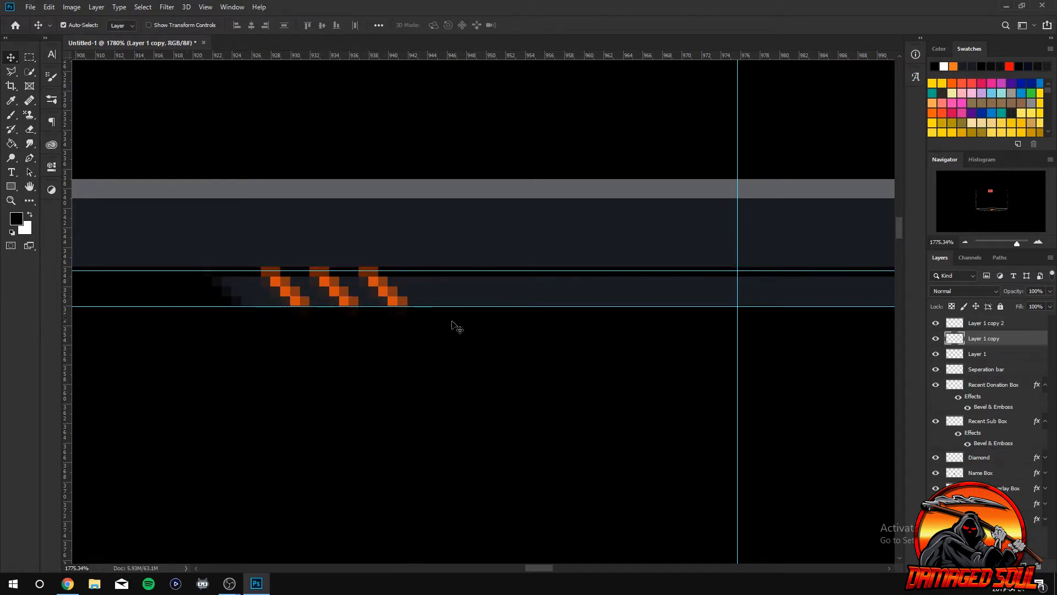
key(ctrl+j)
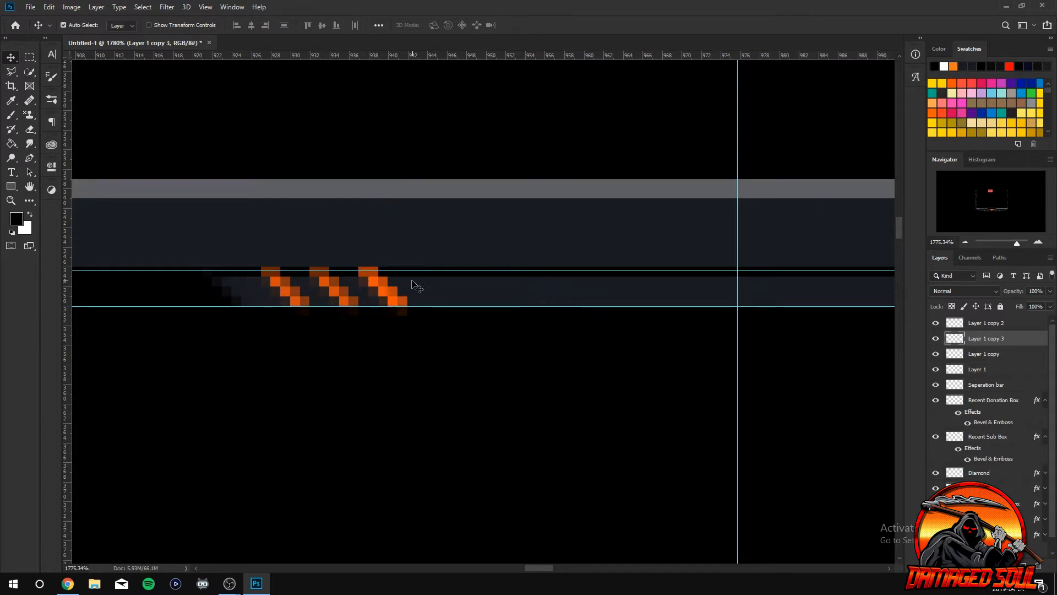
drag(389, 295, 440, 295)
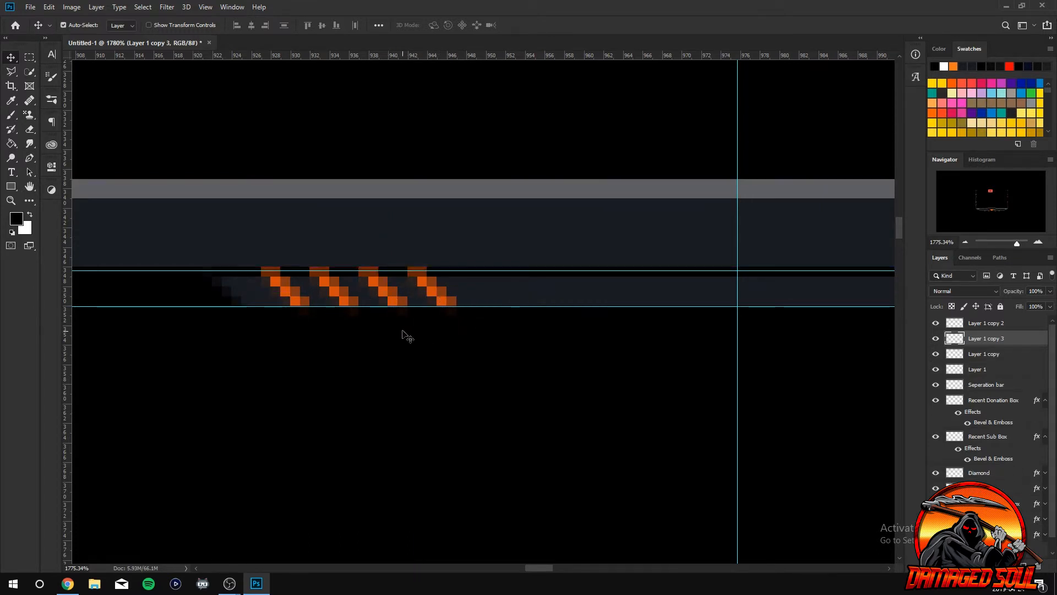
Hide the guides over the overlay artwork.
scroll(427, 347, down, 10)
scroll(485, 373, down, 4)
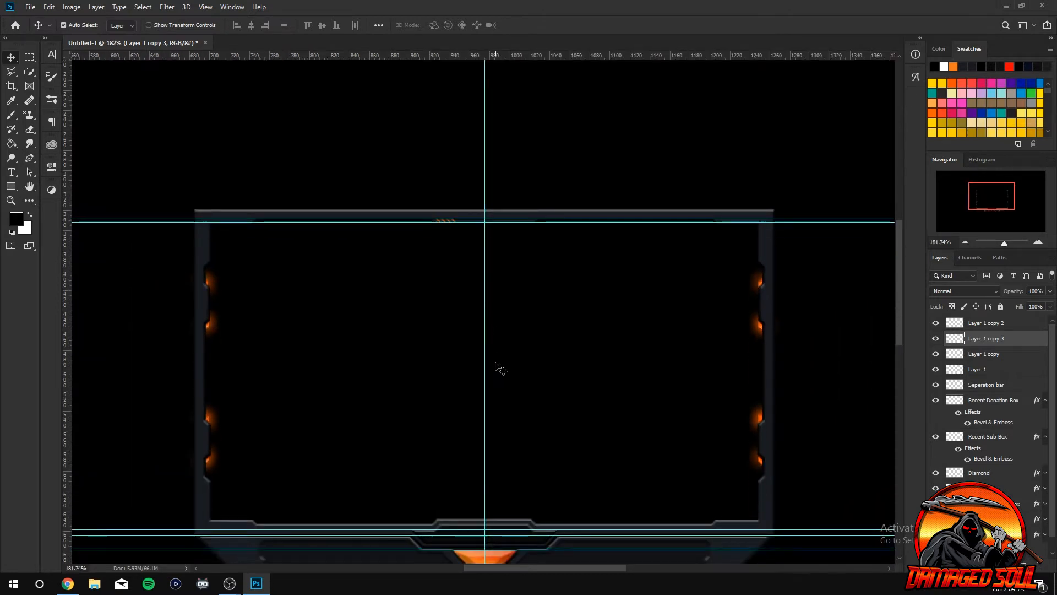
key(ctrl+semicolon)
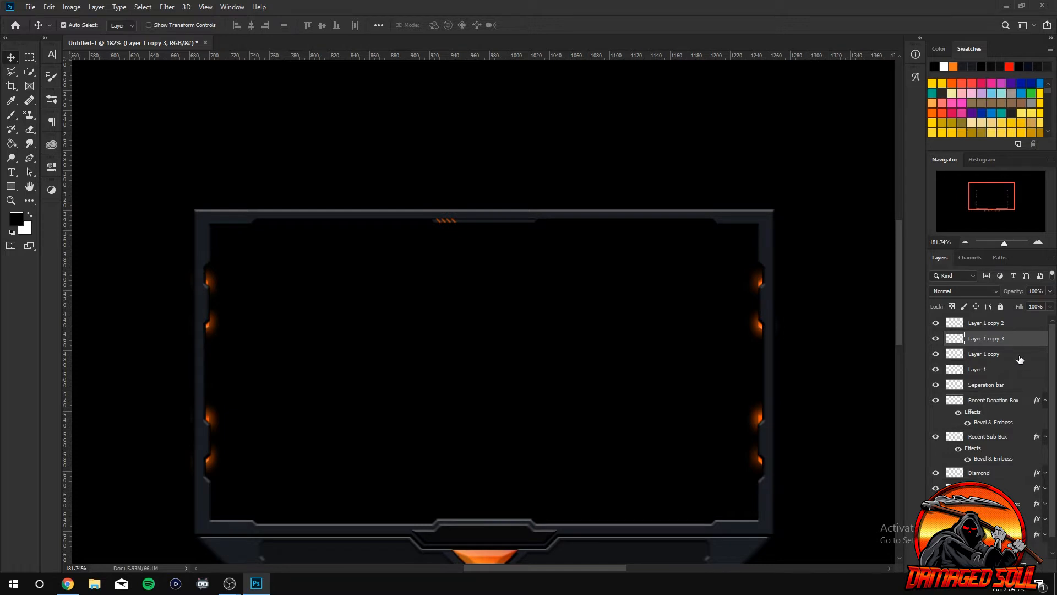
Merge the four orange stripe layers into one and place the merged layer directly below the Seperation bar layer.
click(1002, 374)
shift+click(999, 324)
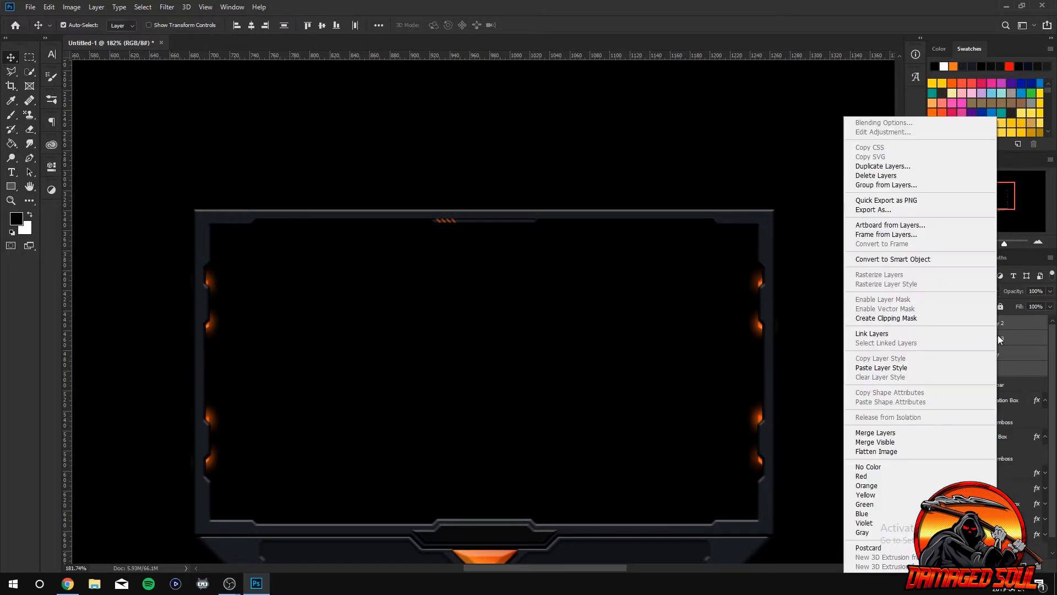
right_click(998, 335)
click(904, 432)
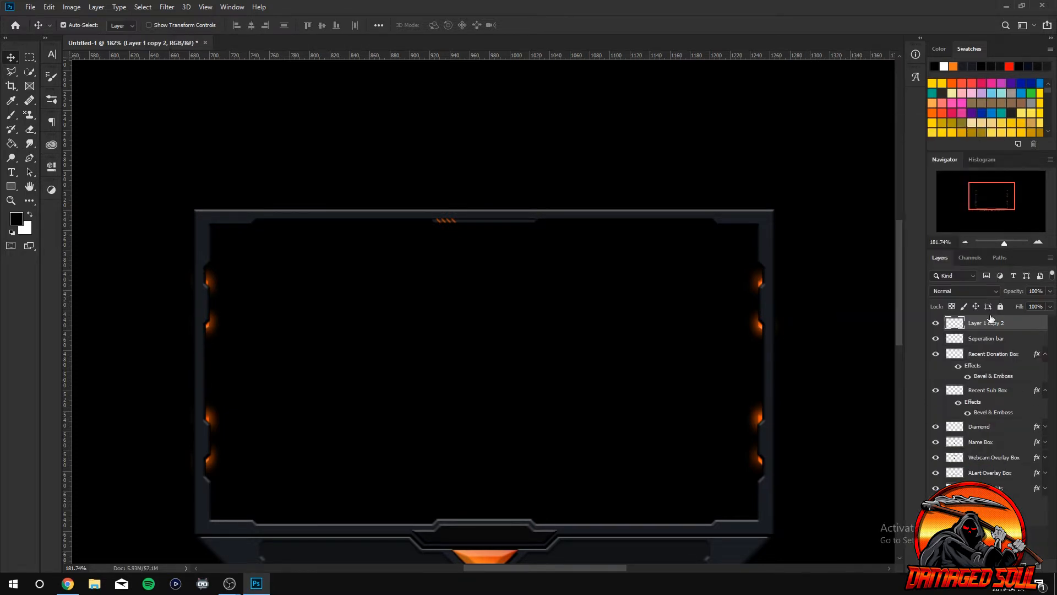
drag(992, 321, 993, 344)
Apply Outer Glow and Drop Shadow layer styles to the merged orange stripes, leaving Stroke switched off.
scroll(564, 292, up, 10)
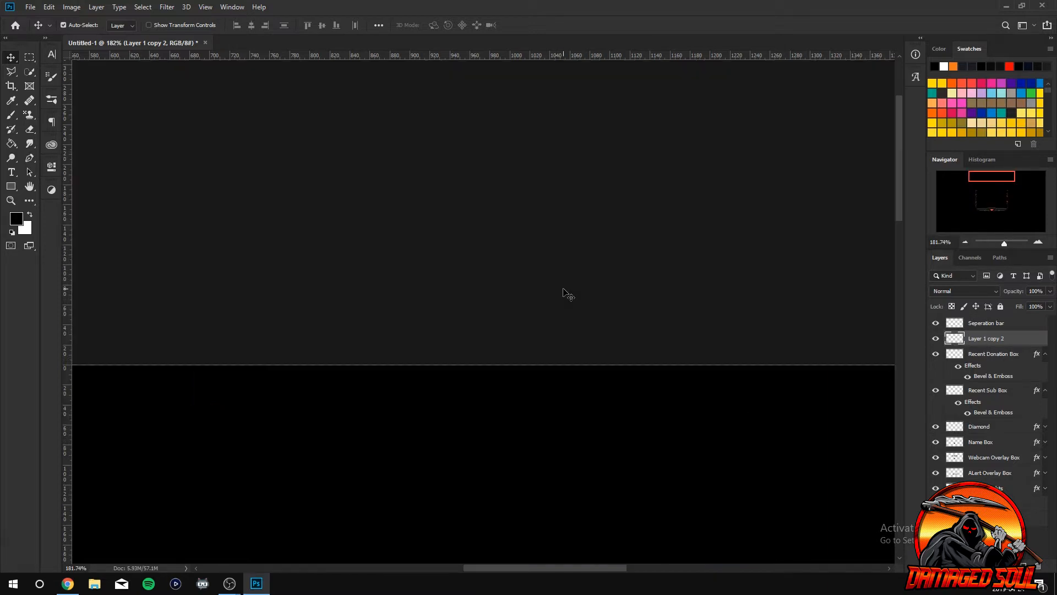
scroll(568, 295, down, 10)
scroll(576, 292, down, 5)
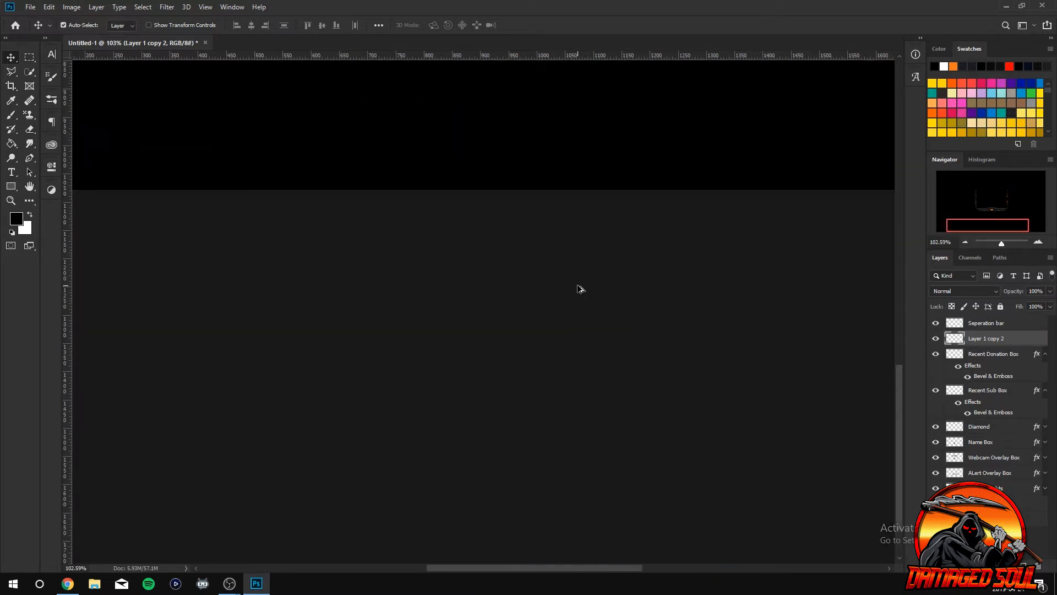
scroll(582, 292, up, 5)
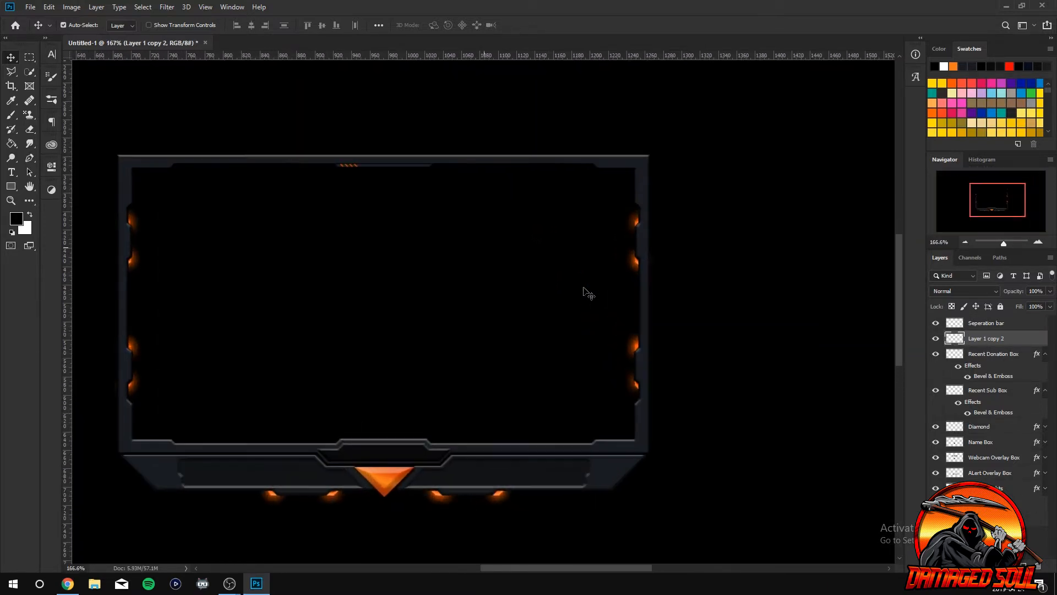
scroll(601, 570, left, 4)
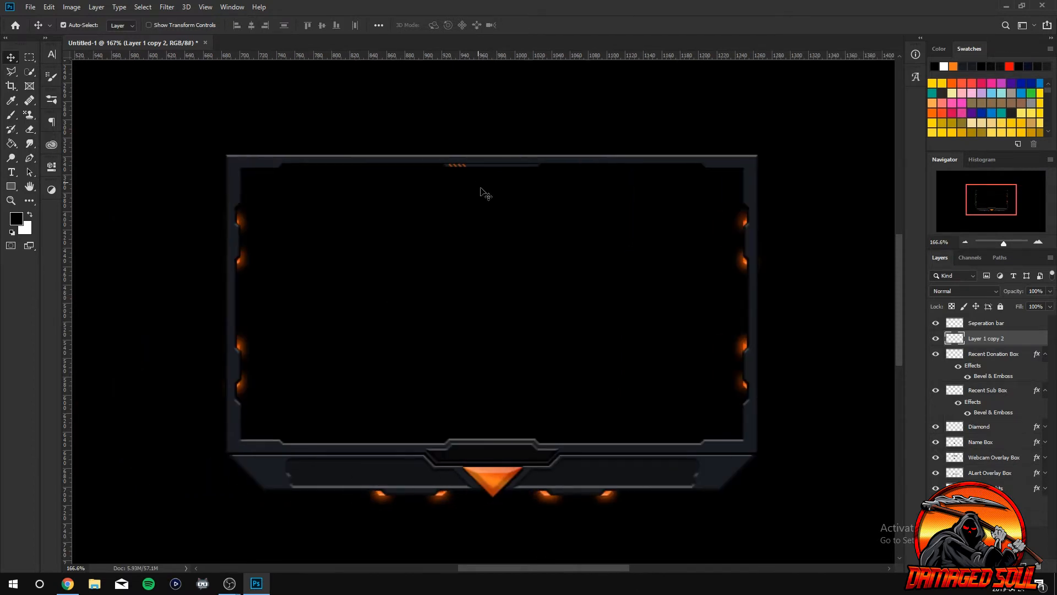
scroll(493, 215, up, 1)
scroll(506, 235, up, 3)
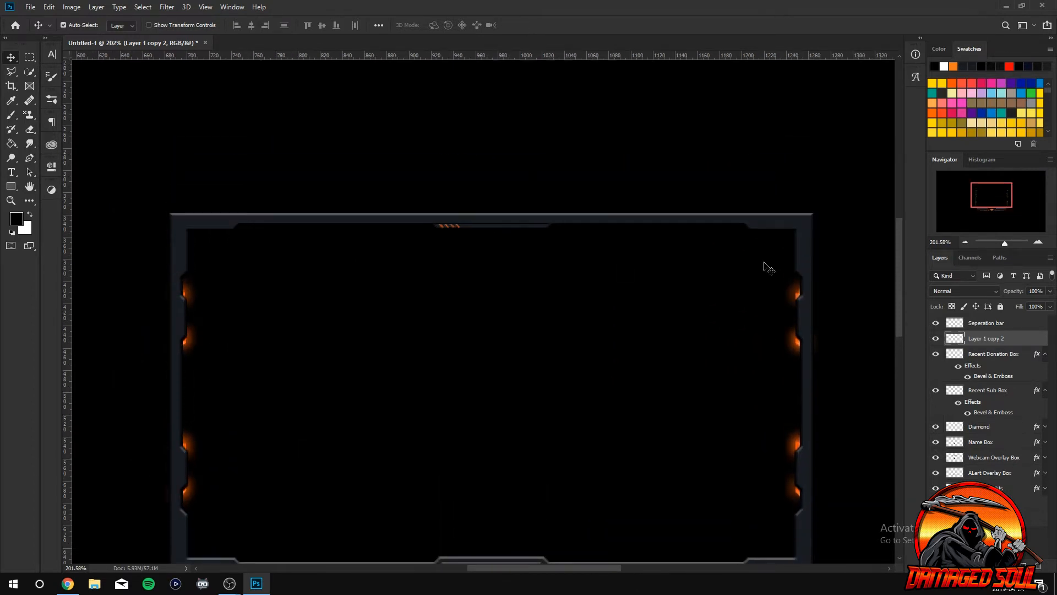
right_click(999, 338)
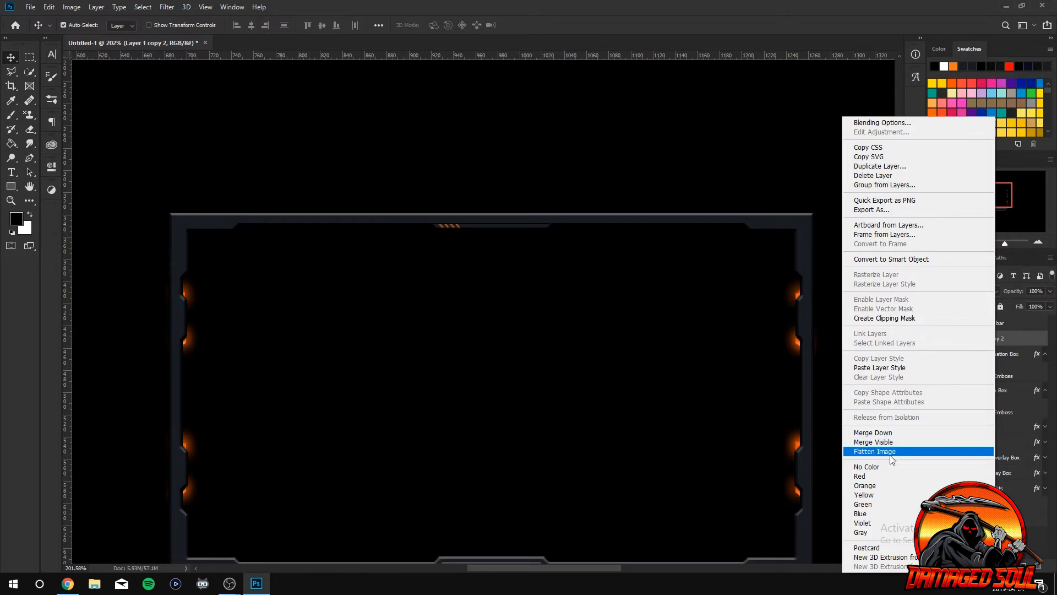
click(881, 123)
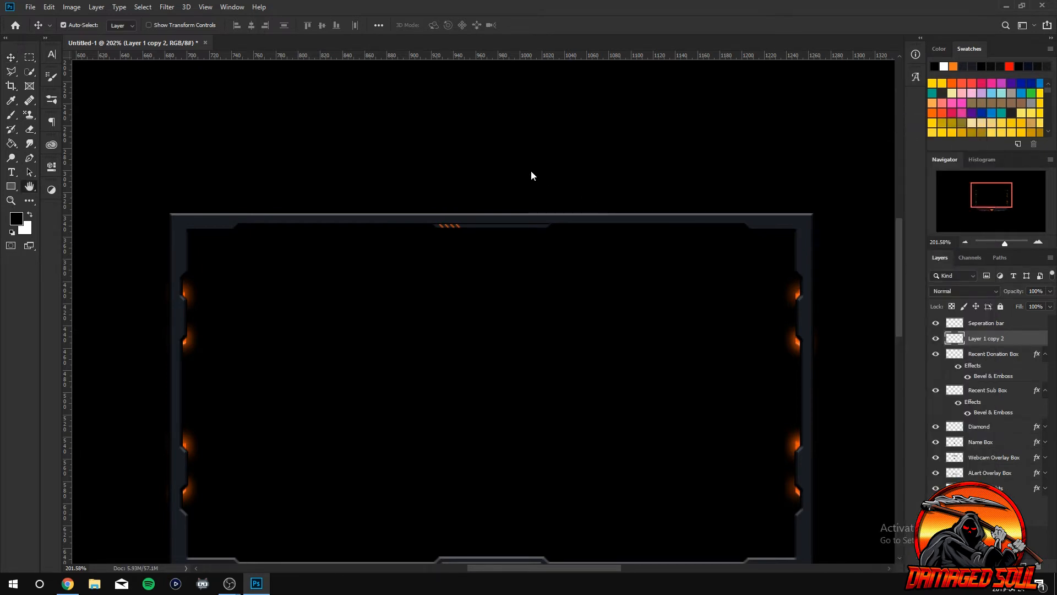
click(621, 194)
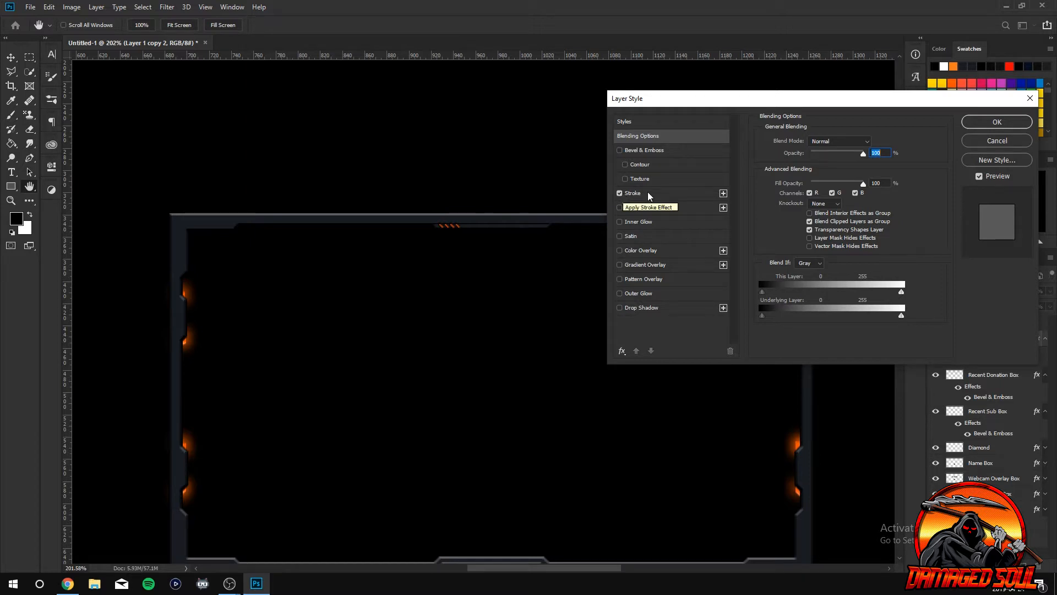
click(648, 193)
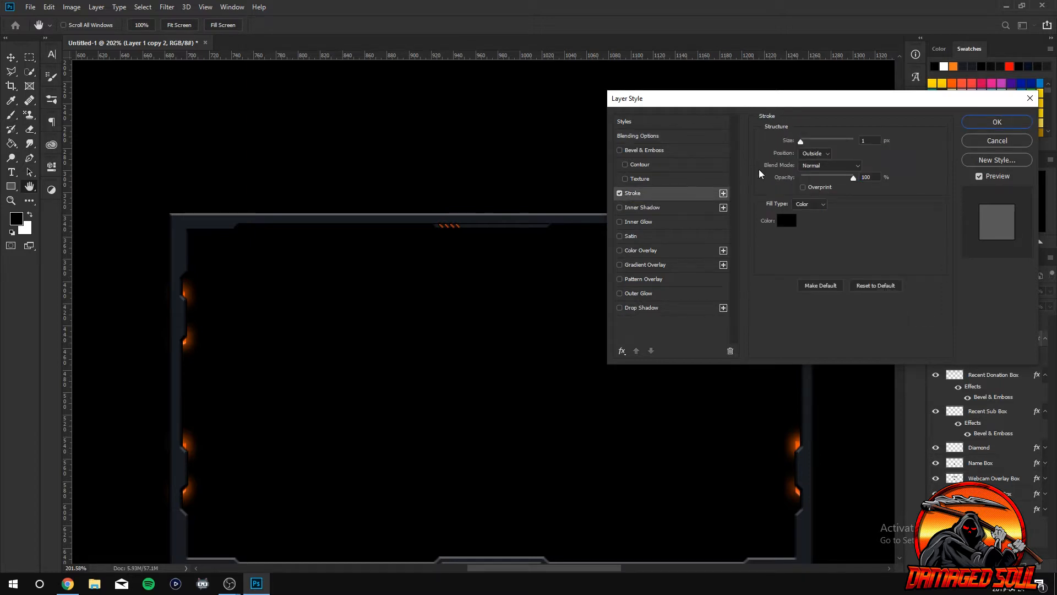
click(620, 193)
click(621, 308)
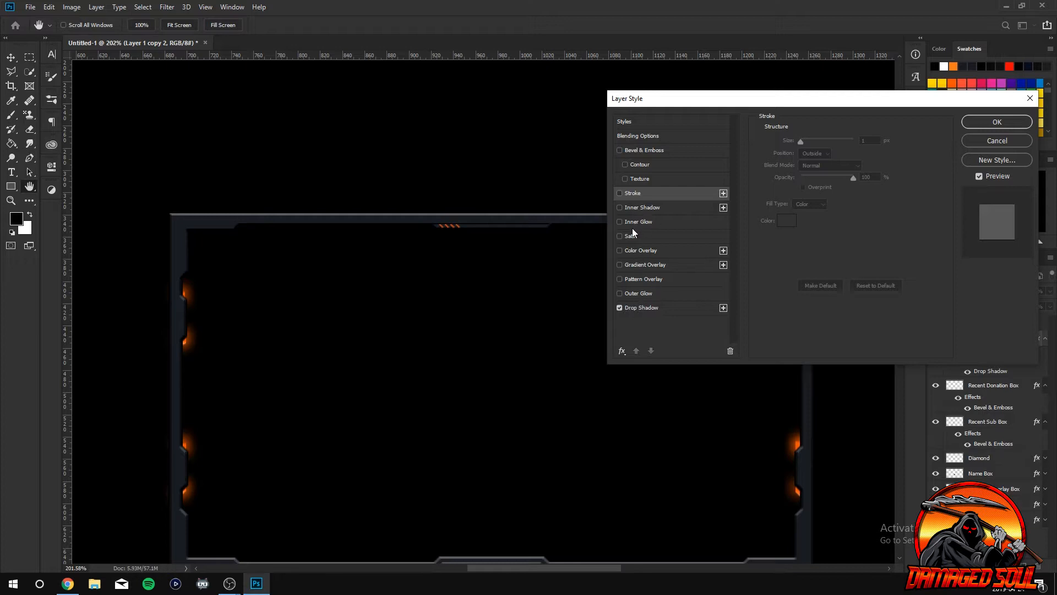
click(621, 293)
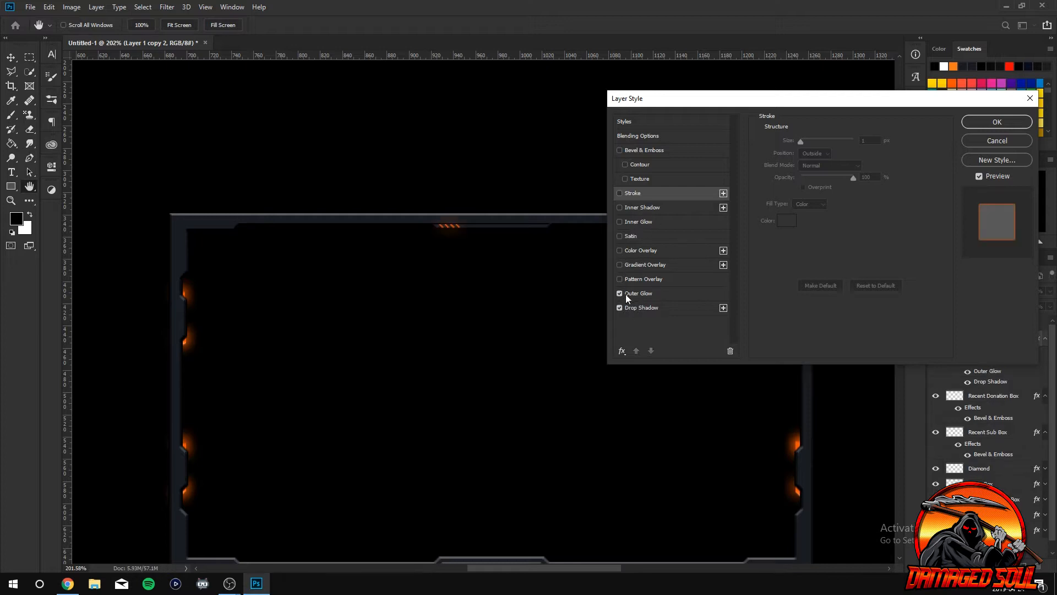
click(997, 121)
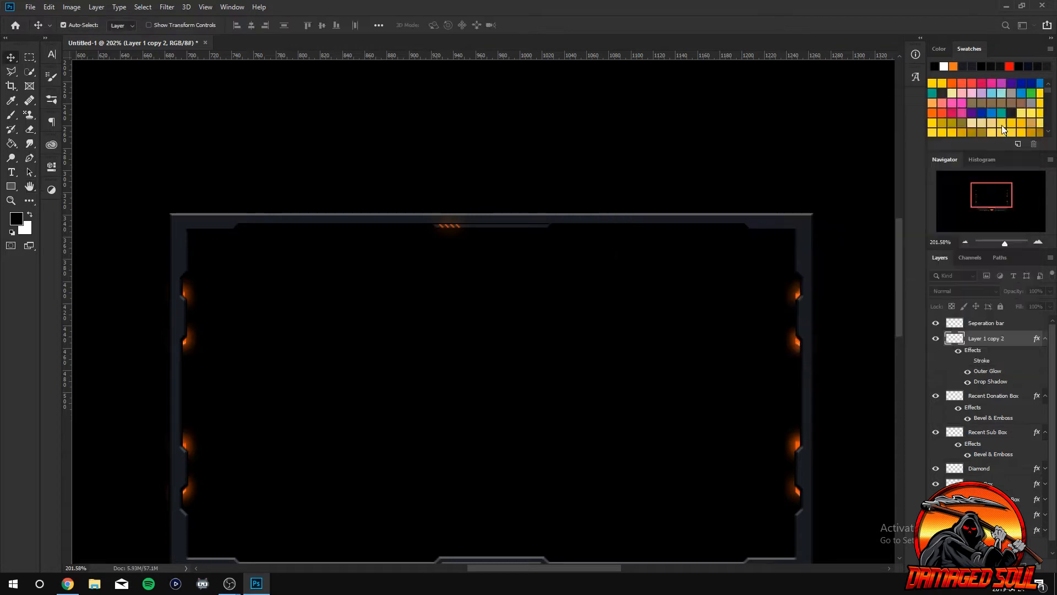
key(v)
scroll(537, 324, down, 3)
scroll(567, 323, down, 1)
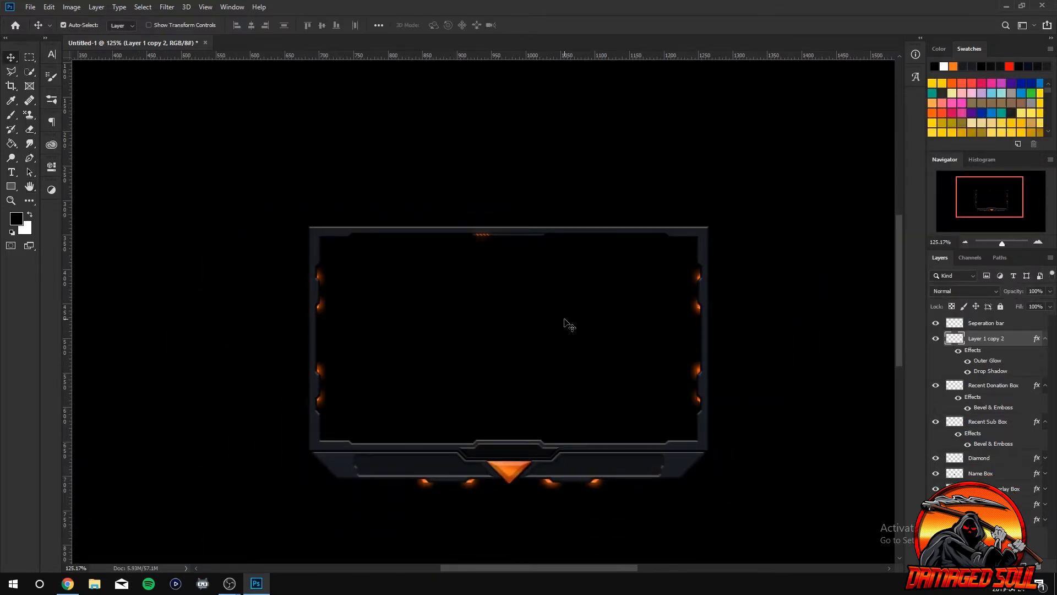
Duplicate the merged orange stripes layer together with its Outer Glow and Drop Shadow effects.
scroll(566, 323, up, 1)
scroll(567, 323, up, 3)
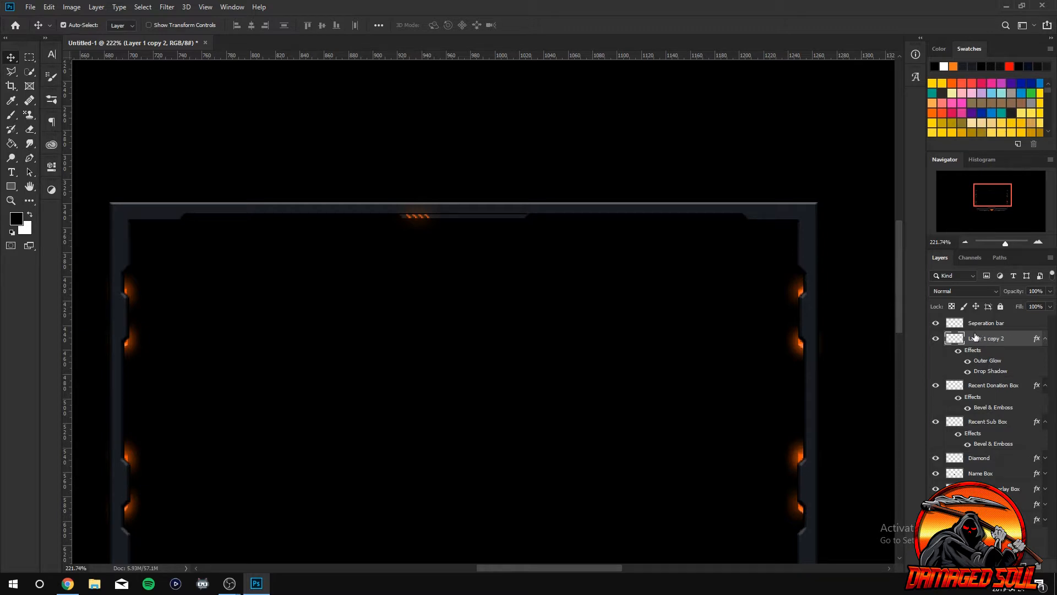
key(ctrl+j)
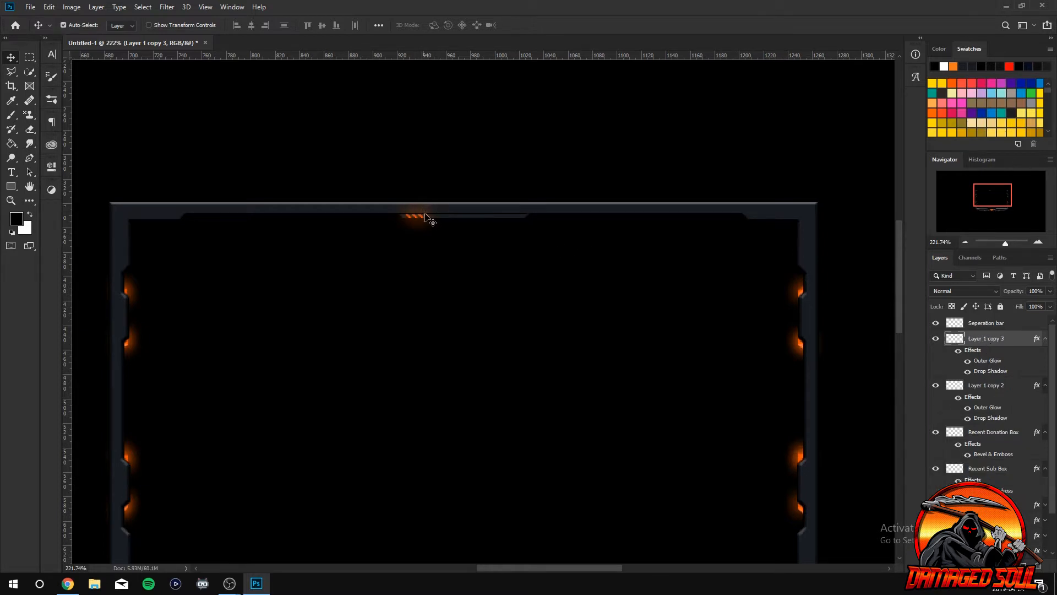
drag(422, 216, 448, 214)
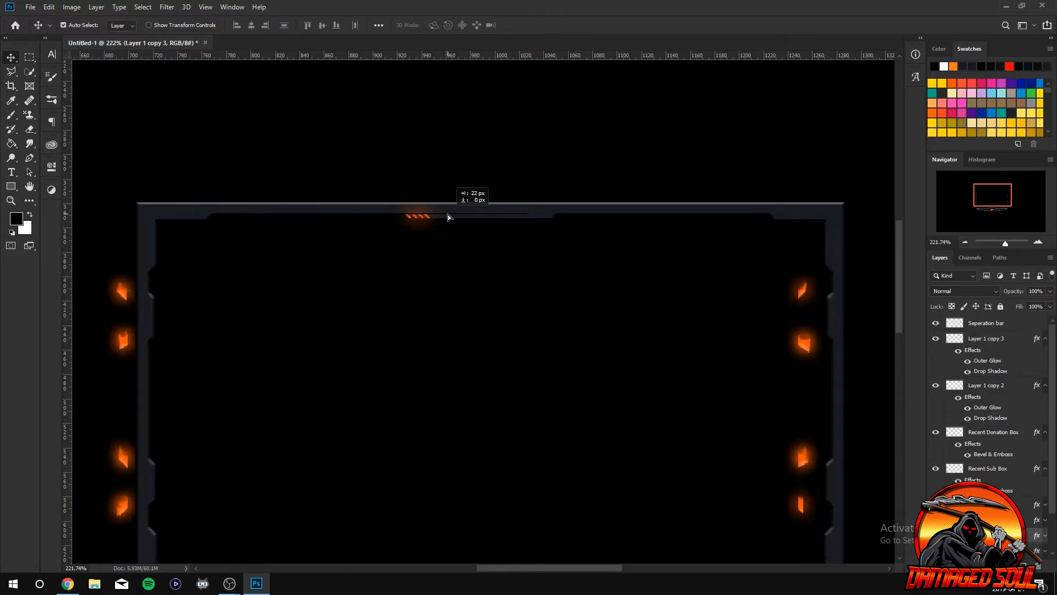
key(ctrl+z)
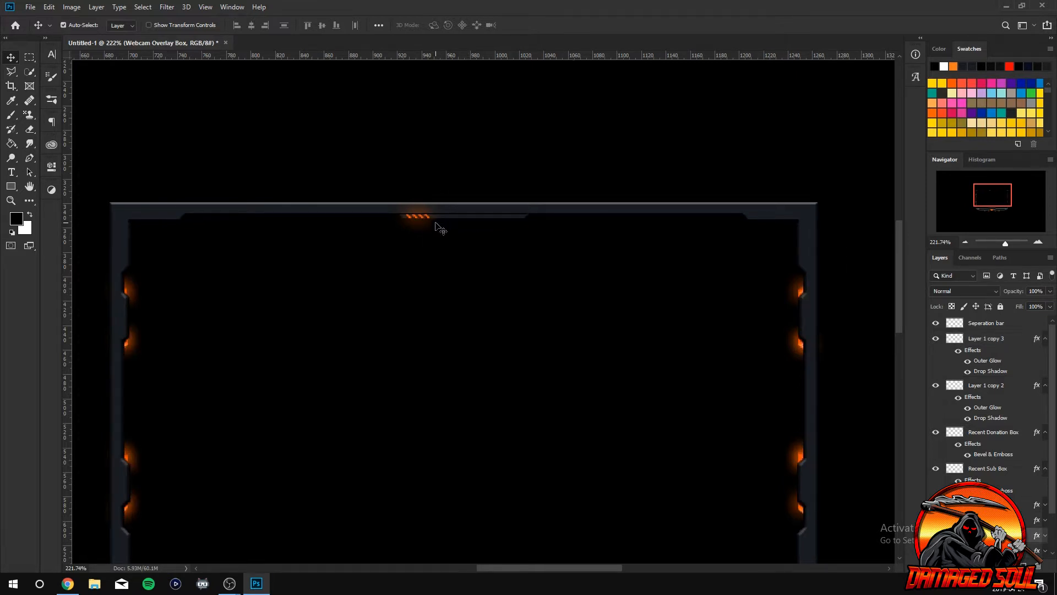
click(998, 338)
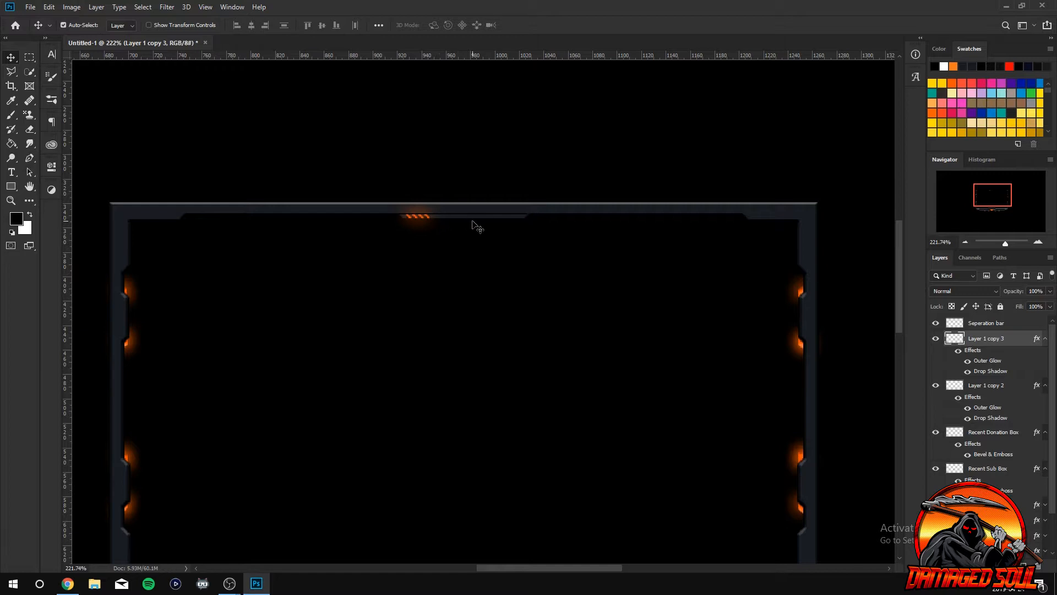
Move the duplicated orange stripes horizontally along the thin bar toward its right end.
key(shift+Right)
key(shift+Right)
key(shift+Right)
key(shift+Right)
key(shift+Right)
key(shift+Right)
Flip the duplicated stripes horizontally and shift them 5 px to the right along the bar.
key(ctrl+t)
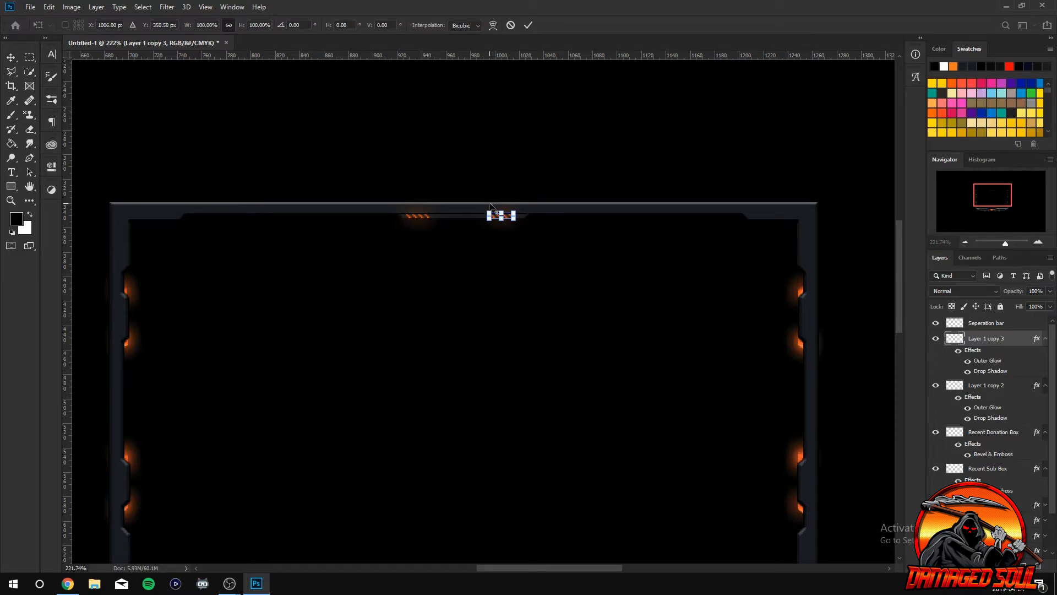
scroll(490, 207, up, 5)
right_click(531, 240)
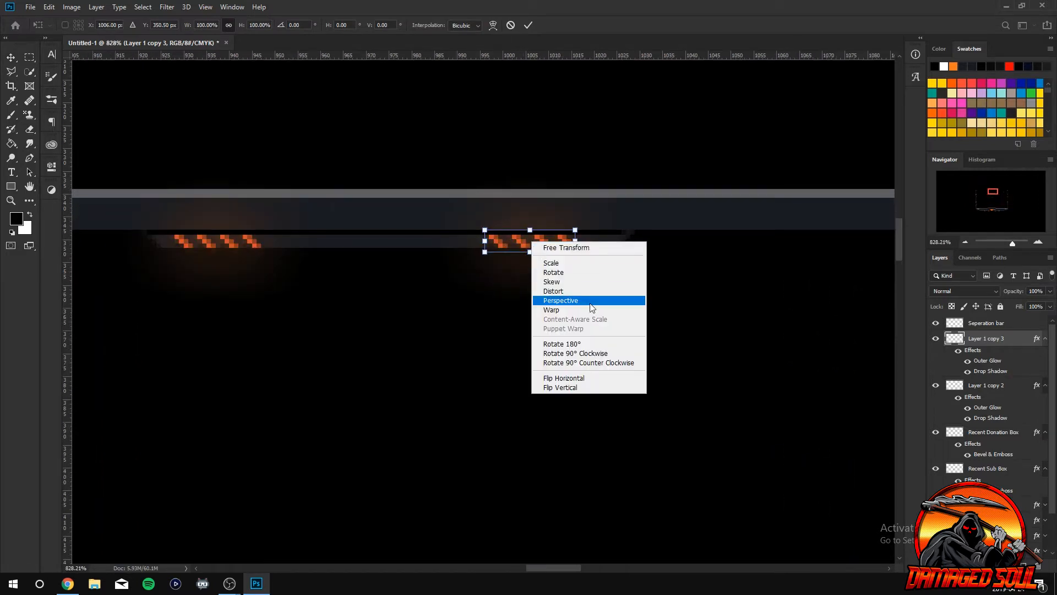
click(577, 380)
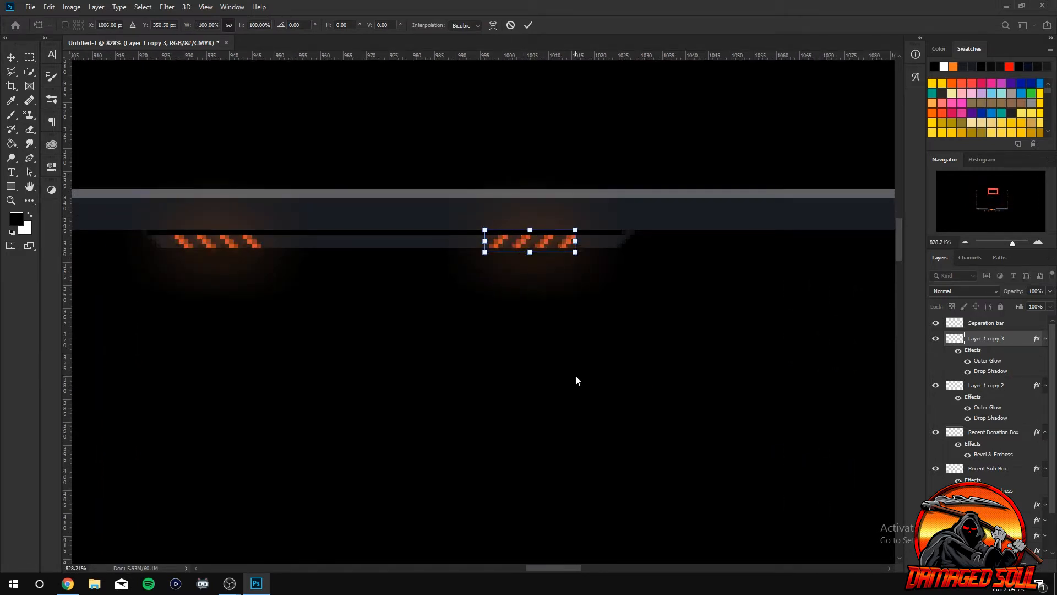
key(Right)
key(Right)
key(Right)
key(Right)
key(Right)
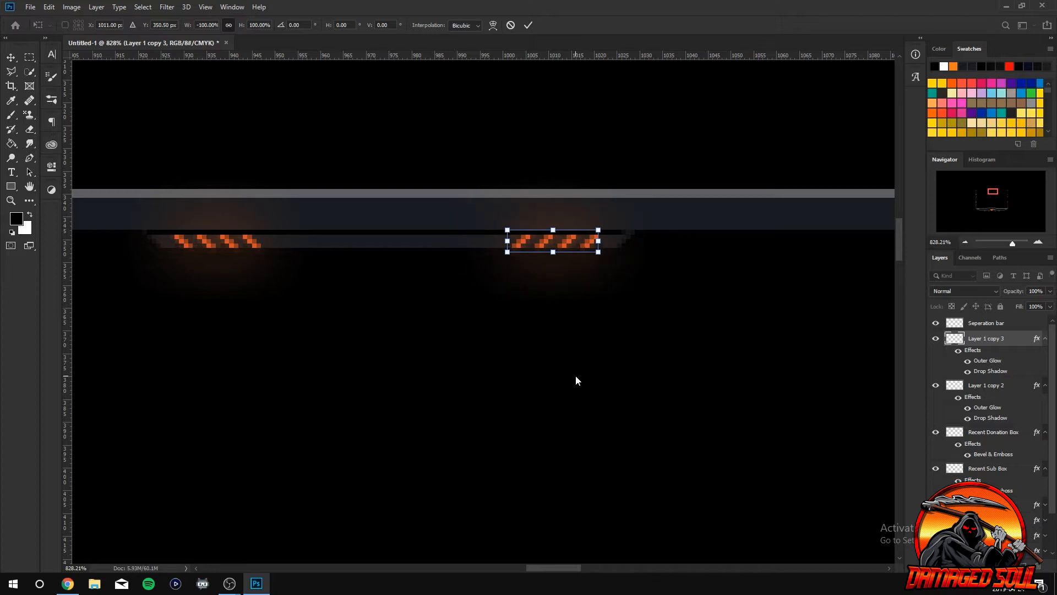
click(528, 25)
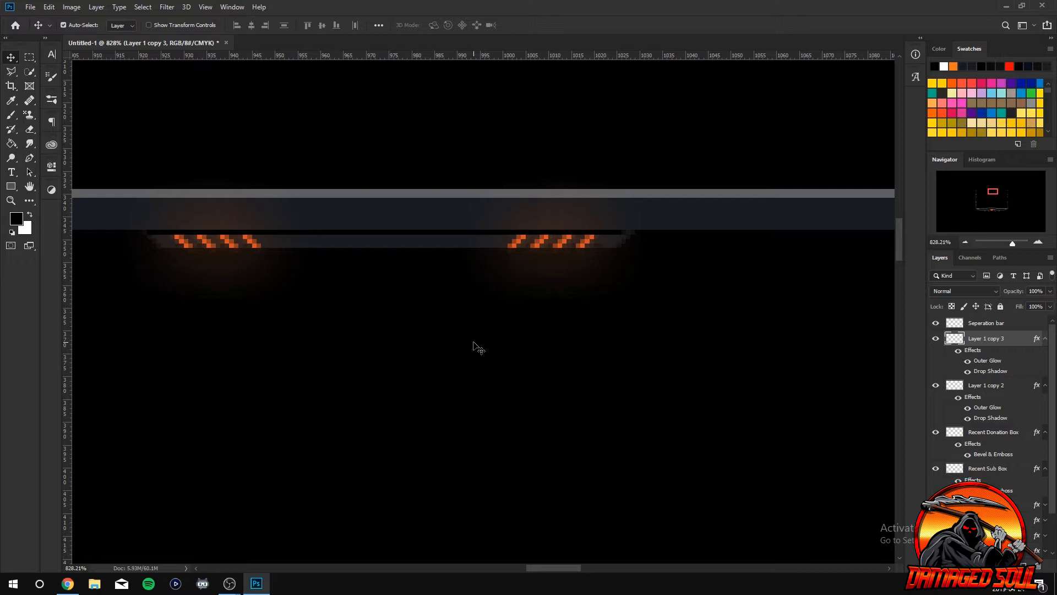
Nudge the flipped stripes 2 px further right so both stripe groups sit symmetrically on the bar.
key(Right)
key(Right)
key(Right)
key(Left)
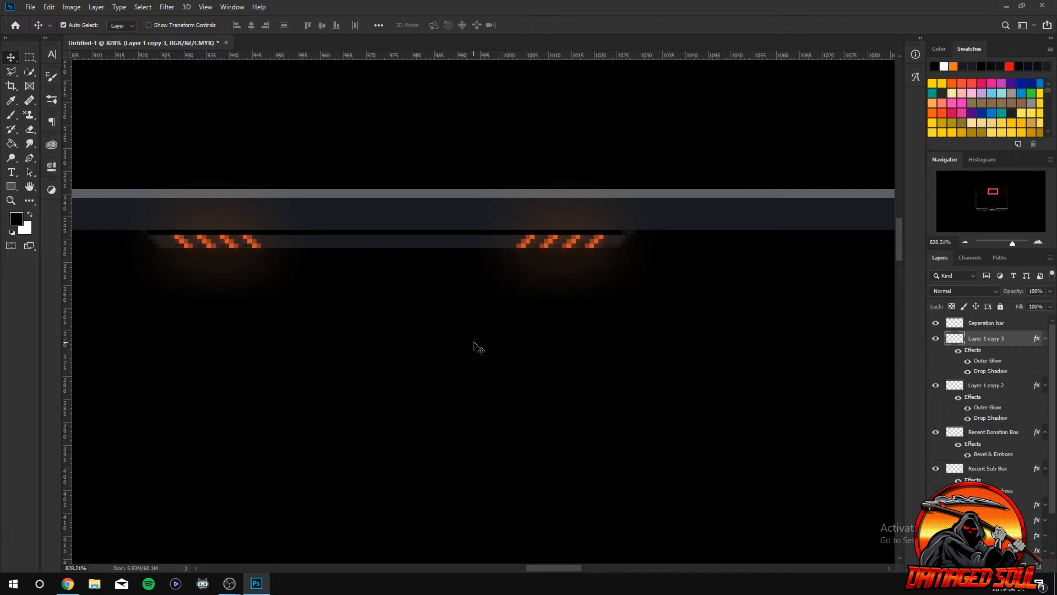
Merge the two glowing stripe layers into one and rename the merged layer Top Lights.
scroll(451, 336, down, 10)
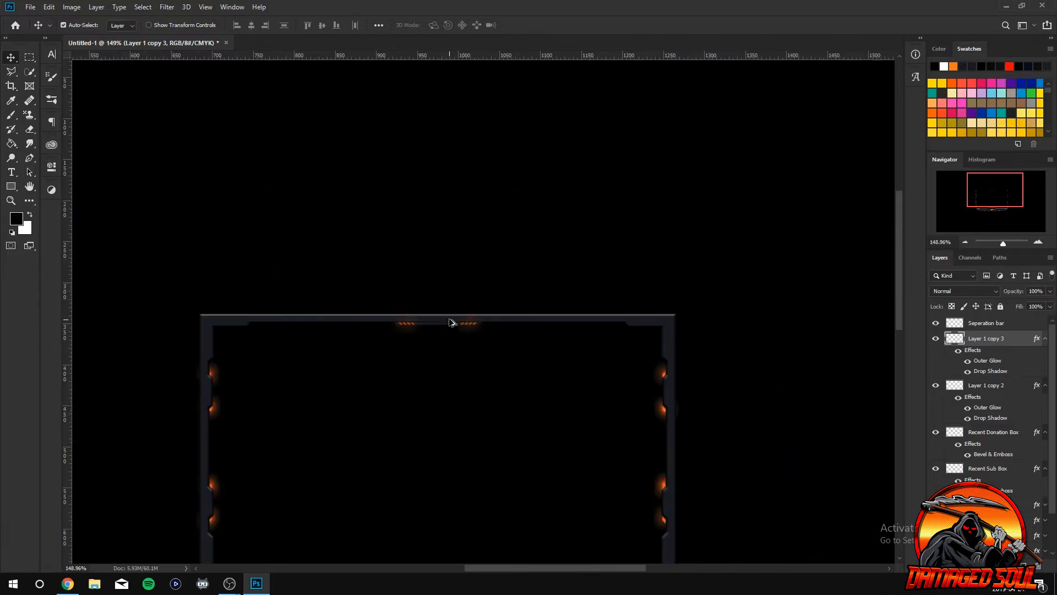
scroll(460, 330, up, 5)
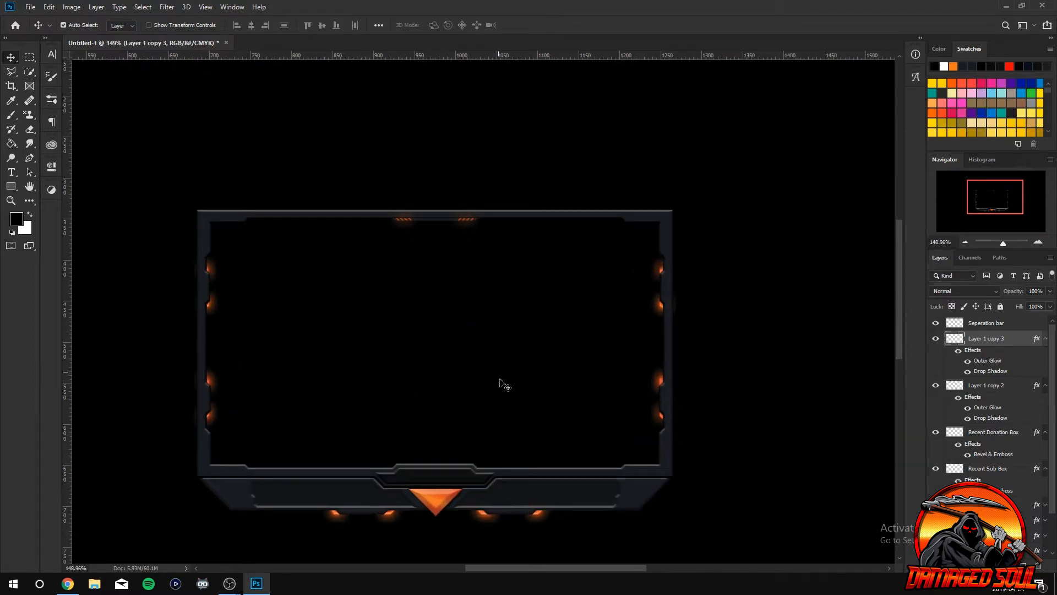
scroll(485, 453, up, 1)
scroll(474, 447, down, 3)
scroll(466, 432, up, 1)
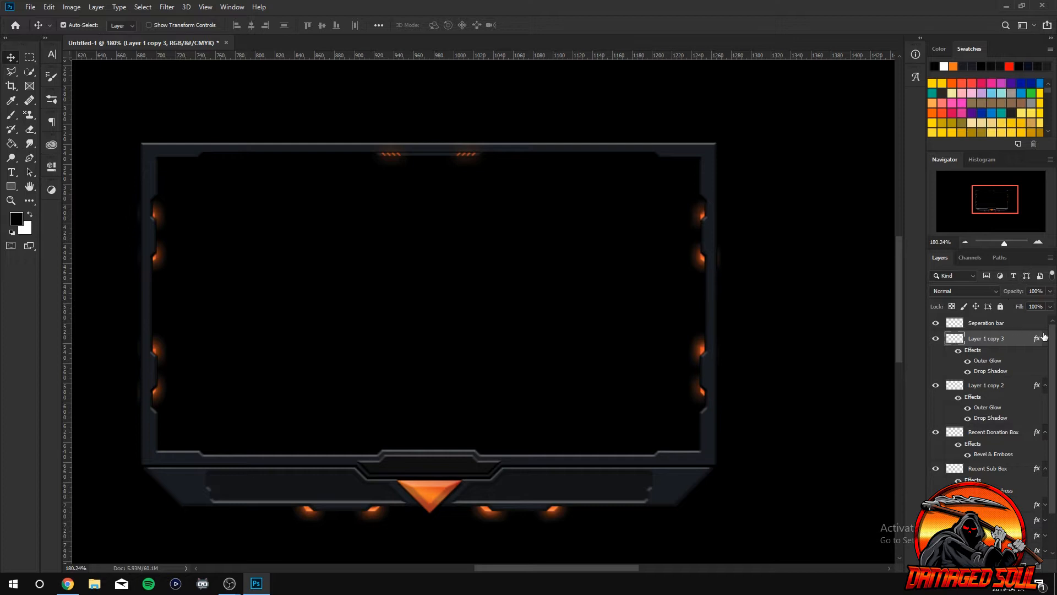
click(987, 392)
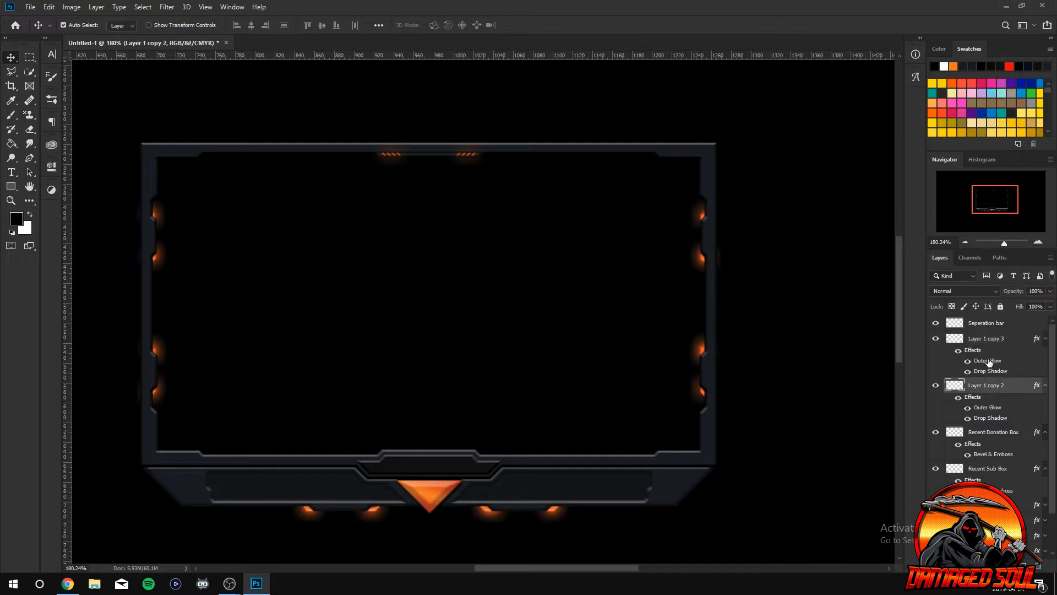
shift+click(991, 342)
right_click(992, 342)
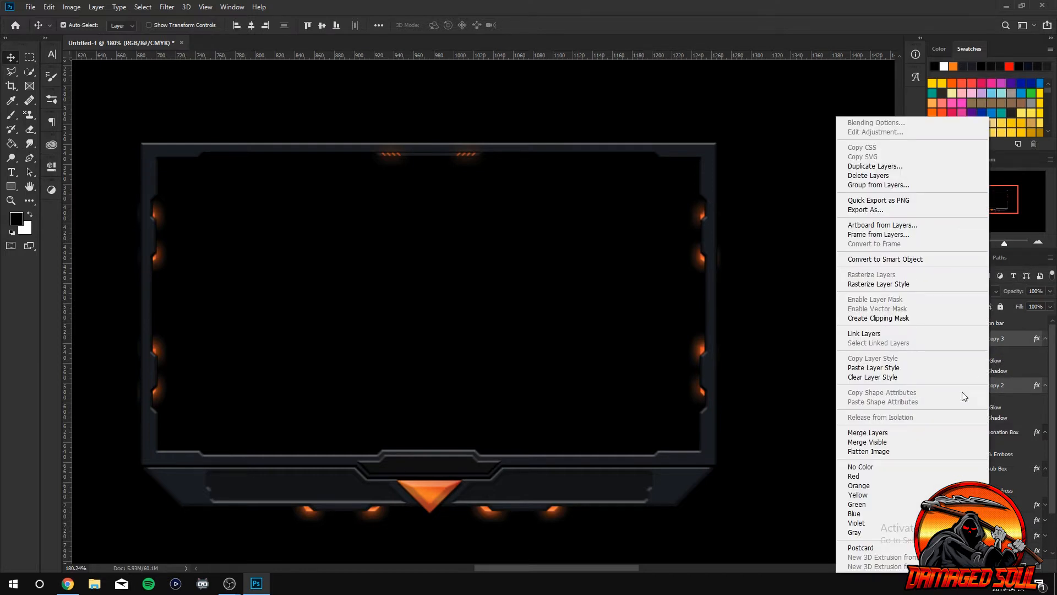
click(923, 434)
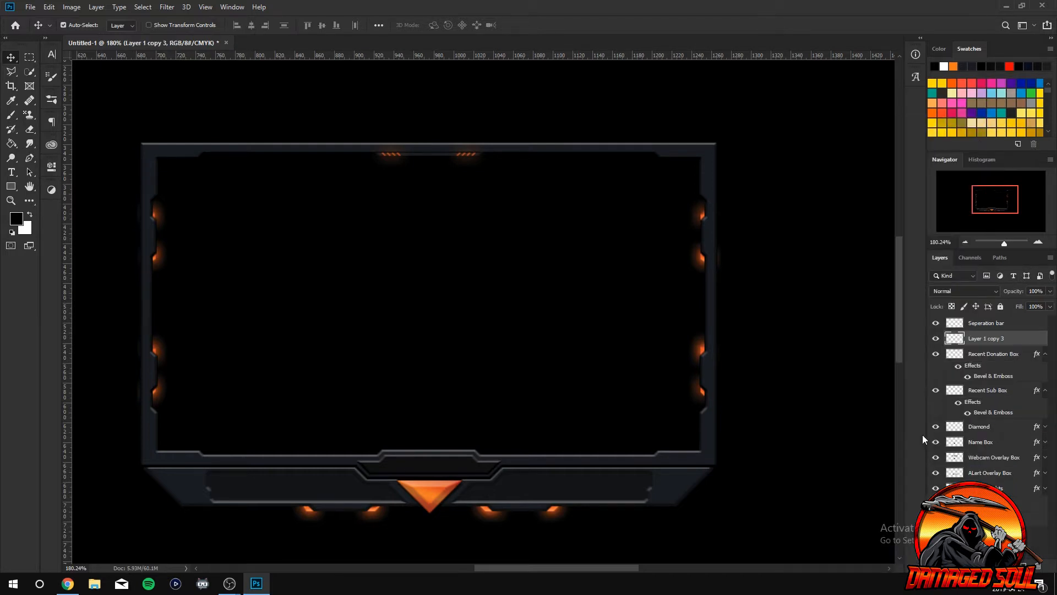
double_click(990, 339)
text(Top Lights)
key(Return)
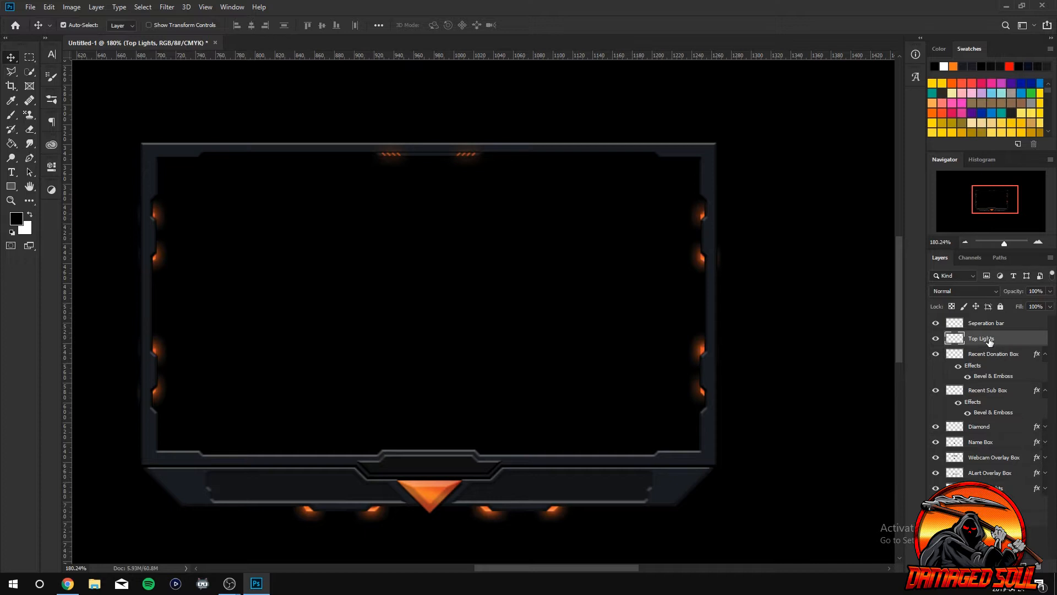
Toggle the visibility of the Top Lights and Seperation bar layers to compare the frame with and without them.
click(935, 339)
click(935, 339)
click(935, 337)
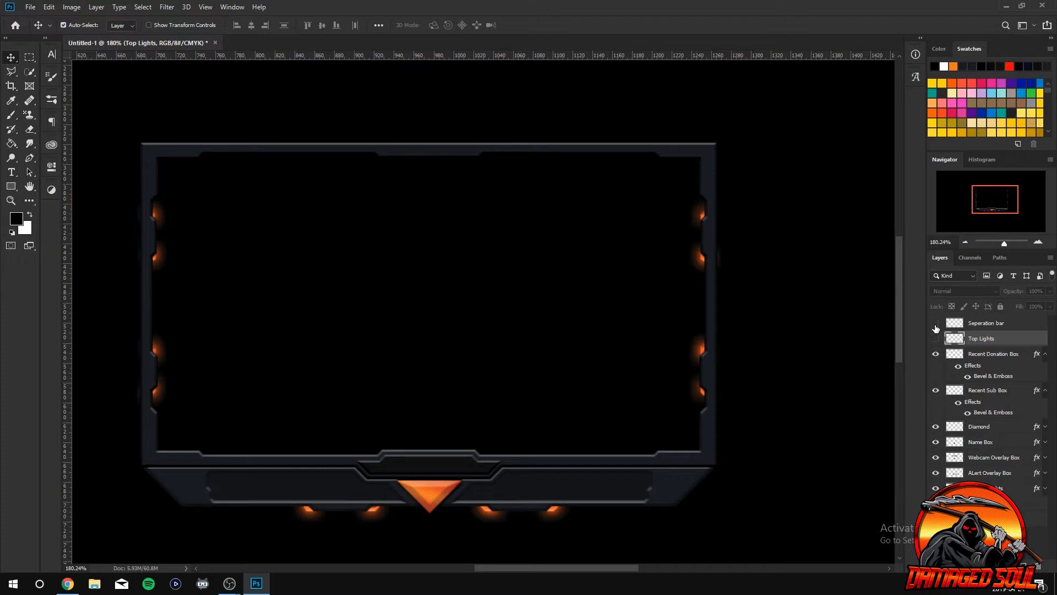
click(936, 338)
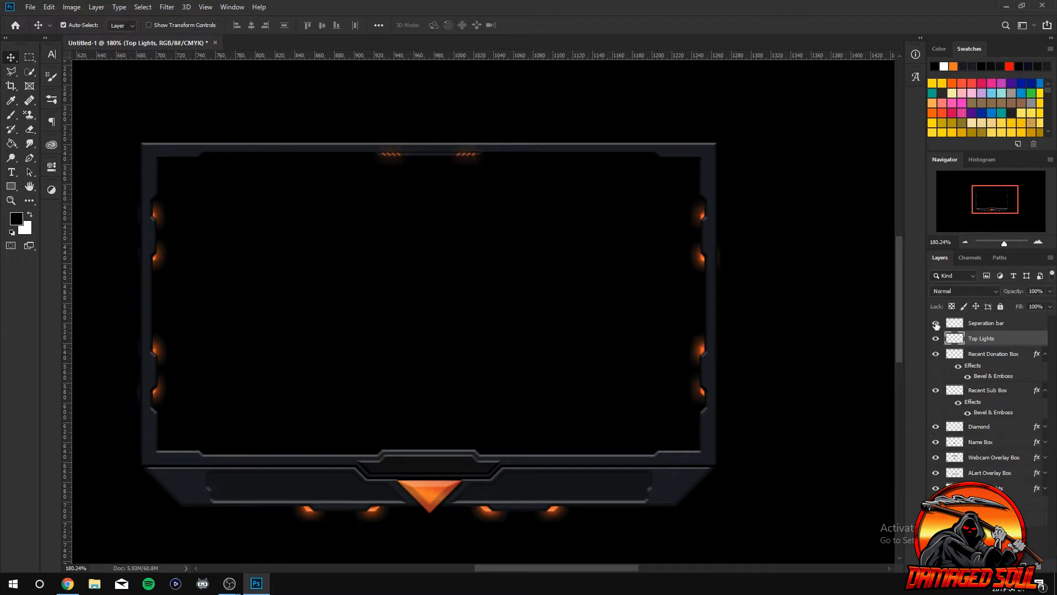
drag(935, 324, 939, 348)
click(935, 323)
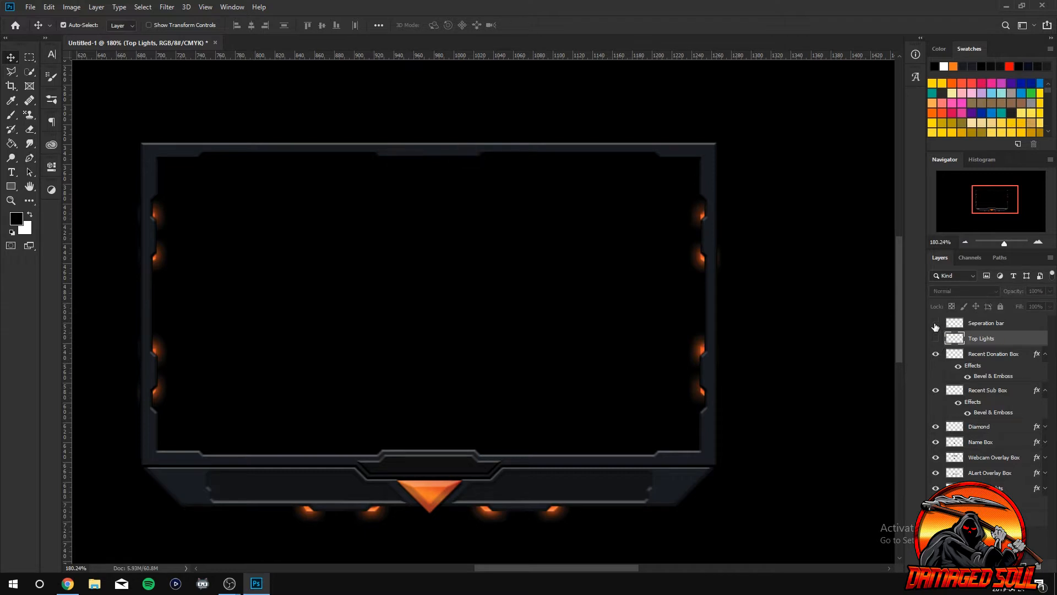
click(935, 338)
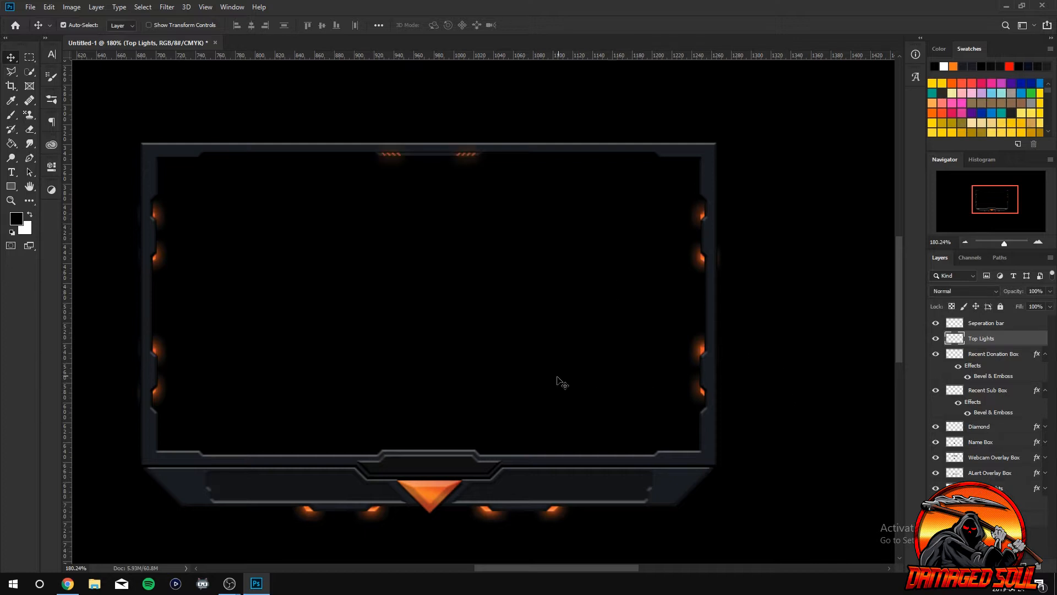
Open Amplify Graphics Pack by Mixo.psd from its folder in Downloads, leaving the missing fonts unresolved.
scroll(538, 368, down, 2)
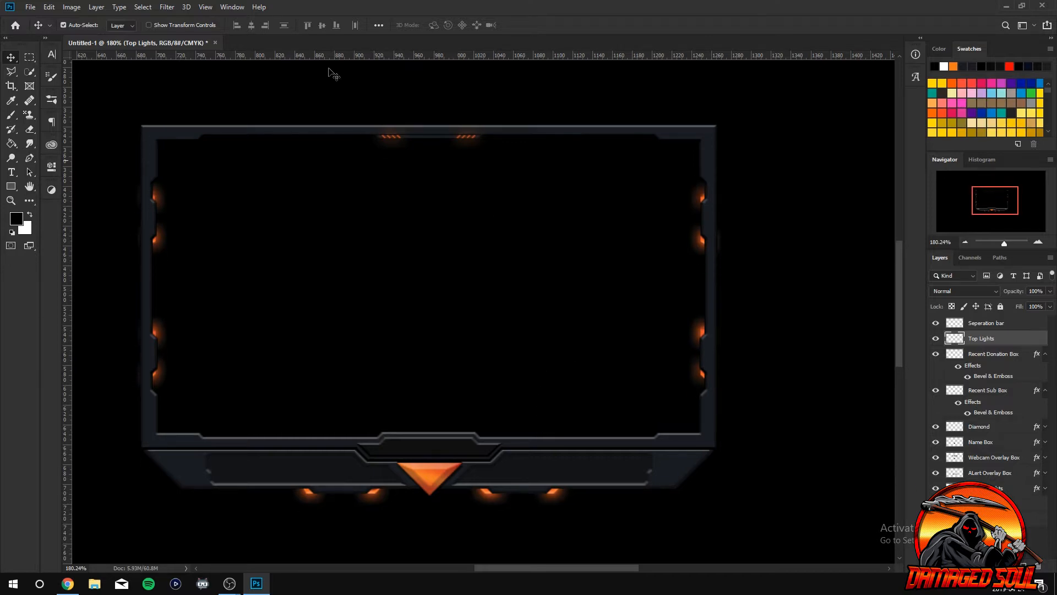
click(31, 7)
click(33, 26)
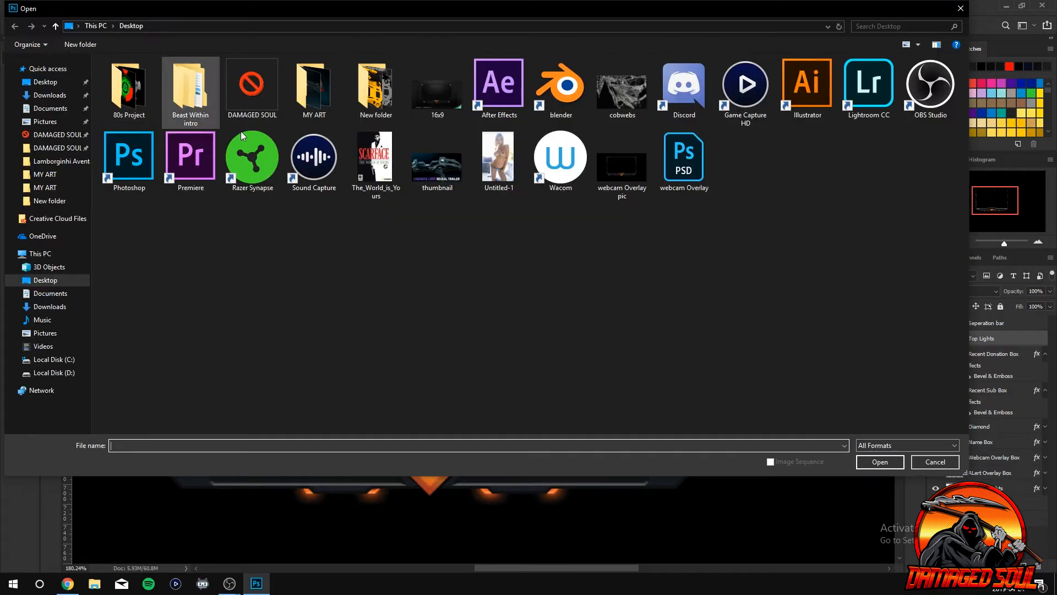
click(33, 95)
double_click(121, 93)
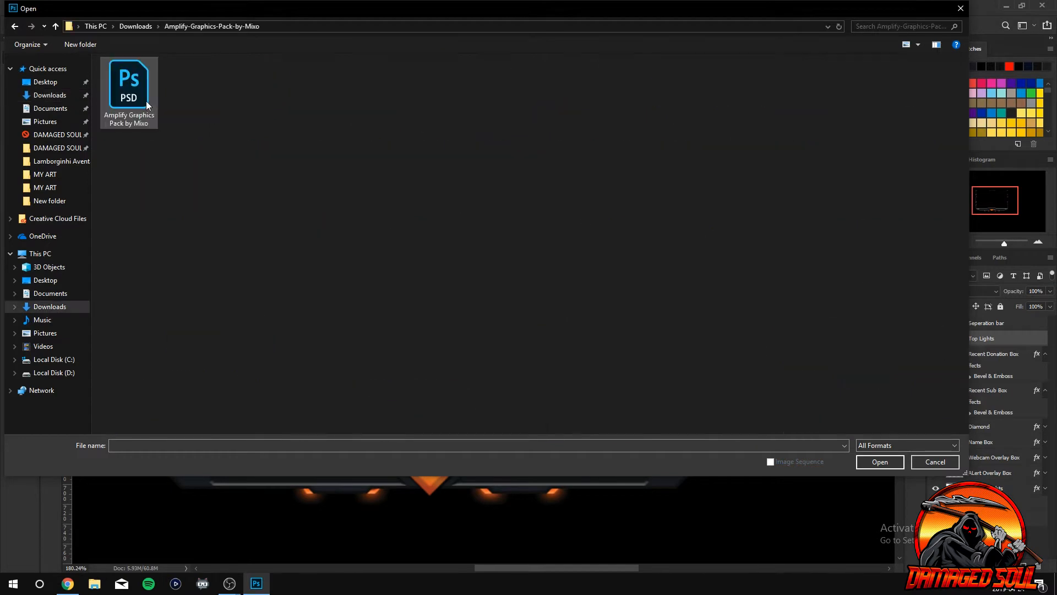
click(112, 98)
double_click(112, 96)
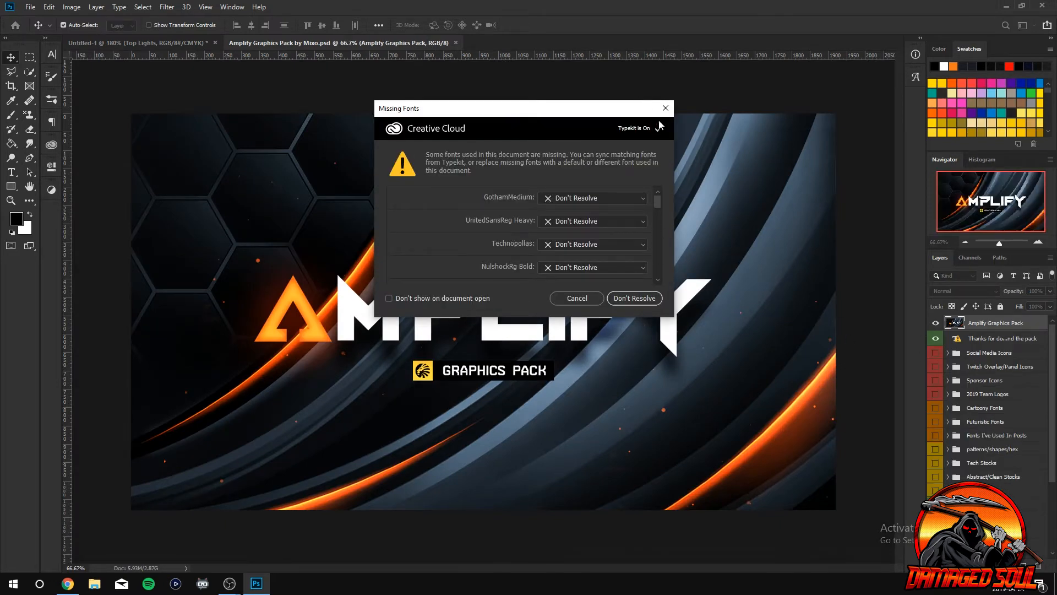
click(634, 299)
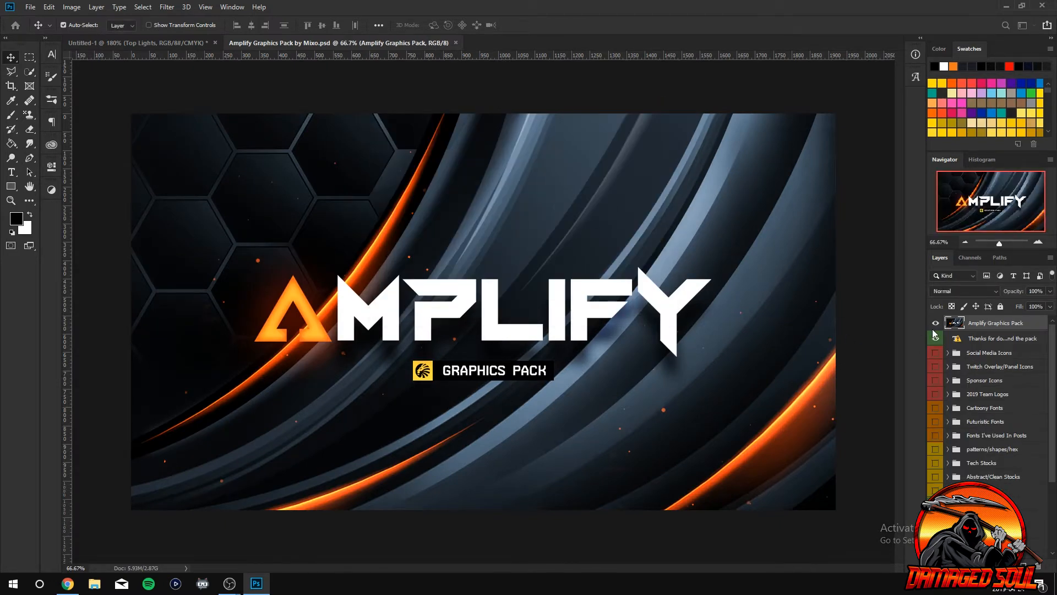
Hide the Amplify Graphics Pack cover layer and the thank-you text layer beneath it.
click(935, 324)
click(935, 324)
click(936, 339)
click(935, 324)
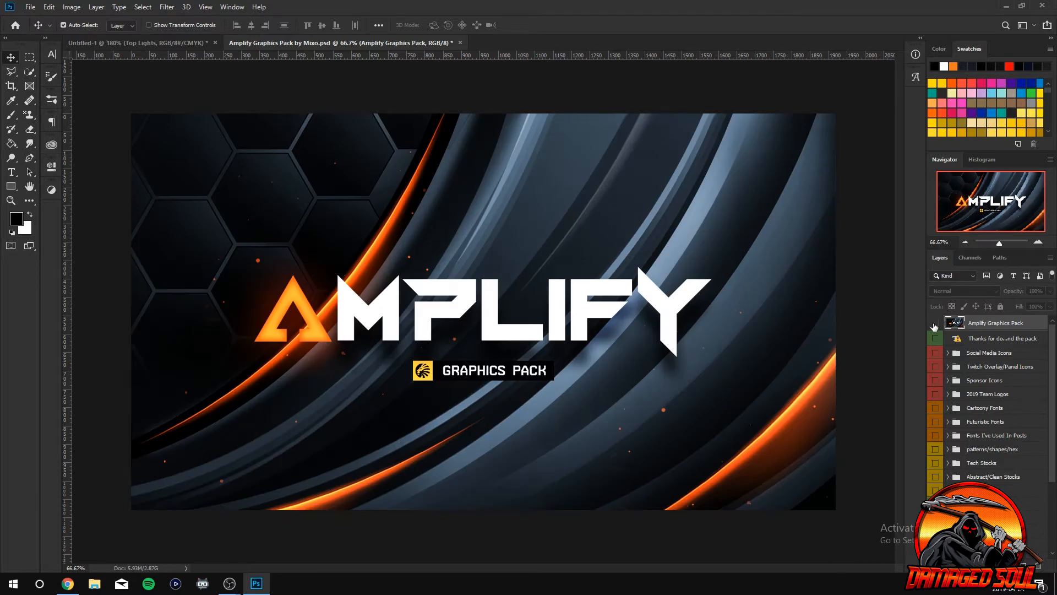
Look through the pack's layer groups and show the Twitch Overlay/Panel Icons group.
scroll(986, 430, down, 6)
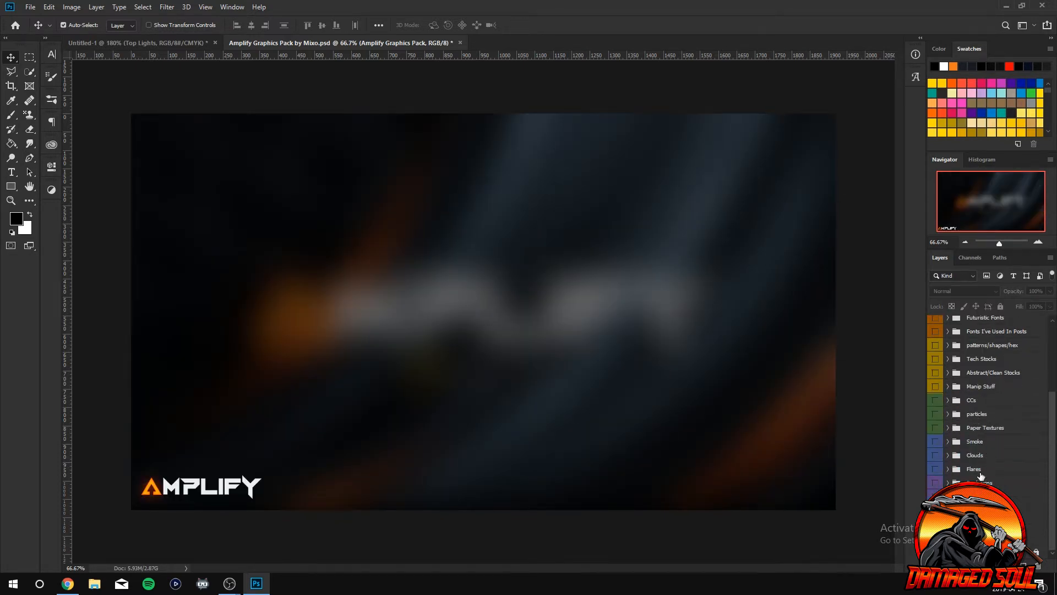
scroll(990, 481, up, 5)
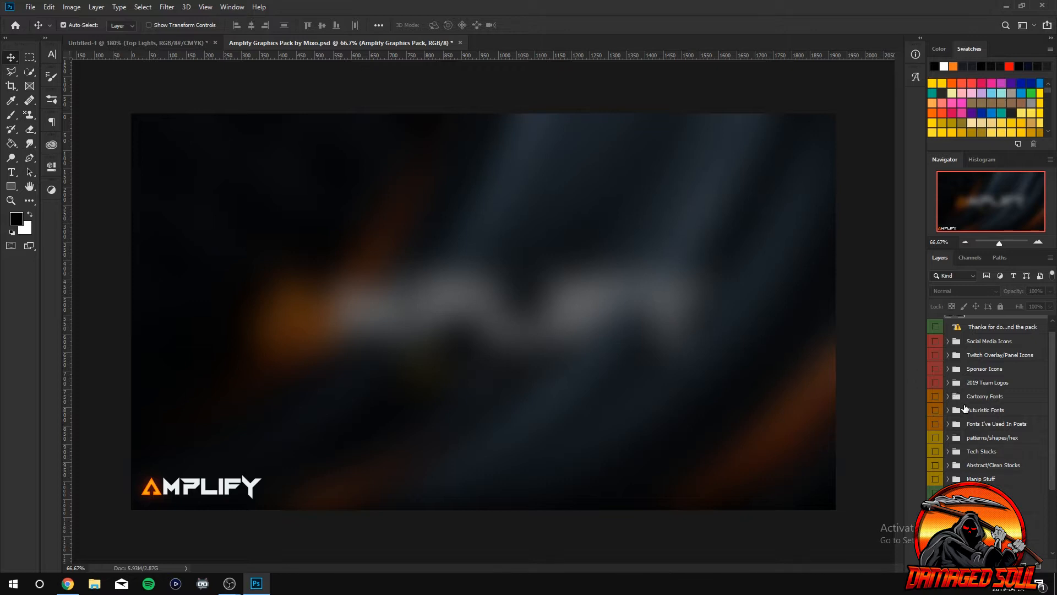
scroll(965, 408, down, 2)
scroll(965, 408, down, 4)
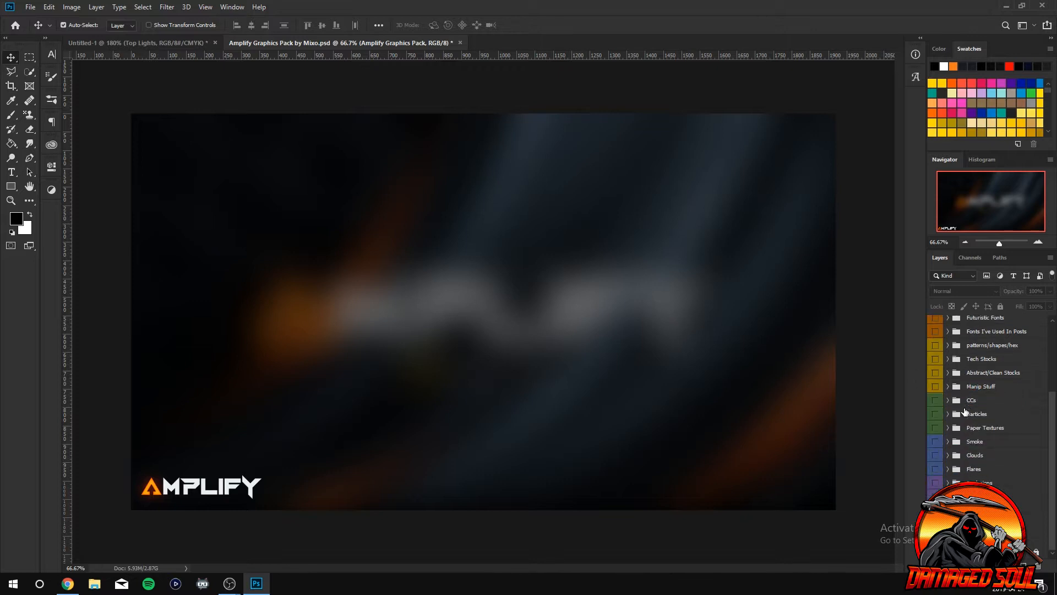
scroll(968, 465, up, 5)
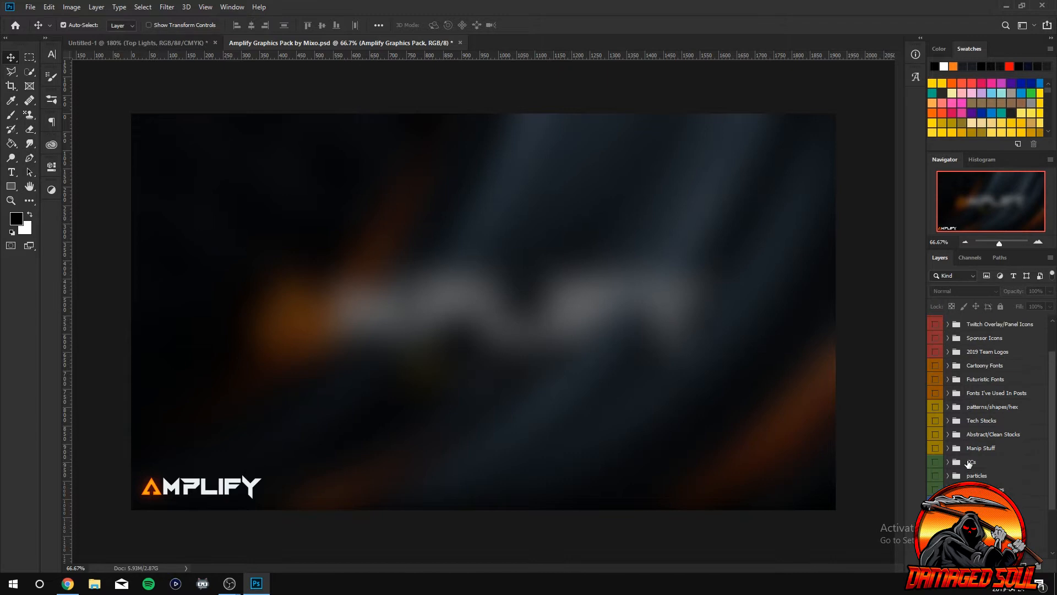
click(935, 340)
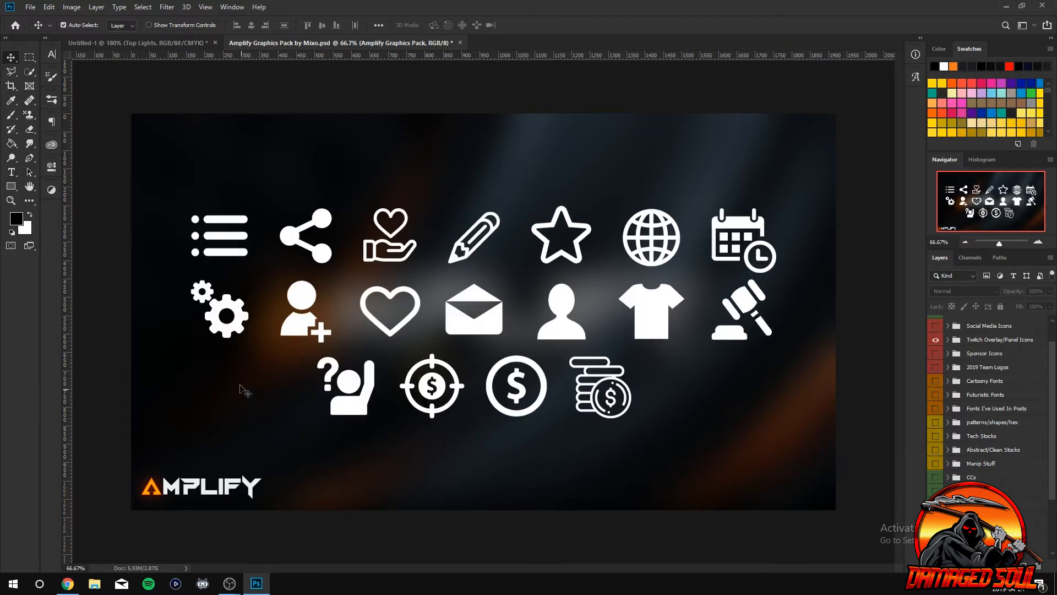
Hide the pack's blurred dark background so the white icons stand on transparency.
scroll(971, 477, down, 5)
click(935, 550)
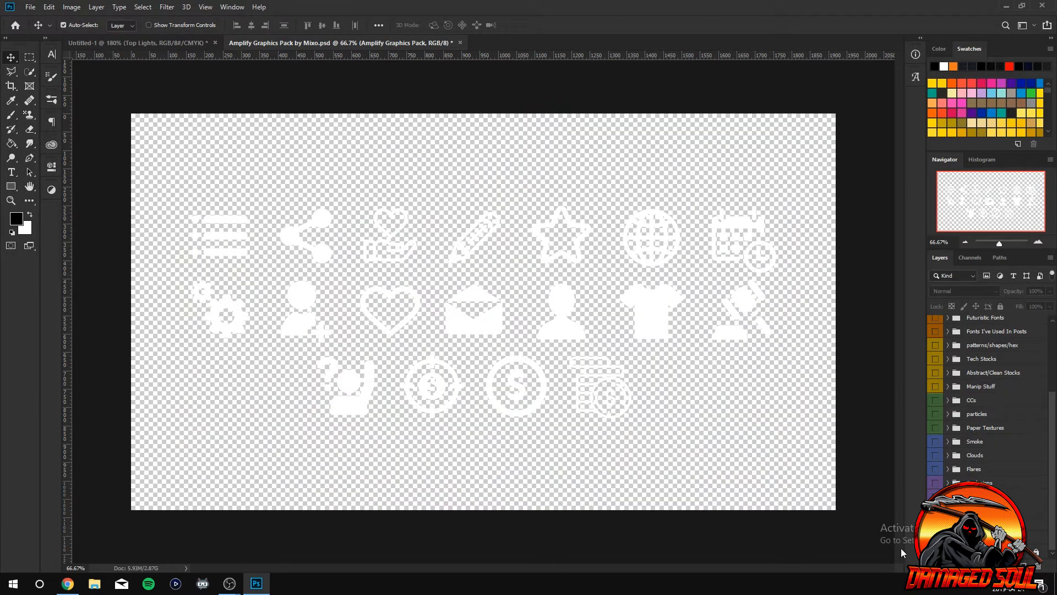
scroll(986, 408, down, 3)
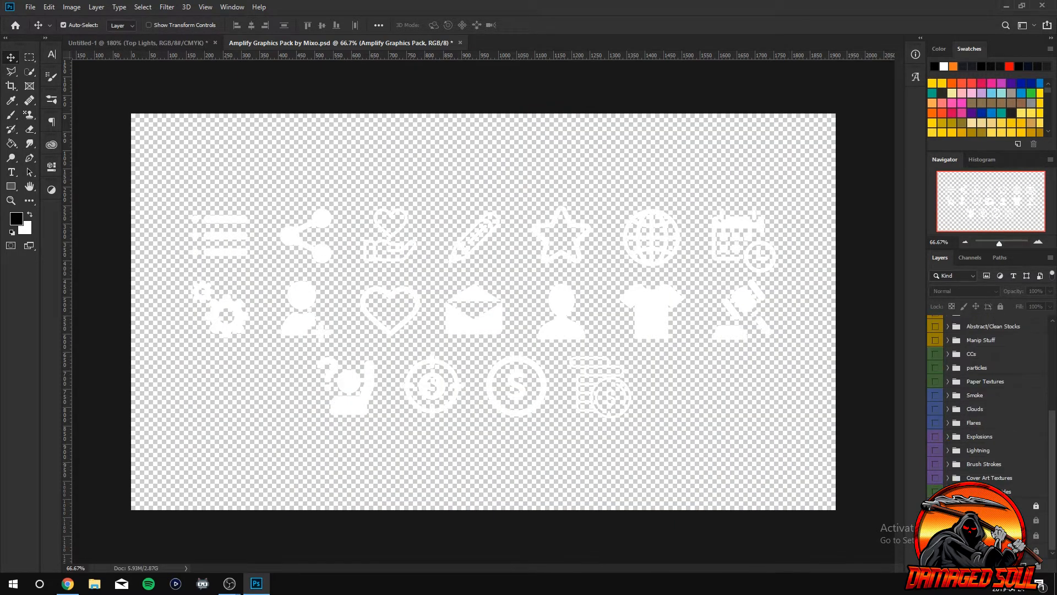
Show the pack's plain black background behind the white icons, keeping the blurred background and AMPLIFY logo hidden.
click(935, 506)
click(936, 550)
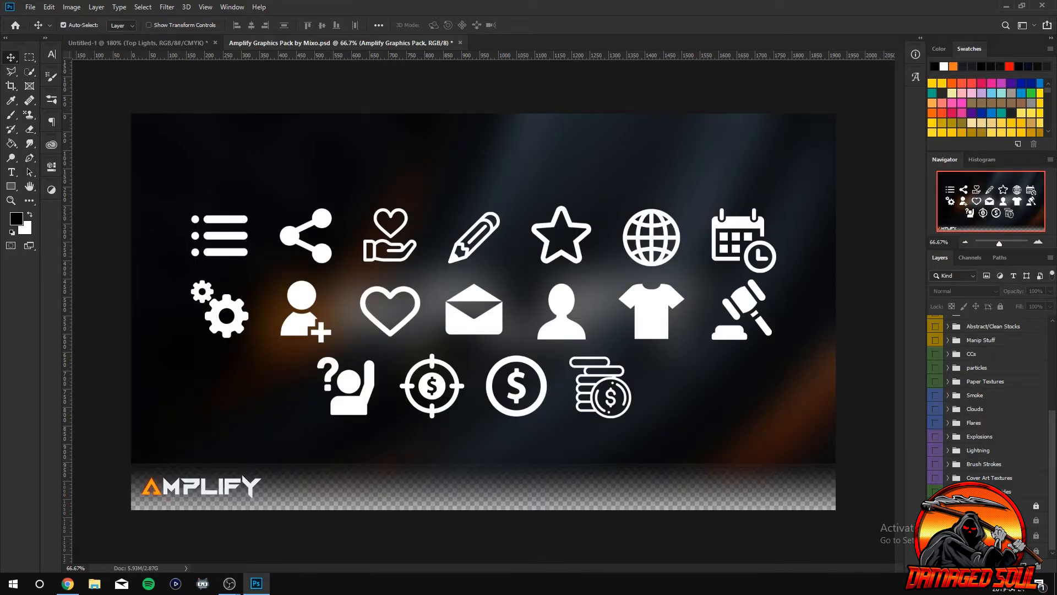
click(936, 535)
click(935, 520)
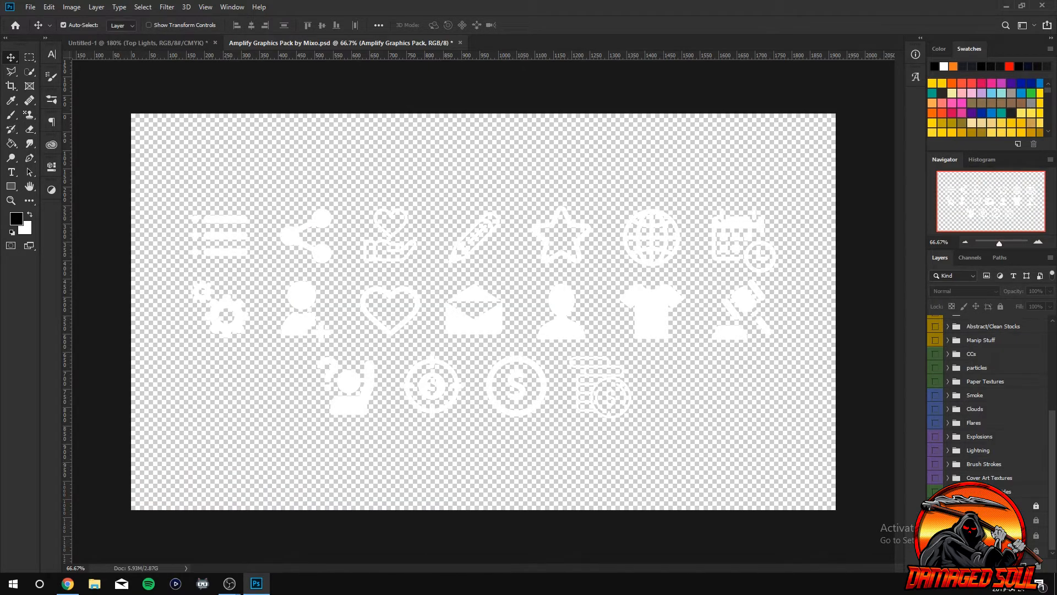
click(935, 551)
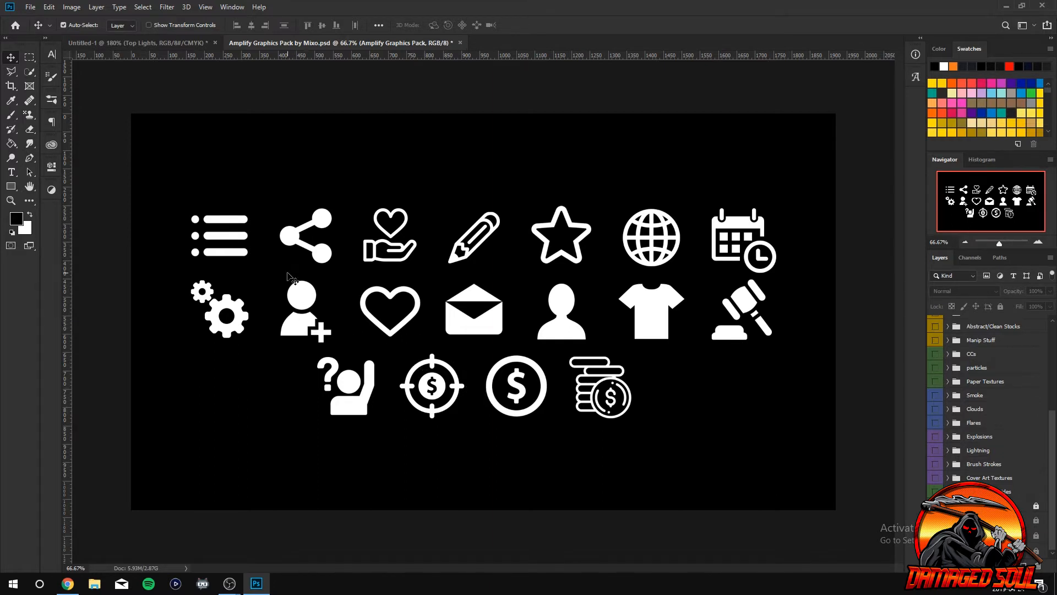
Bring the New Follower/Sub icon into the Untitled-1 overlay, scale it to about 16%, and place it at the lower bar's left end.
drag(302, 312, 366, 303)
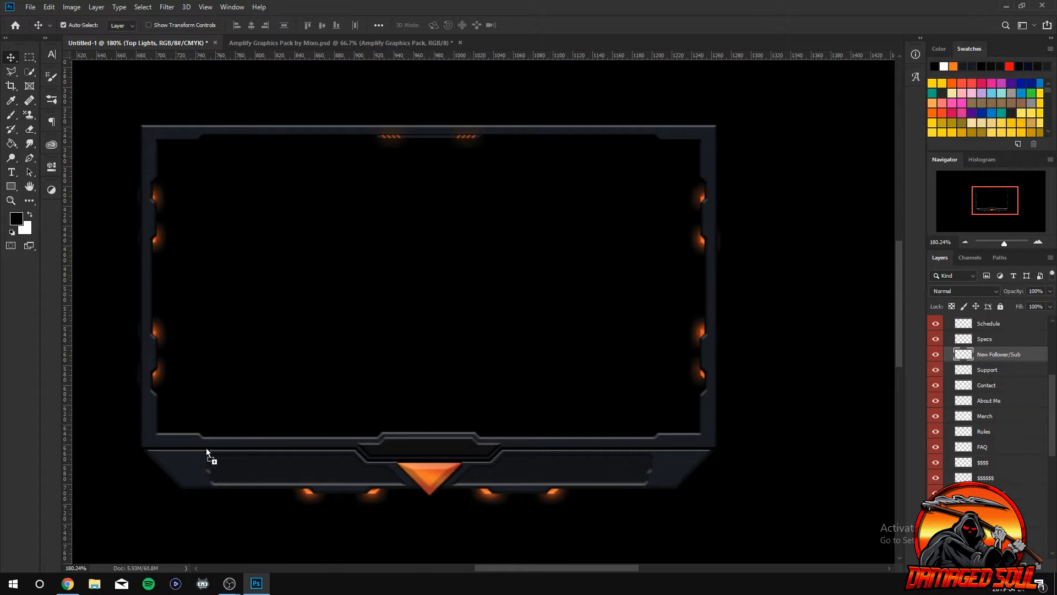
drag(193, 470, 226, 469)
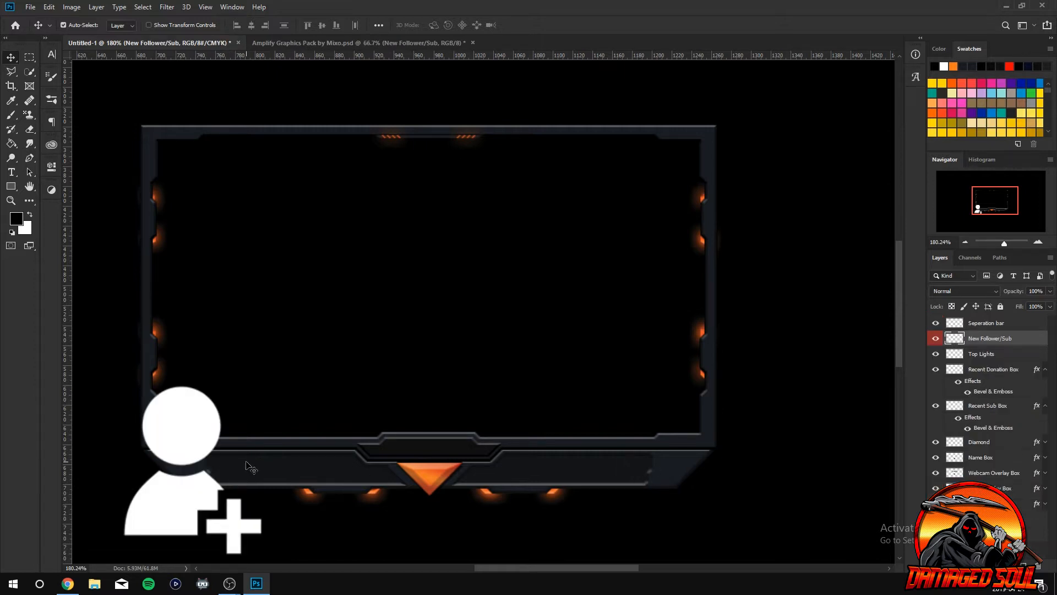
key(ctrl+t)
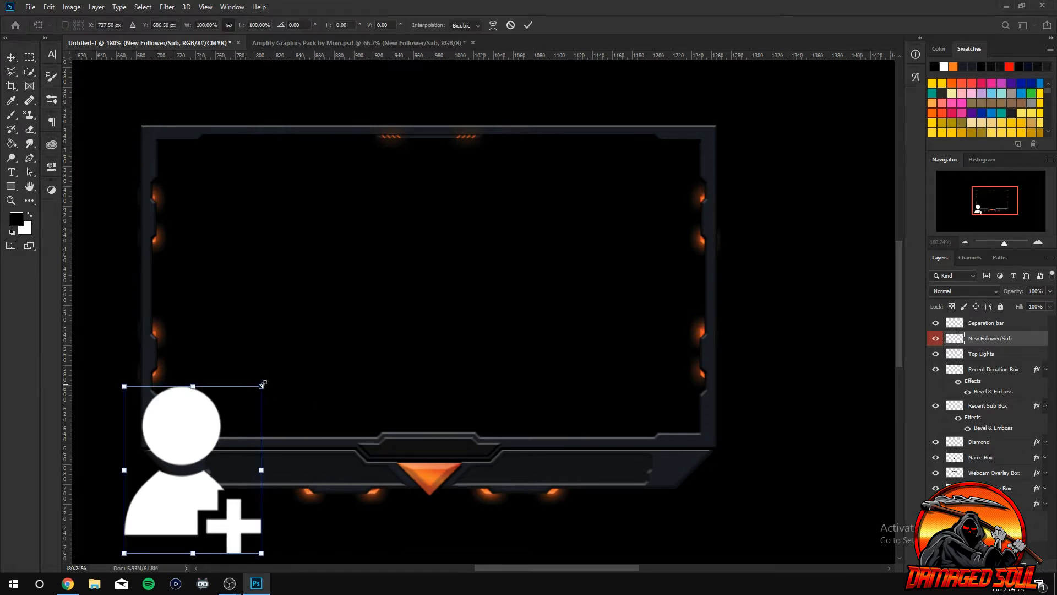
drag(262, 384, 187, 471)
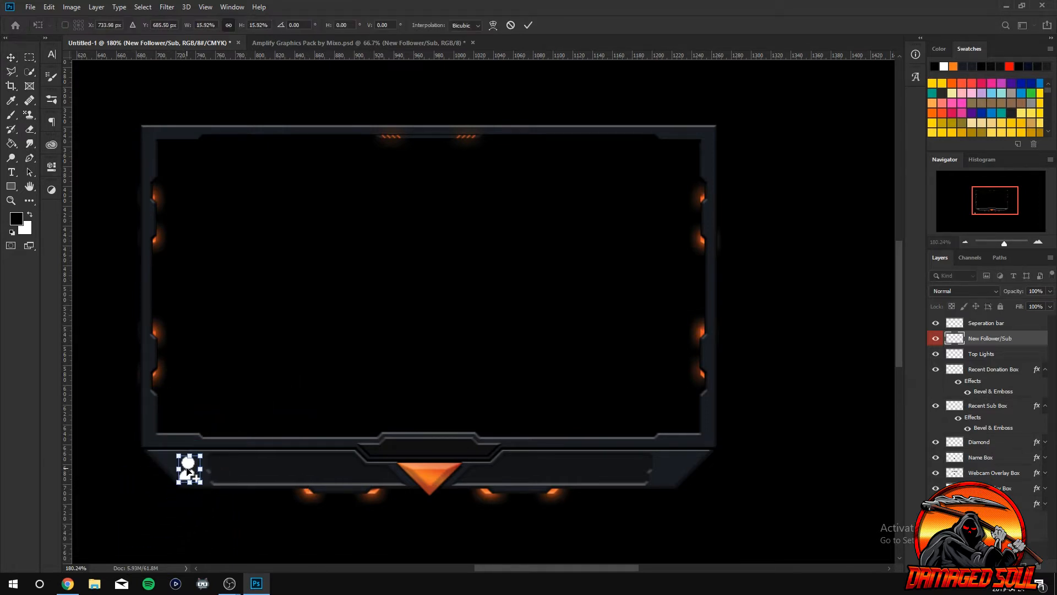
click(534, 26)
Scale the follower icon down slightly more so it fits inside the left end of the lower bar.
scroll(296, 443, down, 5)
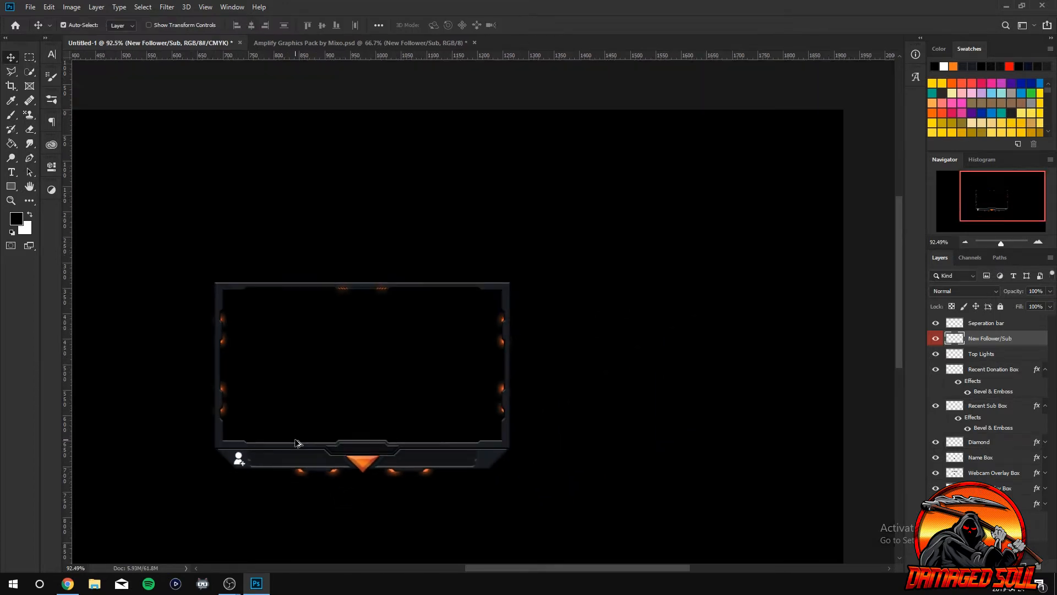
scroll(302, 492, up, 2)
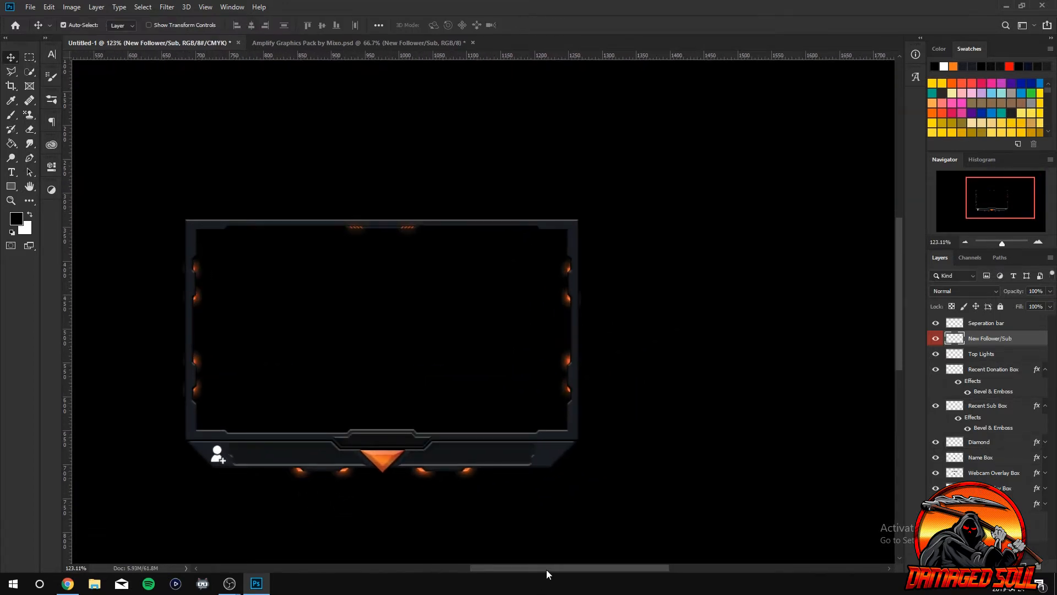
drag(546, 569, 495, 570)
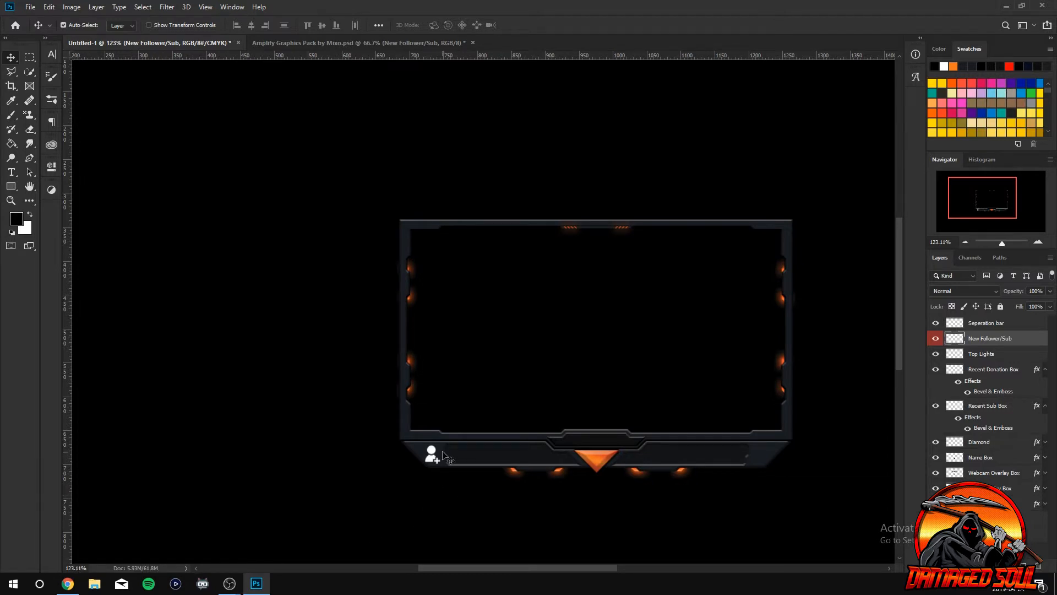
scroll(444, 468, up, 1)
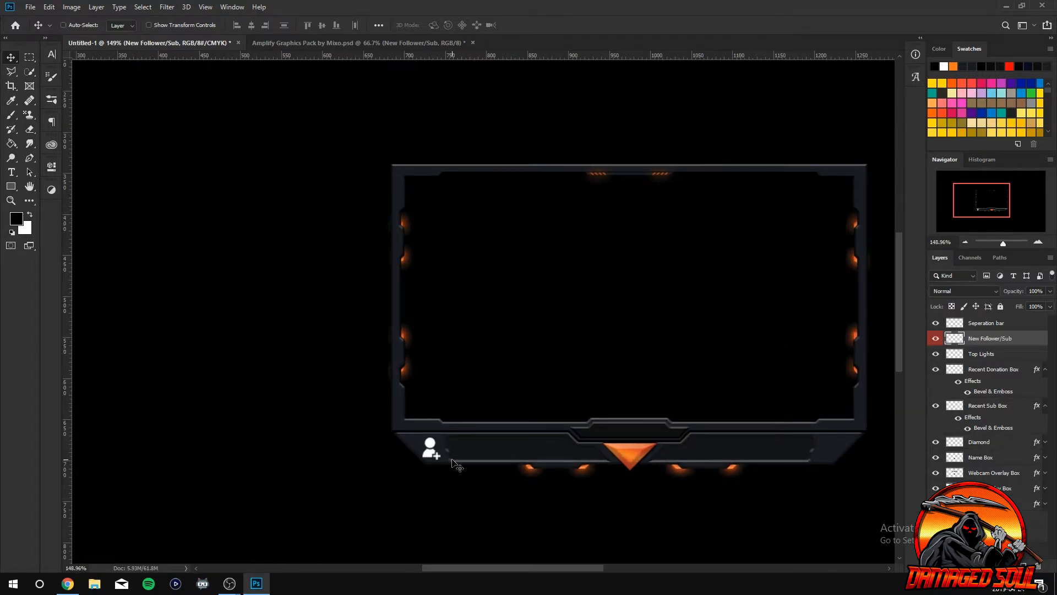
key(ctrl+t)
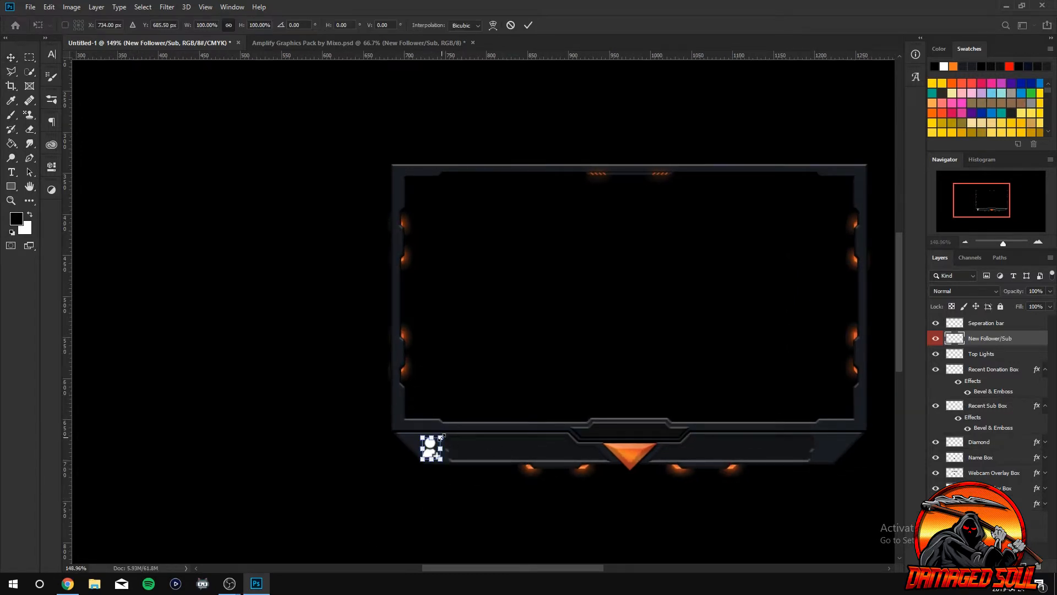
drag(441, 436, 427, 450)
click(527, 25)
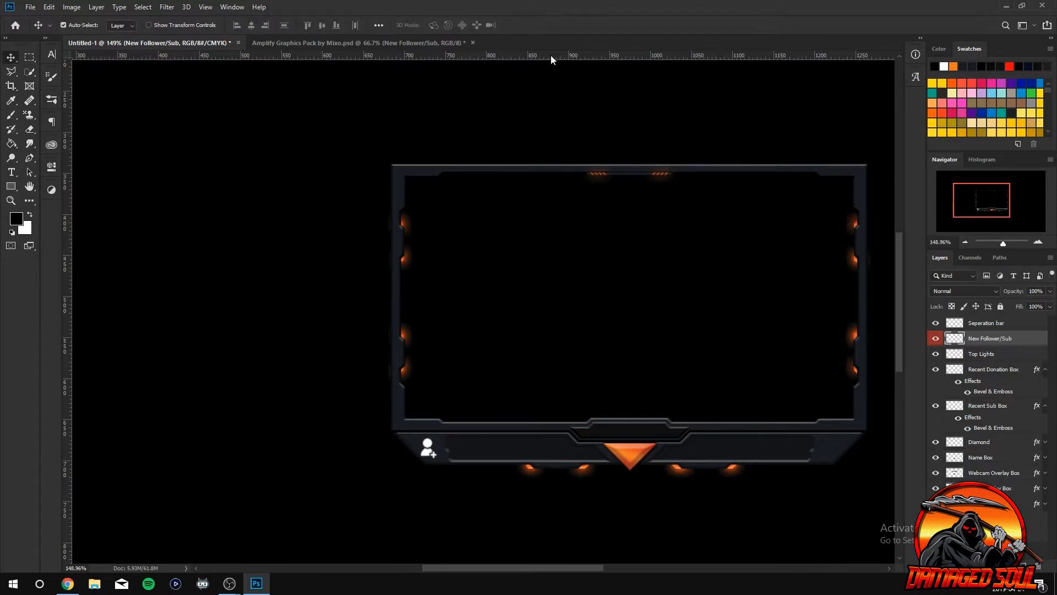
Nudge the follower icon a few pixels right, toward the recent sub box.
key(Right)
key(Right)
key(Right)
key(Right)
key(Right)
key(Right)
key(Right)
key(Right)
Add Drop Shadow, Bevel & Emboss and an orange Gradient Overlay to the New Follower/Sub layer.
right_click(996, 339)
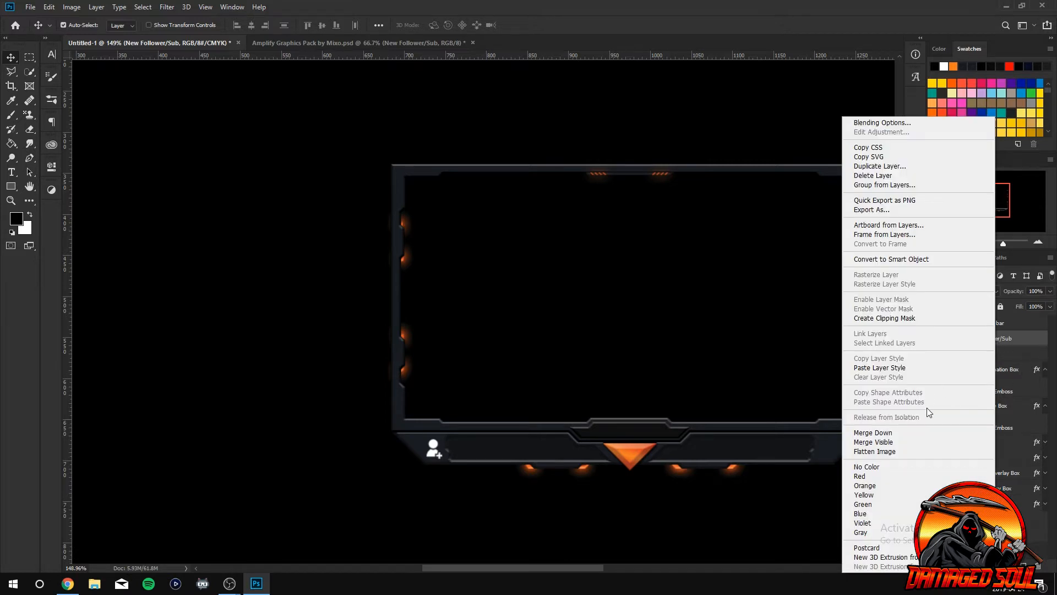
click(882, 123)
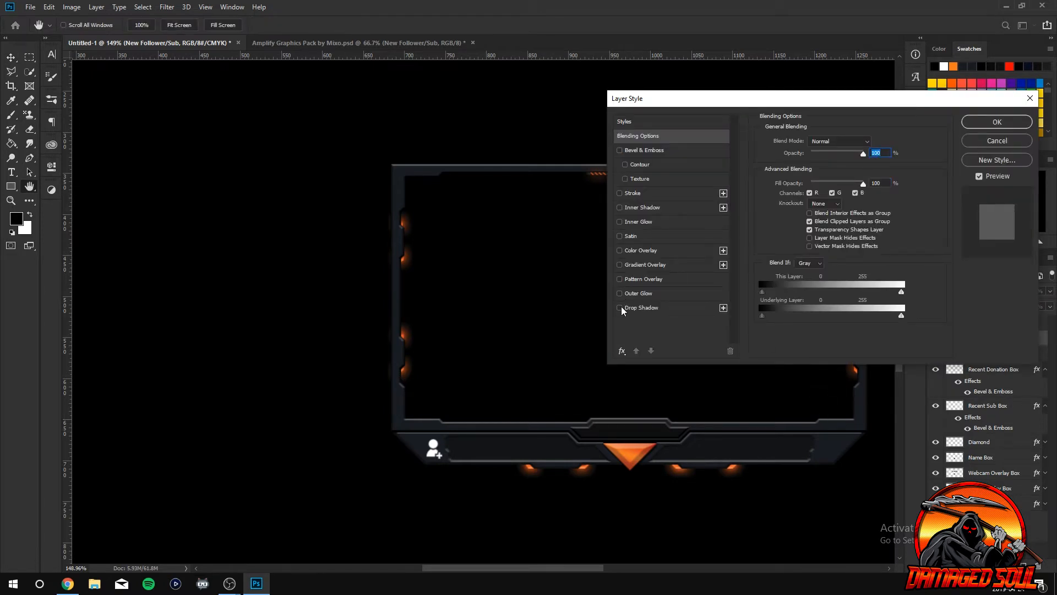
click(620, 308)
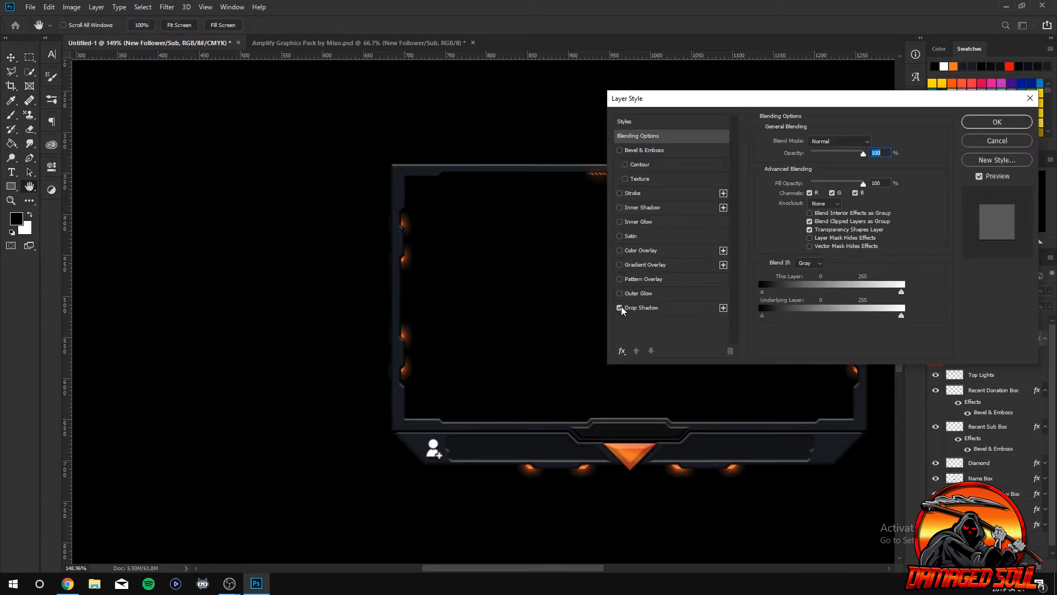
click(620, 151)
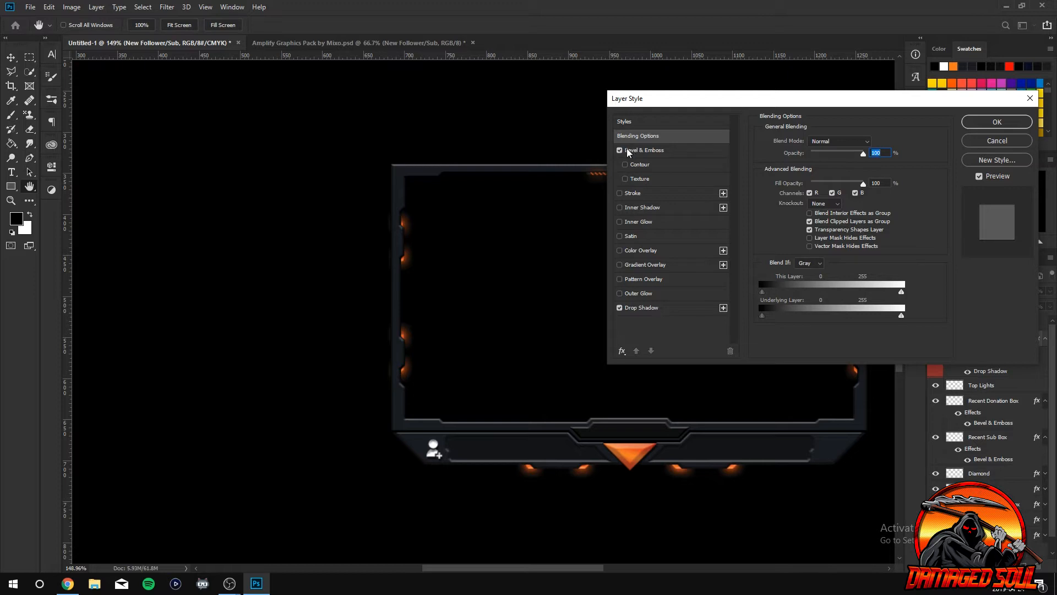
click(621, 265)
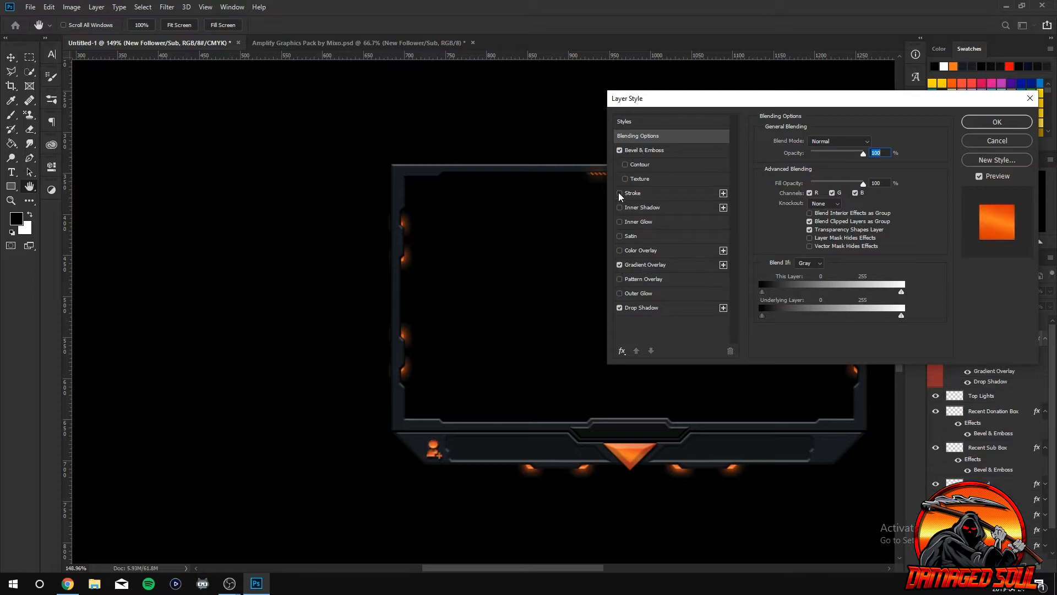
Set the icon's bevel to 178% depth, Up direction and 100% highlight opacity, keeping its size small, and apply the styles.
click(647, 150)
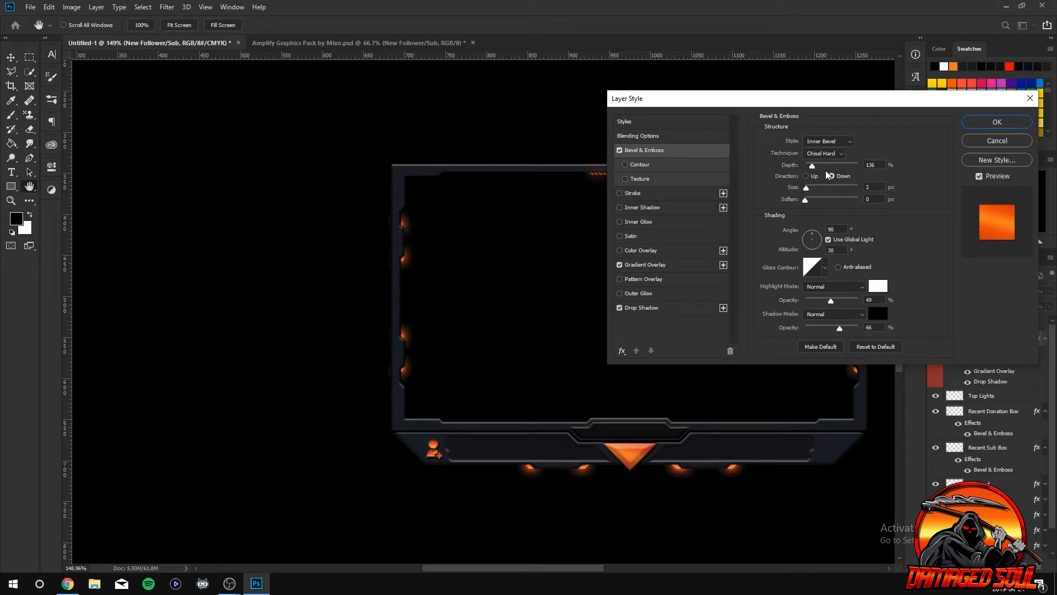
mouse_move(812, 166)
mouse_down()
mouse_move(851, 166)
mouse_move(815, 164)
mouse_up()
click(807, 176)
drag(846, 302, 877, 299)
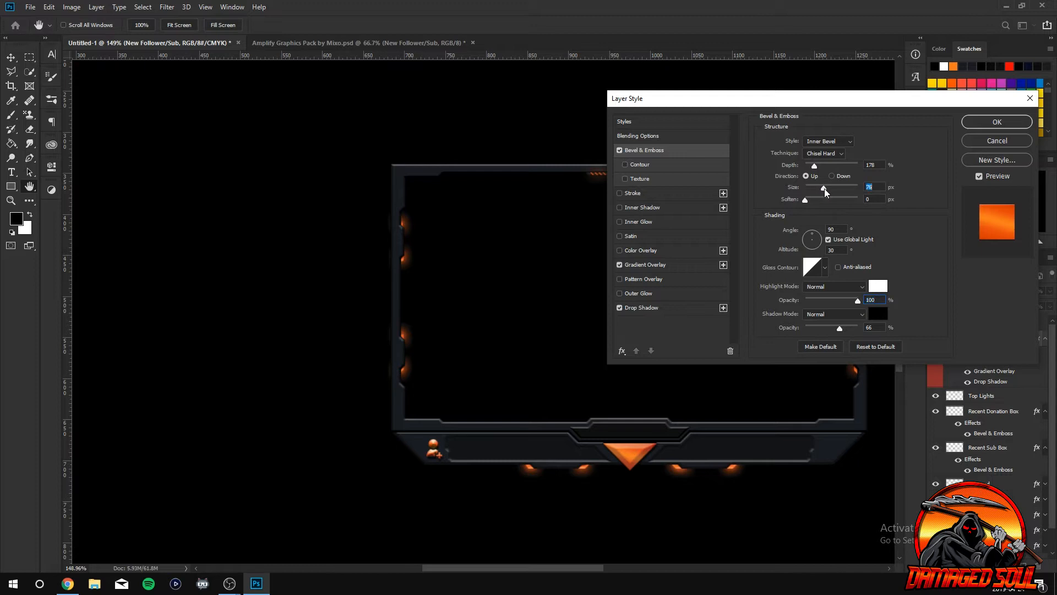
mouse_move(810, 190)
mouse_down()
mouse_move(796, 194)
mouse_move(807, 196)
mouse_up()
click(1005, 126)
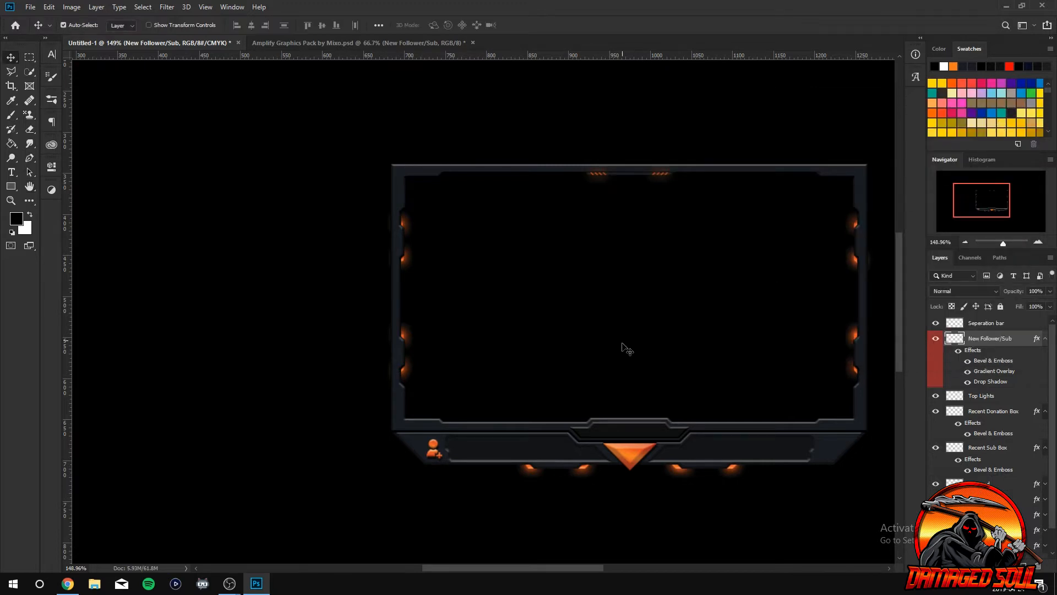
Add a thin black outside Stroke to the New Follower/Sub icon layer.
double_click(983, 353)
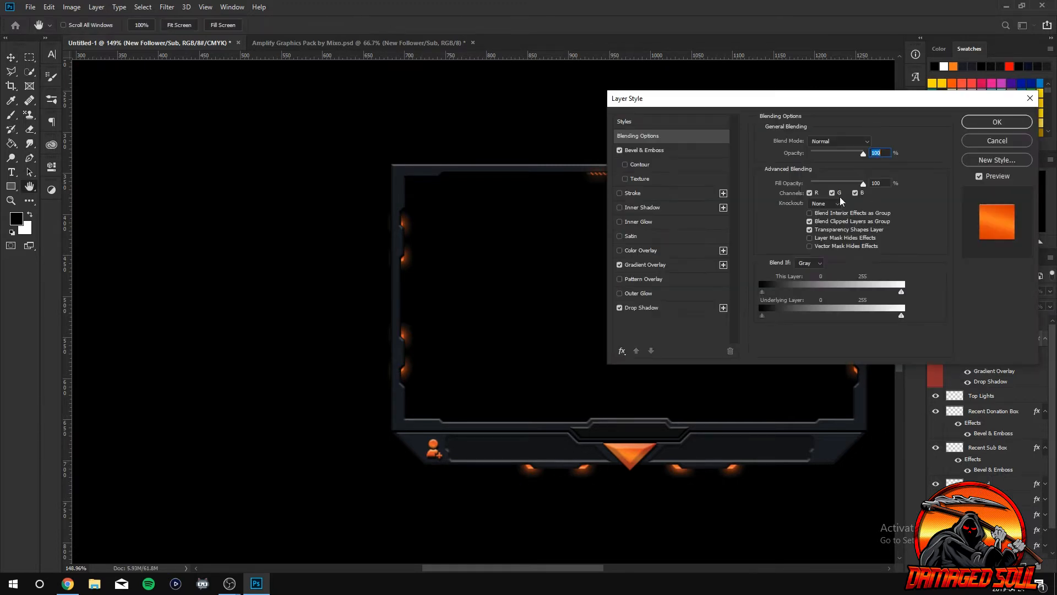
click(621, 194)
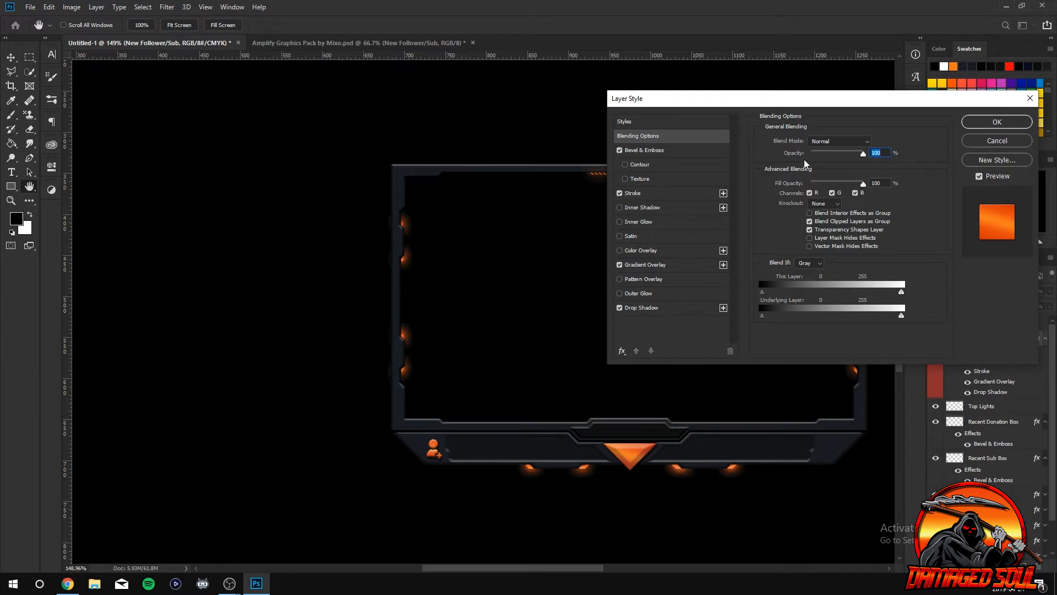
click(659, 193)
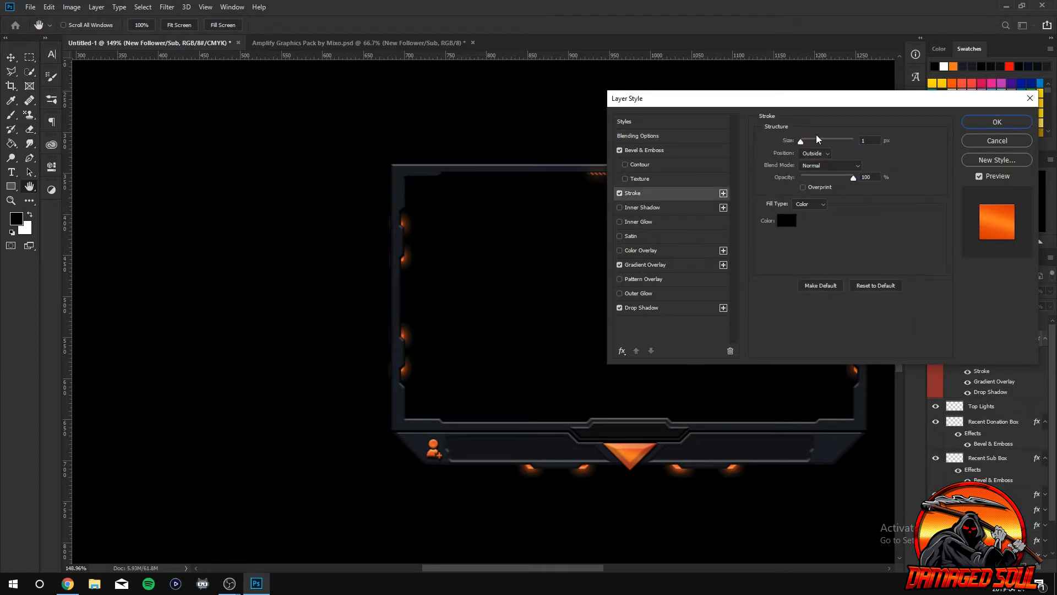
drag(799, 141, 802, 143)
click(997, 123)
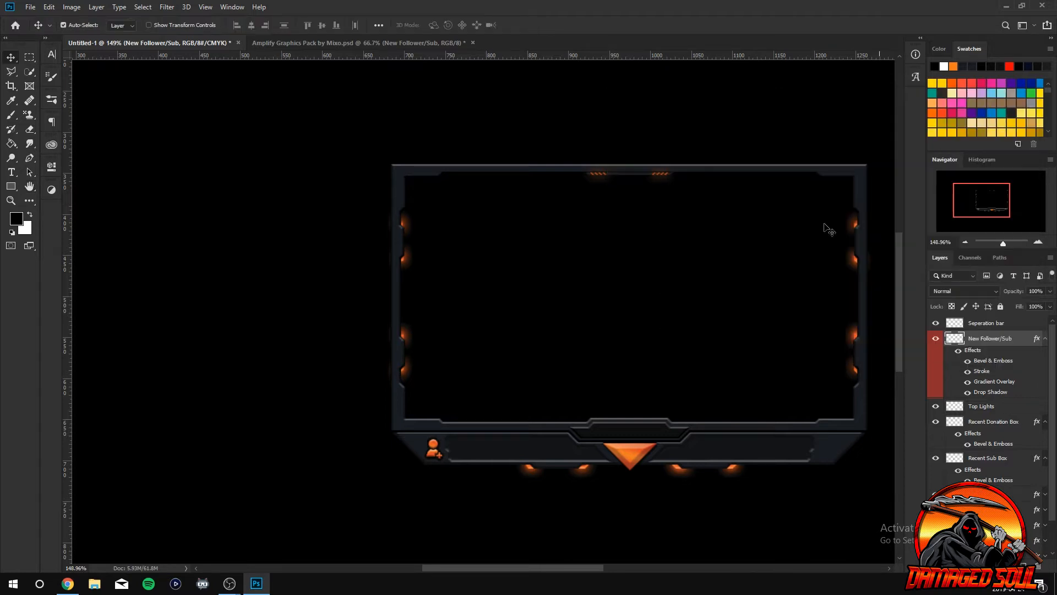
Examine the styled follower icon against the whole overlay, both at full-canvas scale and up close.
scroll(588, 470, down, 3)
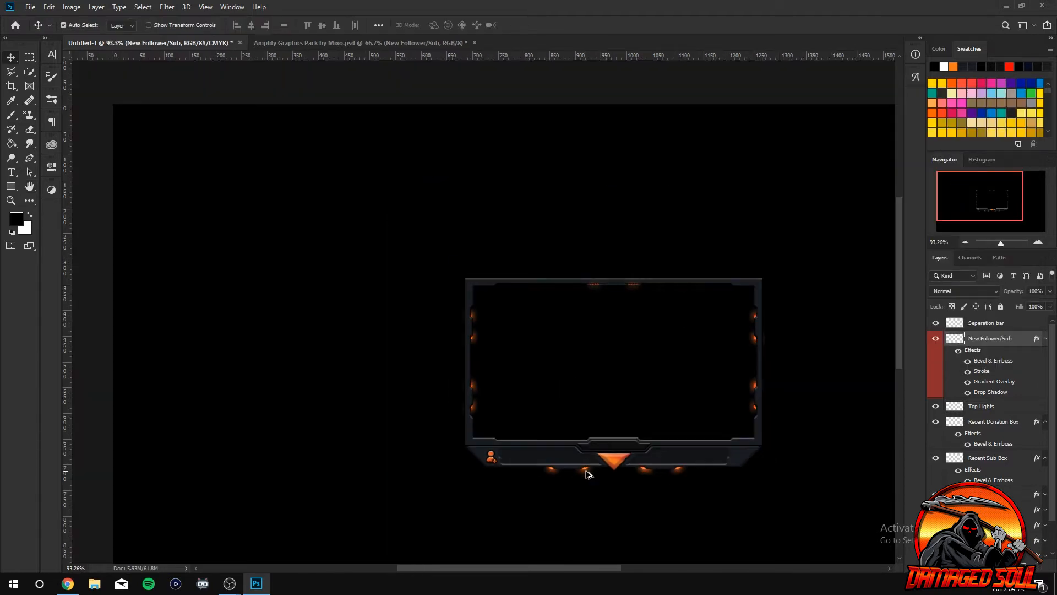
scroll(636, 501, down, 2)
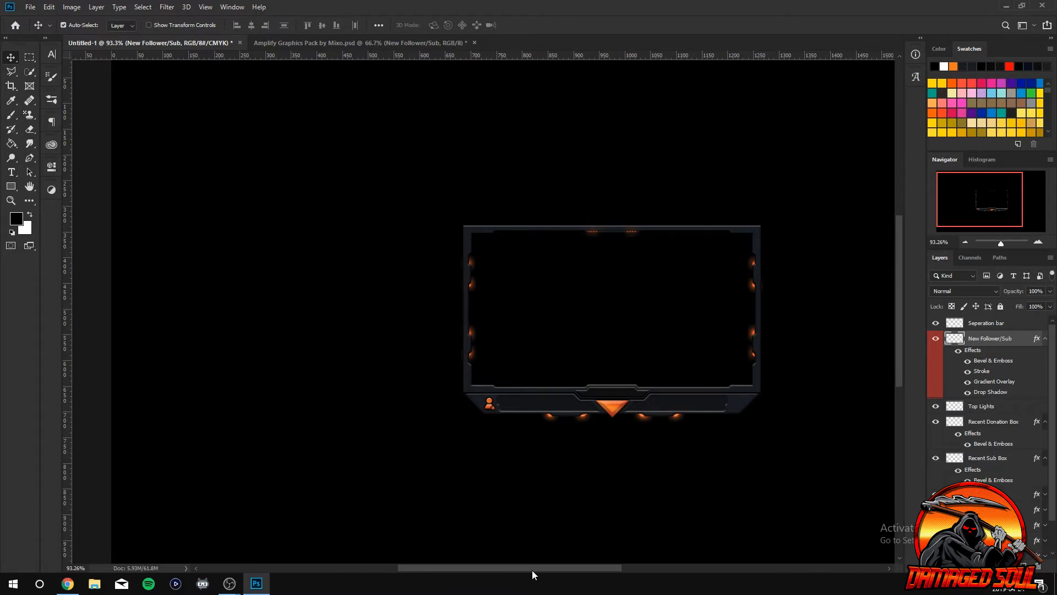
drag(533, 570, 571, 551)
scroll(529, 471, down, 1)
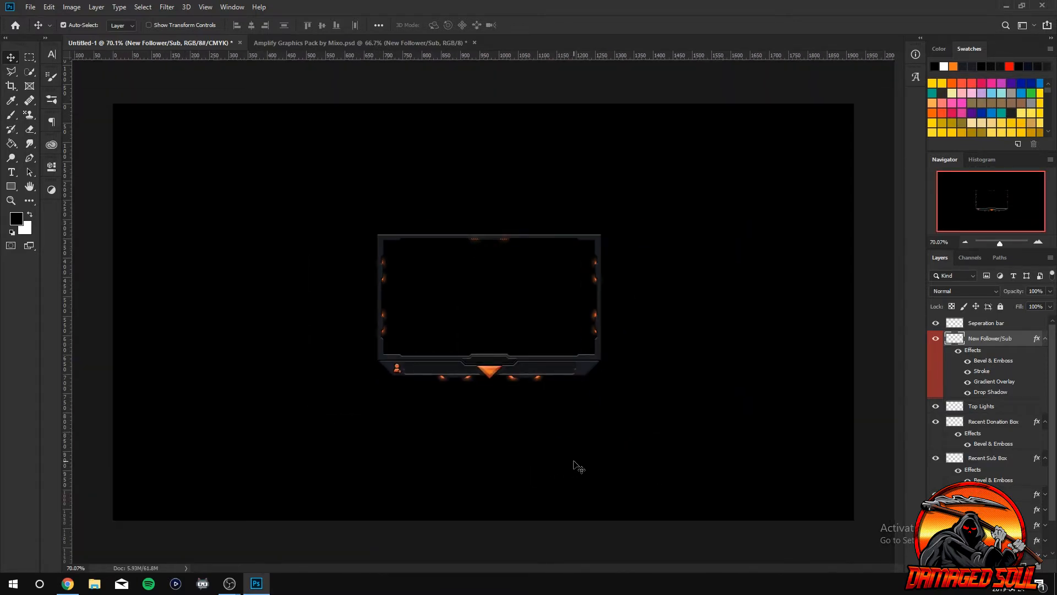
scroll(678, 448, up, 3)
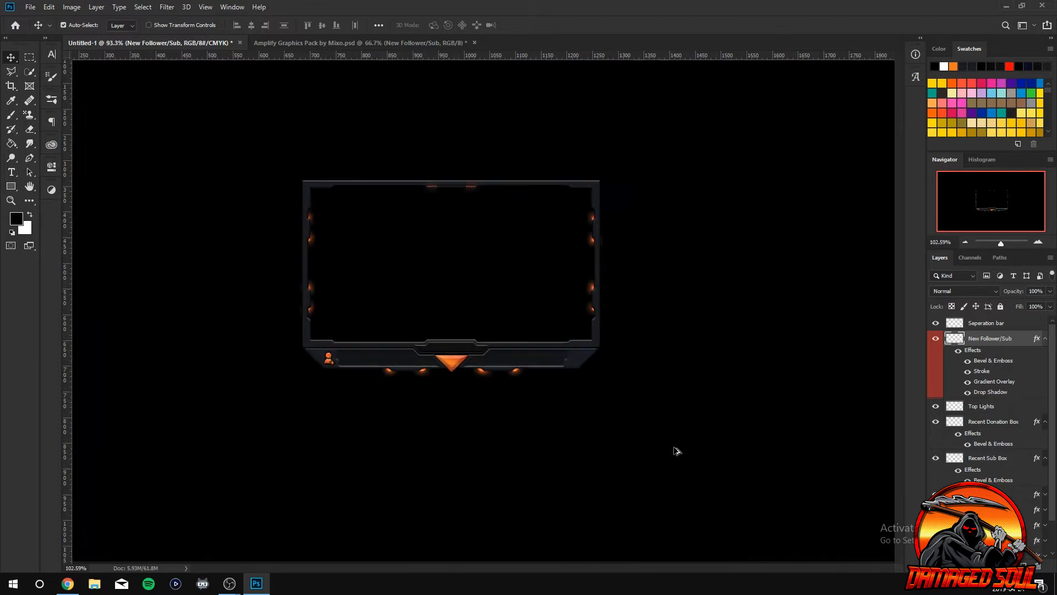
scroll(325, 388, up, 3)
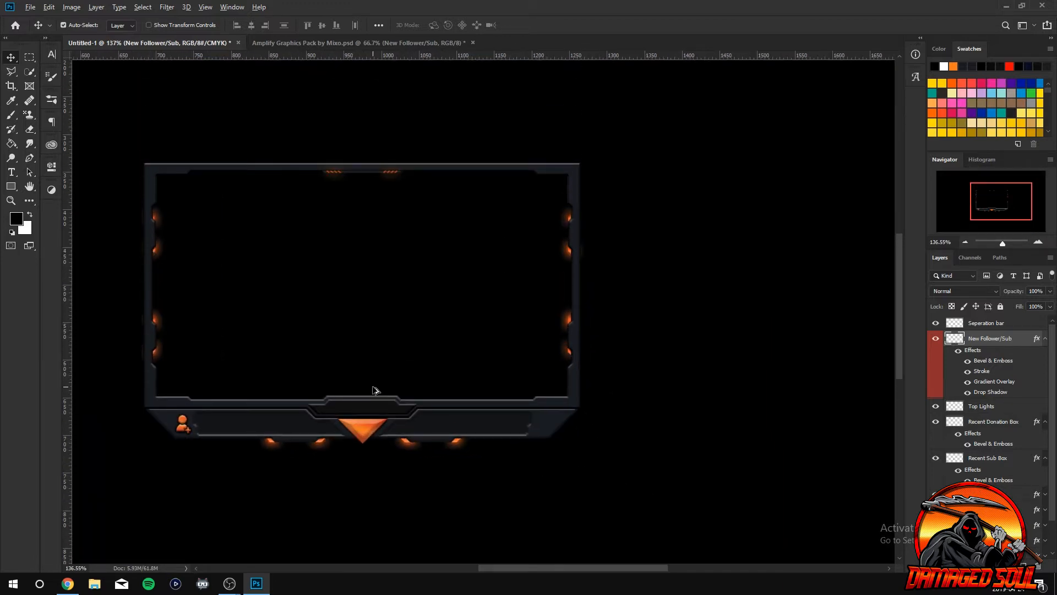
scroll(374, 392, up, 2)
scroll(384, 393, down, 1)
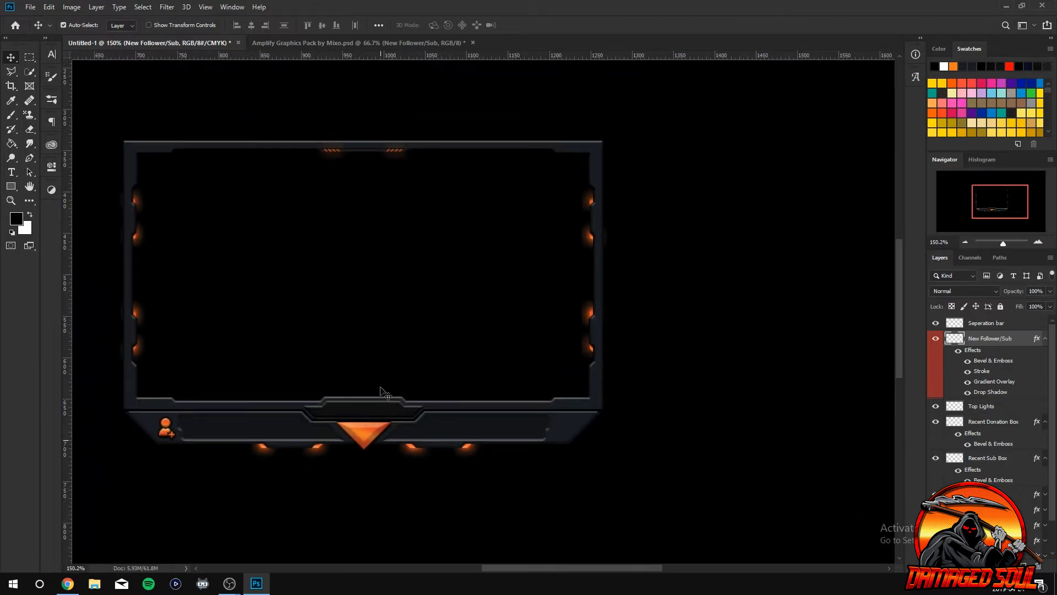
Bring the pack's circled dollar icon into the Untitled-1 overlay and shrink it to fit the lower bar's right end.
click(401, 41)
drag(495, 353, 202, 43)
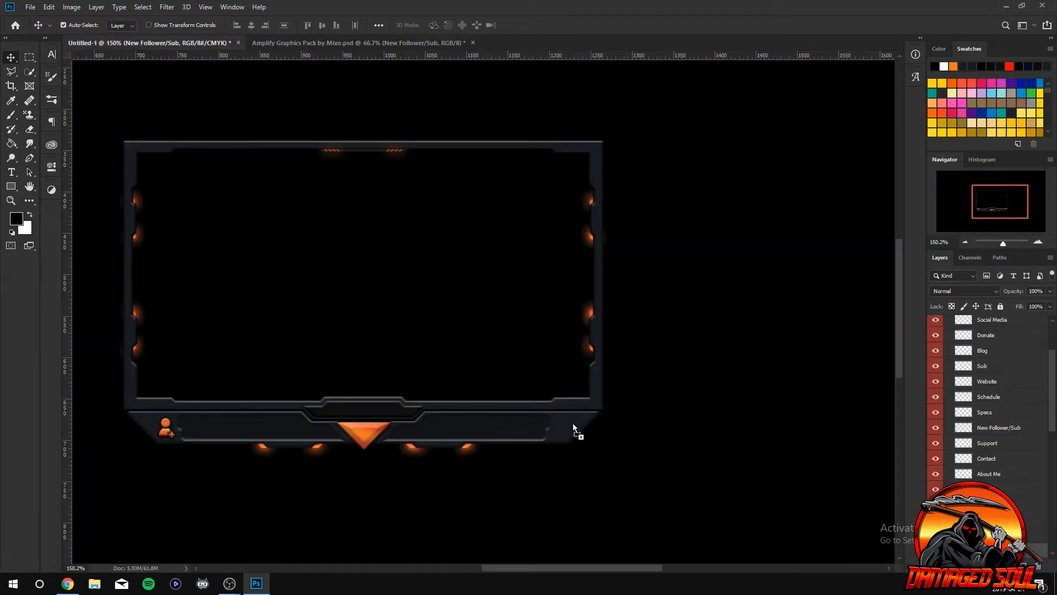
drag(573, 425, 621, 461)
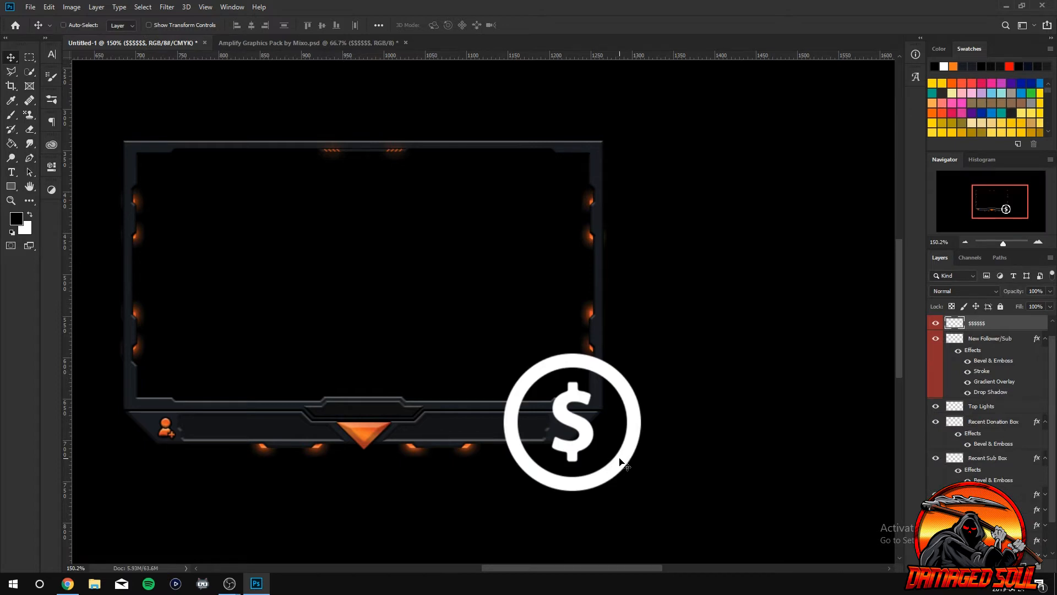
key(ctrl+t)
drag(641, 353, 574, 433)
click(529, 26)
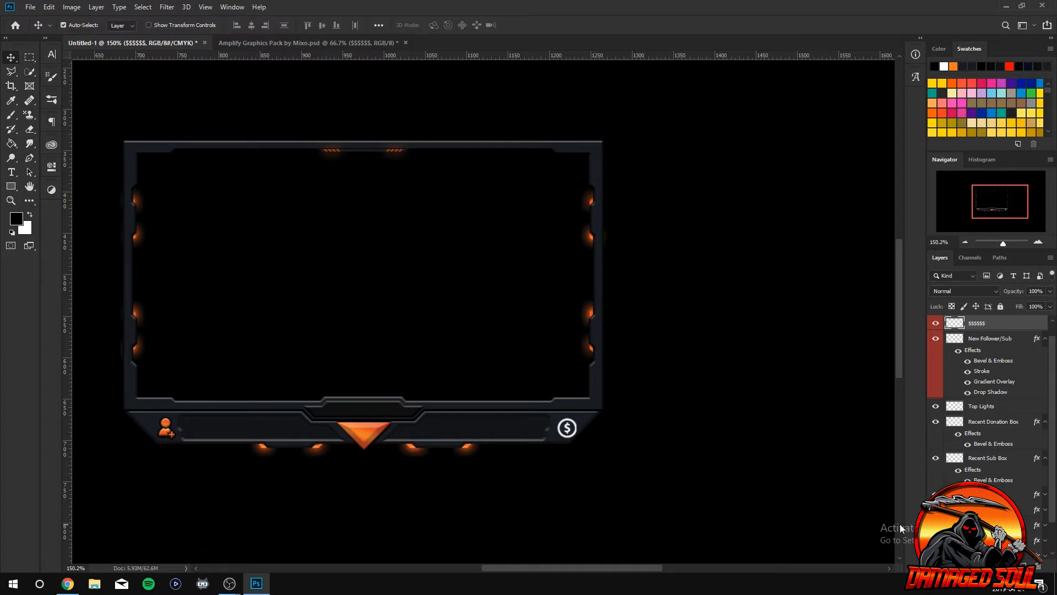
Copy the New Follower/Sub layer's style onto the dollar icon layer and nudge the dollar icon slightly left.
right_click(1002, 338)
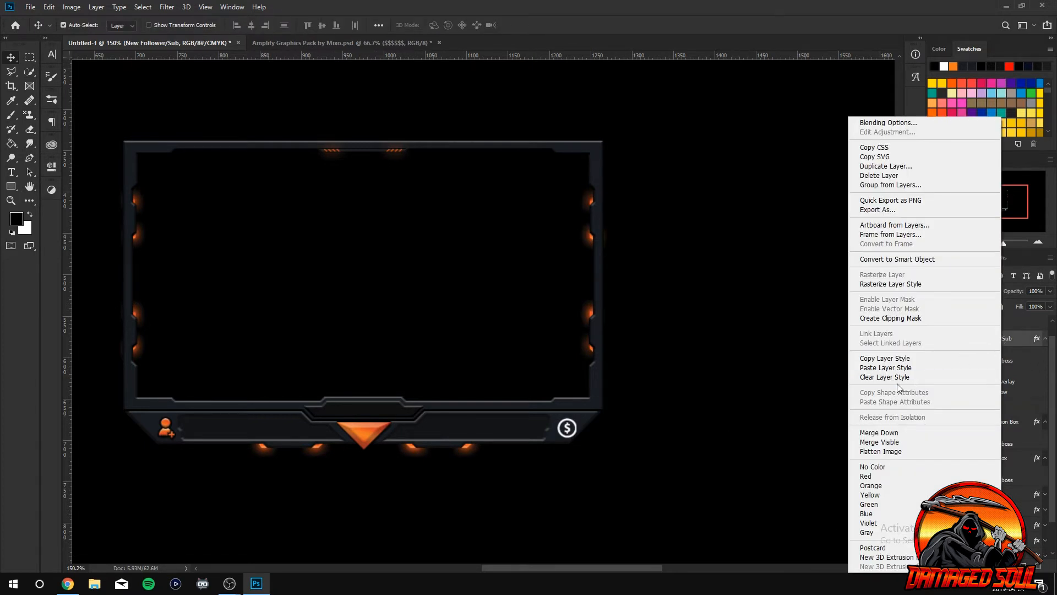
click(898, 358)
right_click(972, 324)
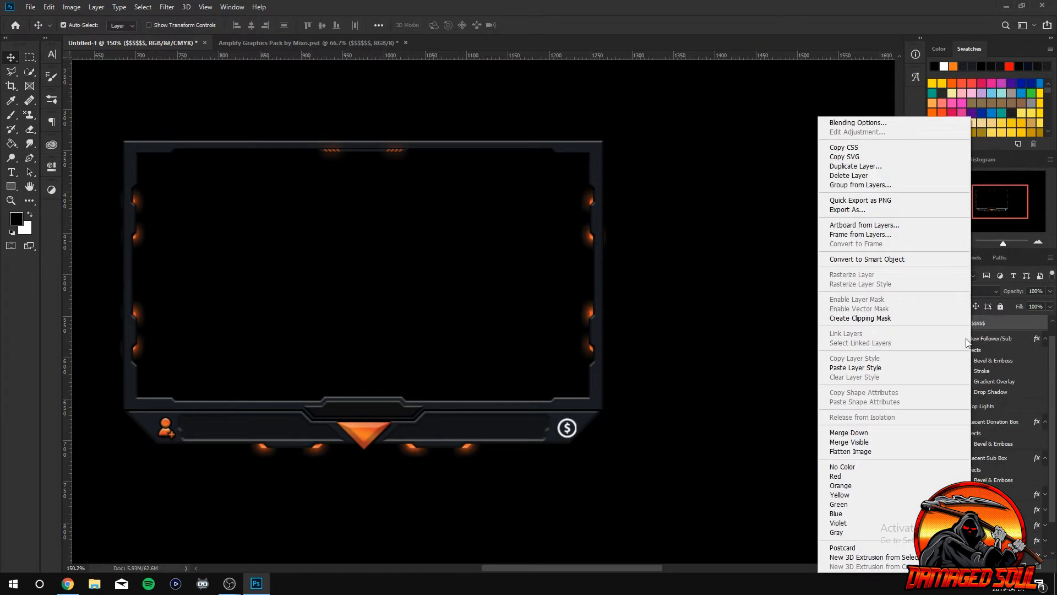
click(876, 367)
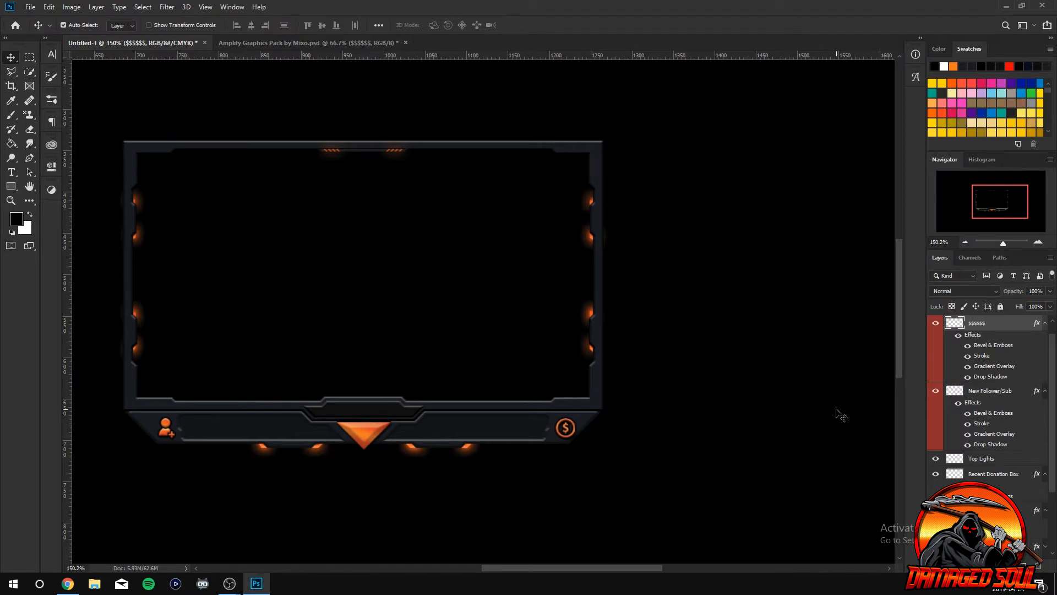
key(Left)
key(Left)
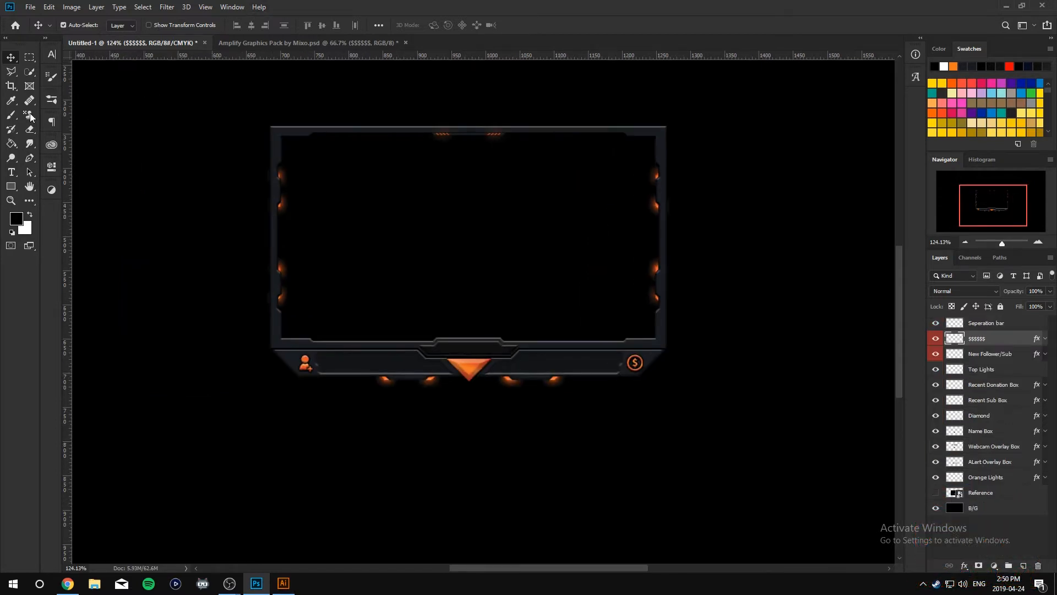
Add the text "DAMAGED" over the name box in the Government Agent BB font at 6 pt.
click(12, 173)
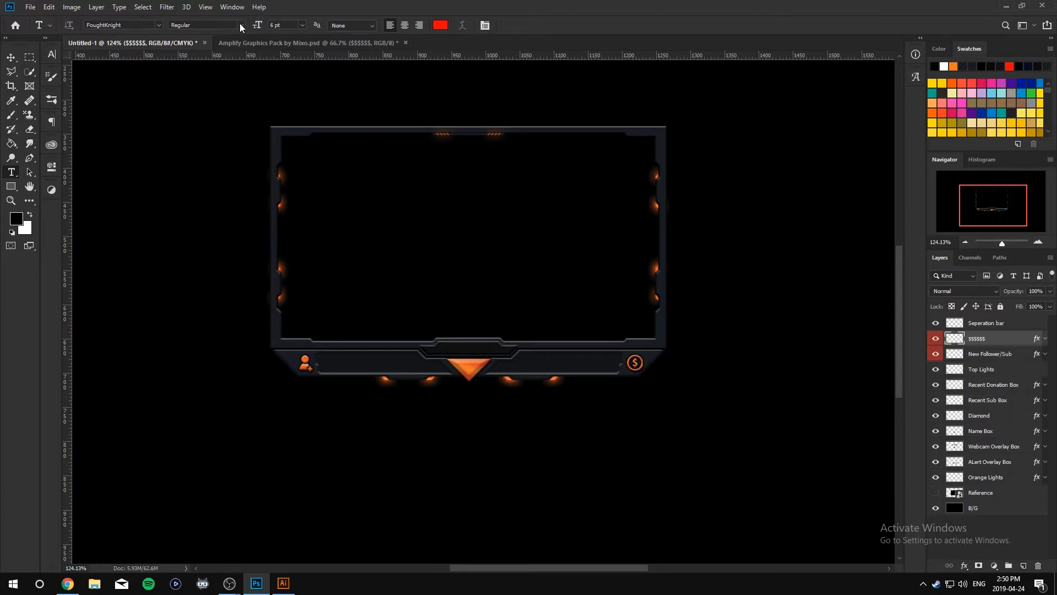
click(162, 27)
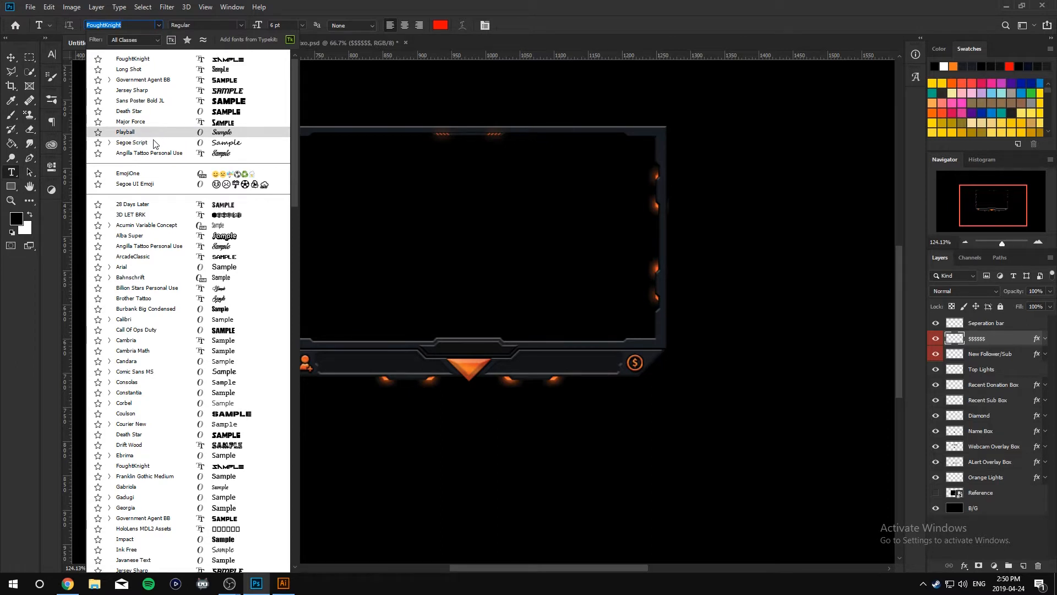
click(142, 80)
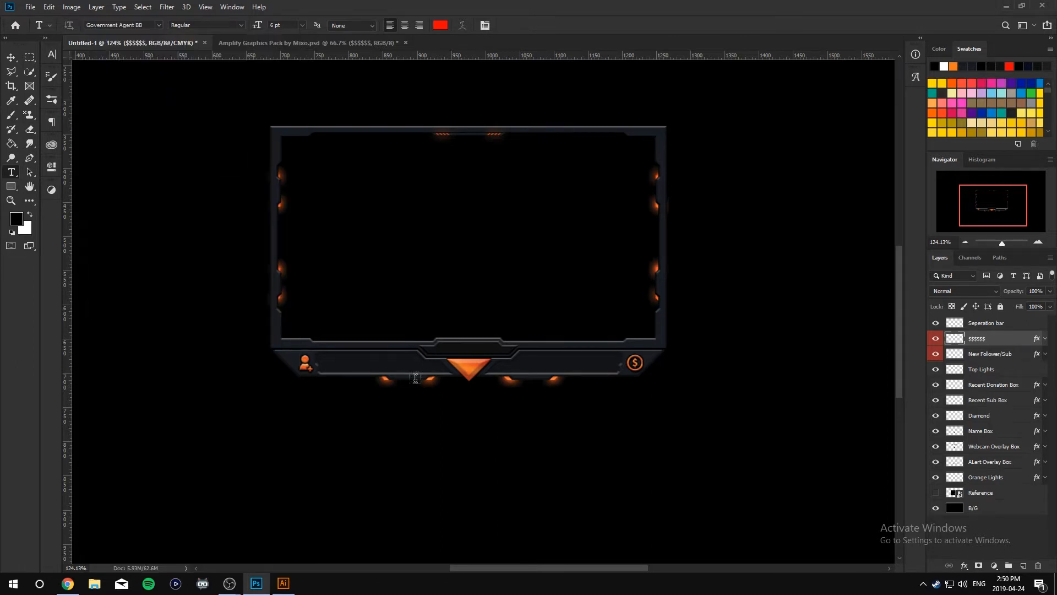
click(444, 350)
text(O)
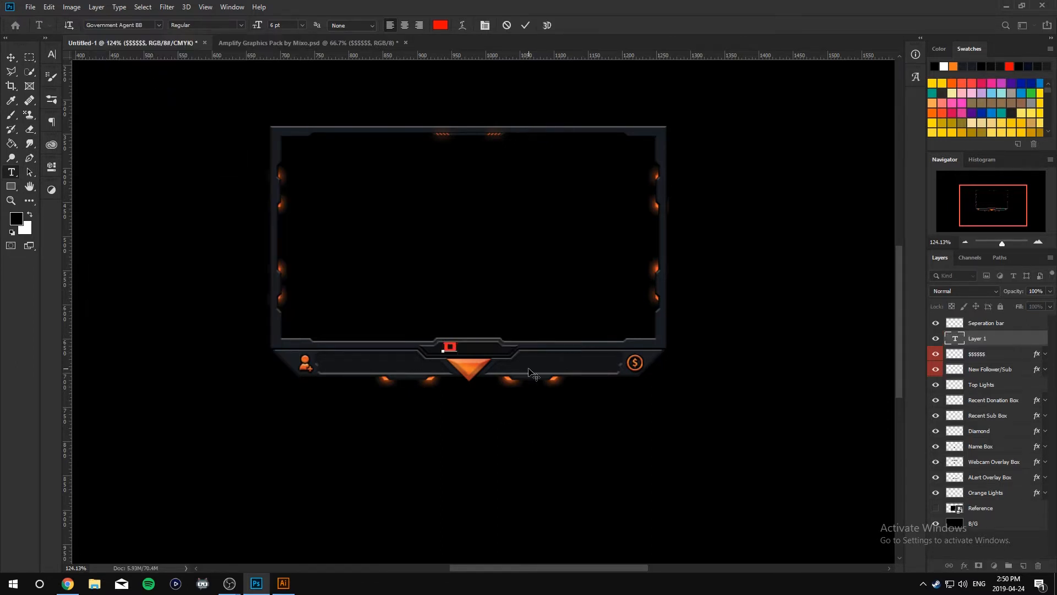
text(AMAGED)
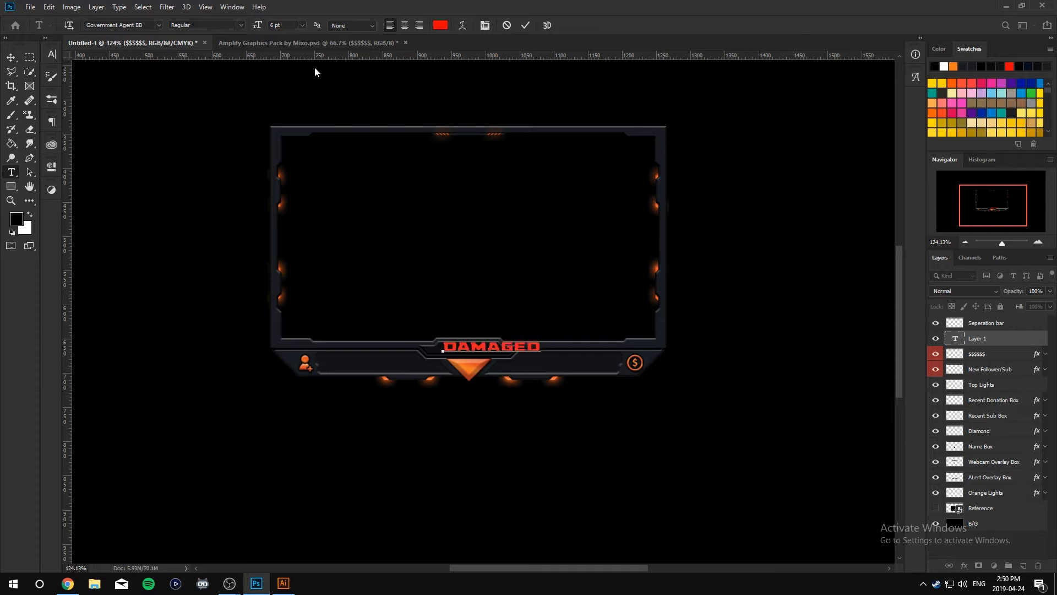
click(10, 56)
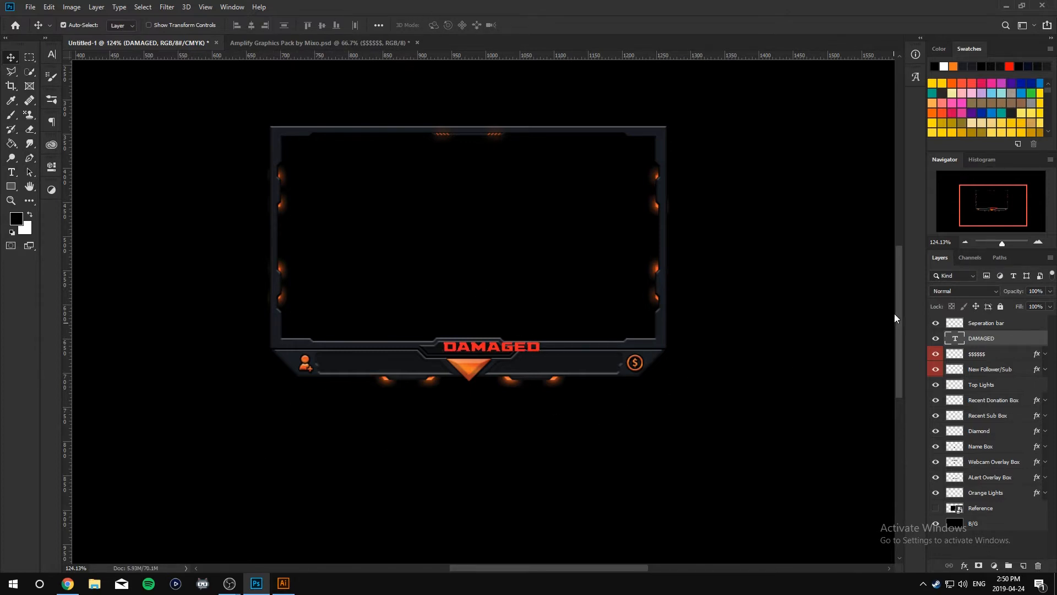
Set the DAMAGED text's vertical scale to 66% and horizontal scale to 78%, shifting it into the name box.
click(51, 53)
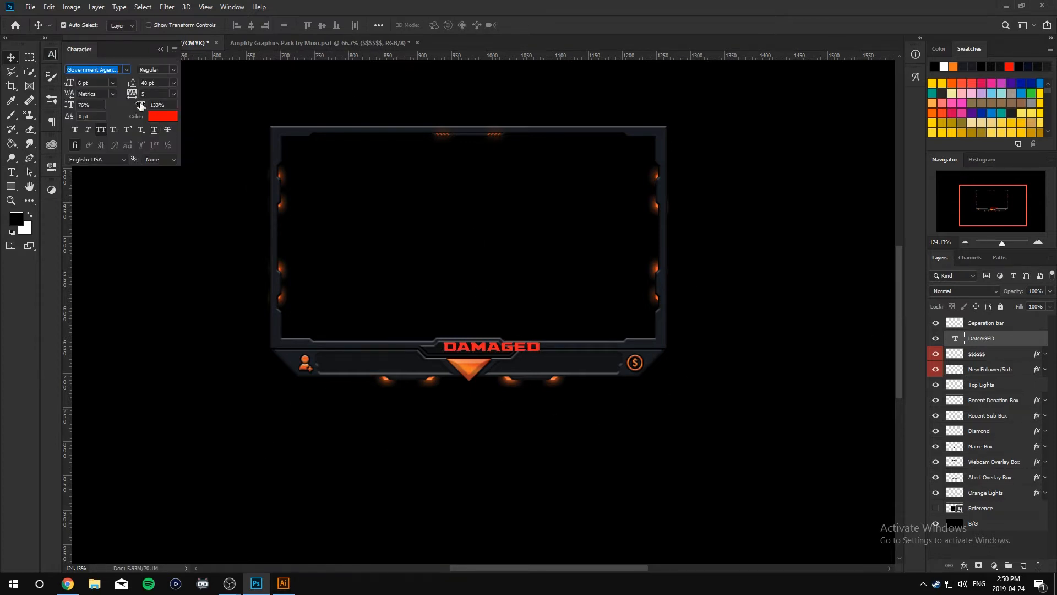
drag(139, 105, 121, 105)
drag(463, 348, 456, 350)
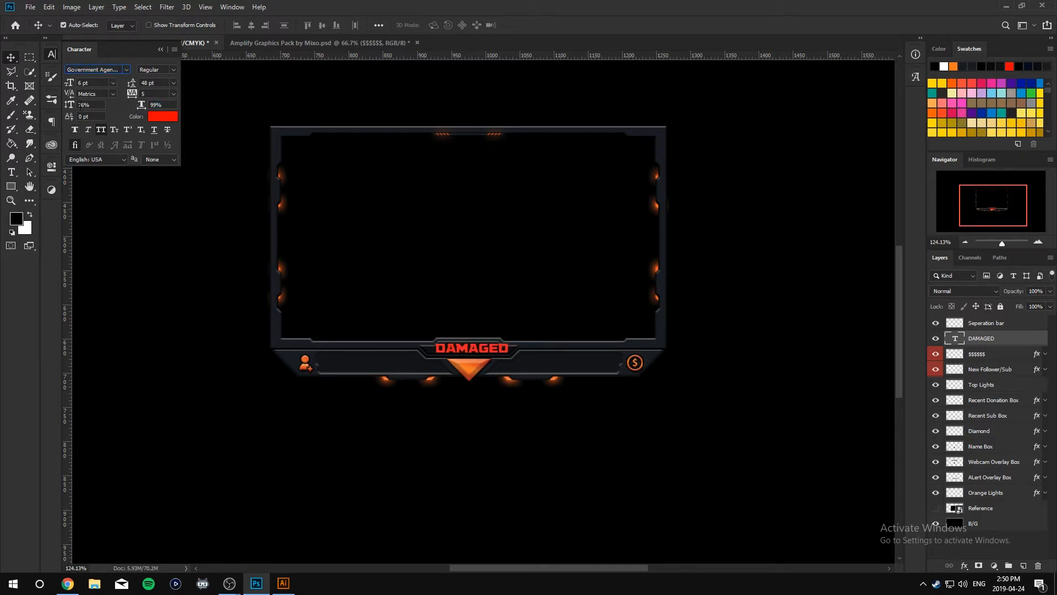
drag(69, 105, 61, 104)
drag(144, 107, 131, 108)
Centre the DAMAGED text within the name box by nudging it in small increments.
key(Right)
key(Right)
key(Right)
key(Right)
key(Right)
key(Right)
key(Right)
key(Up)
key(Left)
key(Left)
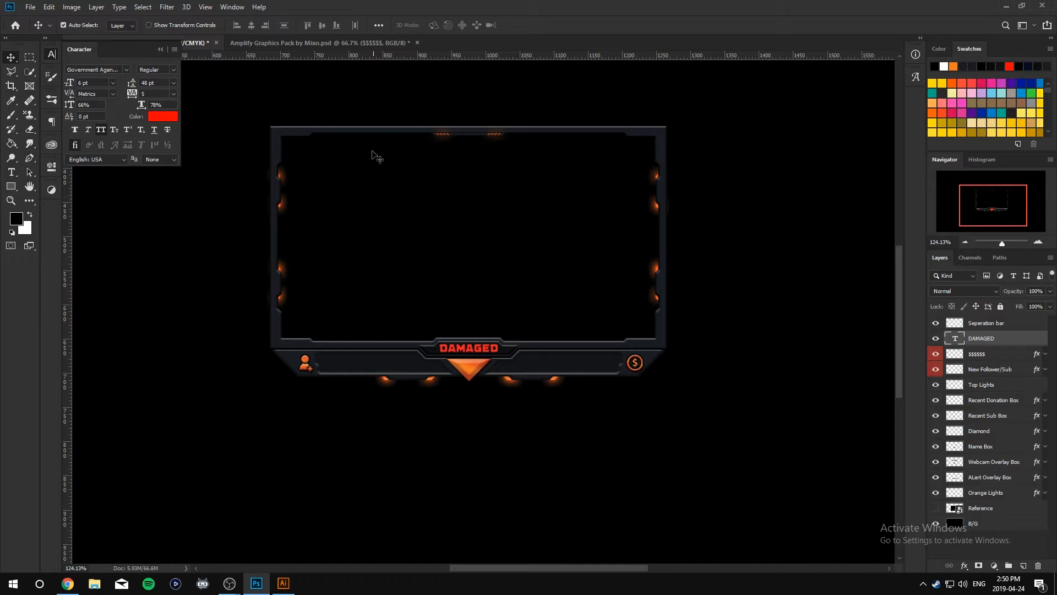
click(162, 51)
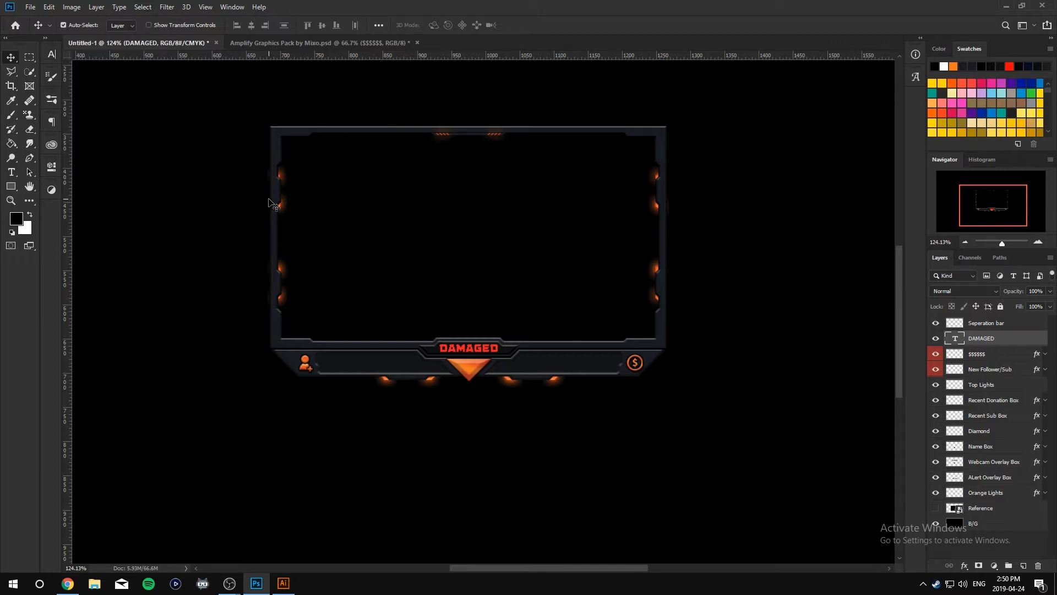
Apply an orange Gradient Overlay and a 2 px black outside Stroke to the DAMAGED text layer.
right_click(978, 334)
key(Escape)
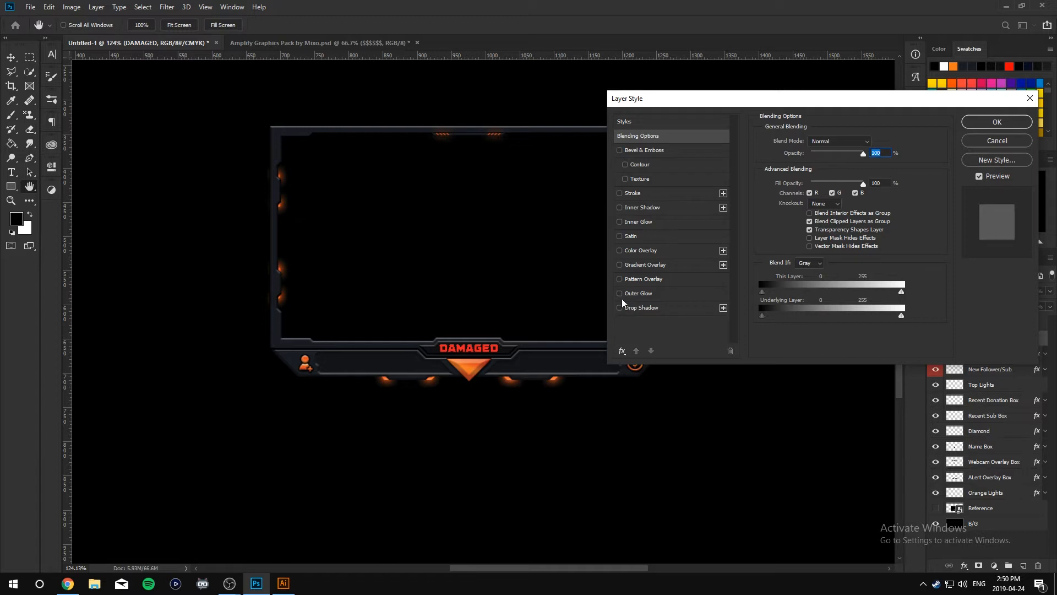
click(621, 307)
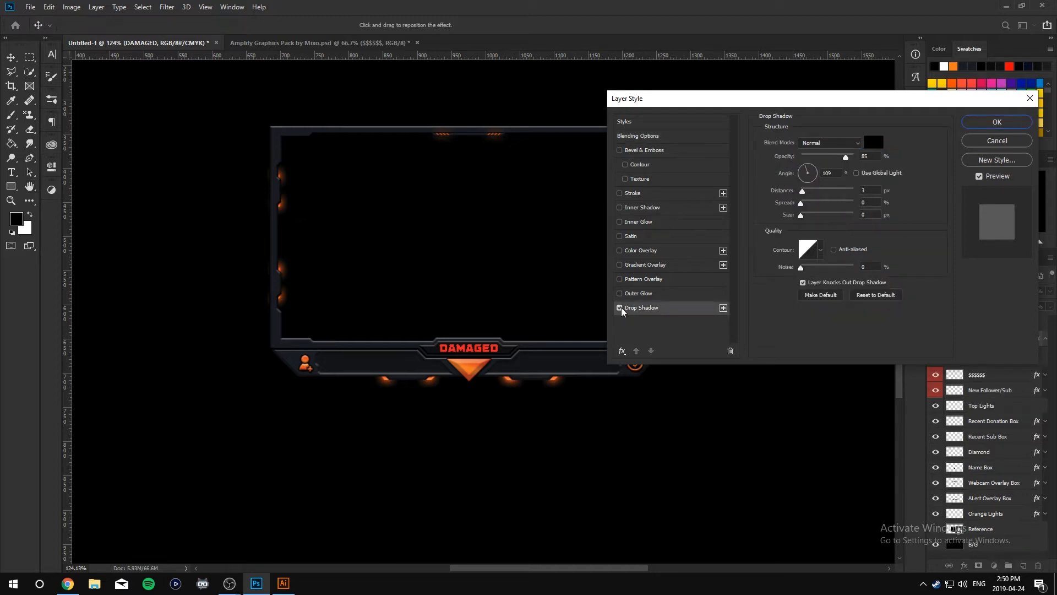
click(620, 308)
click(620, 265)
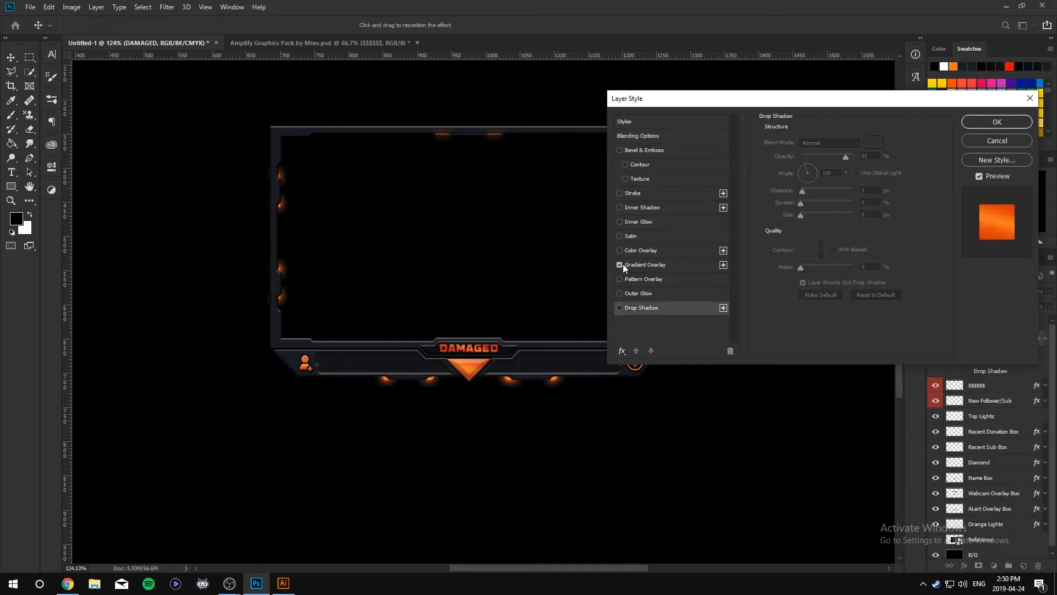
click(619, 150)
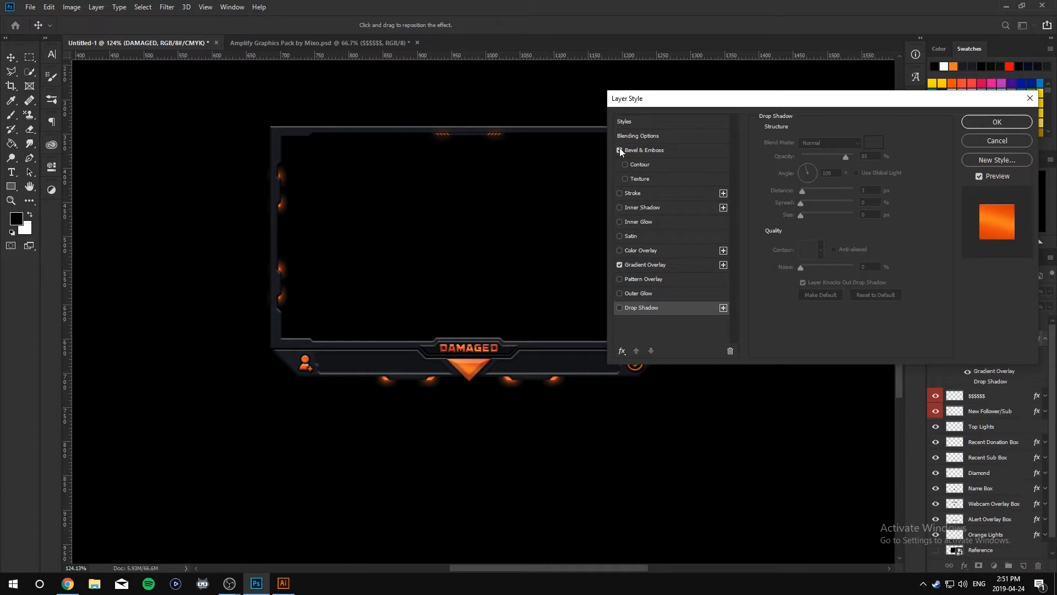
click(619, 150)
click(619, 193)
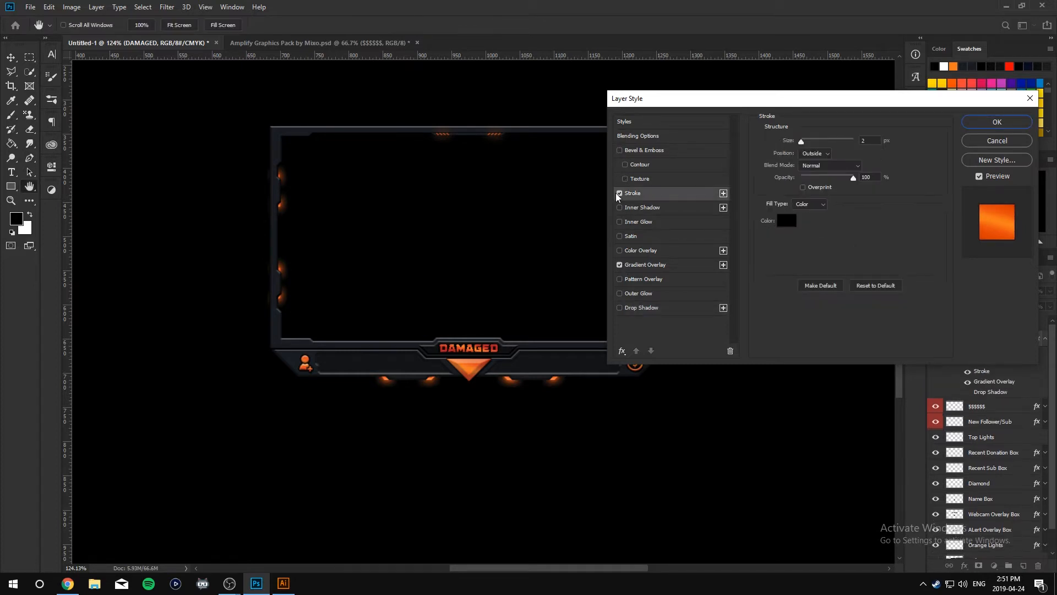
click(983, 130)
click(702, 457)
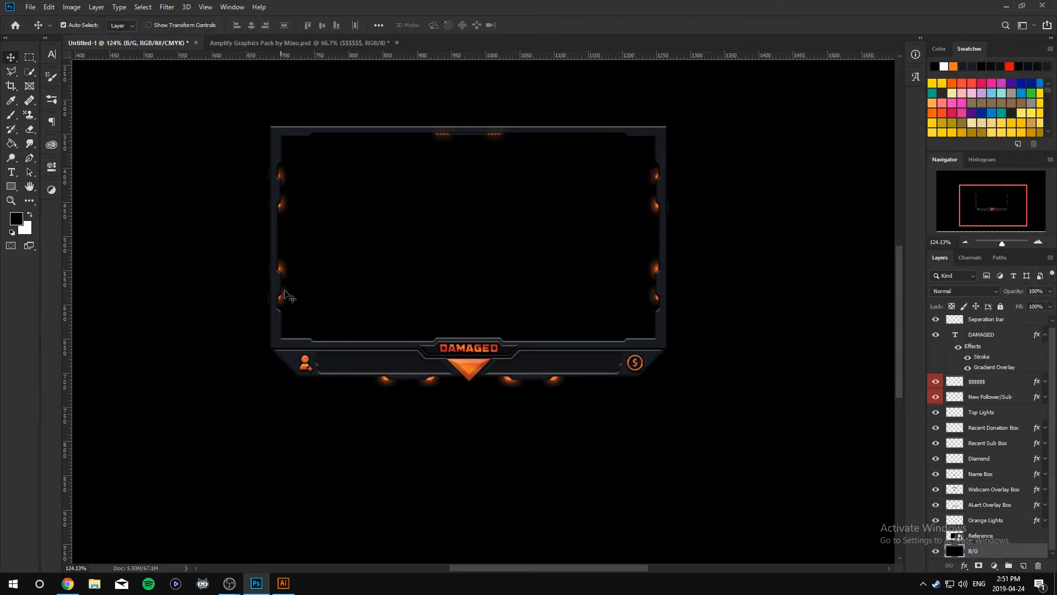
Hide every overlay layer from Orange Lights up to Seperation bar and show the Reference layer.
alt+scroll(319, 385, up, 3)
alt+scroll(340, 395, up, 2)
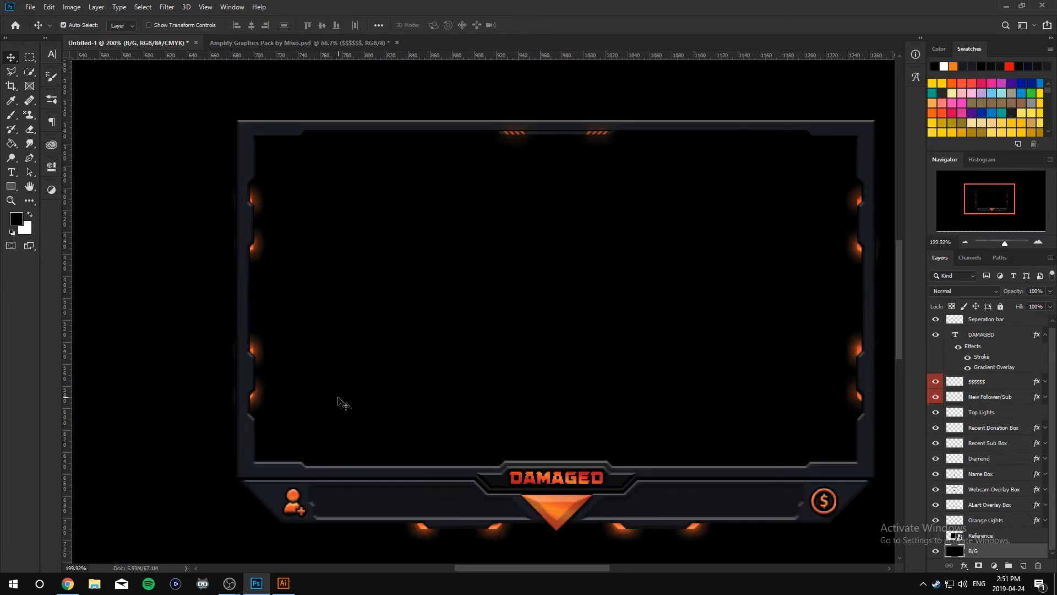
click(1044, 337)
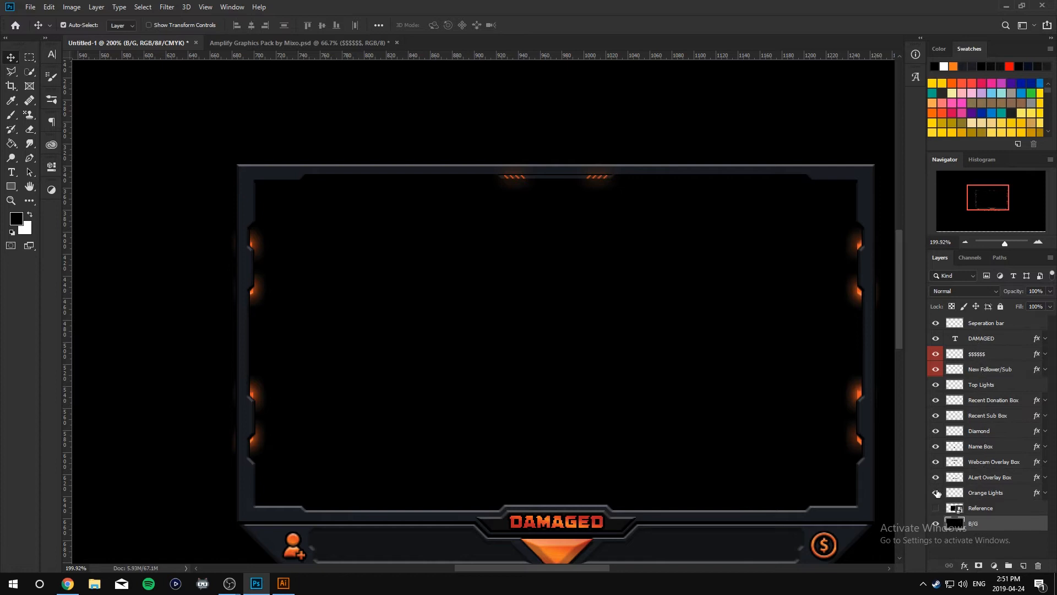
drag(936, 492, 939, 346)
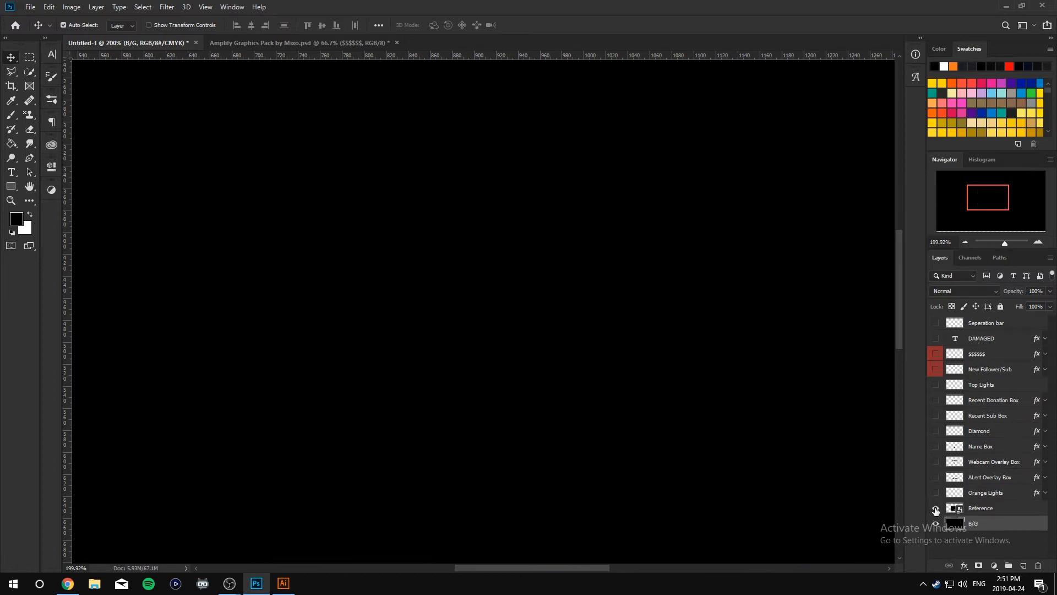
click(936, 508)
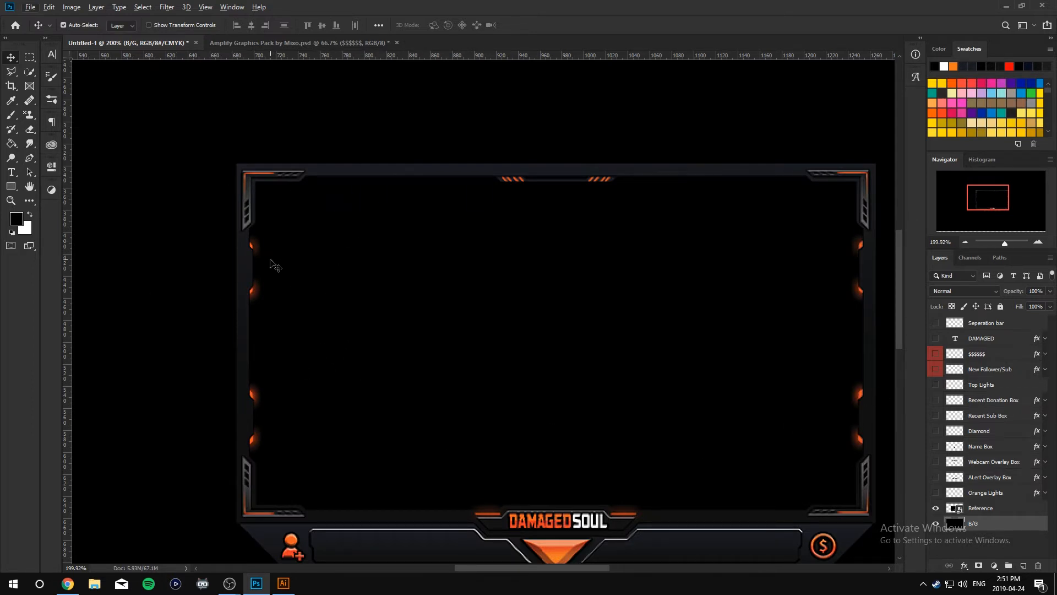
Show the Orange Lights, Alert Overlay Box, Webcam Overlay Box and Name Box layers again over the reference.
scroll(354, 332, down, 3)
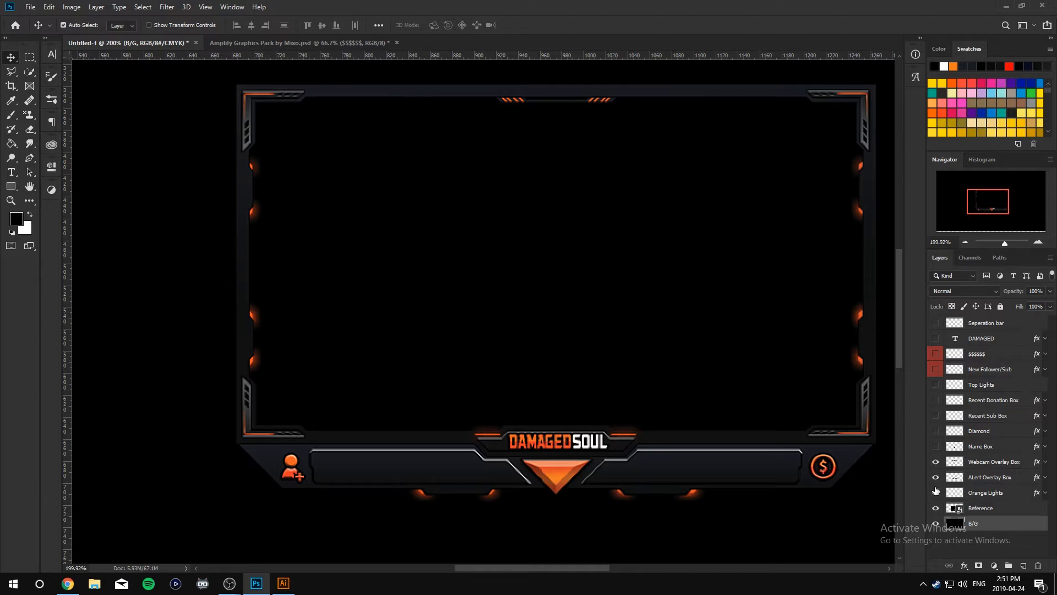
drag(936, 492, 936, 461)
click(936, 446)
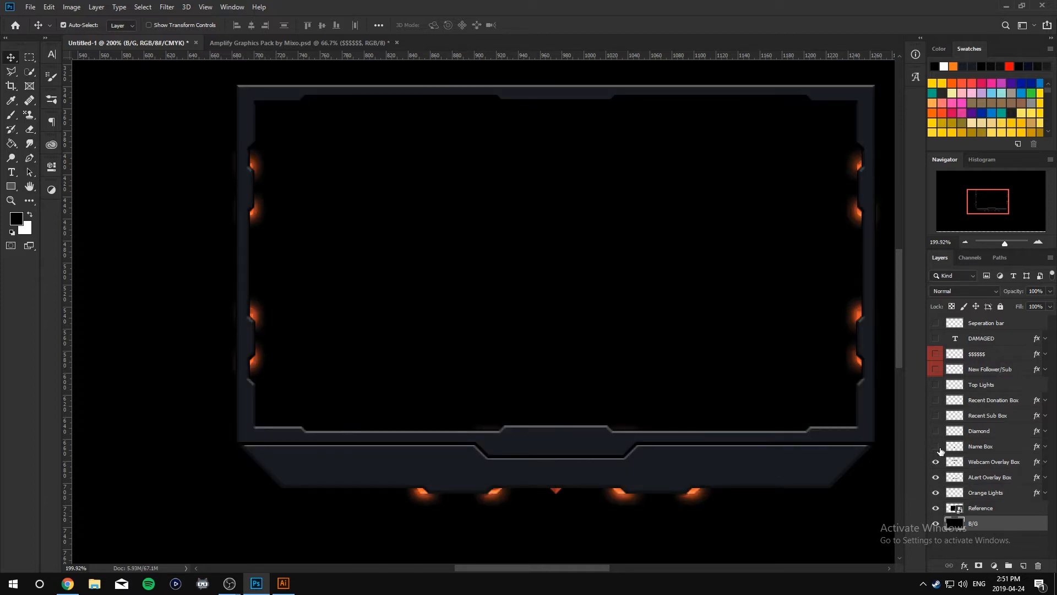
On a new layer above Seperation bar, outline a thin slanted-end bar with the Pen tool above the name box's left shoulder.
scroll(543, 444, up, 2)
scroll(545, 444, up, 4)
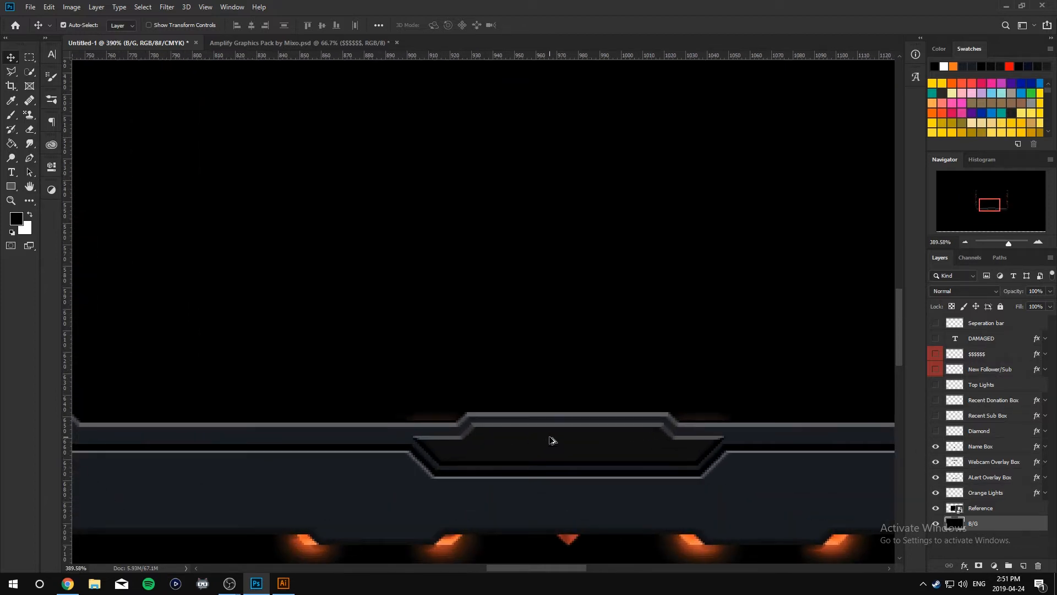
click(30, 159)
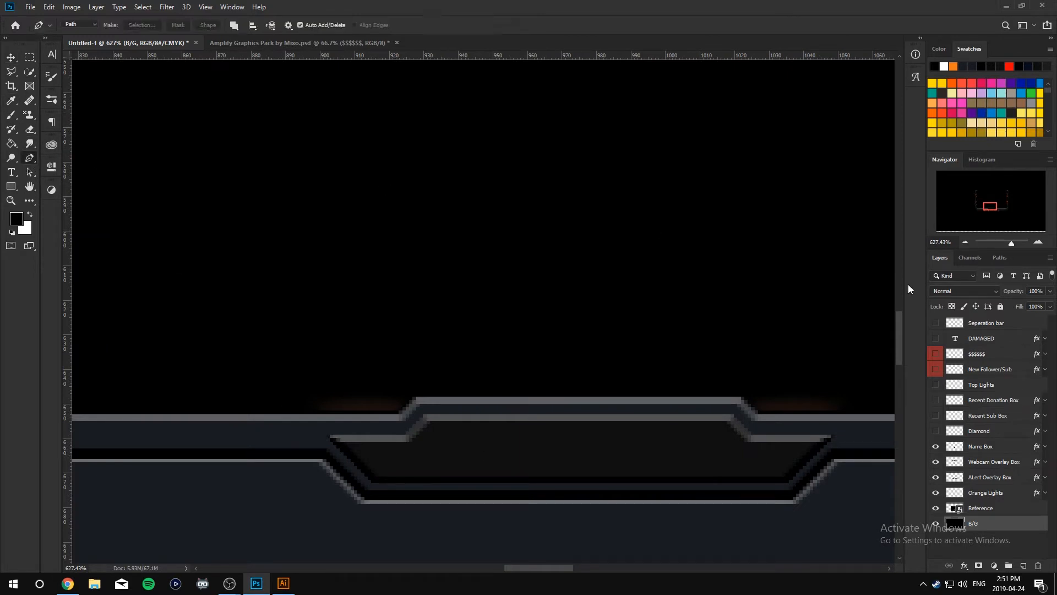
click(987, 324)
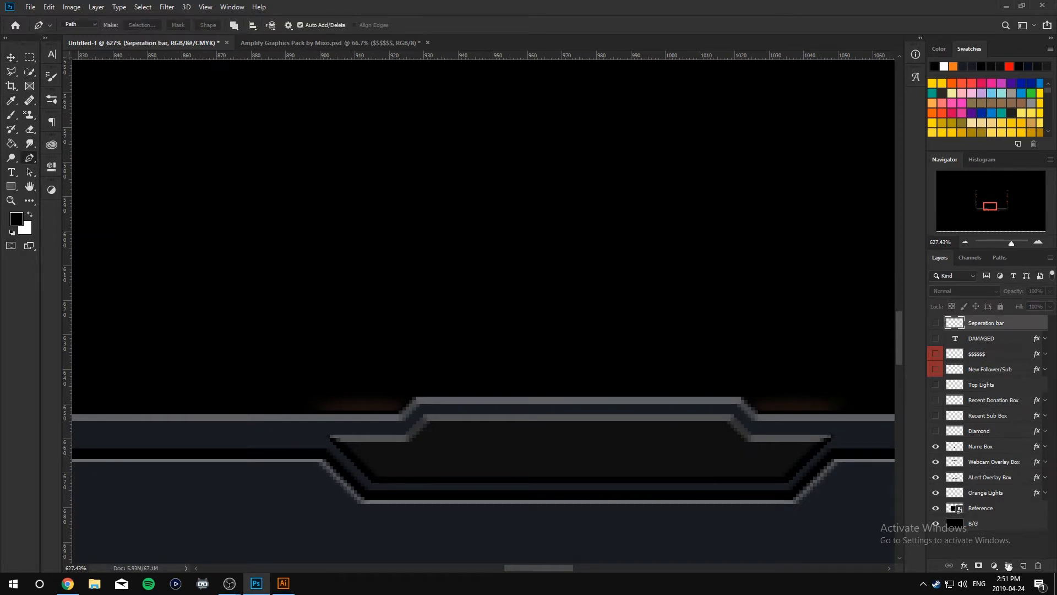
click(1024, 566)
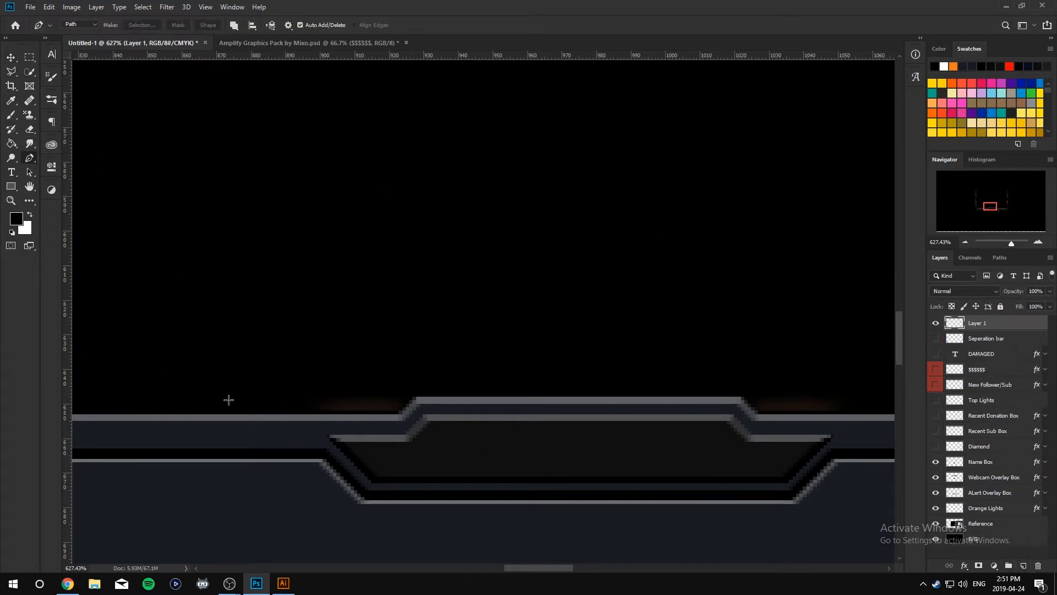
click(322, 431)
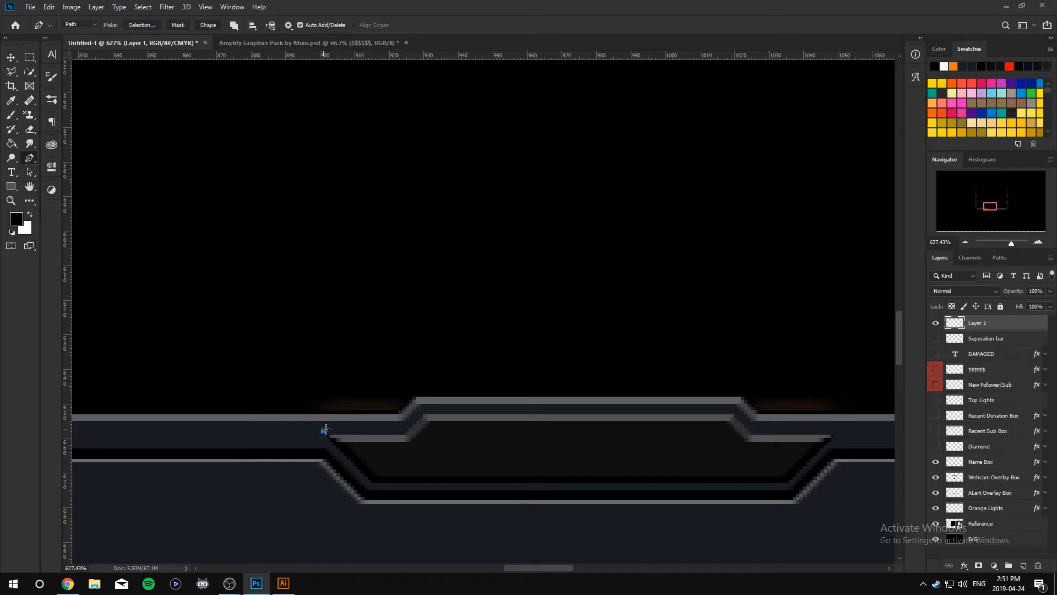
click(403, 431)
click(316, 424)
click(322, 431)
Fill the thin bar path with solid orange at 100% opacity and delete the path.
right_click(352, 430)
click(385, 258)
click(555, 149)
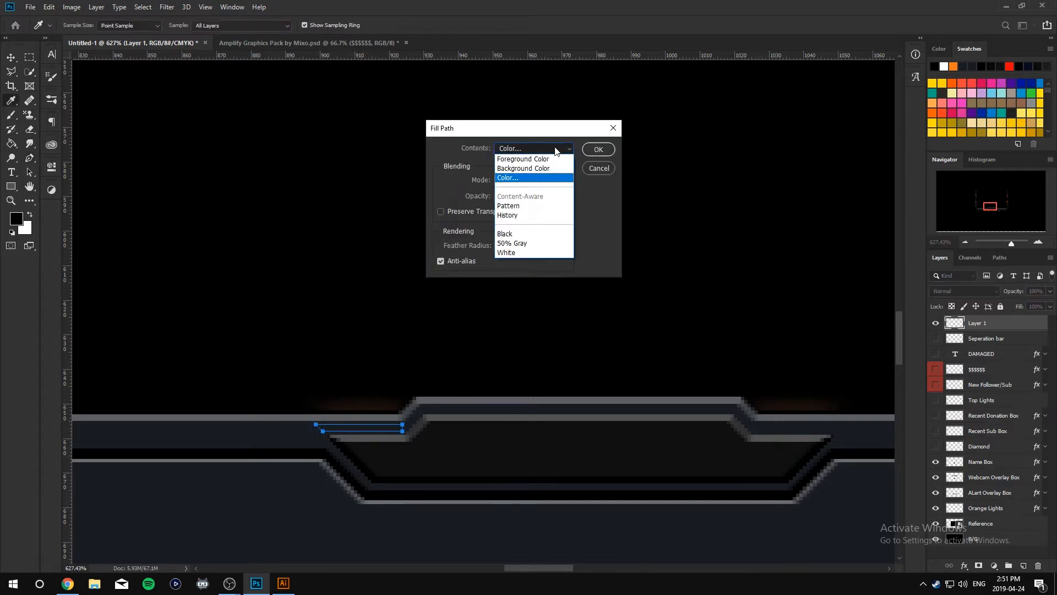
click(543, 178)
click(980, 124)
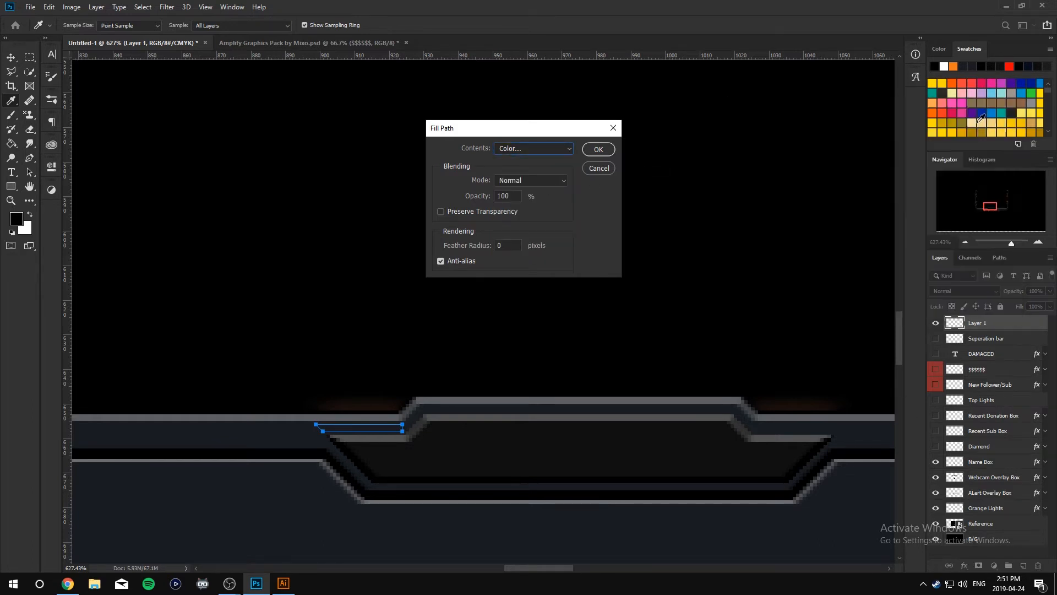
click(602, 149)
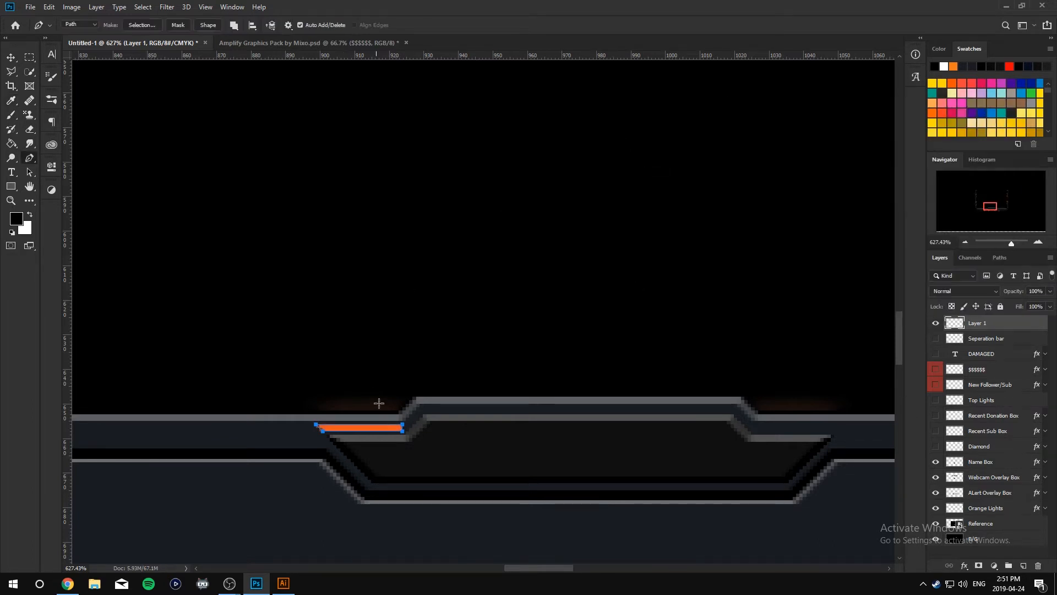
right_click(389, 431)
click(447, 196)
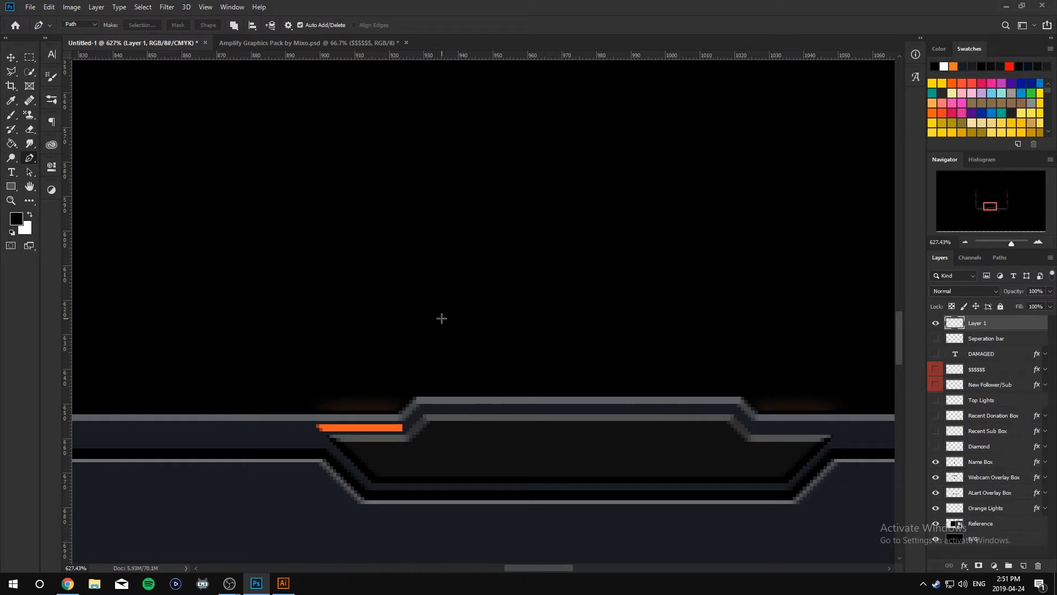
Scale the orange bar beside the name box's left shoulder to 50% of its height.
scroll(443, 314, down, 6)
scroll(578, 351, down, 2)
scroll(571, 361, up, 1)
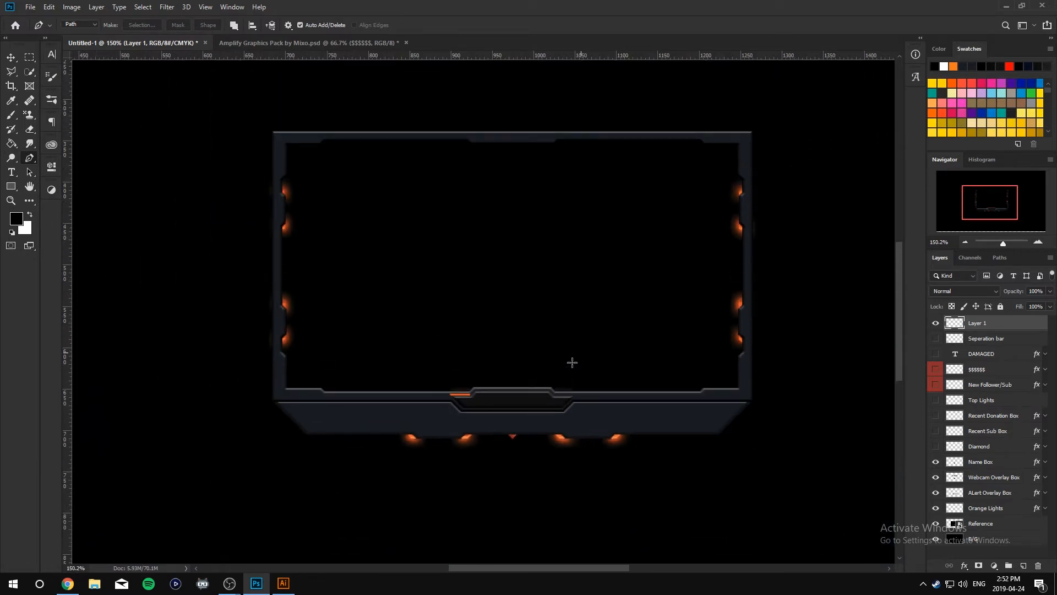
scroll(503, 394, up, 6)
scroll(385, 378, up, 2)
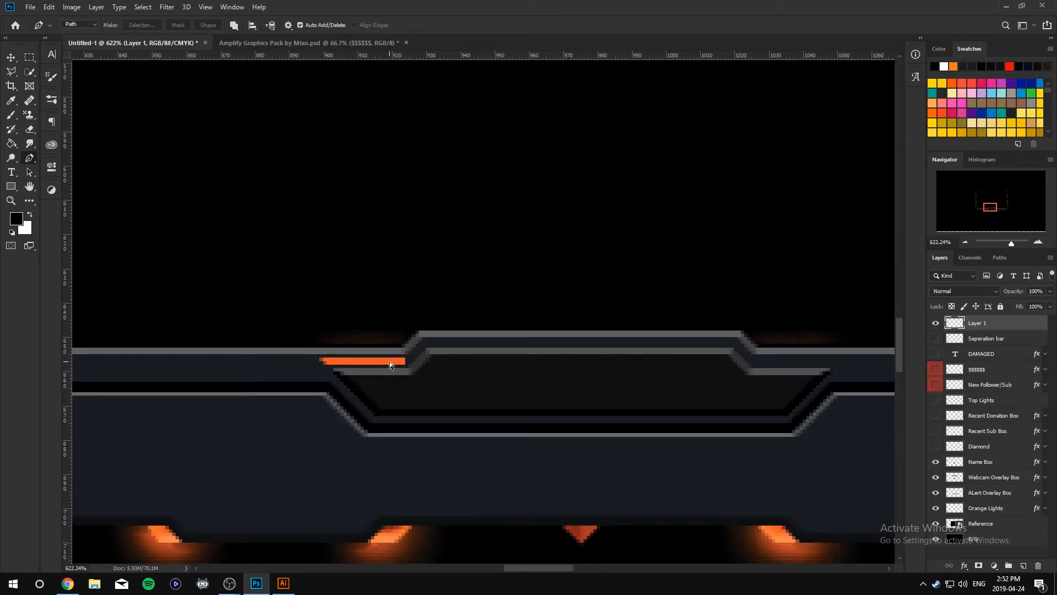
key(ctrl+t)
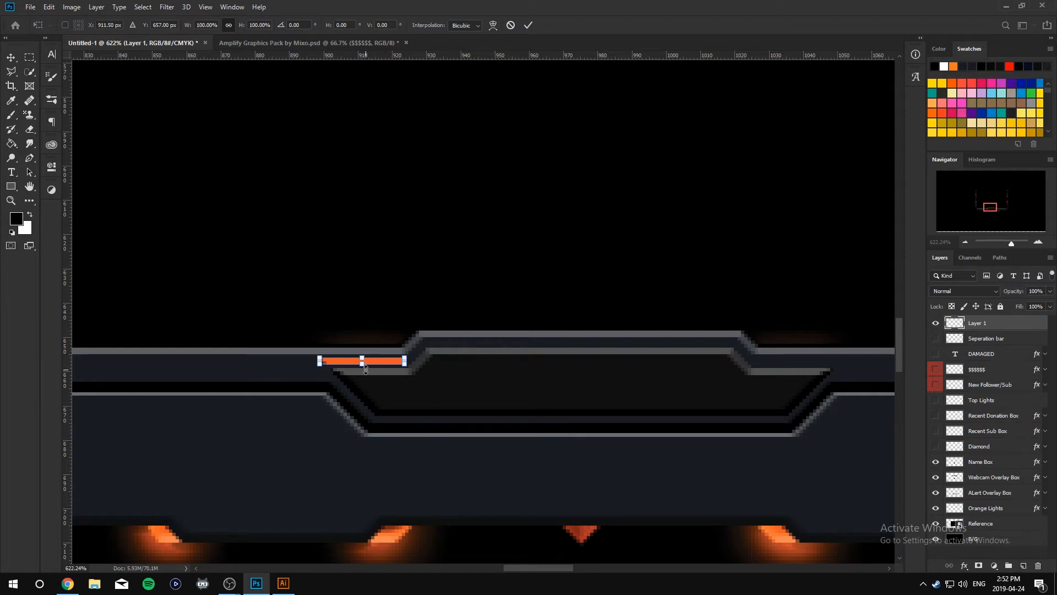
drag(362, 365, 362, 361)
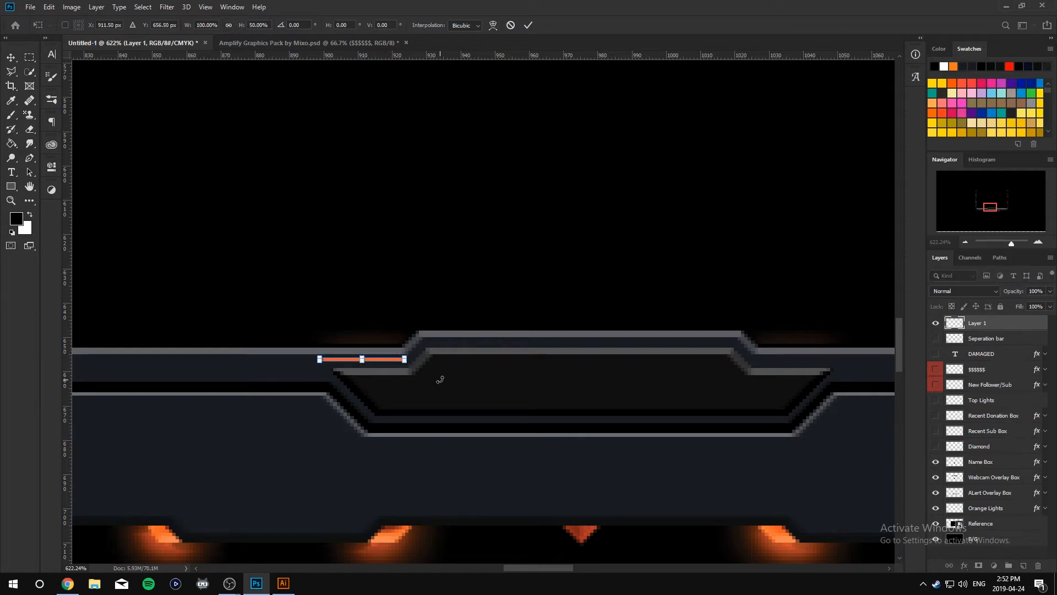
Shift the thin orange bar slightly left, stretch its outer end until it is 31 px wide, and apply the transformation.
key(Left)
key(Left)
key(Left)
key(Down)
key(Up)
drag(309, 359, 288, 359)
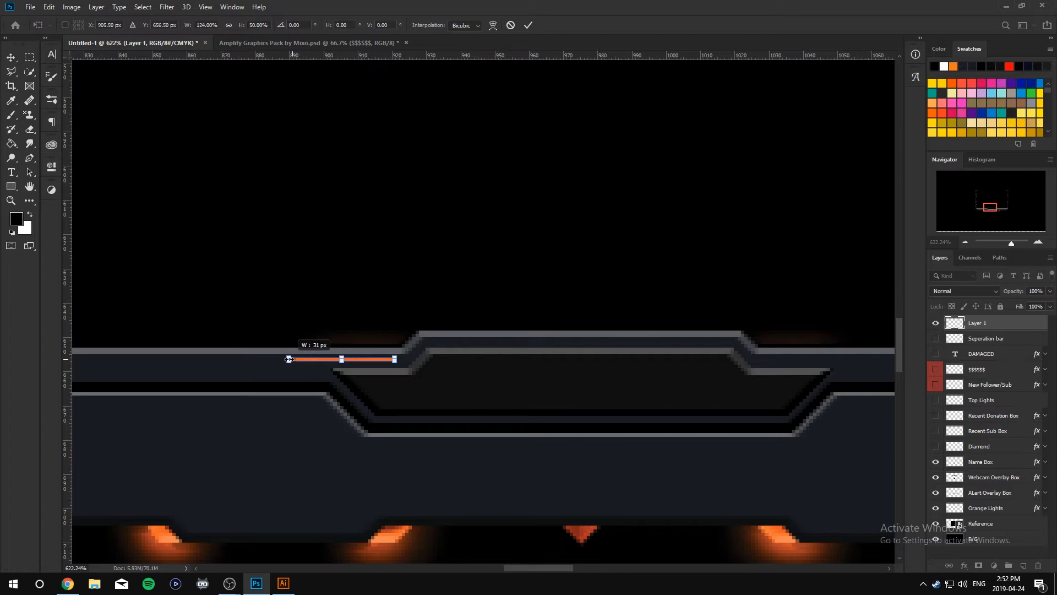
click(527, 25)
key(p)
Duplicate the orange bar layer and place the copy beside the name box's right shoulder.
scroll(571, 291, down, 5)
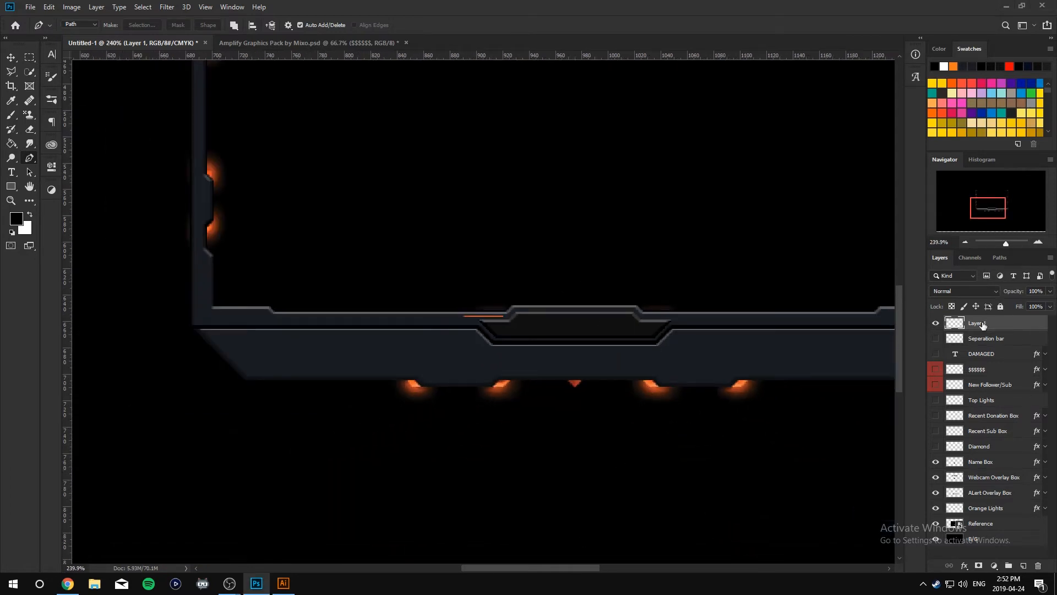
key(ctrl+j)
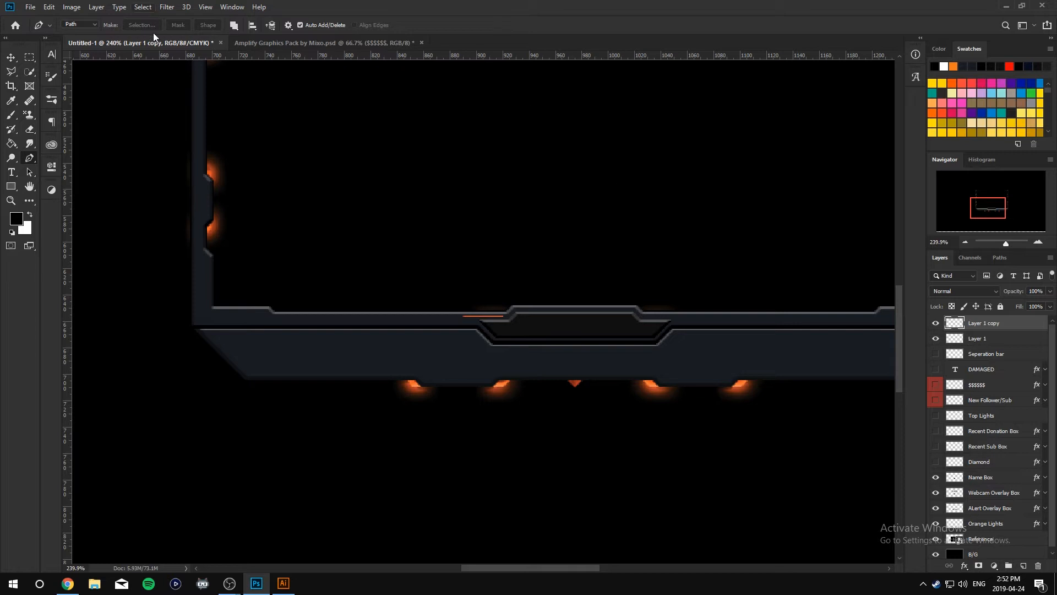
click(9, 55)
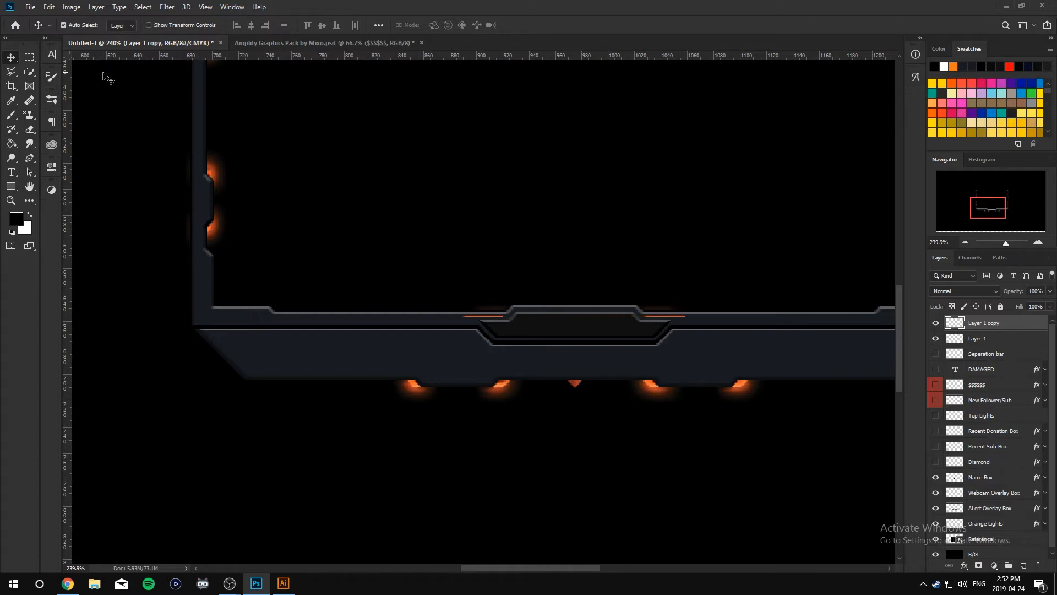
Merge the two orange bar layers, Layer 1 and Layer 1 copy, into one layer.
click(986, 338)
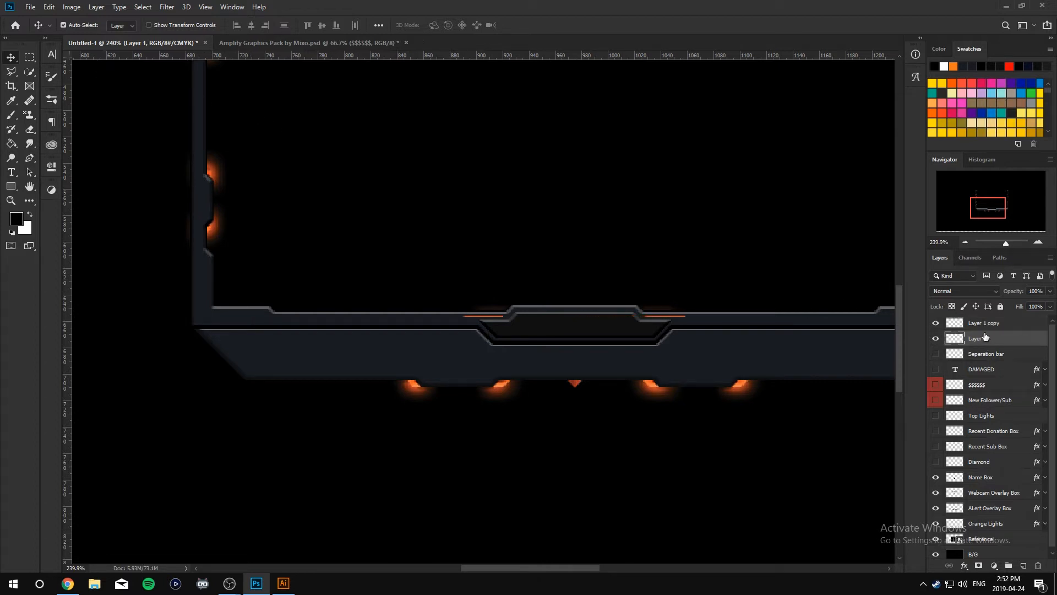
shift+click(984, 325)
right_click(984, 328)
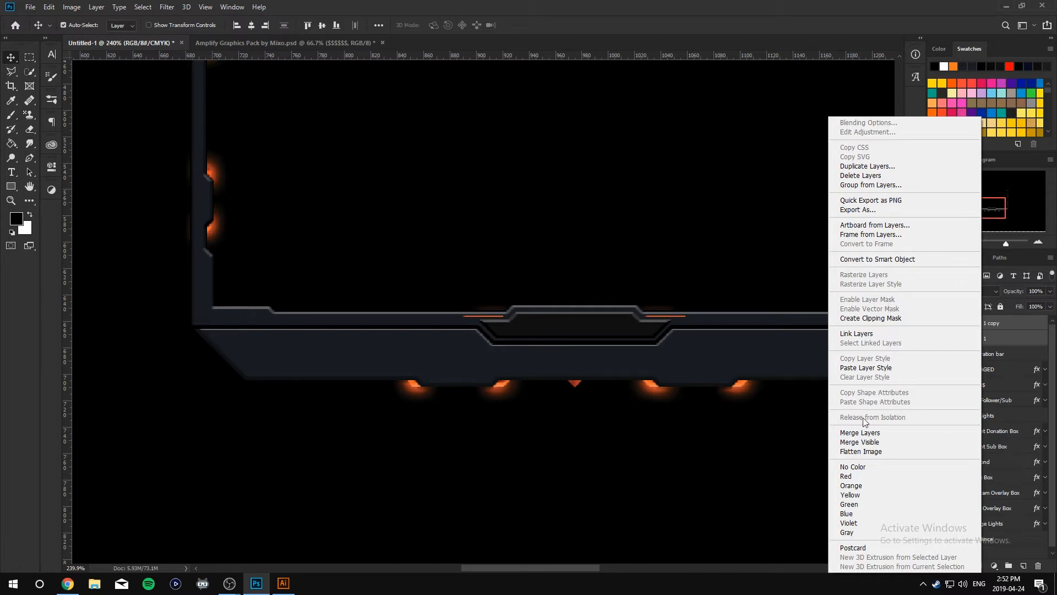
click(860, 432)
right_click(981, 326)
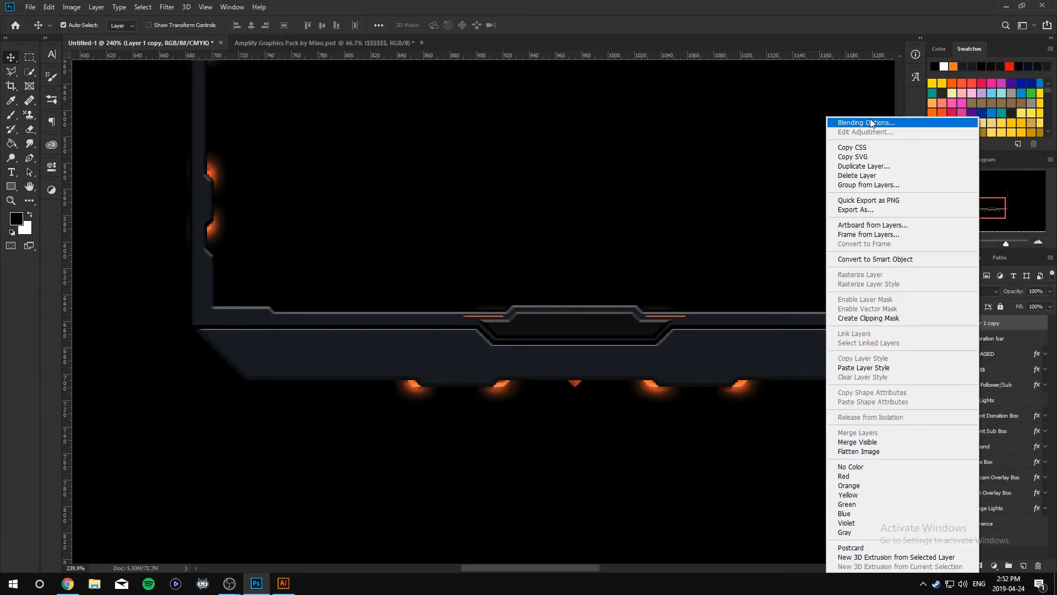
key(Escape)
right_click(966, 326)
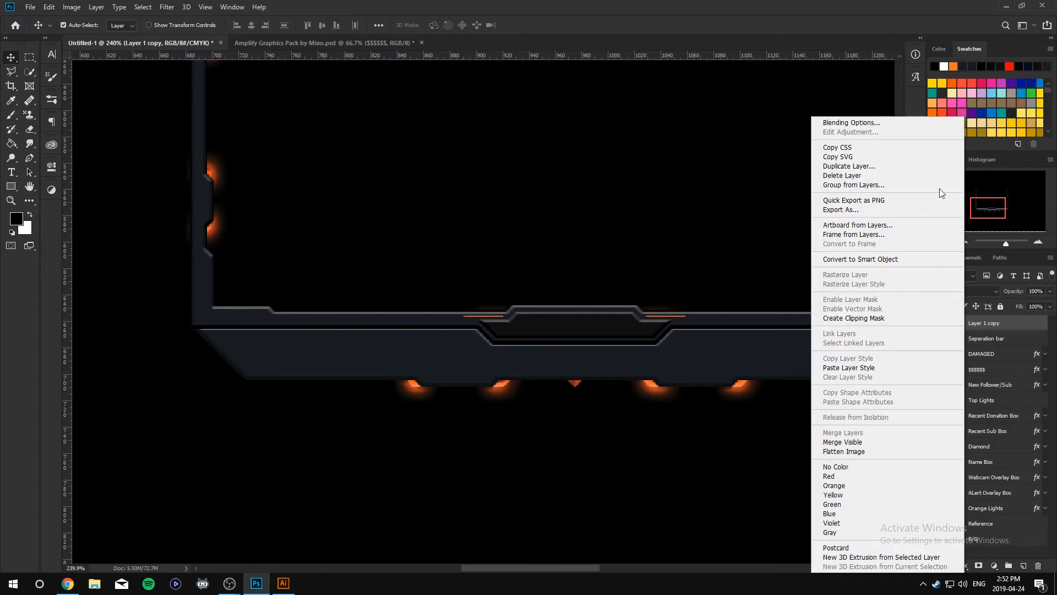
click(880, 125)
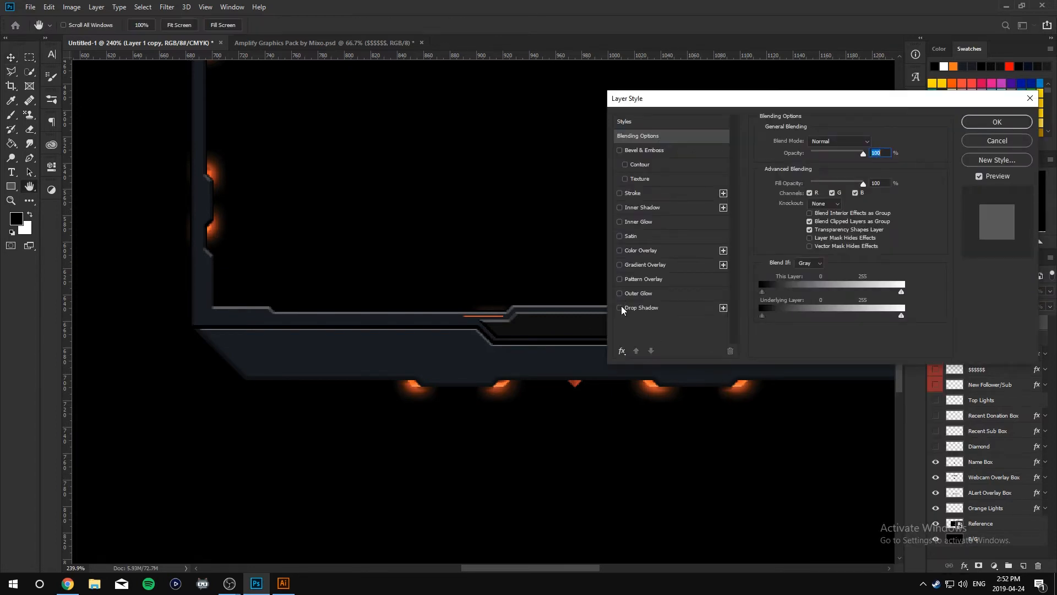
click(621, 309)
click(655, 309)
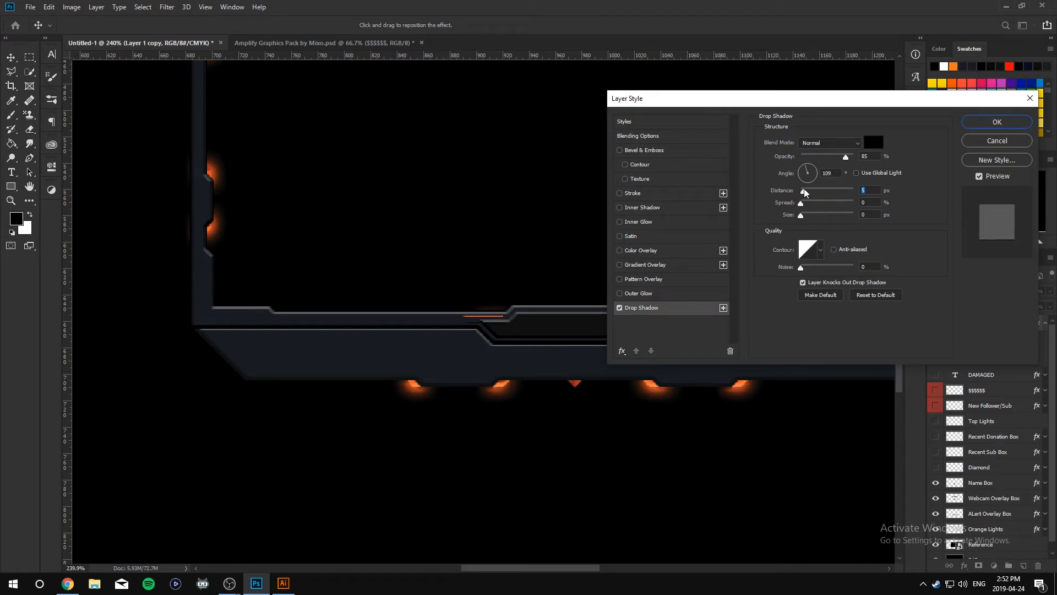
drag(804, 191, 804, 195)
click(997, 141)
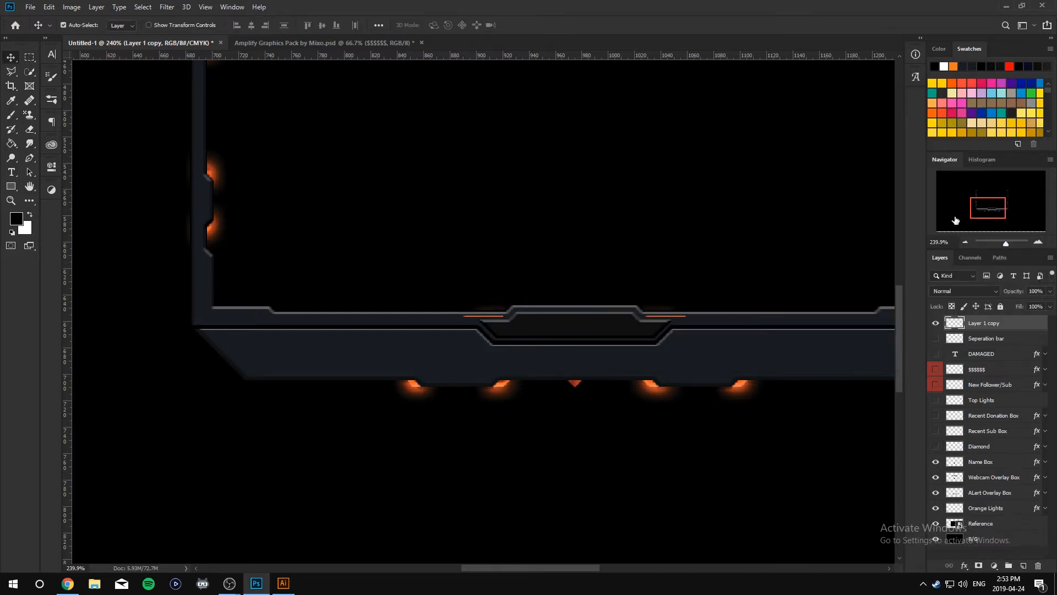
Add an Outer Glow effect to the merged orange bars layer.
right_click(969, 323)
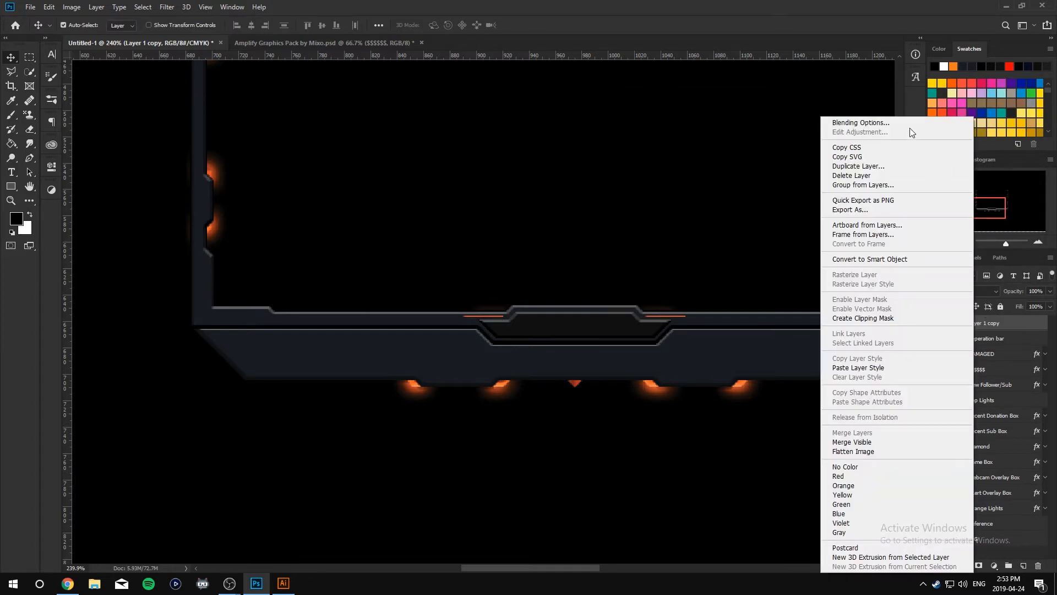
click(867, 123)
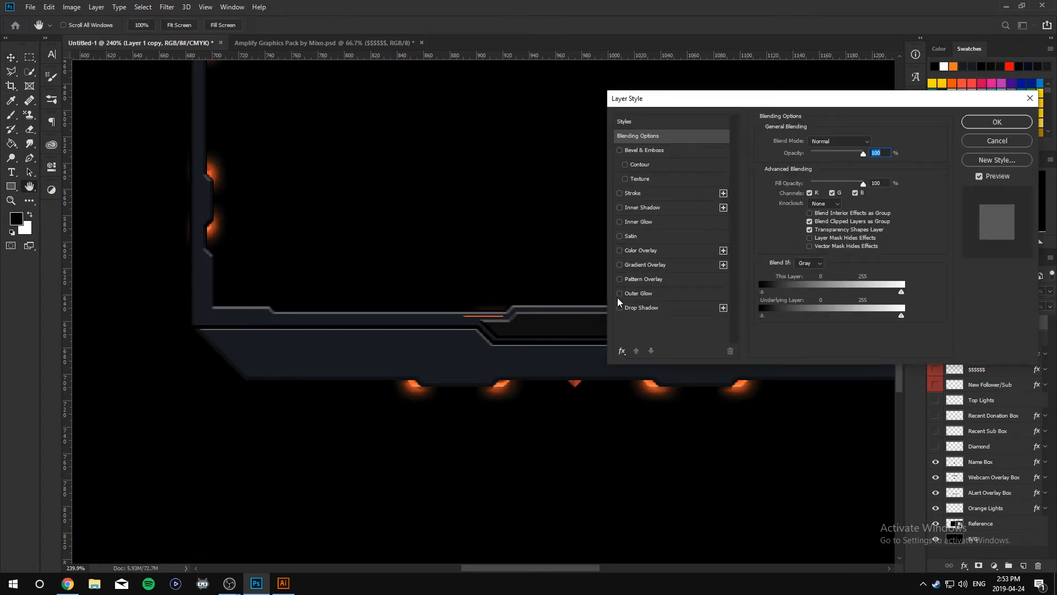
click(619, 293)
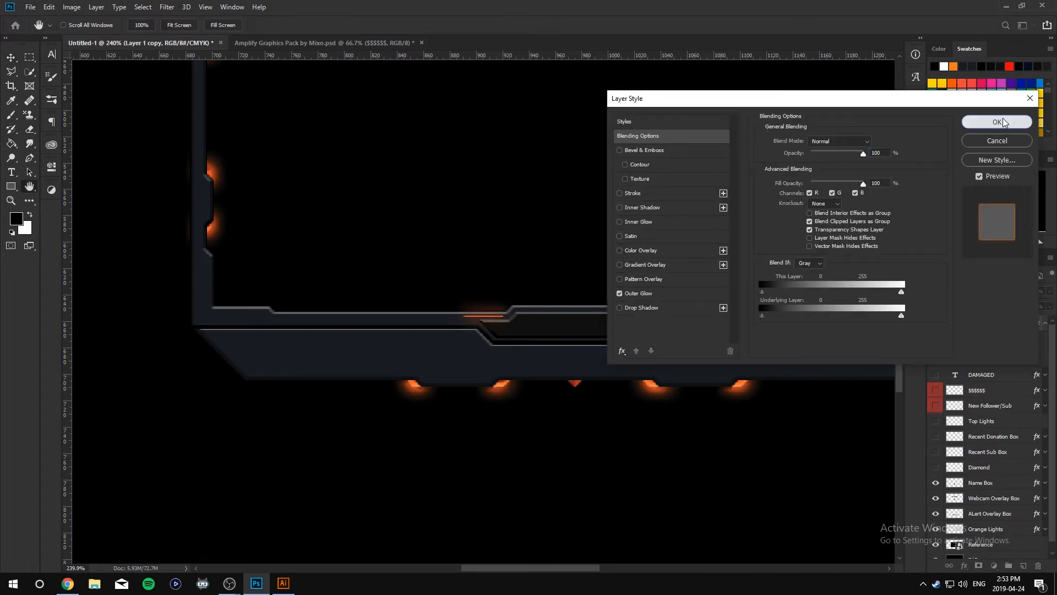
click(998, 122)
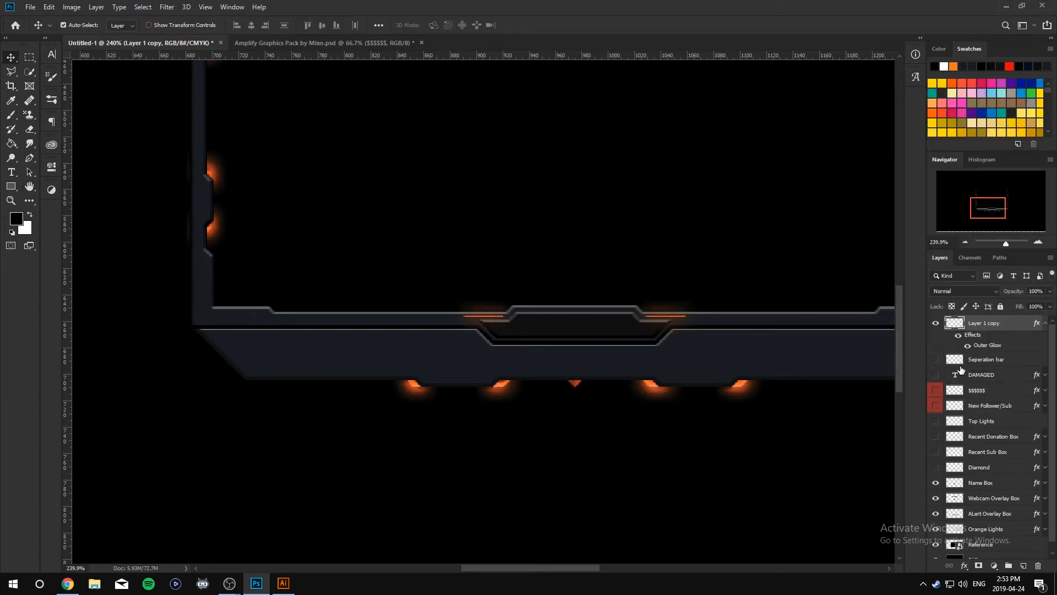
Check the DAMAGED label briefly between the glowing bars and review the whole webcam frame.
click(936, 375)
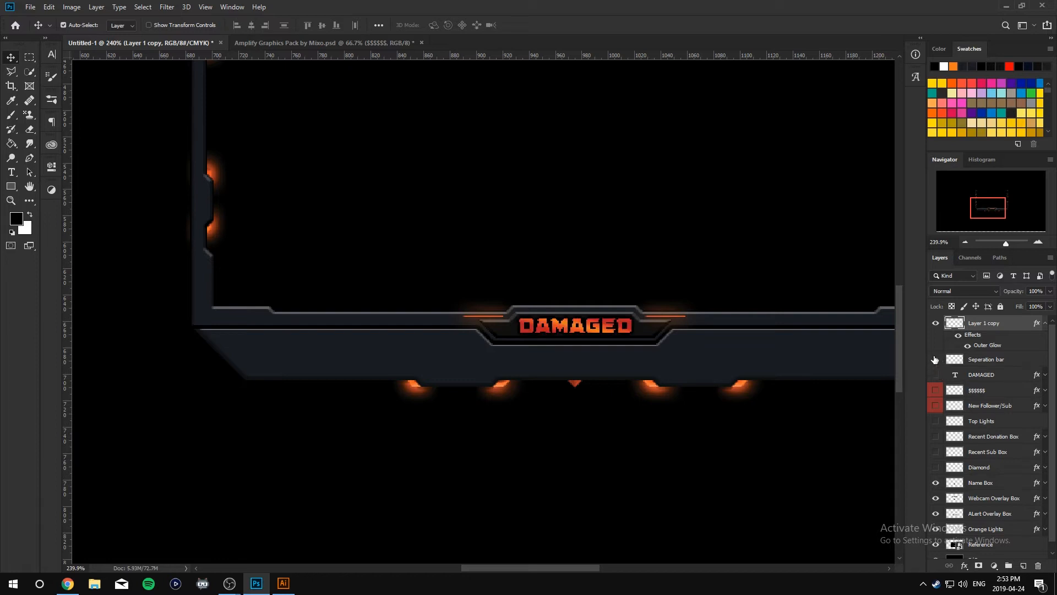
click(935, 374)
scroll(836, 343, down, 3)
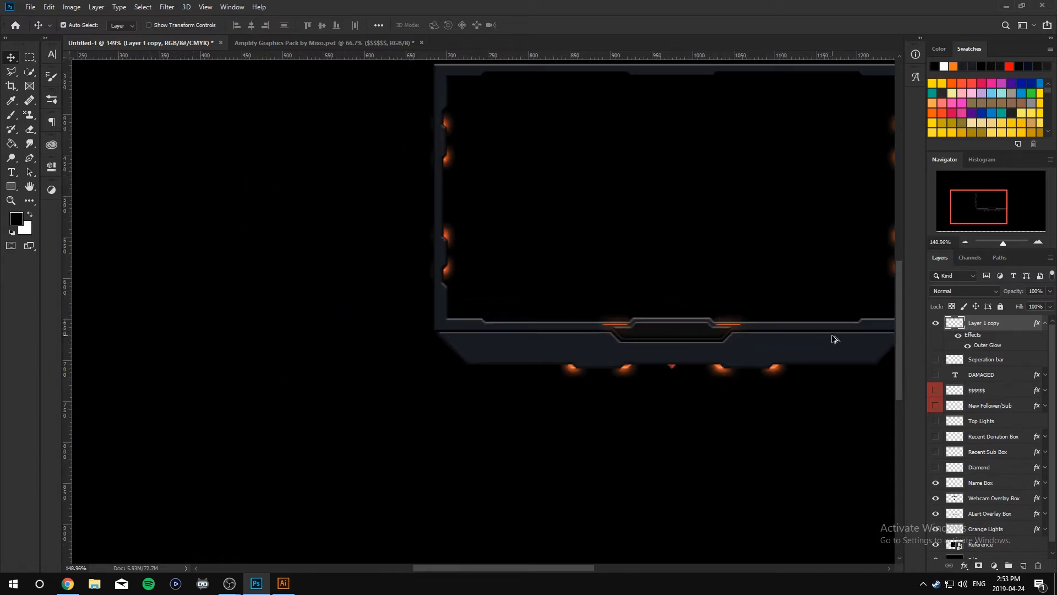
drag(555, 567, 557, 576)
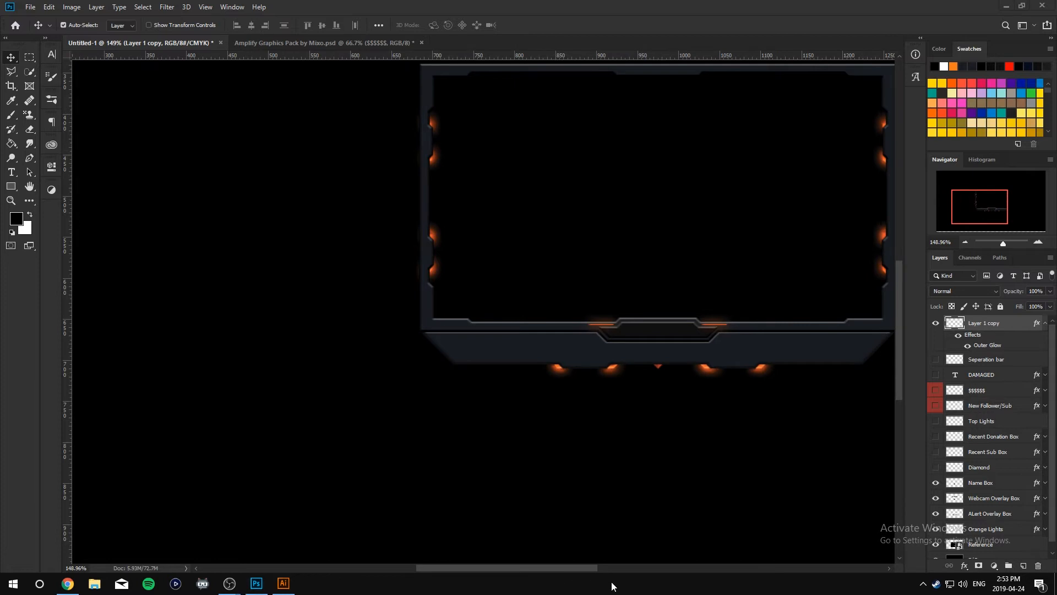
scroll(562, 572, right, 5)
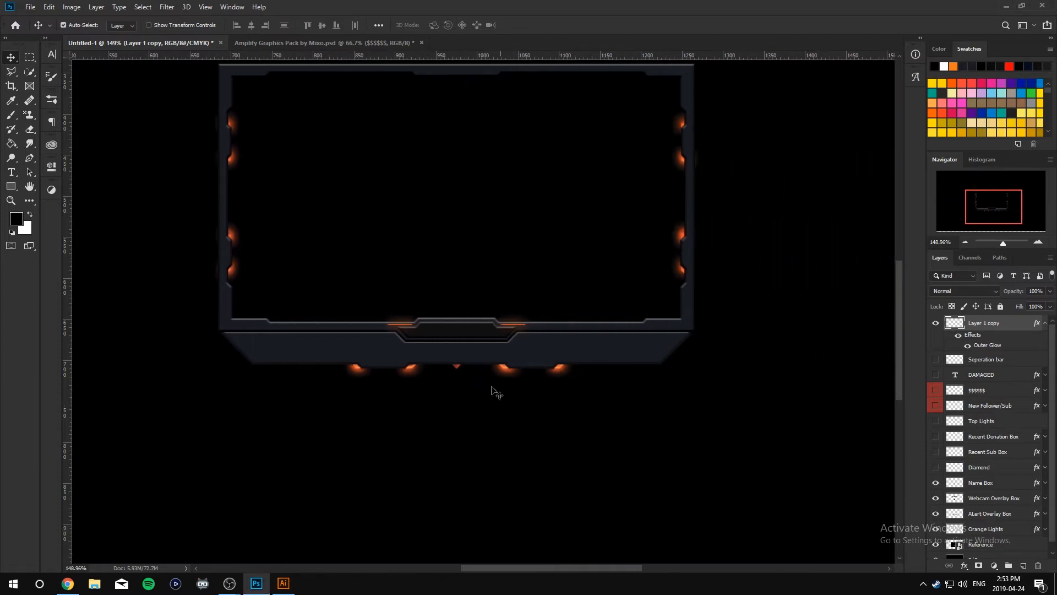
scroll(512, 424, up, 2)
scroll(512, 425, up, 1)
scroll(509, 427, up, 2)
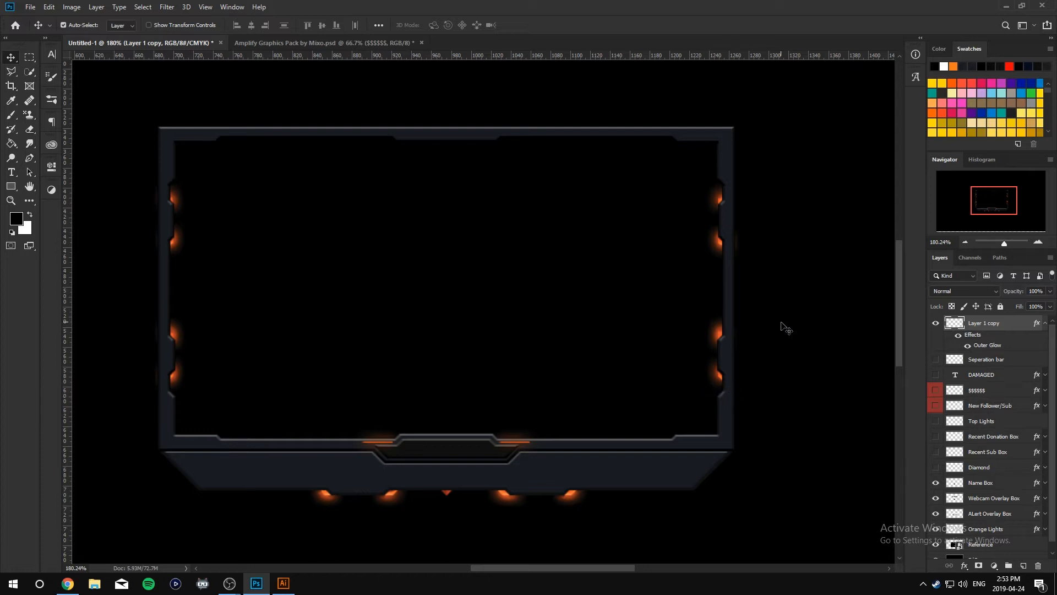
Hide every layer except the Reference layer.
drag(935, 323, 938, 555)
click(935, 544)
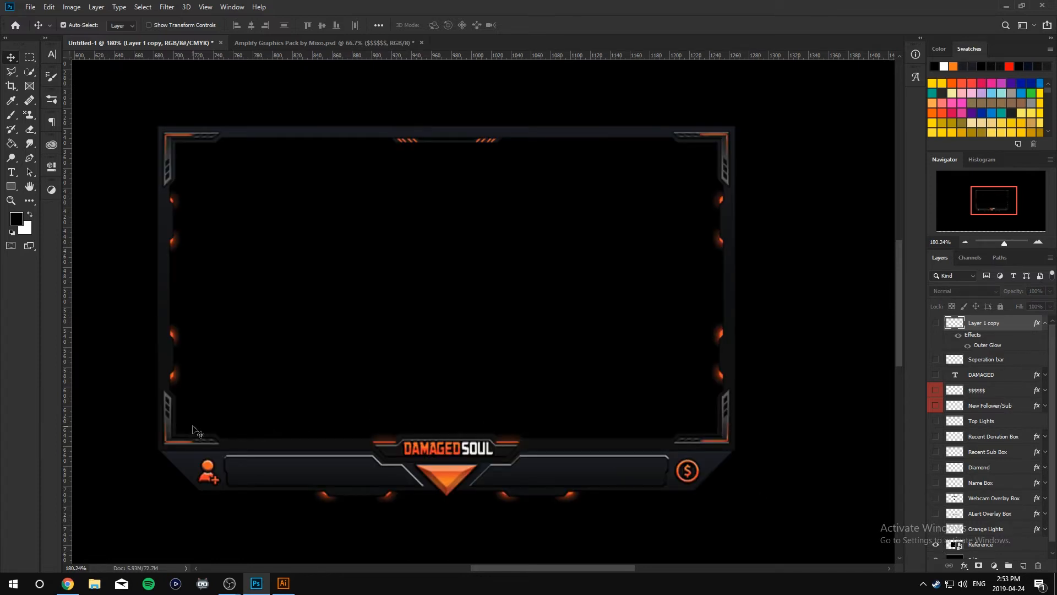
Trace the L-shaped bracket with slanted ends in the reference frame's lower-left corner as a closed Pen tool path.
scroll(193, 429, up, 2)
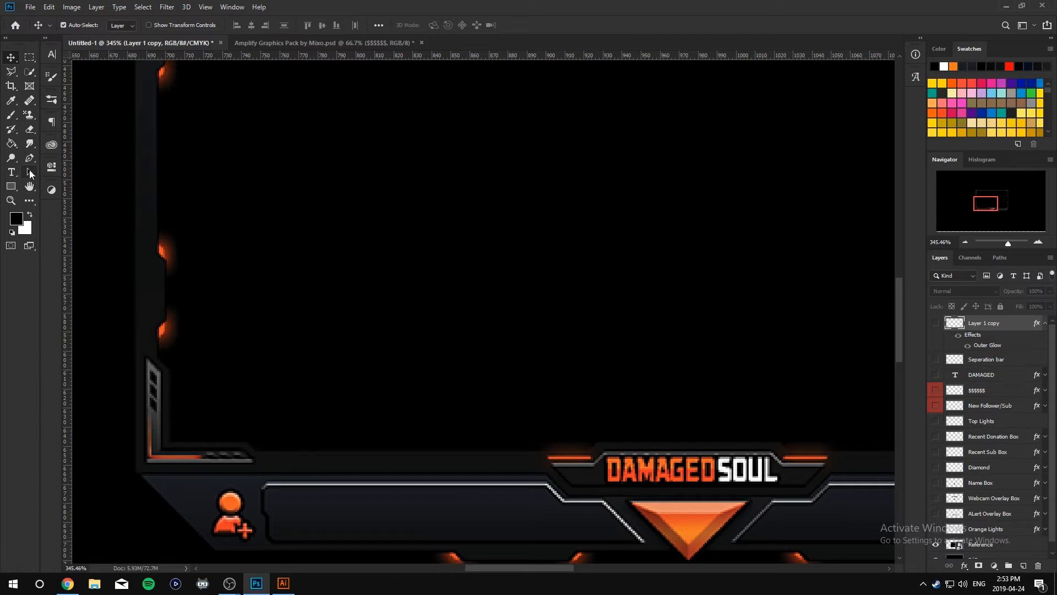
click(30, 158)
scroll(176, 396, down, 3)
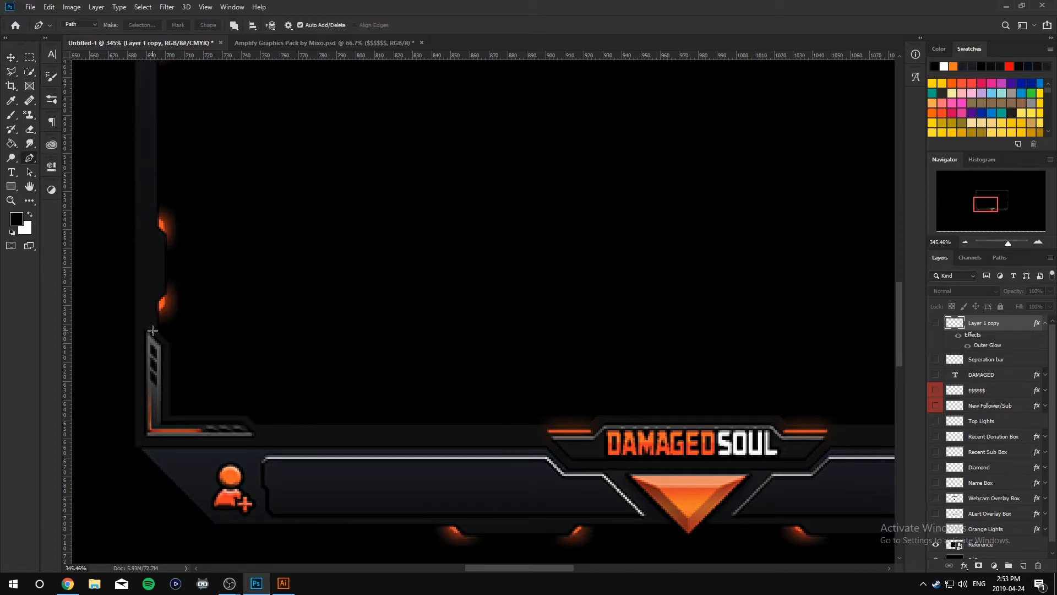
scroll(198, 430, up, 1)
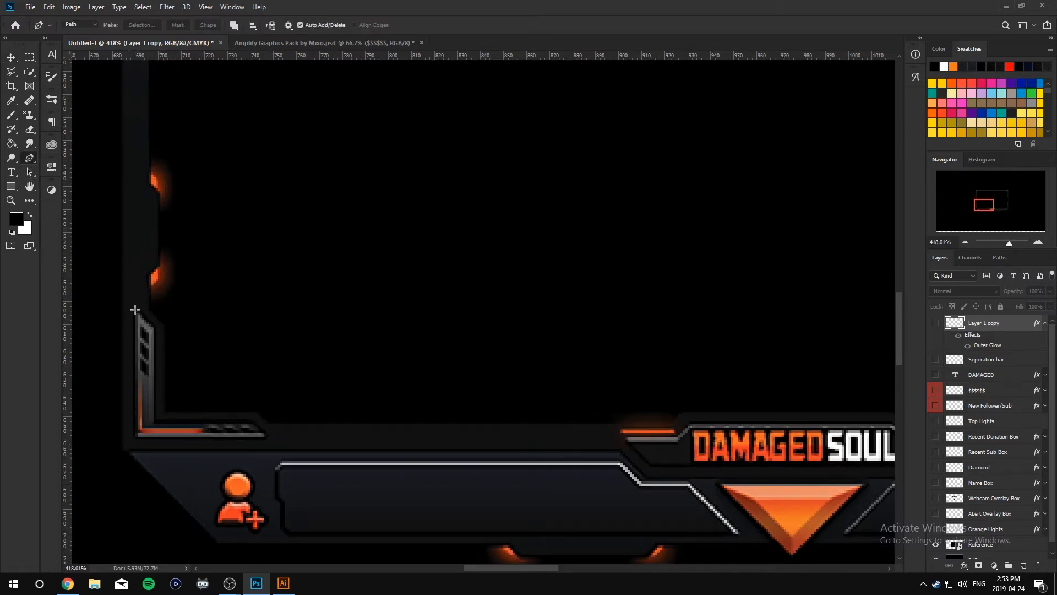
click(135, 308)
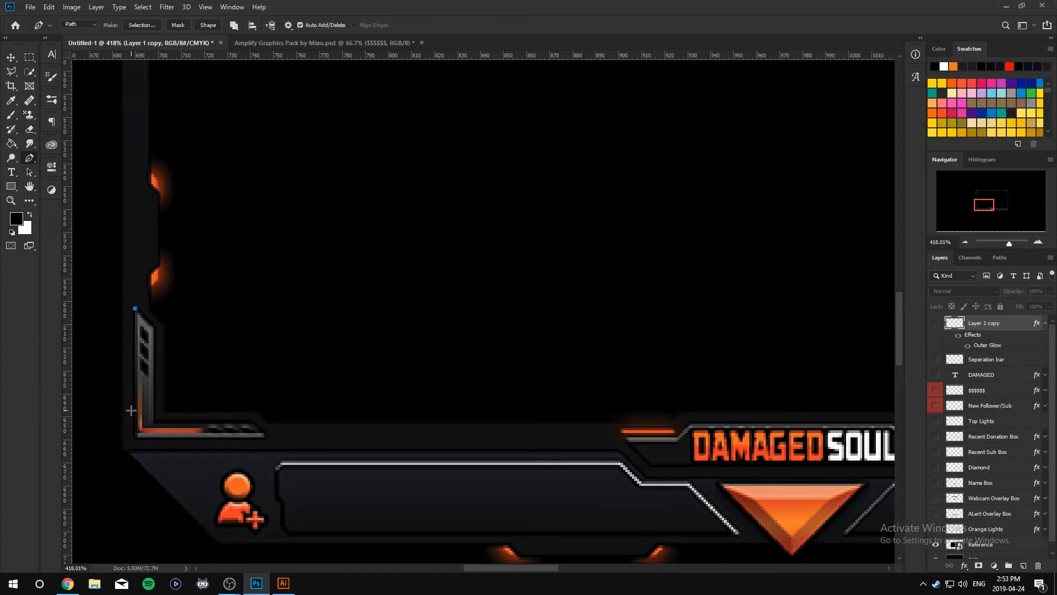
click(133, 439)
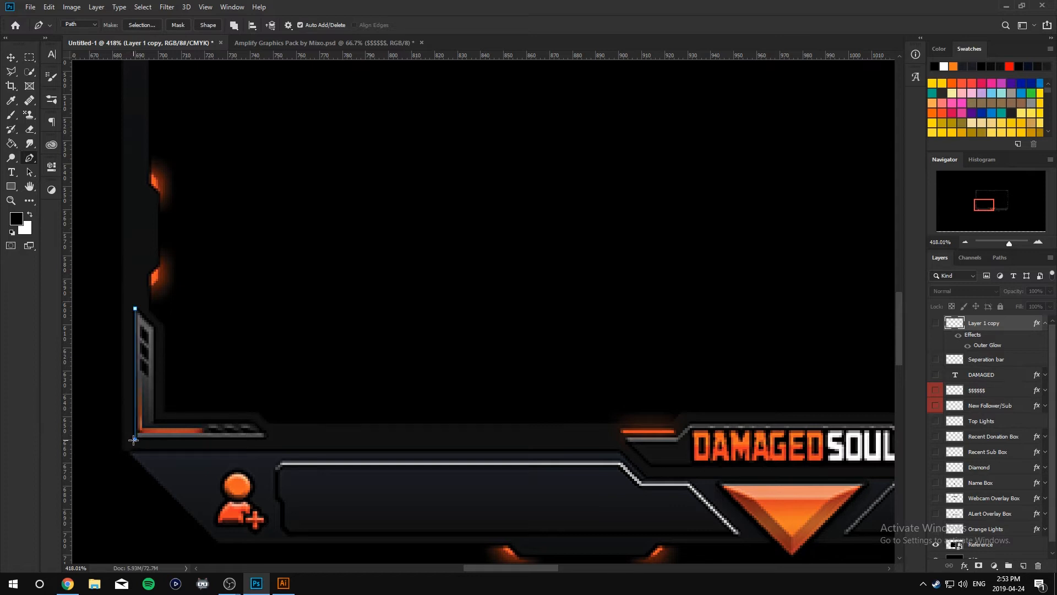
click(271, 439)
click(252, 421)
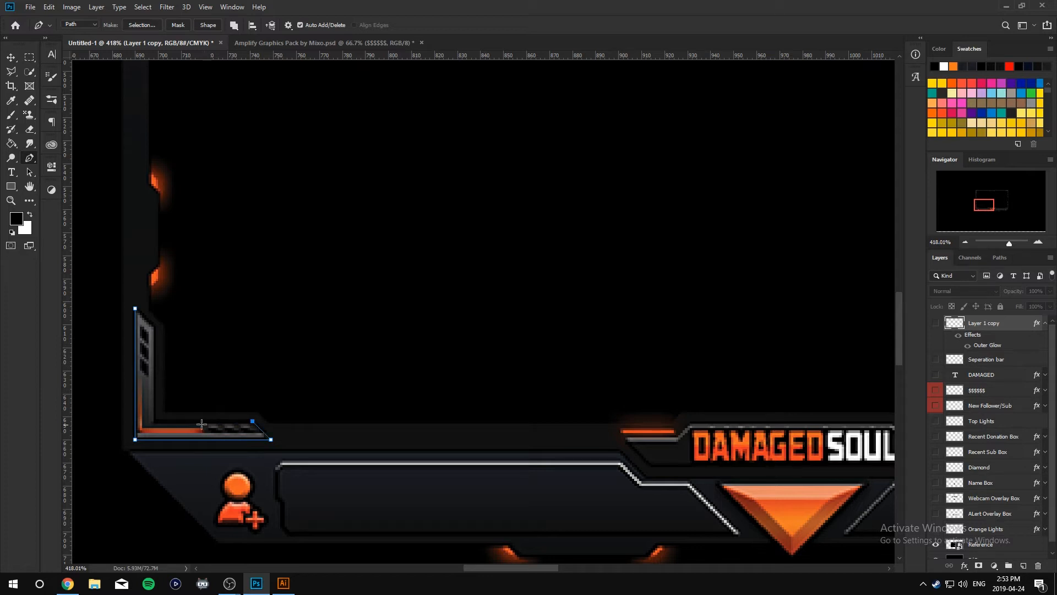
click(158, 421)
click(157, 327)
click(135, 310)
ctrl+click(158, 326)
ctrl+alt+click(136, 310)
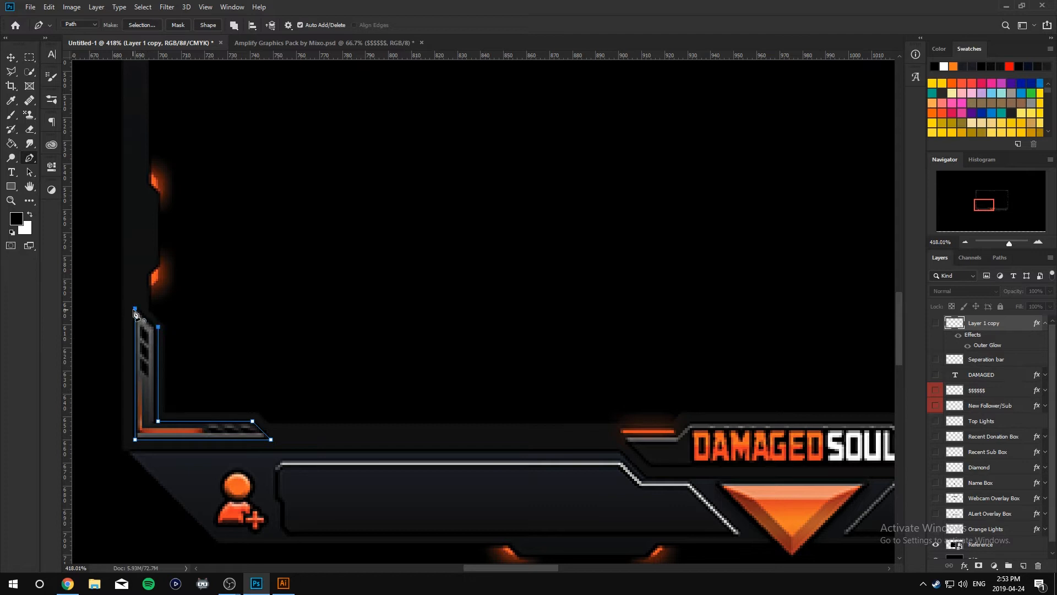
Add a new layer above the glowing bars layer for the corner bracket path.
right_click(150, 365)
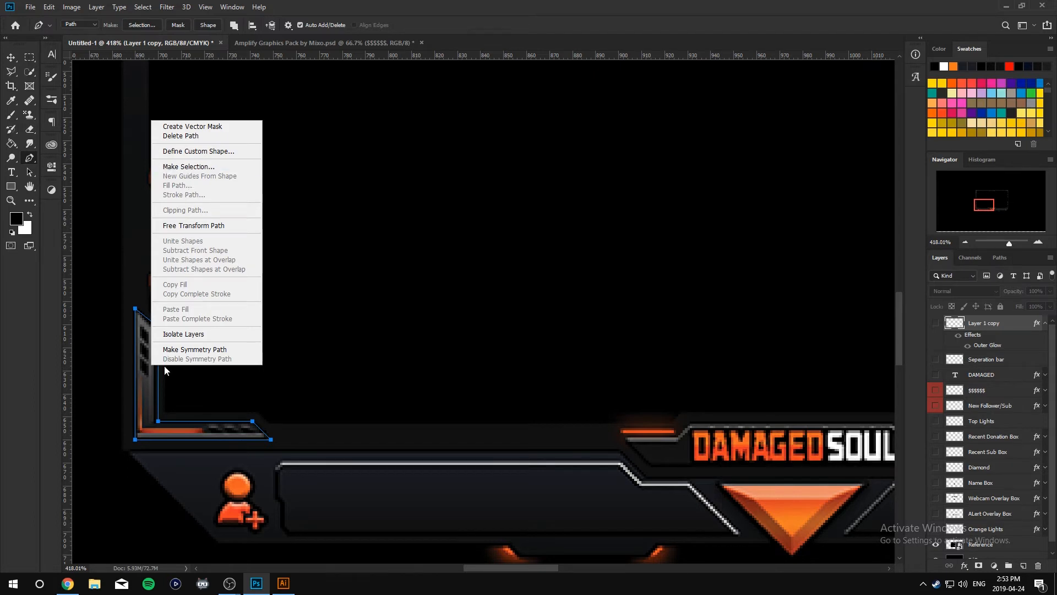
key(Escape)
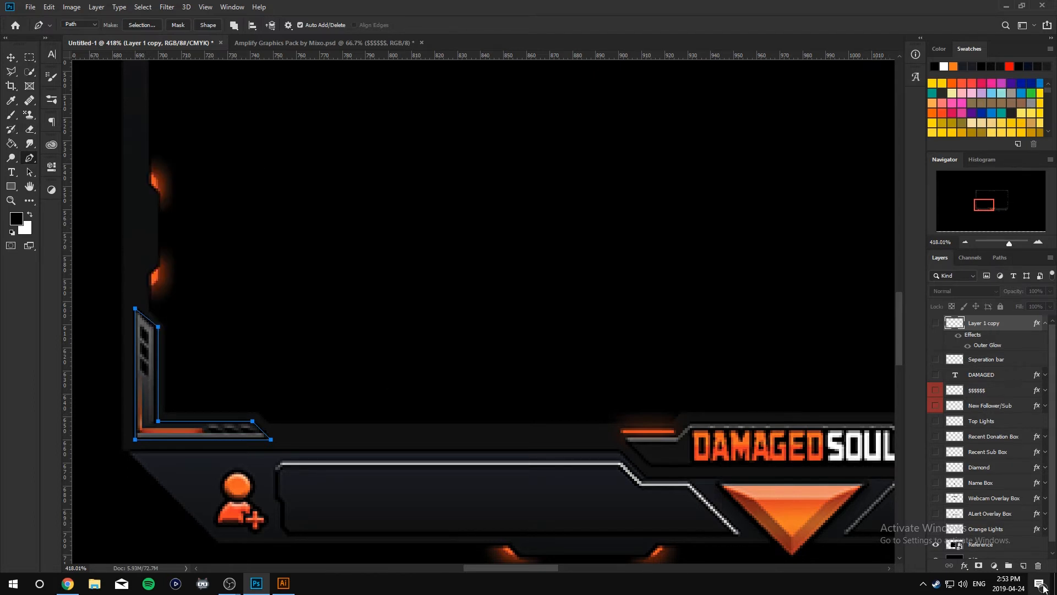
click(1023, 566)
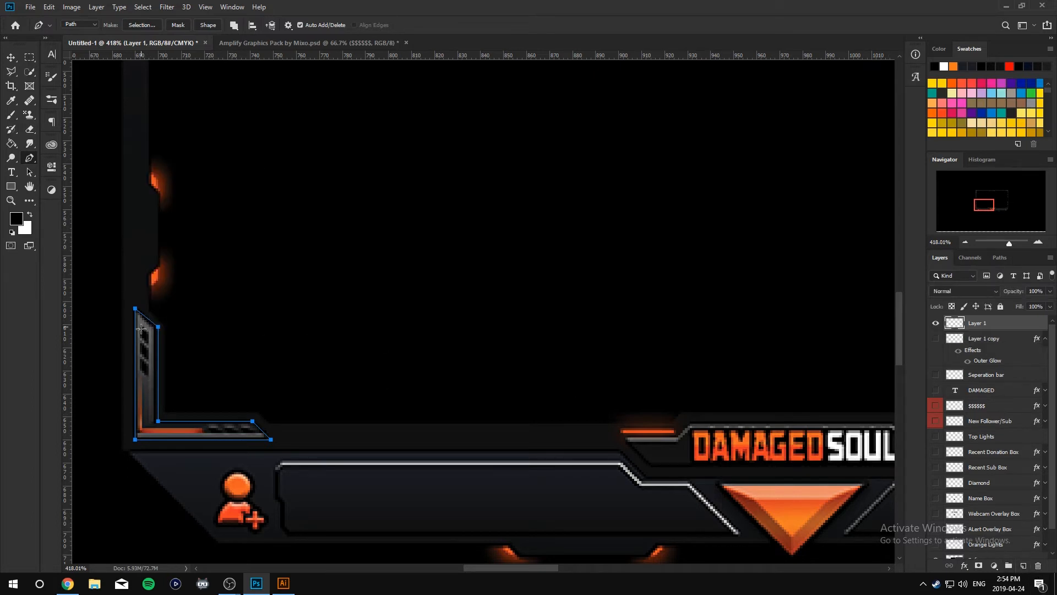
Try filling the traced L-shaped bracket path with orange, and undo the fill.
right_click(157, 359)
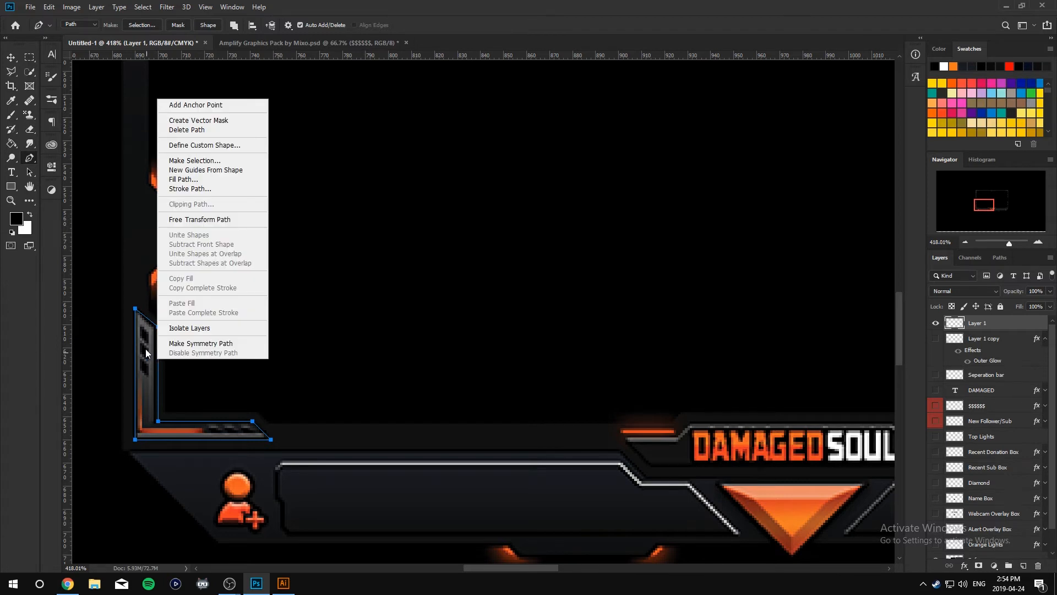
click(203, 178)
click(599, 150)
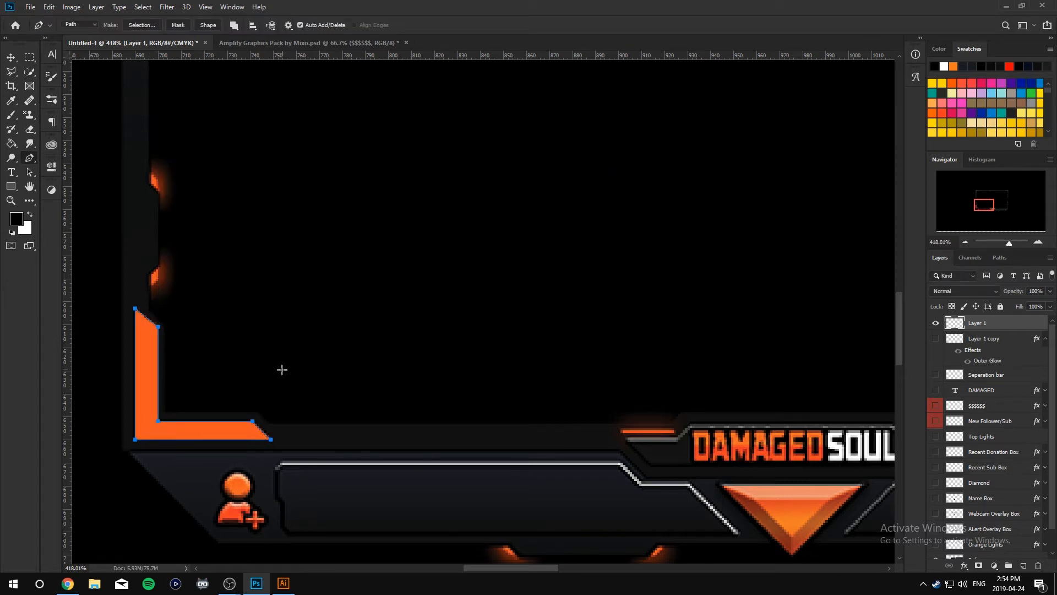
key(ctrl+z)
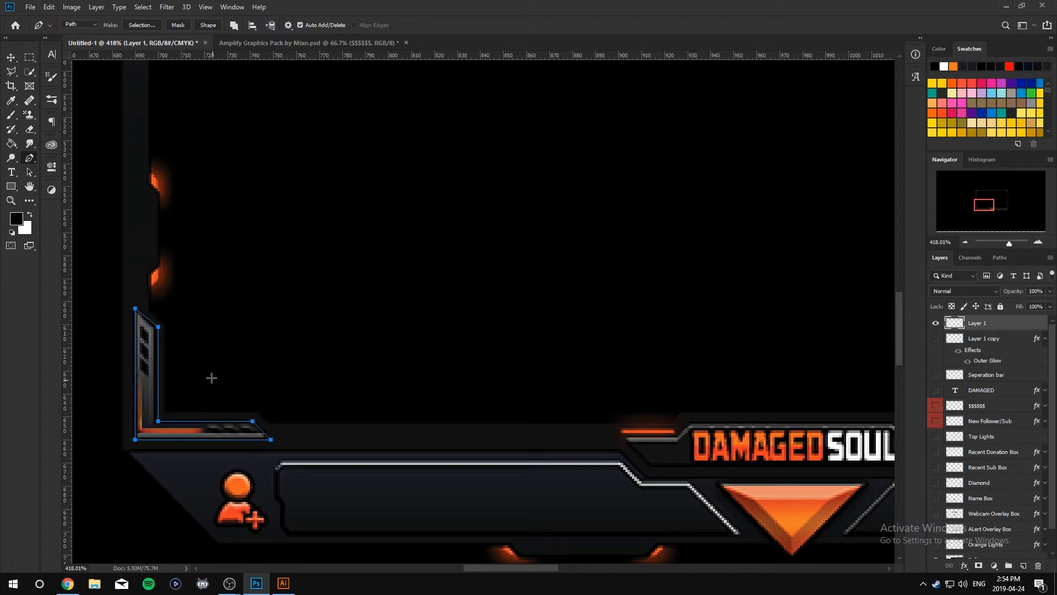
Fill the L-shaped bracket path with grey #494949 at 100% opacity and delete the path.
right_click(141, 363)
click(179, 184)
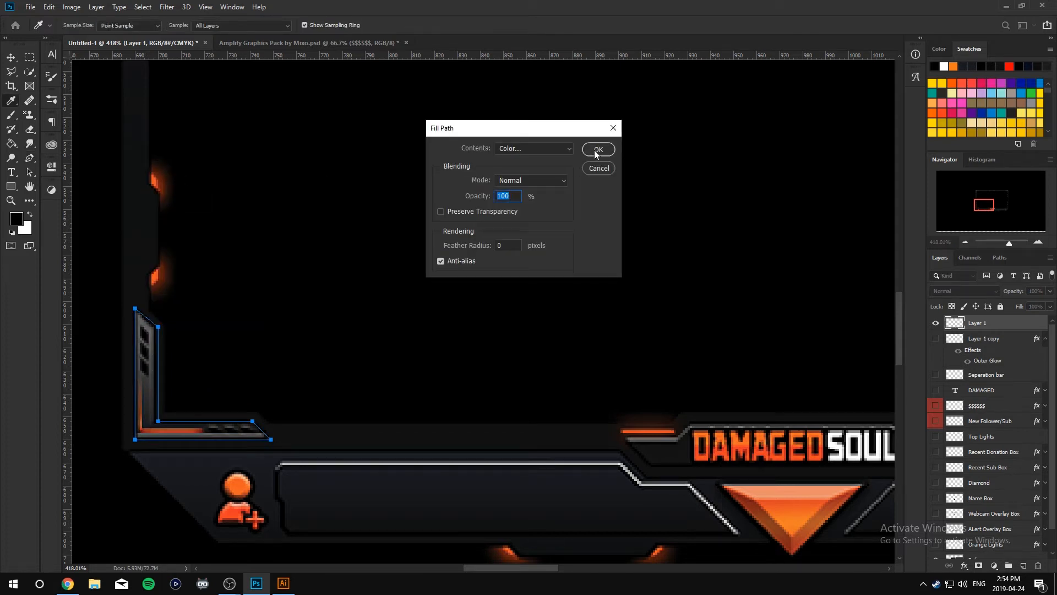
click(533, 148)
click(517, 178)
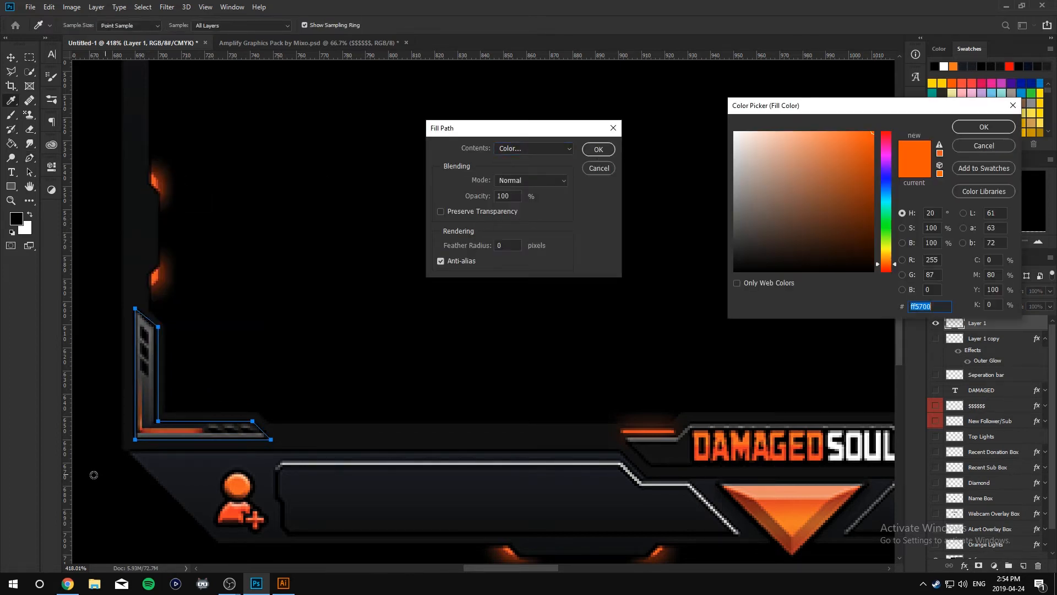
click(149, 394)
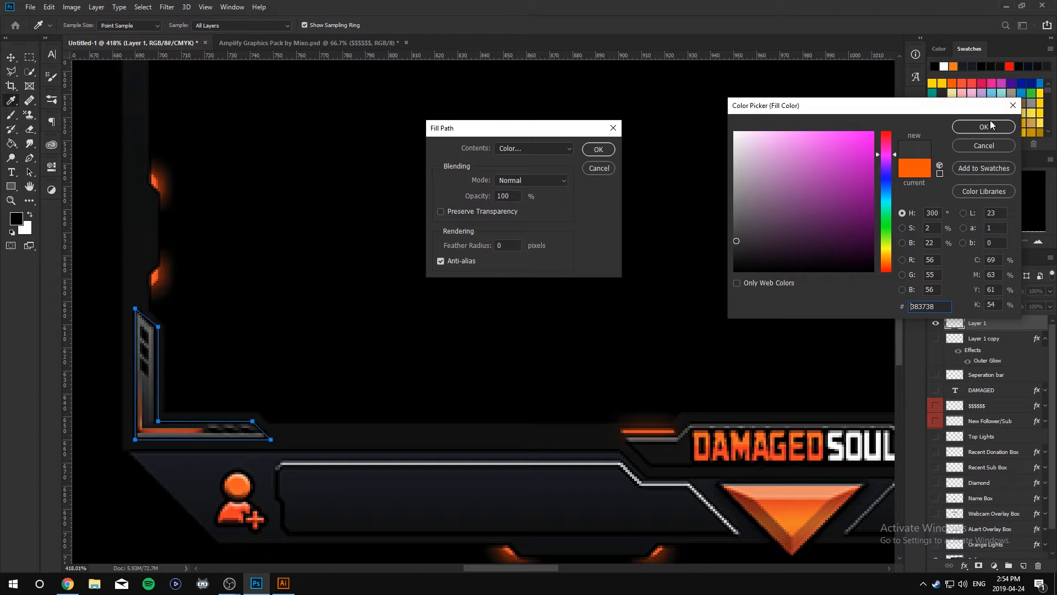
click(733, 232)
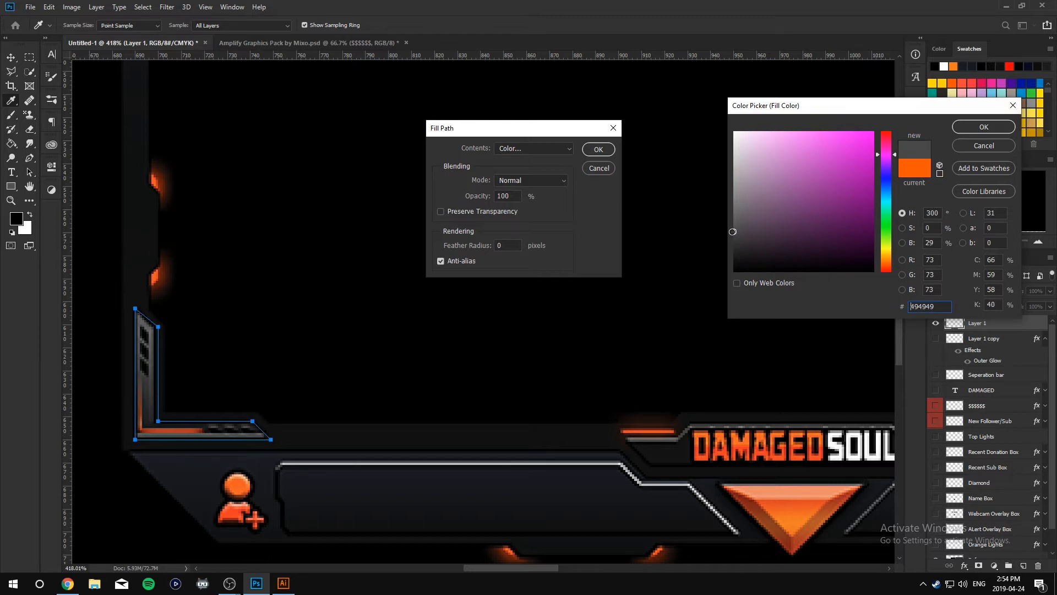
click(964, 126)
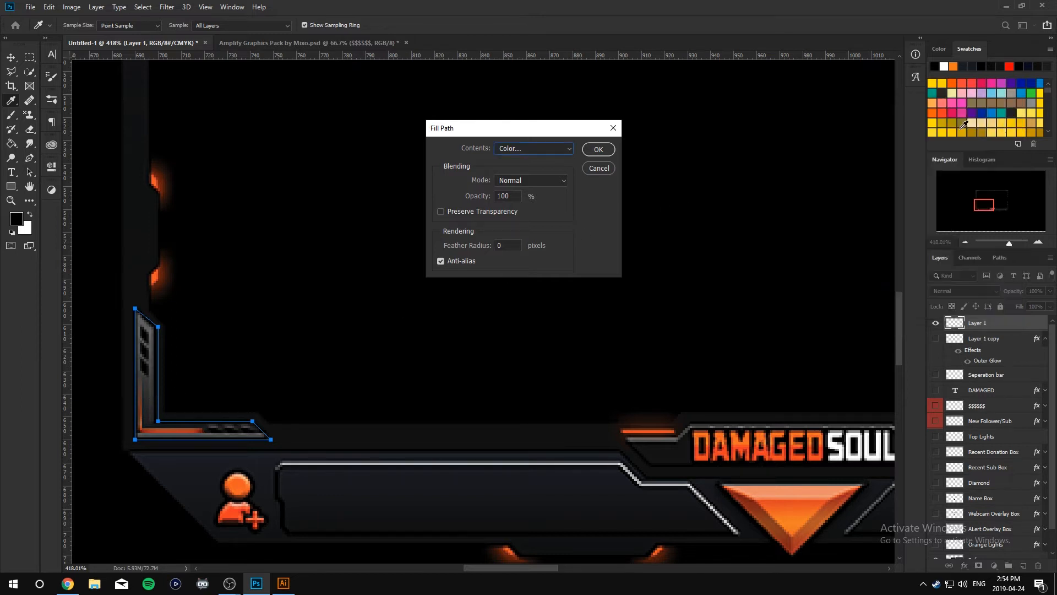
click(595, 149)
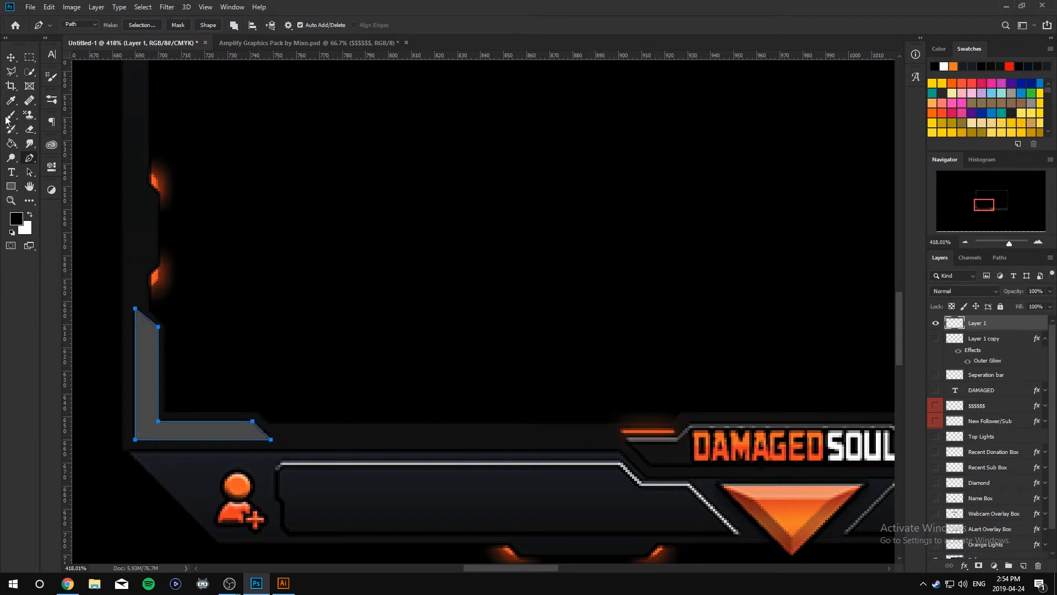
right_click(183, 433)
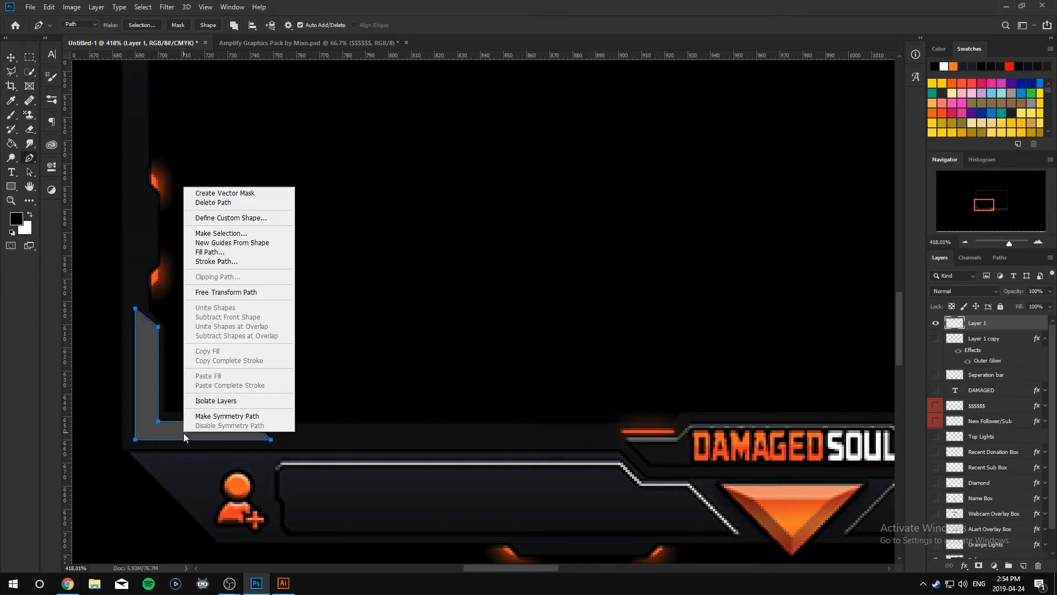
click(229, 203)
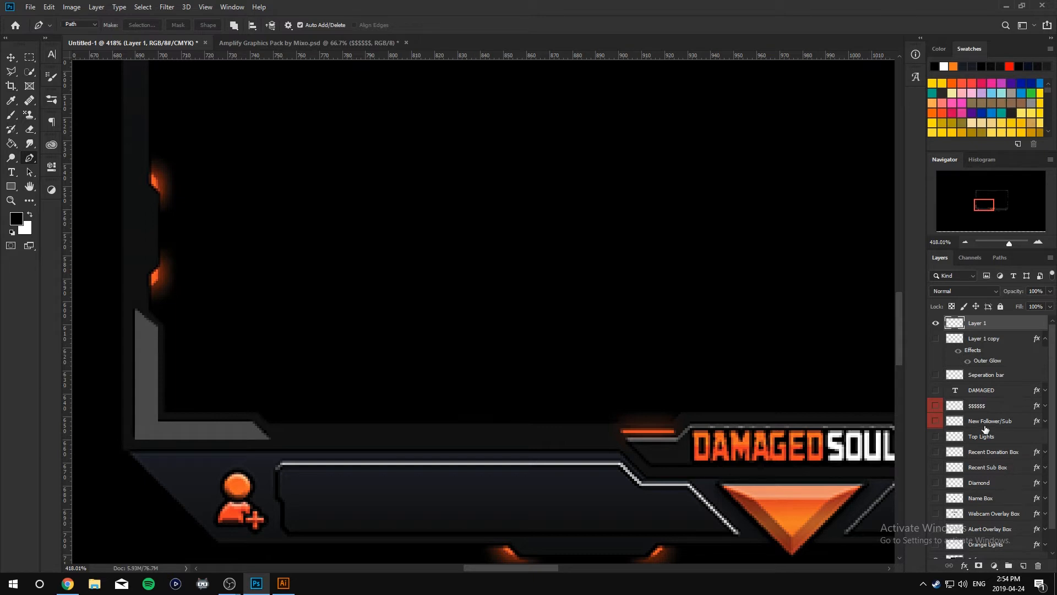
Rename the glowing bars layer, Layer 1 copy, as Name Lights.
double_click(993, 339)
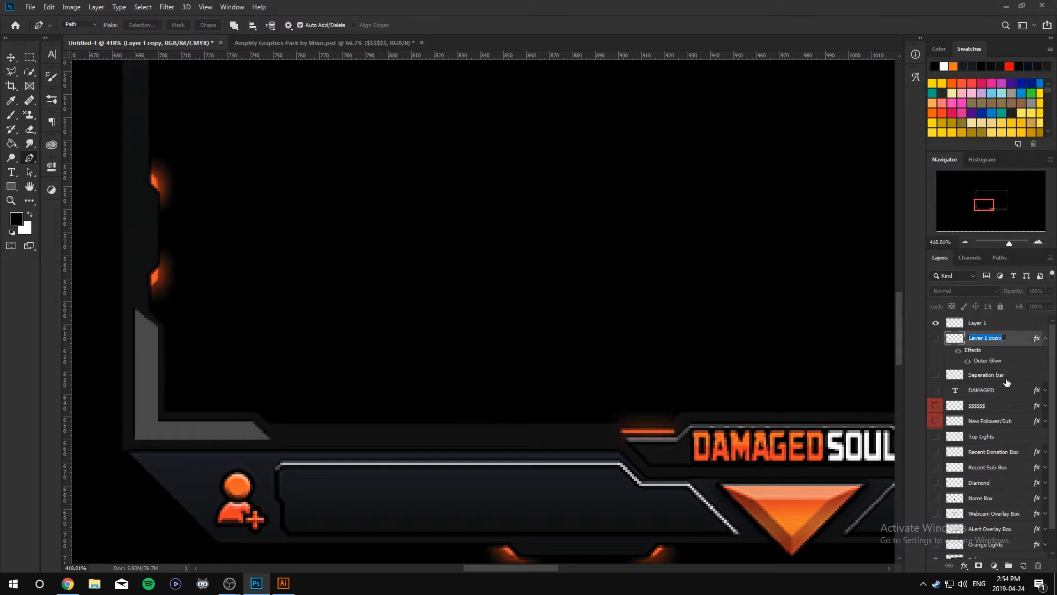
text(nAM)
text(e Lights)
key(Return)
Compare the Name Lights bars with the reference's bars on both sides of the name label by toggling the layer's visibility.
click(936, 339)
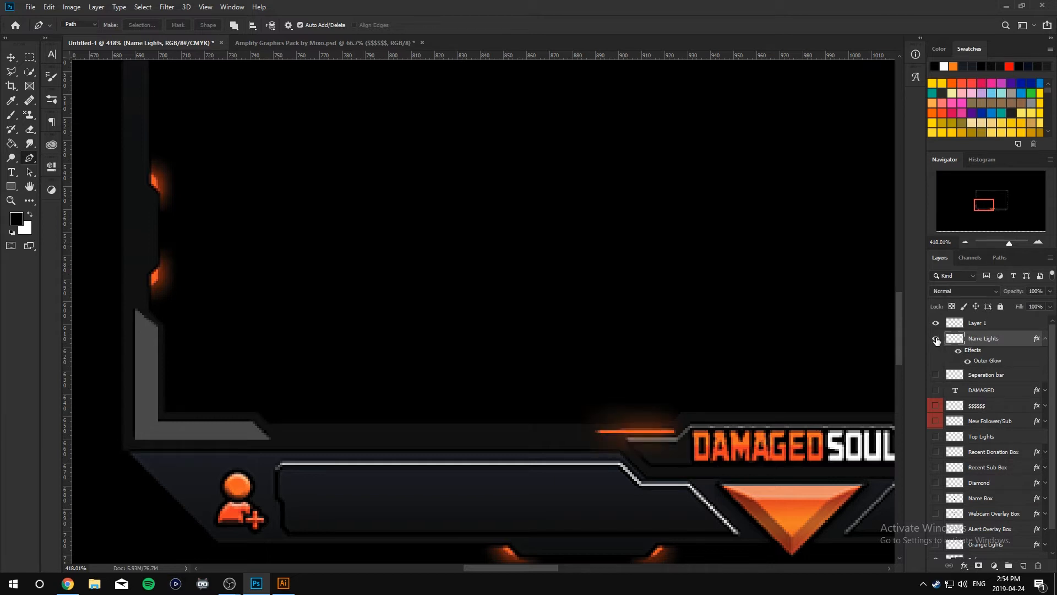
click(936, 339)
click(936, 339)
click(936, 339)
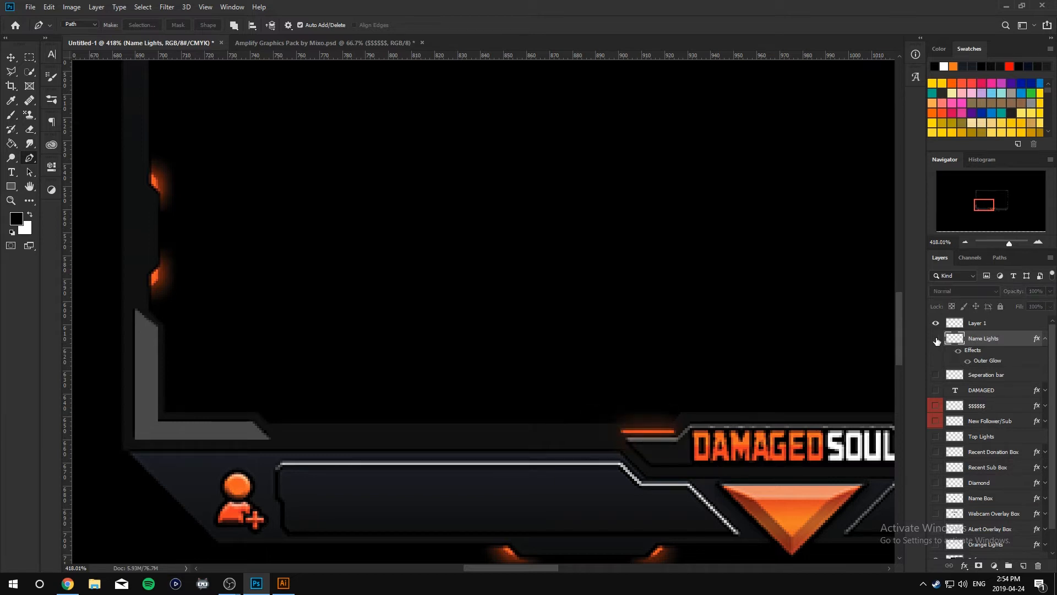
drag(525, 568, 572, 569)
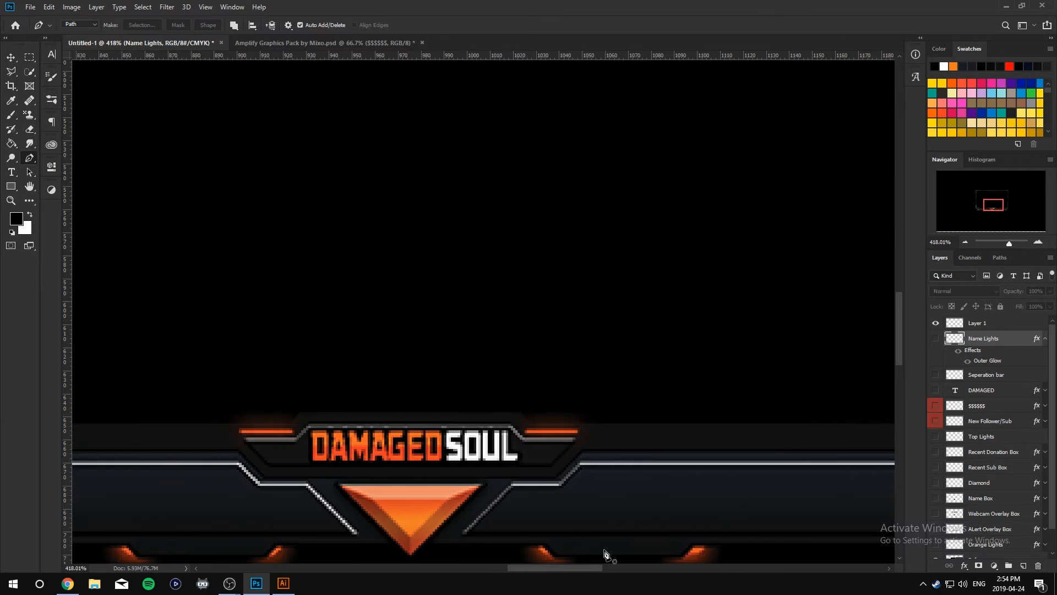
click(936, 339)
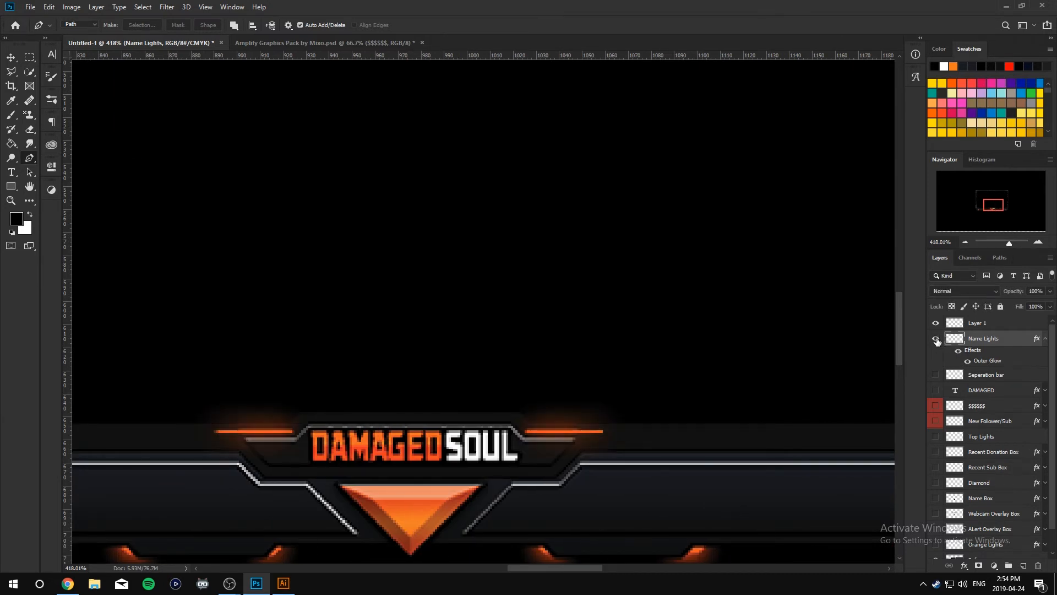
click(936, 340)
click(936, 339)
click(936, 339)
click(936, 339)
click(937, 339)
click(936, 339)
click(937, 339)
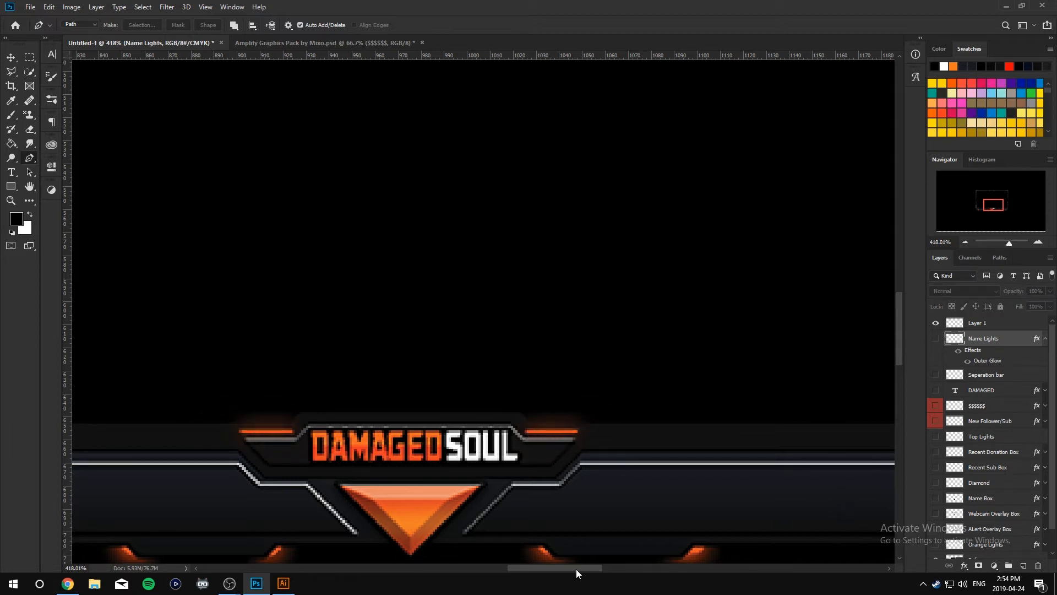
Hide the grey corner bracket layer and add a new layer above it.
drag(576, 570, 490, 566)
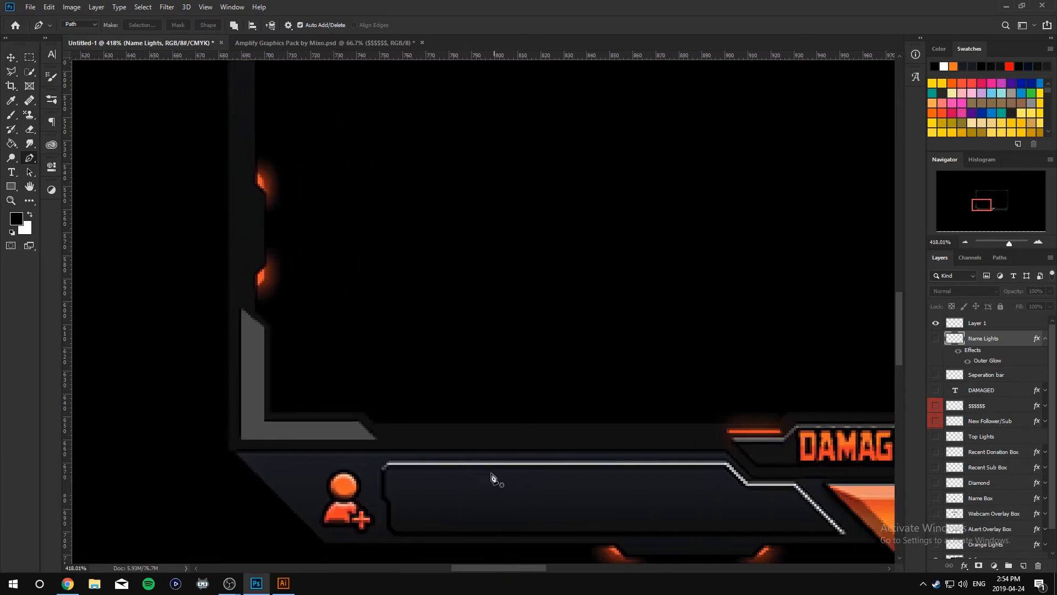
click(935, 324)
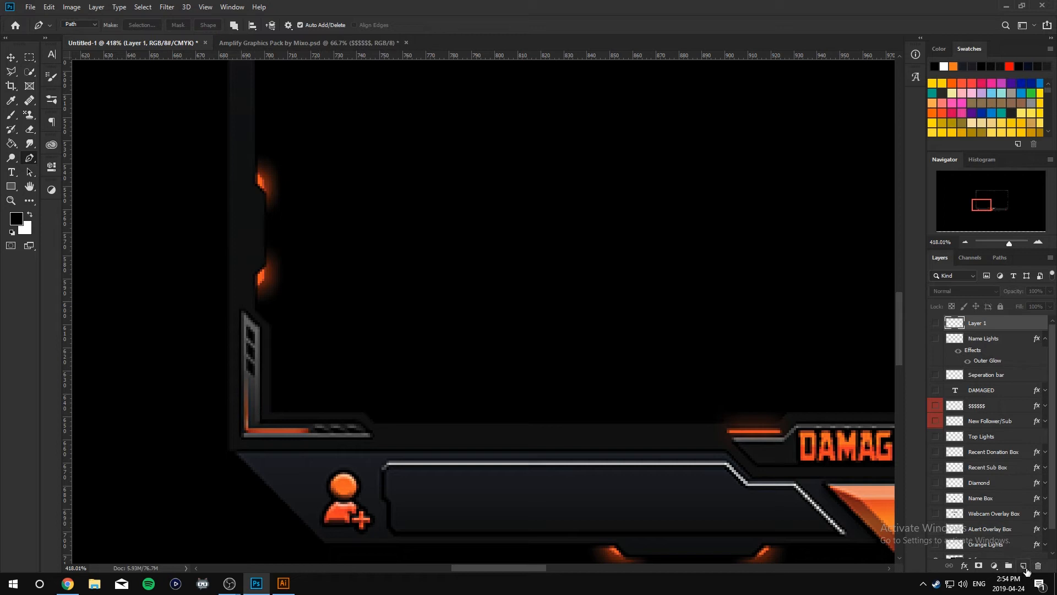
click(1024, 566)
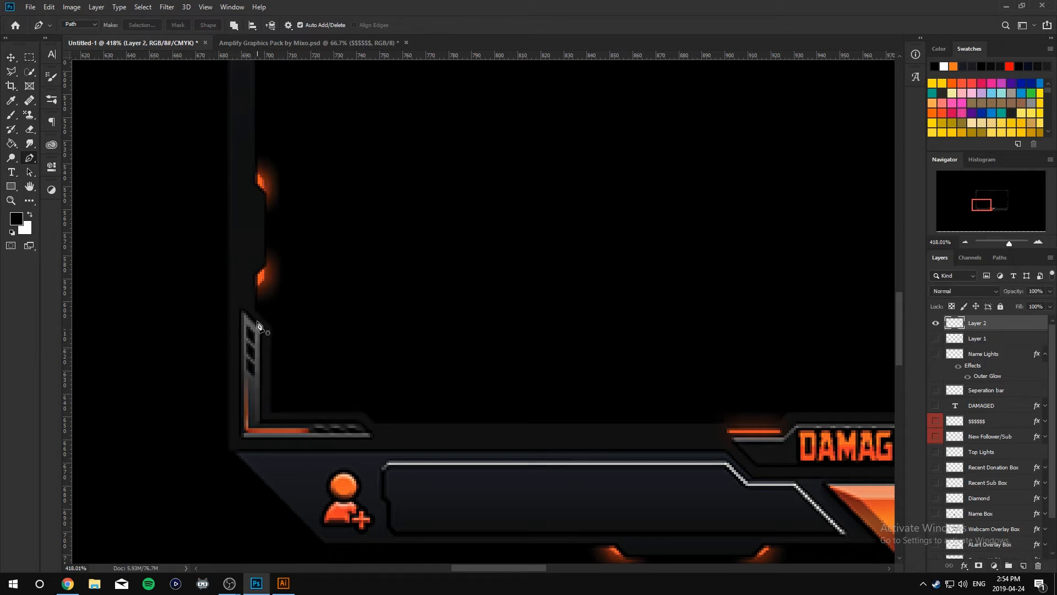
Trace the lowest dark slanted notch in the reference bracket's vertical arm as a closed Pen tool path.
scroll(267, 377, up, 1)
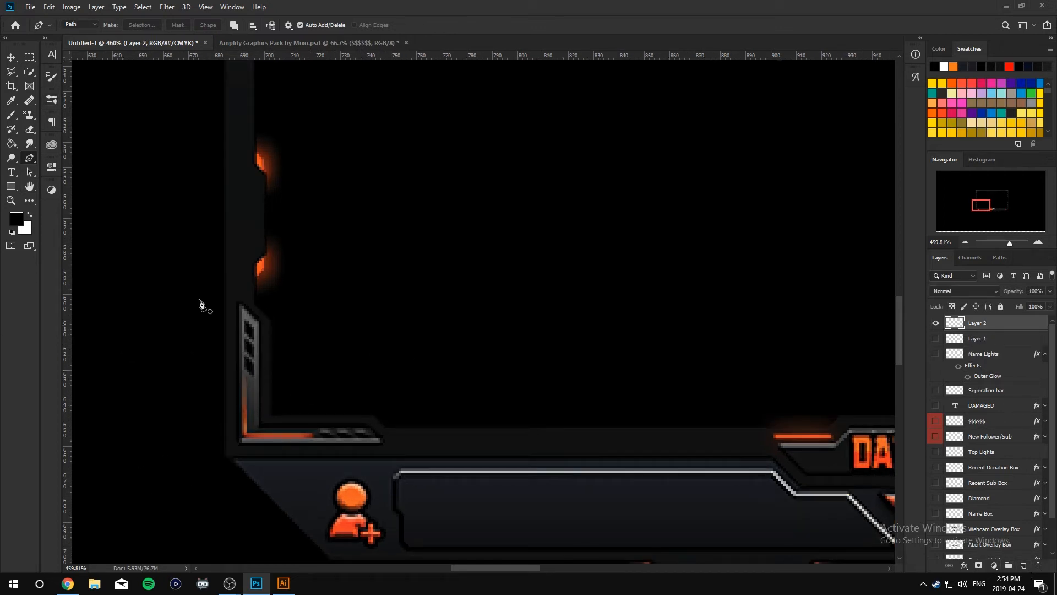
click(243, 370)
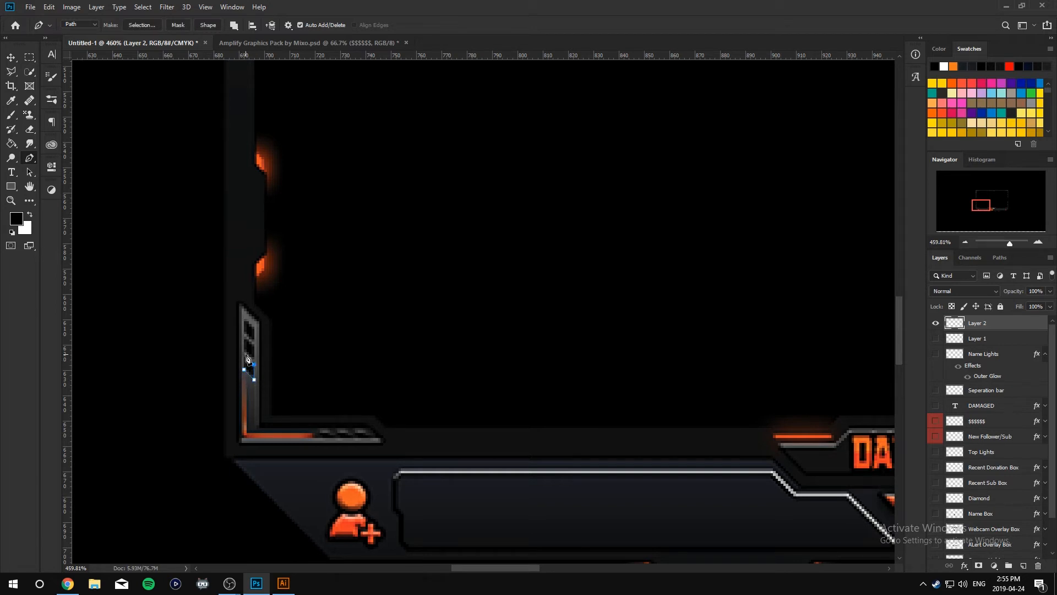
click(244, 354)
click(244, 370)
Fill the slanted notch path with black #000000 at 100% opacity and delete the path.
right_click(249, 379)
click(300, 184)
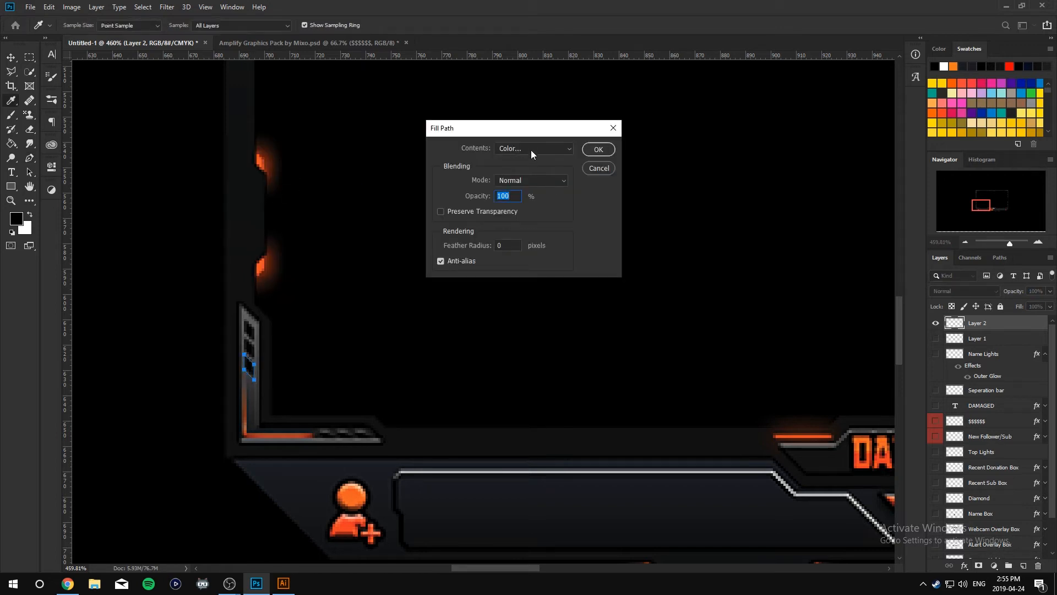
click(531, 148)
click(524, 181)
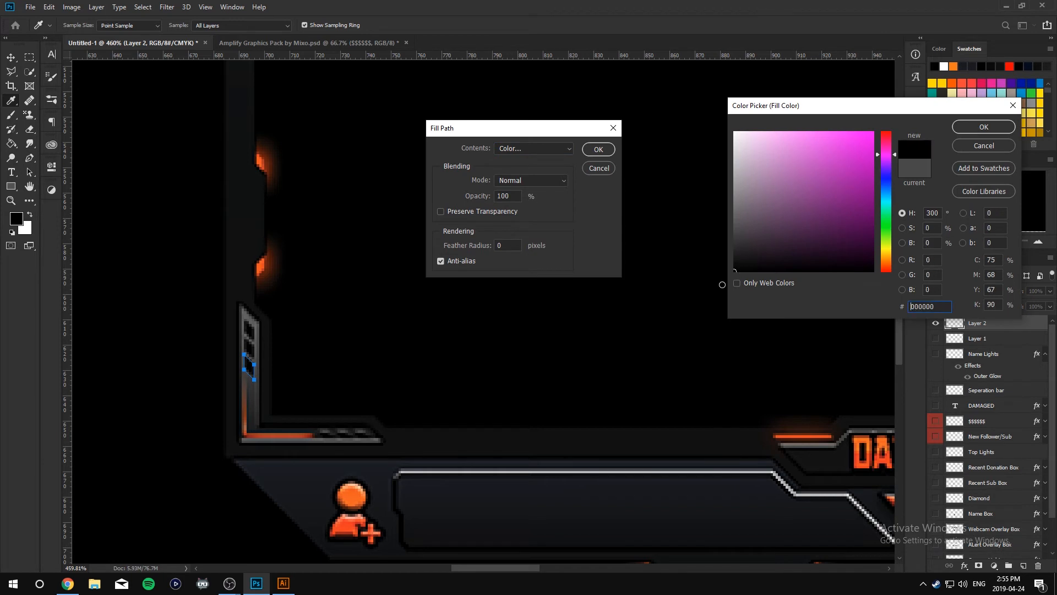
click(986, 128)
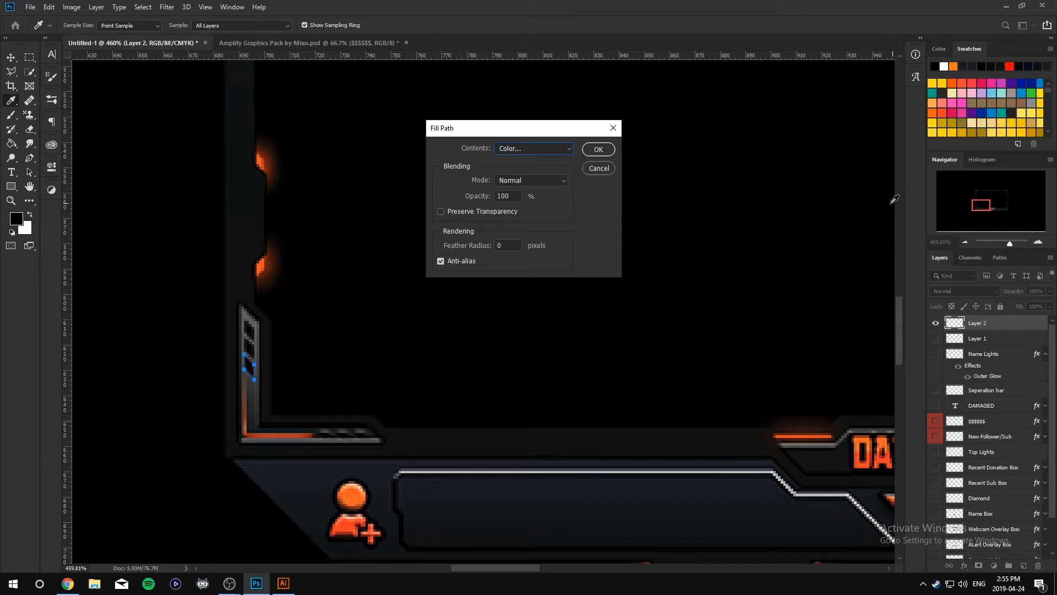
click(591, 153)
right_click(250, 366)
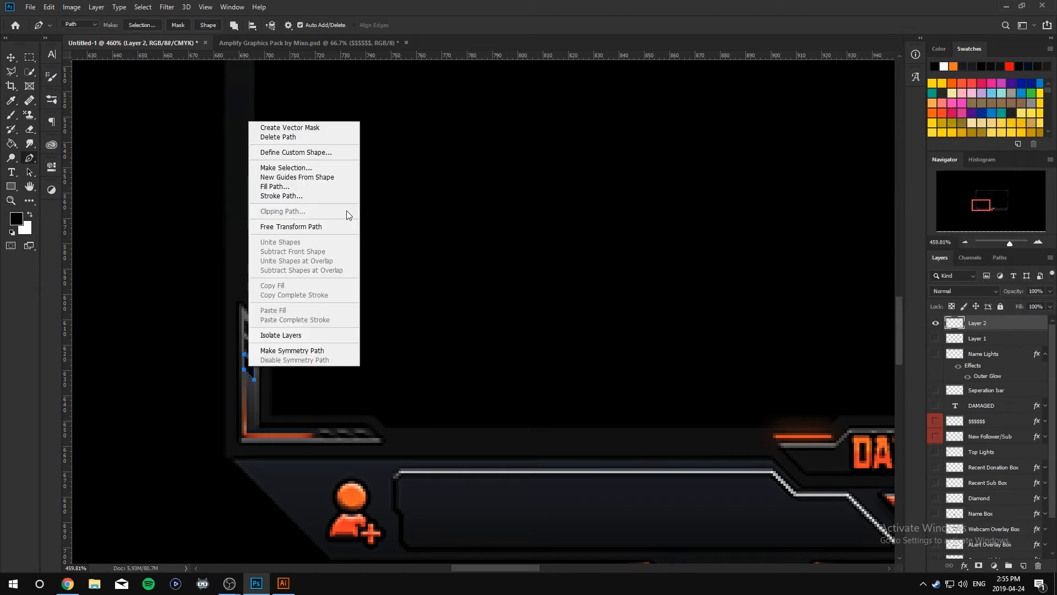
click(278, 137)
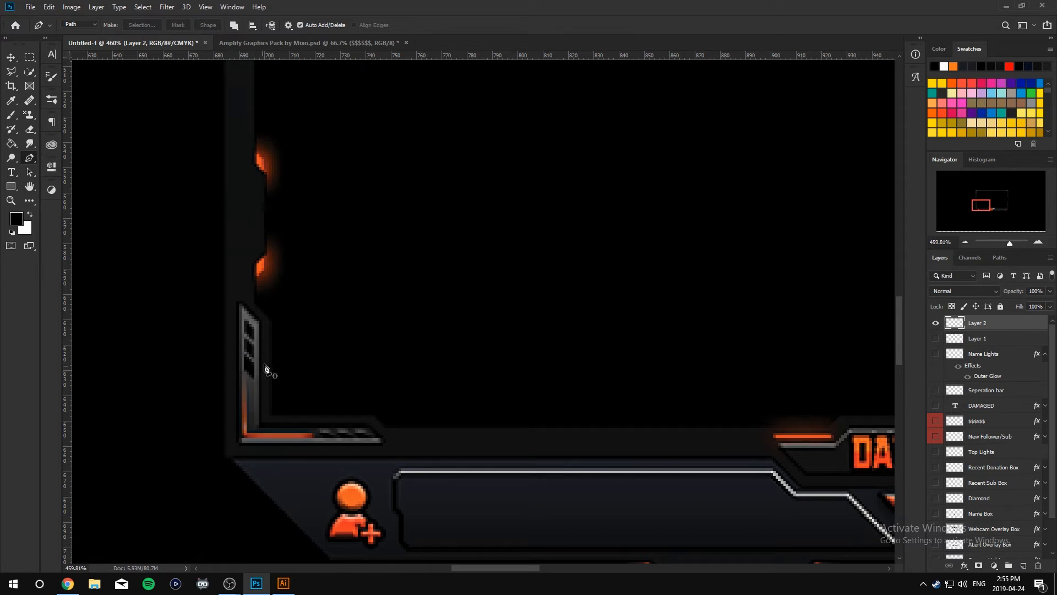
Duplicate the black slanted notch layer twice.
key(v)
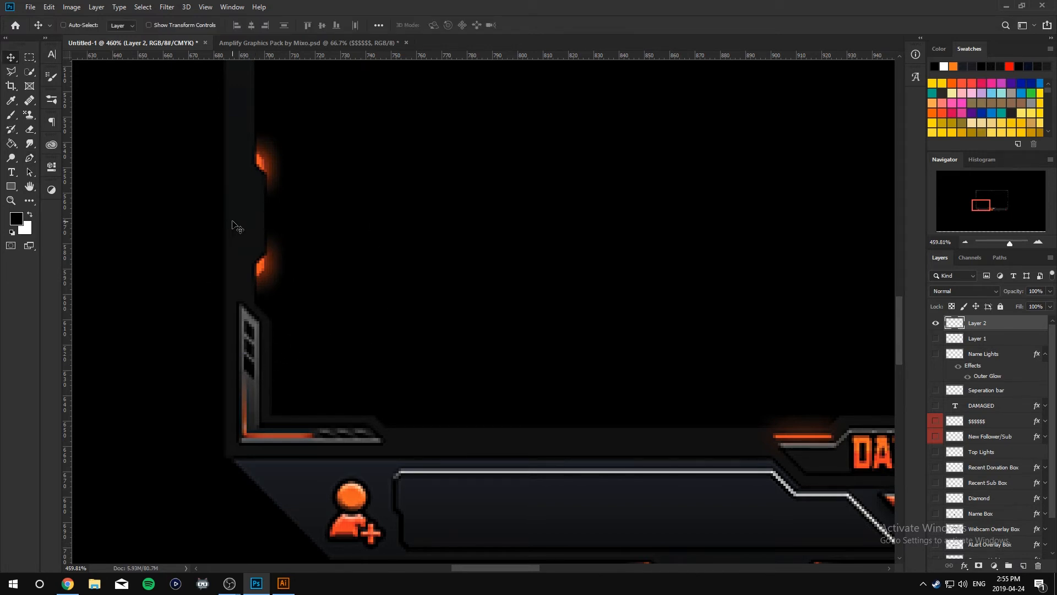
key(ctrl+t)
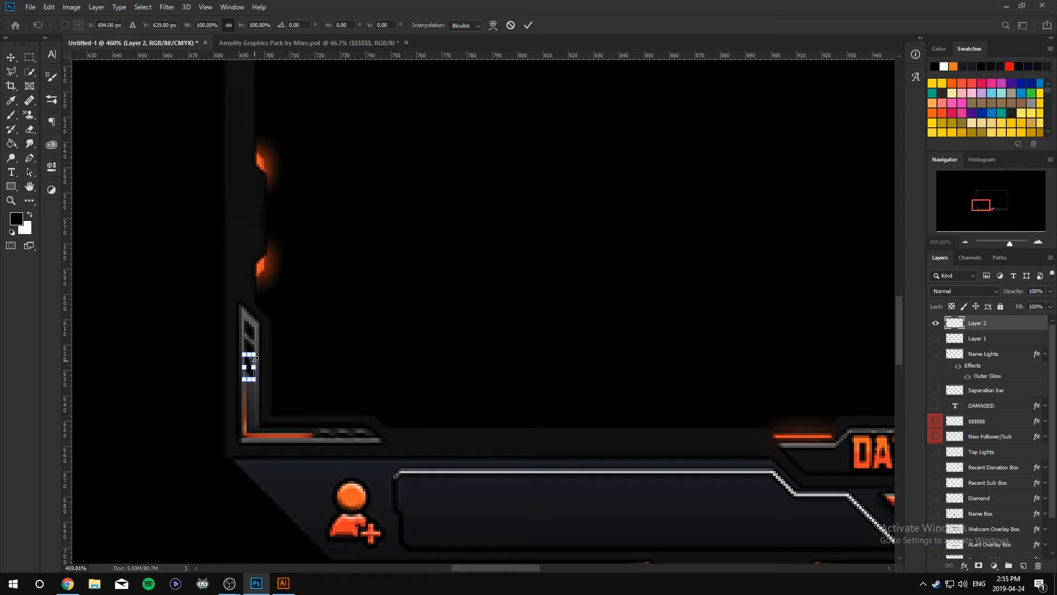
key(Return)
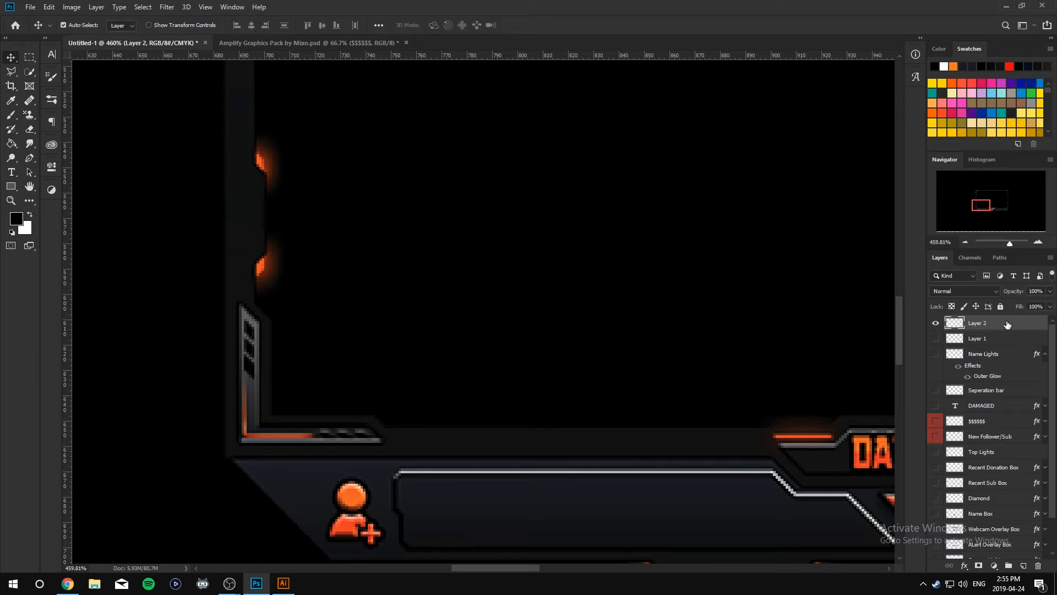
key(ctrl+j)
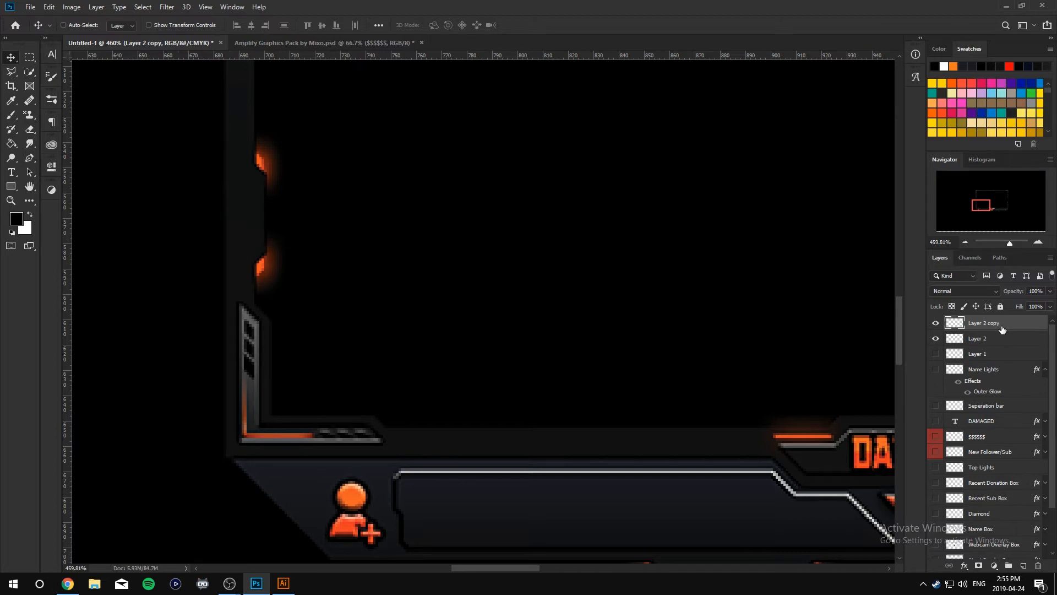
key(ctrl+j)
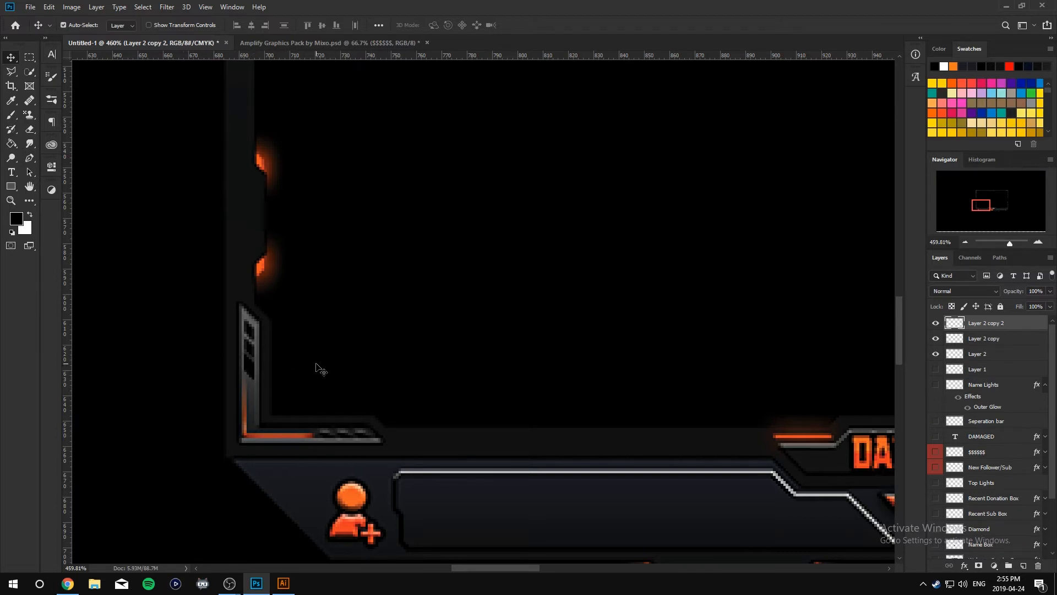
Nudge the two notch copies along the bracket's vertical arm to line up with the reference's other slanted marks.
key(Down)
key(Down)
key(Down)
key(Down)
key(Down)
click(1018, 342)
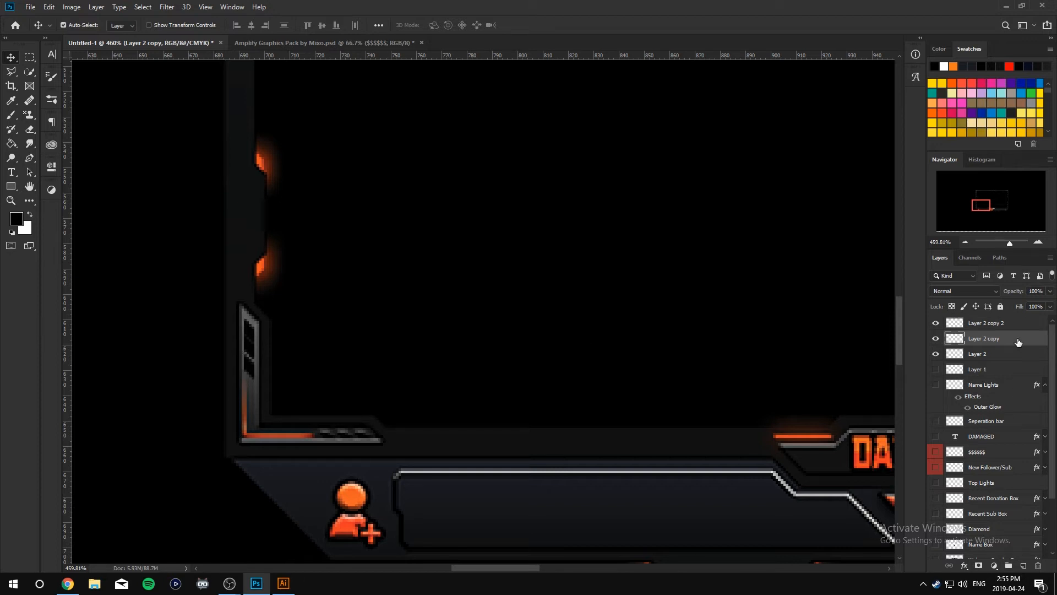
key(Down)
key(Down)
Merge the three black slanted notch layers into one layer and toggle its visibility to compare with the reference bracket.
click(995, 353)
shift+click(998, 325)
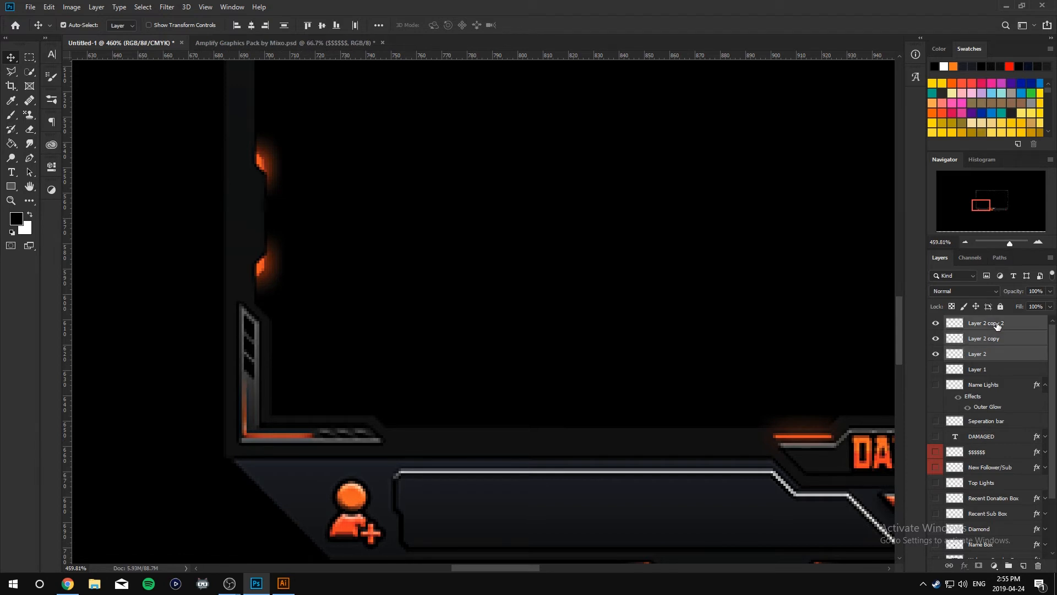
right_click(1000, 339)
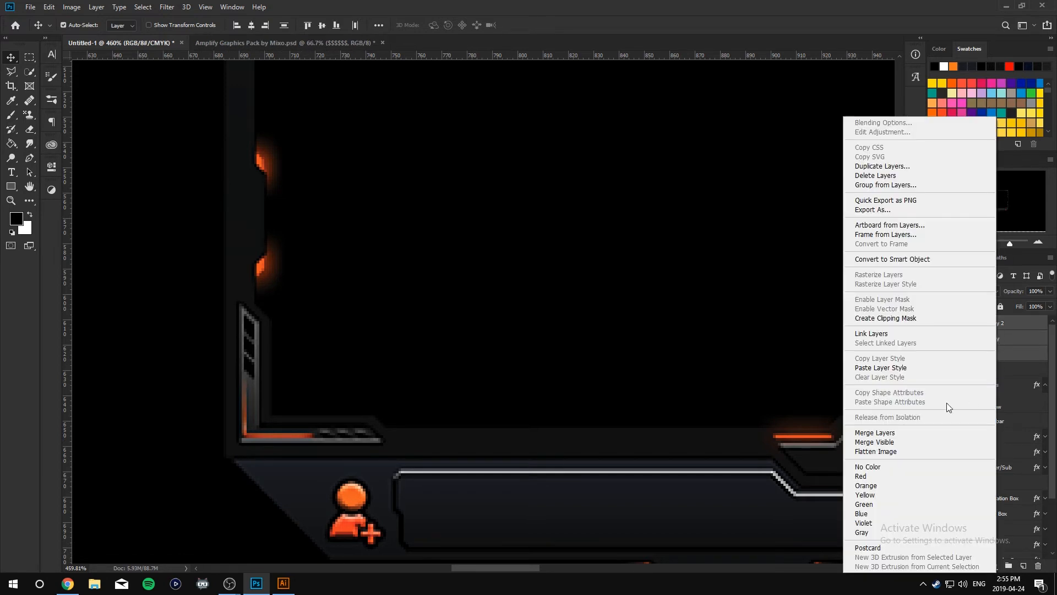
click(881, 434)
click(937, 325)
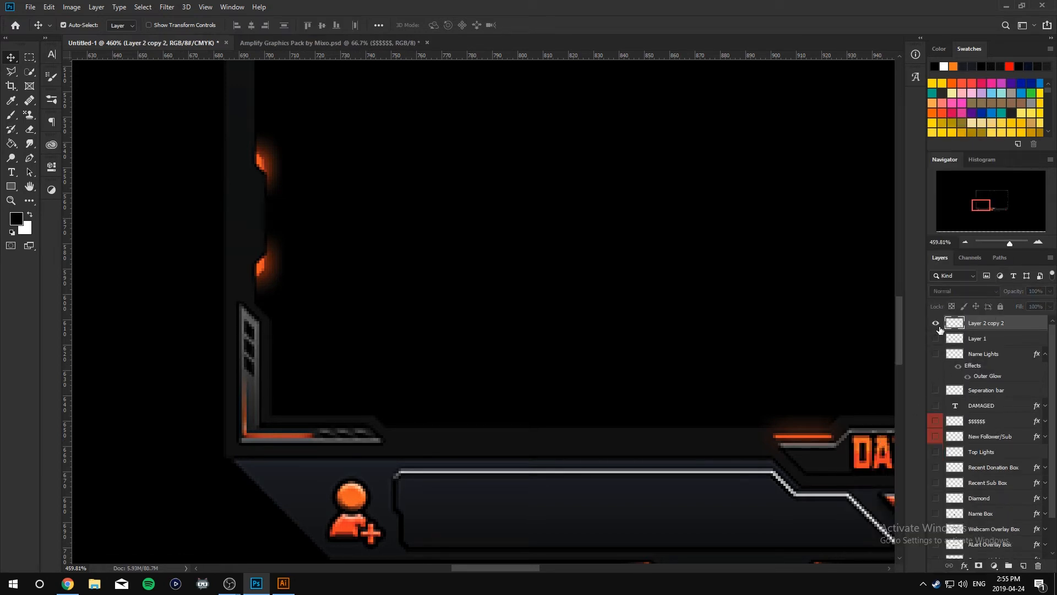
click(937, 325)
click(937, 325)
click(937, 325)
click(937, 325)
click(938, 325)
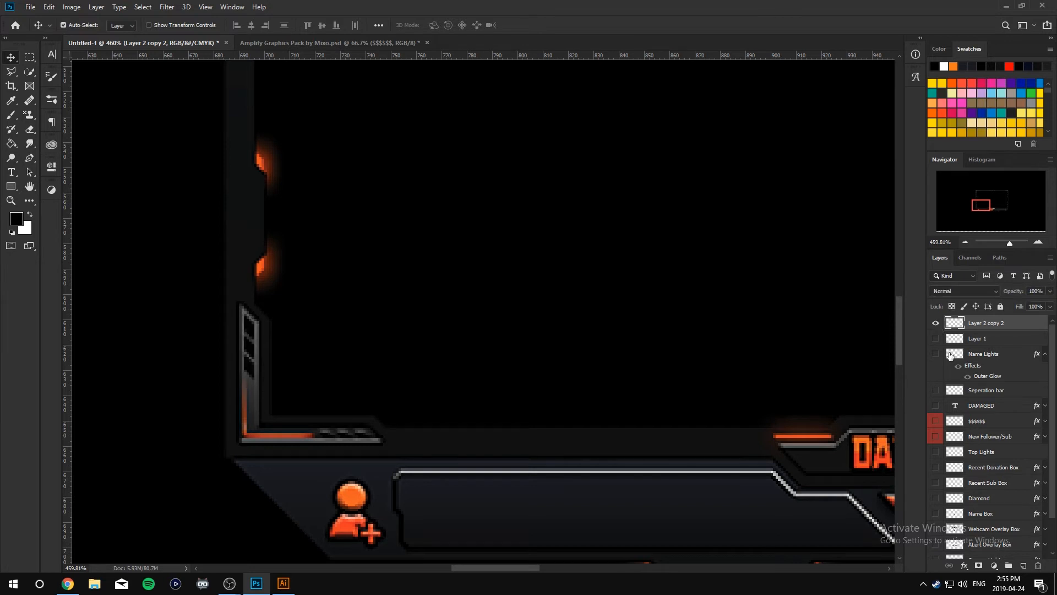
Duplicate the merged notch layer, rotate the copy 90° and flip it to match the reference marks on the bracket's horizontal arm.
right_click(991, 329)
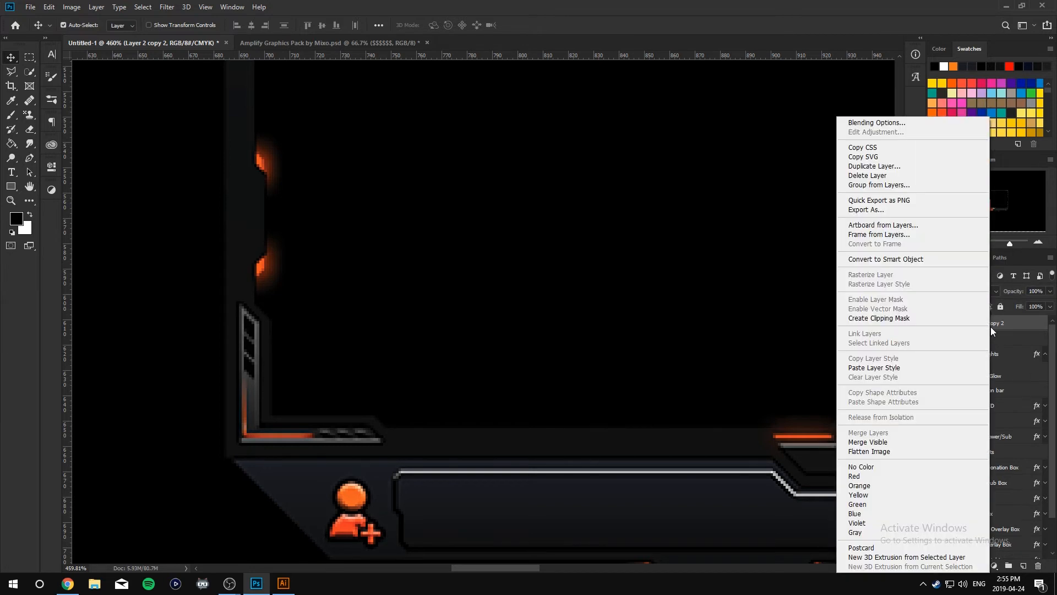
click(1022, 328)
key(ctrl+j)
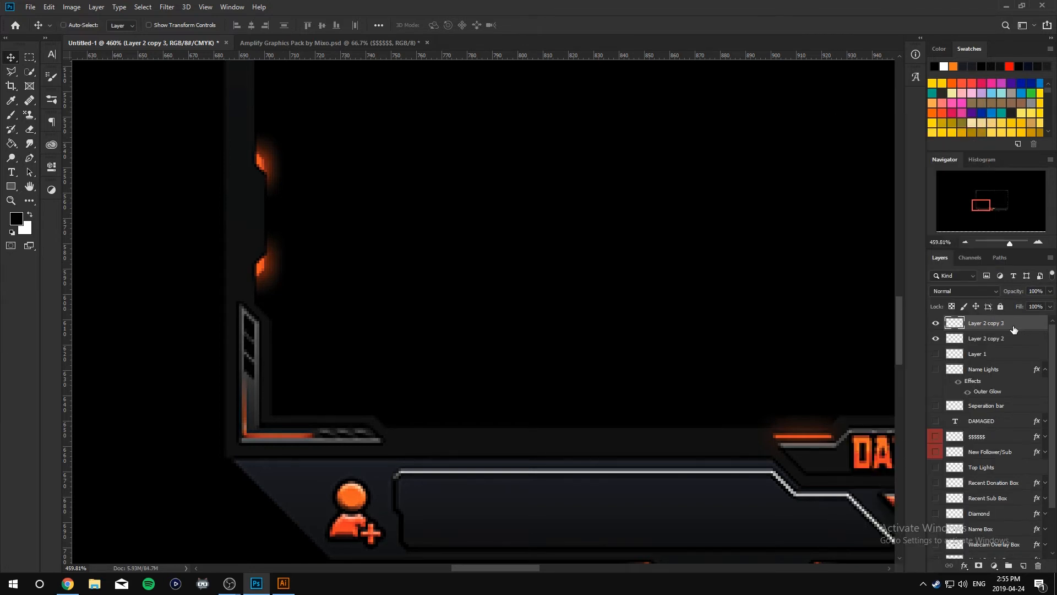
drag(251, 352, 340, 422)
key(ctrl+t)
drag(345, 376, 355, 435)
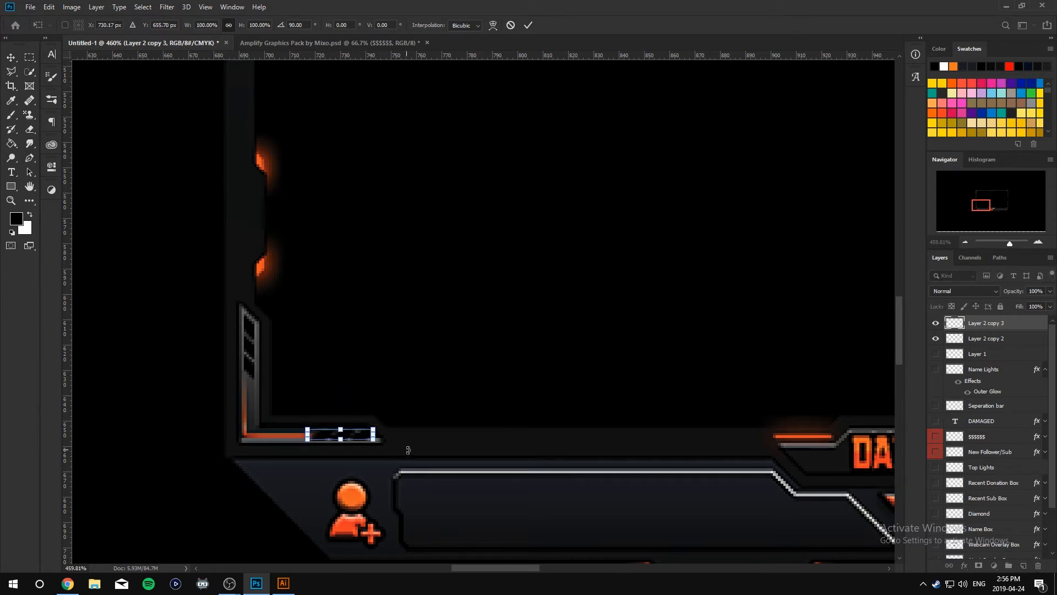
right_click(369, 439)
click(404, 422)
click(529, 25)
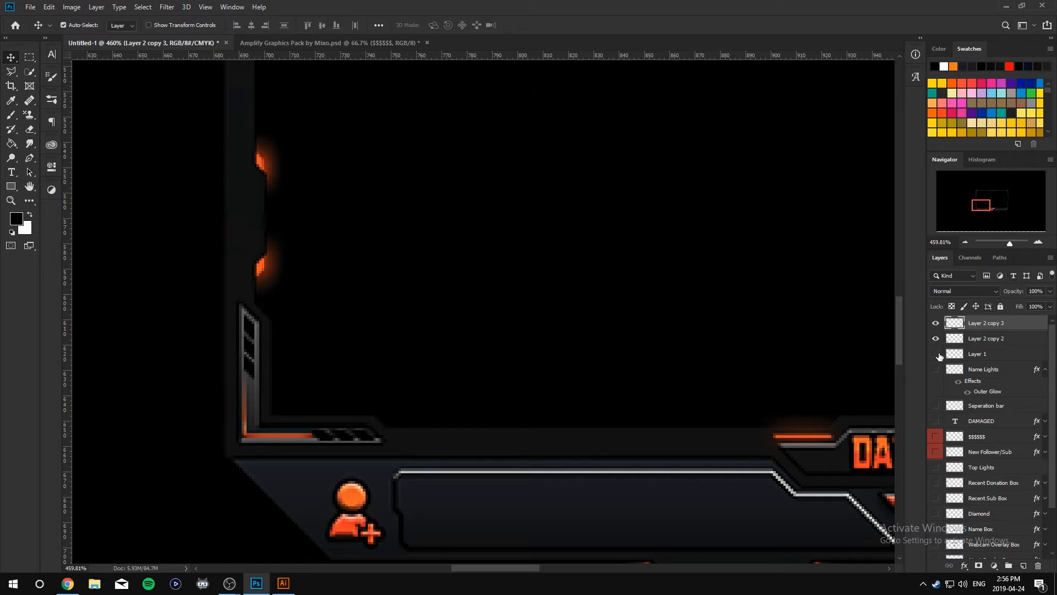
Show the grey bracket on Layer 1 and nudge the vertical arm's notches right to center them in the arm.
click(936, 353)
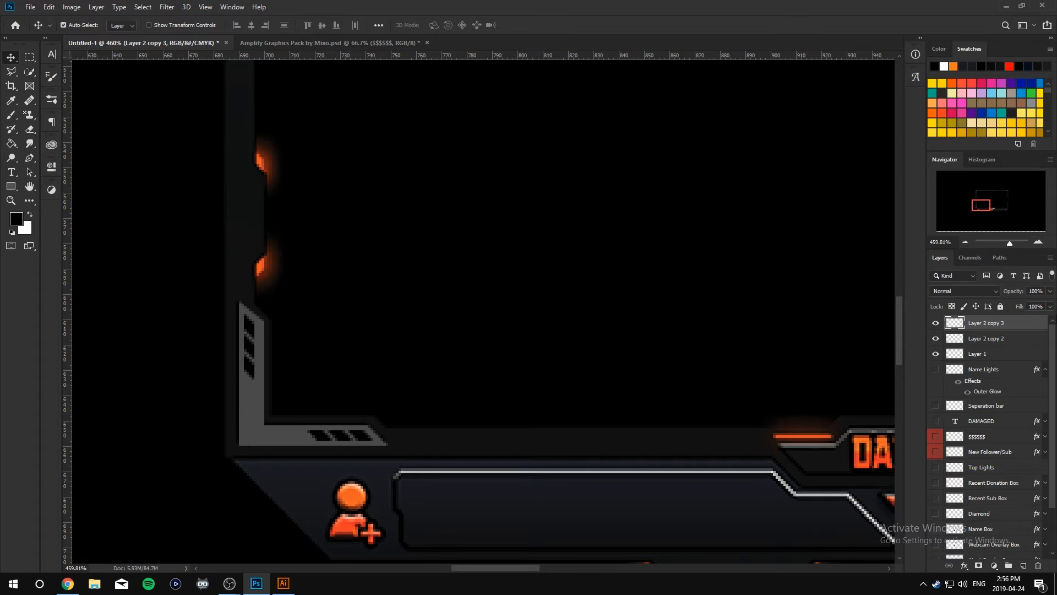
click(1002, 338)
key(Right)
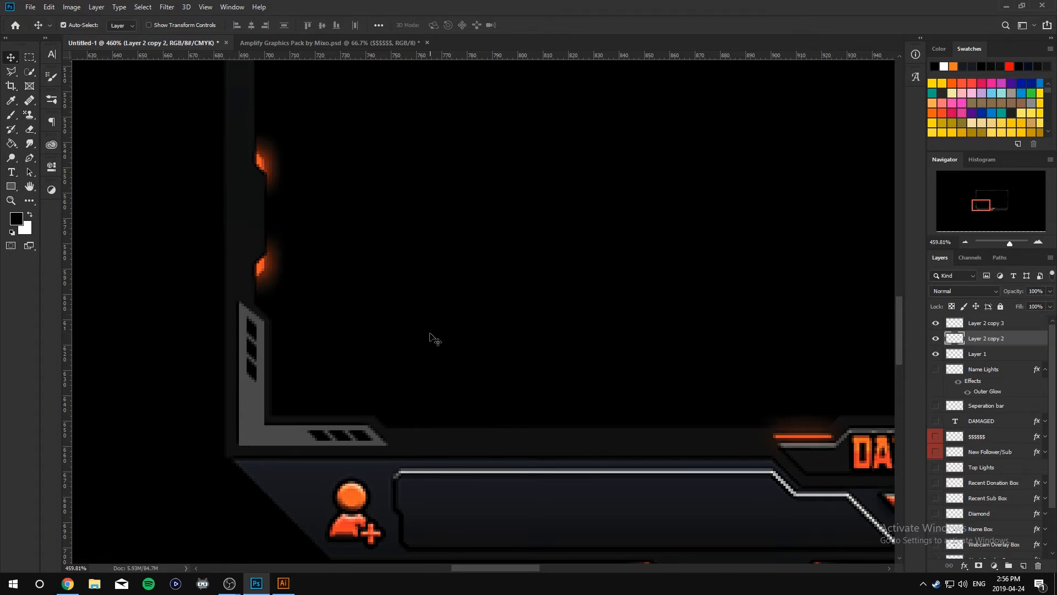
scroll(531, 378, down, 5)
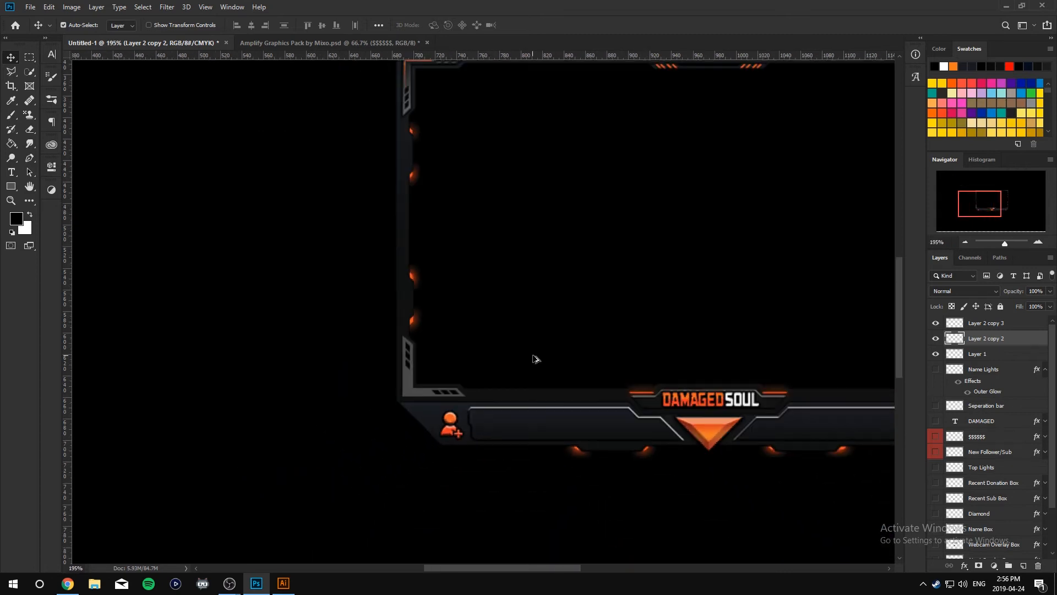
scroll(605, 385, up, 2)
scroll(566, 397, up, 3)
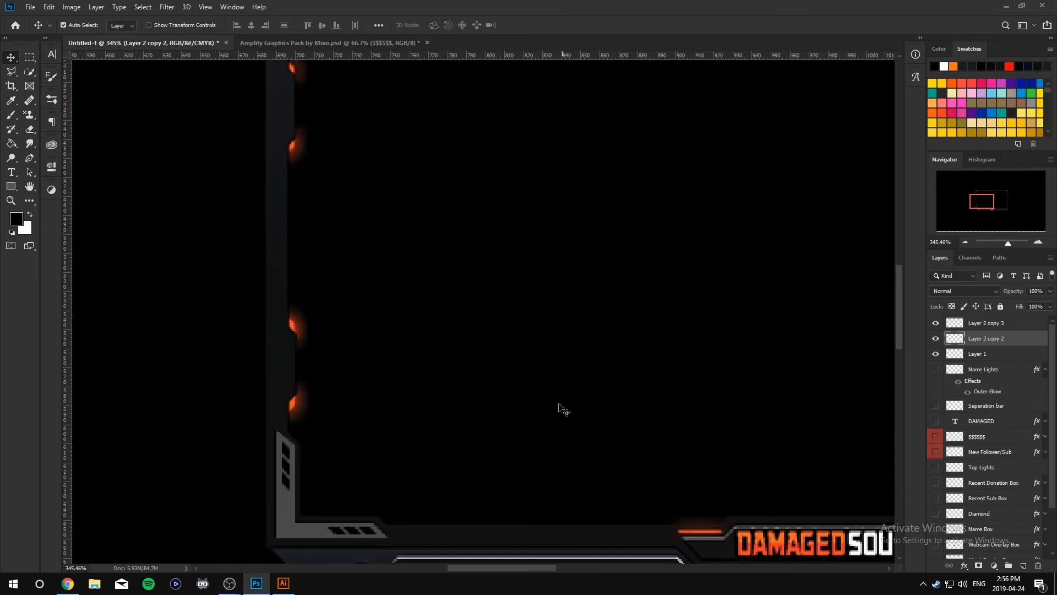
scroll(534, 396, down, 2)
scroll(427, 396, up, 2)
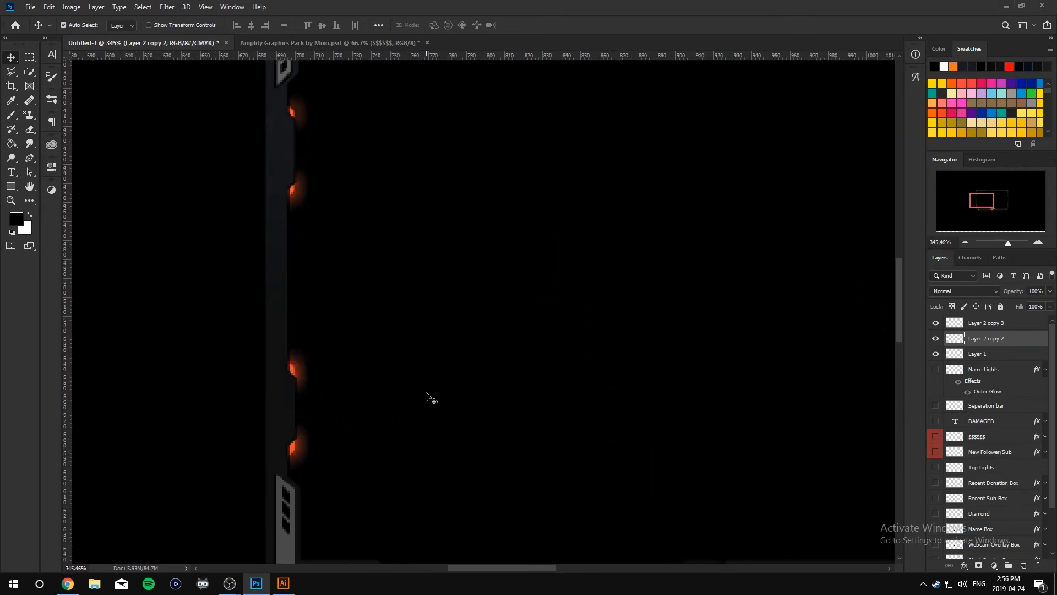
scroll(427, 396, down, 2)
scroll(436, 399, up, 3)
scroll(434, 399, down, 3)
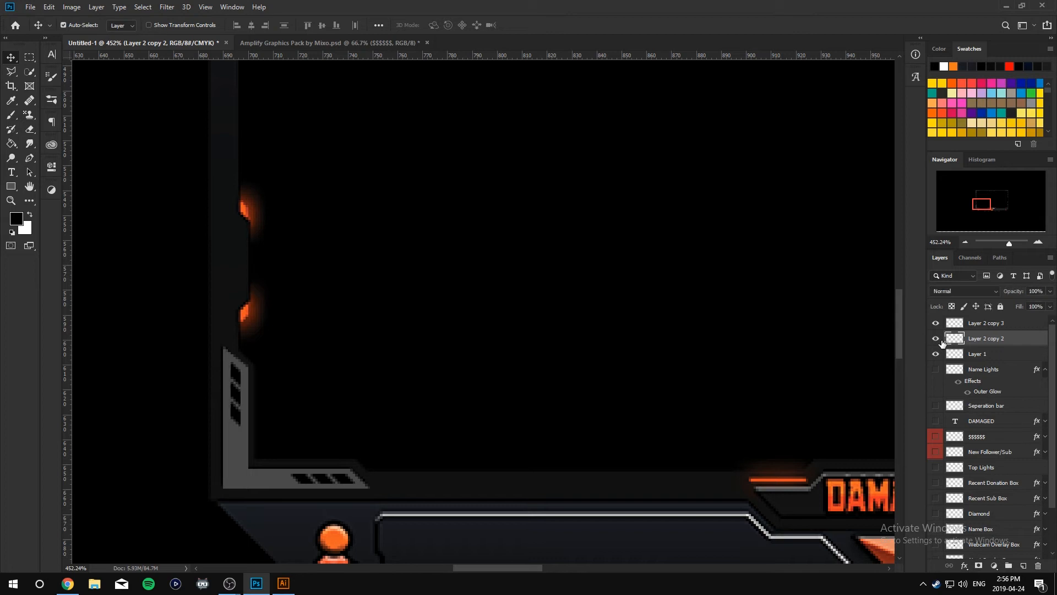
Enable a Bevel & Emboss effect on the vertical arm's notch layer, leaving Stroke off.
right_click(1007, 337)
click(893, 123)
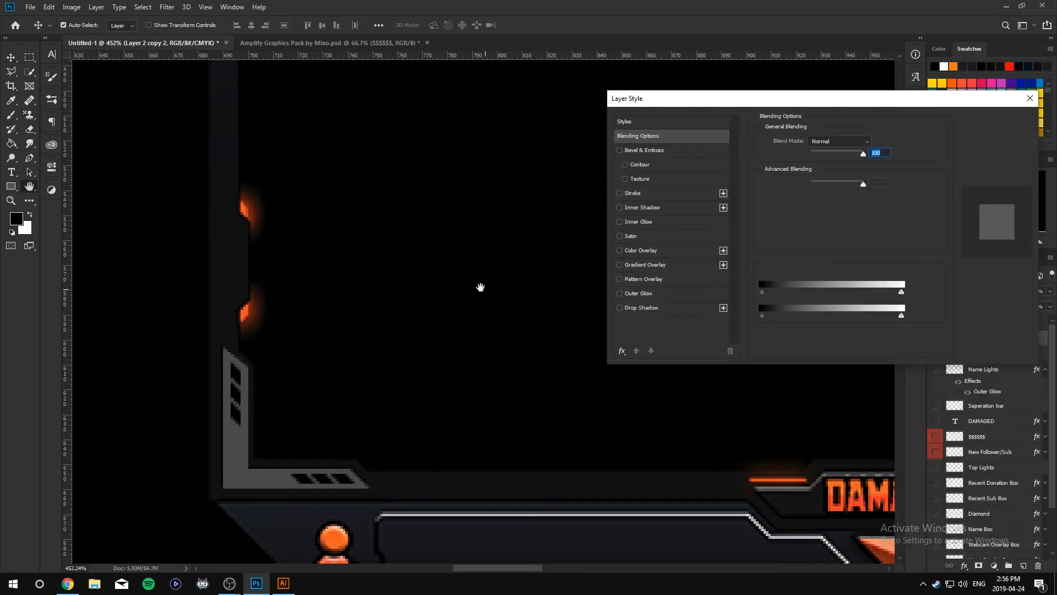
click(619, 152)
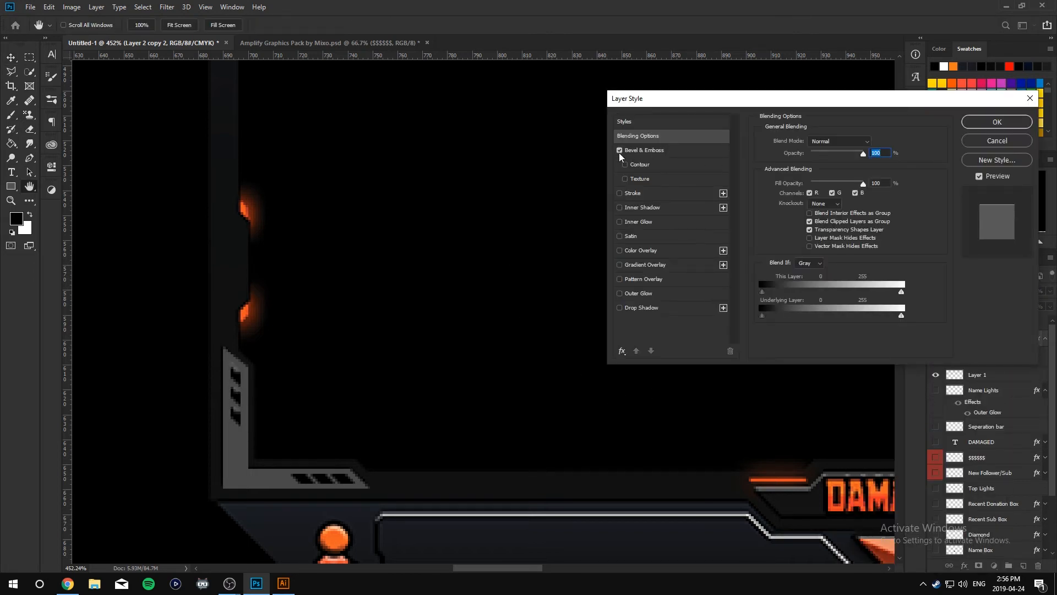
click(620, 151)
click(621, 193)
click(621, 193)
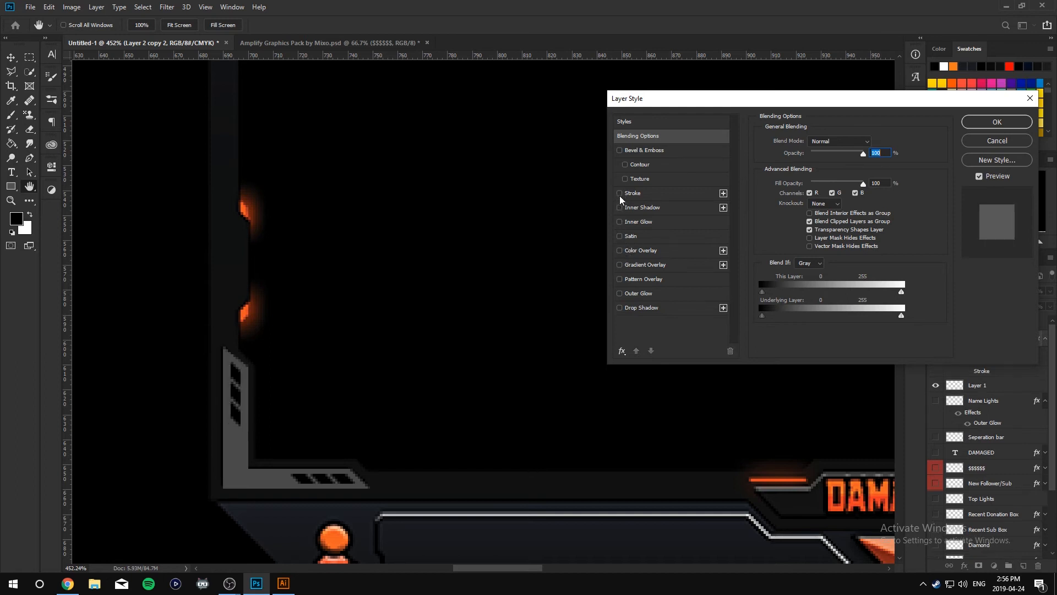
click(620, 151)
click(641, 152)
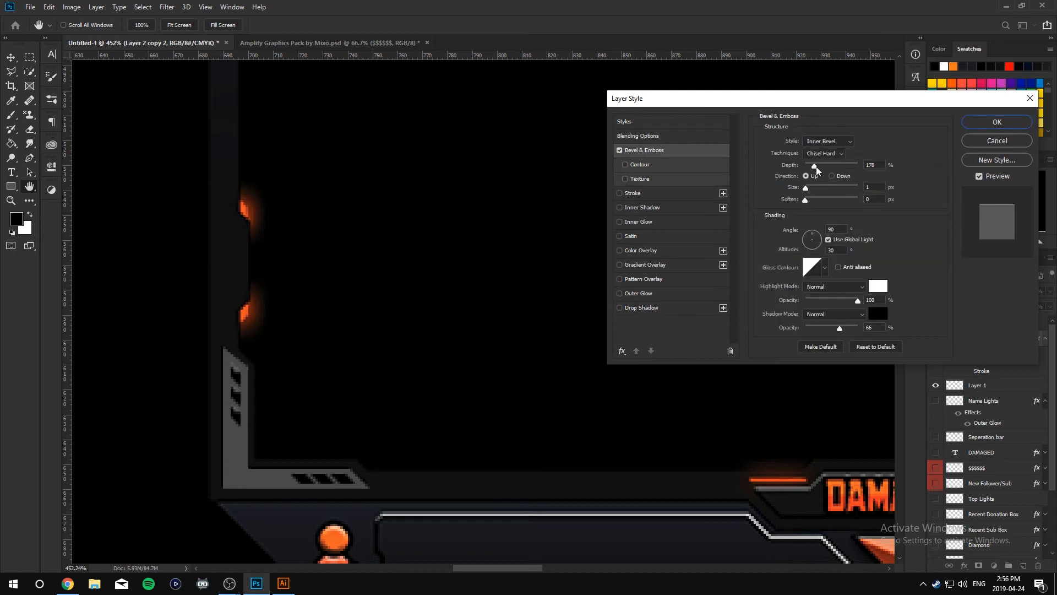
Set the vertical notches' bevel to 1000% depth, 250 px size, 3 px soften, -24° angle and 26° altitude.
drag(817, 170, 870, 167)
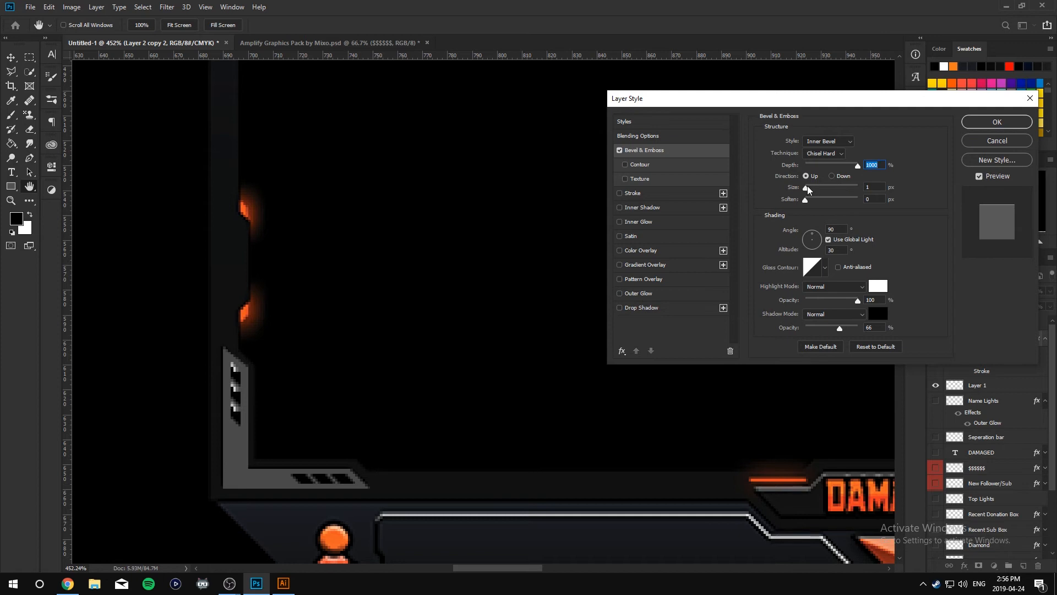
mouse_move(807, 189)
mouse_down()
mouse_move(834, 199)
mouse_move(809, 203)
mouse_move(831, 201)
mouse_move(811, 184)
mouse_up()
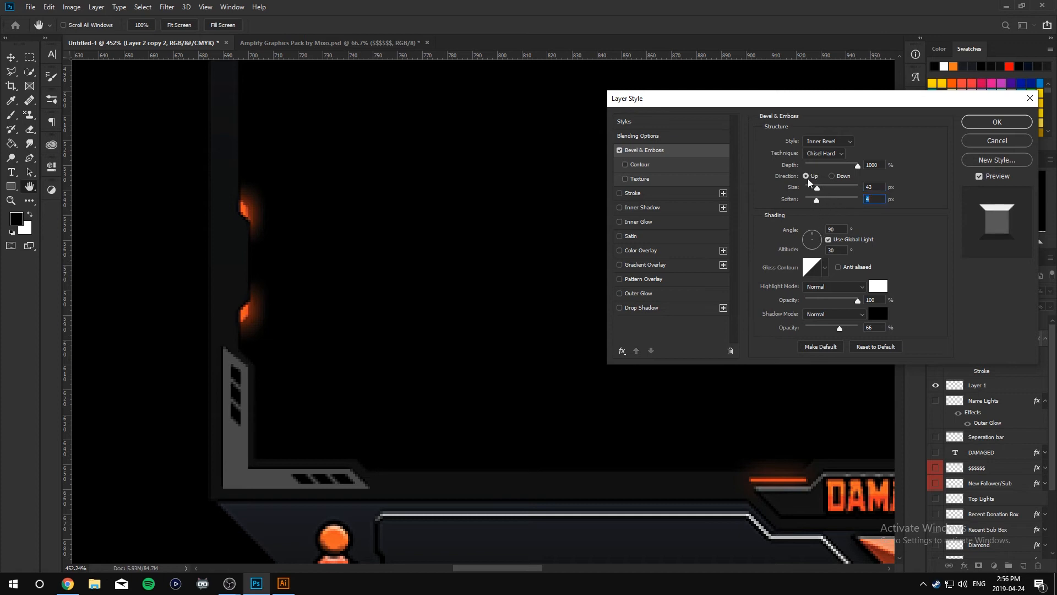
drag(815, 236, 820, 247)
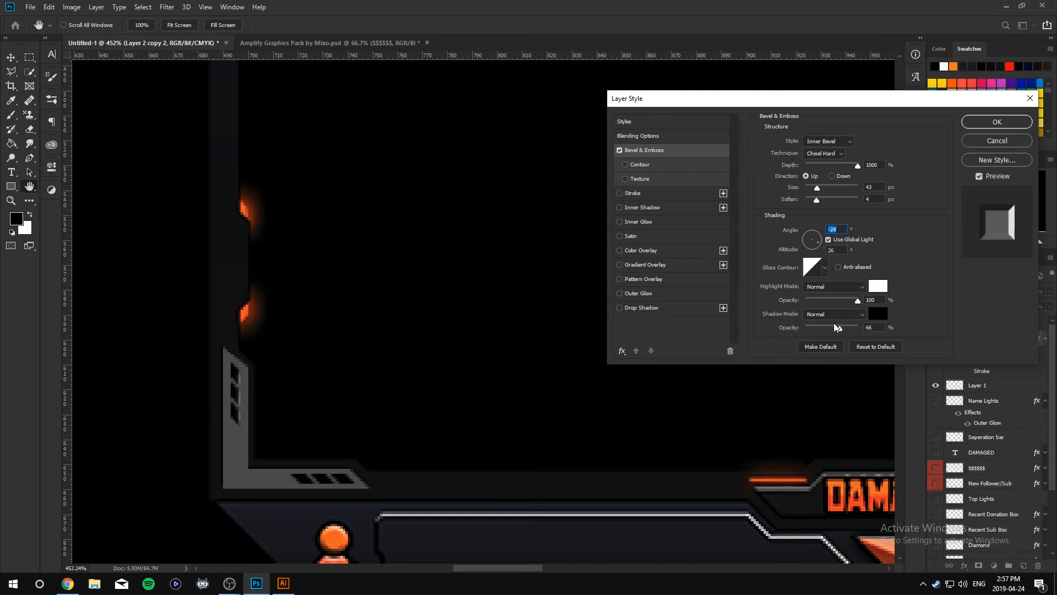
drag(818, 189, 898, 200)
mouse_move(816, 200)
mouse_down()
mouse_move(750, 199)
mouse_move(816, 197)
mouse_up()
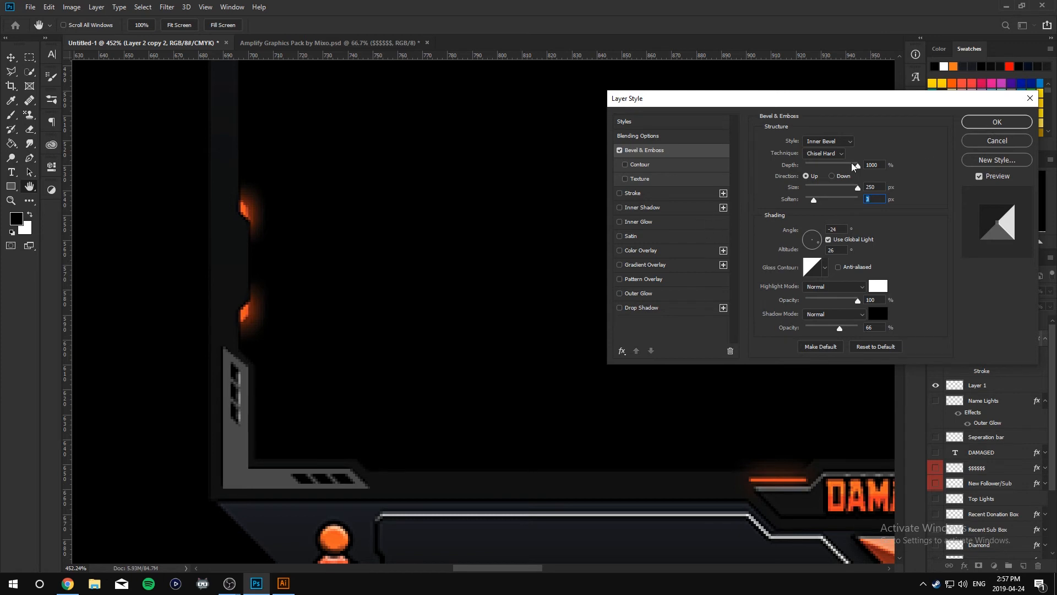
click(987, 127)
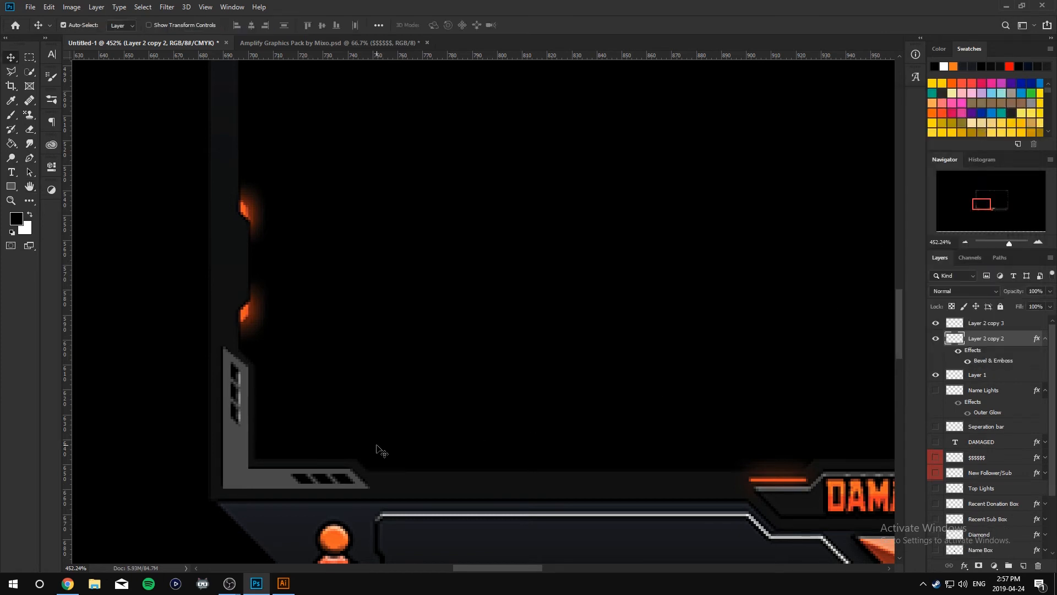
Add Bevel & Emboss to the horizontal arm's notch layer with global light off, -76° angle and 4 px soften.
click(986, 323)
right_click(985, 323)
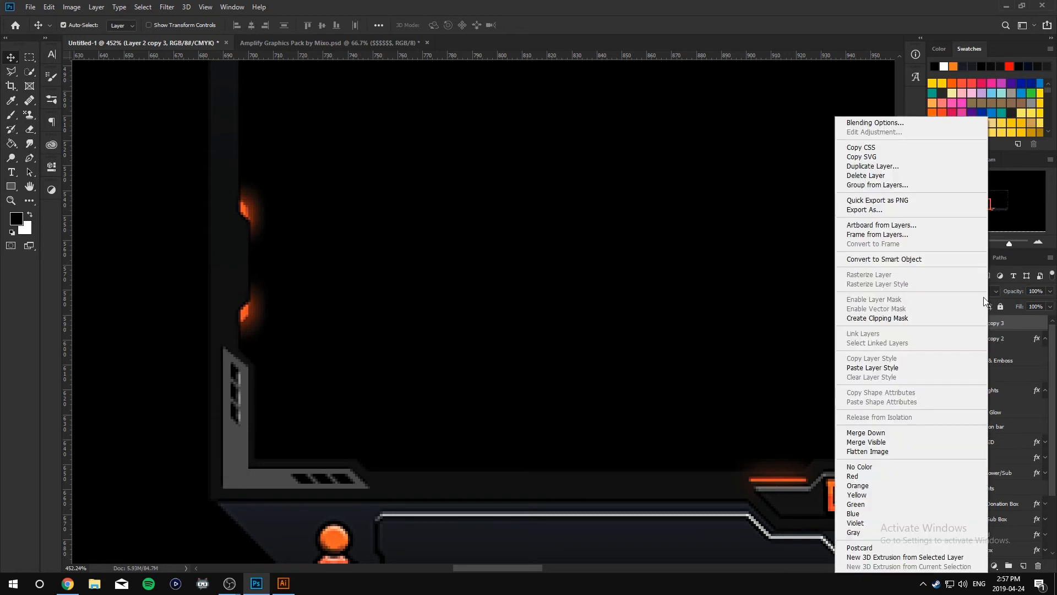
click(887, 123)
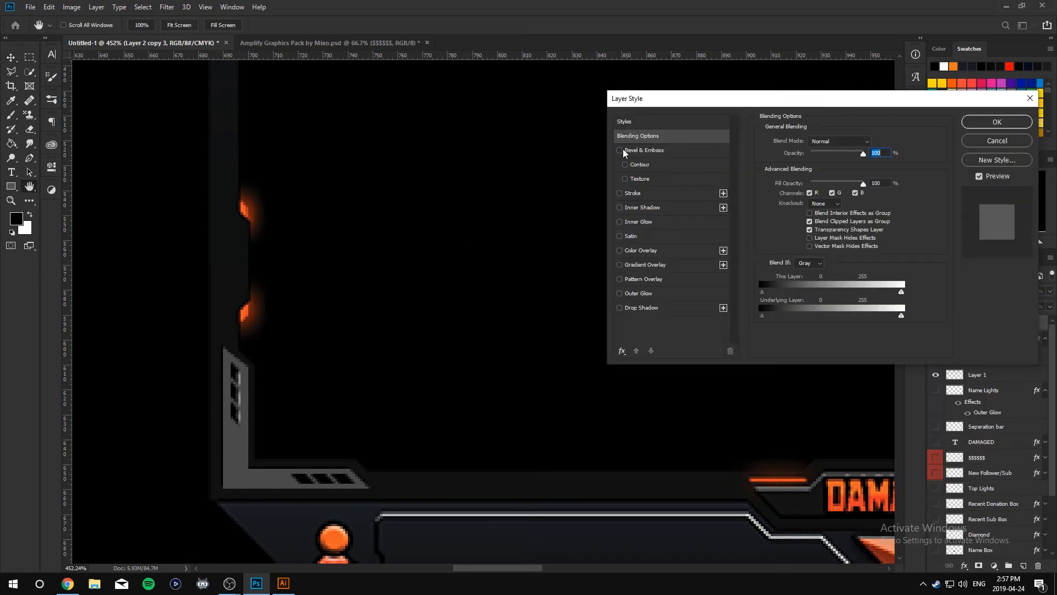
click(622, 150)
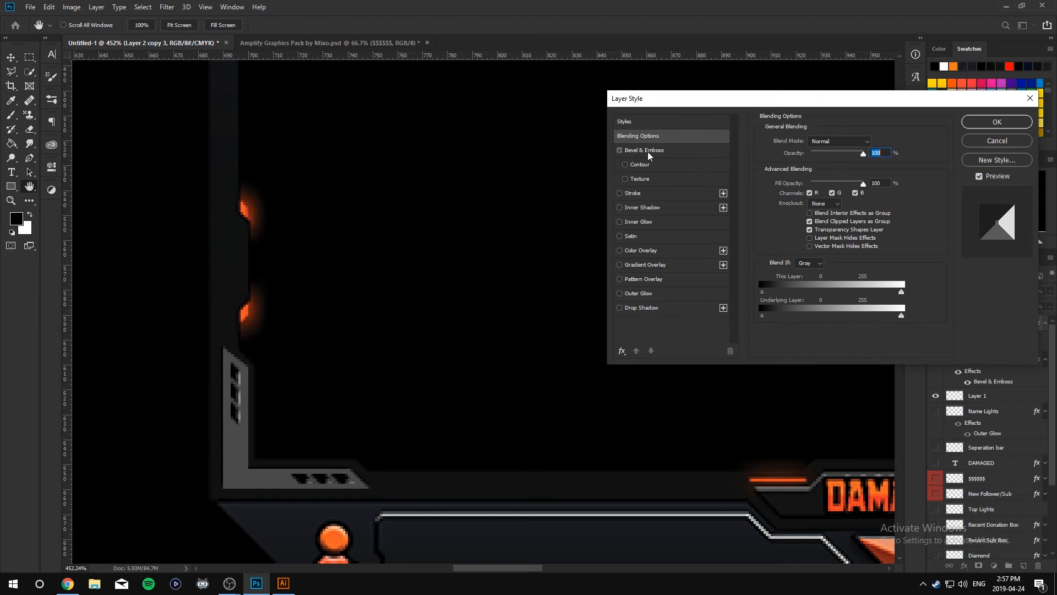
click(649, 155)
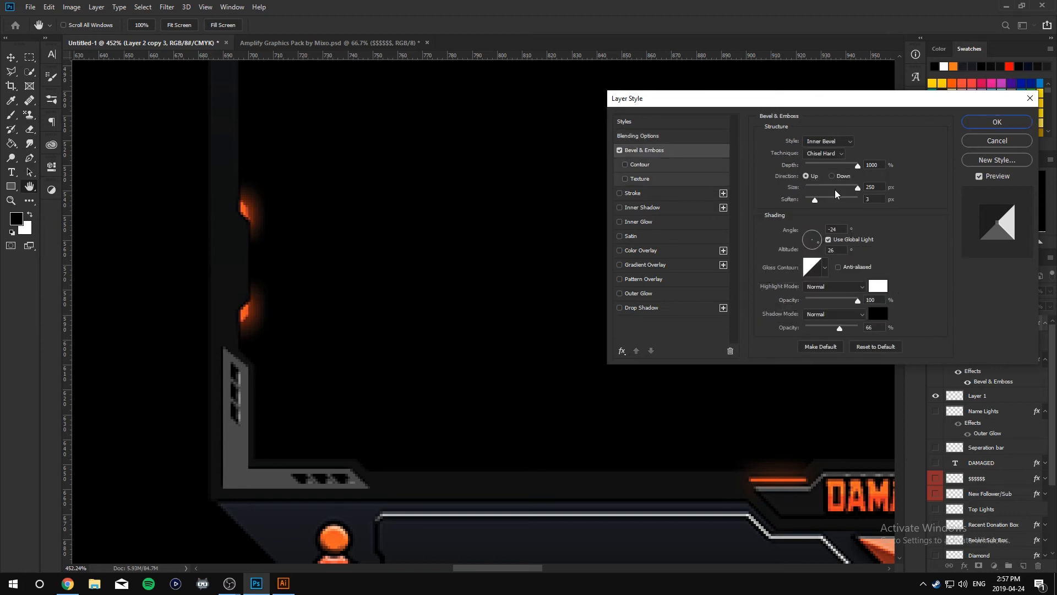
click(828, 240)
drag(814, 238, 816, 249)
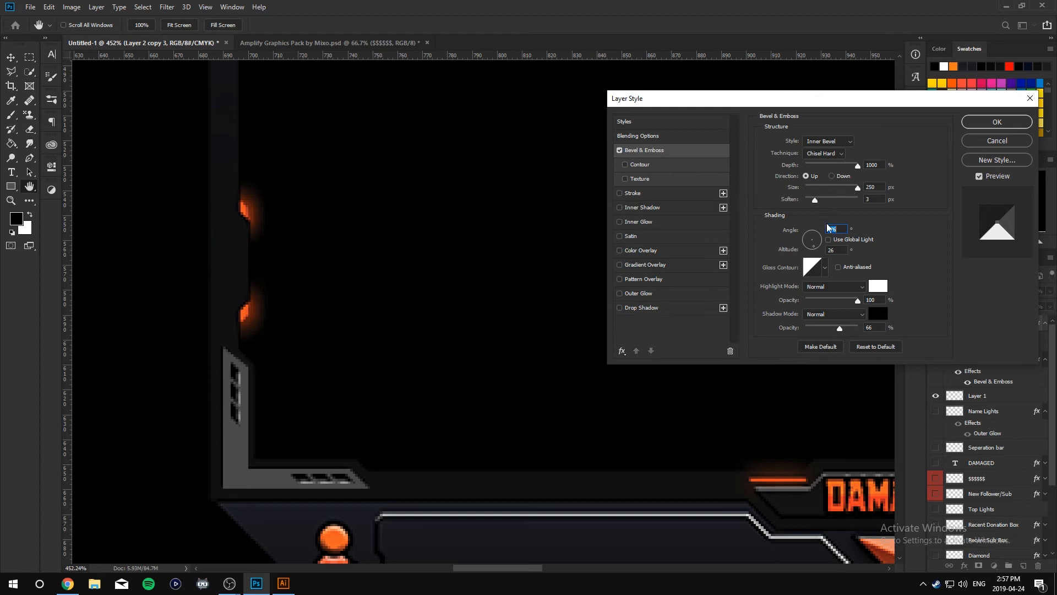
drag(815, 200, 822, 198)
click(970, 124)
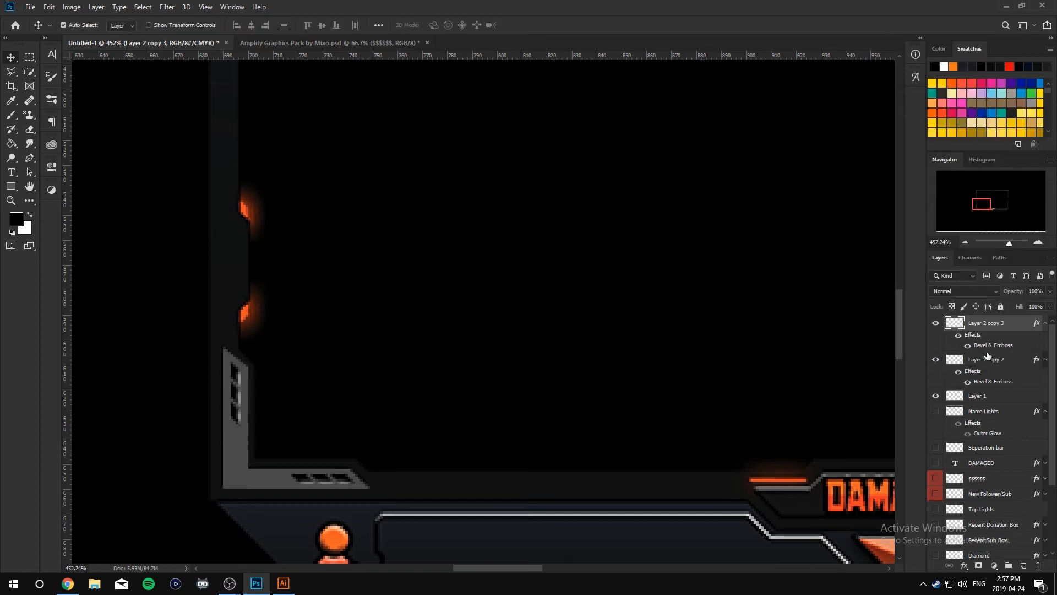
Enable a Bevel & Emboss effect on the grey bracket layer, Layer 1.
click(983, 396)
click(935, 397)
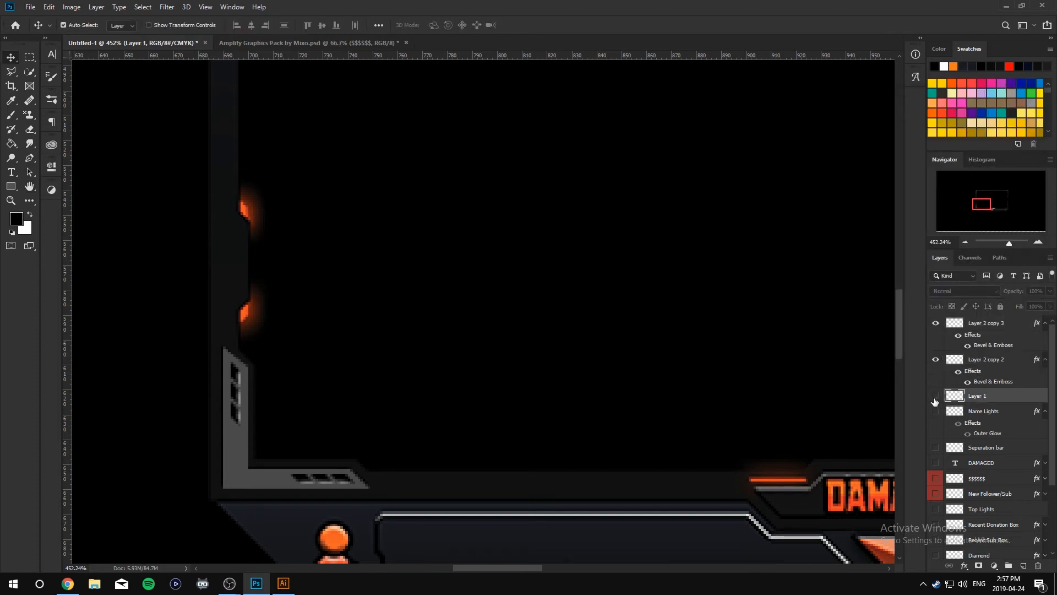
click(936, 400)
click(936, 399)
right_click(980, 396)
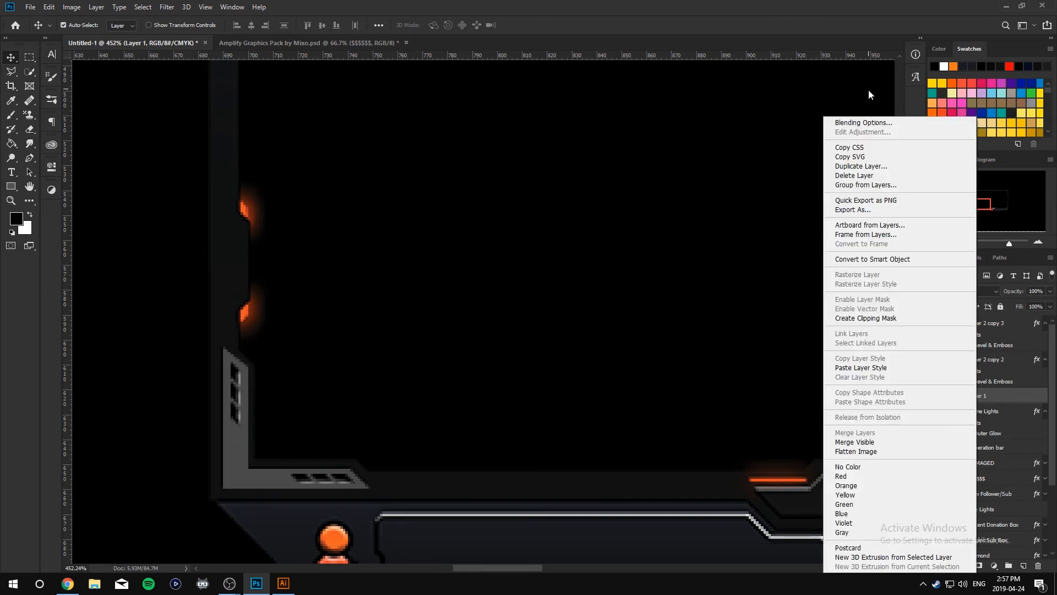
click(864, 122)
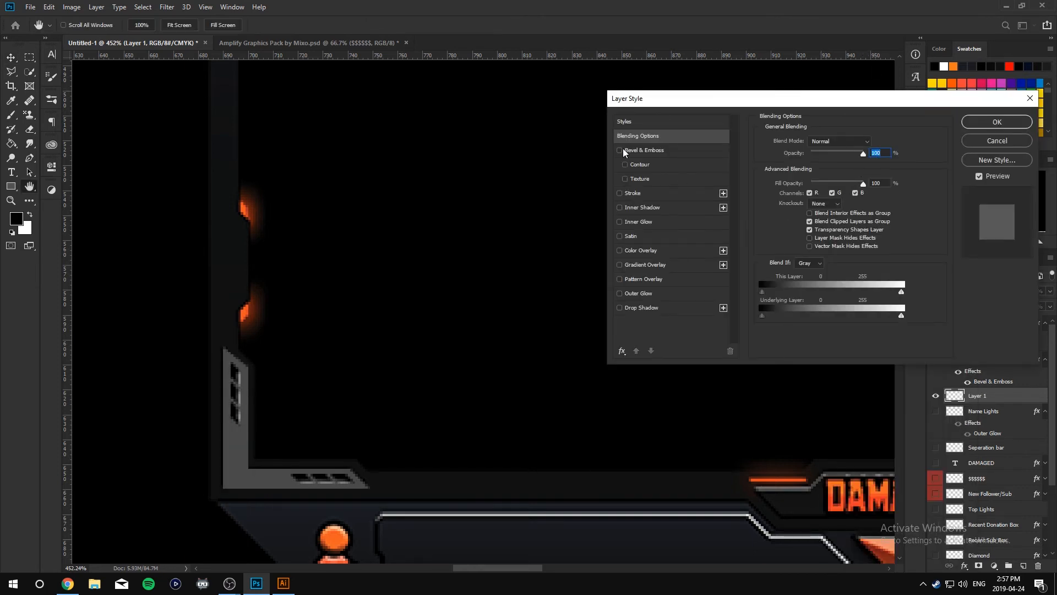
click(620, 151)
click(644, 151)
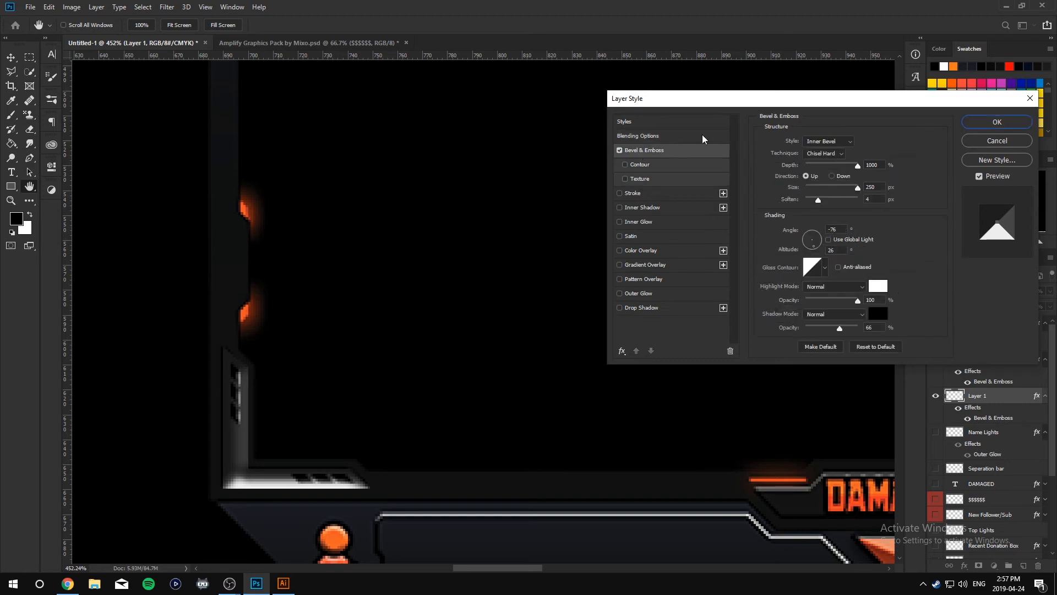
Try an Outer Bevel on Layer 1 with 1000% depth and 2 px size, and switch Bevel & Emboss off.
click(807, 188)
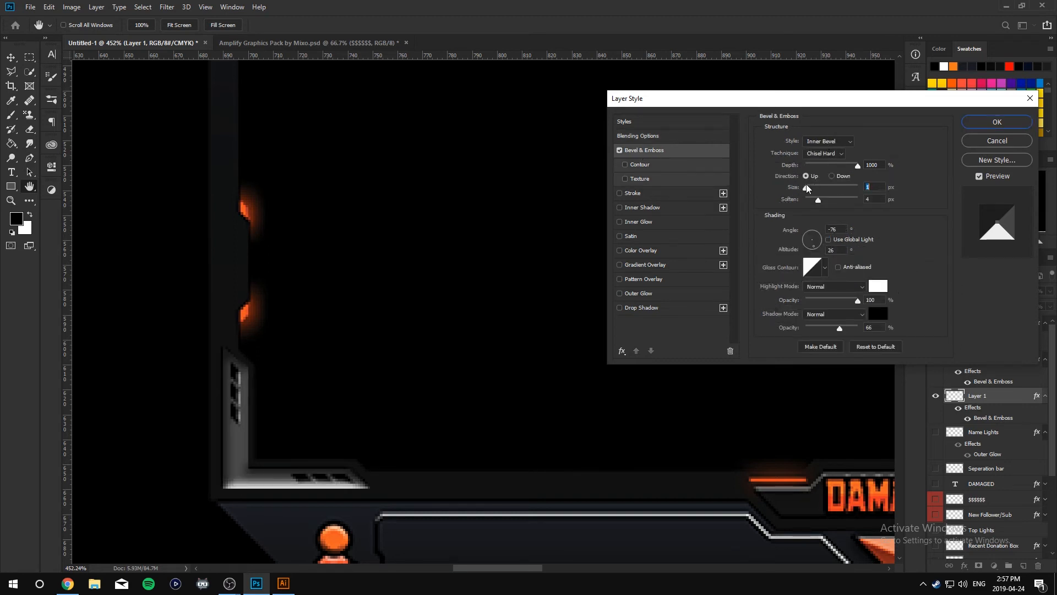
drag(807, 188, 819, 169)
click(821, 157)
click(825, 161)
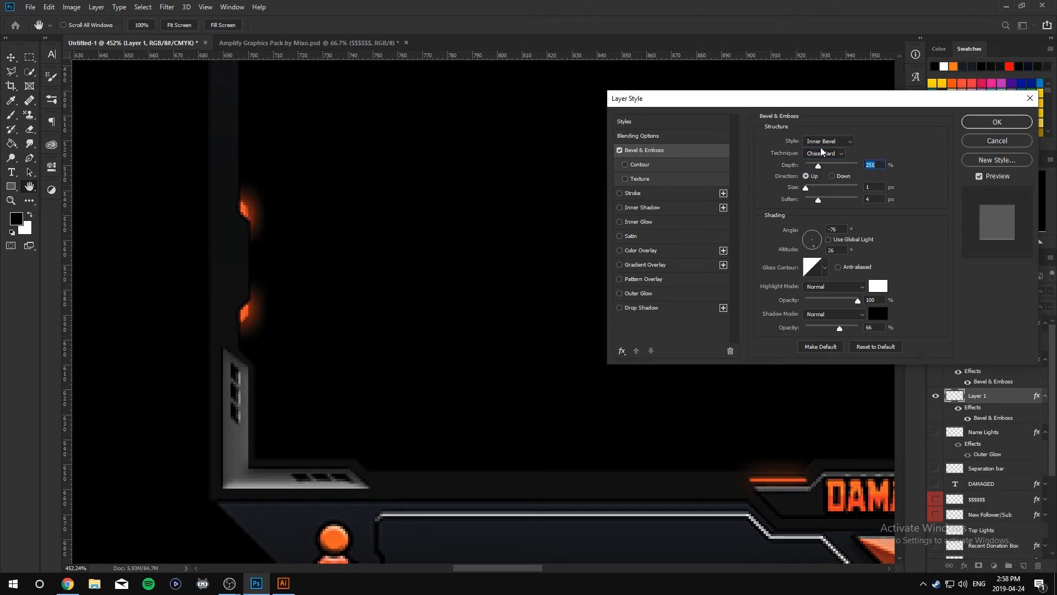
click(823, 142)
click(822, 153)
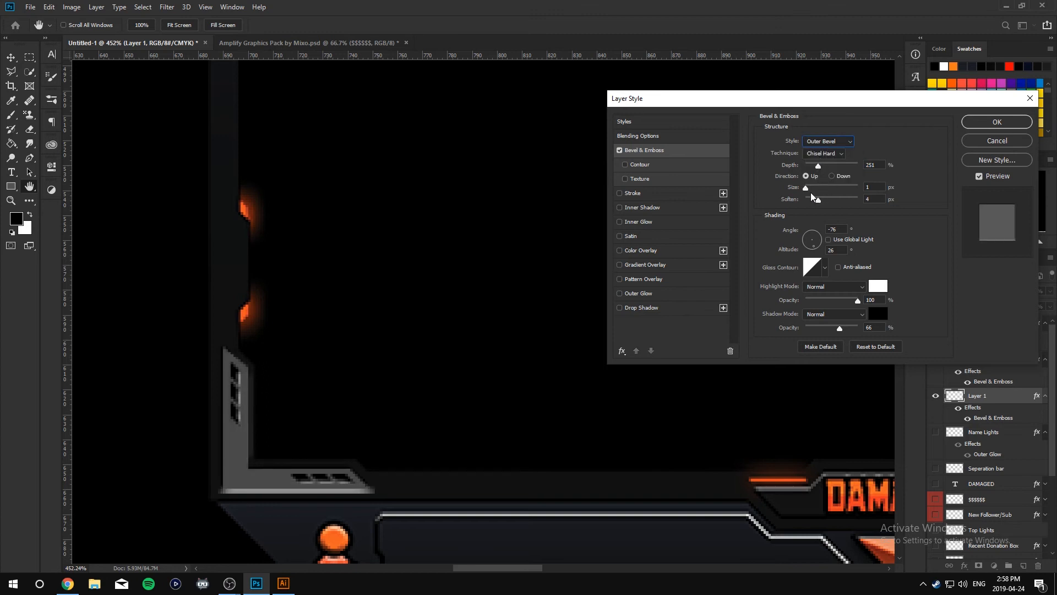
mouse_move(808, 189)
mouse_down()
mouse_move(822, 166)
mouse_move(808, 189)
mouse_up()
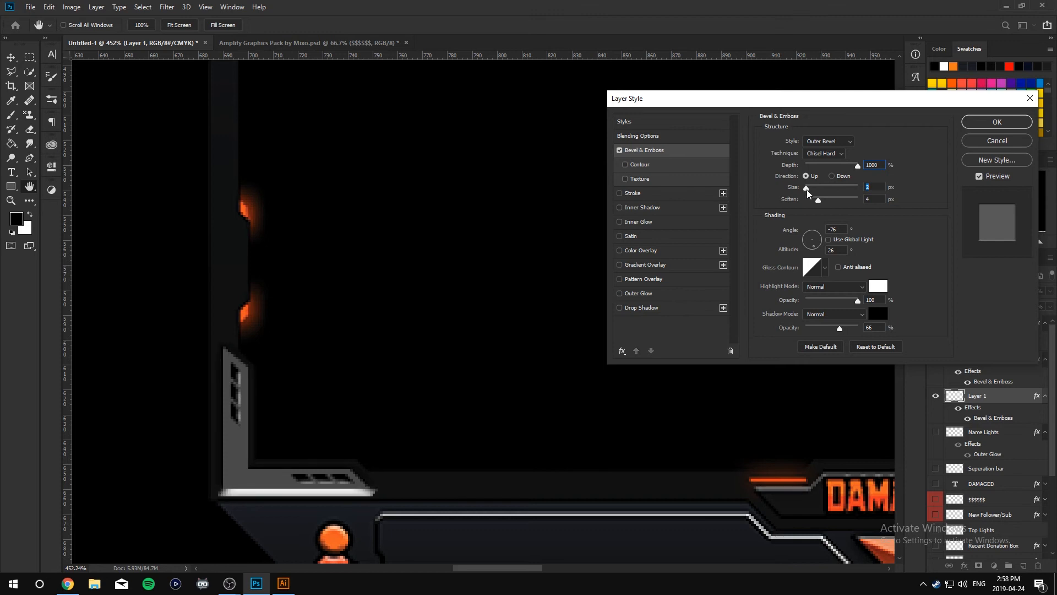
click(619, 150)
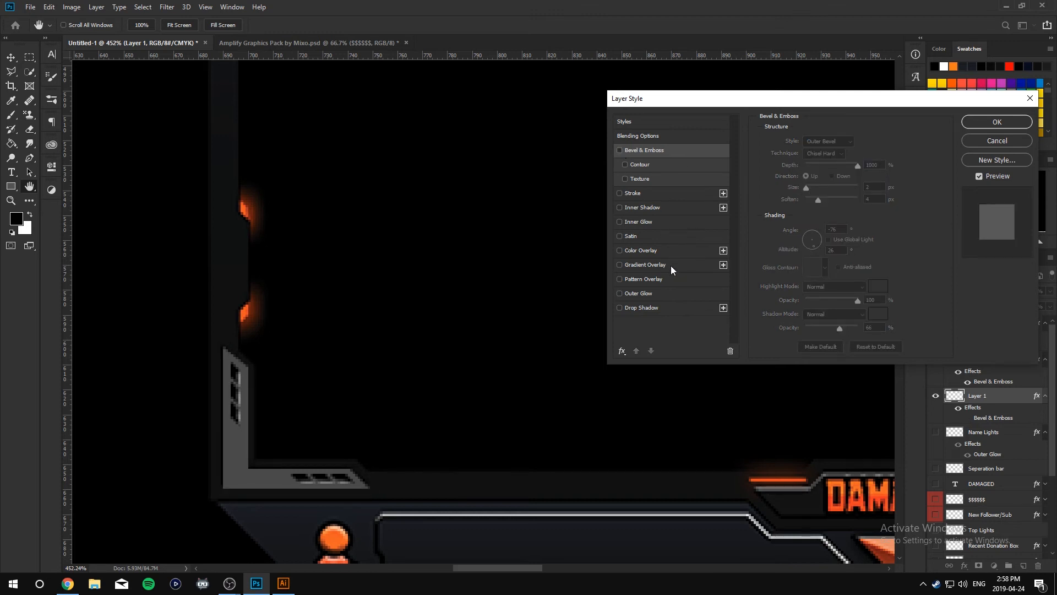
Add a Gradient Overlay to Layer 1 and open its gradient for editing, keeping the corner bracket in view.
click(619, 264)
click(640, 265)
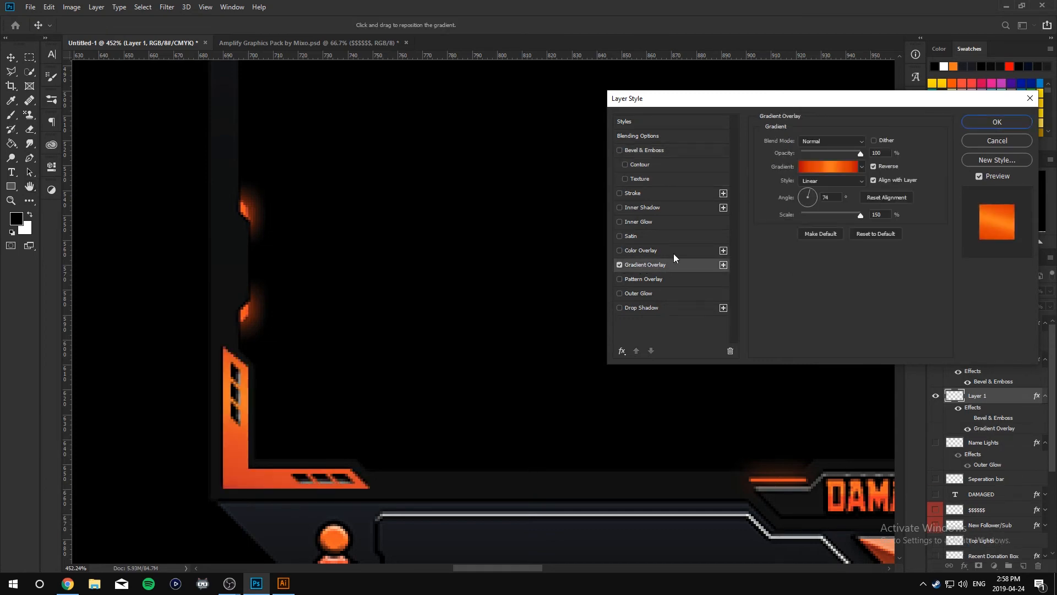
click(812, 167)
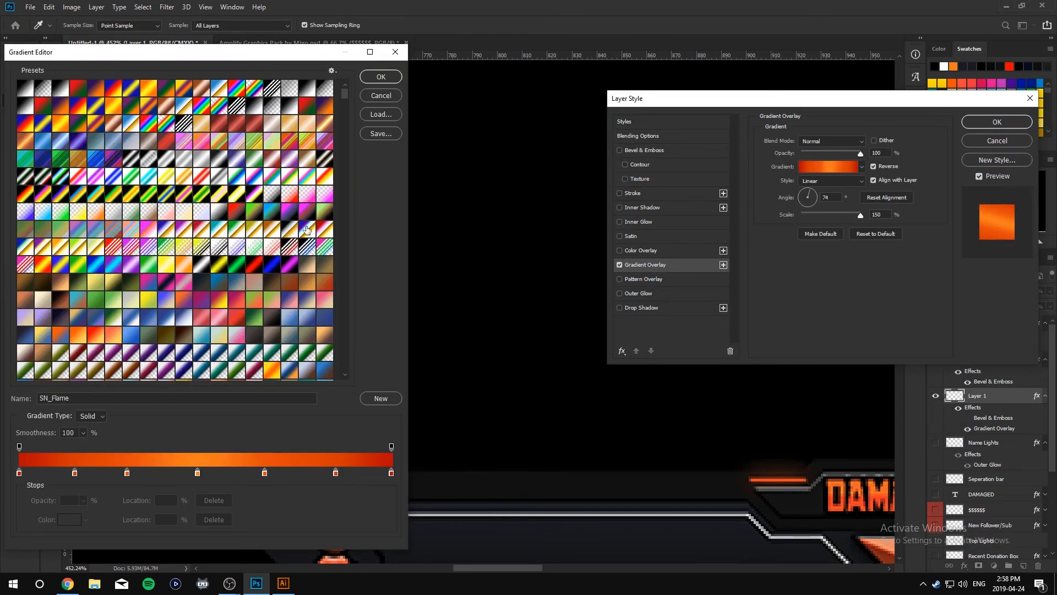
drag(296, 47, 764, 45)
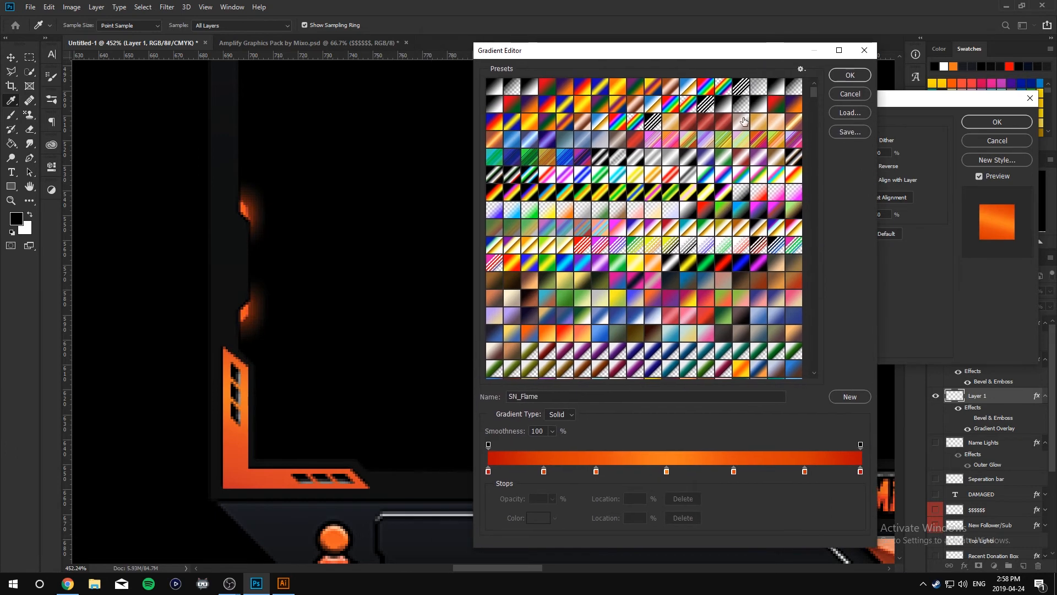
Try brown, gold and green gradient presets on the corner bracket, including ES Emerald Dragon 09.
drag(815, 91, 817, 121)
click(615, 185)
click(600, 175)
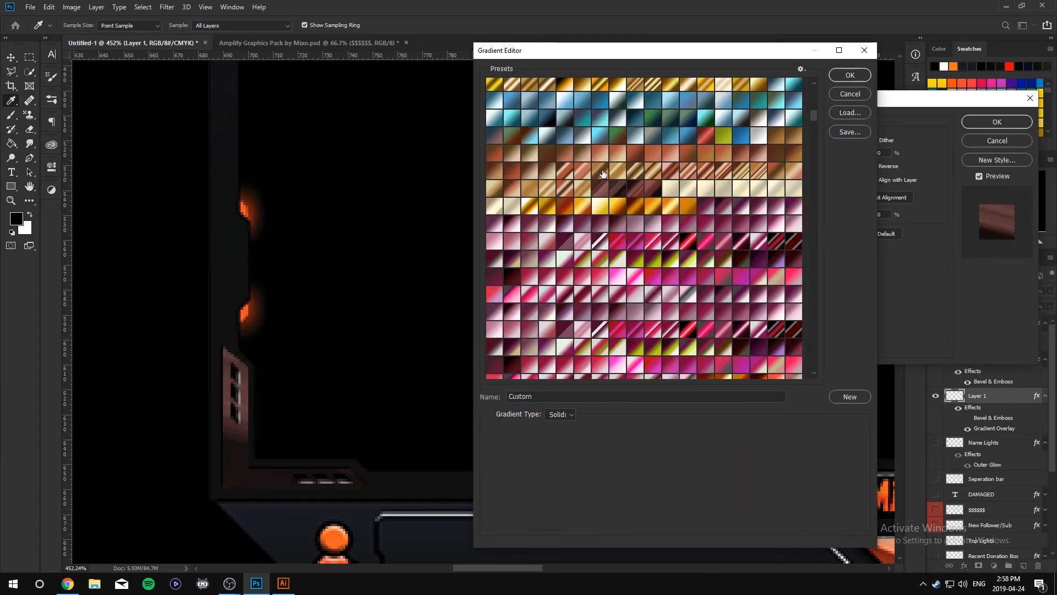
scroll(650, 254, down, 5)
scroll(633, 292, down, 10)
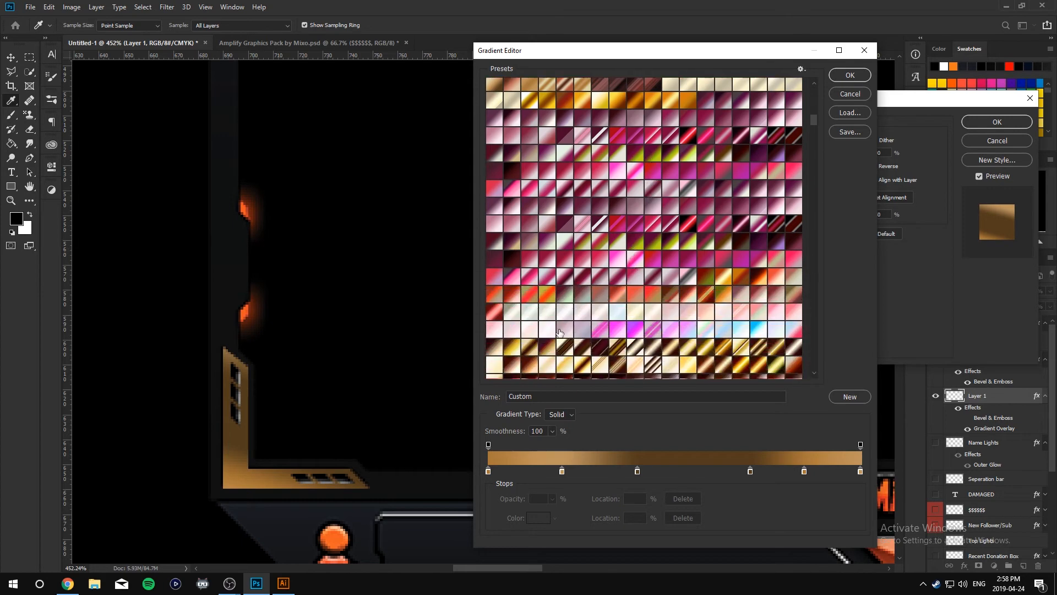
click(516, 343)
click(530, 337)
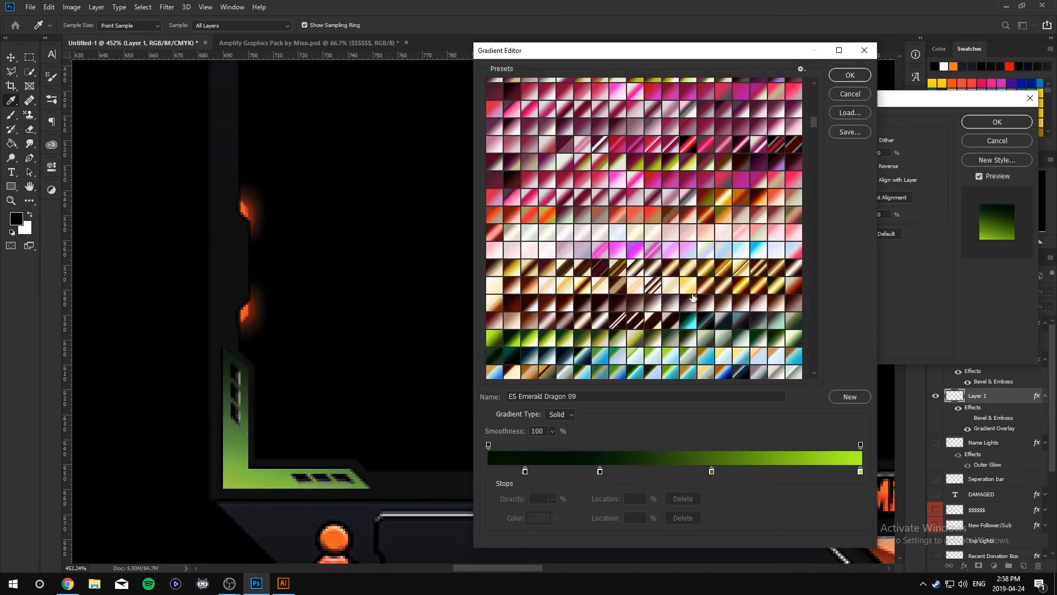
Try several dark grey and black gradient presets on the corner bracket, including glossblack1 and Customhh.
drag(814, 120, 817, 167)
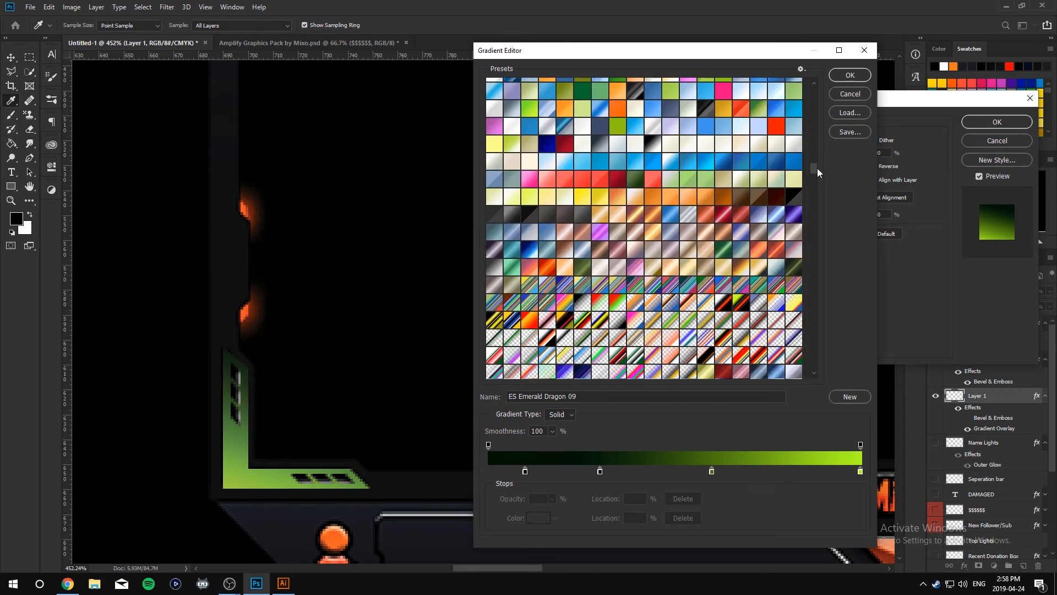
click(512, 221)
click(534, 219)
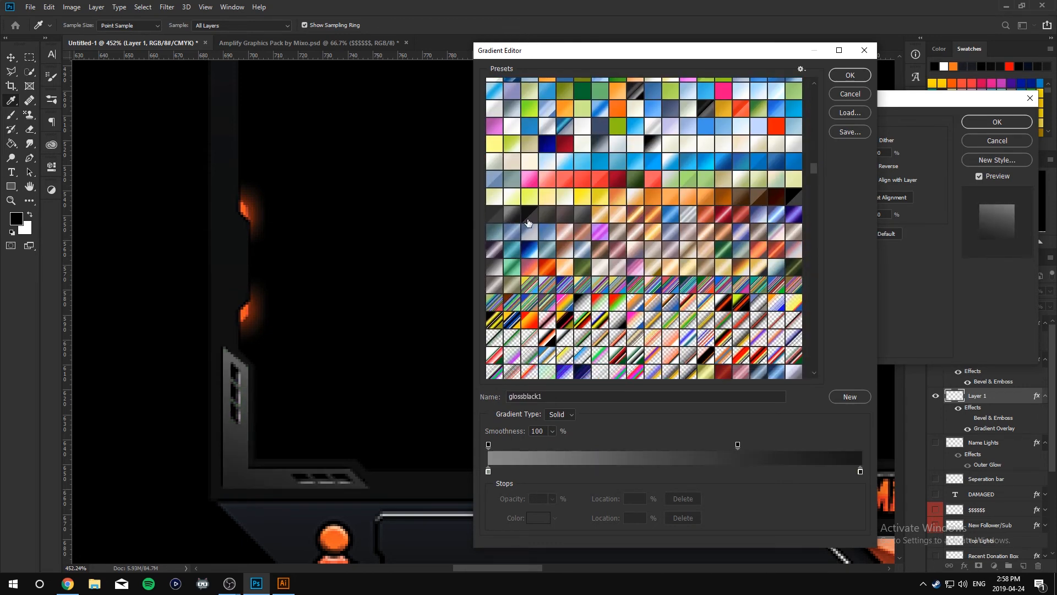
click(571, 219)
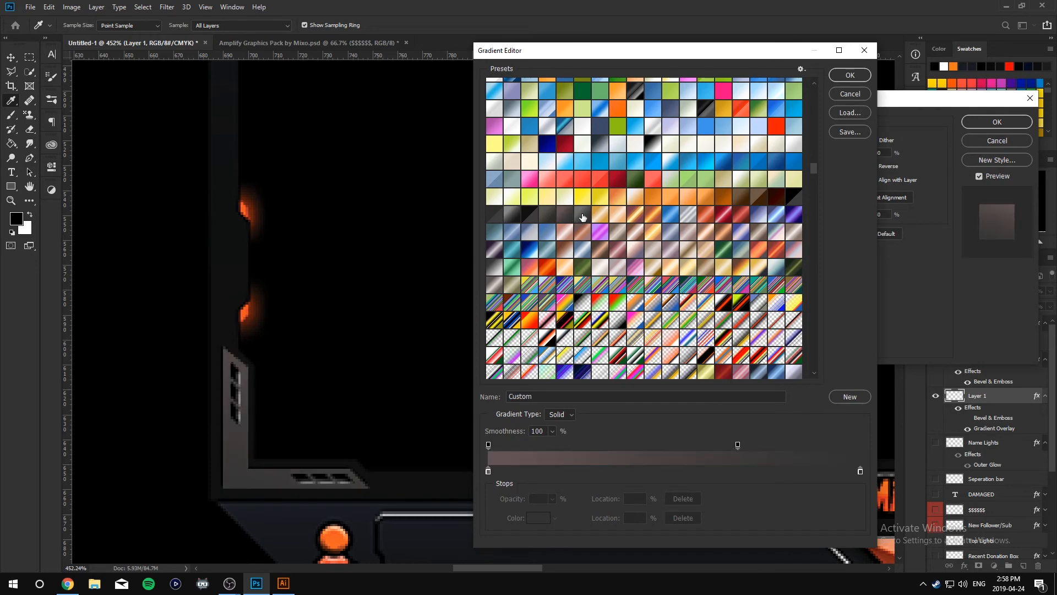
click(583, 219)
click(800, 199)
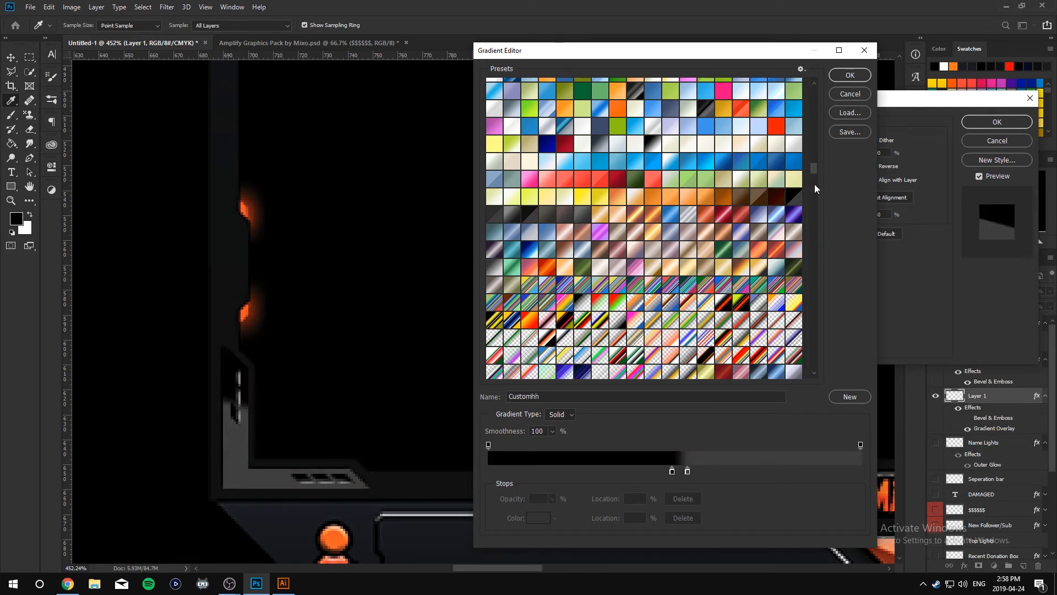
Apply the Steel Ball Barring gradient preset to Layer 1's overlay and accept the layer style.
drag(814, 167, 824, 262)
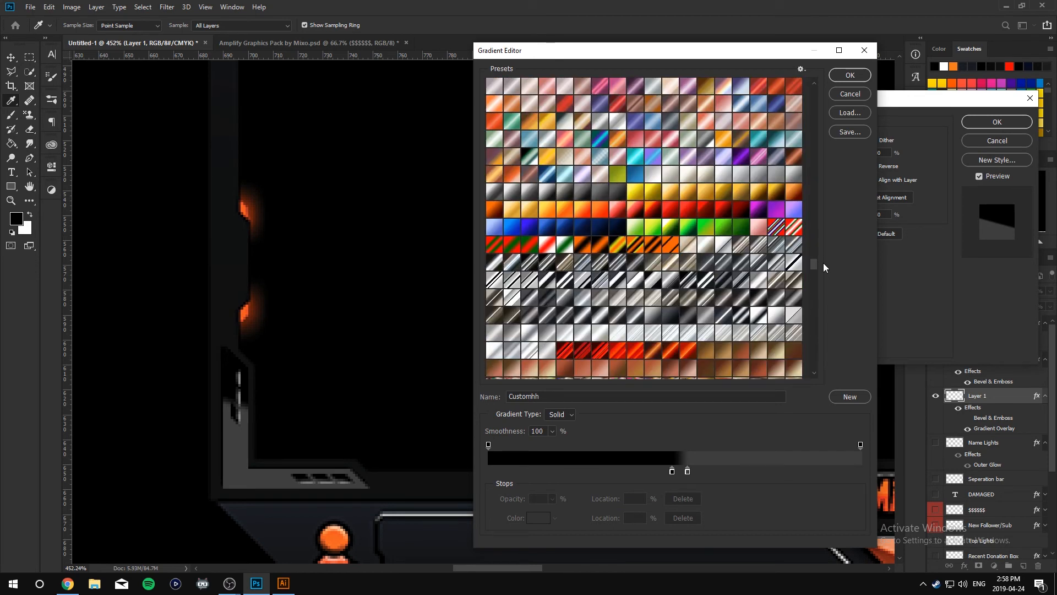
click(598, 197)
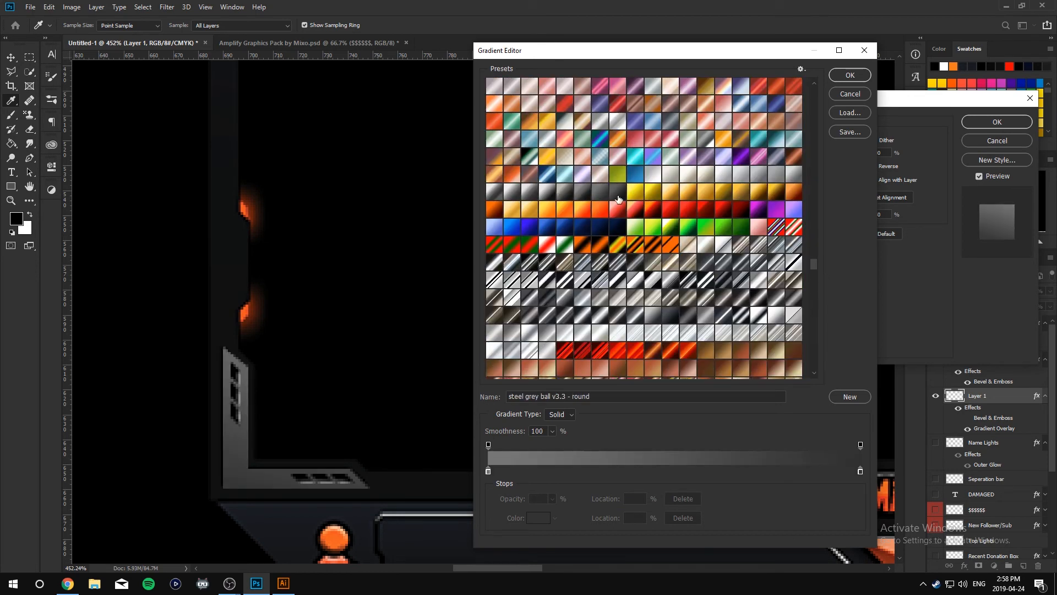
click(552, 198)
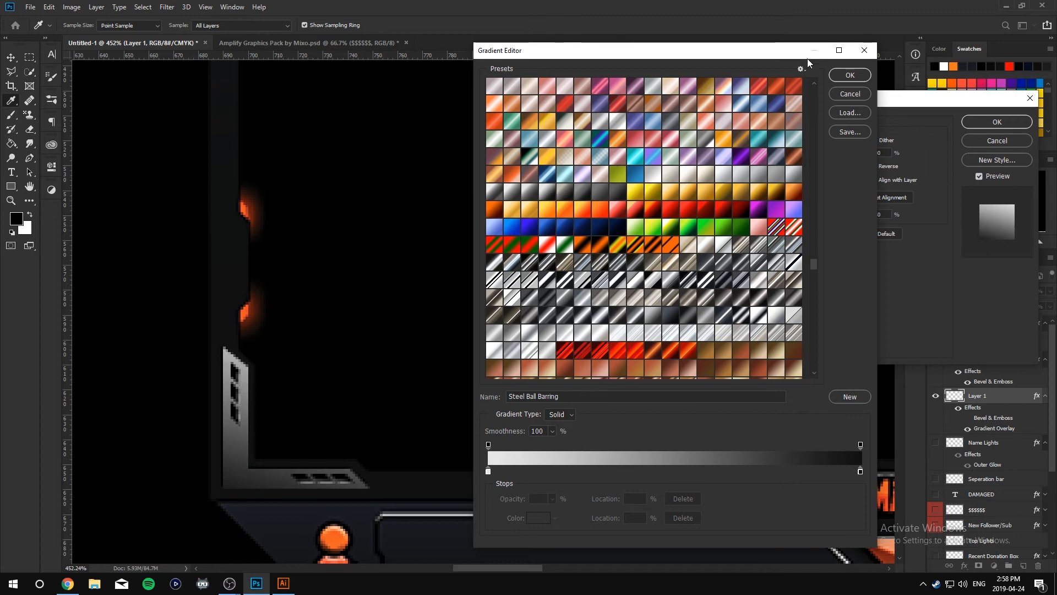
click(838, 77)
click(995, 123)
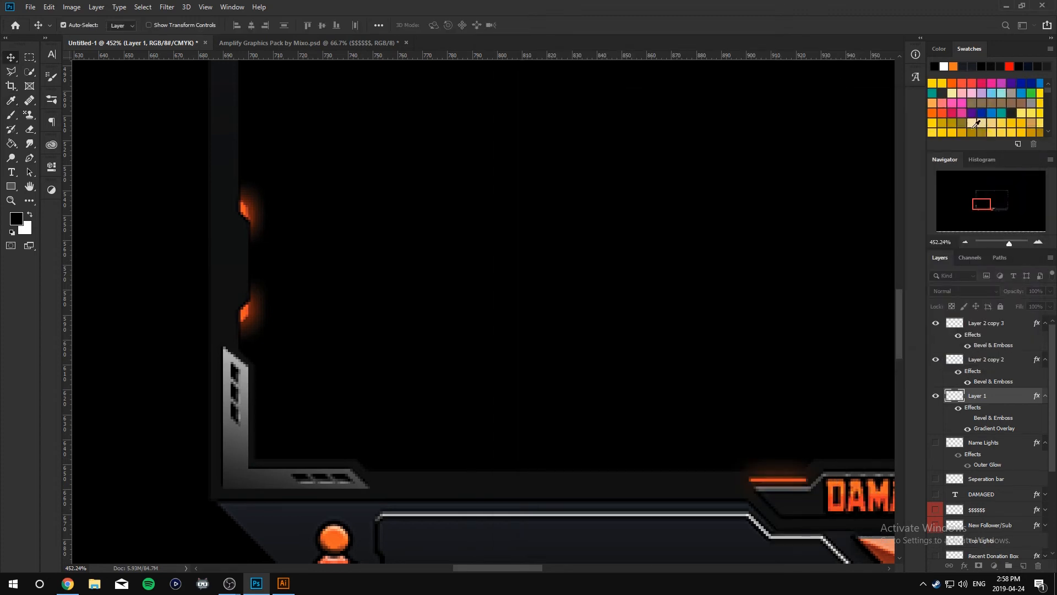
Add a 1 px black outside Stroke and a Drop Shadow with 2 px distance to Layer 1.
double_click(972, 412)
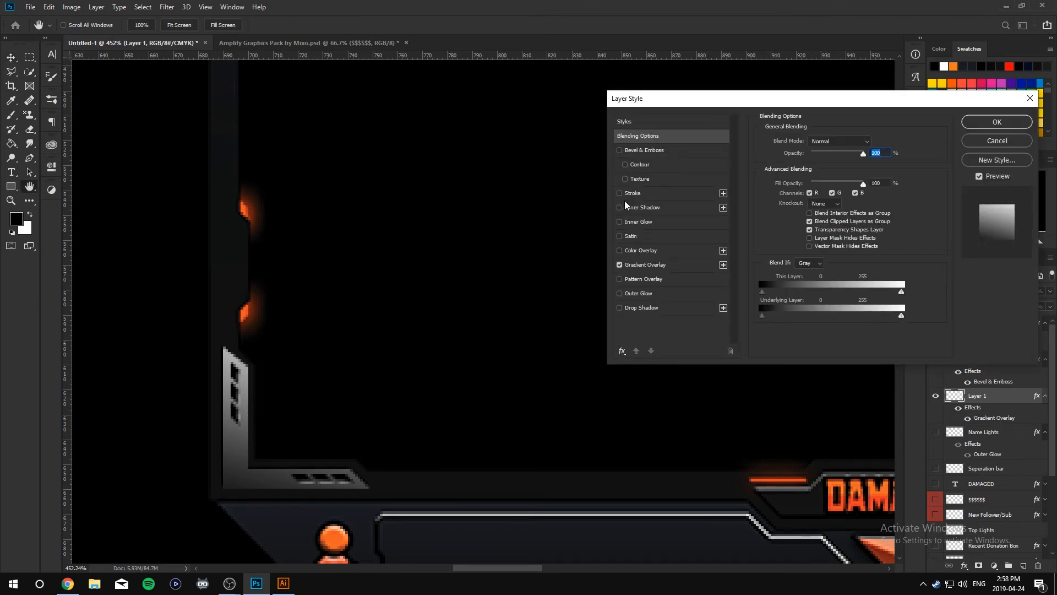
click(628, 193)
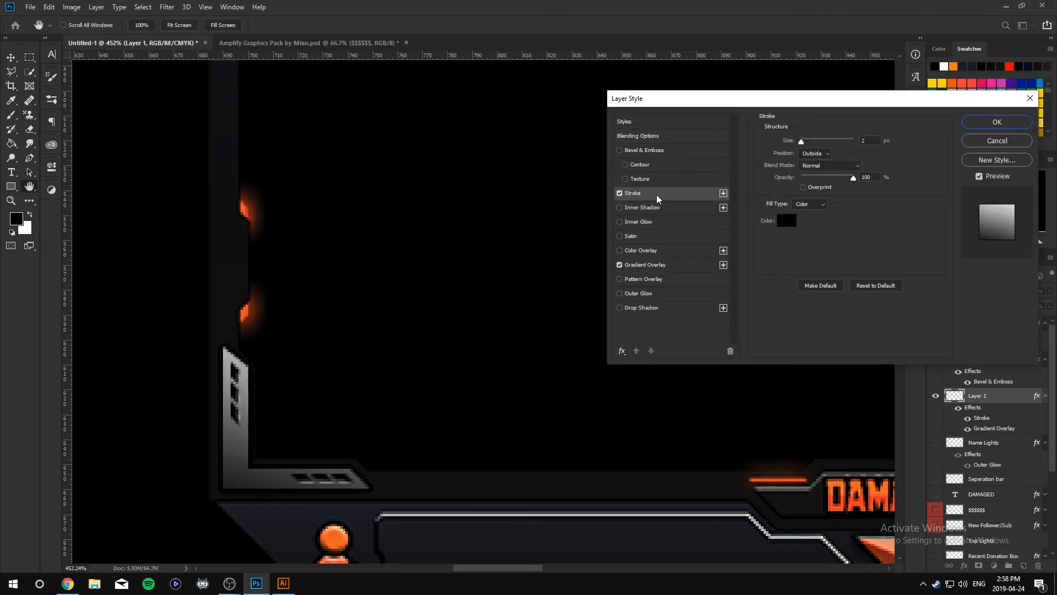
drag(800, 142, 799, 142)
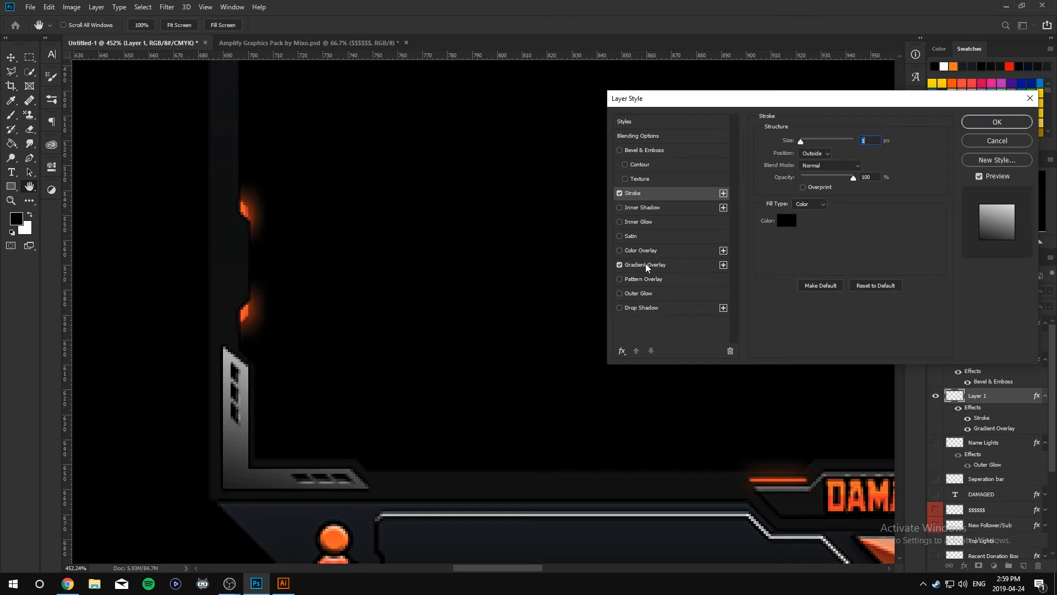
click(663, 310)
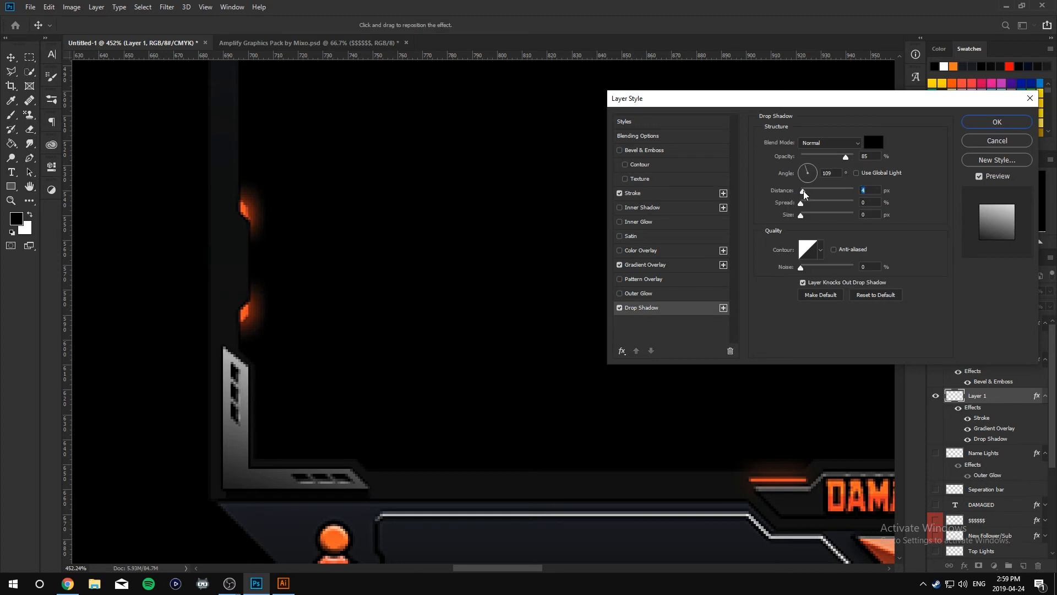
drag(804, 193, 802, 193)
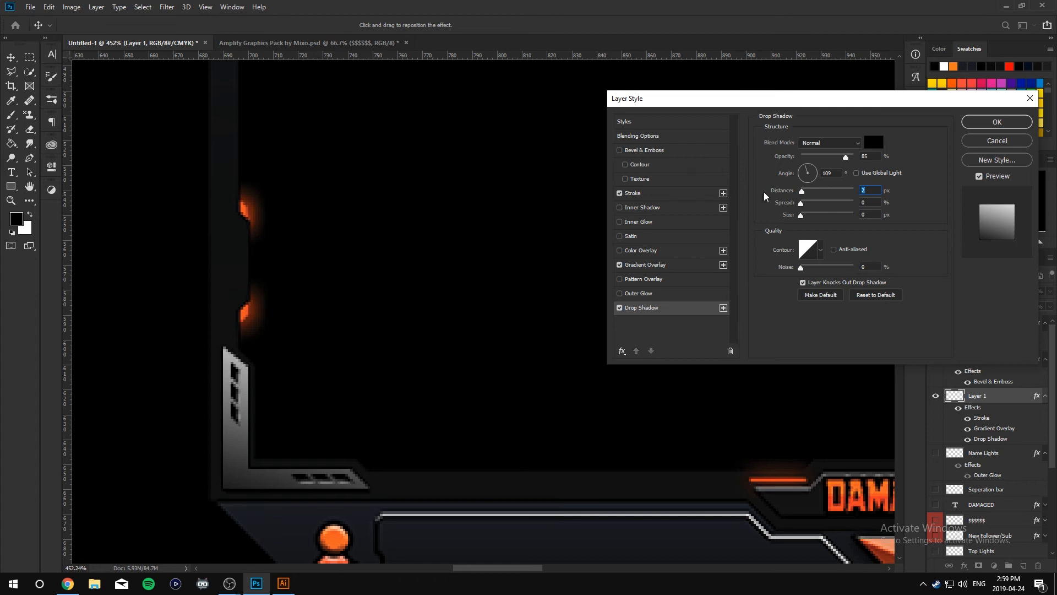
Enable Bevel & Emboss on Layer 1 with the Emboss style, Chisel Hard technique and 0 px soften.
click(619, 149)
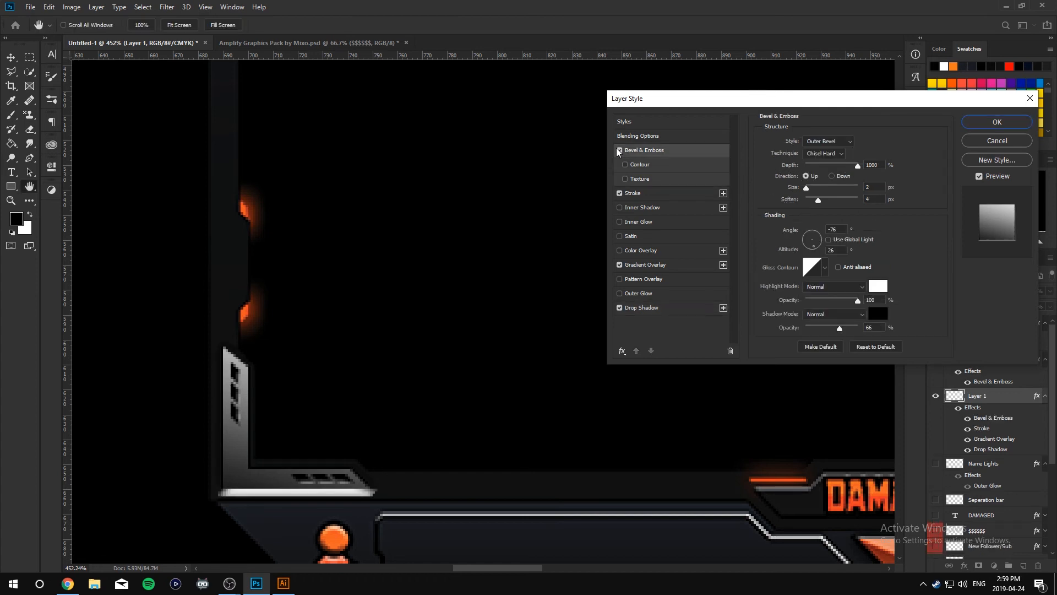
click(823, 154)
click(821, 170)
click(828, 141)
click(826, 167)
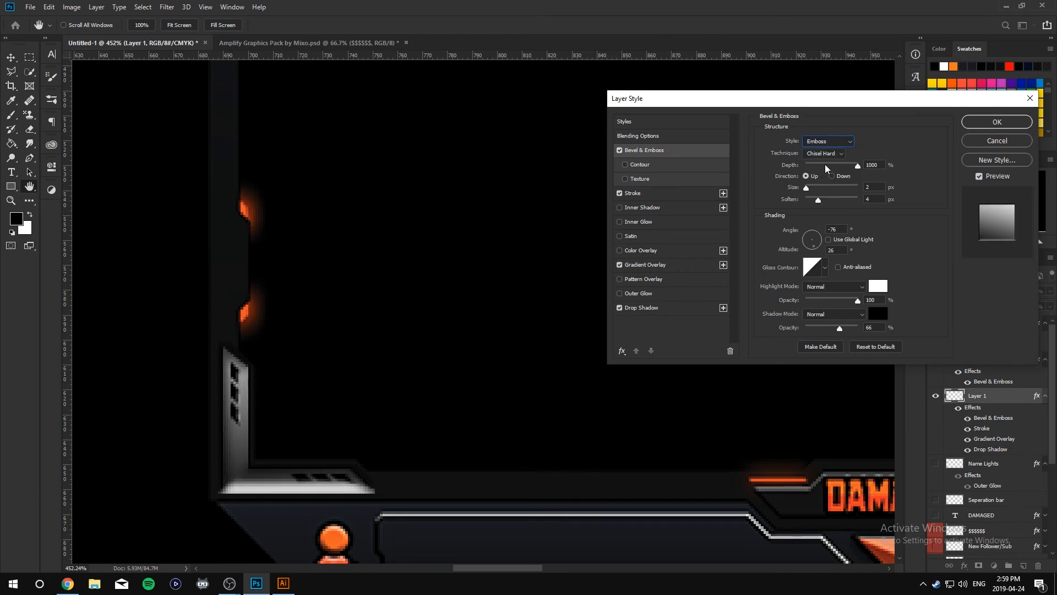
drag(819, 200, 736, 194)
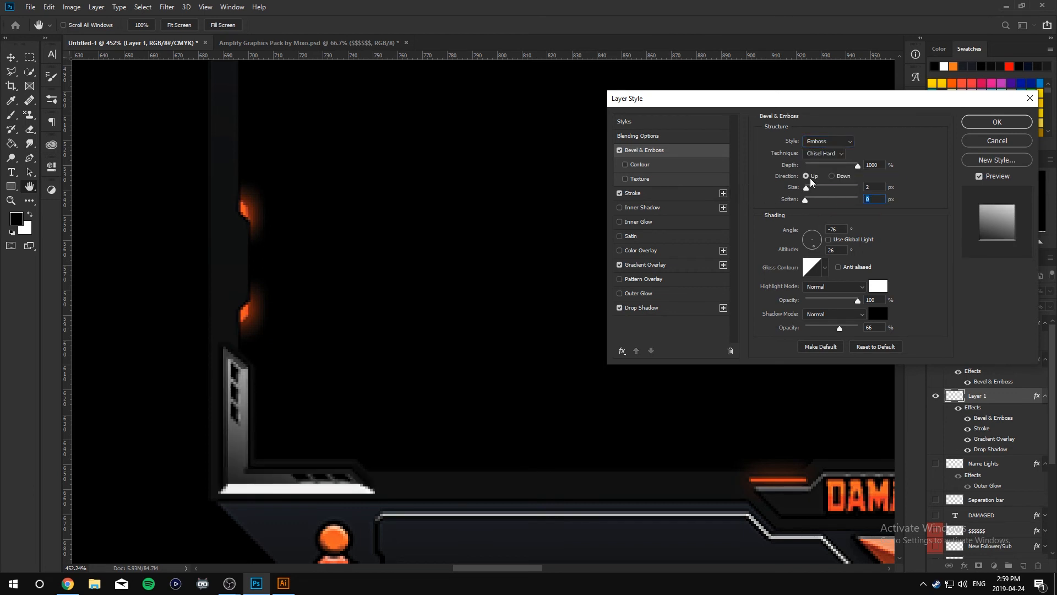
Set the bracket's bevel size to 1 px, highlight opacity to 24% and shadow opacity to about 44%, and accept the style.
drag(809, 190, 884, 171)
drag(858, 303, 818, 295)
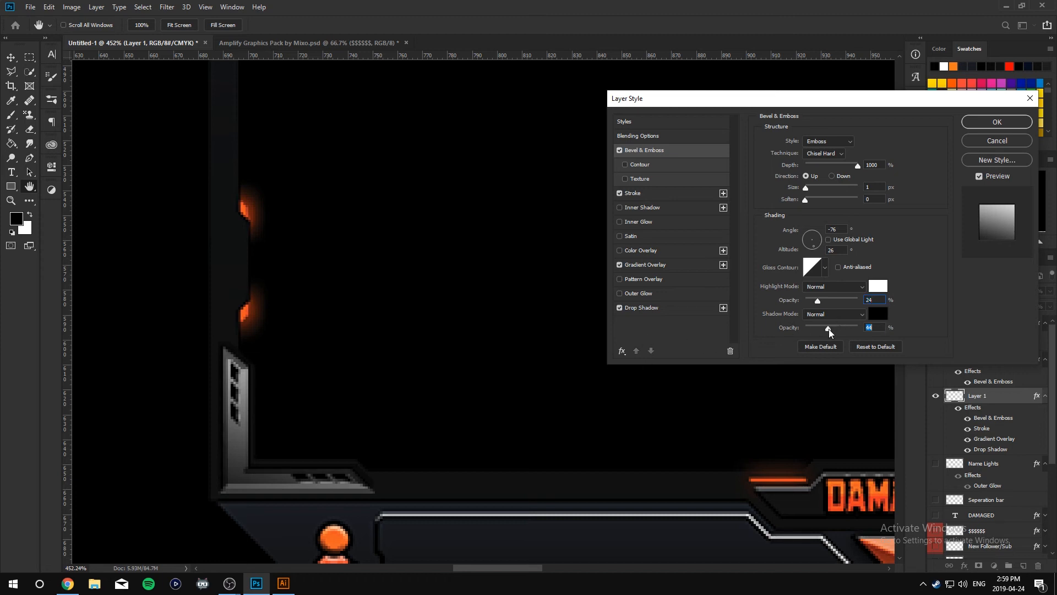
click(995, 123)
Examine the styled lower corner bracket against the upper bracket and the rest of the reference frame.
scroll(507, 323, down, 5)
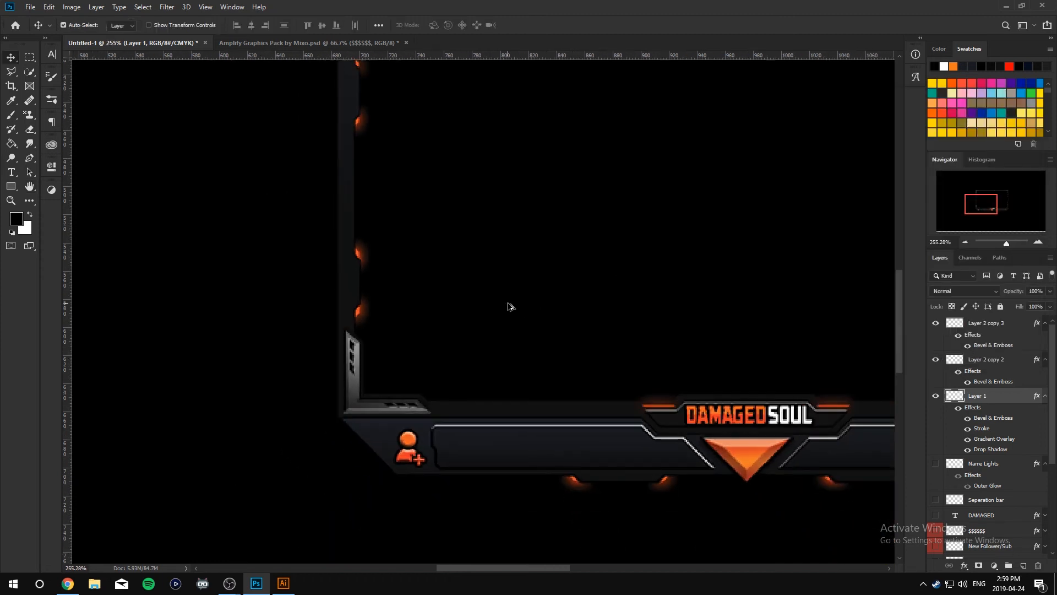
scroll(588, 349, up, 1)
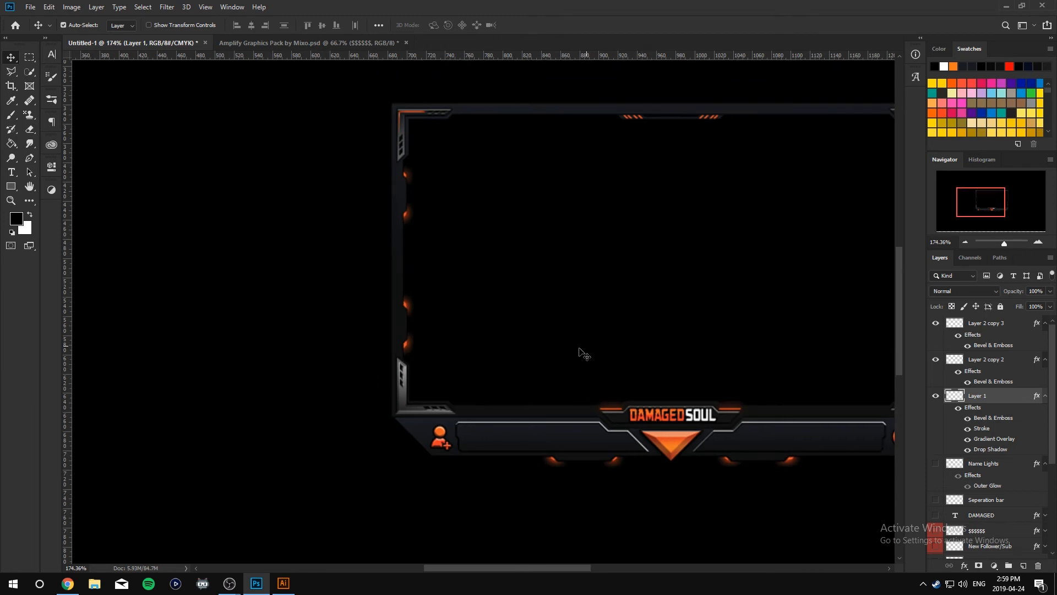
scroll(514, 362, up, 1)
scroll(518, 362, up, 1)
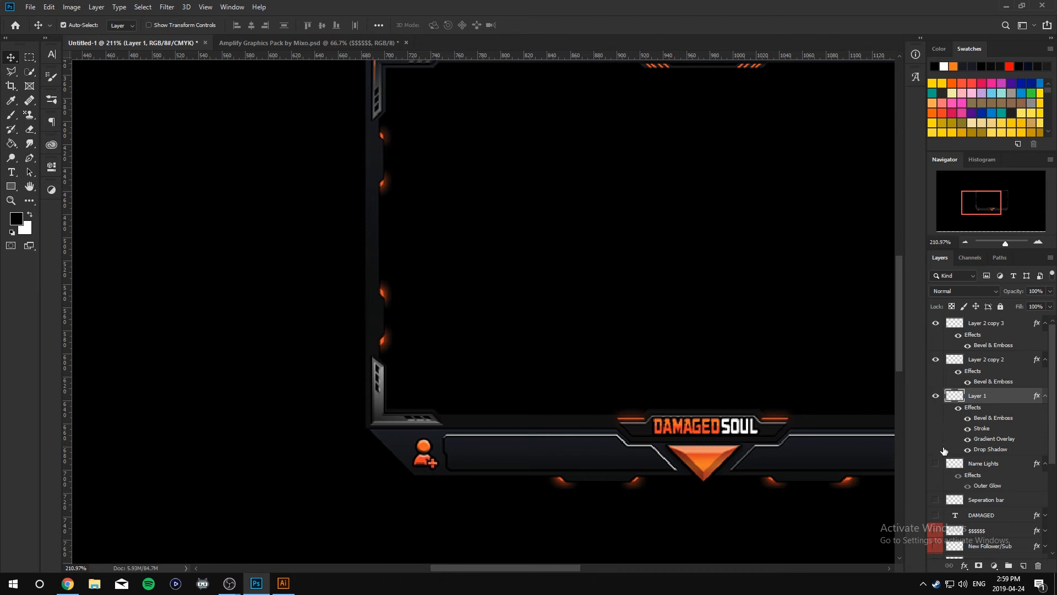
click(936, 464)
scroll(957, 509, down, 3)
scroll(390, 347, up, 7)
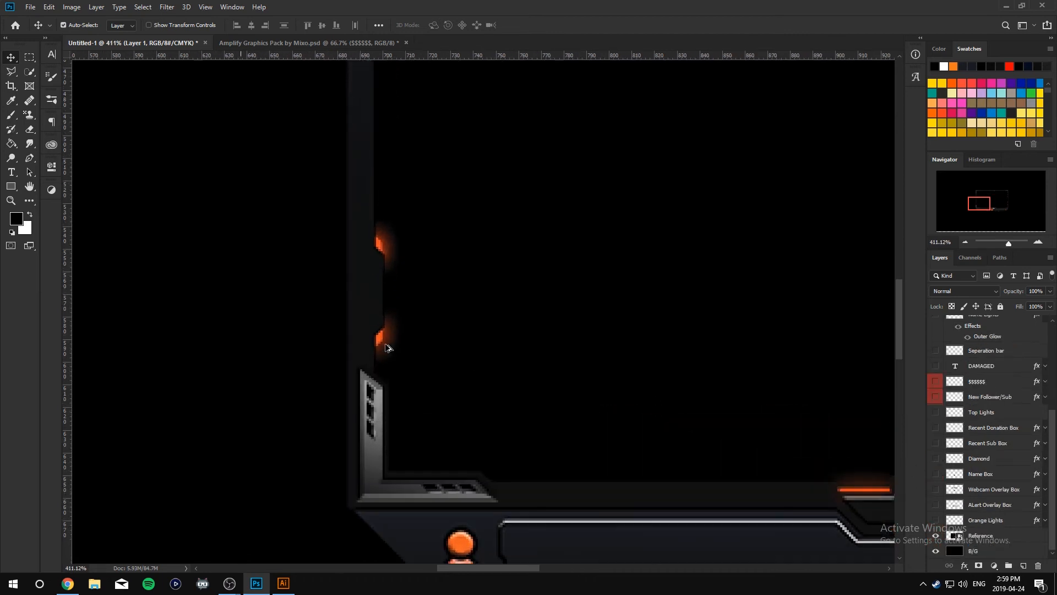
scroll(522, 388, down, 5)
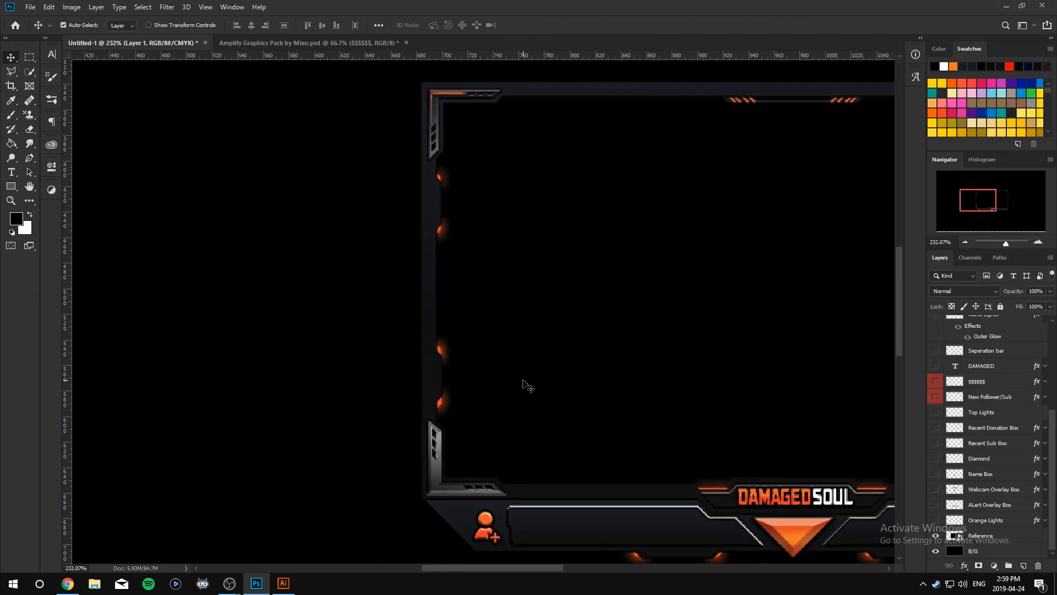
scroll(526, 384, up, 5)
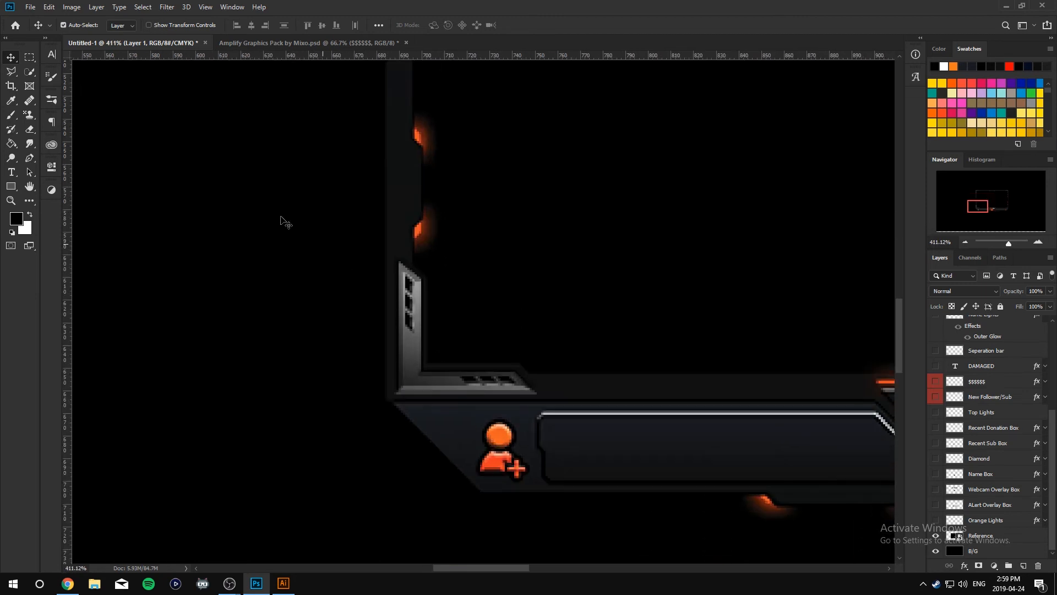
Add a new empty layer above Layer 2 copy 3 for a corner accent on the bracket.
click(30, 158)
scroll(1000, 330, up, 3)
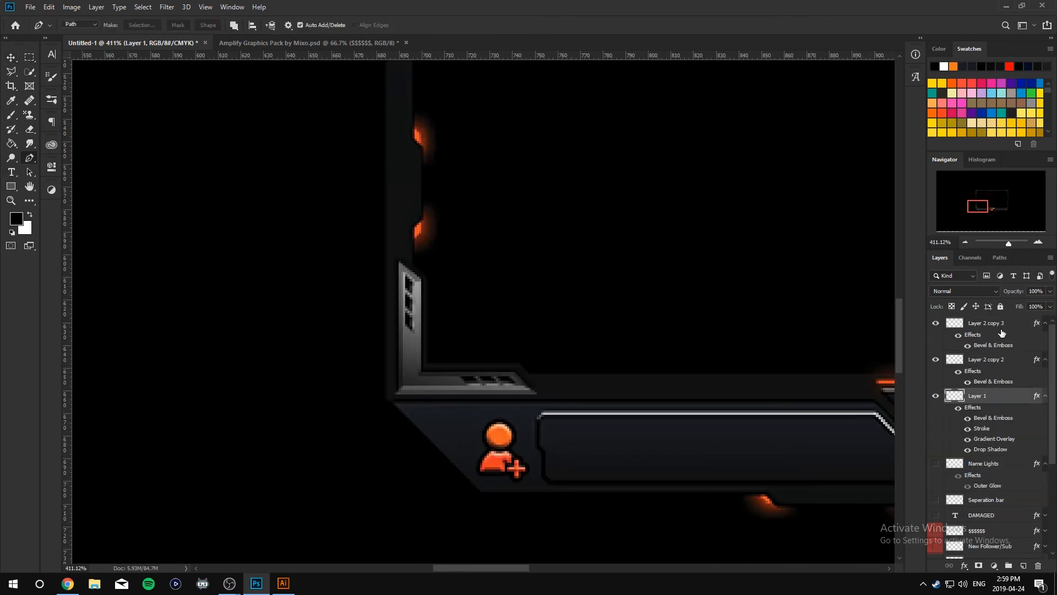
key(ctrl+slash)
click(1001, 306)
click(1001, 325)
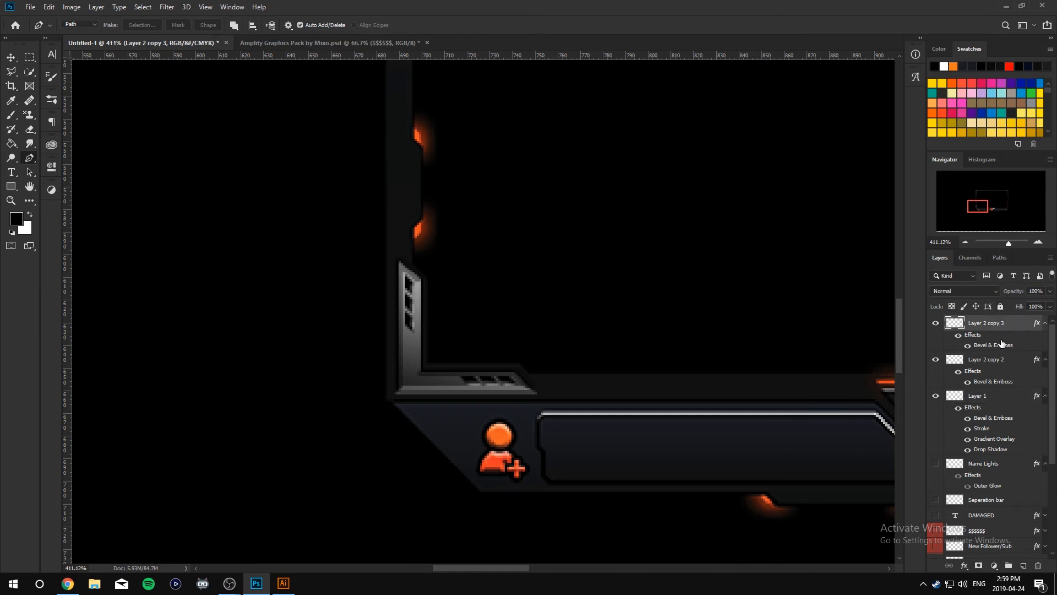
click(1026, 564)
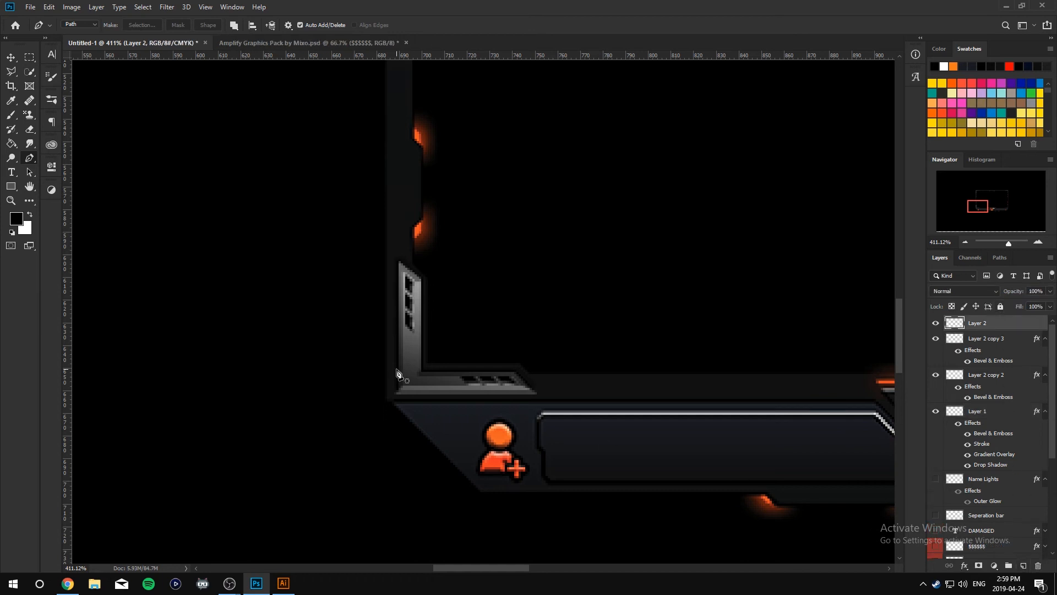
Draw a thin, closed L-shaped path tapering along both arms from the lower-left bracket's corner with the Pen tool.
click(402, 331)
click(404, 389)
scroll(442, 386, up, 2)
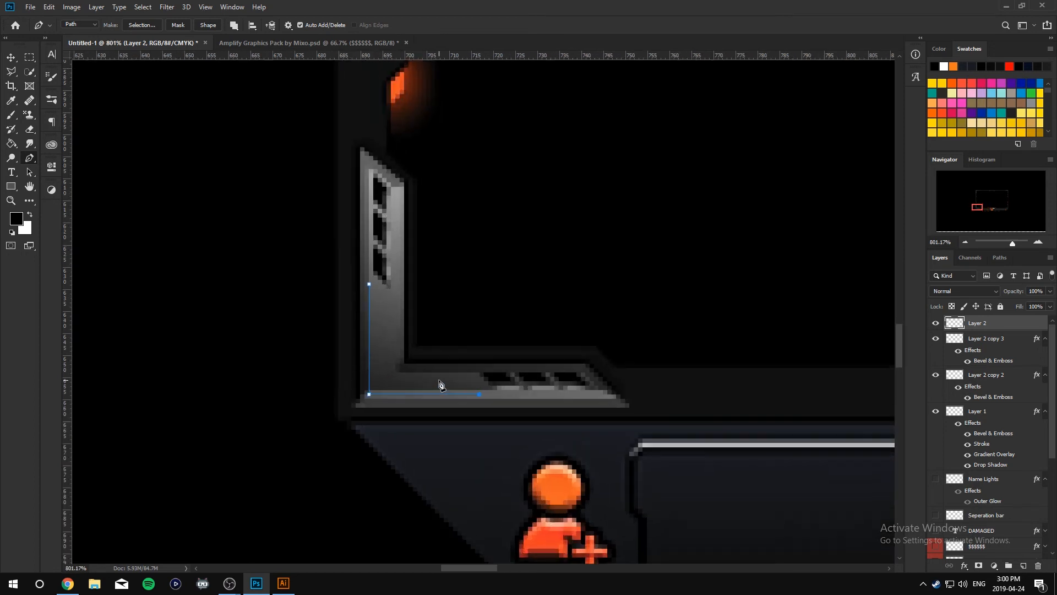
scroll(442, 385, up, 2)
click(374, 394)
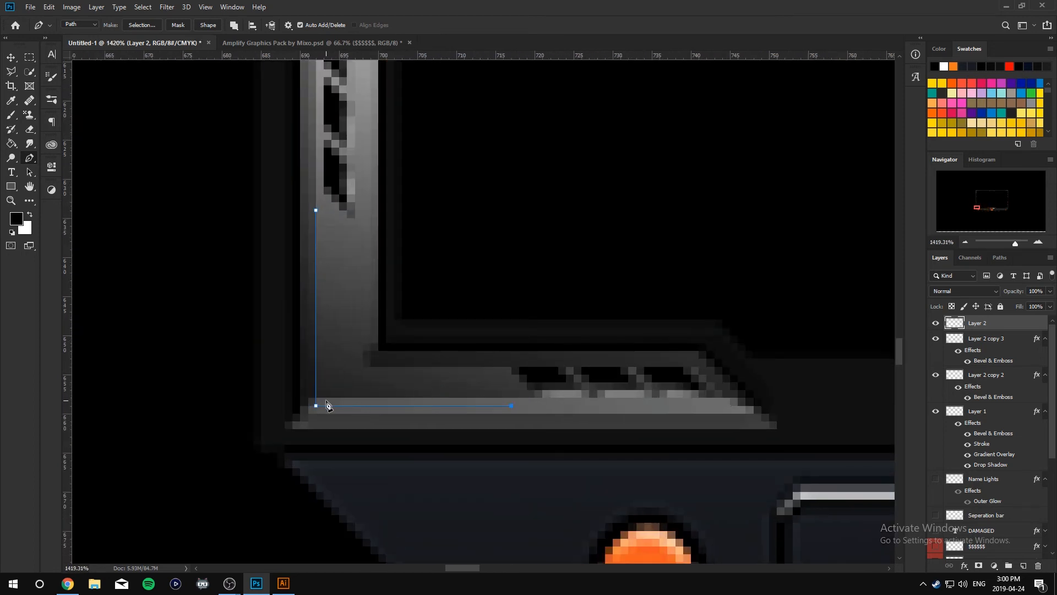
key(ctrl+z)
click(364, 405)
drag(363, 405, 339, 398)
Fill the path with a solid orange-red colour at 100% opacity and delete the path.
right_click(334, 395)
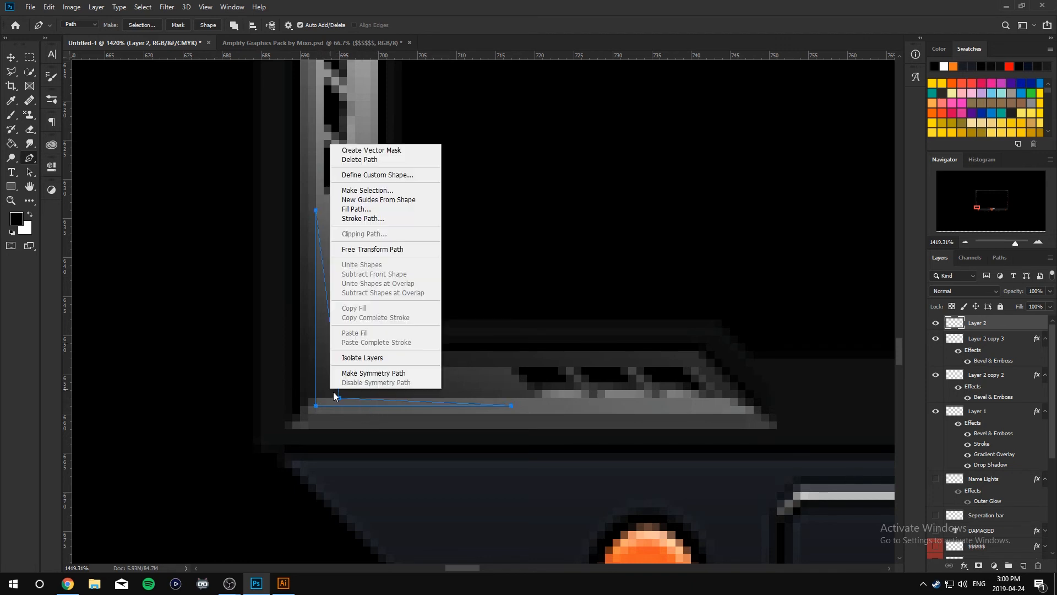
click(363, 209)
click(561, 150)
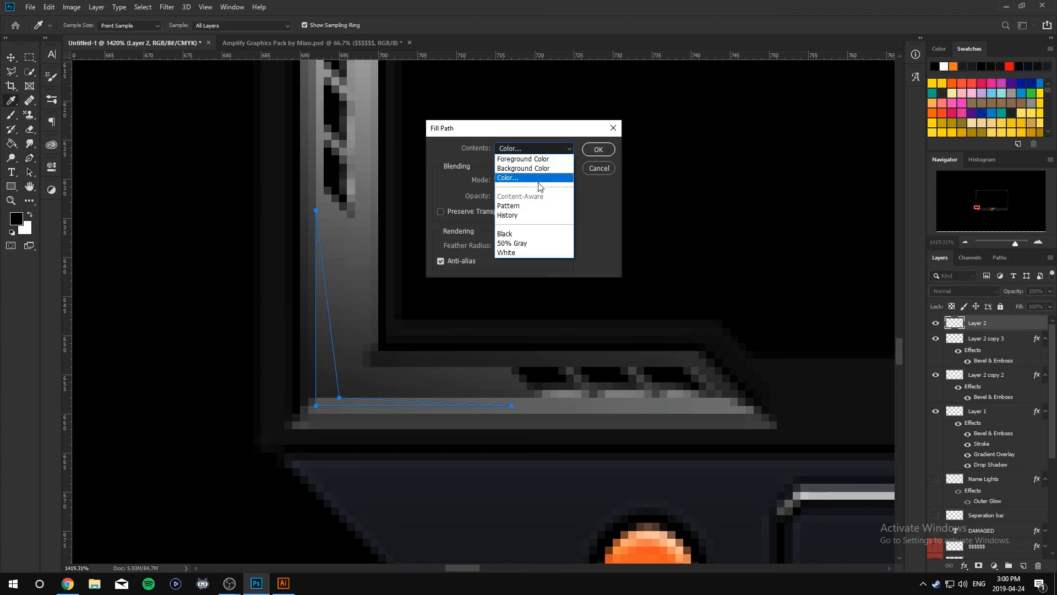
click(558, 178)
drag(887, 154, 886, 264)
drag(858, 174, 885, 106)
click(984, 127)
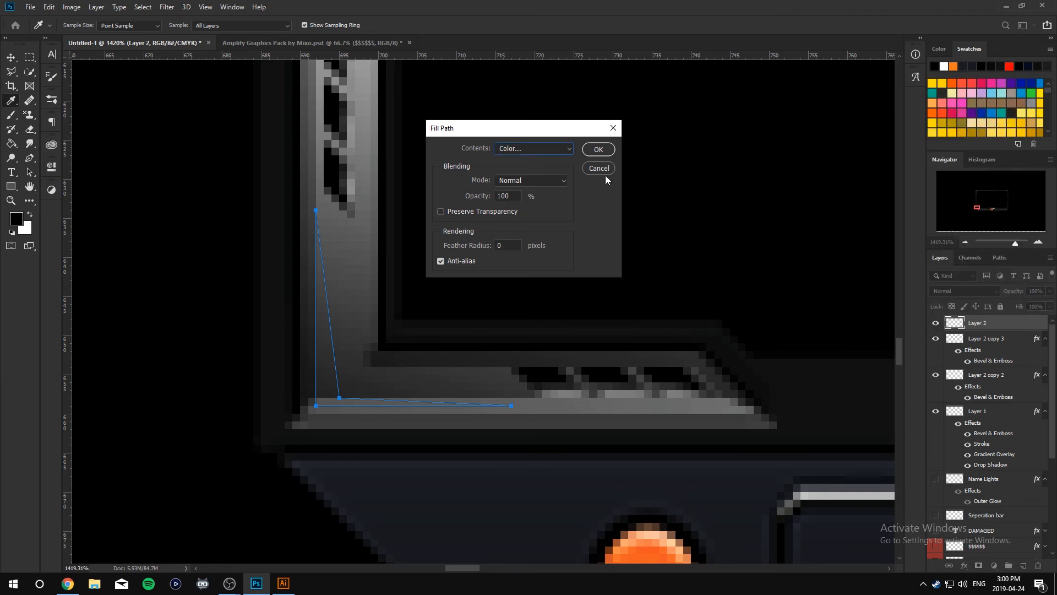
key(Return)
scroll(435, 282, down, 6)
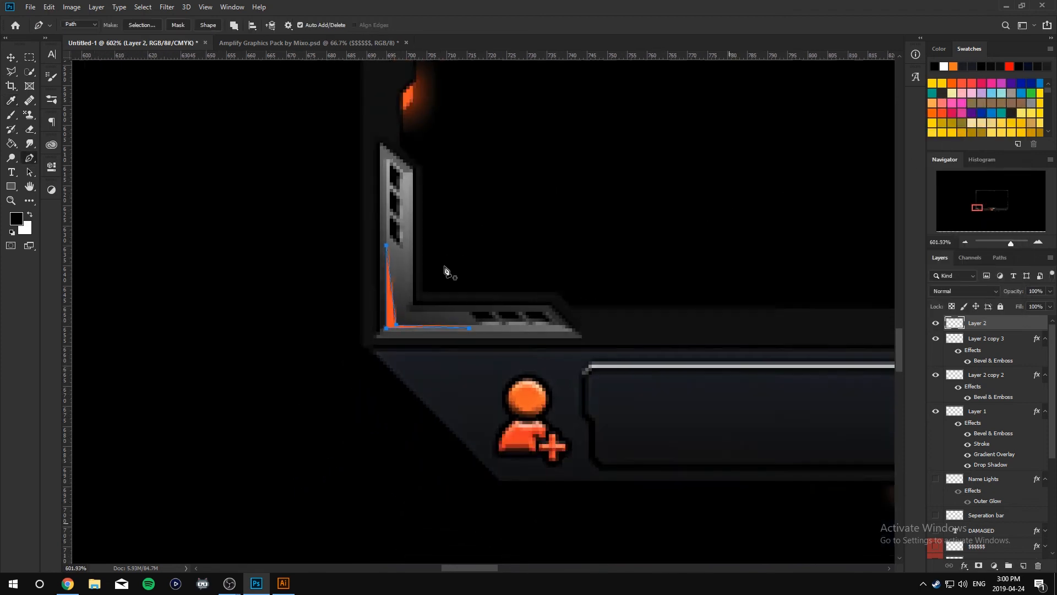
right_click(406, 294)
click(451, 324)
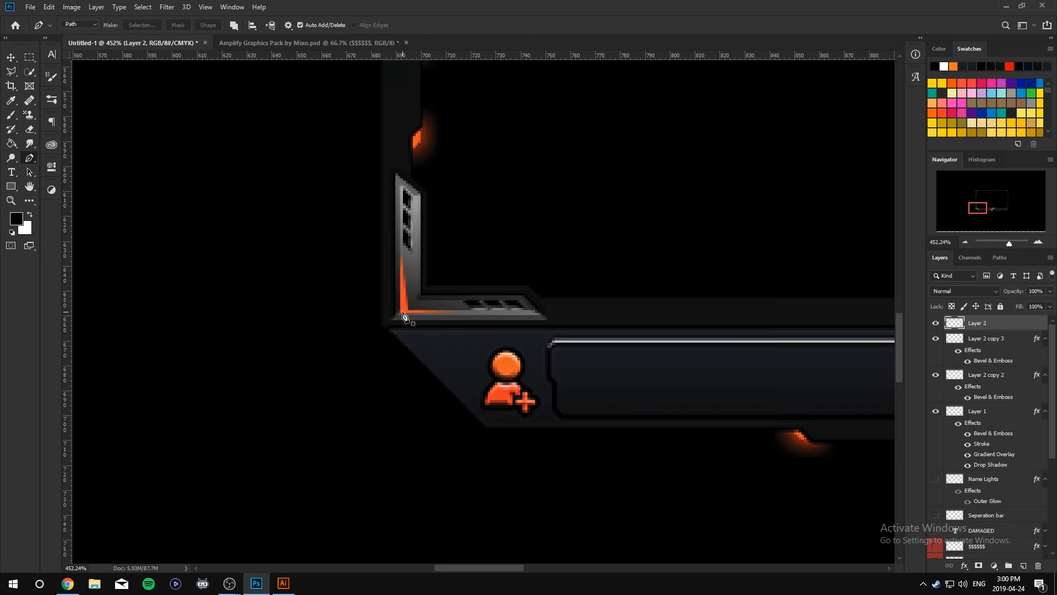
Hide the Reference layer so only the corner bracket shows over the black background.
scroll(537, 313, down, 3)
scroll(543, 311, down, 1)
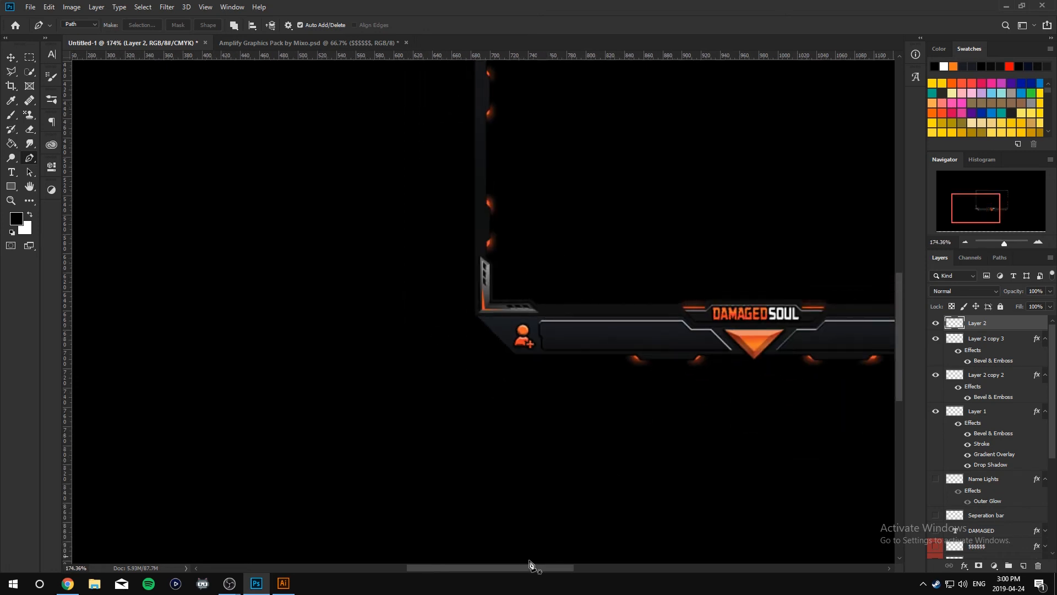
drag(475, 567, 564, 570)
scroll(1010, 500, down, 5)
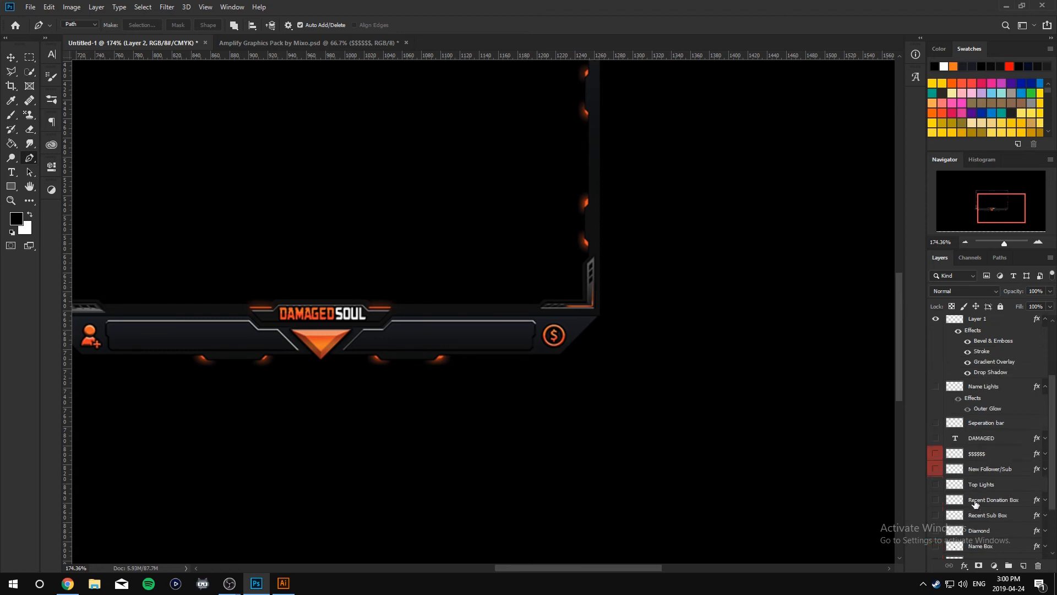
click(936, 536)
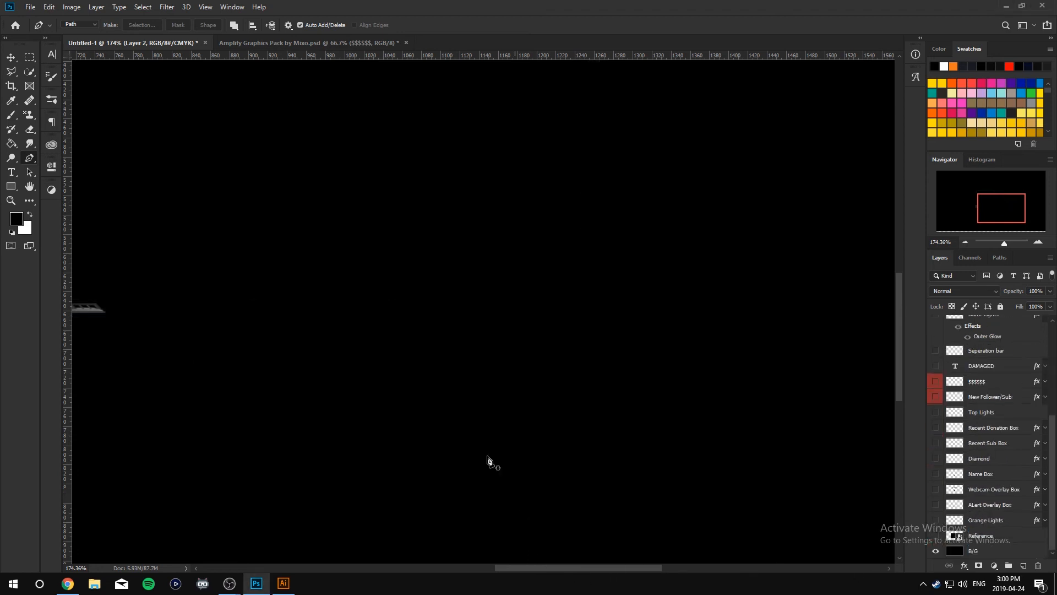
Move the B/G layer down about 7 px to cover the transparent strip along the canvas's lower edge.
scroll(448, 406, down, 5)
drag(599, 567, 551, 571)
scroll(511, 452, up, 2)
scroll(511, 453, down, 3)
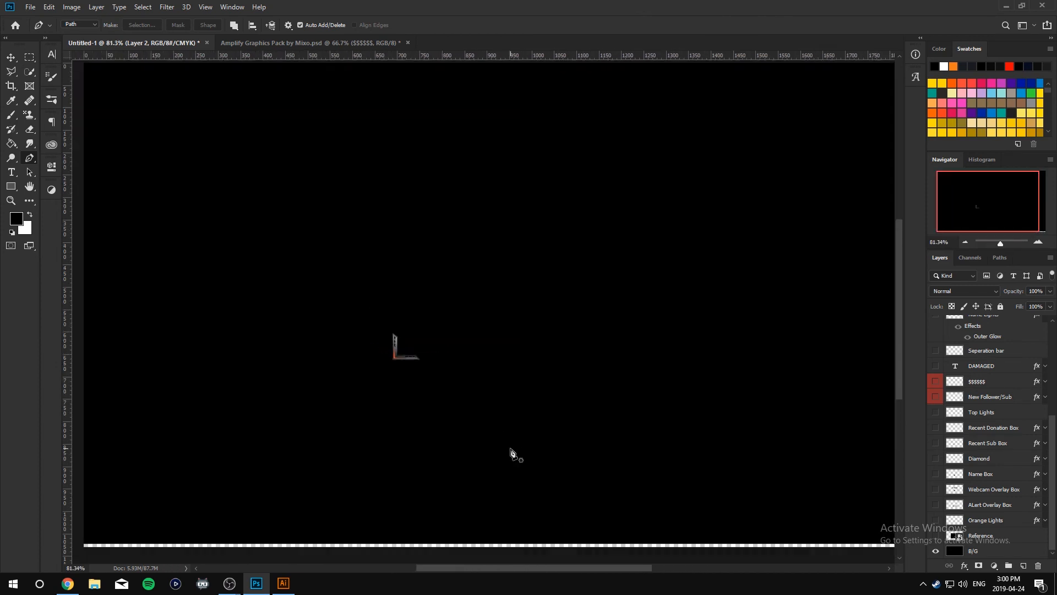
click(11, 57)
drag(475, 357, 479, 358)
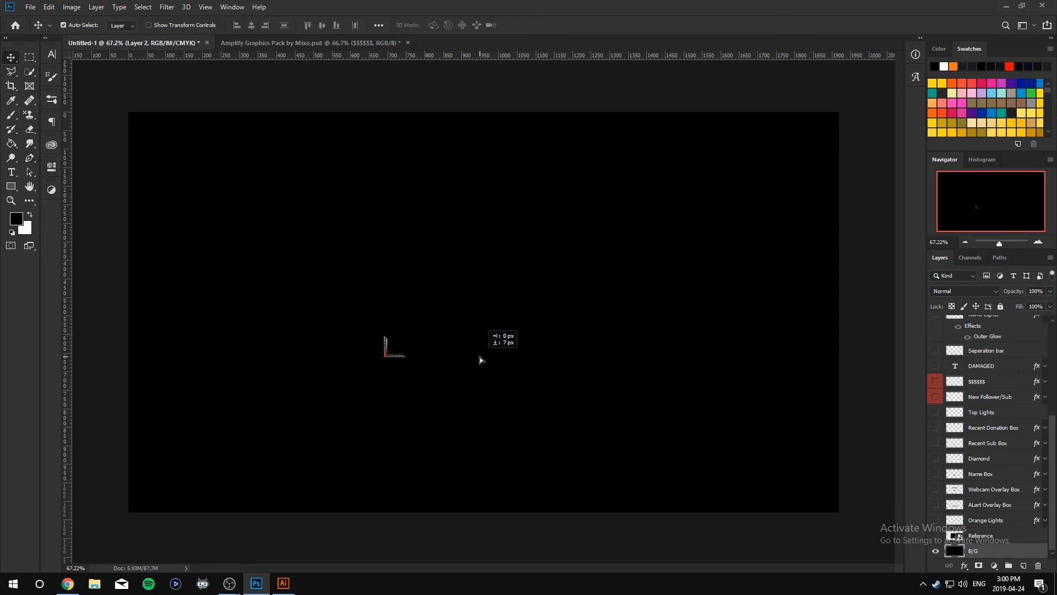
scroll(397, 382, up, 1)
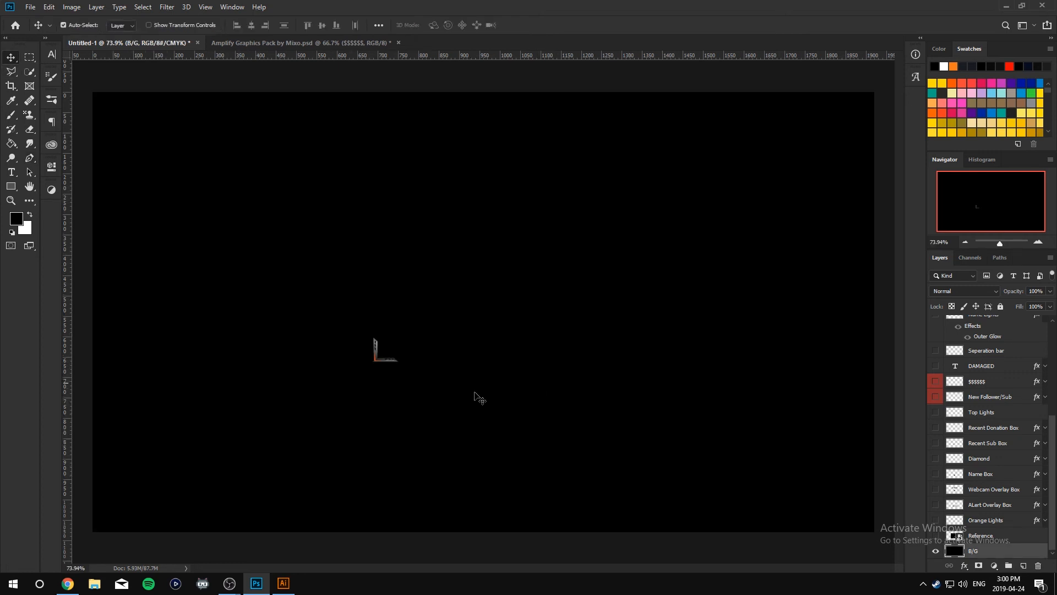
Show all the hidden overlay layers again while leaving the Reference layer hidden.
drag(939, 540, 941, 443)
scroll(979, 508, down, 3)
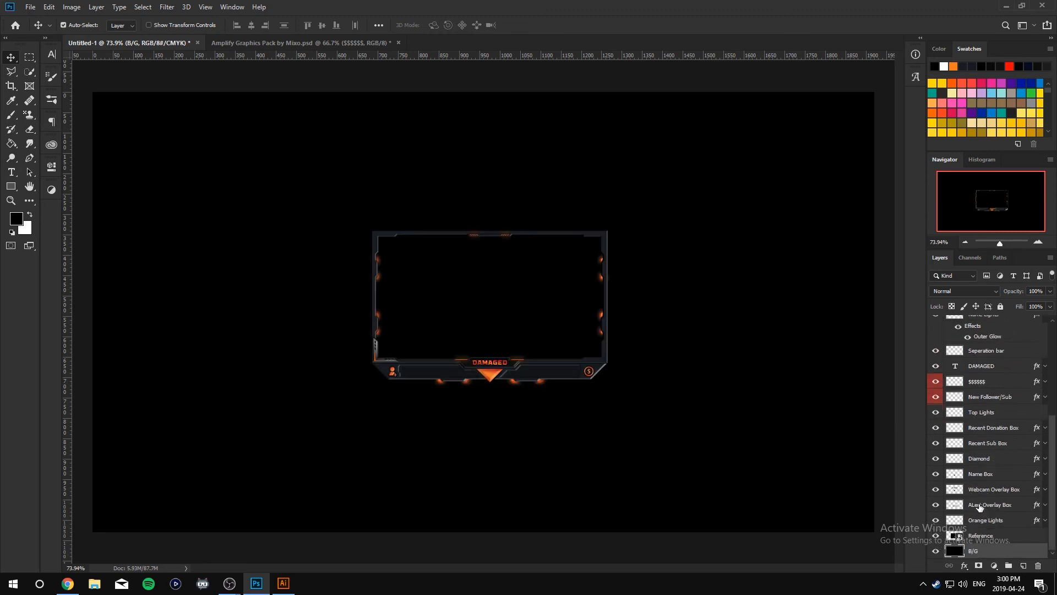
click(936, 535)
scroll(490, 399, up, 4)
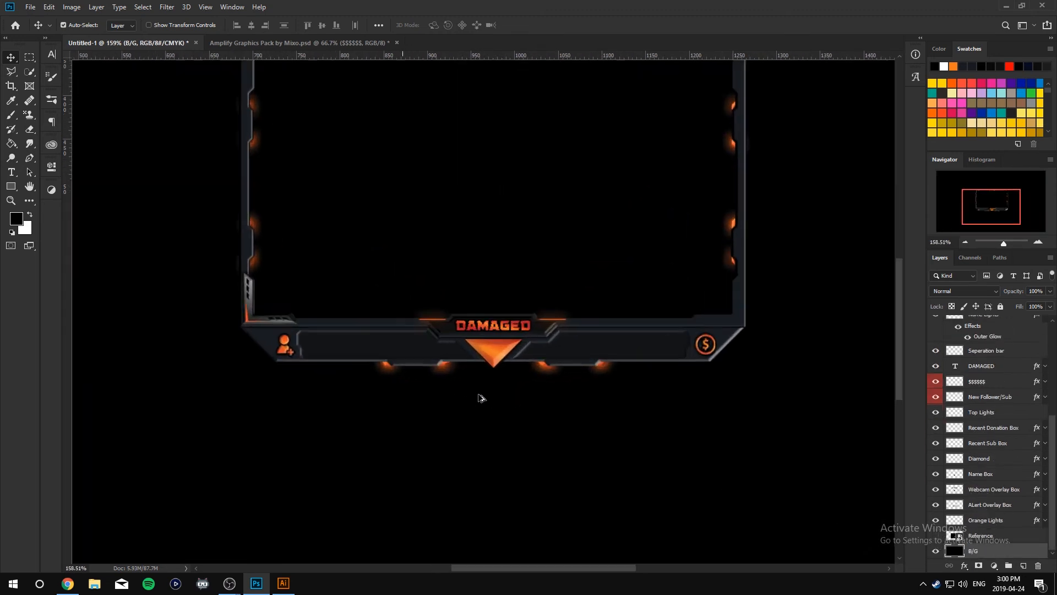
scroll(481, 398, up, 3)
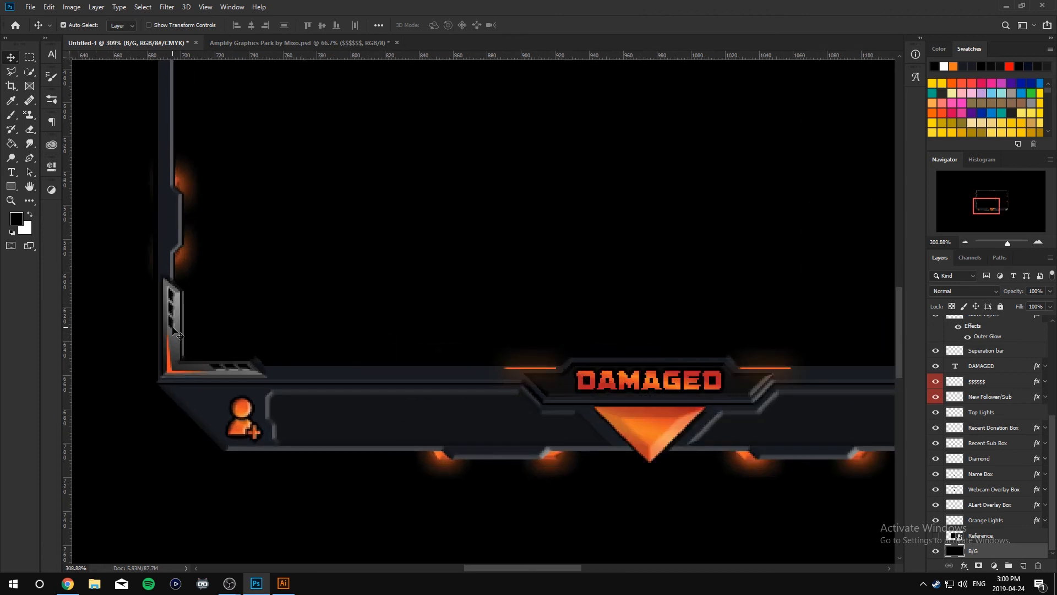
Merge Layer 2, Layer 2 copy 3, Layer 2 copy 2 and Layer 1 into a single bracket layer.
drag(172, 329, 171, 336)
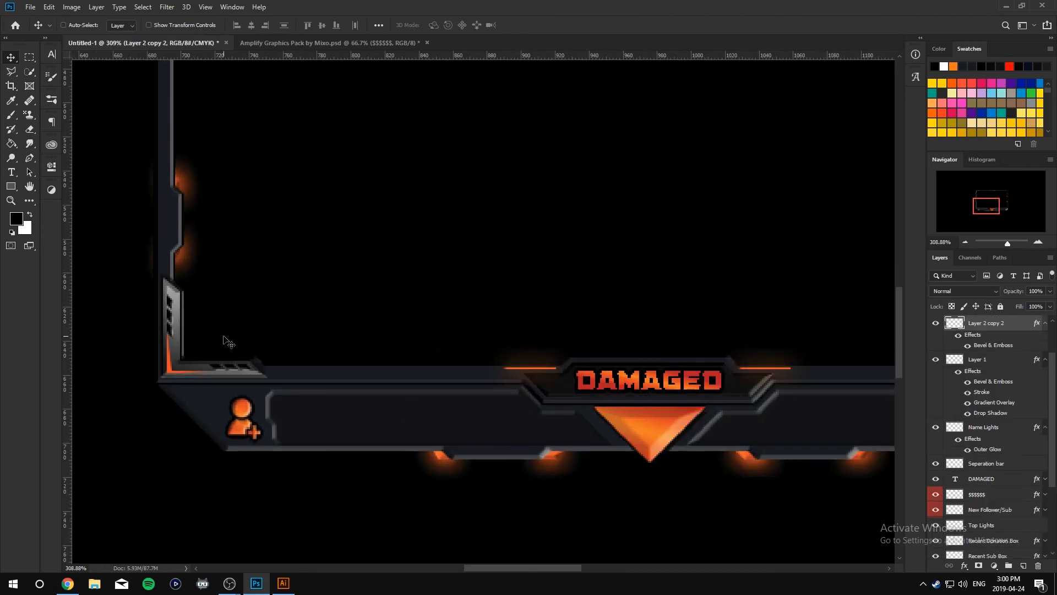
scroll(1003, 387, up, 3)
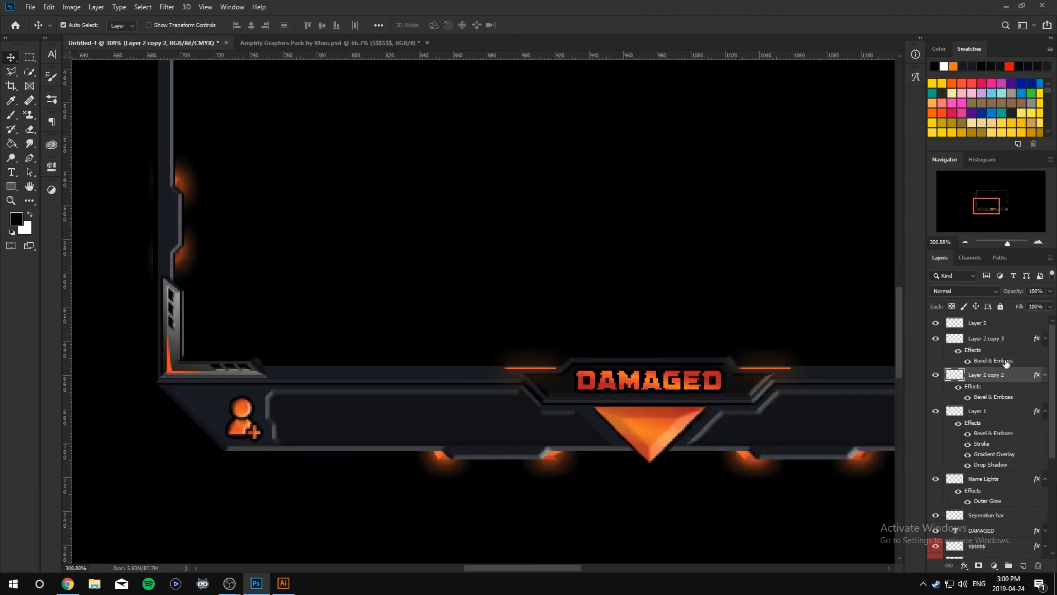
click(997, 324)
shift+click(993, 342)
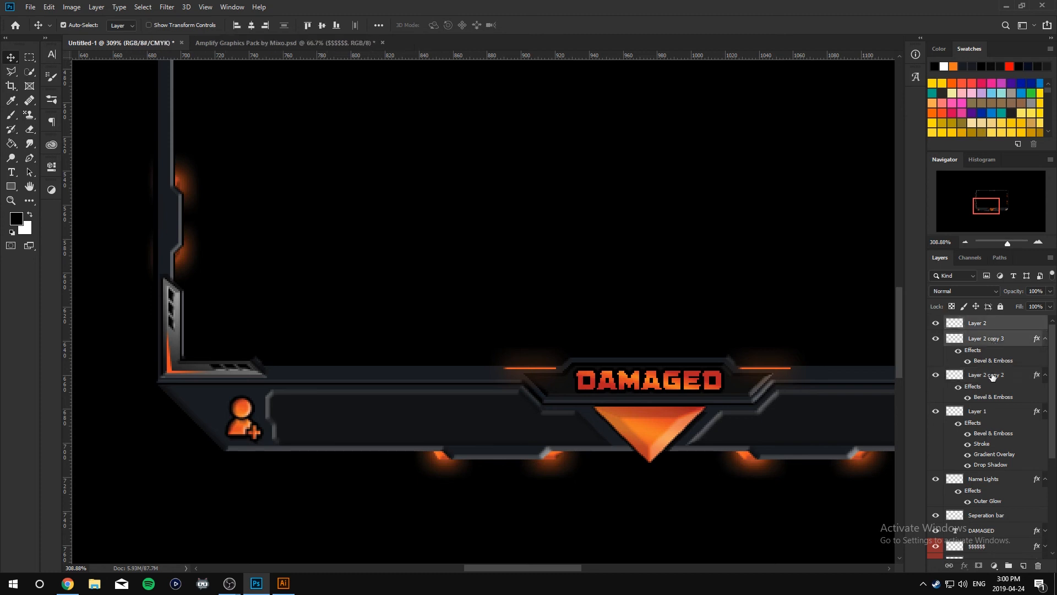
shift+click(993, 377)
shift+click(992, 413)
right_click(994, 416)
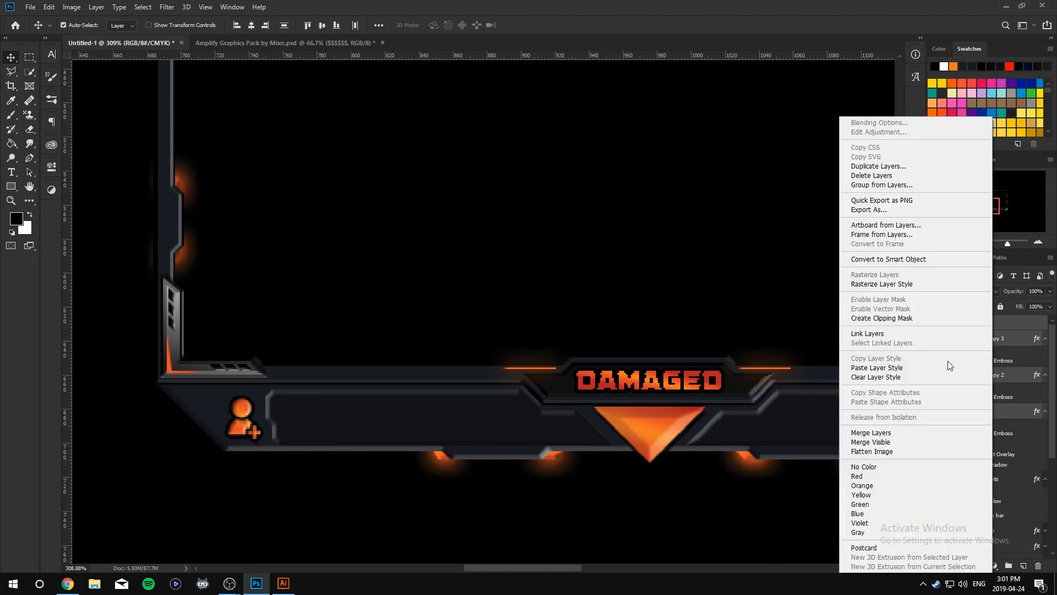
click(900, 434)
Rename the merged bracket layer as Corner Piece.
double_click(984, 322)
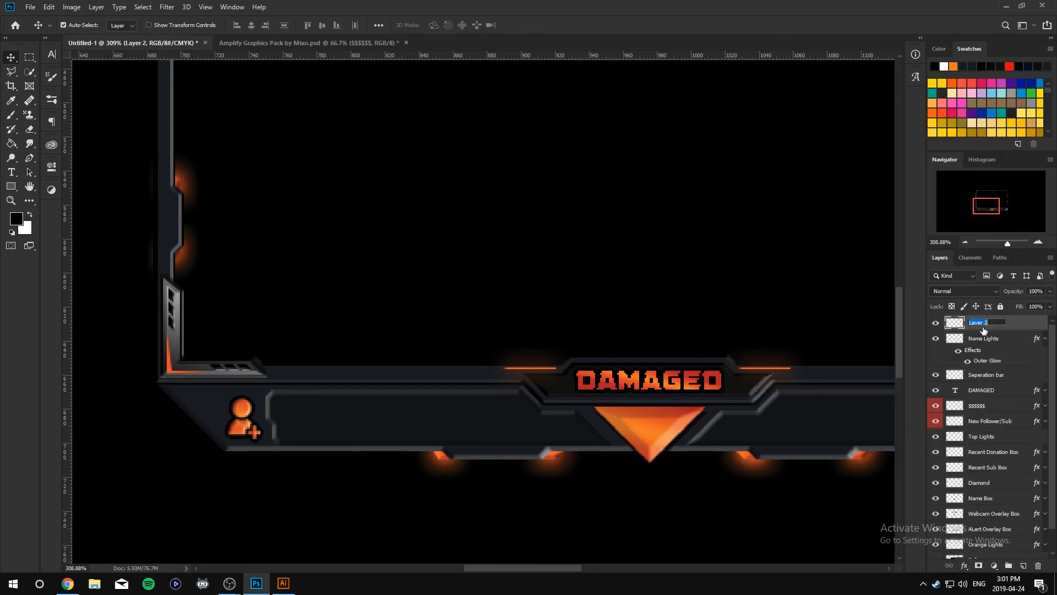
text(Corber Piece)
key(Return)
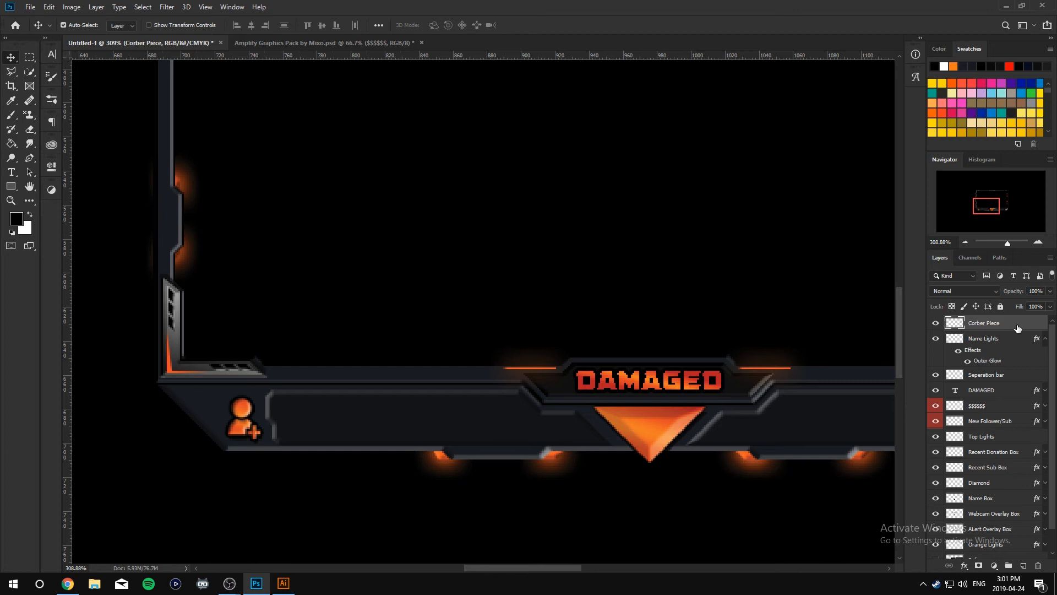
double_click(984, 323)
click(983, 323)
text(n)
key(Return)
Nudge the Corner Piece in small steps to seat it in the lower-left corner of the webcam frame.
key(Left)
key(Up)
key(Left)
key(Up)
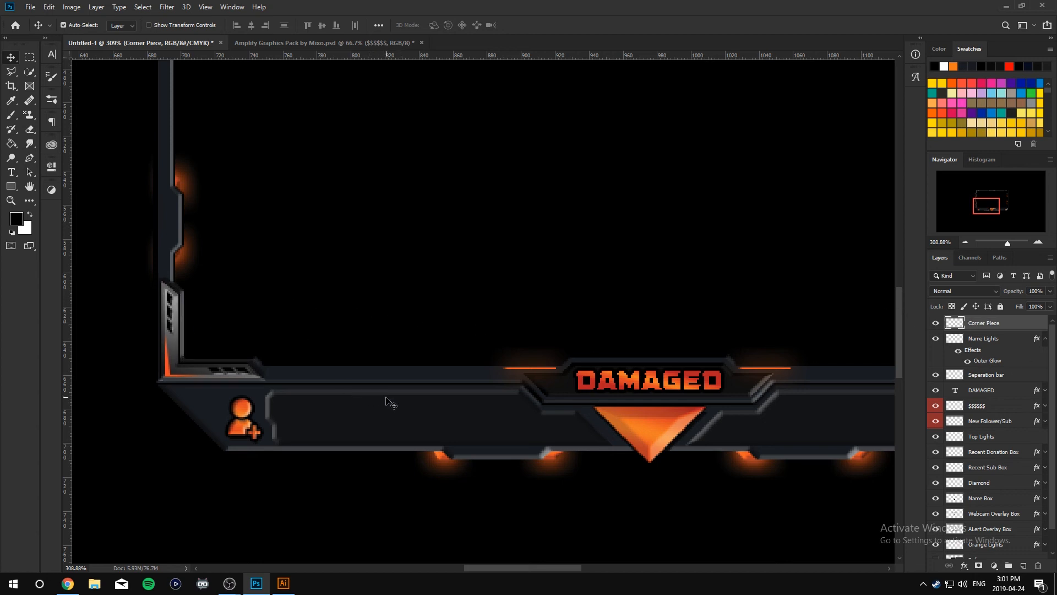
key(Up)
key(Left)
key(Up)
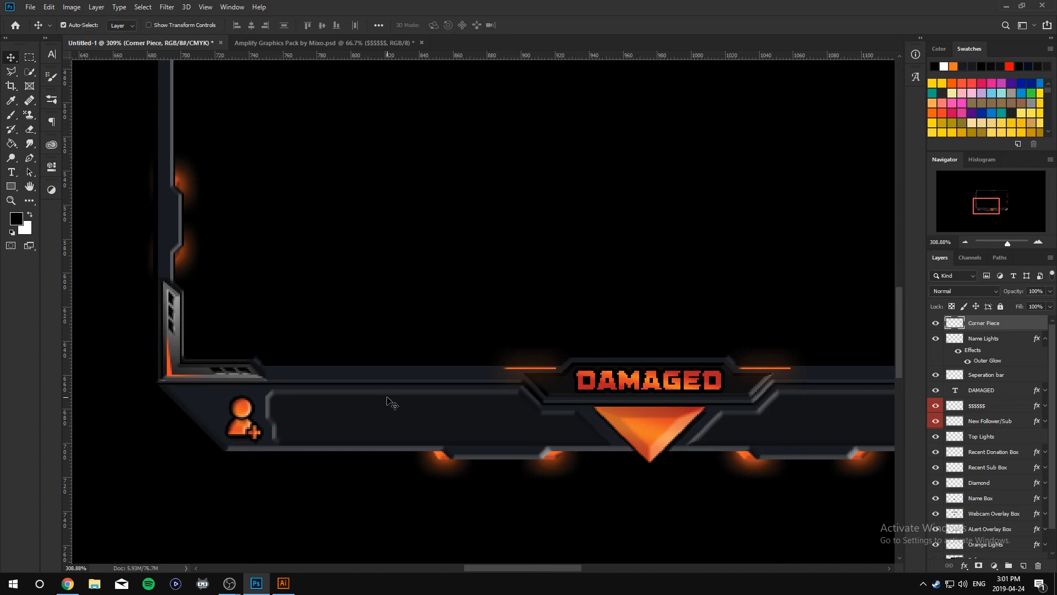
Scale the Corner Piece proportionally to 93.50%, shift it up slightly within the frame corner and apply the transform.
key(ctrl+t)
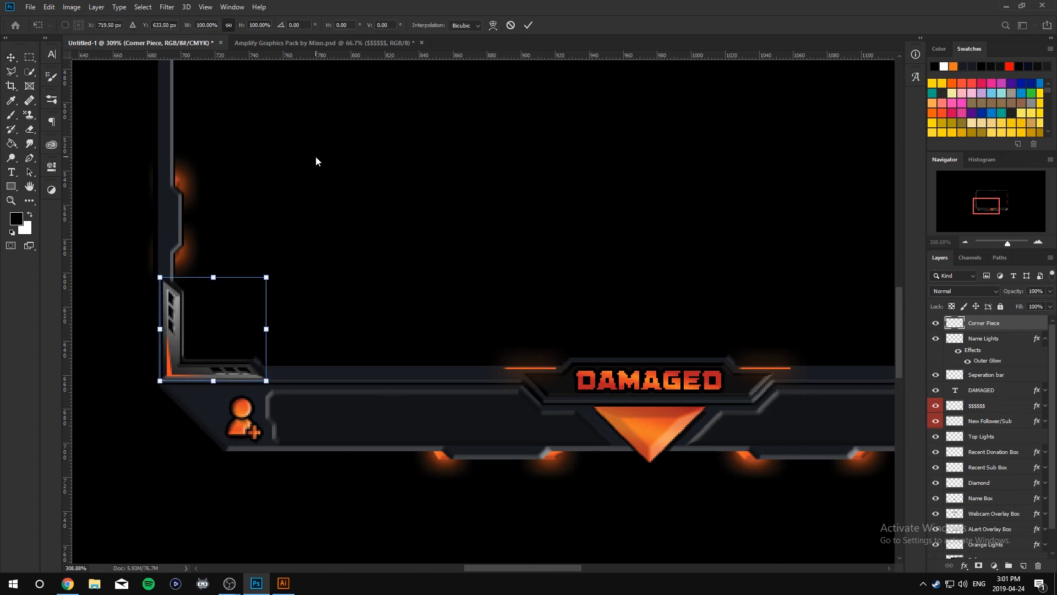
drag(272, 274, 267, 283)
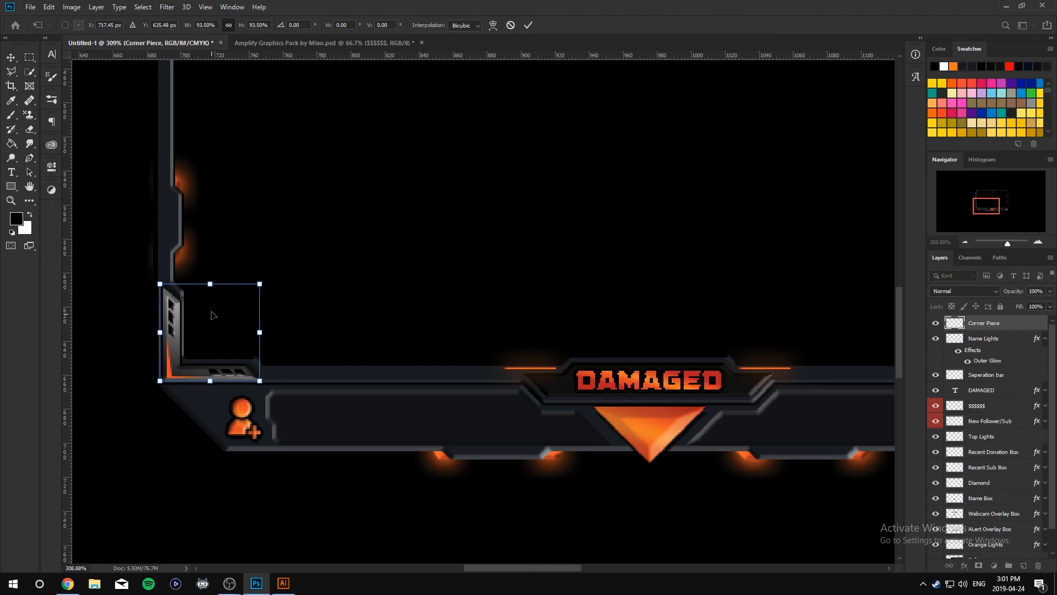
drag(213, 315, 213, 314)
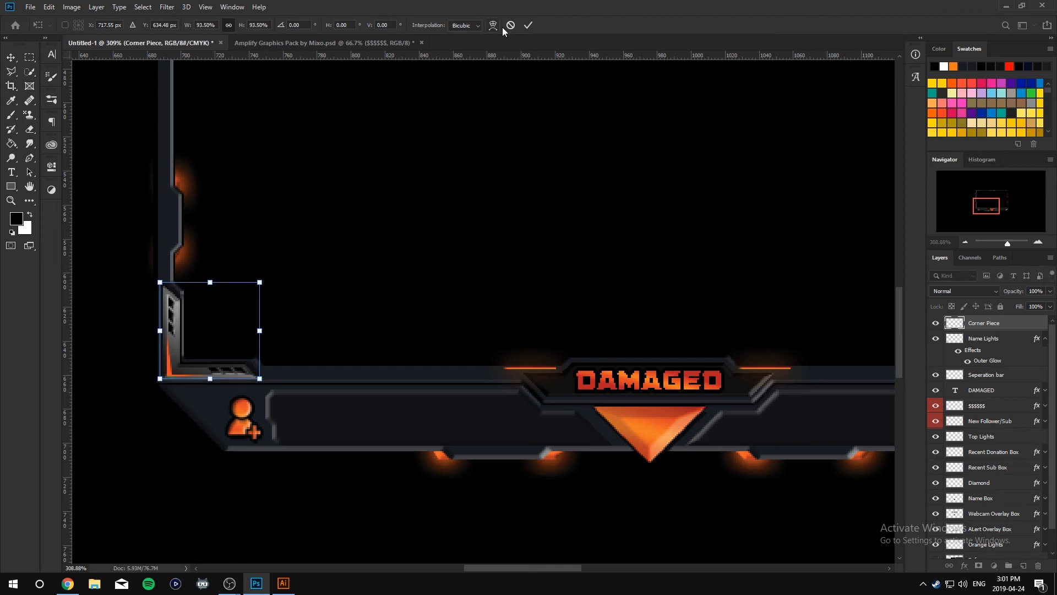
click(528, 25)
Examine the fitted corner bracket against the whole overlay frame and select the Corner Piece layer.
click(385, 260)
scroll(388, 252, down, 2)
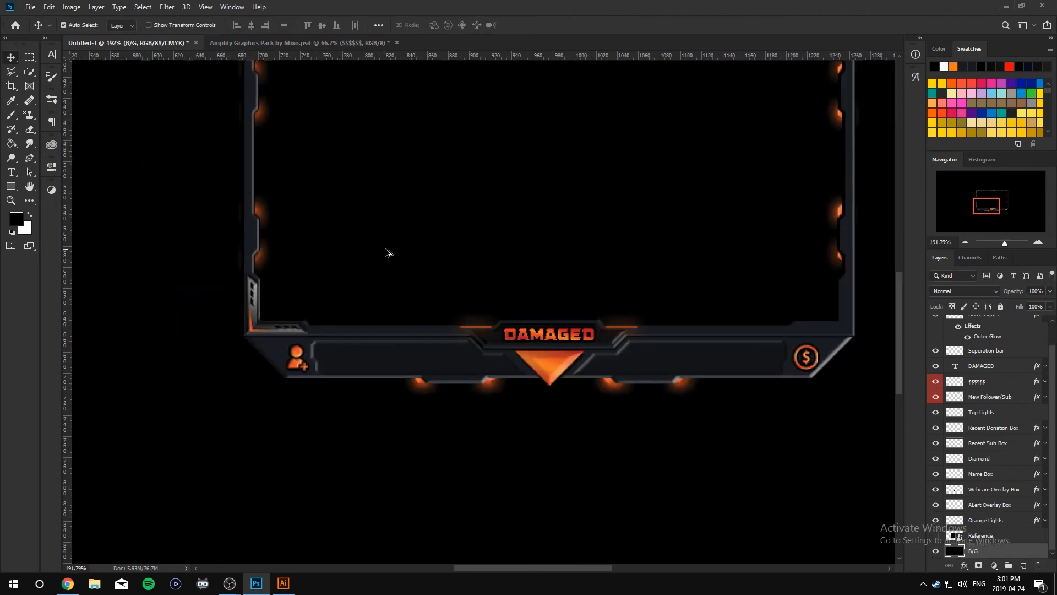
scroll(388, 253, down, 2)
scroll(512, 354, up, 2)
scroll(539, 376, down, 1)
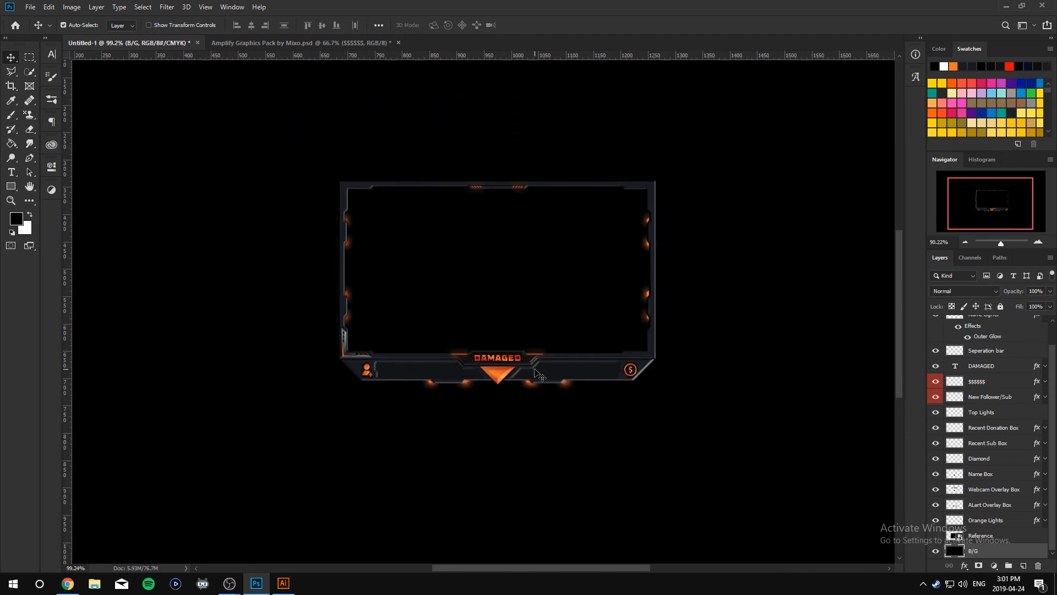
scroll(562, 388, down, 1)
scroll(603, 414, up, 2)
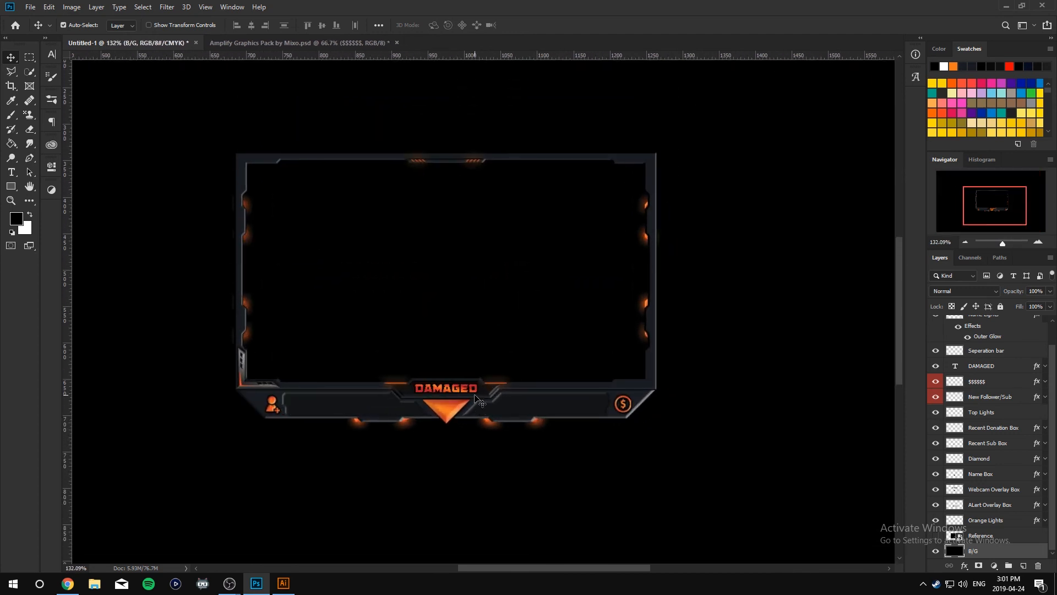
scroll(477, 396, up, 3)
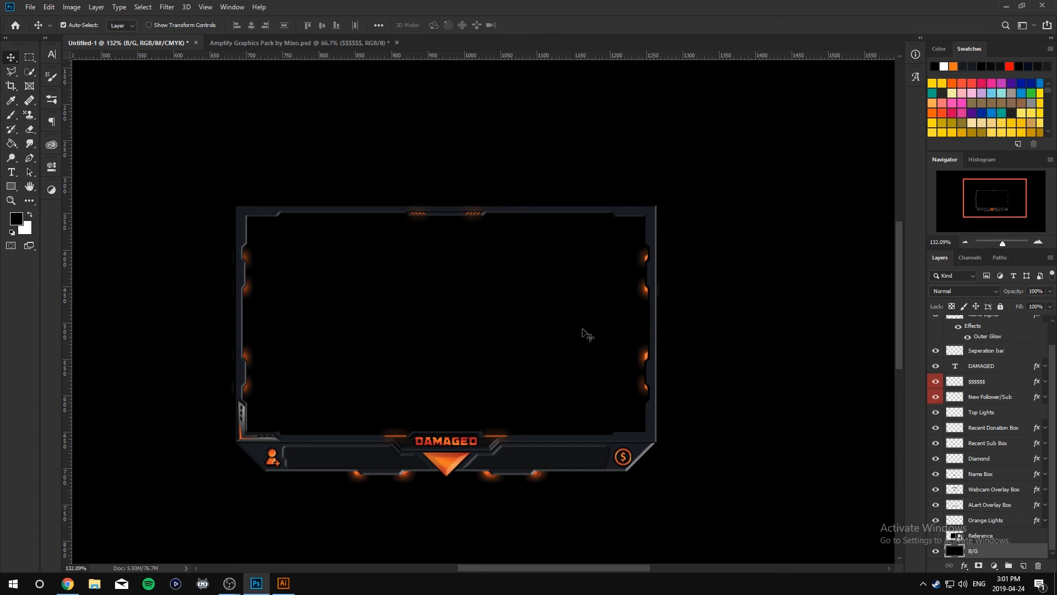
scroll(978, 393, up, 1)
click(978, 327)
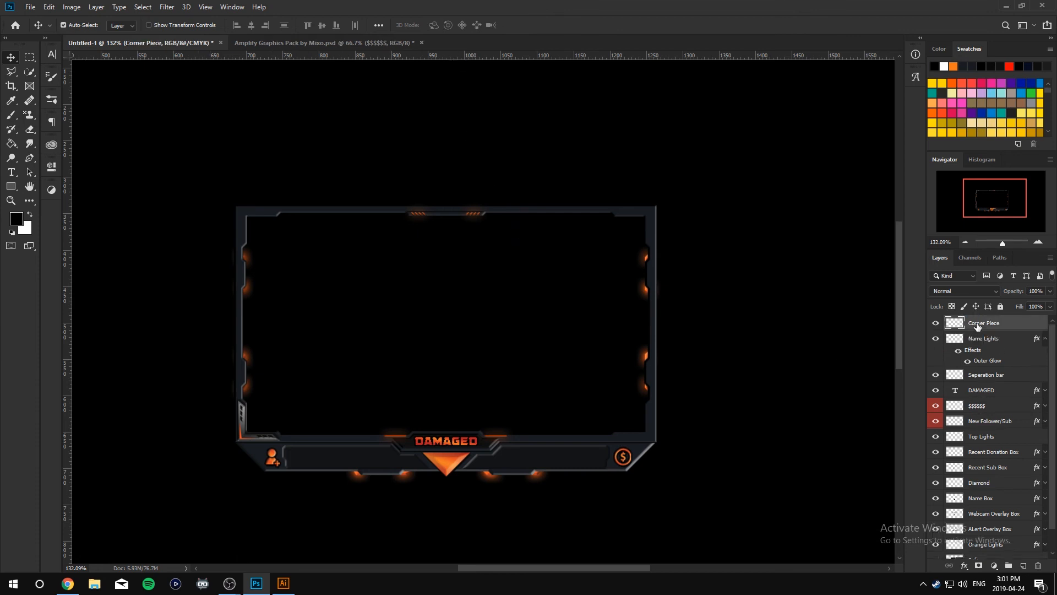
Duplicate the Corner Piece layer three times.
key(ctrl+j)
key(ctrl+j)
key(ctrl+j)
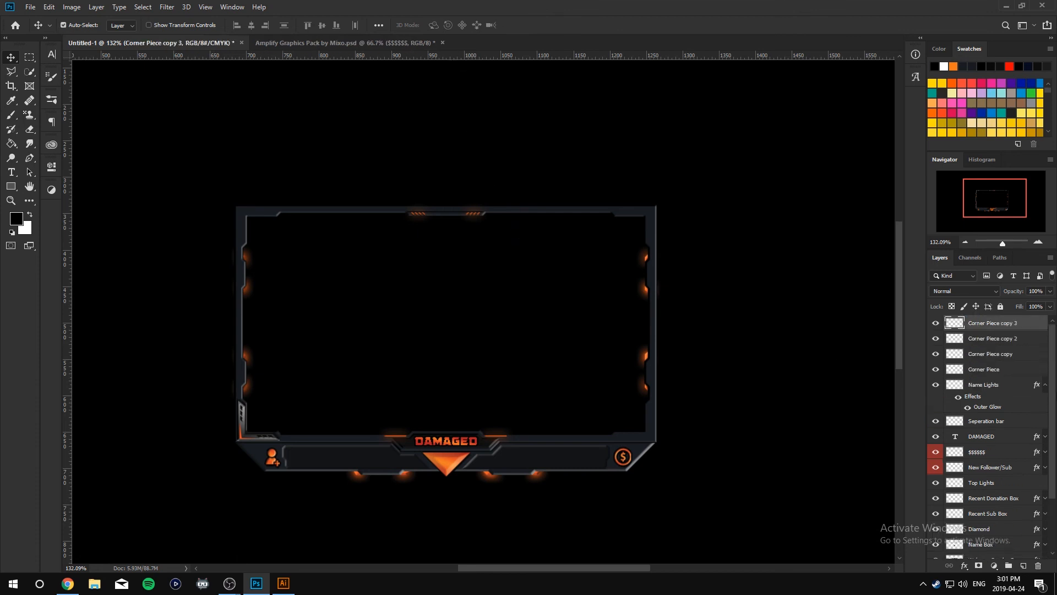
Move Corner Piece copy 3 to the frame's lower-right corner, rotate it -90° to match that corner and apply the transform.
key(ctrl+z)
drag(249, 444, 610, 441)
key(ctrl+t)
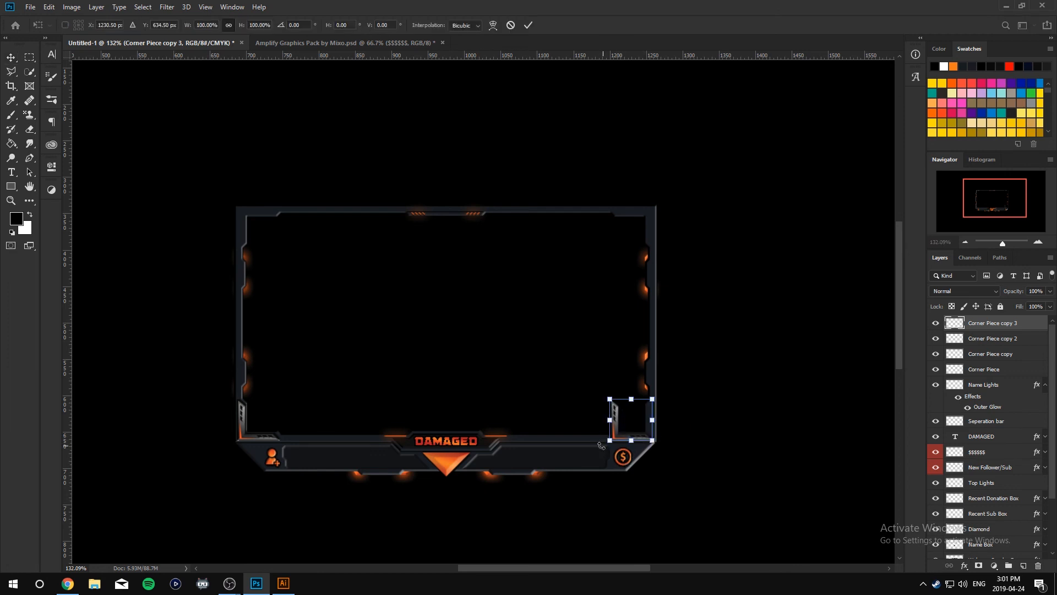
drag(601, 445, 664, 450)
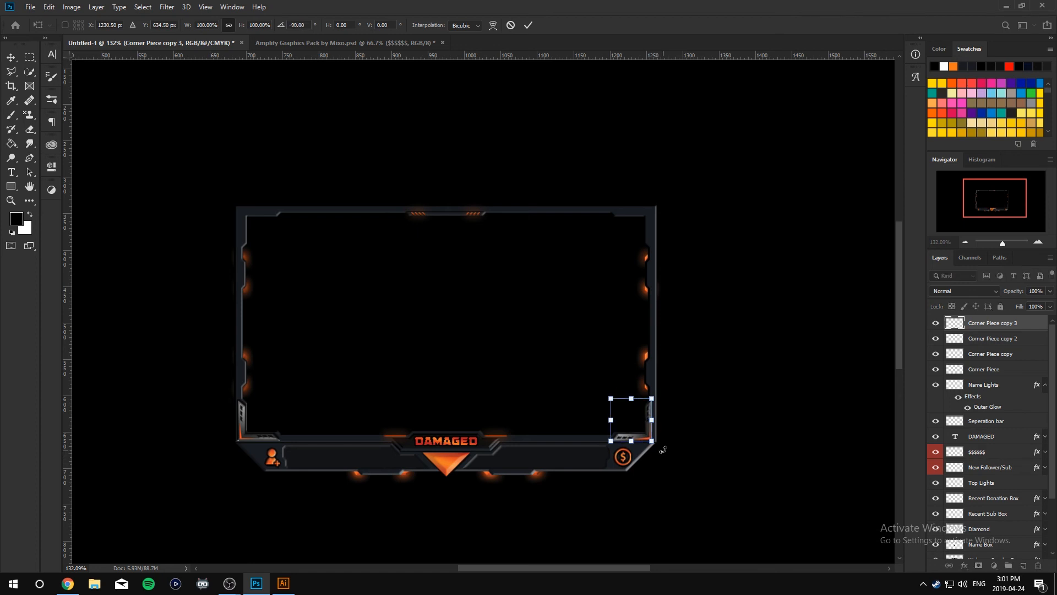
click(526, 27)
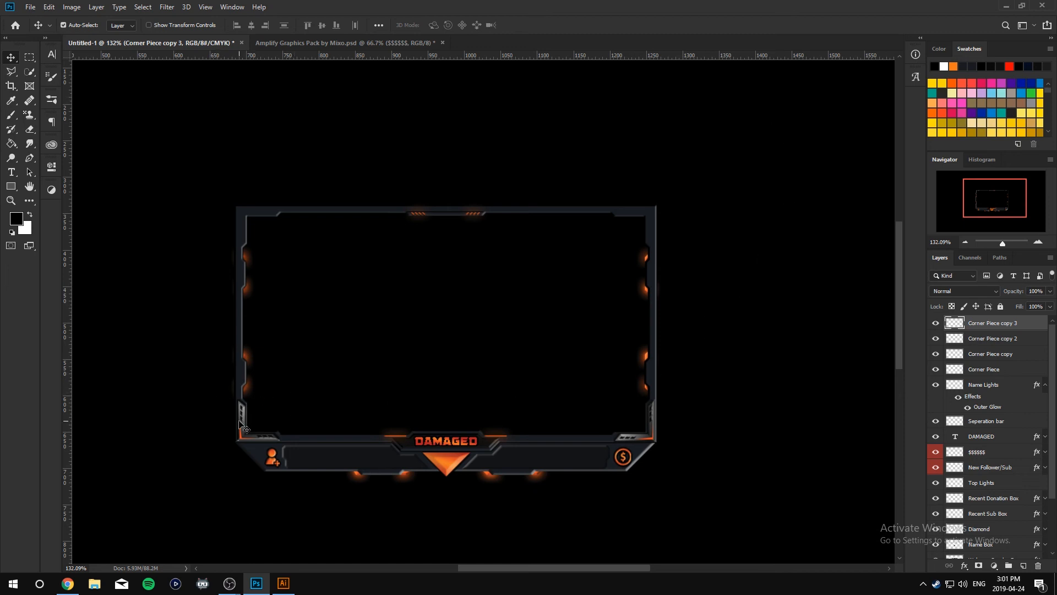
Move Corner Piece copy 2 straight up in small steps until it sits by the webcam frame's upper-left corner.
click(986, 338)
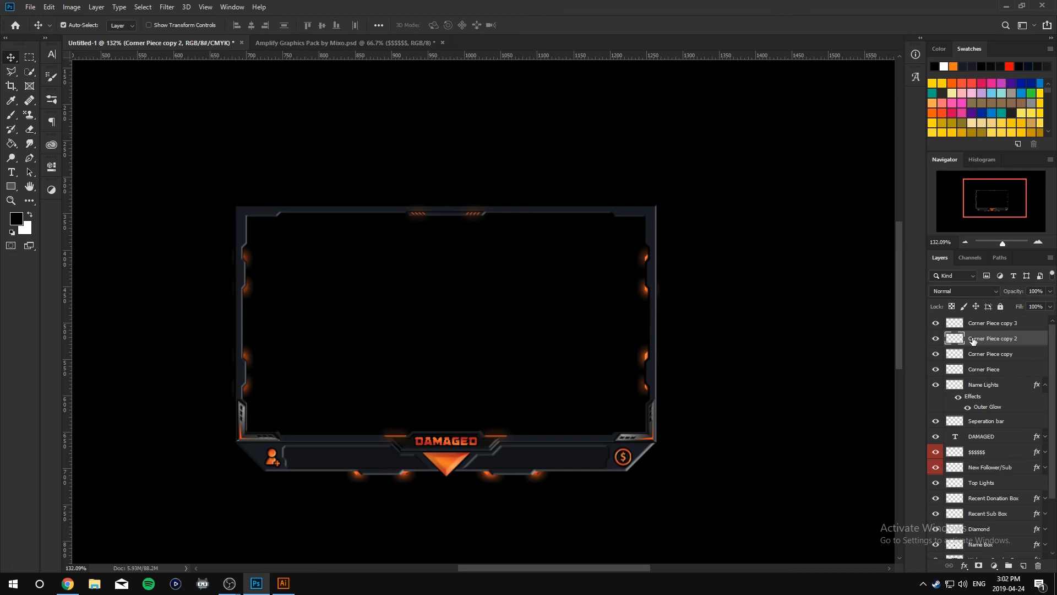
key(Up)
key(Up)
key(Up)
key(Up)
key(Up)
key(Up)
key(Up)
key(Up)
key(Up)
key(Up)
key(Up)
key(Up)
key(Up)
key(Up)
key(Up)
key(Up)
key(Up)
key(Up)
key(Up)
key(Up)
key(Up)
key(Up)
key(Up)
key(Up)
key(Up)
key(Up)
key(Up)
key(Up)
key(Up)
key(Up)
key(Up)
key(Up)
key(Up)
key(Up)
key(Up)
key(Up)
key(Up)
key(Up)
key(Up)
key(Up)
key(Up)
key(Up)
key(Up)
key(Up)
key(Up)
key(Up)
key(Up)
key(Up)
key(Up)
key(Up)
key(Up)
key(Up)
key(Up)
key(Up)
key(Up)
key(Up)
key(Up)
key(Up)
key(Up)
key(Up)
key(Up)
key(Up)
key(Up)
key(Up)
key(Up)
key(Up)
key(Up)
key(Up)
key(Up)
key(Up)
key(Up)
key(Up)
key(Up)
key(Up)
key(Up)
key(Up)
key(Up)
key(Up)
key(Up)
key(Up)
key(Up)
key(Up)
key(Up)
key(Up)
key(Up)
key(Up)
key(Up)
key(Up)
key(Up)
key(Up)
key(Up)
key(Up)
key(Up)
key(Up)
key(Up)
key(Up)
key(Up)
key(Up)
key(Up)
key(Up)
Rotate Corner Piece copy 2 by 90° at its original size so it suits the upper-left corner, and apply the transform.
key(ctrl+t)
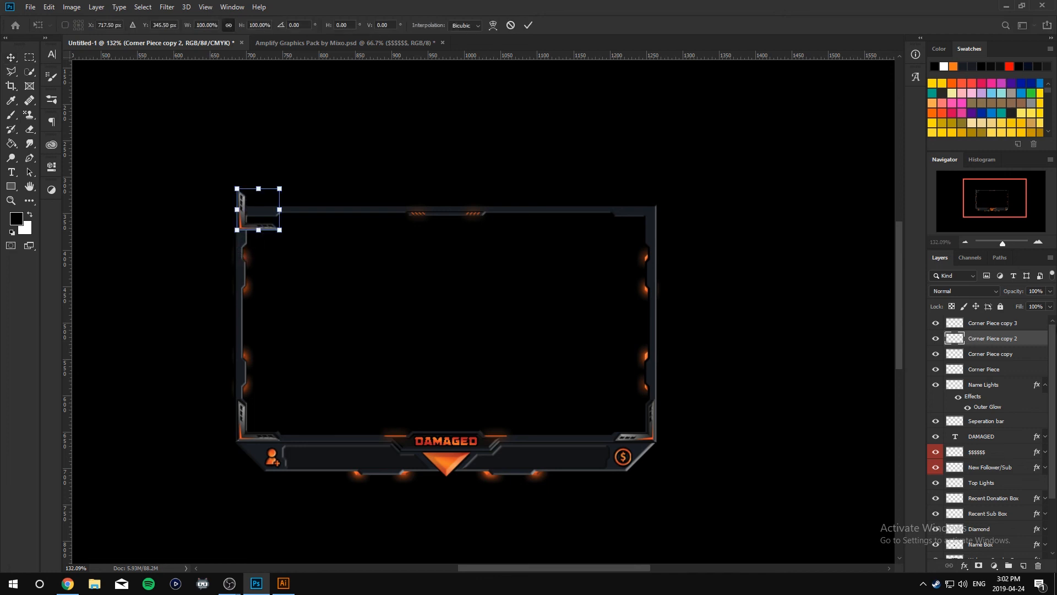
drag(288, 180, 310, 241)
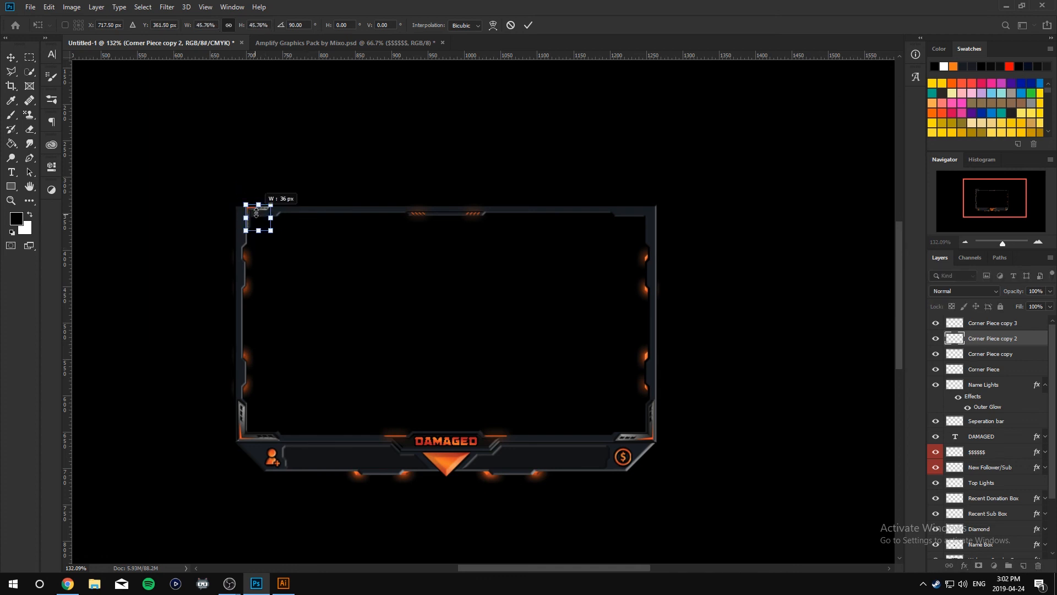
click(528, 26)
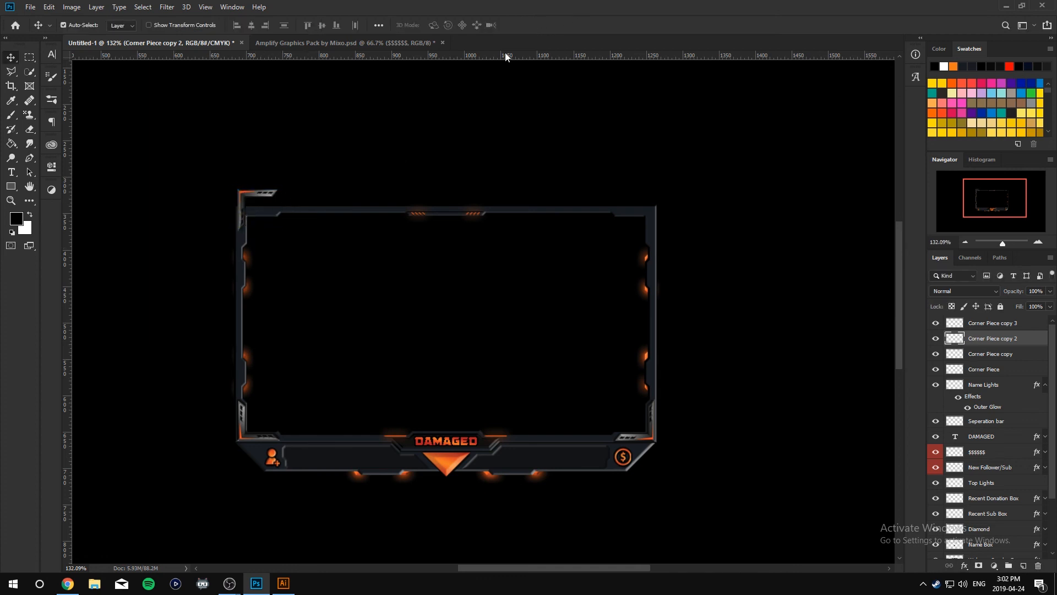
Nudge Corner Piece copy 2 straight down to seat it in the webcam frame's upper-left corner.
key(Down)
key(Down)
key(Down)
key(Down)
key(Down)
key(Down)
key(Down)
key(Down)
key(Down)
key(Down)
key(Down)
key(Down)
key(Down)
key(Down)
key(Down)
key(Down)
key(Down)
key(Down)
key(Down)
key(Down)
key(Down)
key(Down)
key(Down)
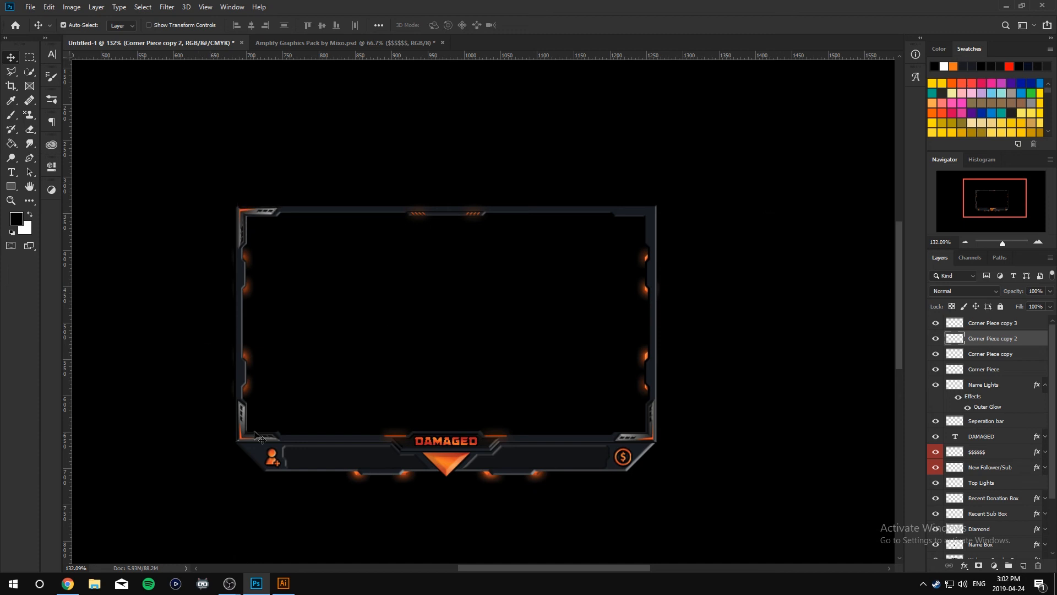
Move Corner Piece copy near the frame's upper-right corner, flip it to -100% width and -100% height and apply the transform.
drag(244, 439, 616, 165)
key(ctrl+t)
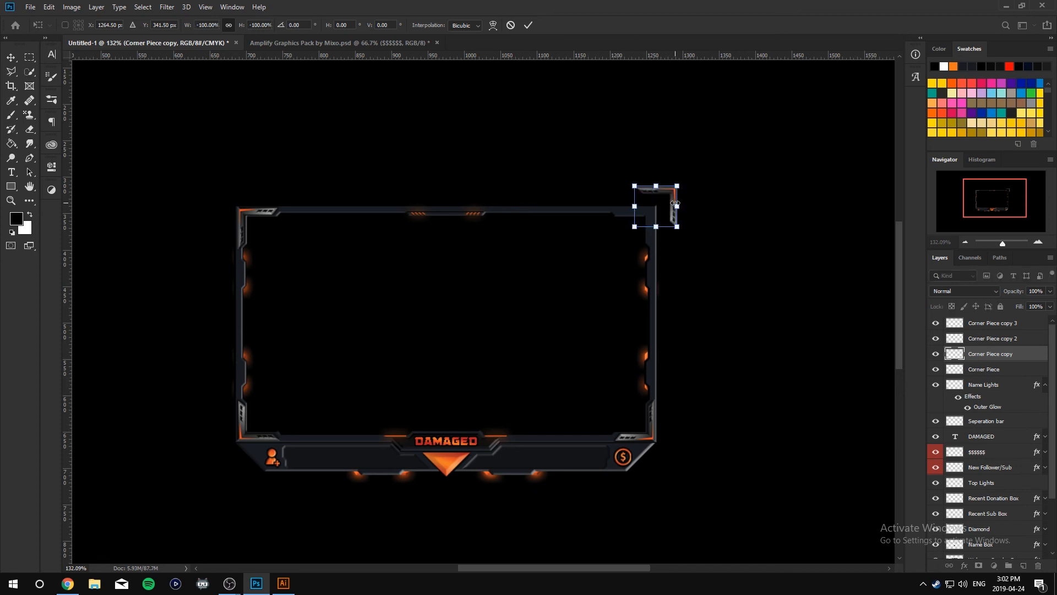
click(528, 25)
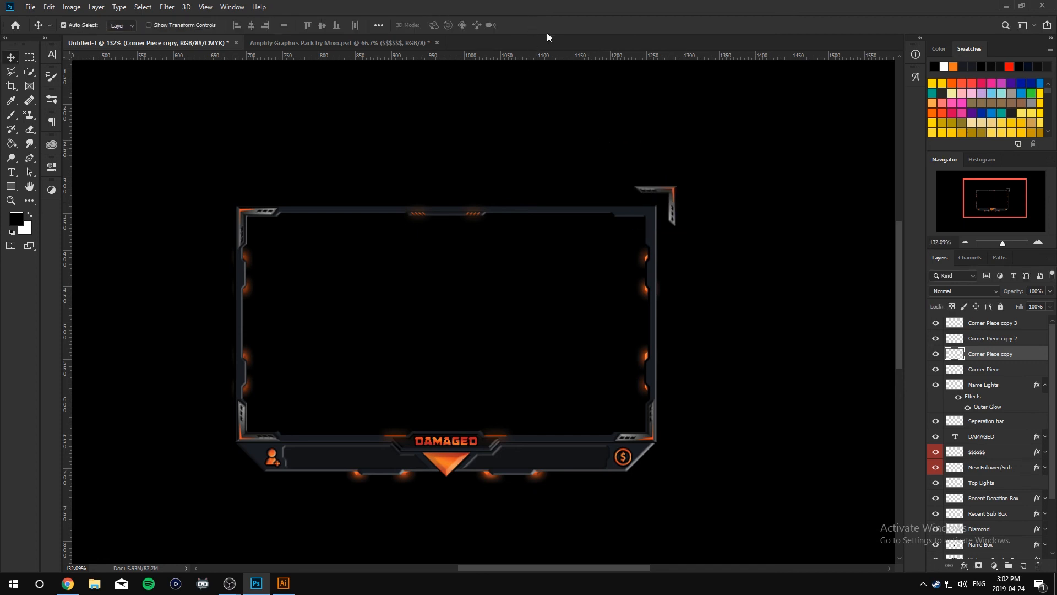
Nudge Corner Piece copy left and down in small steps until it sits in the webcam frame's upper-right corner.
key(Left)
key(Left)
key(Left)
key(Left)
key(Left)
key(Left)
key(Left)
key(Left)
key(Left)
key(Left)
key(Left)
key(Left)
key(Left)
key(Left)
key(Left)
key(Left)
key(Left)
key(Left)
key(Left)
key(Left)
key(Down)
key(Down)
key(Down)
key(Down)
key(Down)
key(Down)
key(Down)
key(Down)
key(Down)
key(Down)
key(Down)
key(Down)
key(Down)
key(Down)
key(Down)
key(Down)
key(Down)
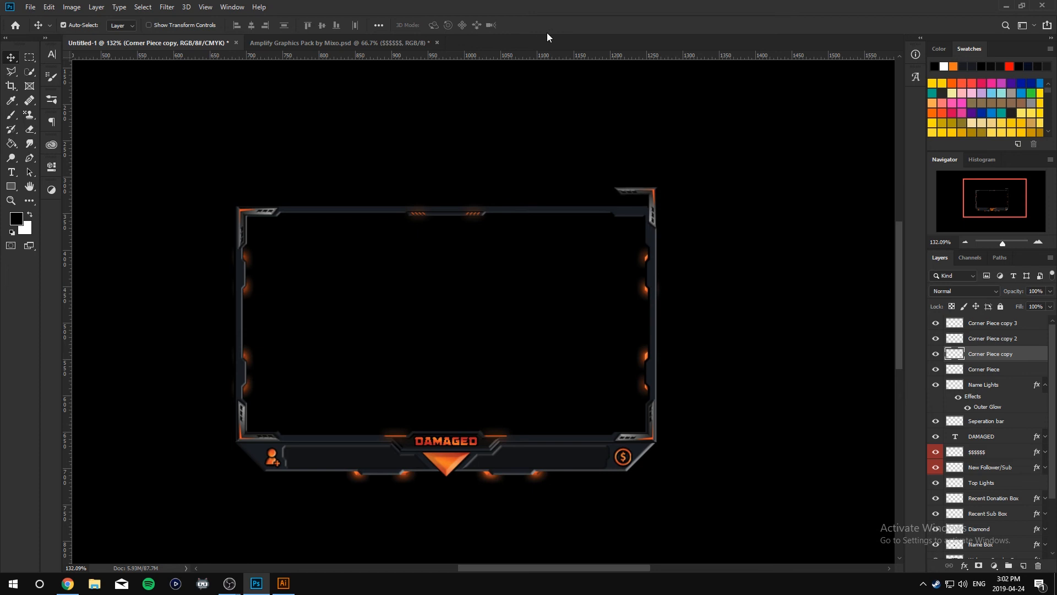
key(Down)
key(Down)
key(Down)
key(Down)
key(Down)
key(Down)
key(Down)
key(Down)
key(Down)
key(Down)
key(Down)
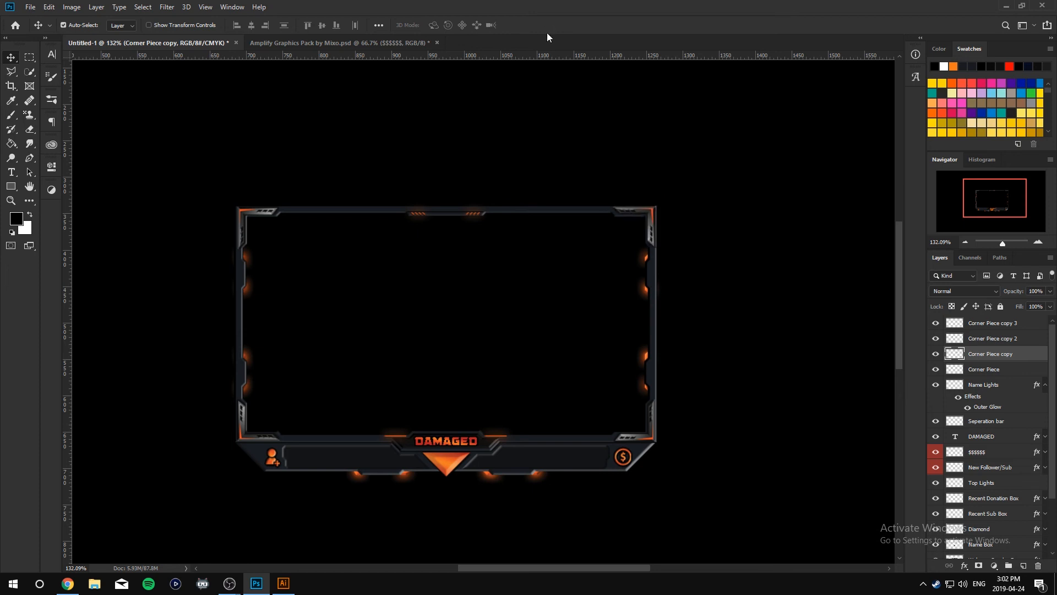
key(Right)
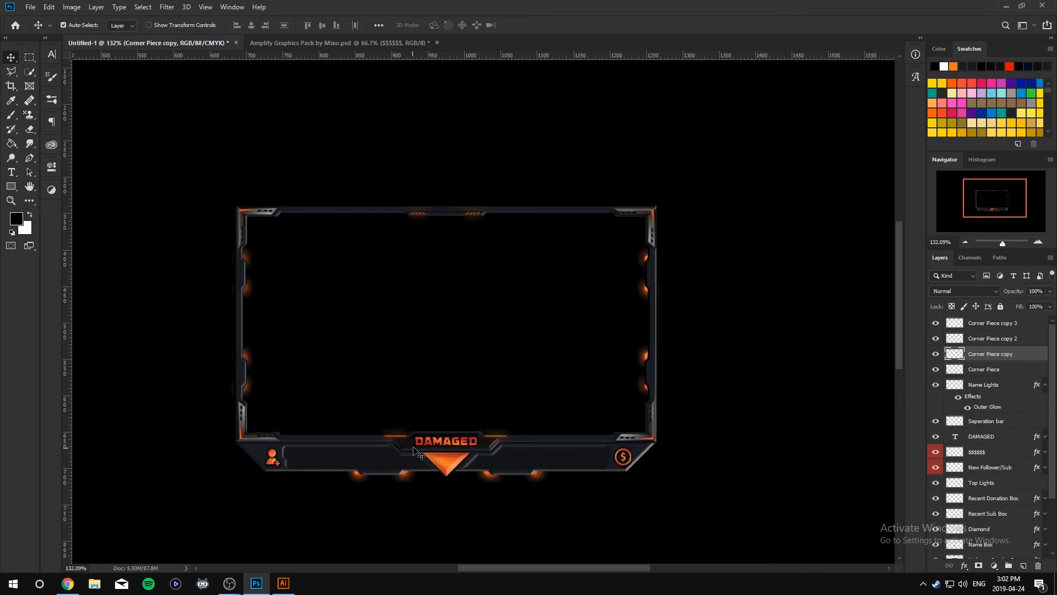
Hide the B/G layer to check the overlay against transparency, and show the layer again.
scroll(996, 486, down, 3)
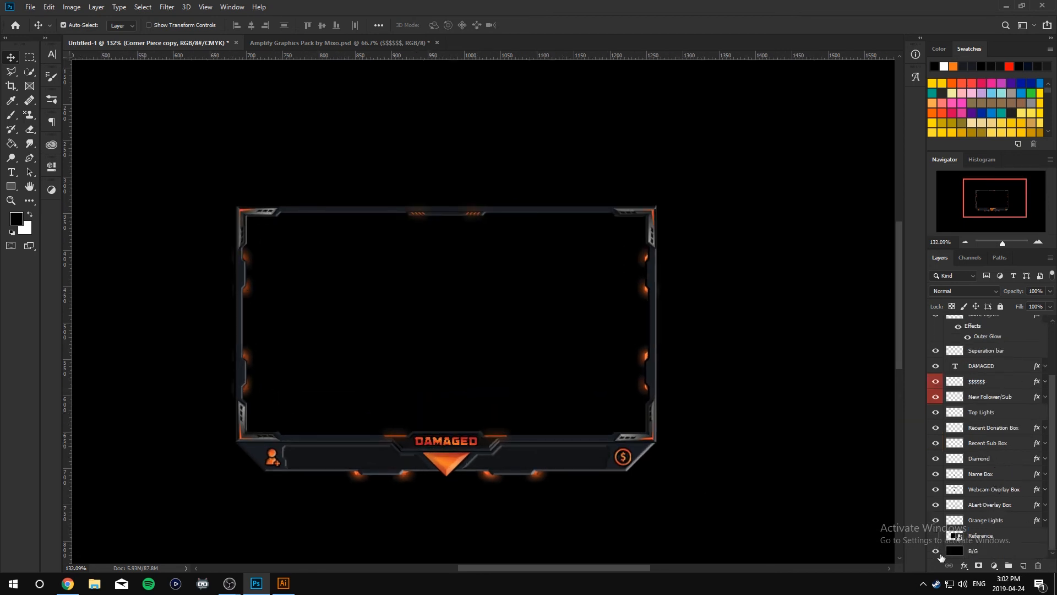
click(936, 551)
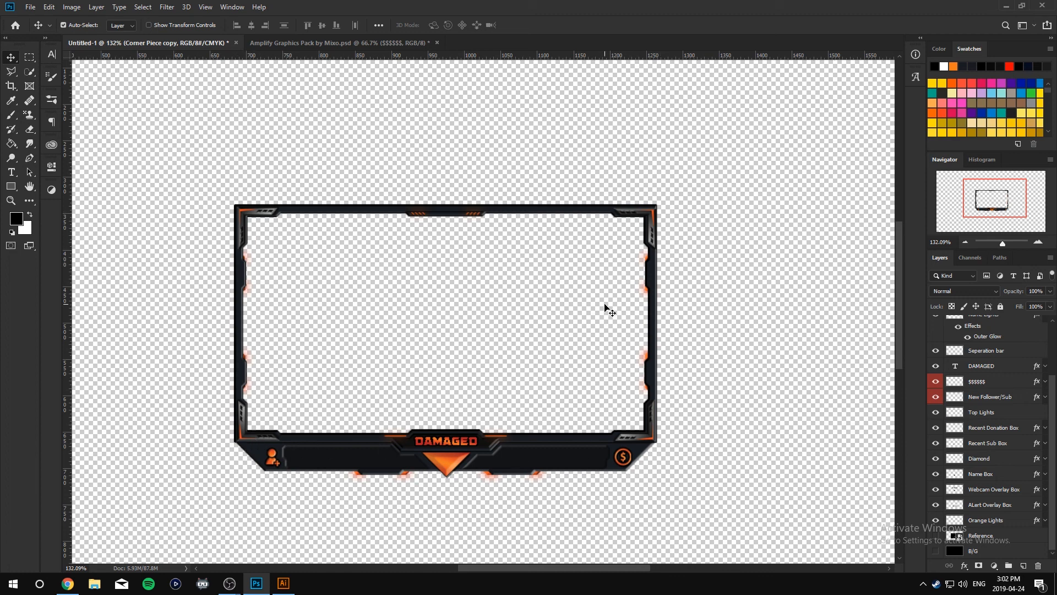
click(936, 551)
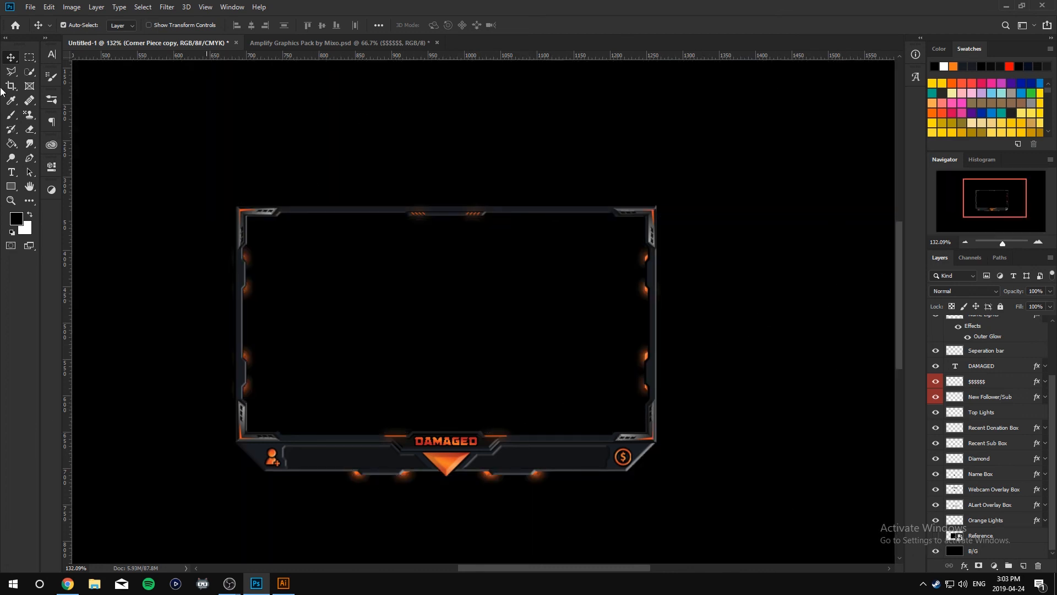
click(30, 7)
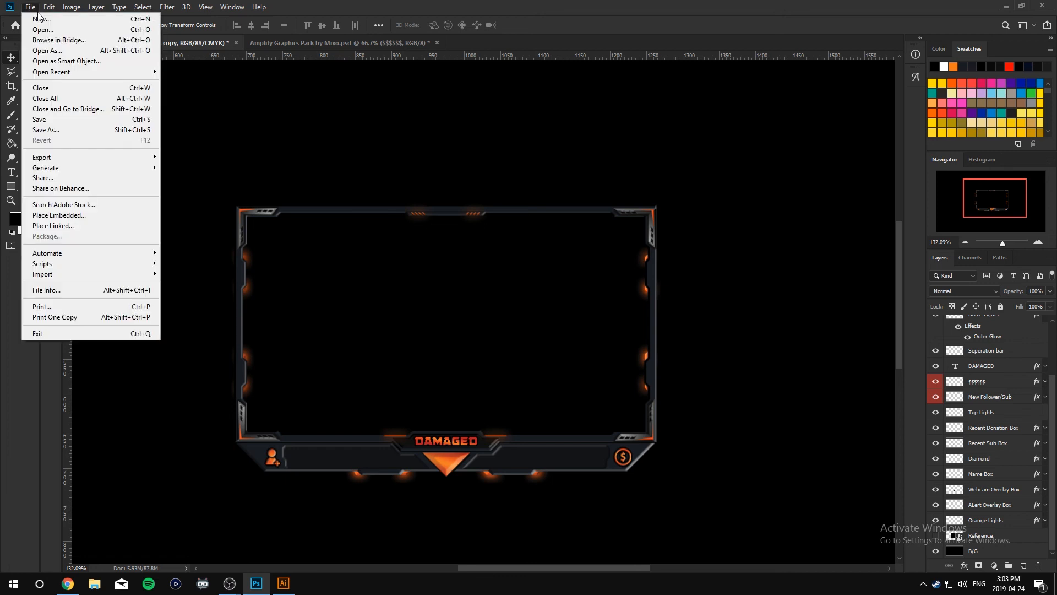
click(55, 130)
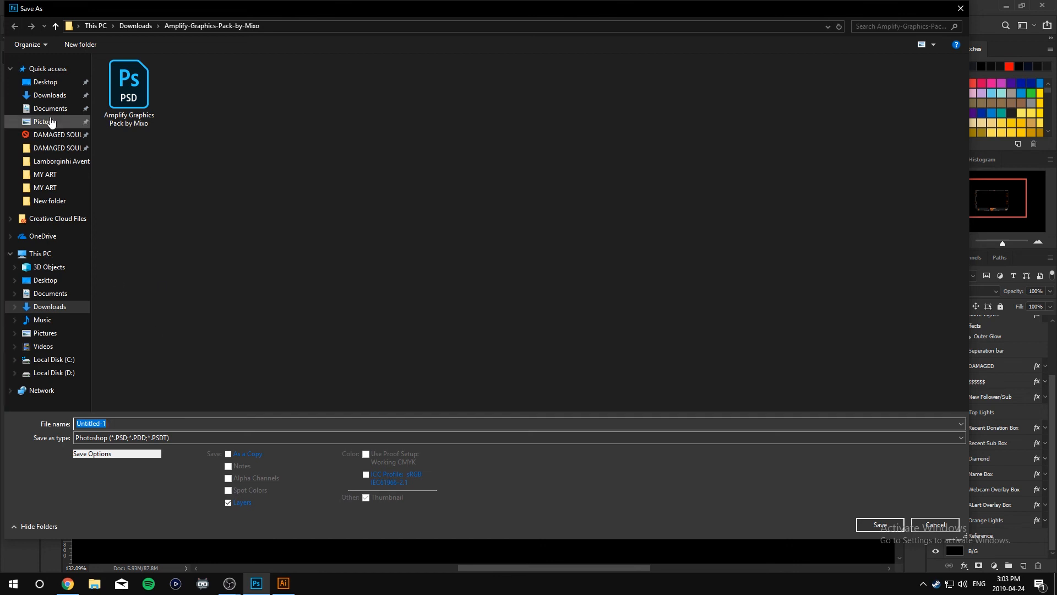
click(77, 81)
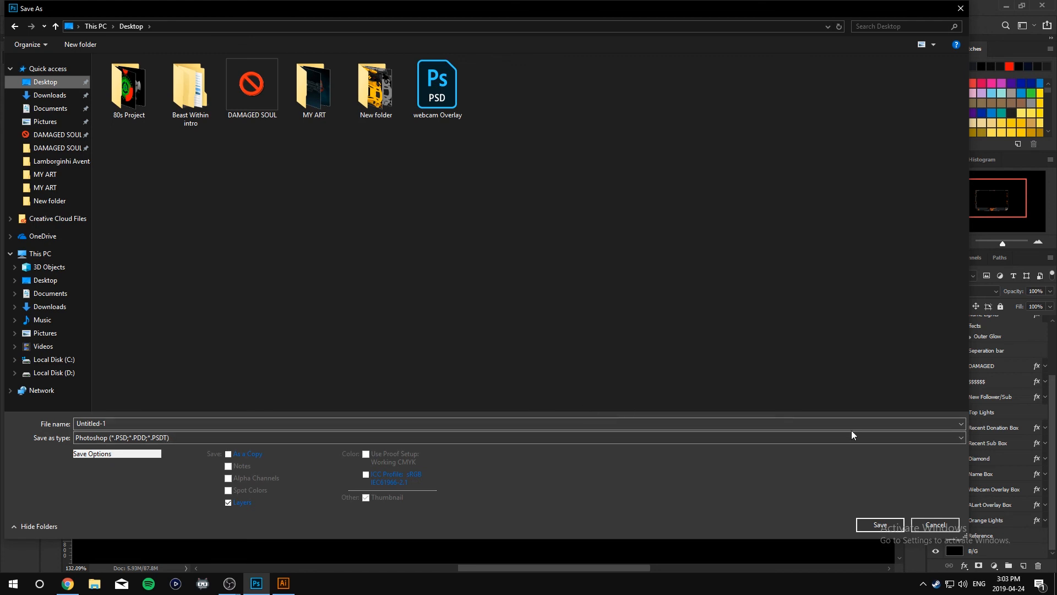
click(960, 8)
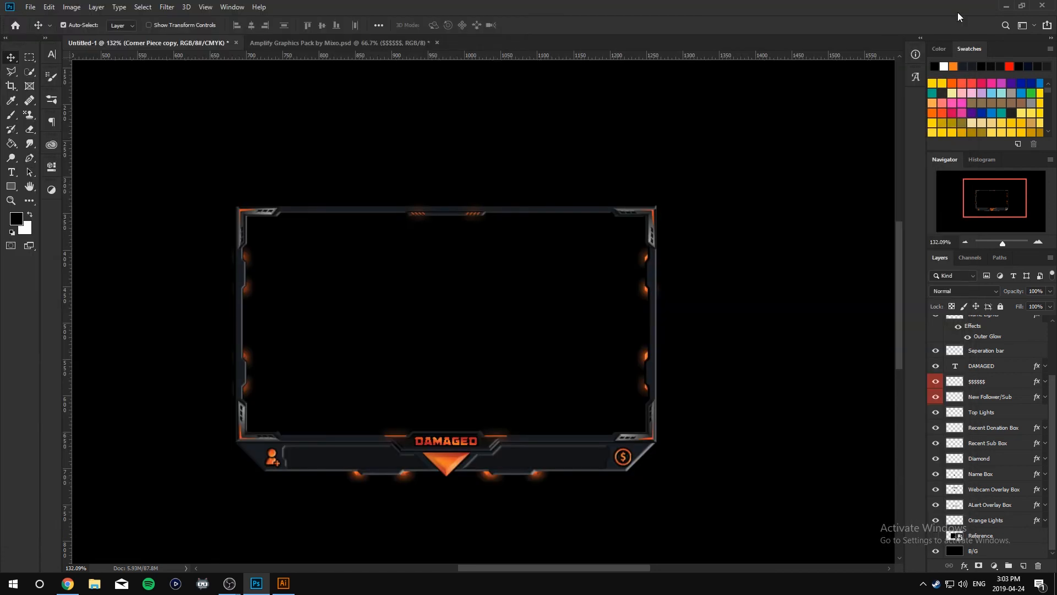